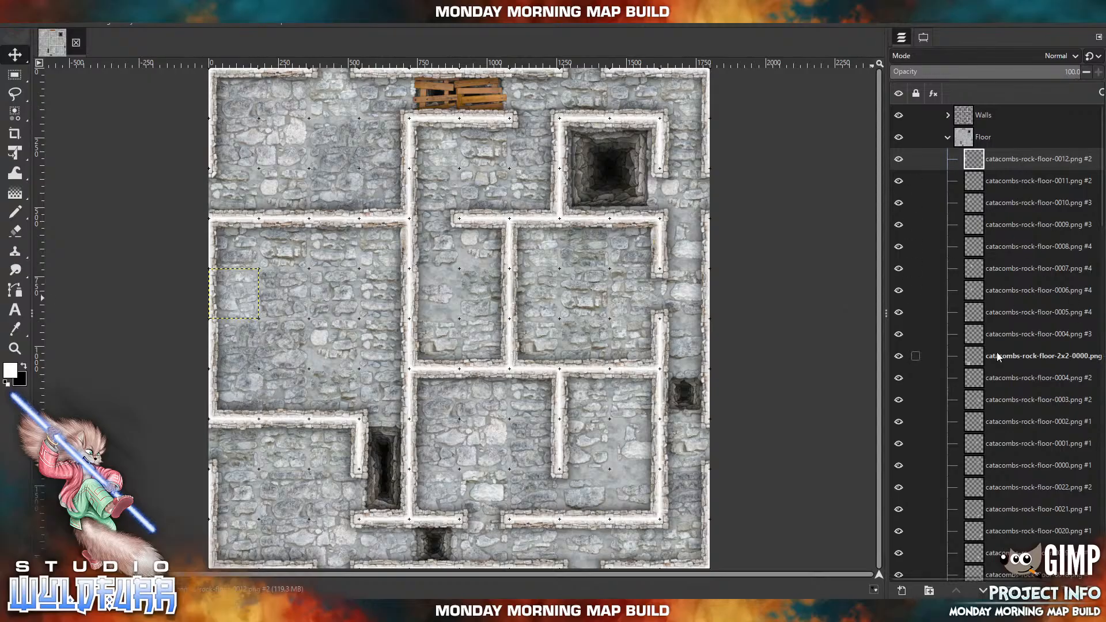
Delete all the catacombs floor tile layers from the Floor group, leaving the group itself in place.
scroll(999, 354, "down", 10)
scroll(1000, 356, "down", 10)
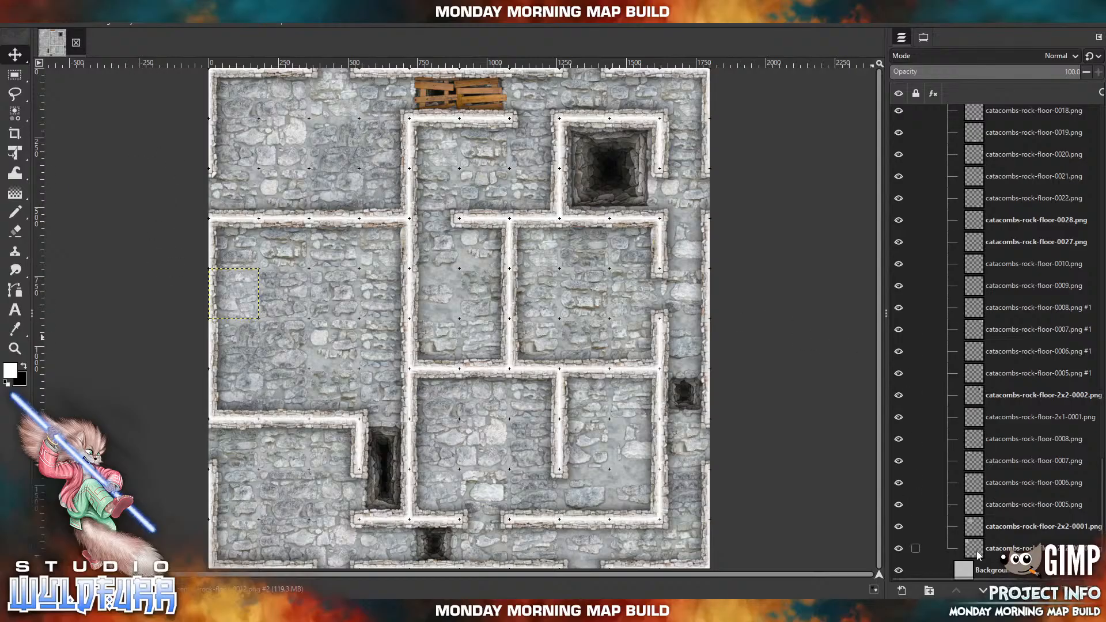
left_click(978, 555, "shift")
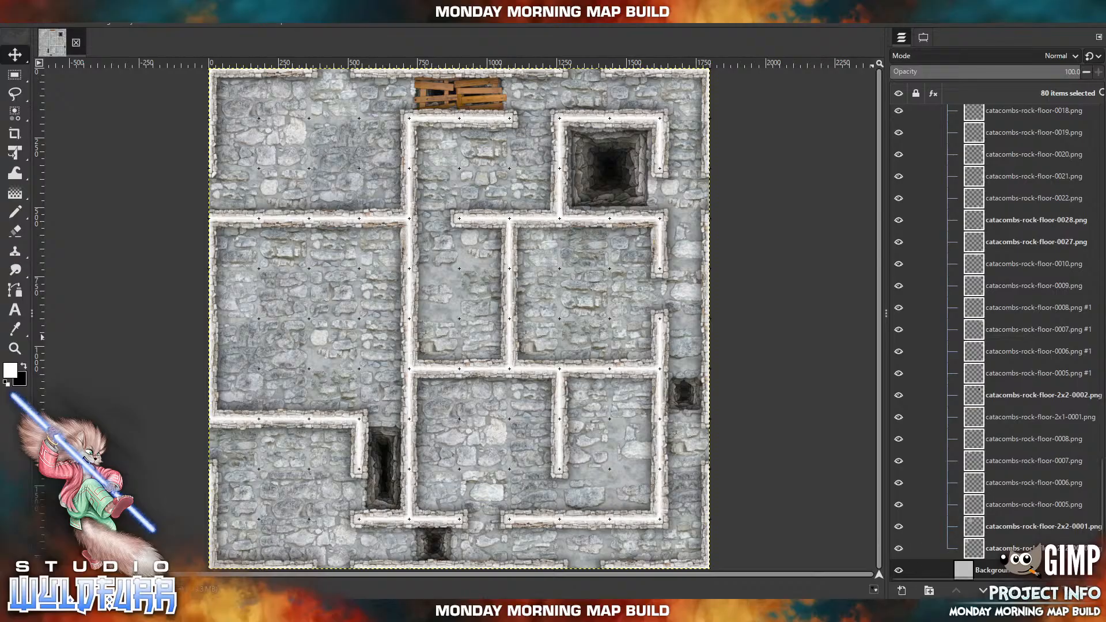
left_click(1091, 591)
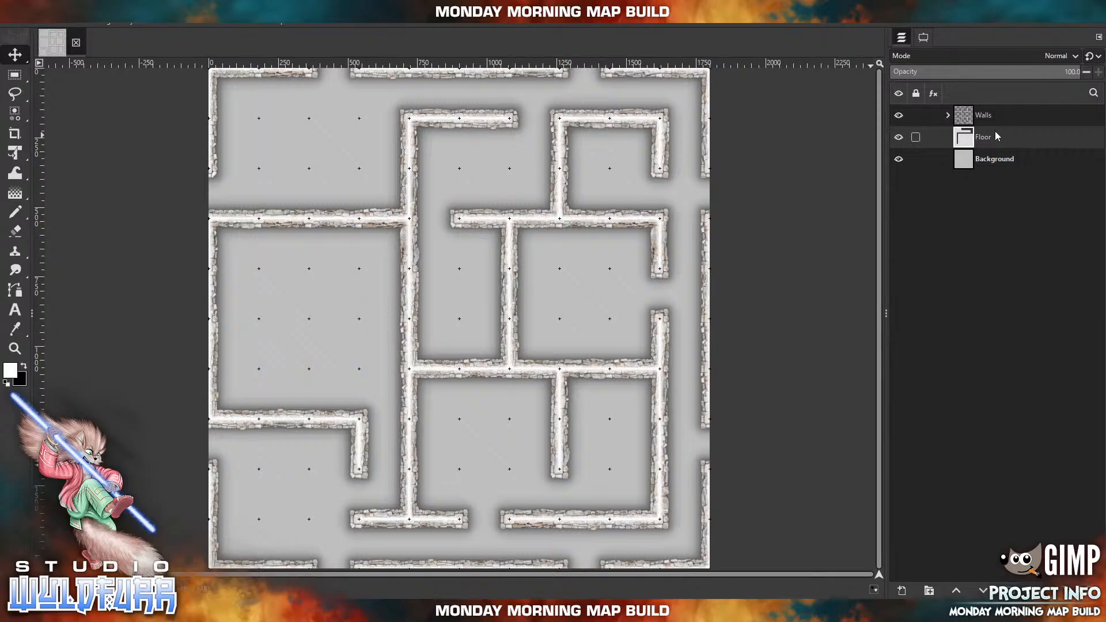
Import stone-wall-doorway-n-0000.png from the Cornerstones & Doorways folder twice, placing one copy at each opening on the map's north edge.
left_click(948, 115)
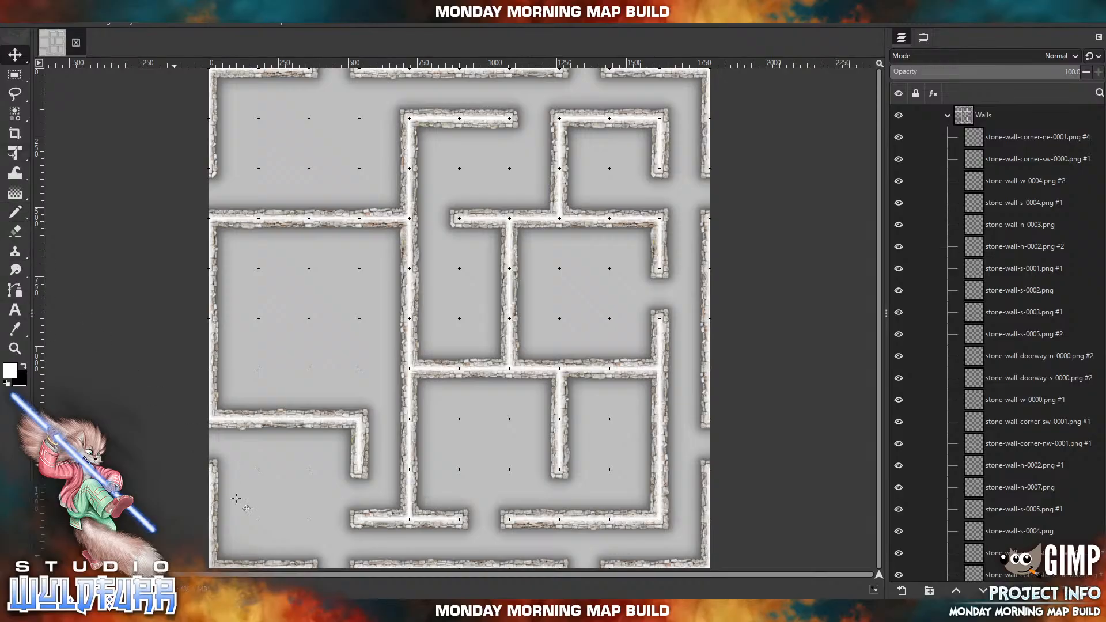
left_click(314, 610)
double_click(953, 153)
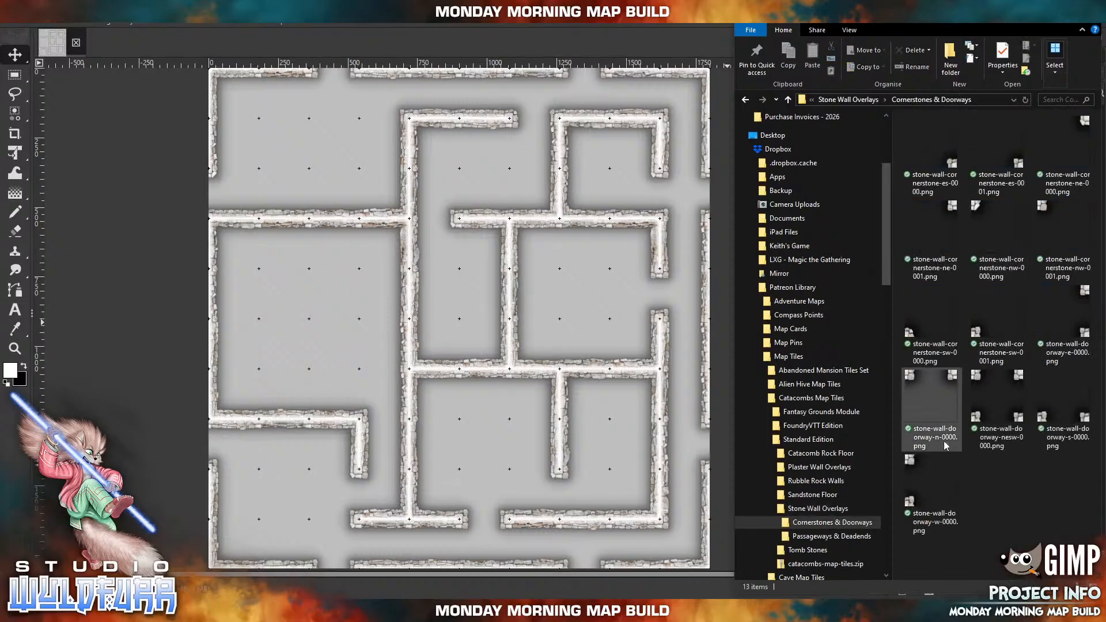
left_click_drag(923, 387, 312, 72)
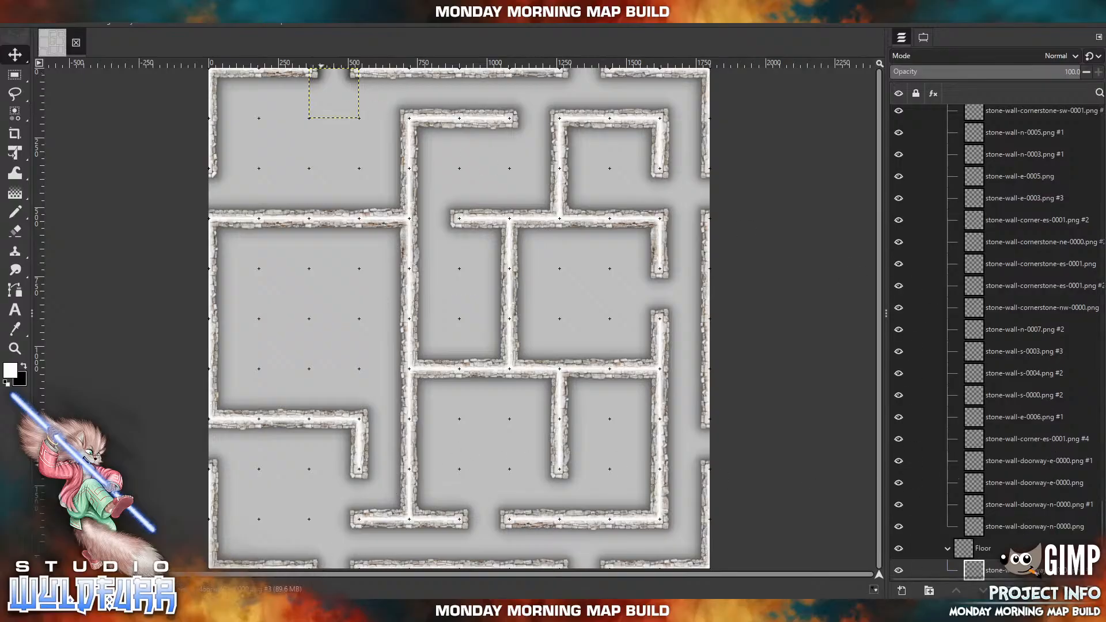
key("alt+Tab")
left_click_drag(942, 392, 486, 243)
left_click_drag(445, 304, 570, 79)
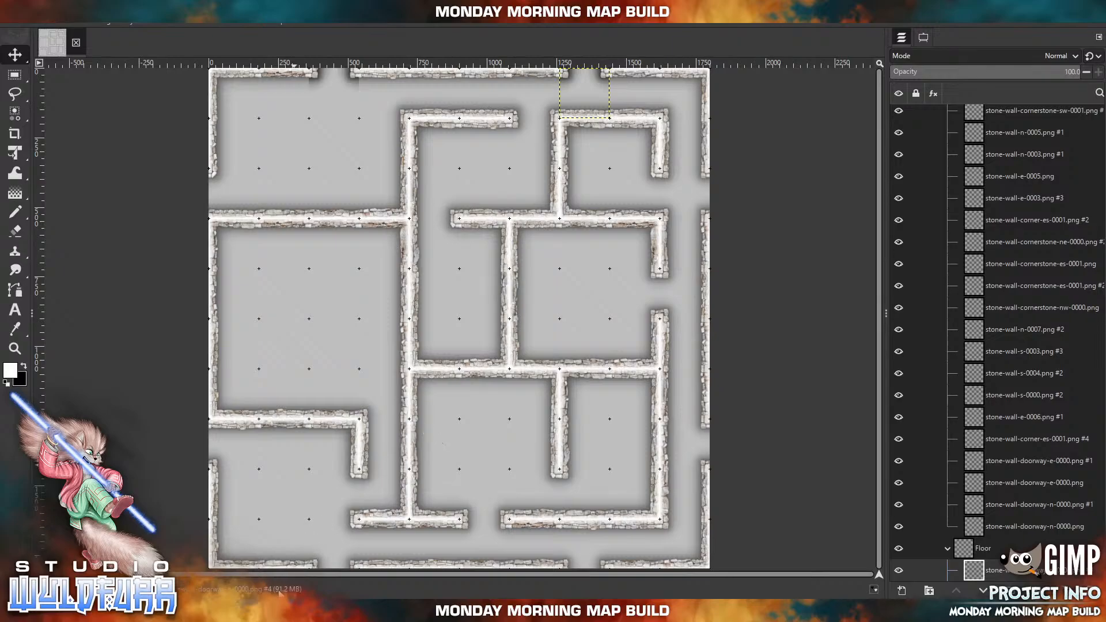
Import stone-wall-doorway-w-0000.png twice and align one copy with each opening on the map's west edge.
key("alt+Tab")
left_click_drag(933, 481, 395, 231)
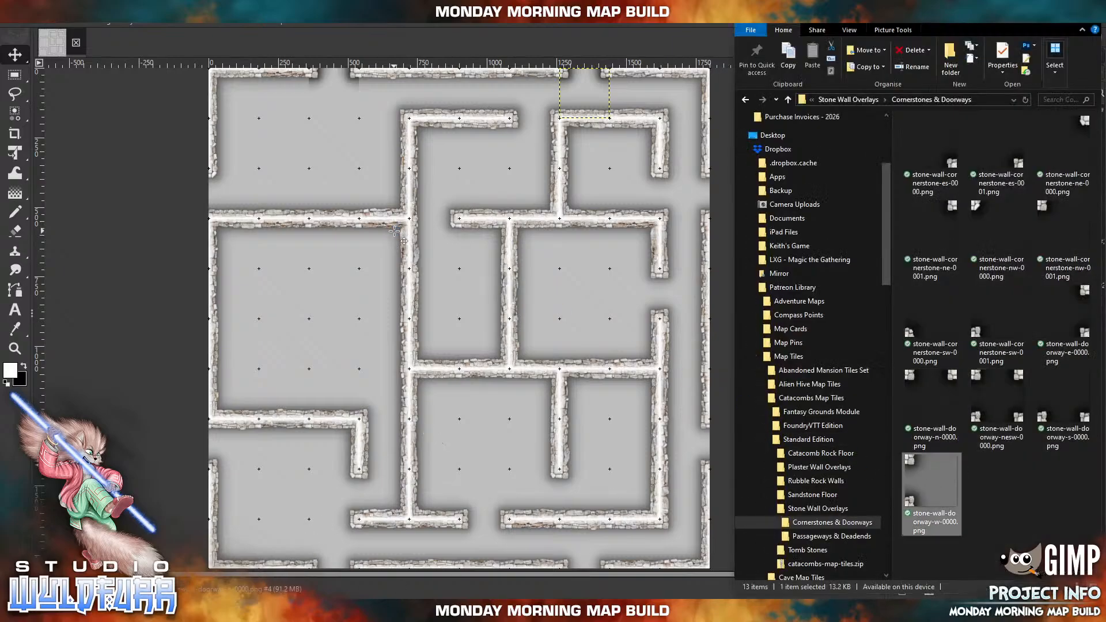
left_click_drag(453, 309, 229, 185)
key("alt+Tab")
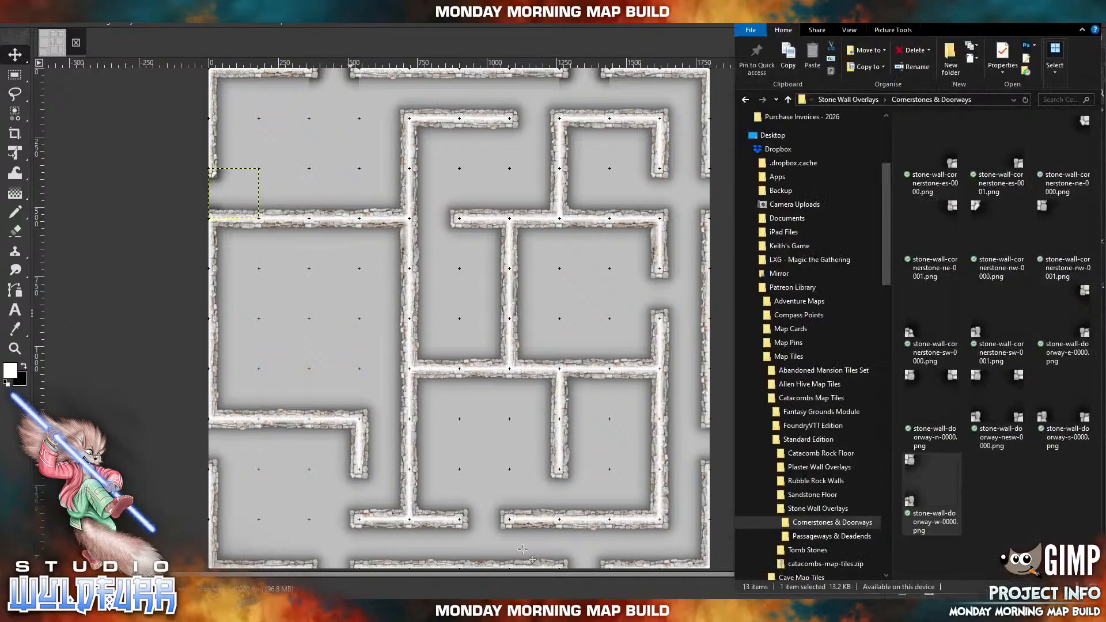
left_click_drag(922, 478, 367, 348)
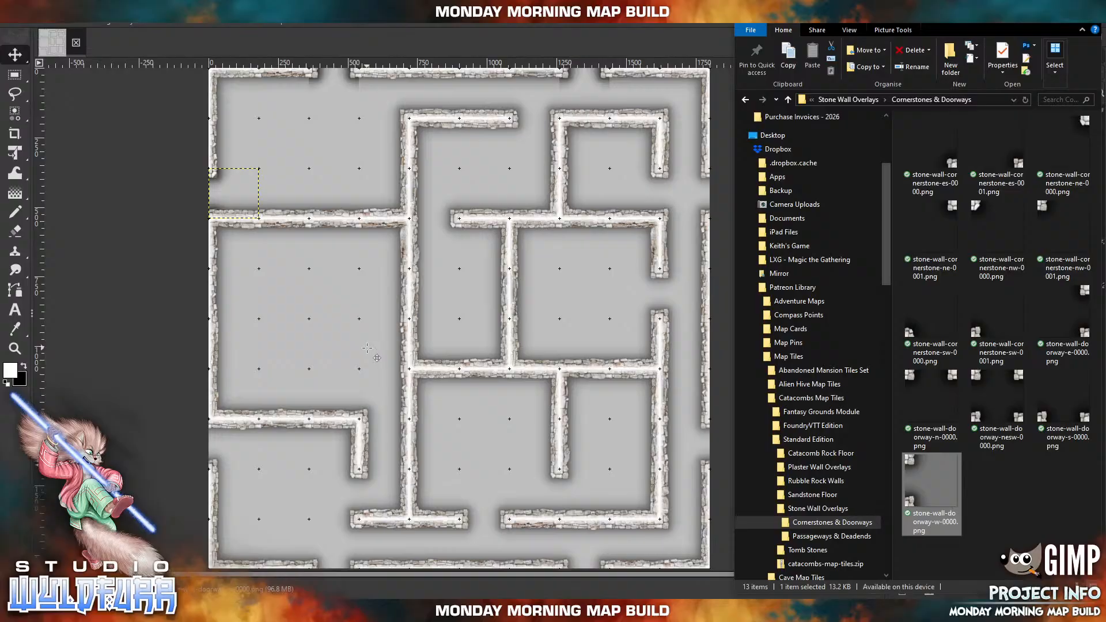
left_click_drag(442, 298, 226, 433)
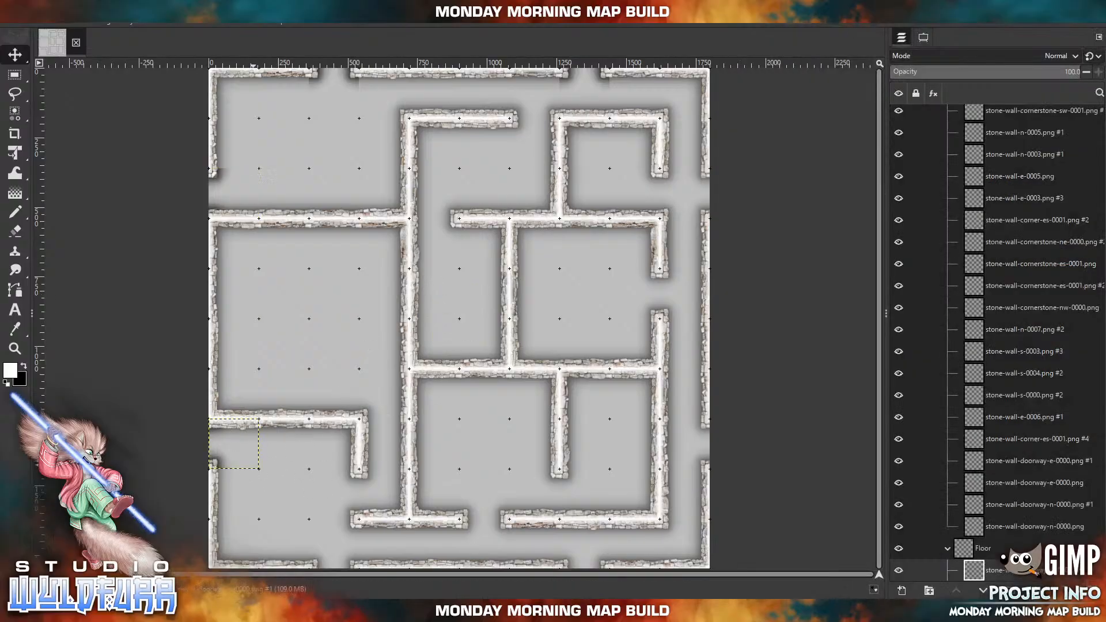
Import stone-wall-doorway-s-0000.png twice and align one copy with each opening on the map's south edge.
key("alt+Tab")
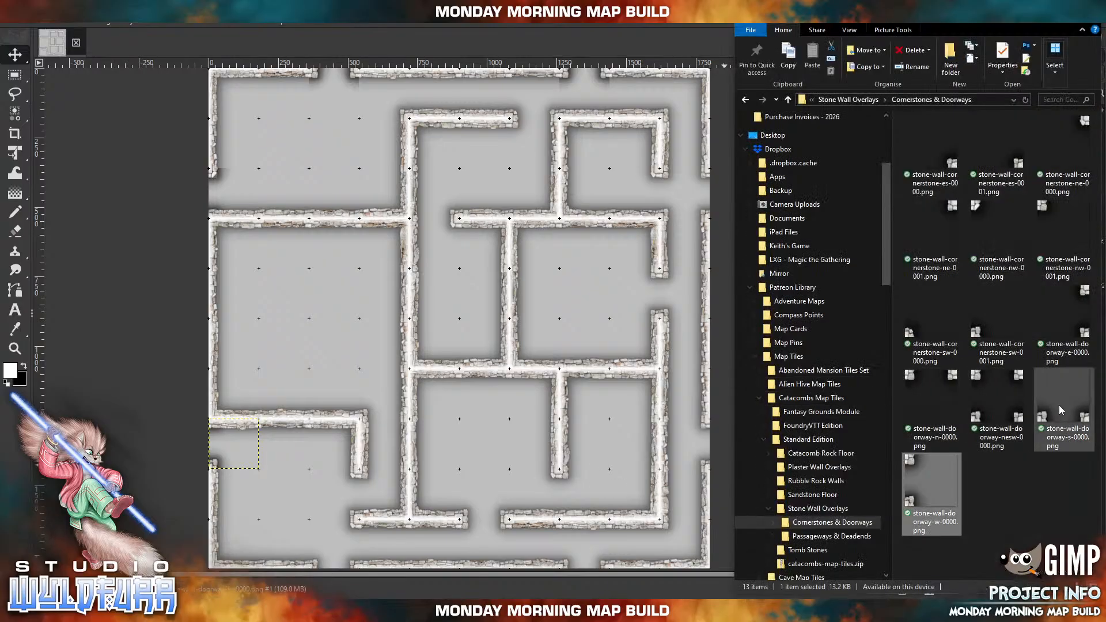
left_click_drag(1064, 415, 519, 326)
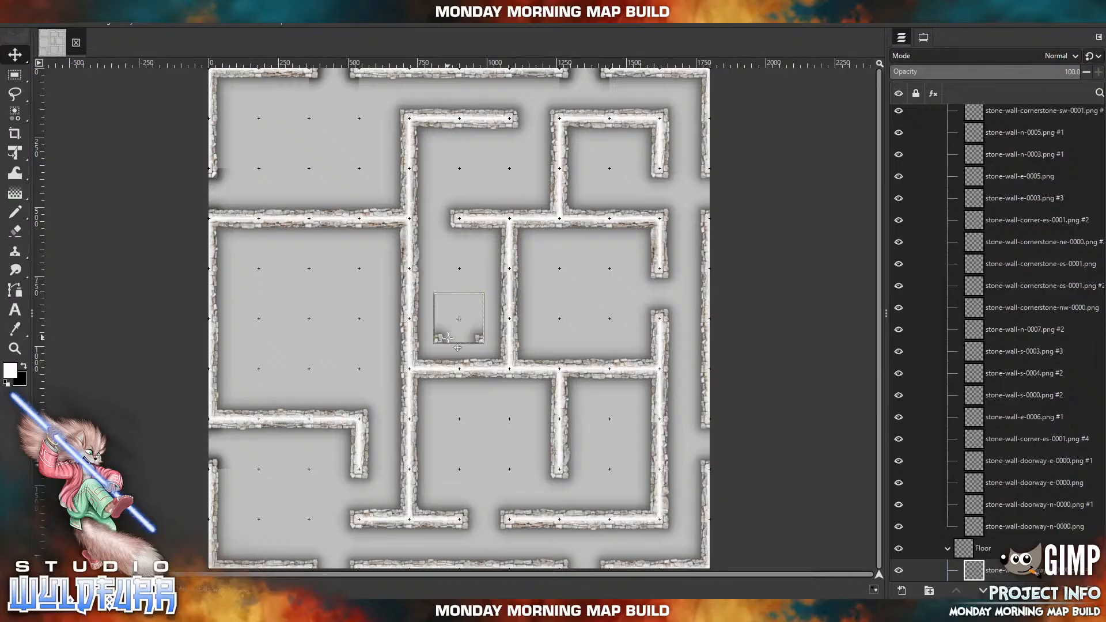
left_click_drag(341, 555, 331, 575)
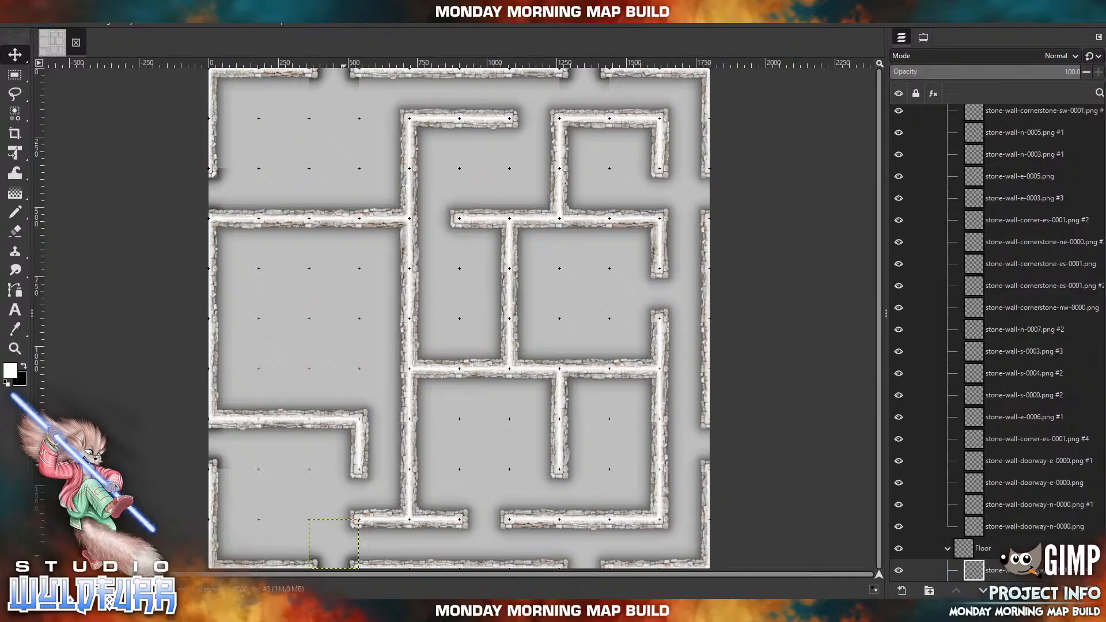
key("alt+Tab")
left_click_drag(1045, 417, 563, 562)
Import stone-wall-doorway-e-0000.png twice and align one copy with each opening on the map's east edge.
left_click(288, 611)
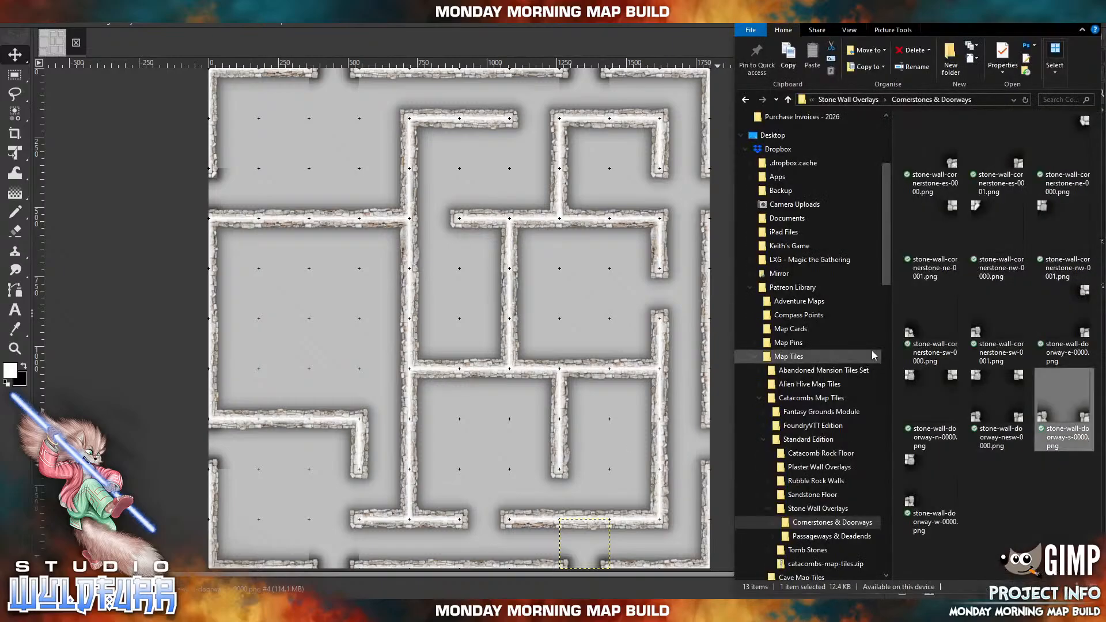
left_click_drag(1081, 306, 605, 288)
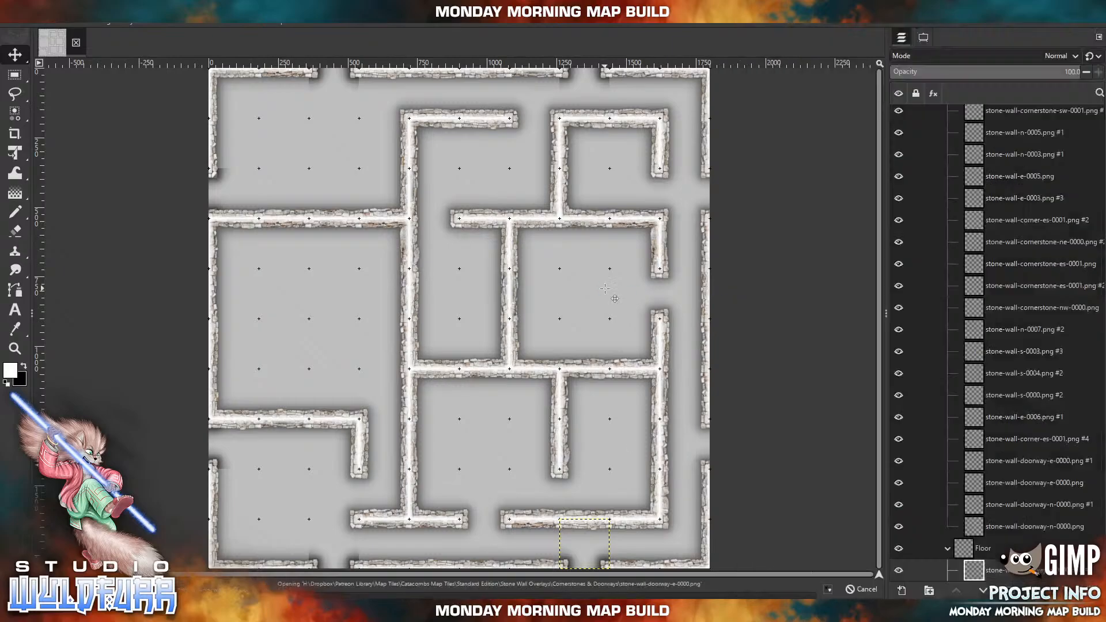
left_click_drag(471, 306, 697, 181)
left_click(349, 610)
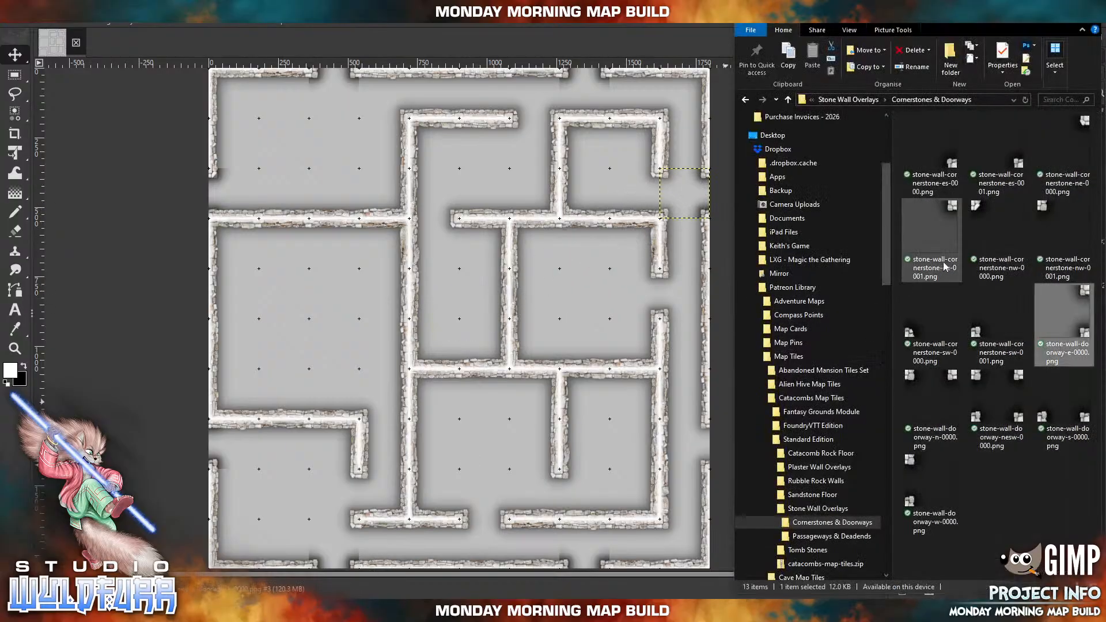
left_click_drag(1084, 294, 702, 430)
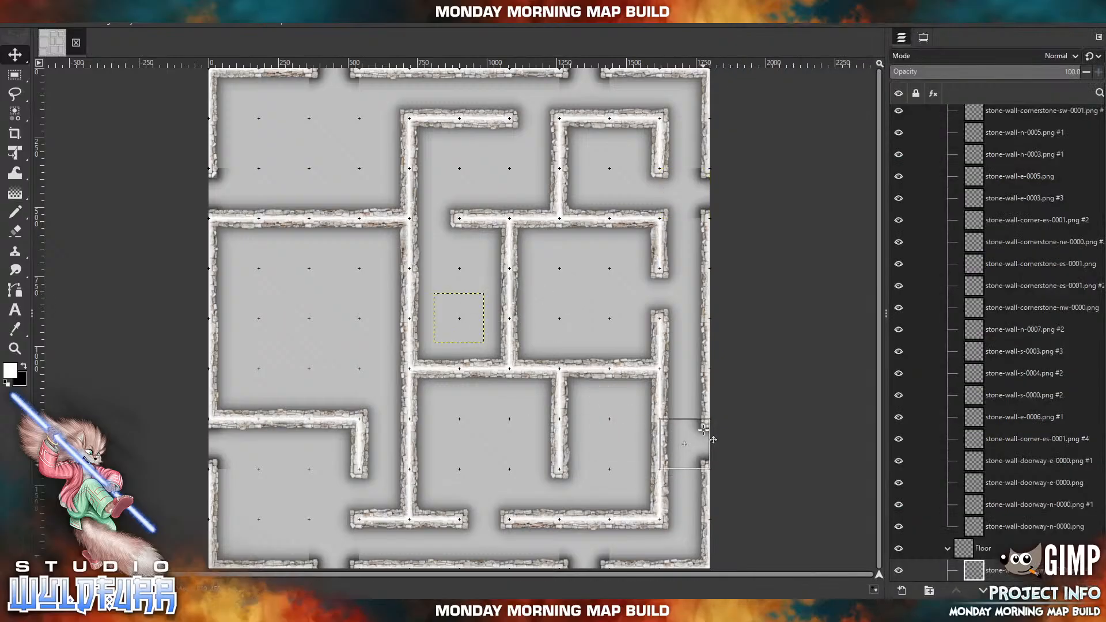
Delete all the old stone wall layers from the Walls group, keeping the empty group.
left_click(1013, 526)
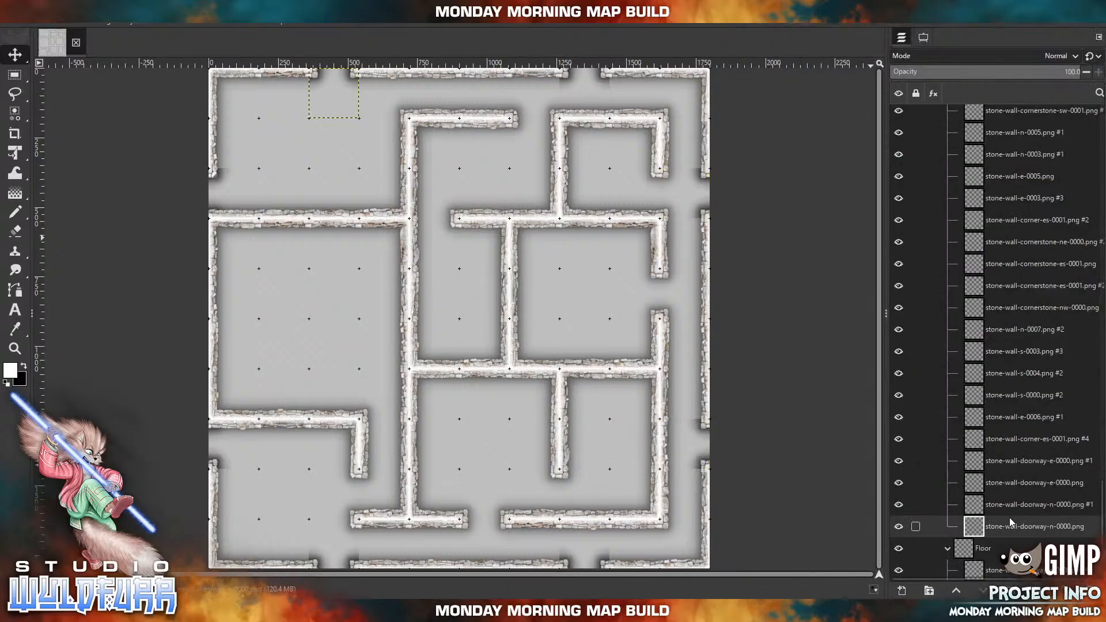
scroll(1016, 510, "up", 5)
scroll(1015, 495, "up", 15)
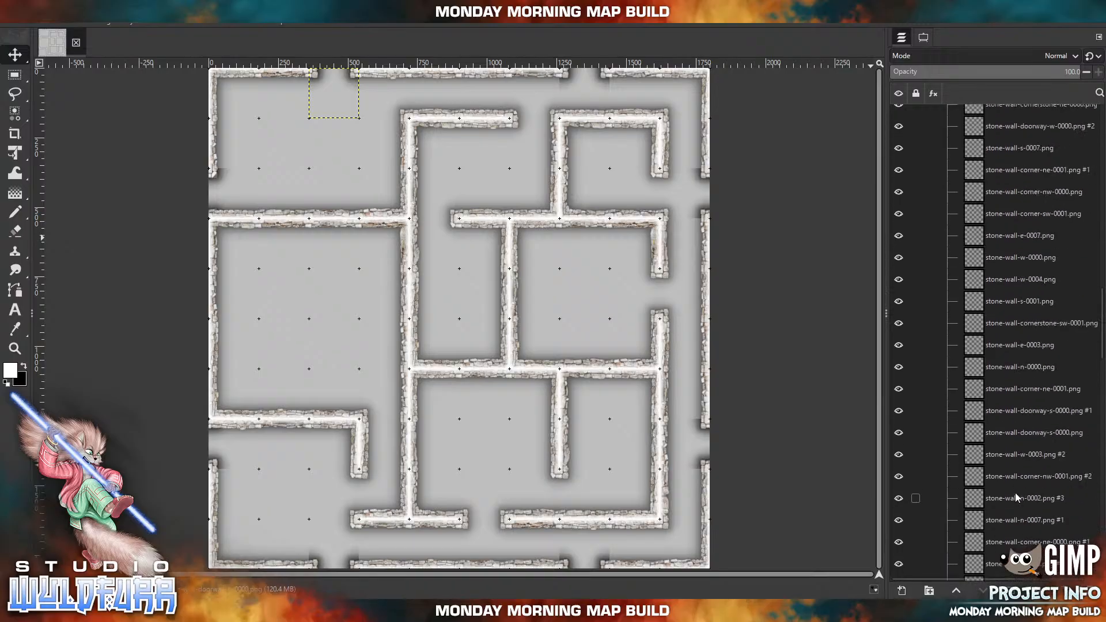
scroll(979, 346, "up", 5)
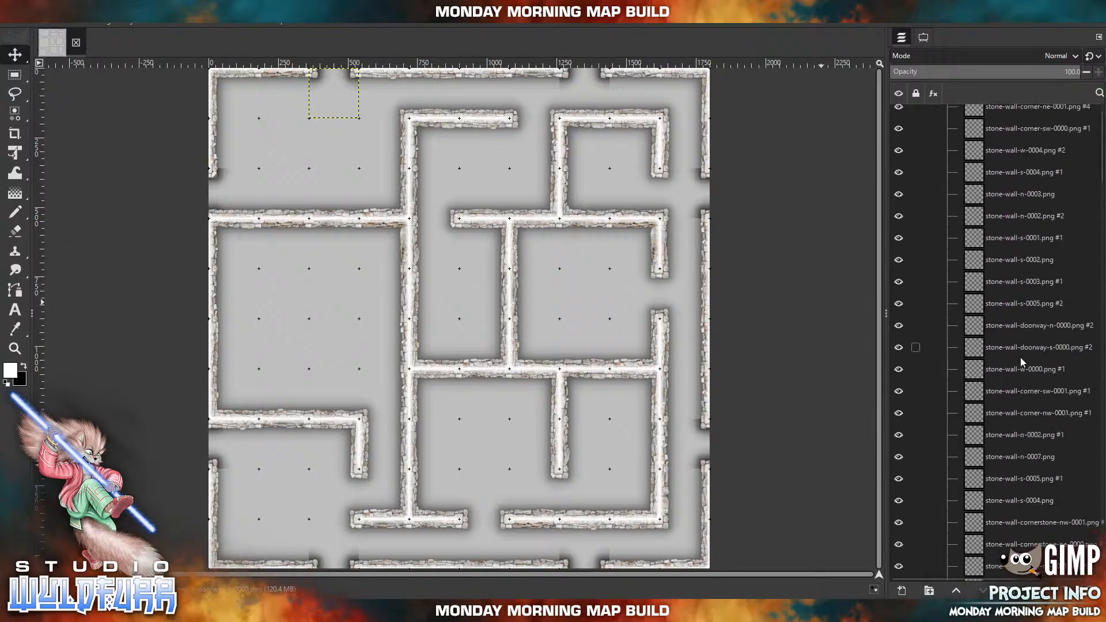
left_click(1001, 146, "shift")
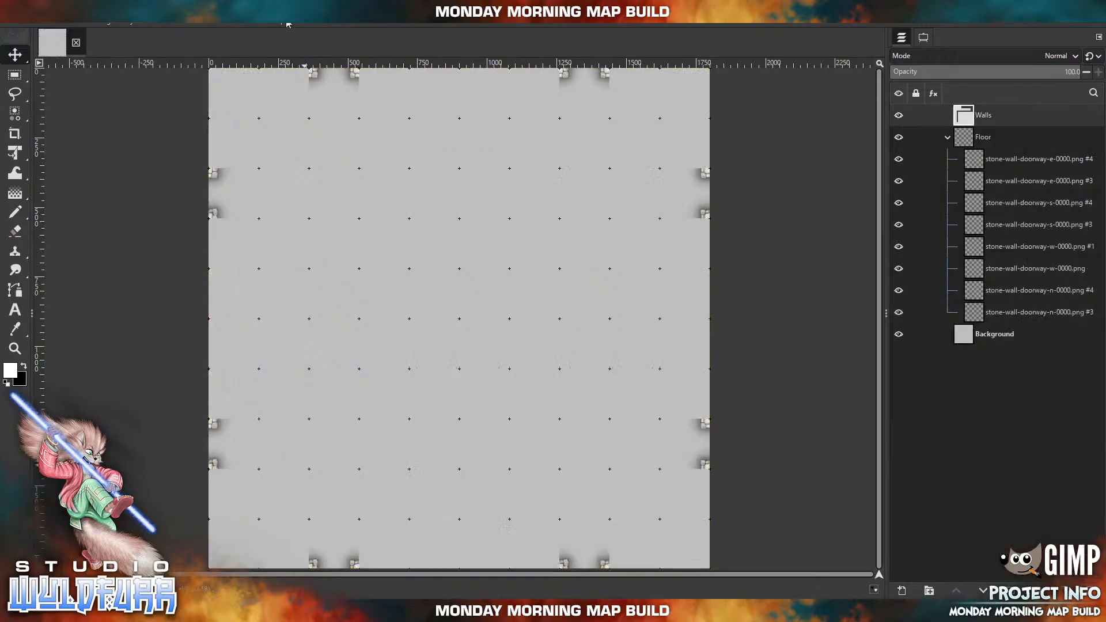
Check the installed GIMP version in the program's About information and close it.
left_click(282, 24)
left_click(301, 166)
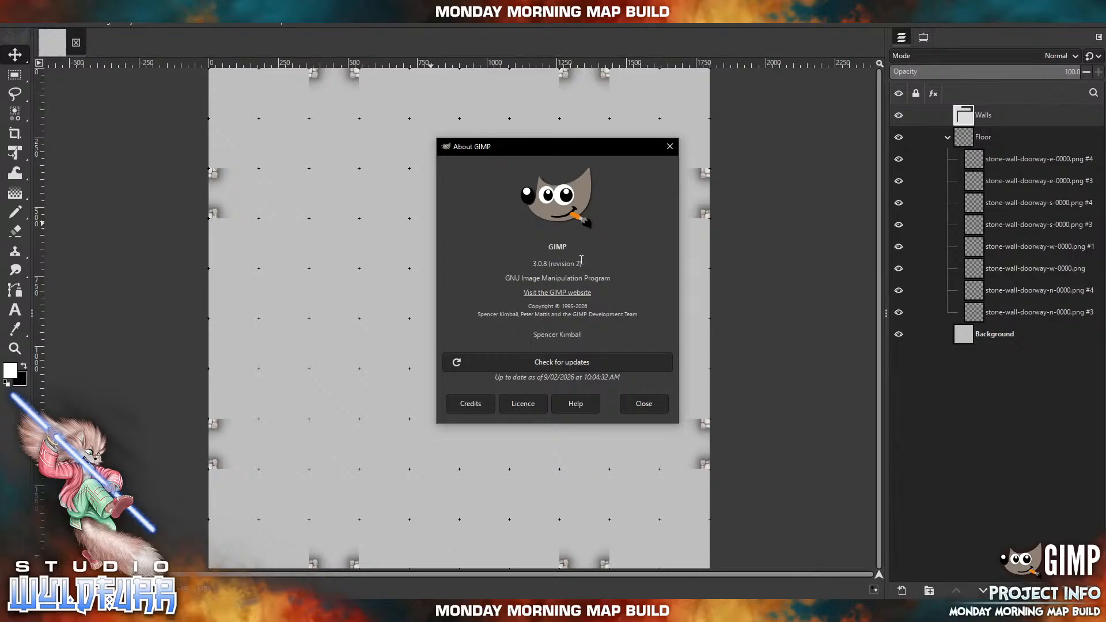
left_click(670, 147)
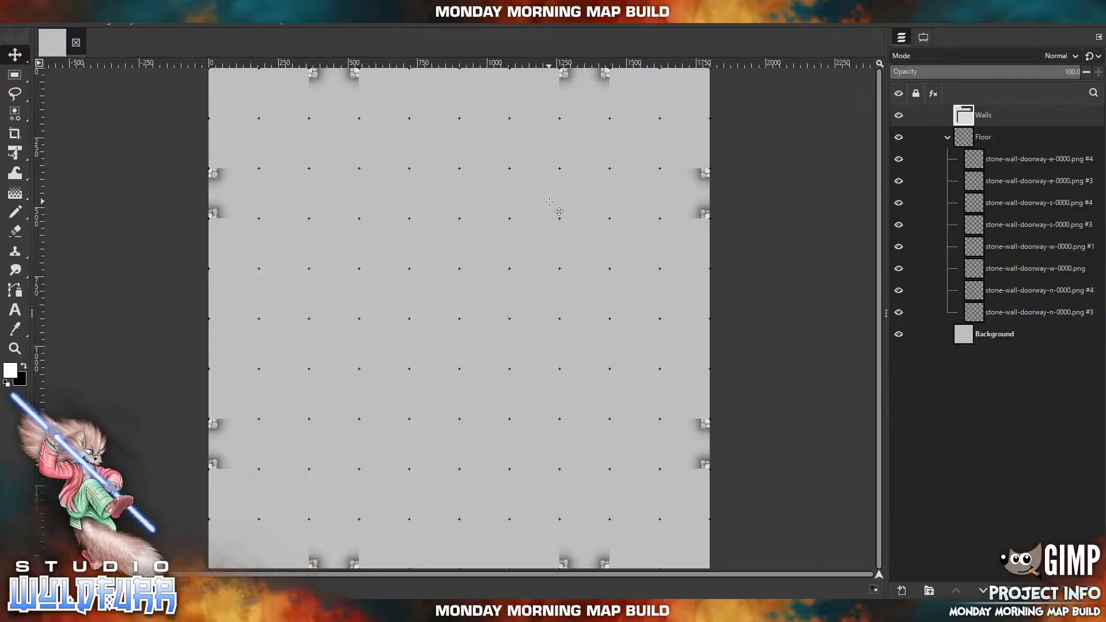
Import stone-wall-corner-nw-0001.png from the Stone Wall Overlays folder into the Walls group.
left_click(239, 611)
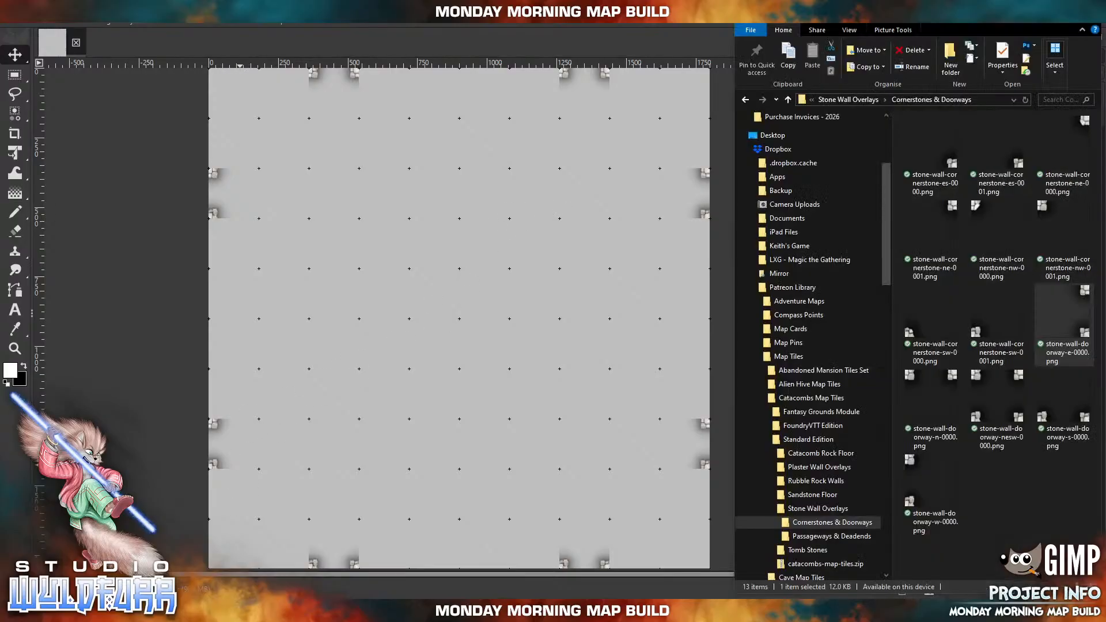
left_click(849, 100)
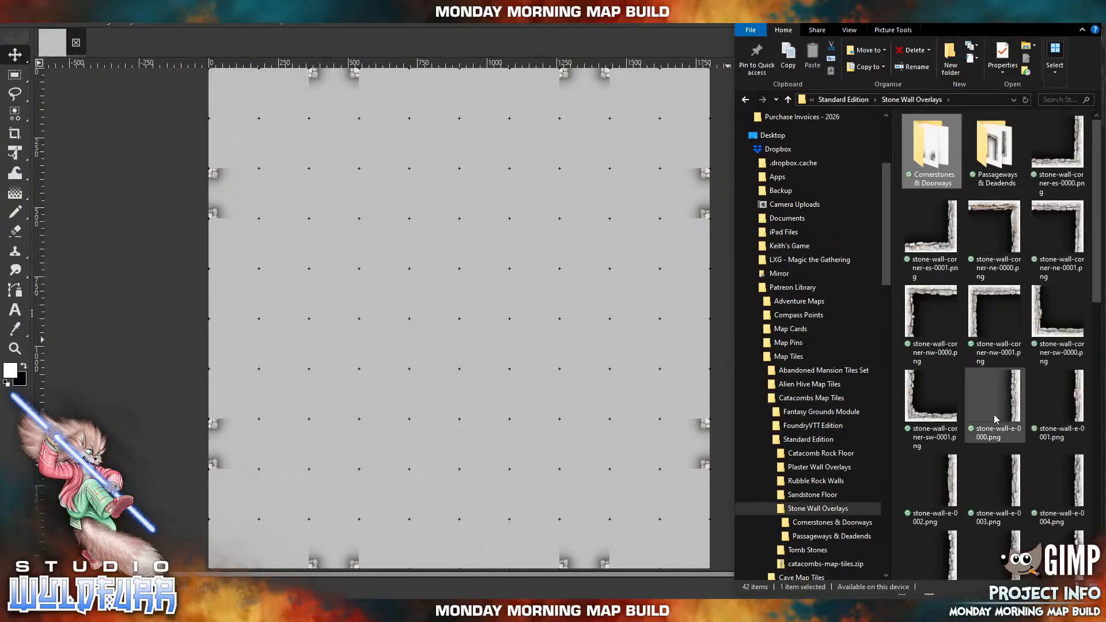
left_click(987, 309)
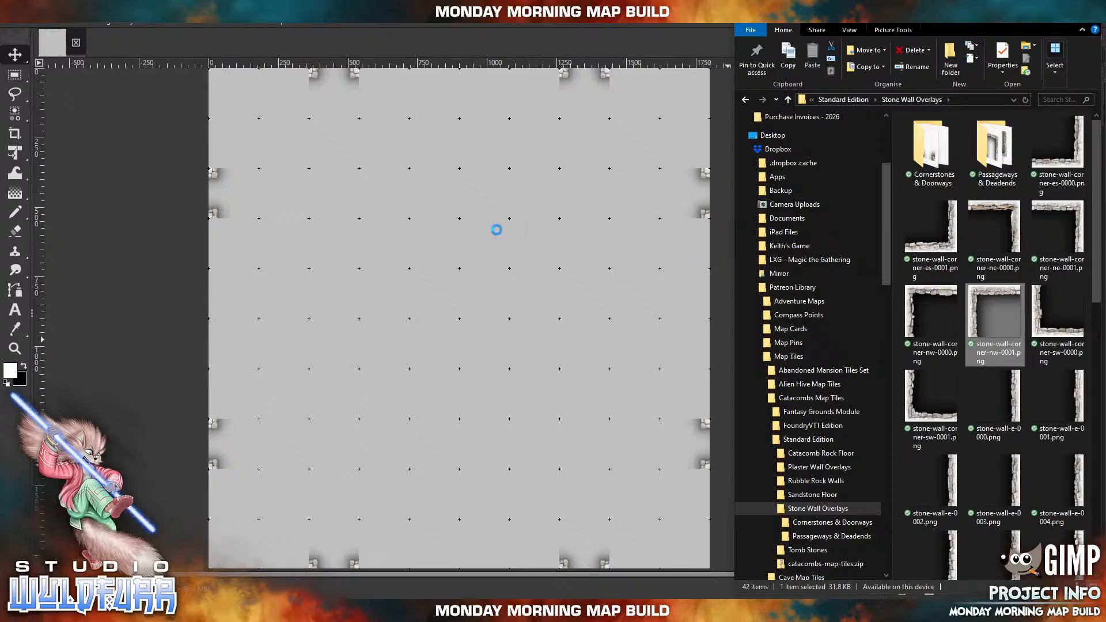
left_click_drag(497, 230, 497, 230)
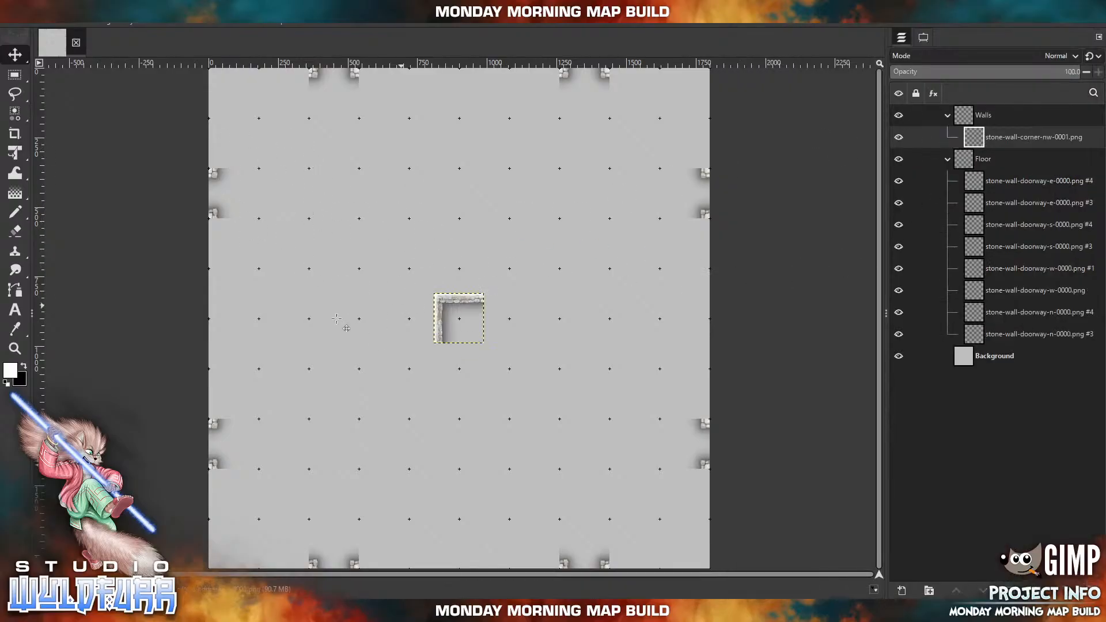
Move all eight stone-wall-doorway layers from the Floor group into the Walls group, above the corner layer.
left_click(1011, 182)
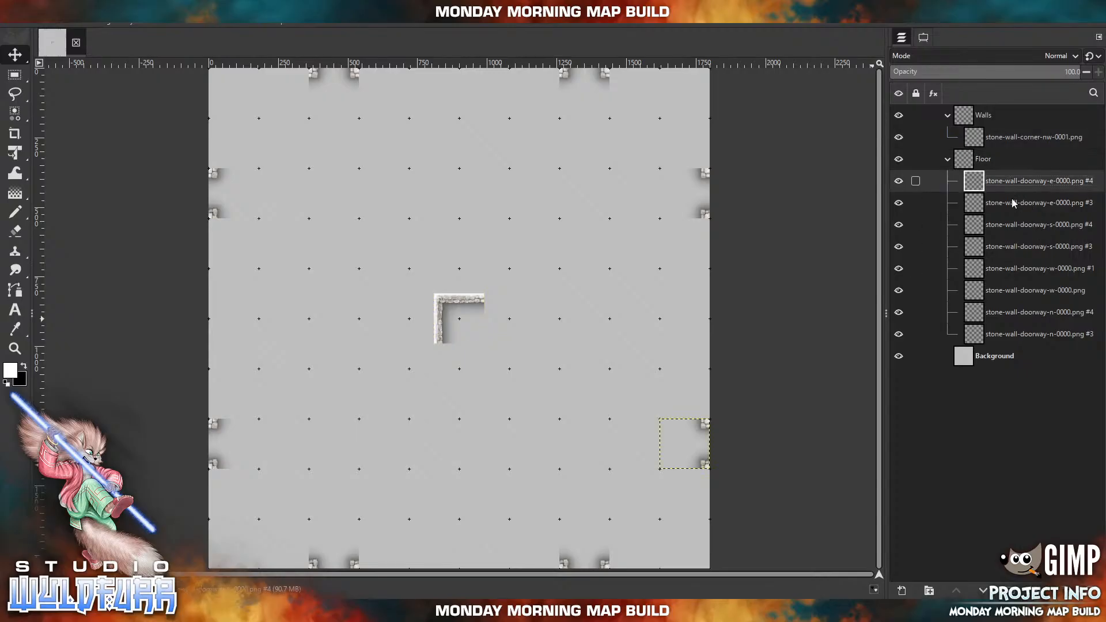
left_click(1003, 337, "shift")
left_click_drag(1003, 206, 984, 132)
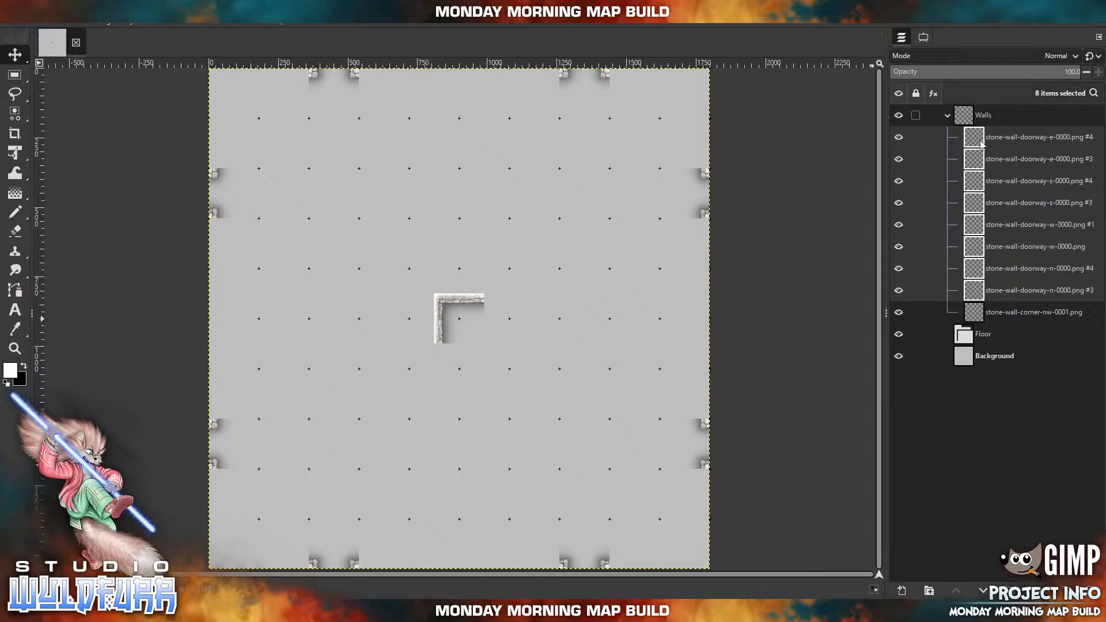
Select the stone-wall-corner-nw-0001.png layer and reposition its tile in the map's north-east area, on the vertical grid line at about 1080 px.
left_click(916, 313)
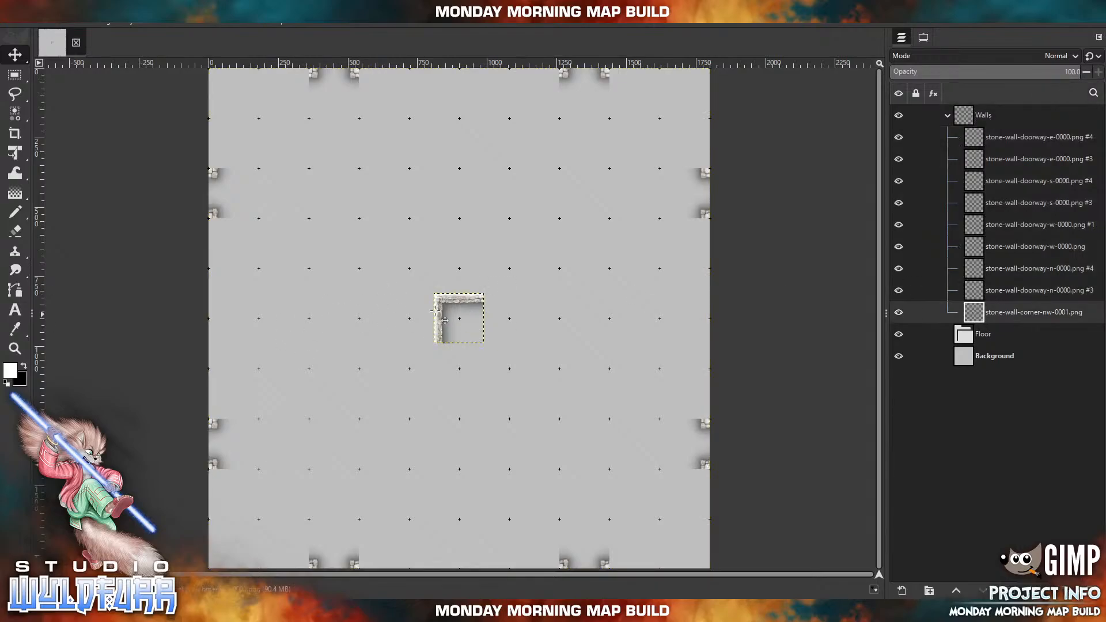
left_click_drag(448, 301, 430, 378)
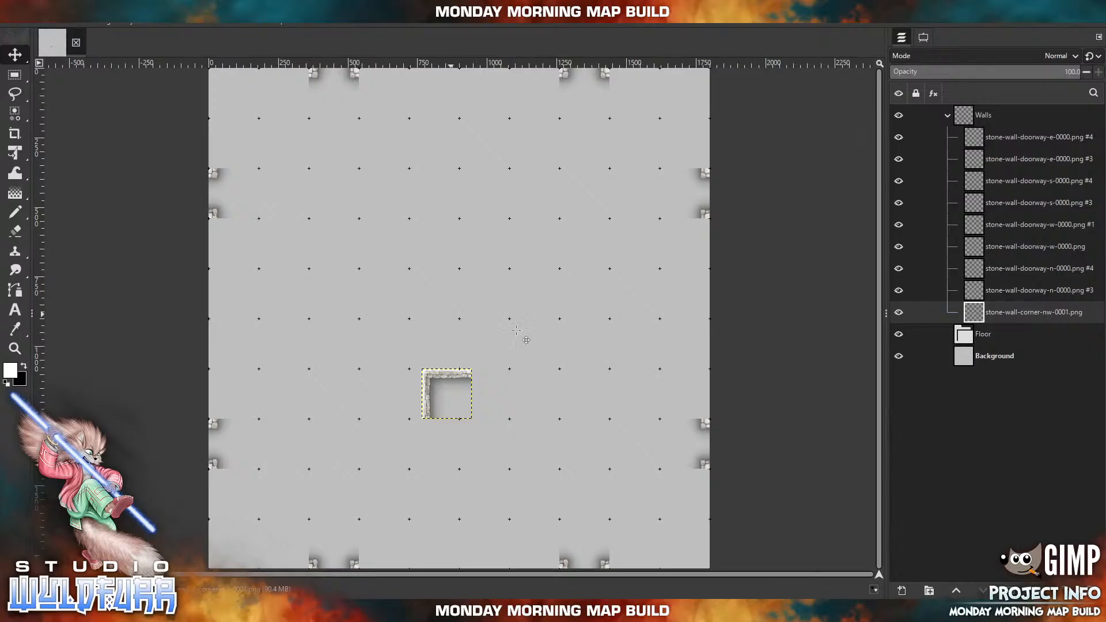
left_click_drag(441, 370, 502, 208)
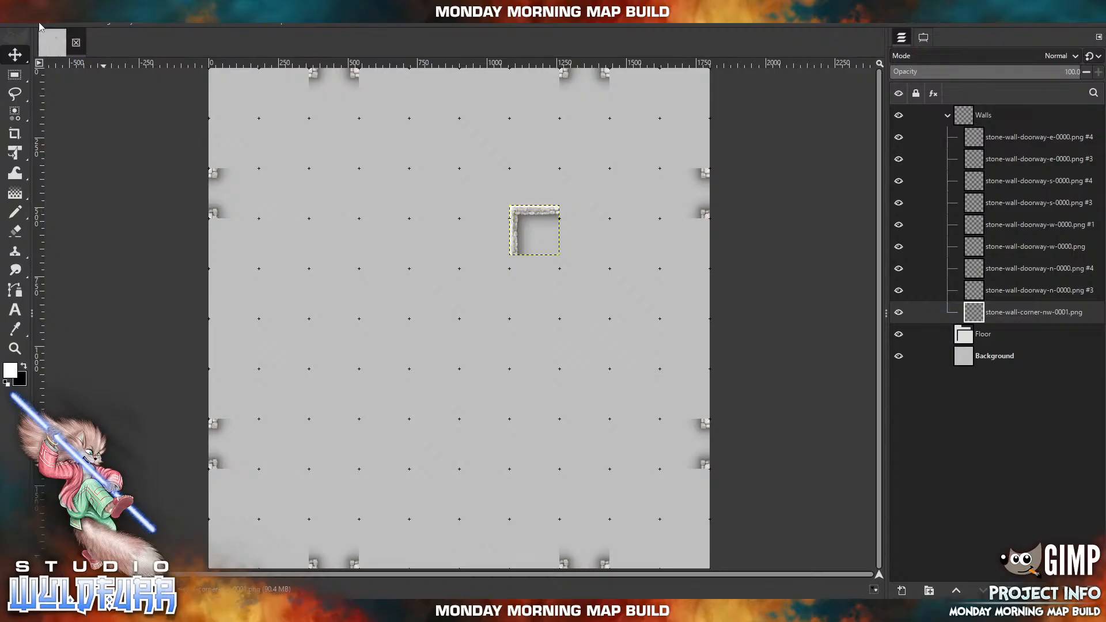
Hide the grid over the map image.
left_click(79, 25)
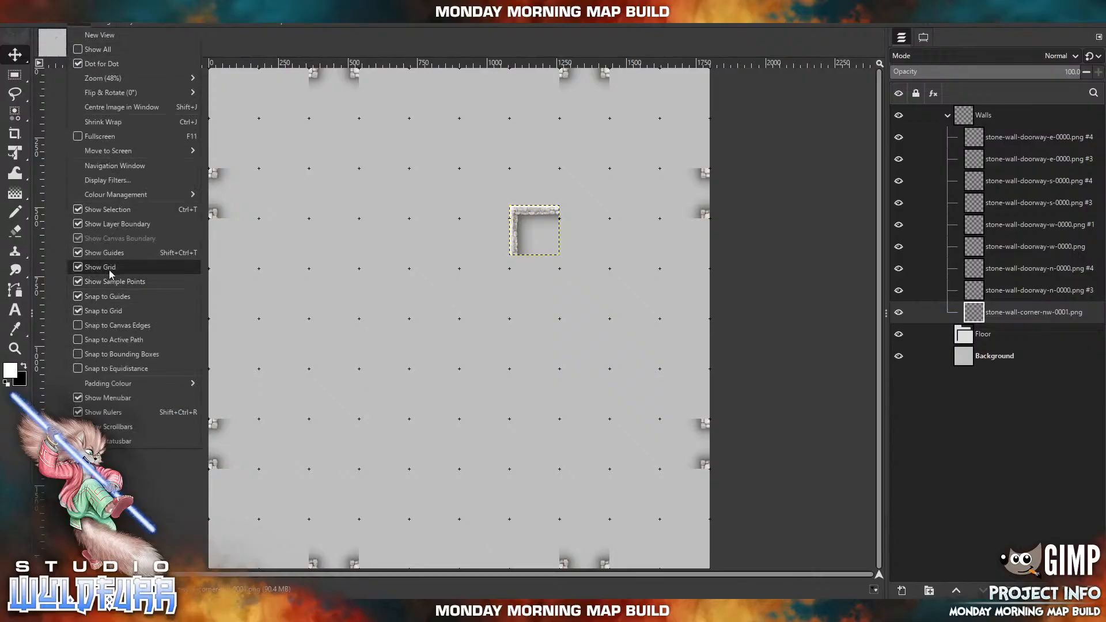
left_click(84, 268)
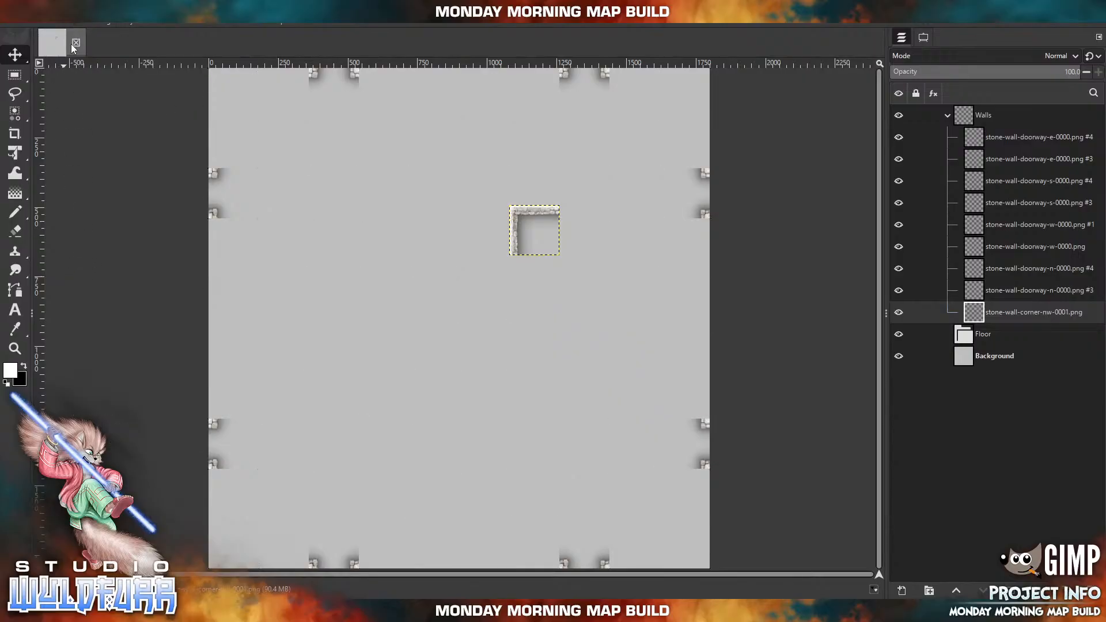
Show the grid over the map and move the stone-wall-corner-nw-0001.png tile to the map's north edge at about 900 px.
left_click(79, 25)
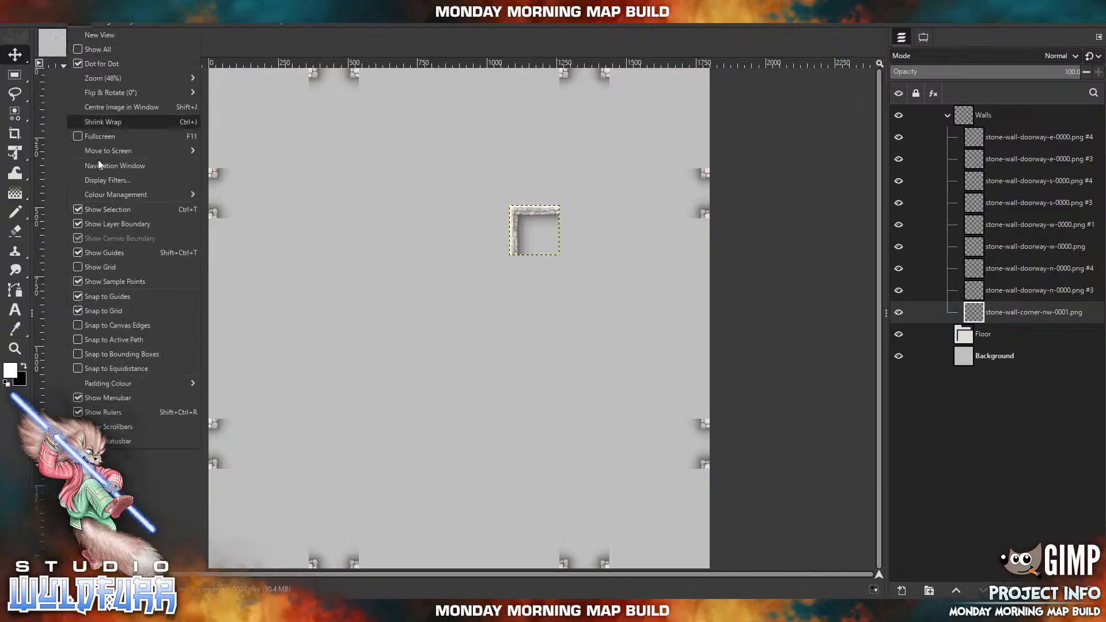
left_click(84, 266)
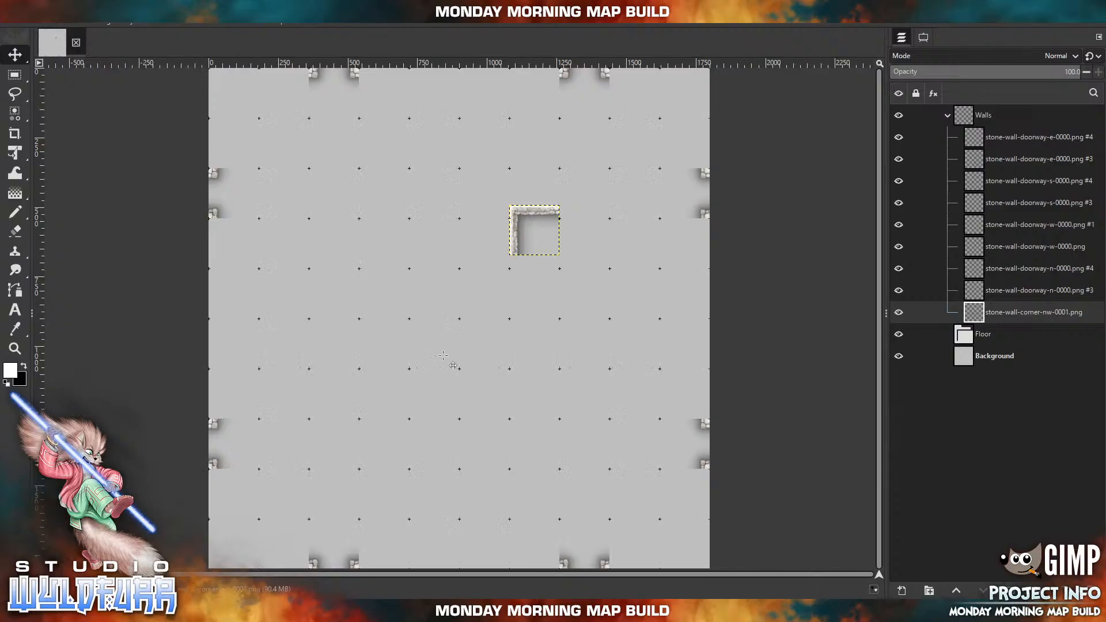
left_click(80, 23)
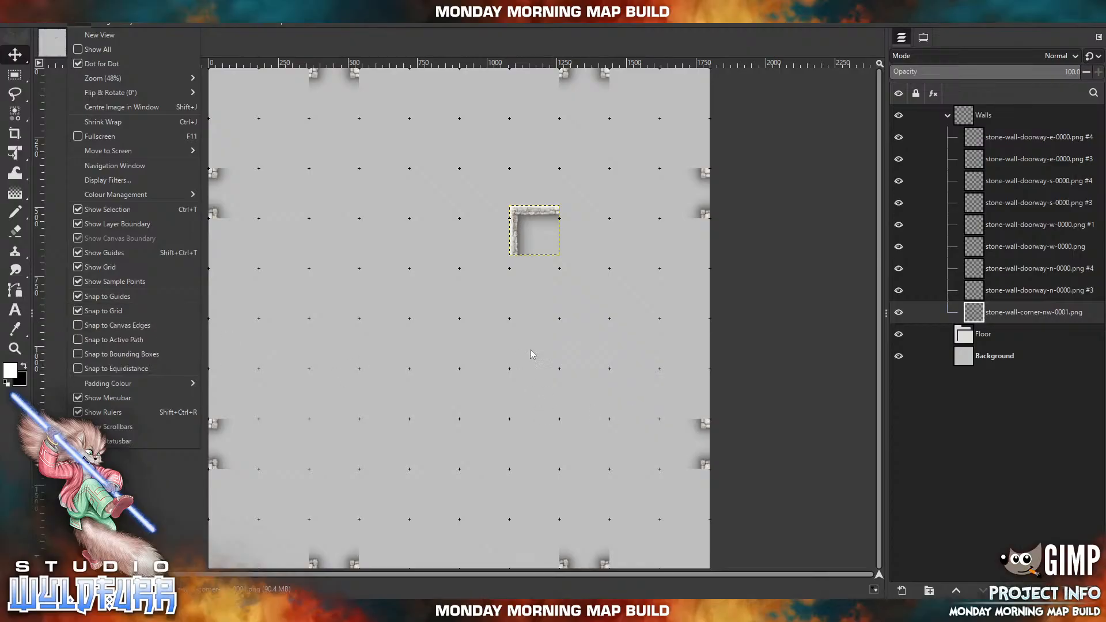
left_click(513, 218)
left_click_drag(514, 218, 476, 89)
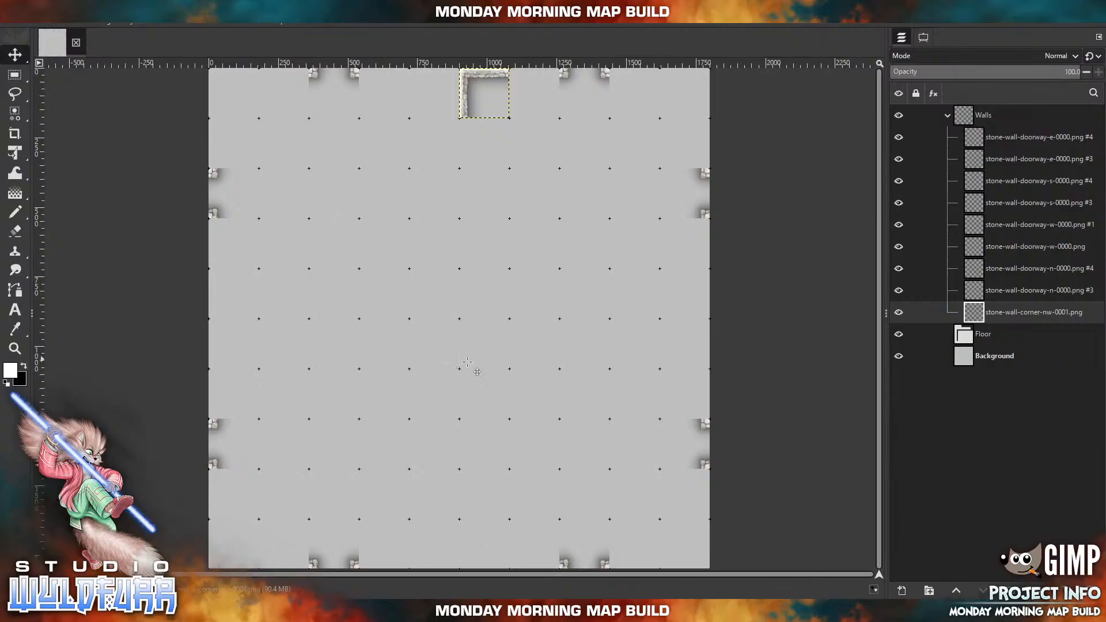
Check the line style, spacing and offset of the default image grid in the preferences.
left_click(15, 25)
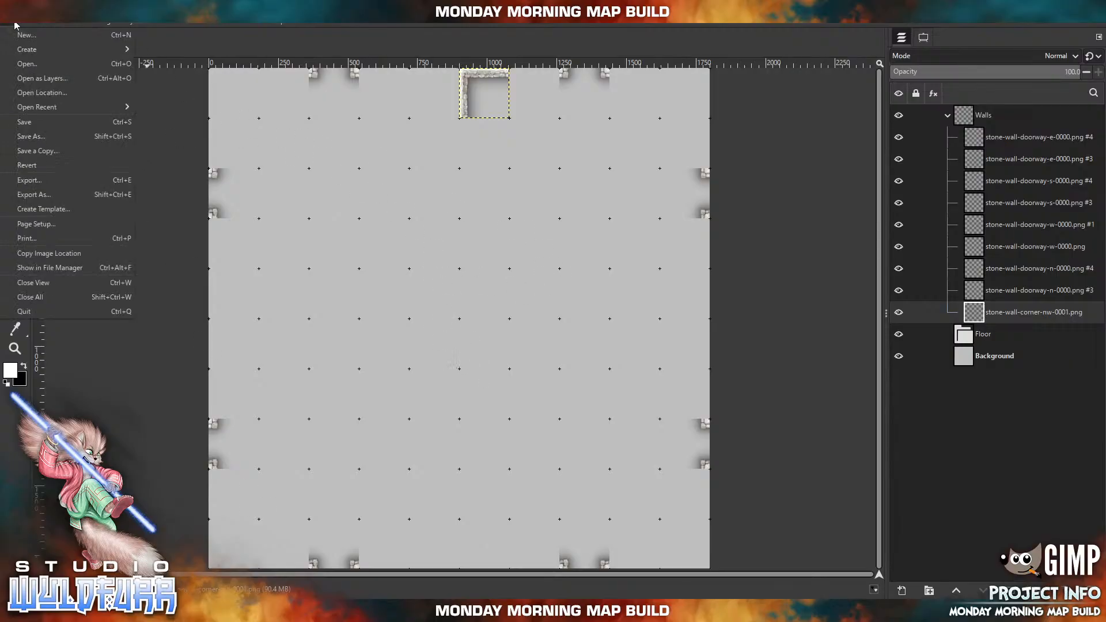
mouse_move(29, 25)
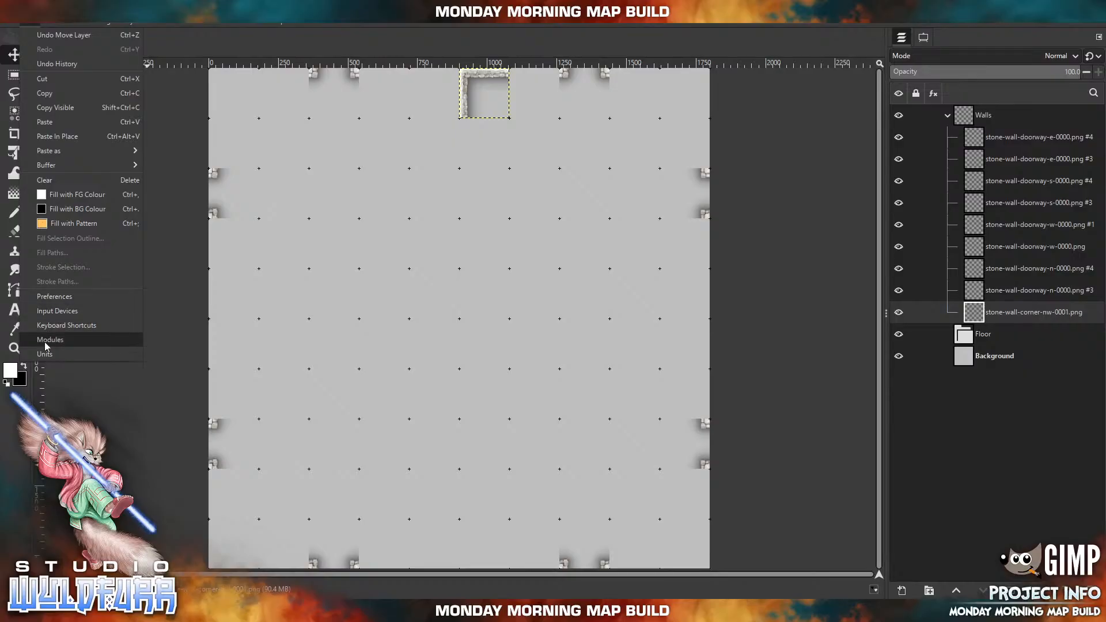
left_click(53, 296)
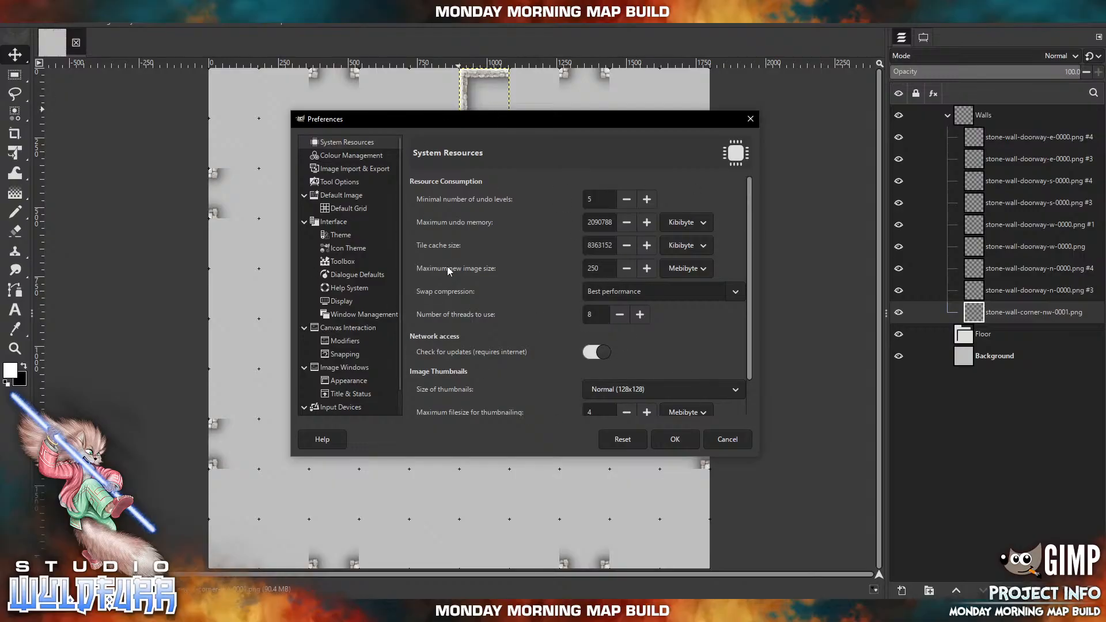
left_click(339, 196)
left_click(342, 210)
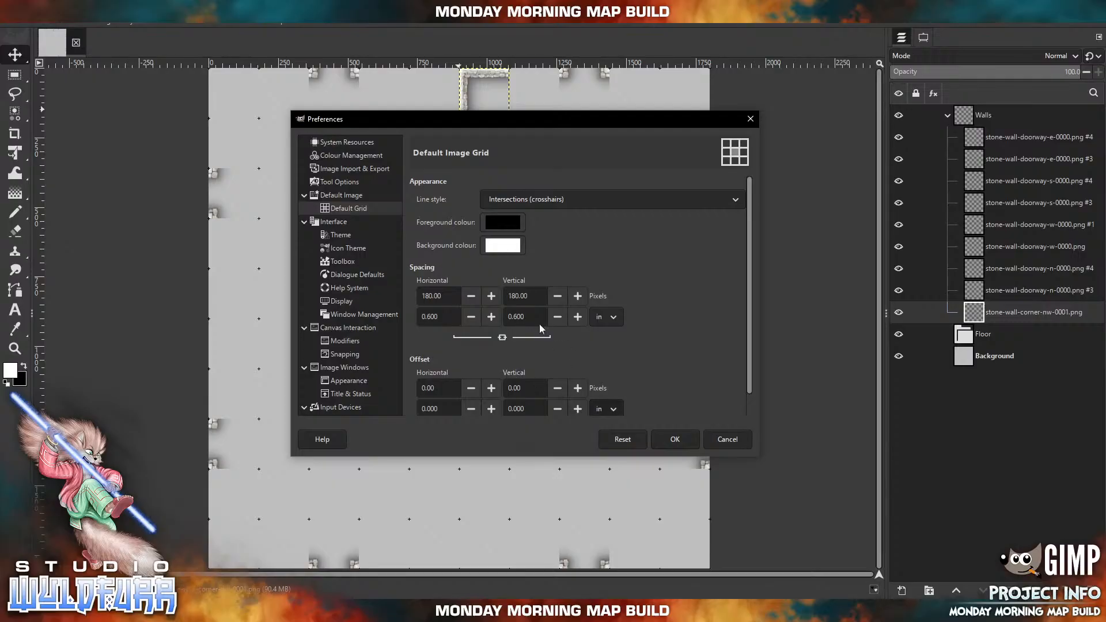
left_click(673, 440)
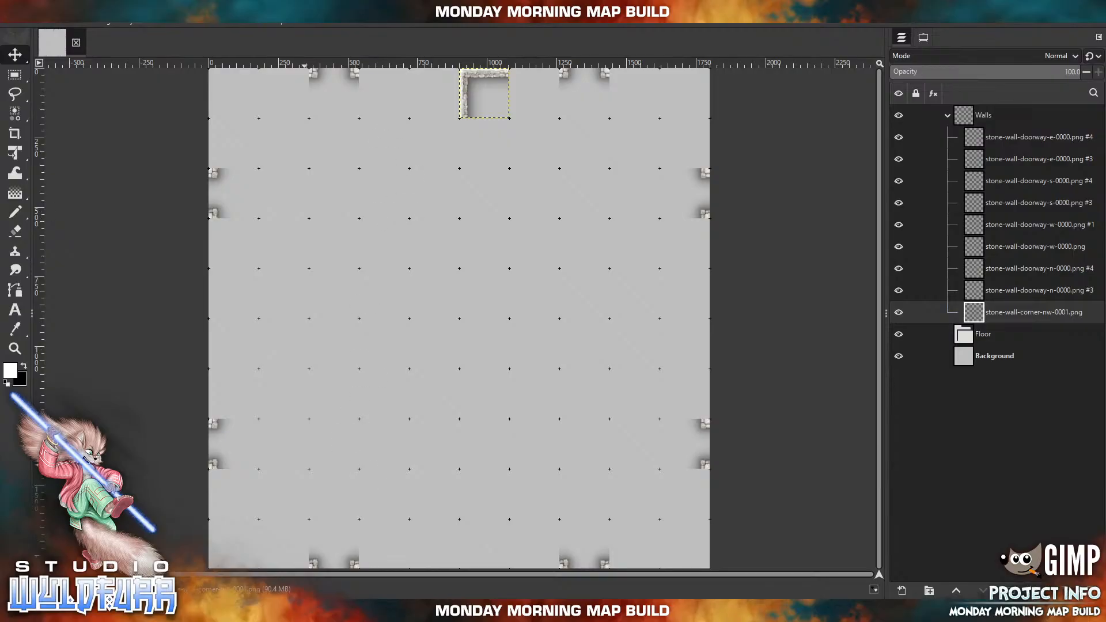
Switch to File Explorer, hide its navigation pane and narrow the Stone Wall Overlays window beside the map.
left_click(294, 611)
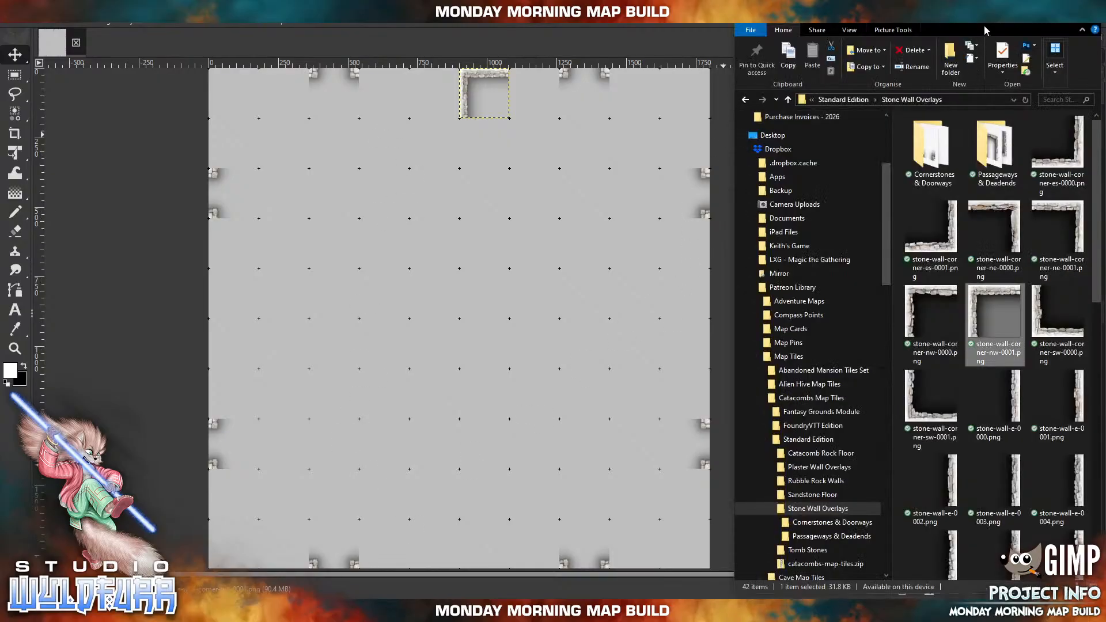
mouse_move(995, 14)
left_mouse_down()
mouse_move(288, 46)
mouse_move(926, 31)
mouse_move(981, 11)
left_mouse_up()
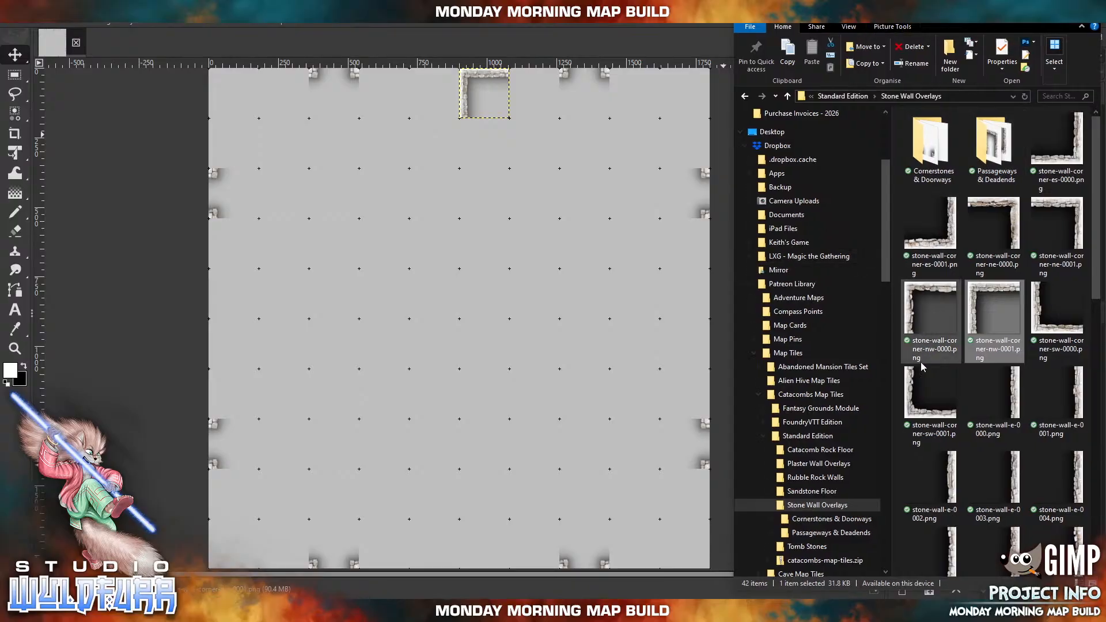
left_click(685, 15)
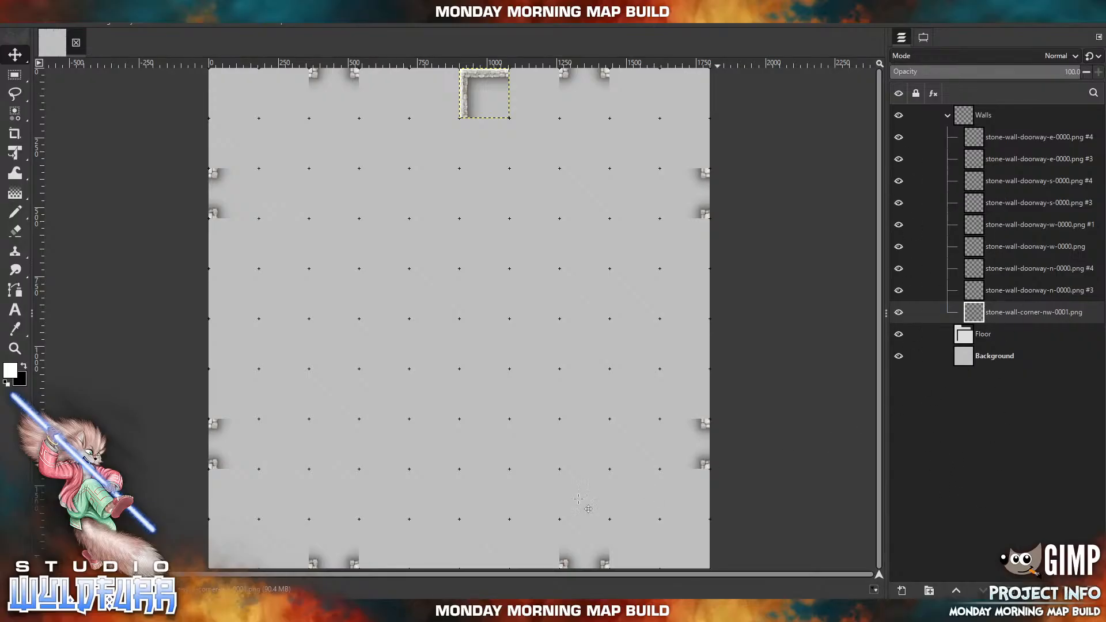
key("alt+Tab")
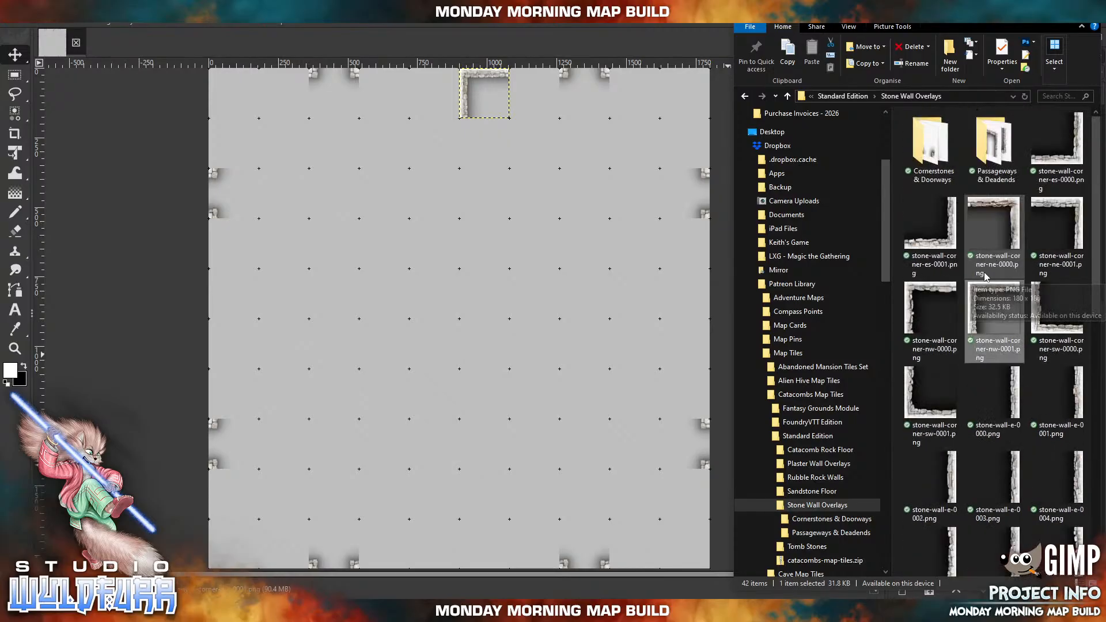
left_click(855, 32)
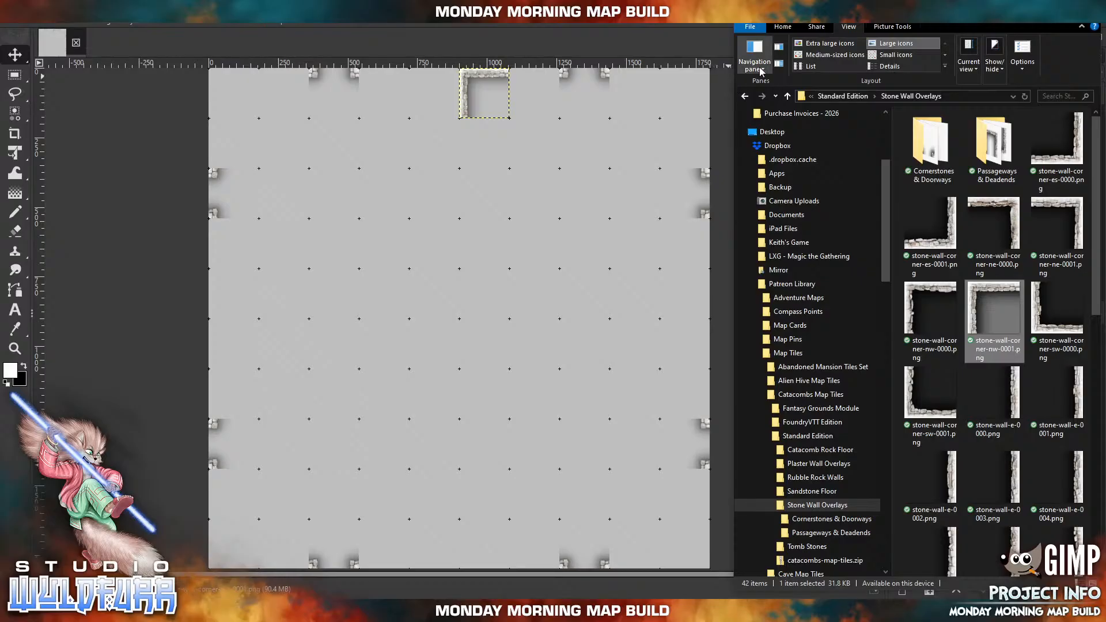
left_click(760, 69)
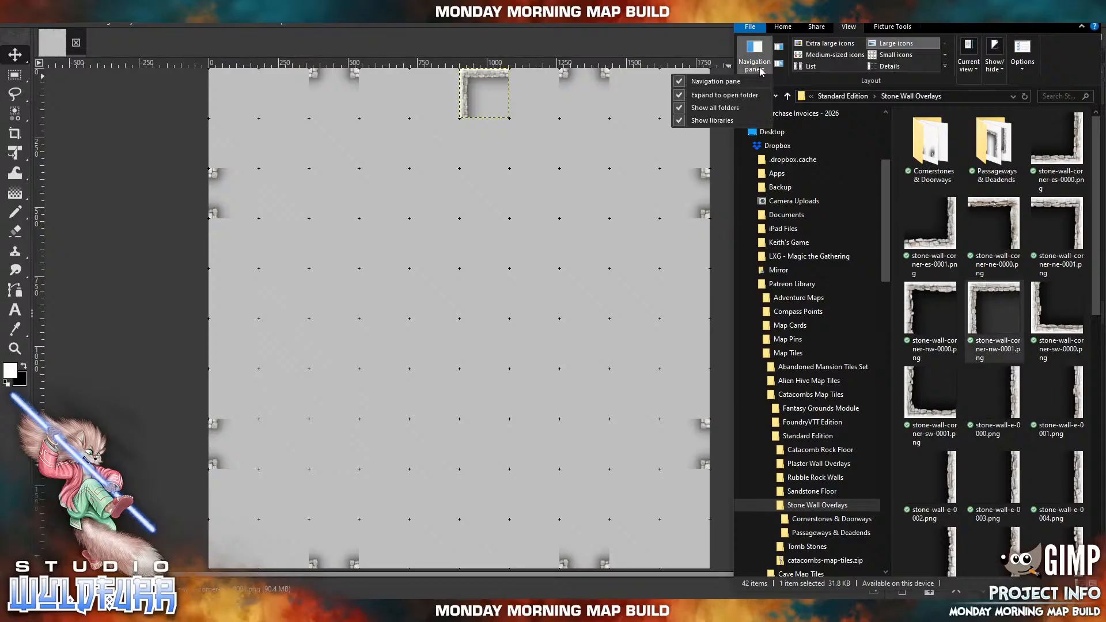
left_click(715, 81)
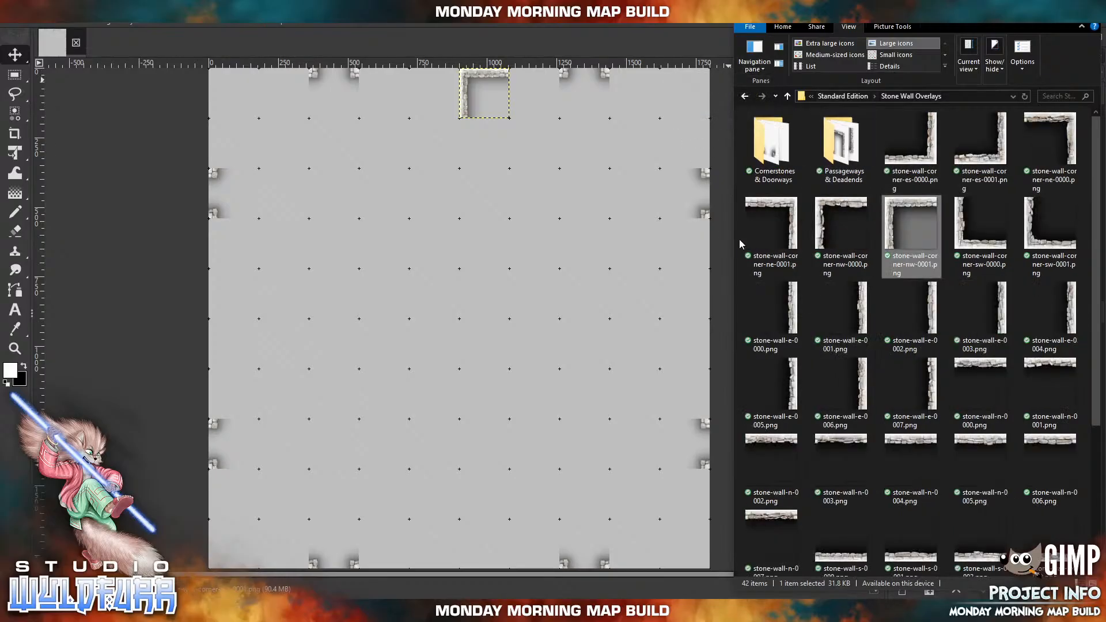
left_click_drag(743, 237, 773, 233)
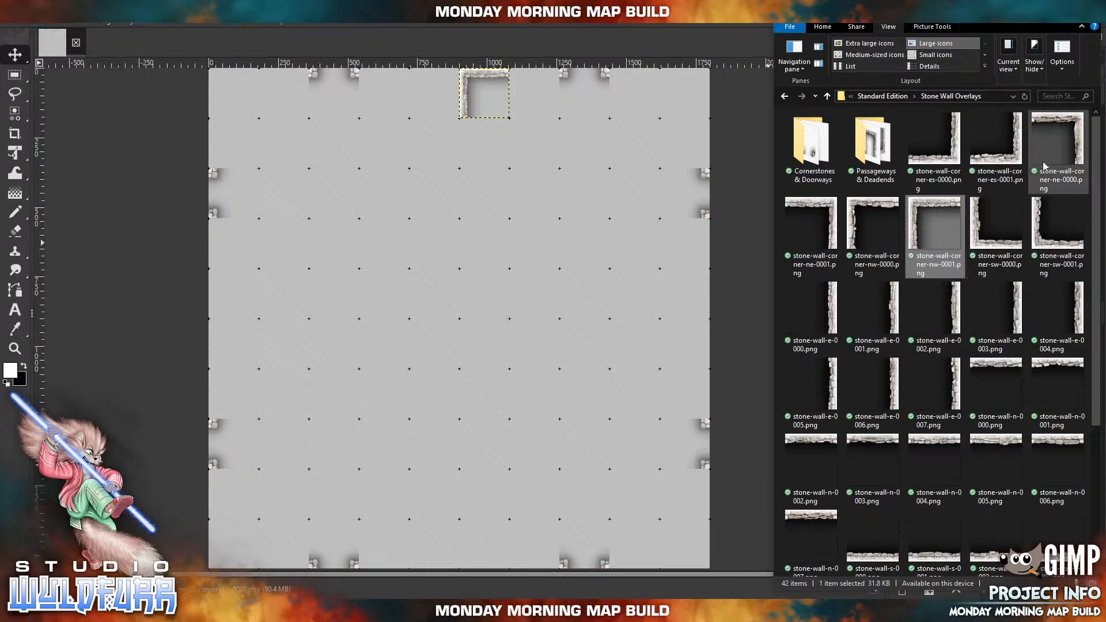
Import stone-wall-corner-ne-0000.png into the Walls group and place it on the north edge, directly west of the existing corner tile.
left_click_drag(1072, 129, 428, 235)
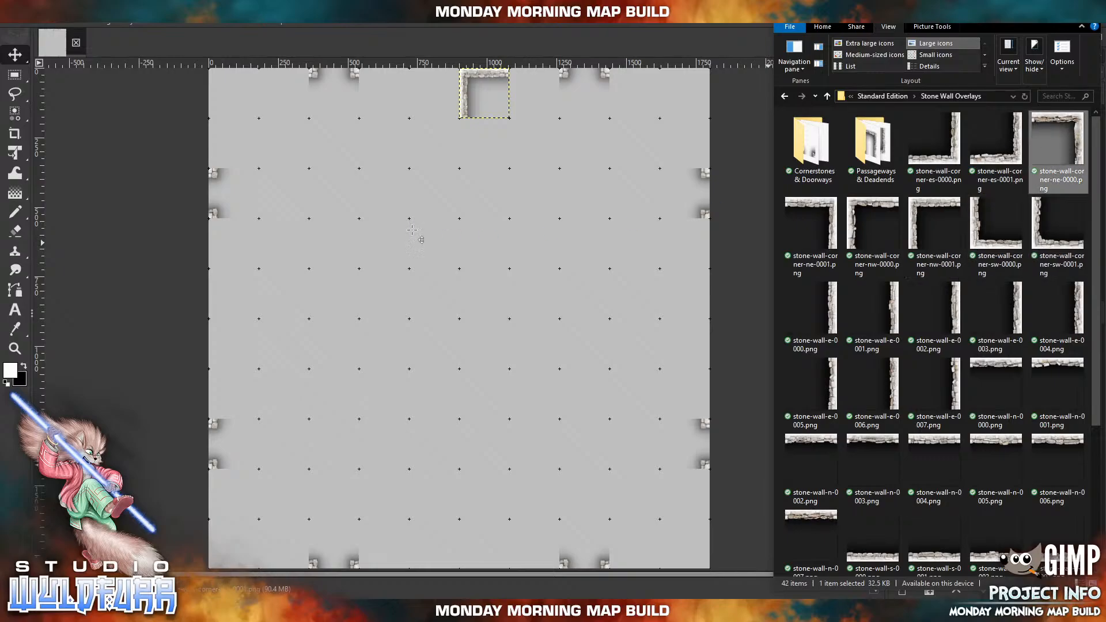
left_click_drag(488, 319, 454, 56)
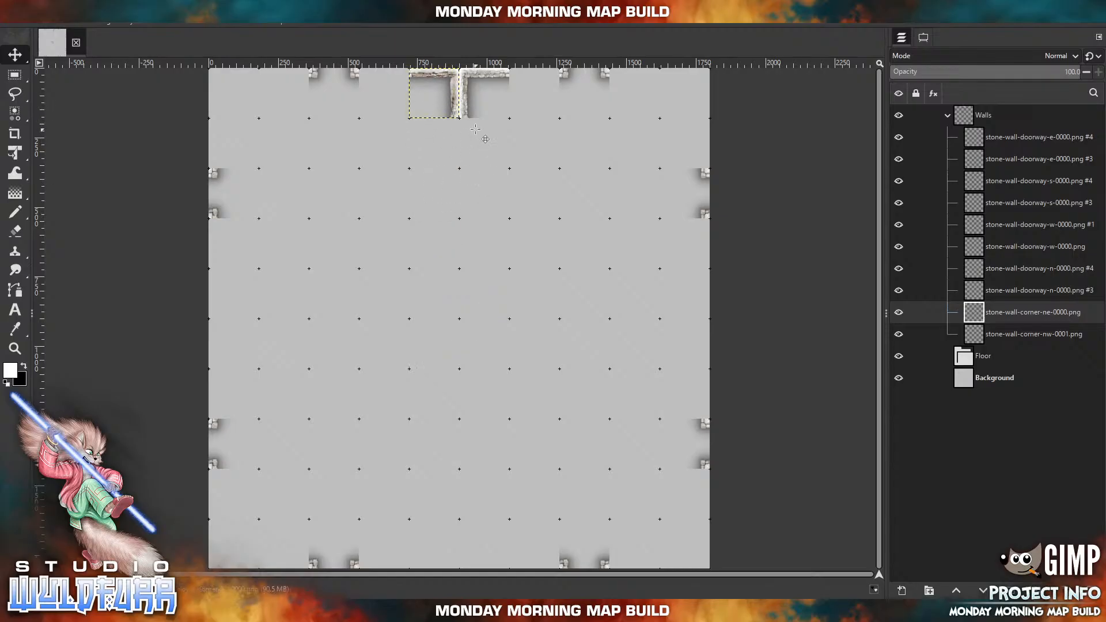
Look through the corner and straight wall tiles in the Stone Wall Overlays folder in File Explorer.
left_click(331, 610)
scroll(941, 352, "down", 3)
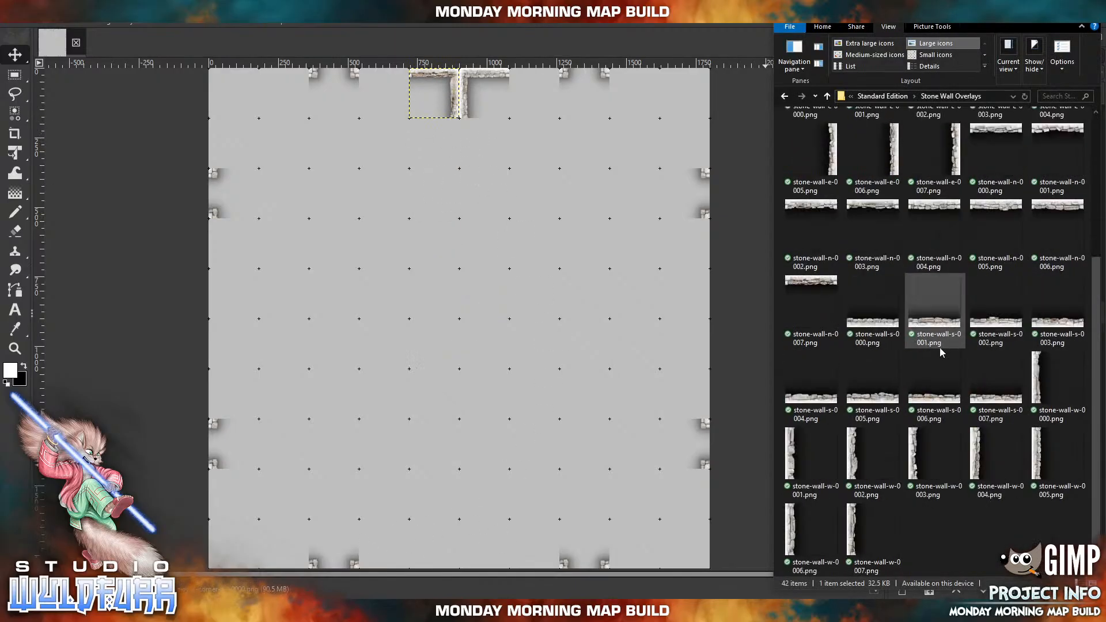
scroll(941, 353, "up", 3)
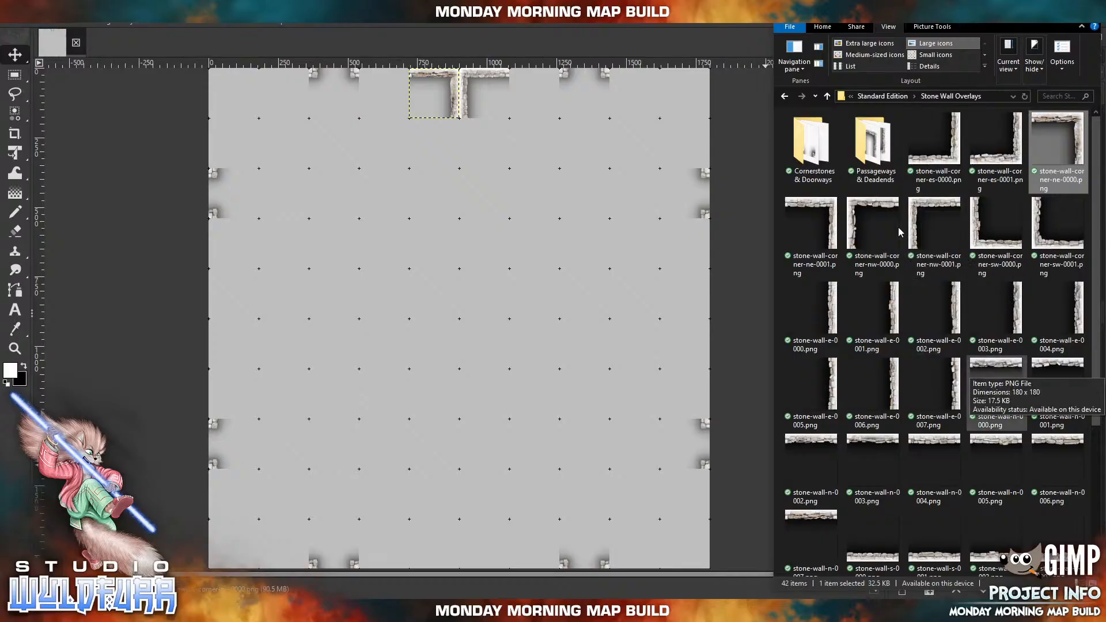
scroll(953, 396, "down", 3)
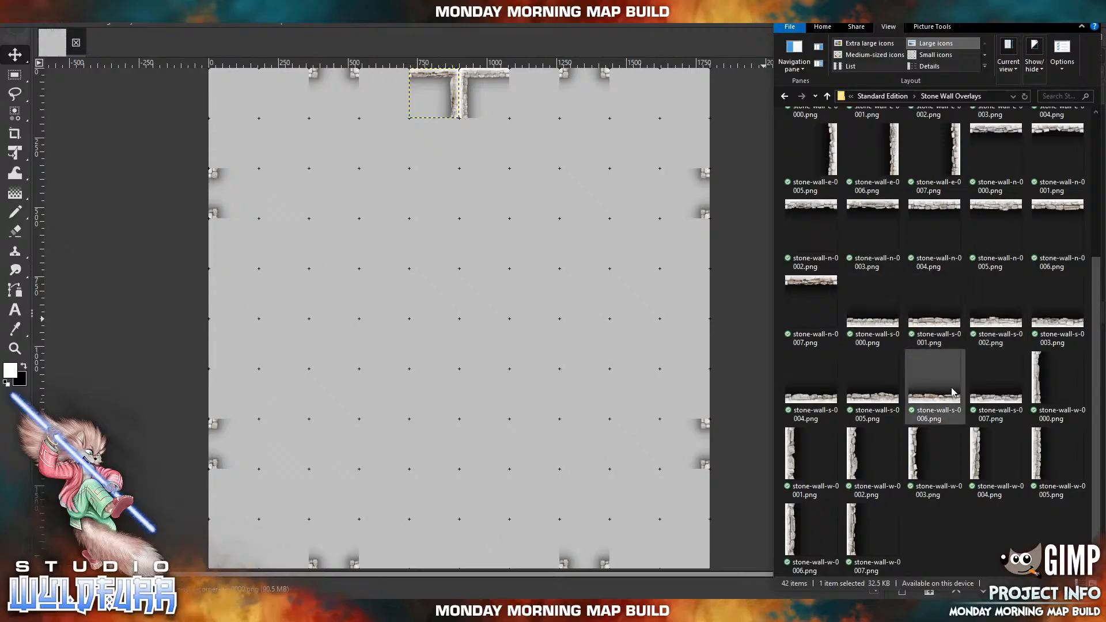
scroll(954, 391, "up", 3)
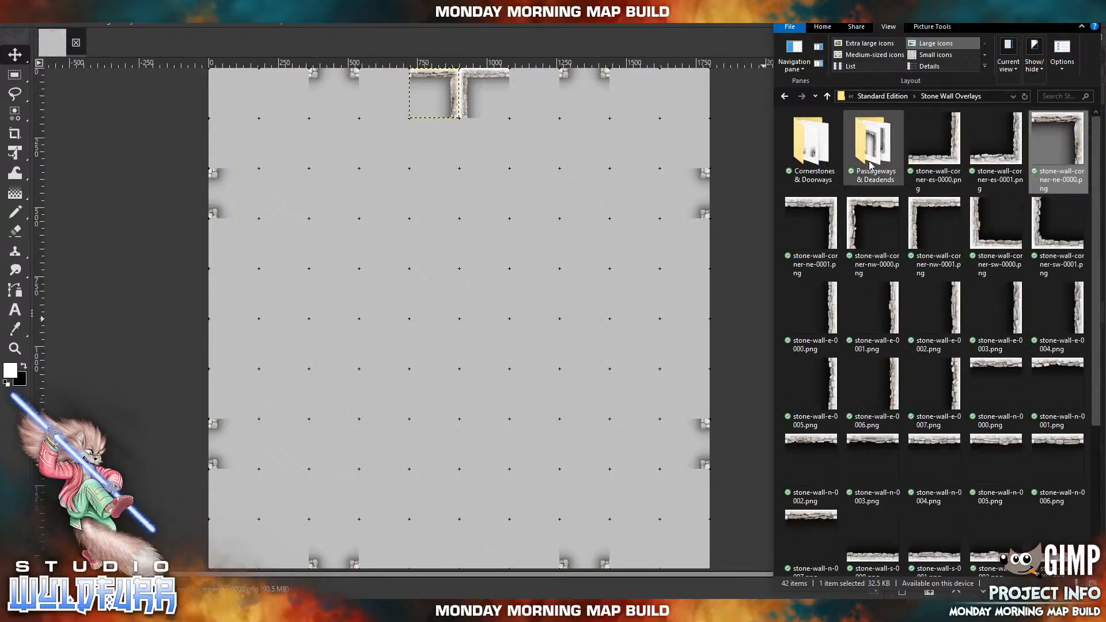
Open the Rubble Rock Walls folder under Standard Edition and look through its wall tiles.
left_click(885, 96)
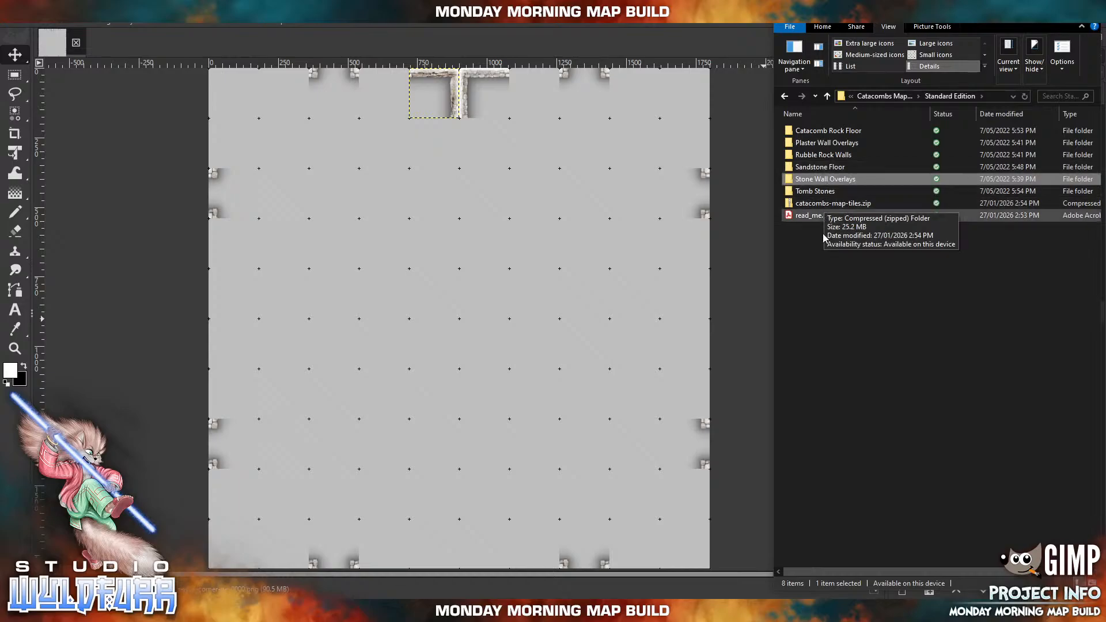
left_click(821, 159)
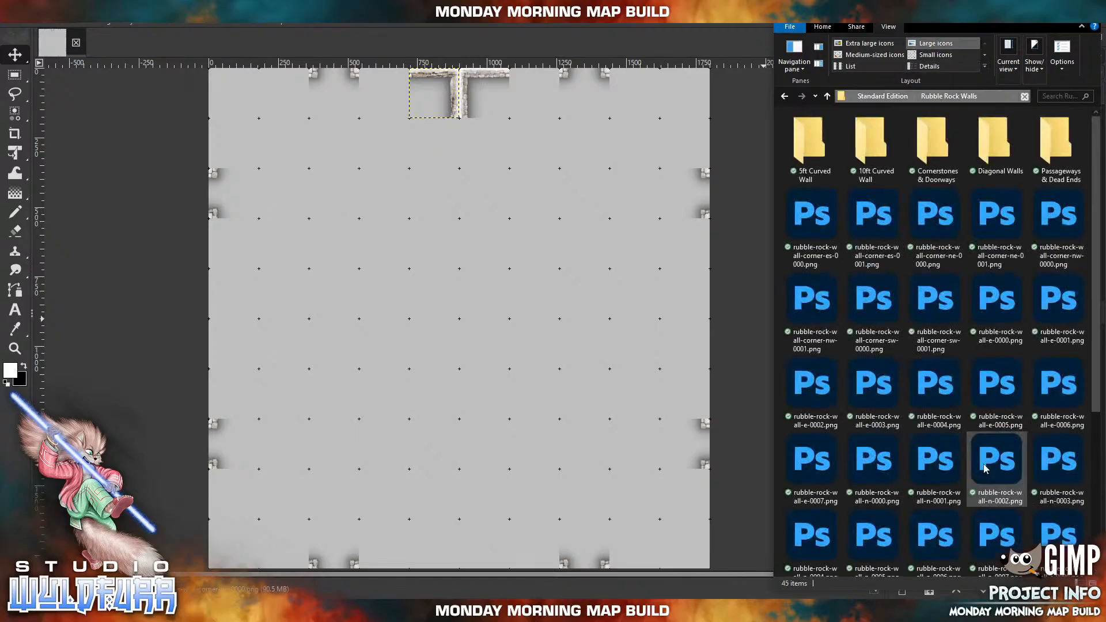
scroll(967, 410, "down", 5)
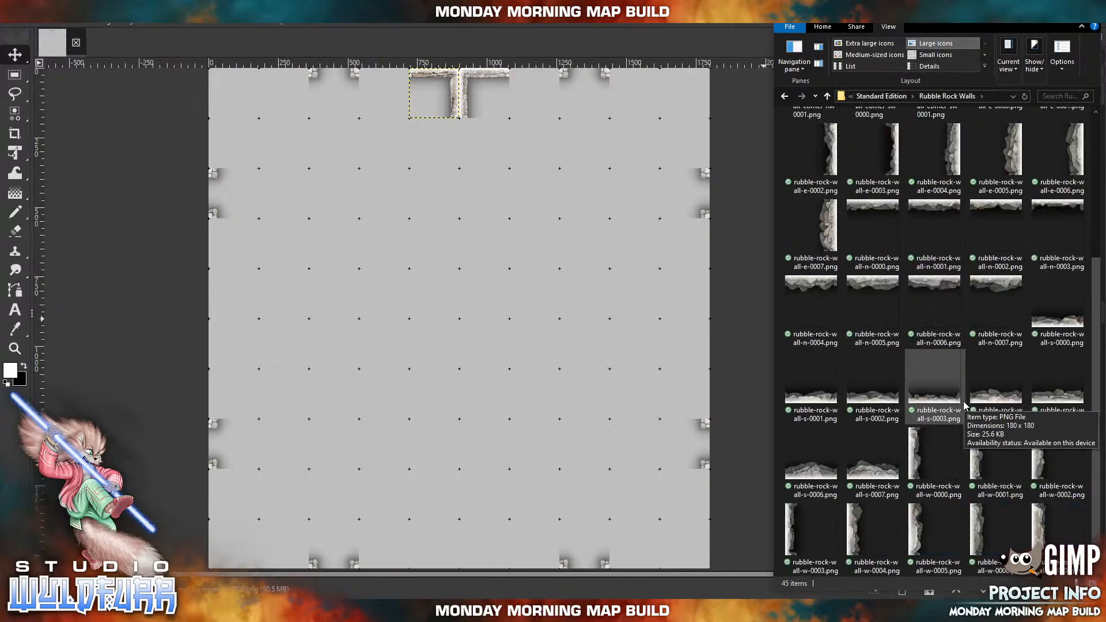
scroll(966, 405, "up", 4)
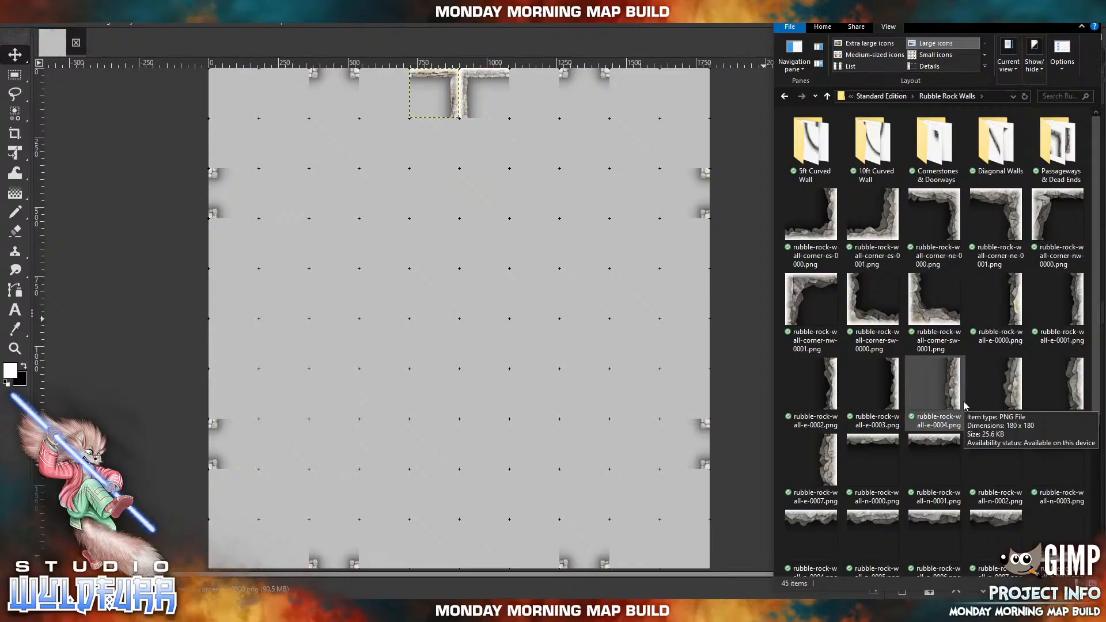
Open the Diagonal Walls folder and try to import rubble-rock-wall-diagonal-nw-0001.png near the map's north edge.
left_click(1000, 152)
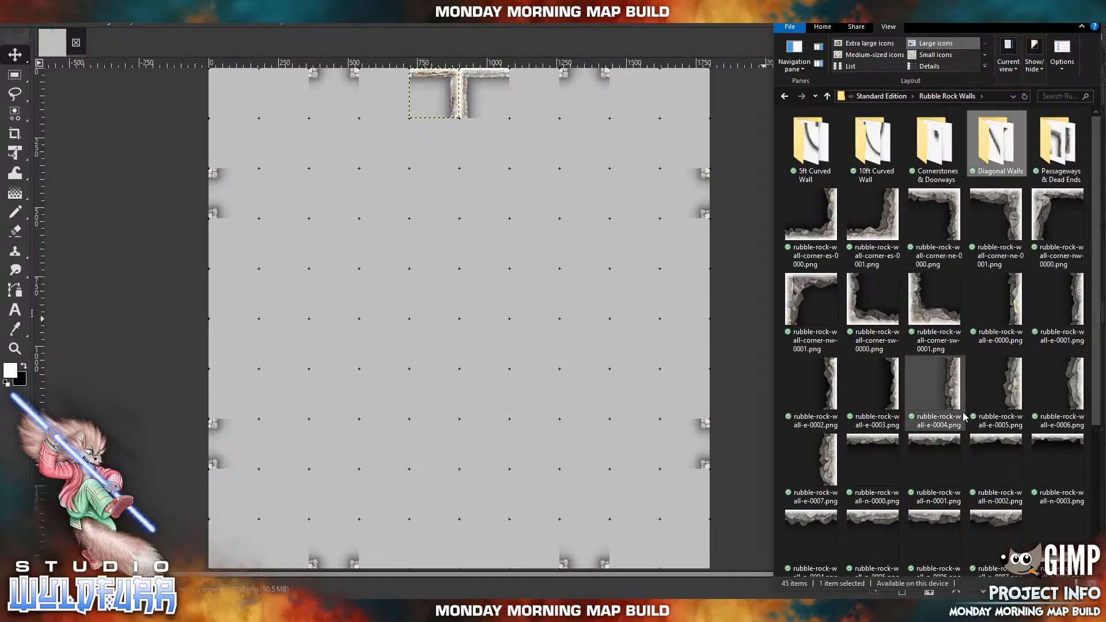
key("Return")
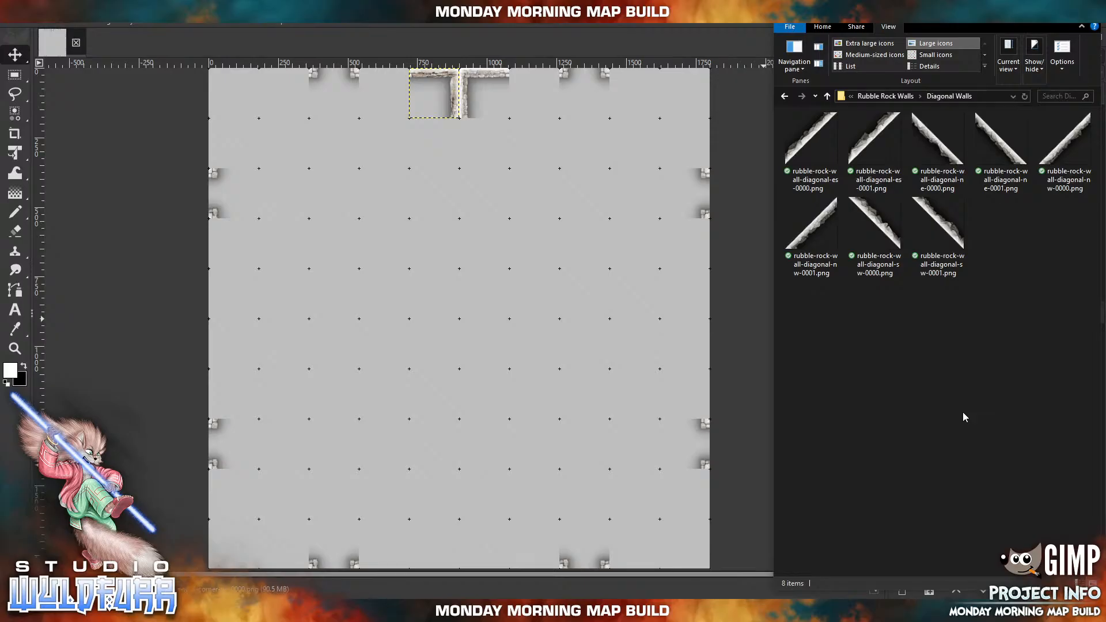
left_click_drag(812, 226, 508, 109)
left_click(464, 89)
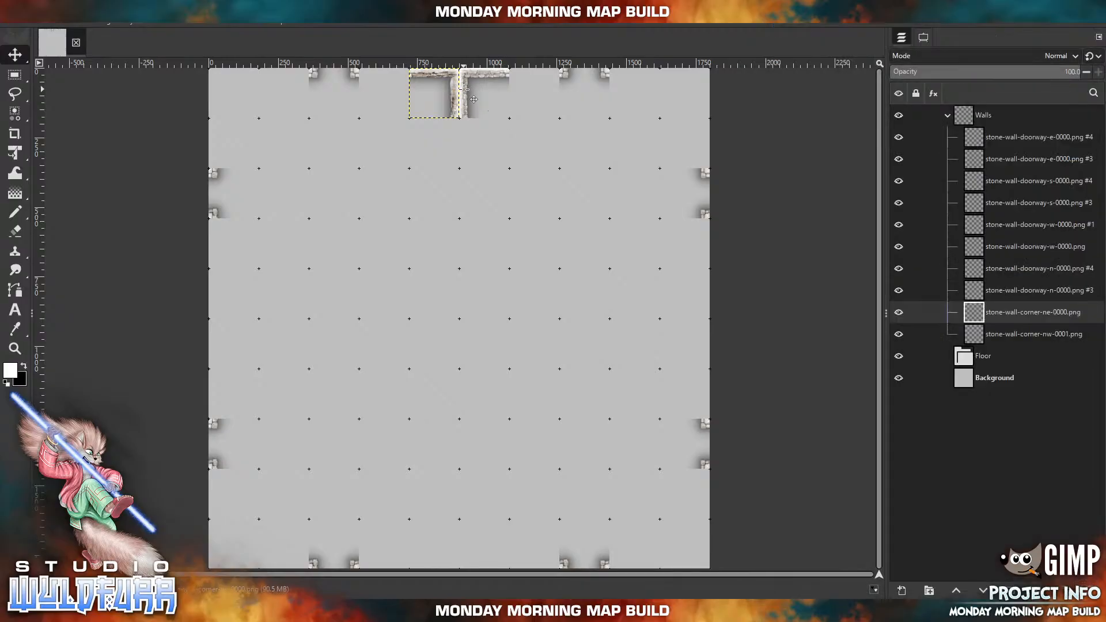
Set the Move tool to pick a layer or guide, and delete the stone-wall-corner-nw-0001.png and stone-wall-corner-ne-0000.png layers.
left_click(924, 37)
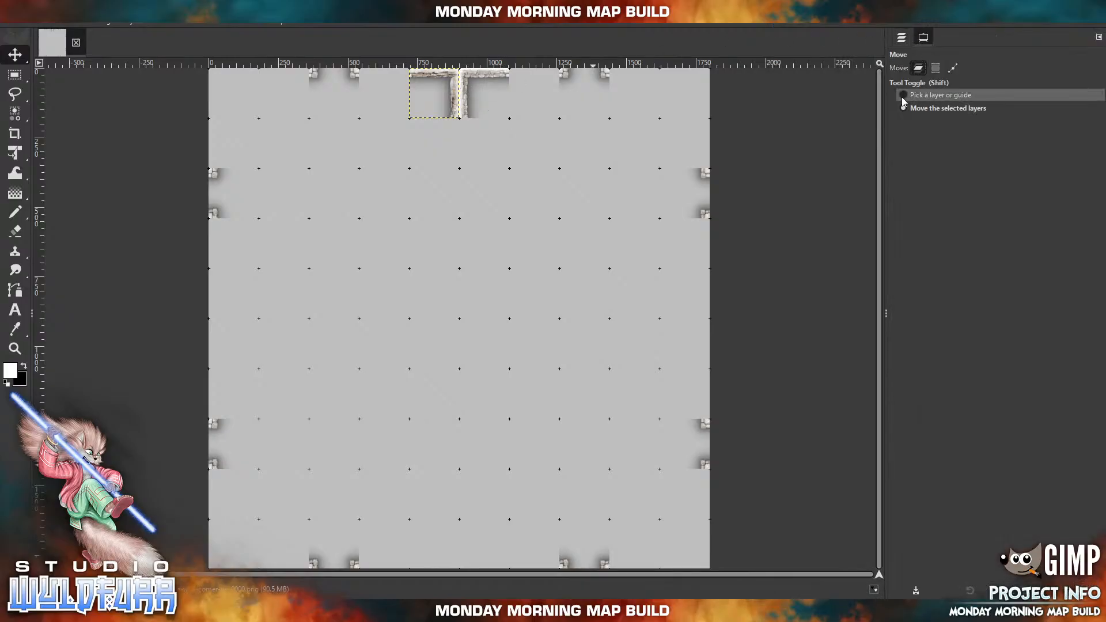
left_click(483, 75)
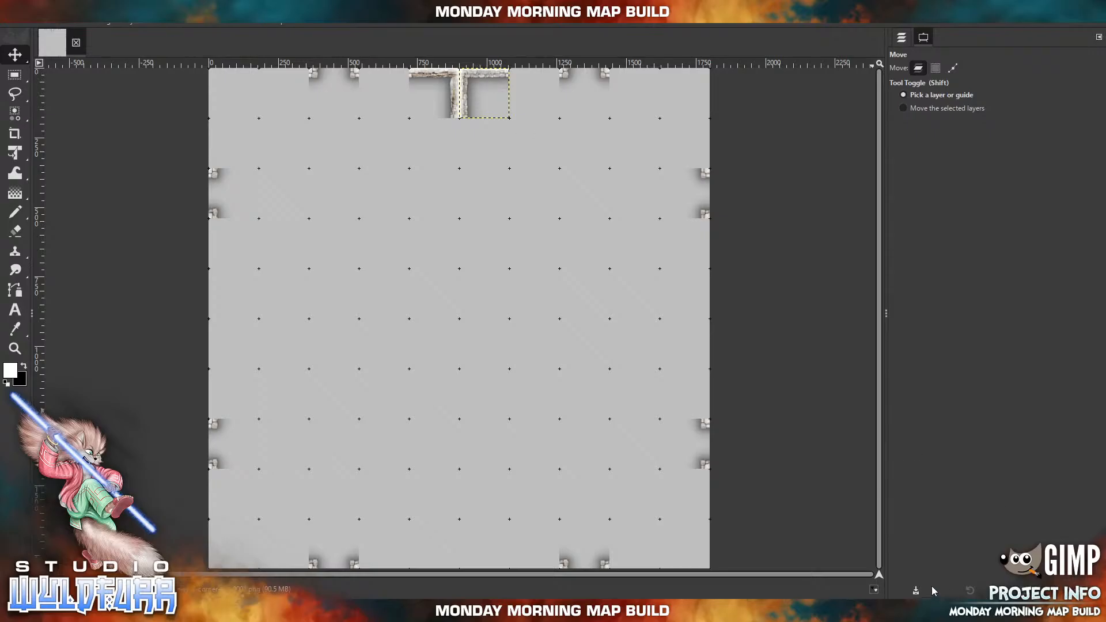
left_click(903, 38)
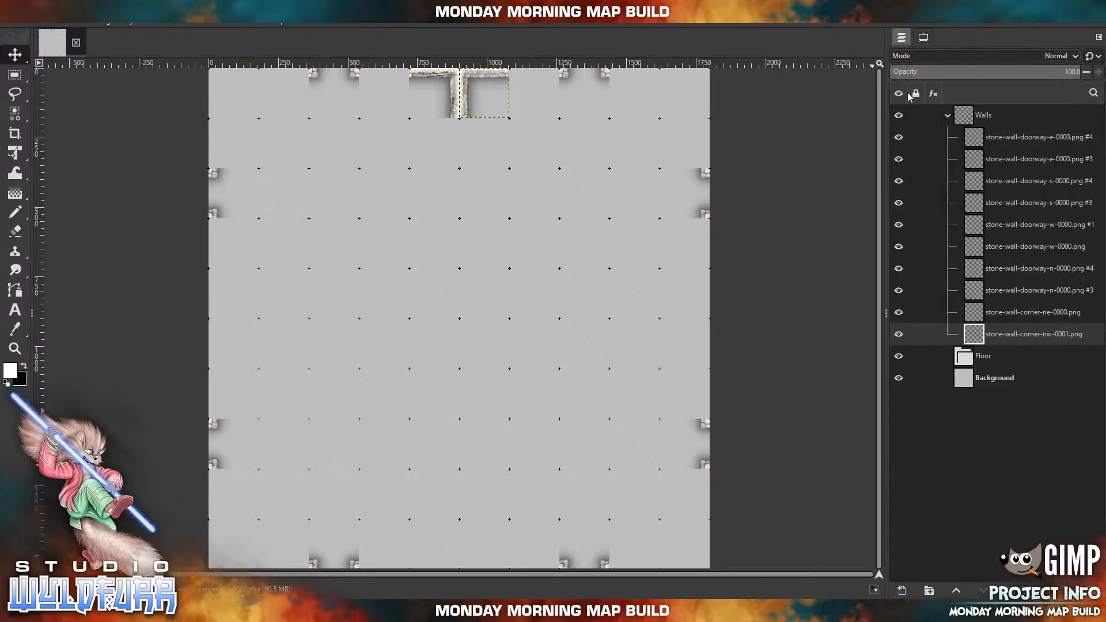
left_click(1091, 590)
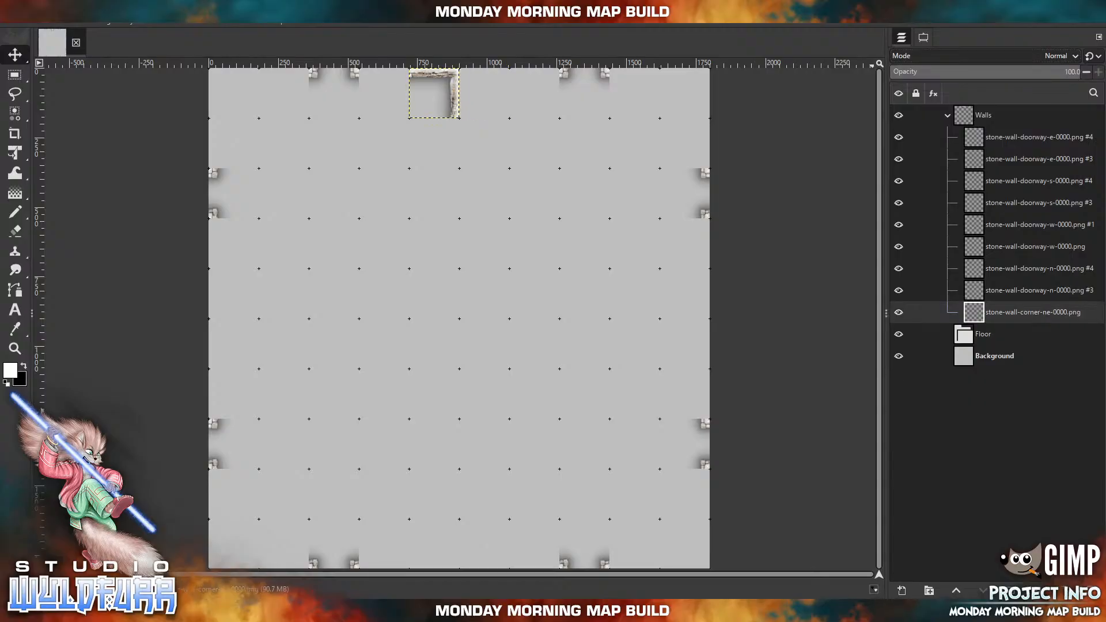
left_click(1091, 591)
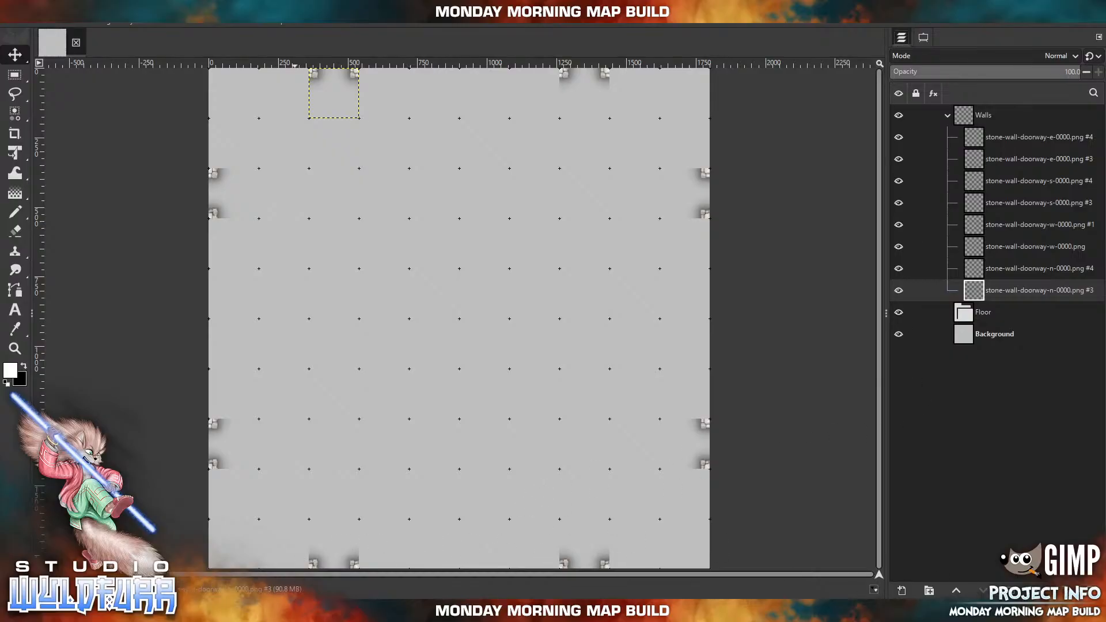
Import rubble-rock-wall-diagonal-sw-0000.png at about x 900, y 180 px, and continue it southeast by one grid square with rubble-rock-wall-diagonal-sw-0001.png.
left_click(293, 611)
left_click_drag(882, 221, 436, 250)
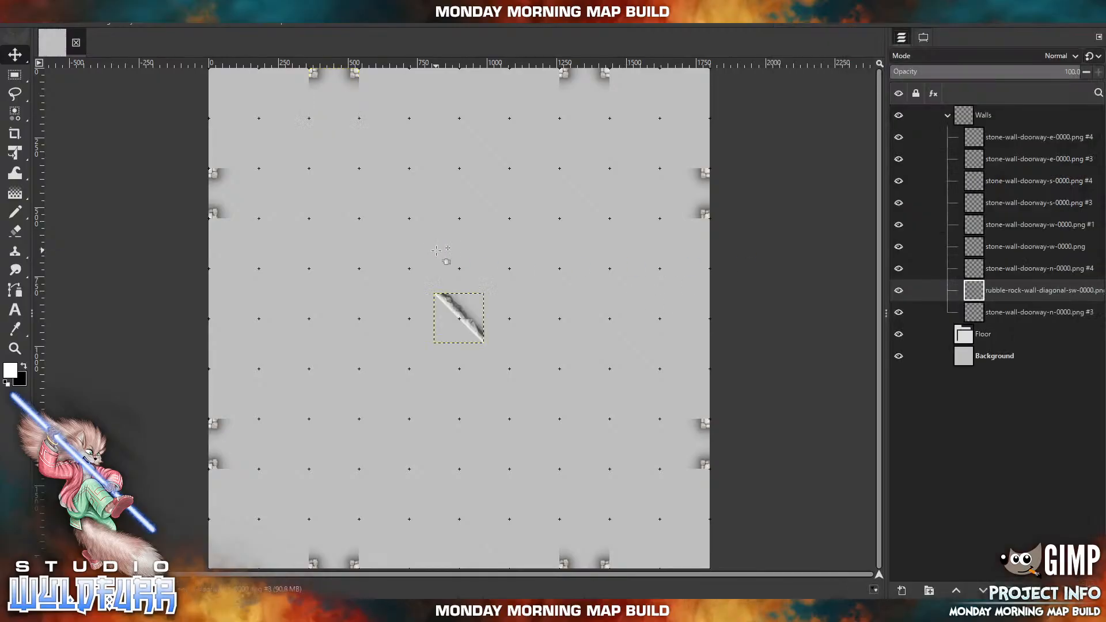
left_click_drag(498, 164, 480, 140)
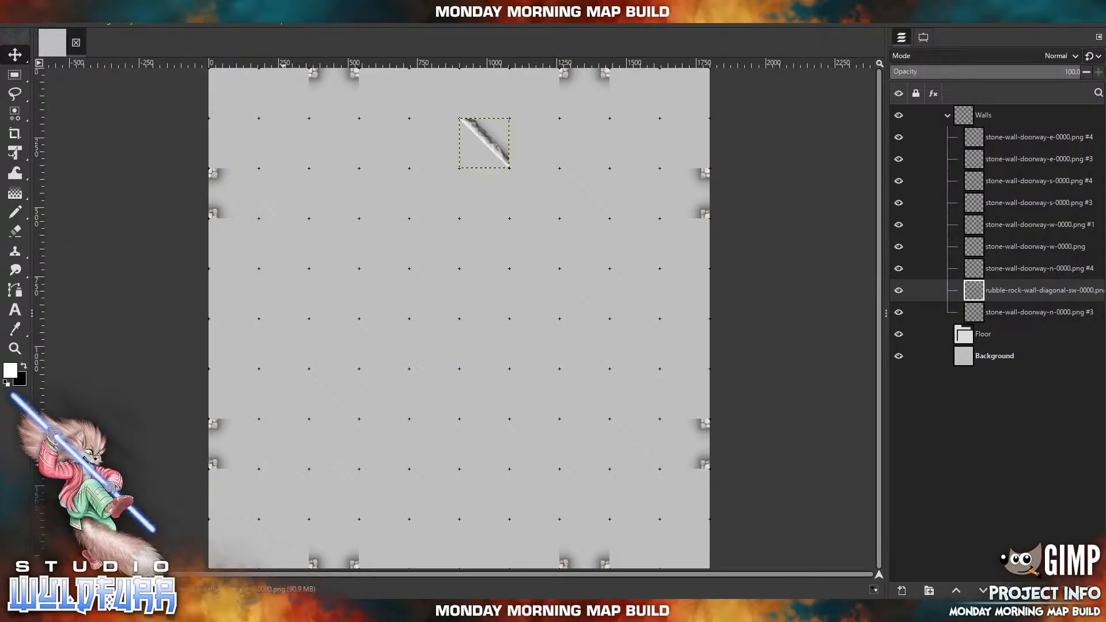
left_click(283, 611)
left_click_drag(943, 223, 593, 262)
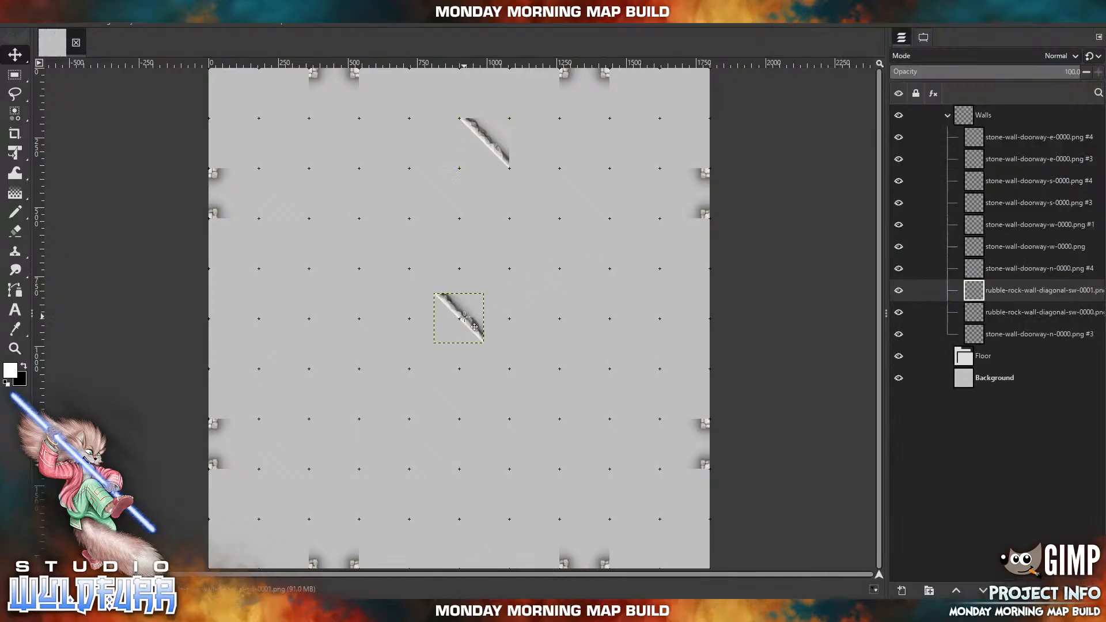
left_click_drag(461, 318, 536, 193)
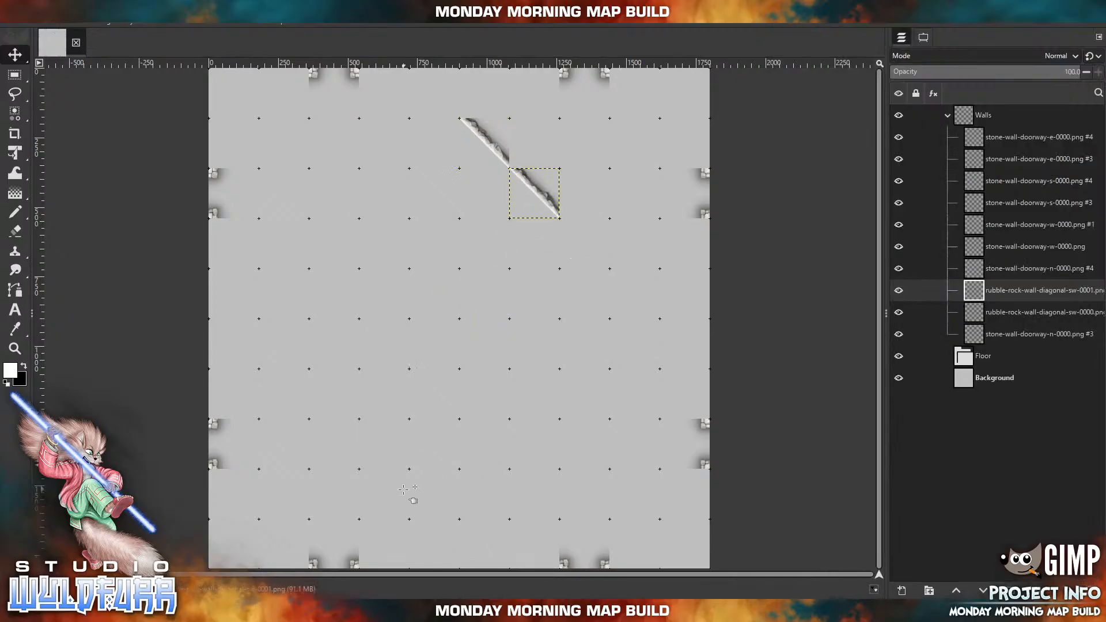
Extend the northeast diagonal by one more grid square with another rubble-rock-wall-diagonal-sw-0000.png tile.
left_click(283, 610)
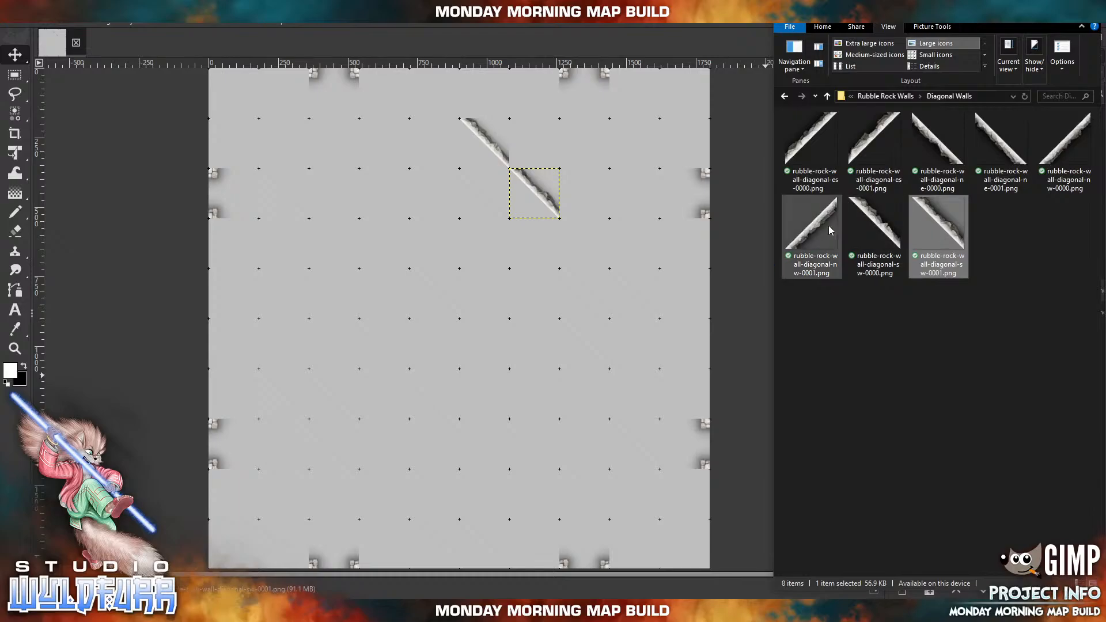
left_click_drag(872, 226, 530, 293)
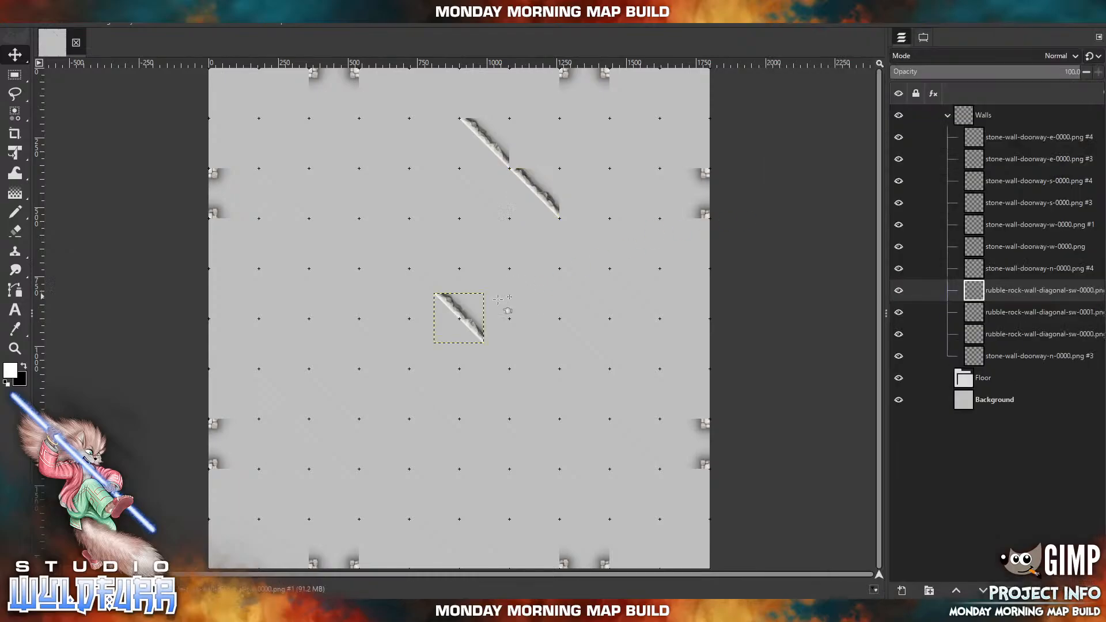
left_click_drag(472, 321, 597, 246)
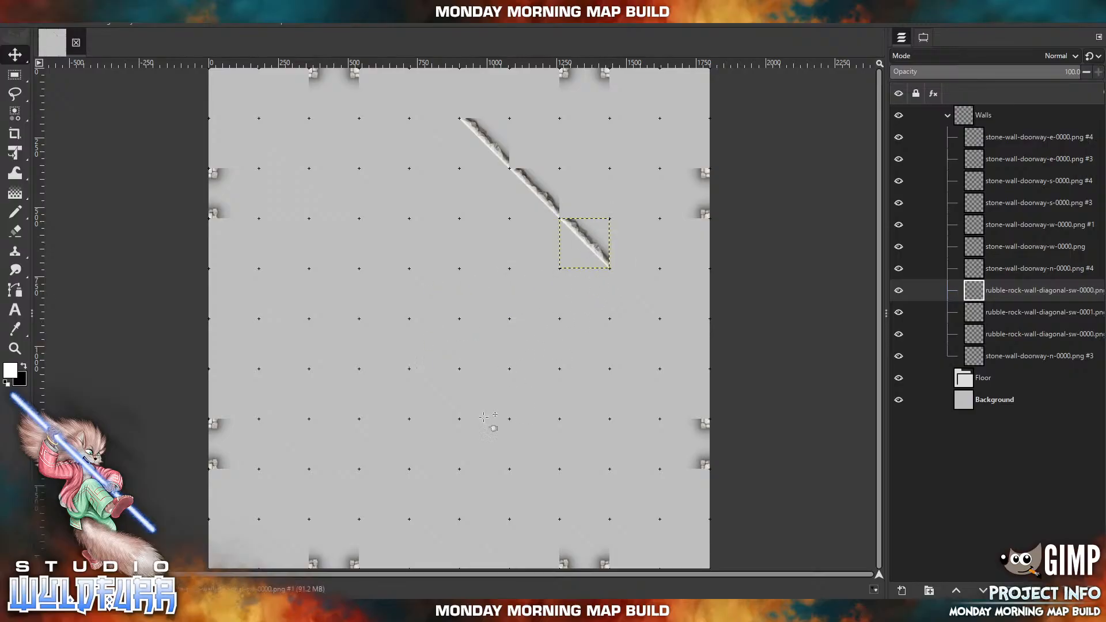
Place rubble-rock-wall-diagonal-nw-0000.png at about x 1440, y 900 px, and fill the square above it with rubble-rock-wall-diagonal-sw-0001.png.
key("alt+Tab")
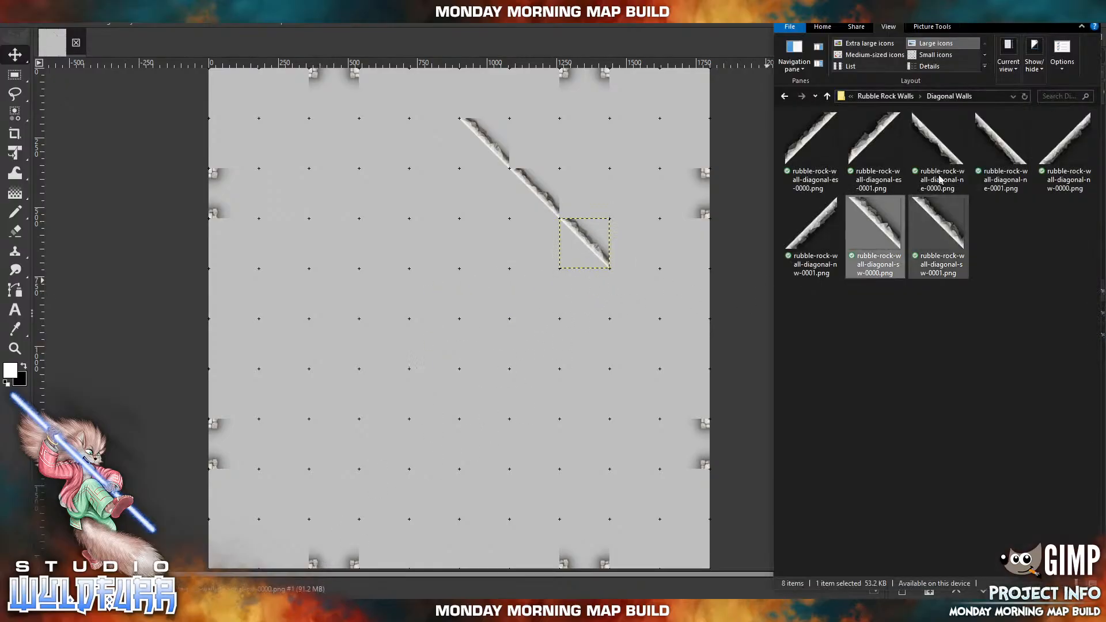
left_click(1065, 147)
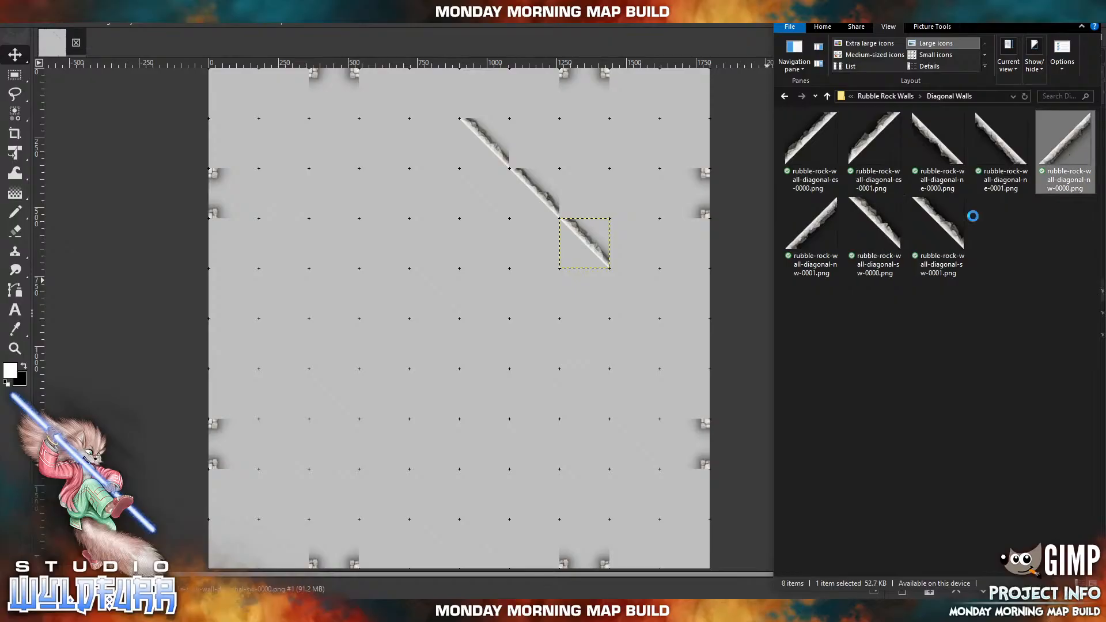
left_click_drag(615, 384, 638, 369)
left_click_drag(465, 321, 642, 347)
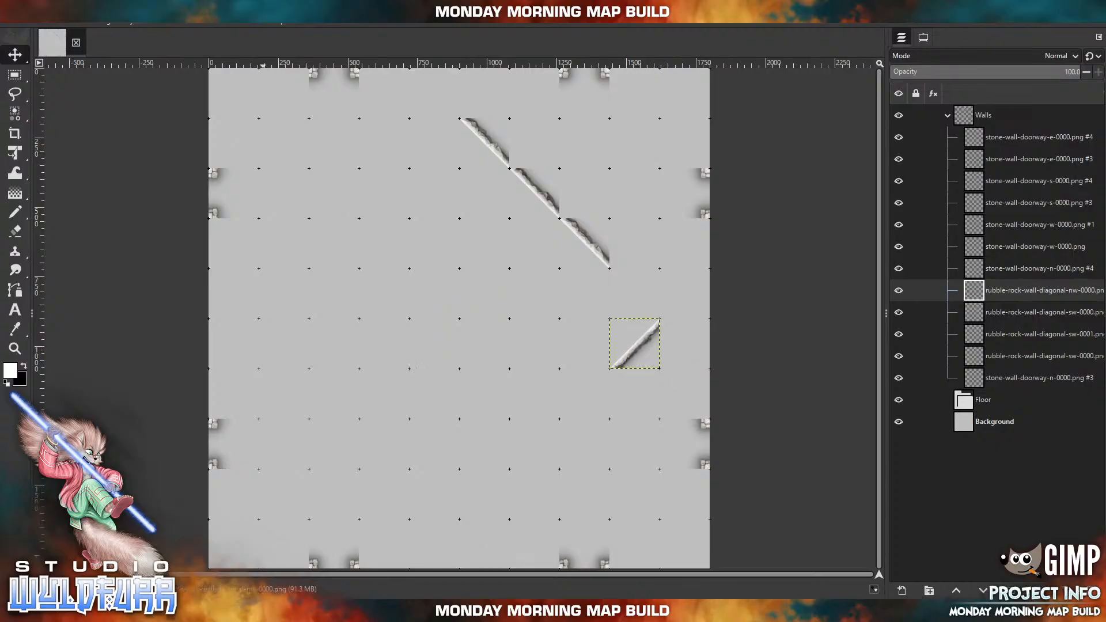
key("alt+Tab")
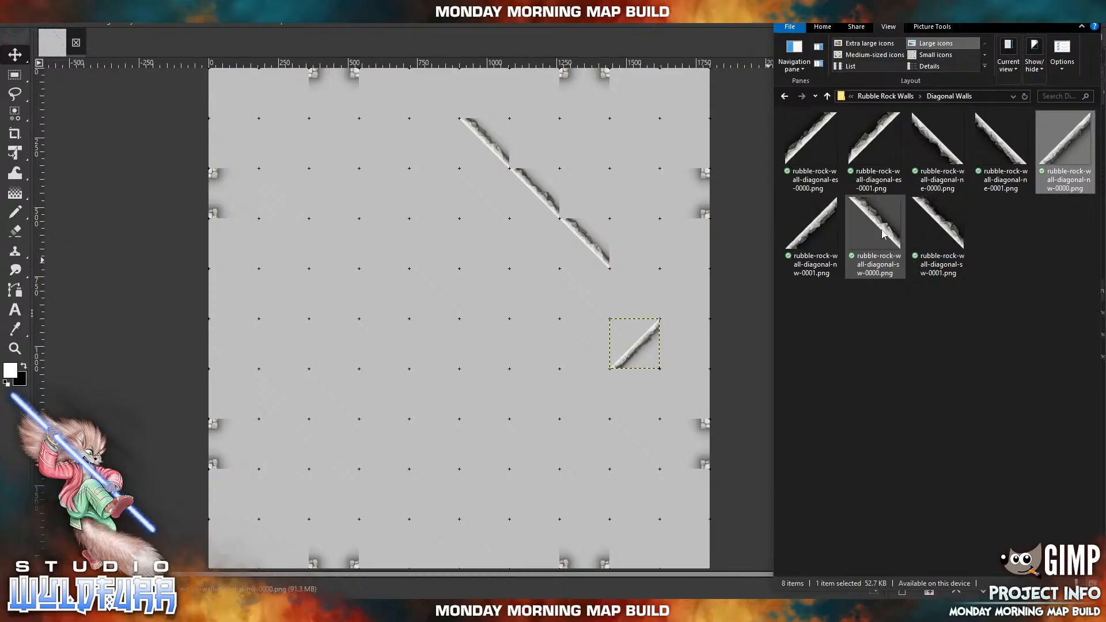
left_click_drag(940, 234, 603, 288)
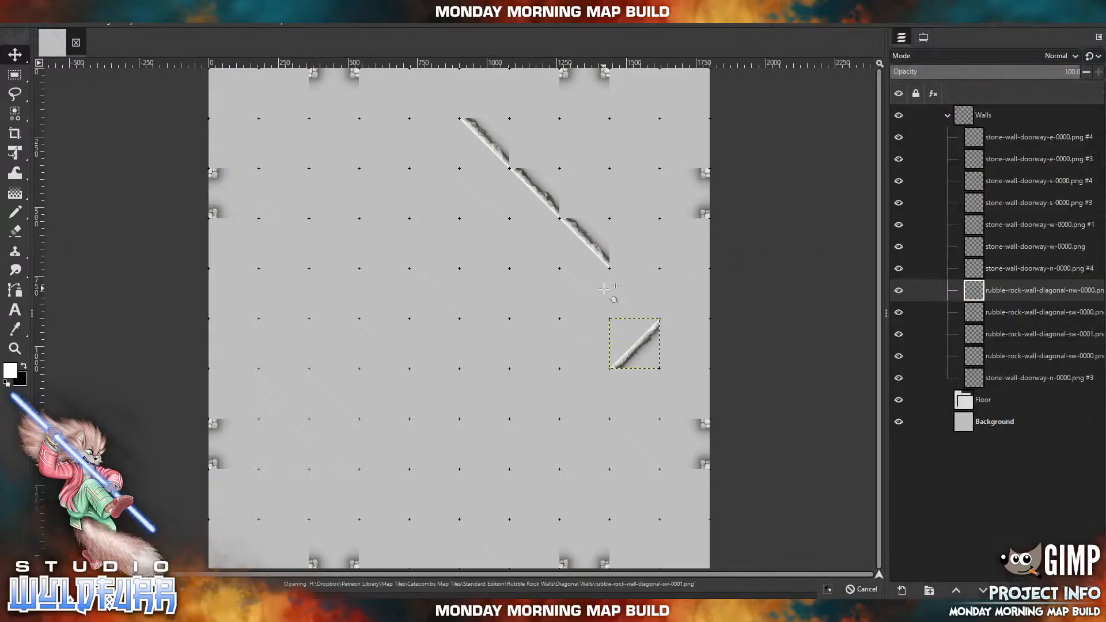
left_click_drag(461, 322, 641, 297)
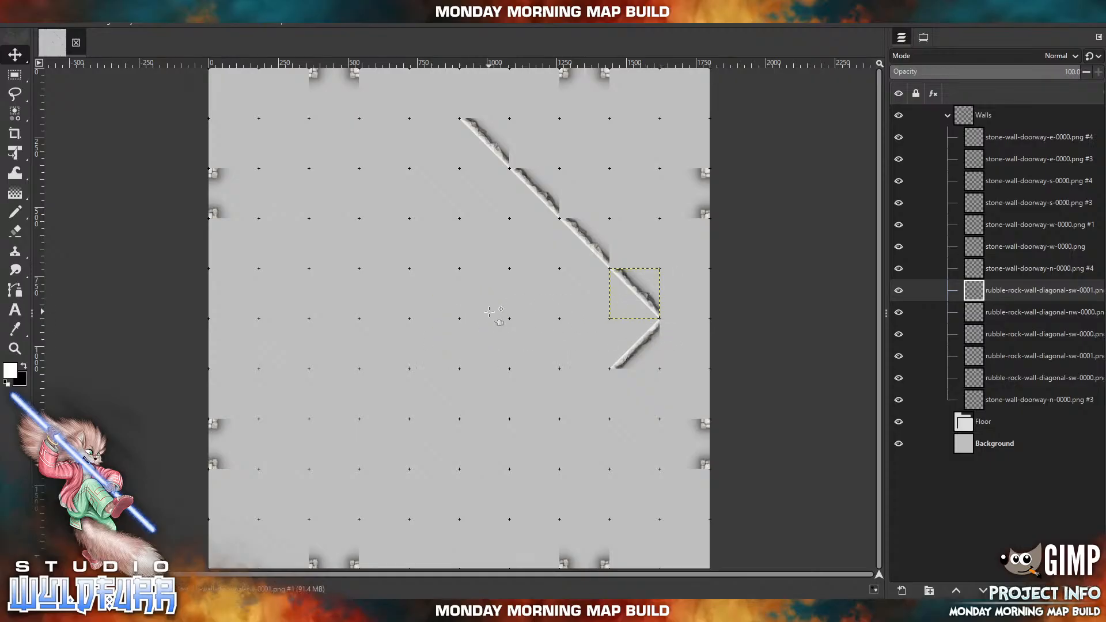
Import rubble-rock-wall-diagonal-nw-0001.png from the Diagonal Walls folder into the map.
key("alt+Tab")
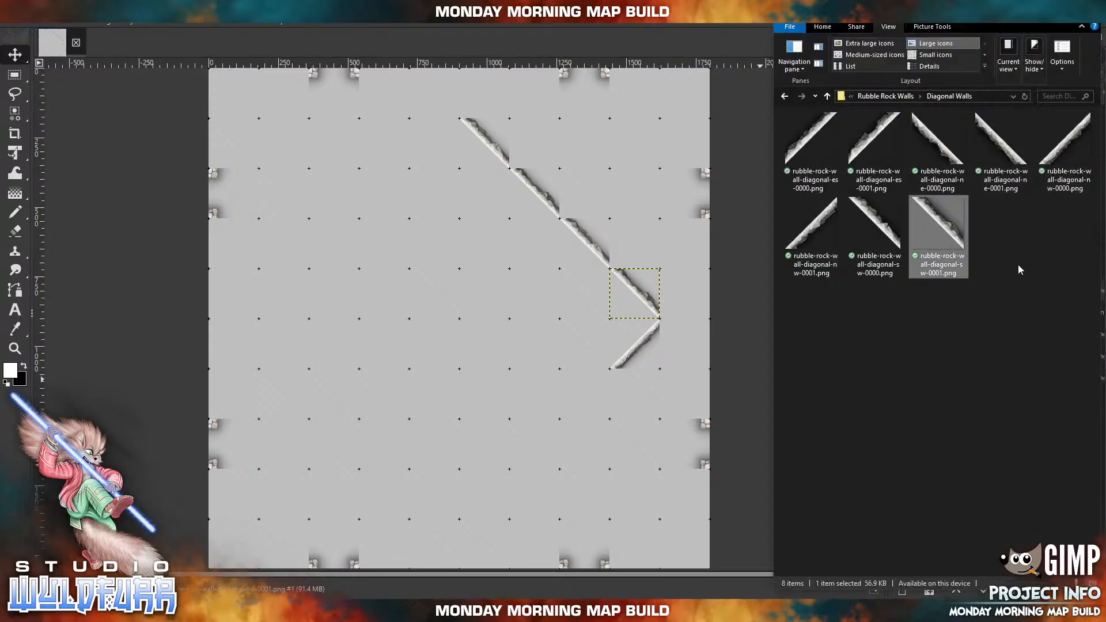
left_click(826, 231)
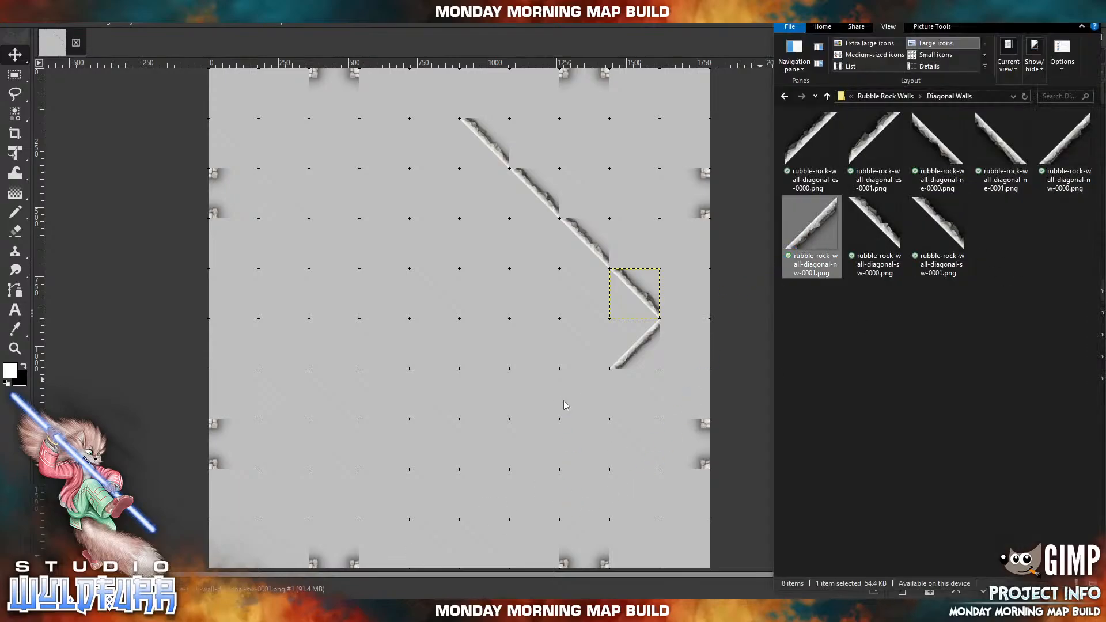
left_click_drag(562, 400, 562, 400)
left_click_drag(471, 327, 606, 420)
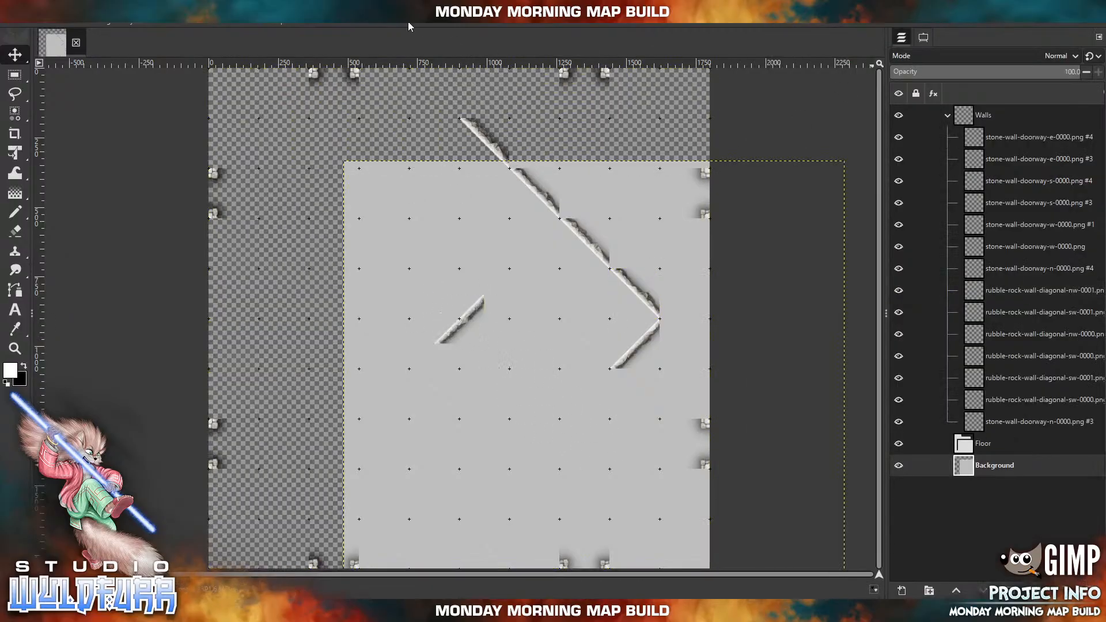
left_click(29, 19)
left_click(37, 34)
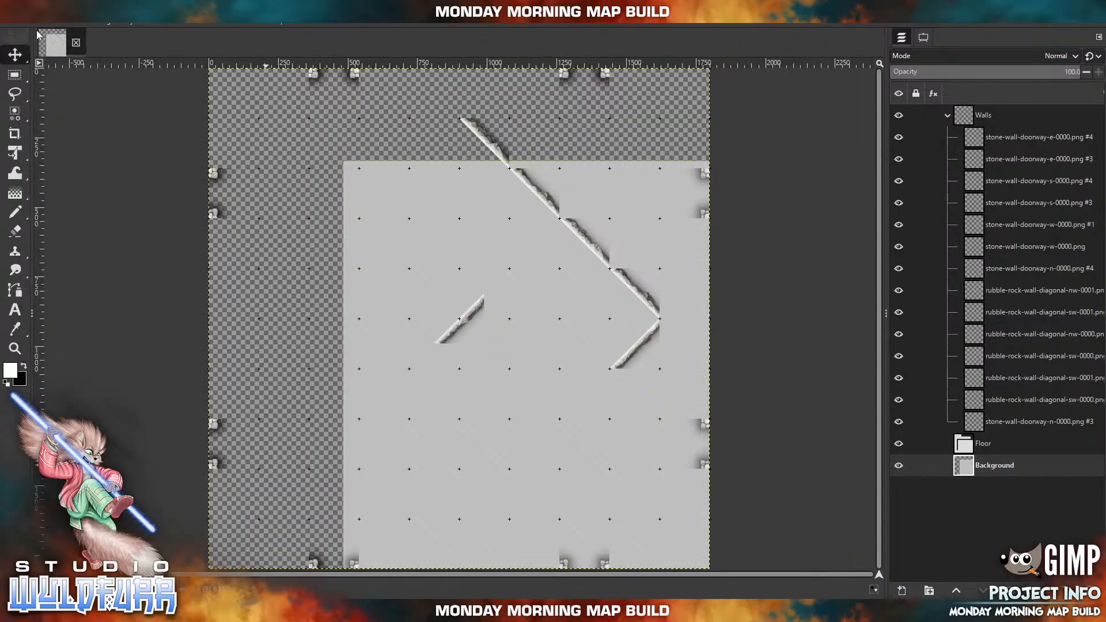
Move the imported northwest diagonal tile into the grid square directly southwest of the first northwest diagonal.
left_click(925, 40)
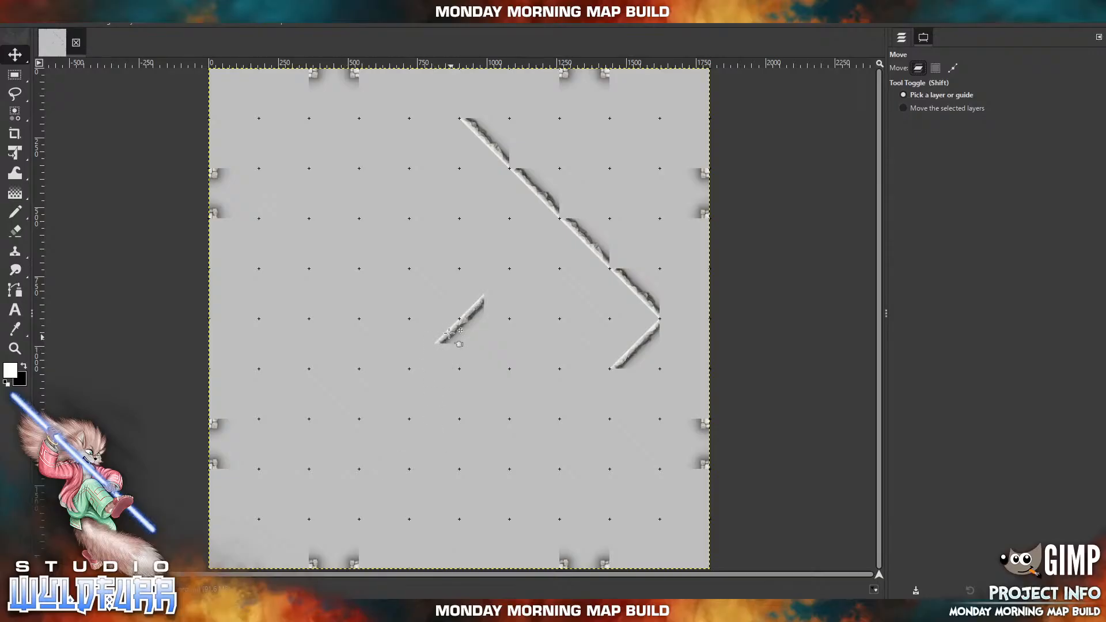
left_click_drag(448, 332, 570, 408)
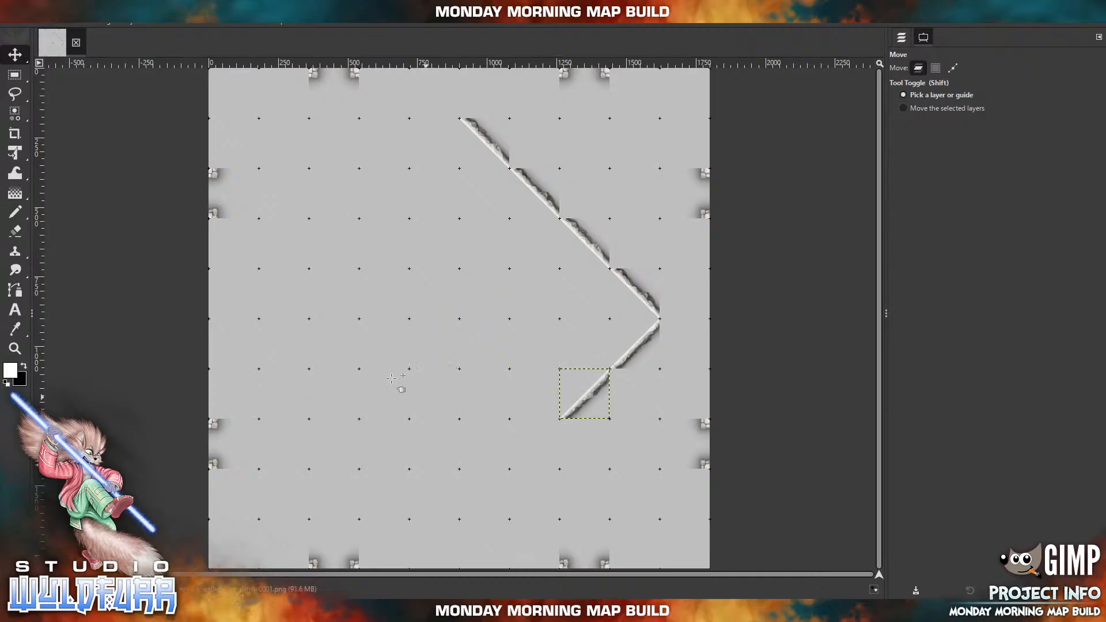
left_click_drag(362, 342, 376, 380)
left_click(32, 18)
left_click(64, 35)
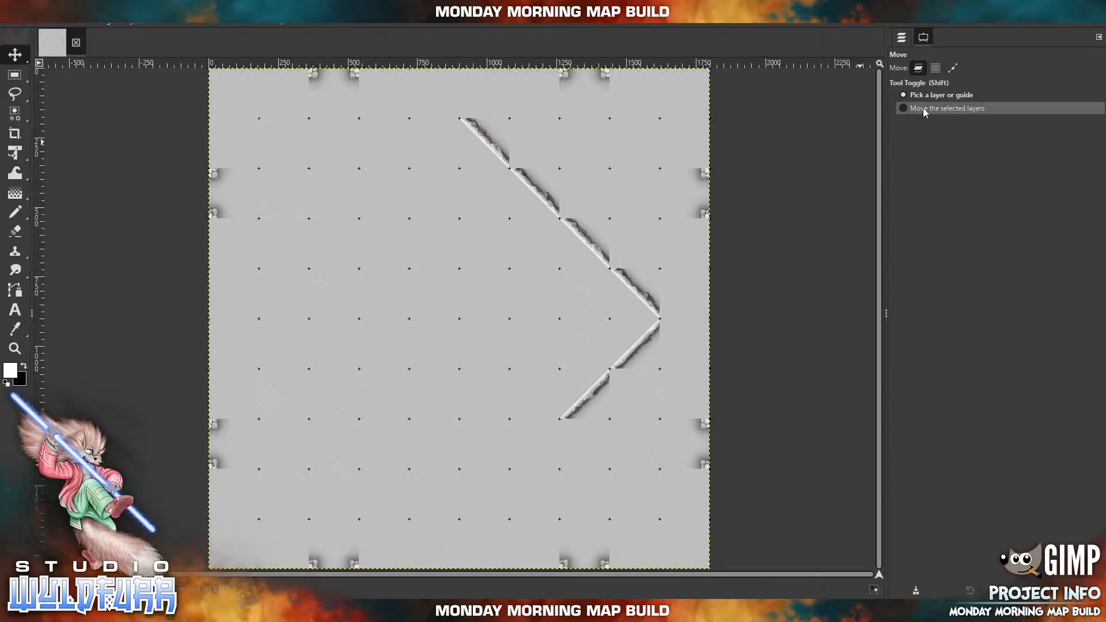
Set the Move tool to move the selected layers, and select the stone-wall-doorway-e-0000.png #4 layer at the top of the Walls group.
left_click(905, 107)
left_click(900, 42)
left_click(982, 430)
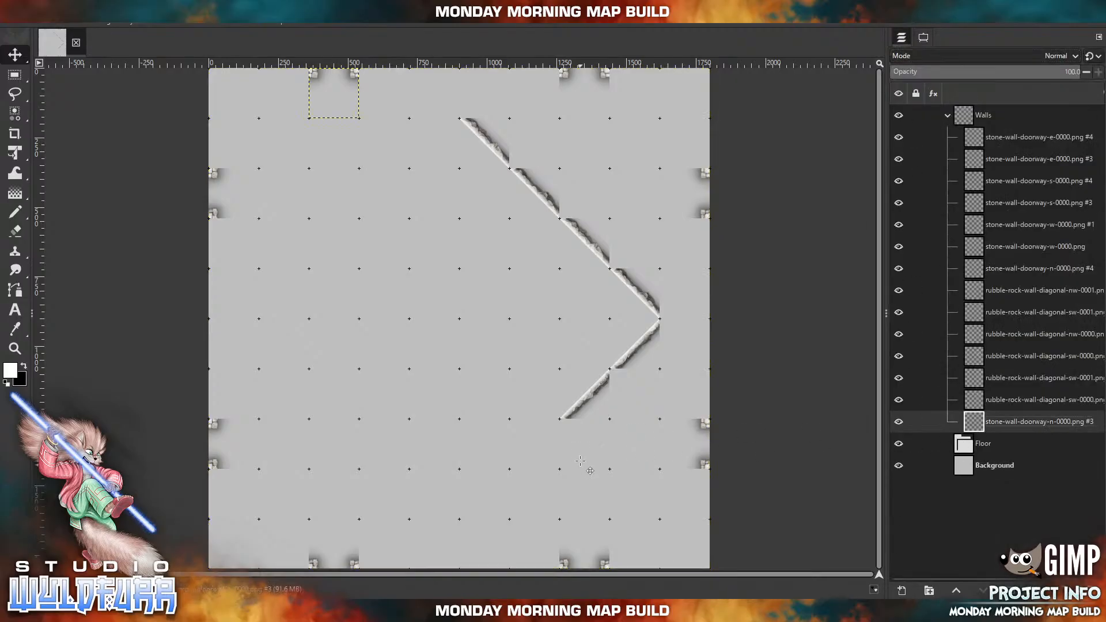
mouse_move(593, 389)
left_mouse_down()
mouse_move(542, 415)
mouse_move(624, 422)
mouse_move(586, 402)
mouse_move(593, 389)
left_mouse_up()
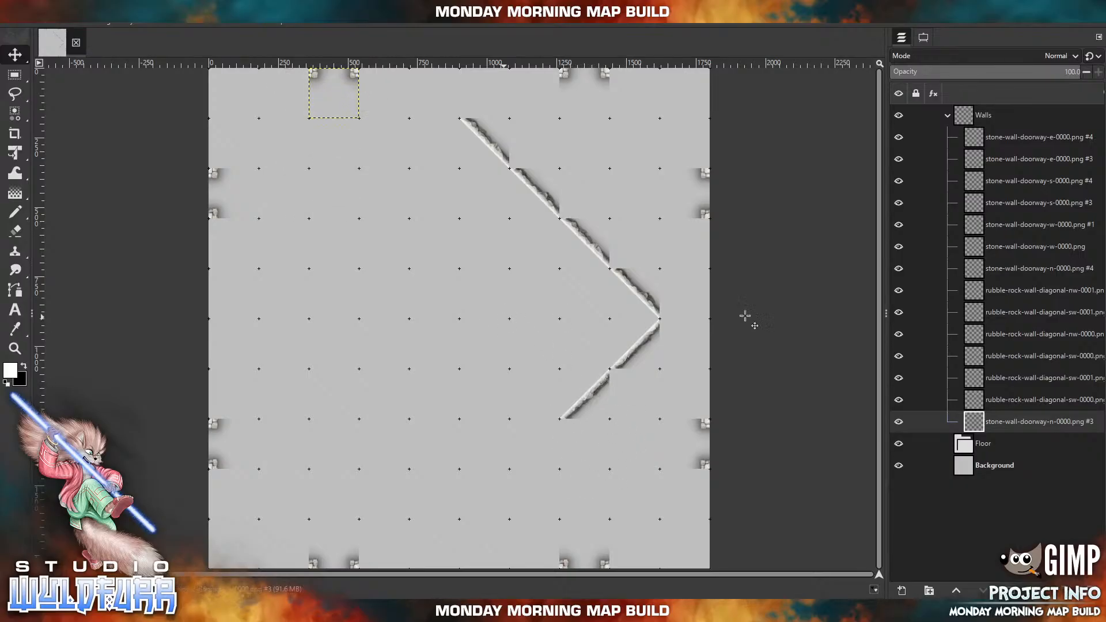
left_click(1014, 141)
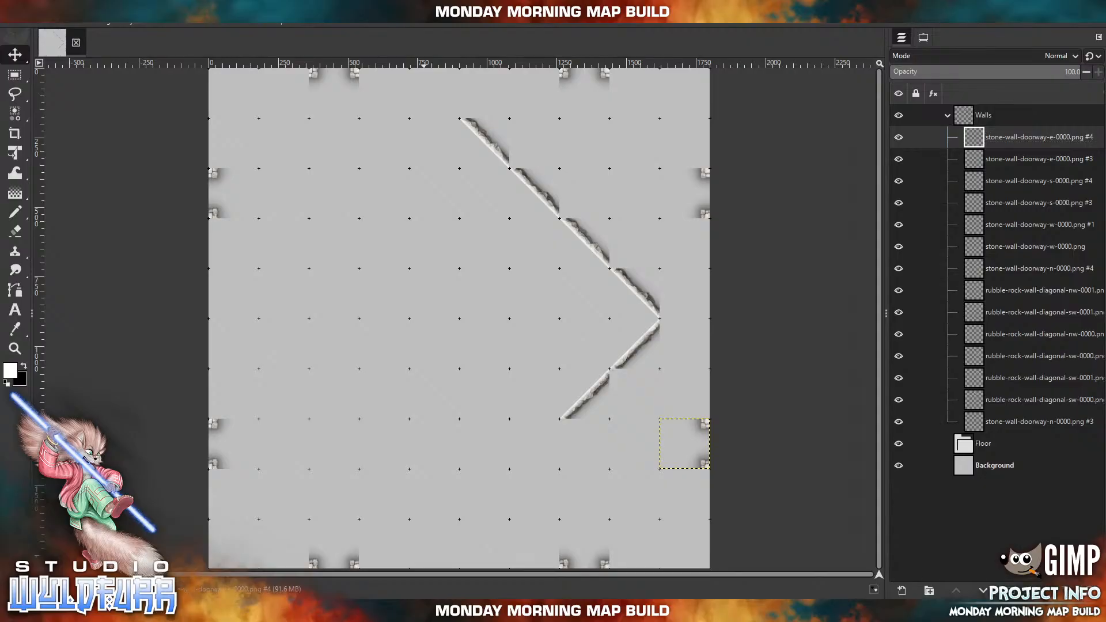
Import rubble-rock-wall-diagonal-nw-0000.png and rubble-rock-wall-diagonal-nw-0001.png, and place them in sequence to extend the southeast diagonal to about x 900, y 1620 px.
key("alt+Tab")
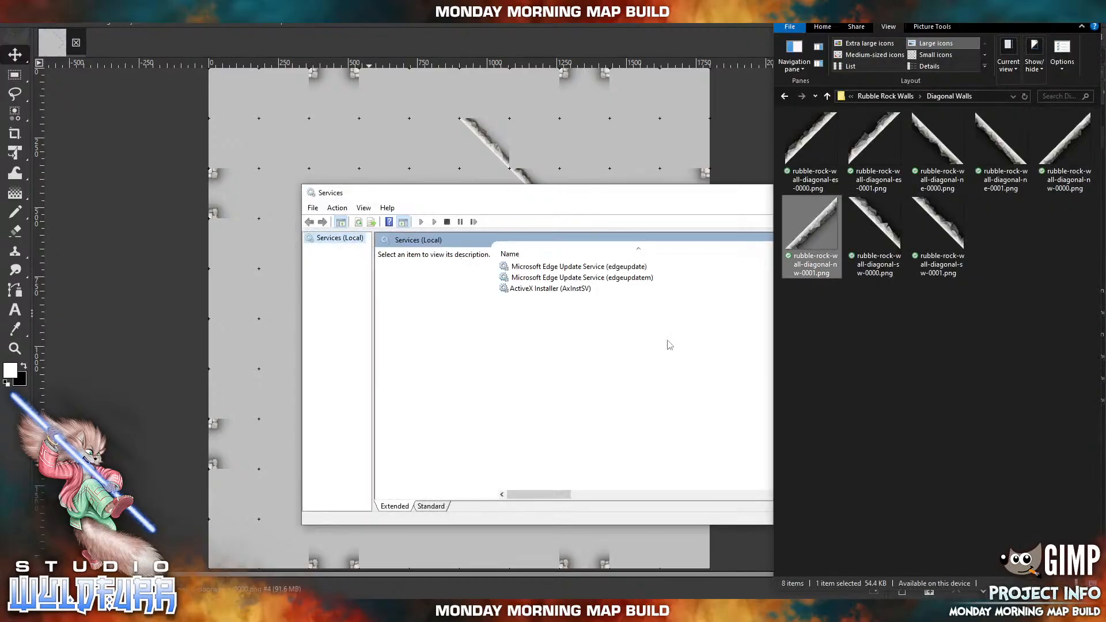
left_click(1008, 193)
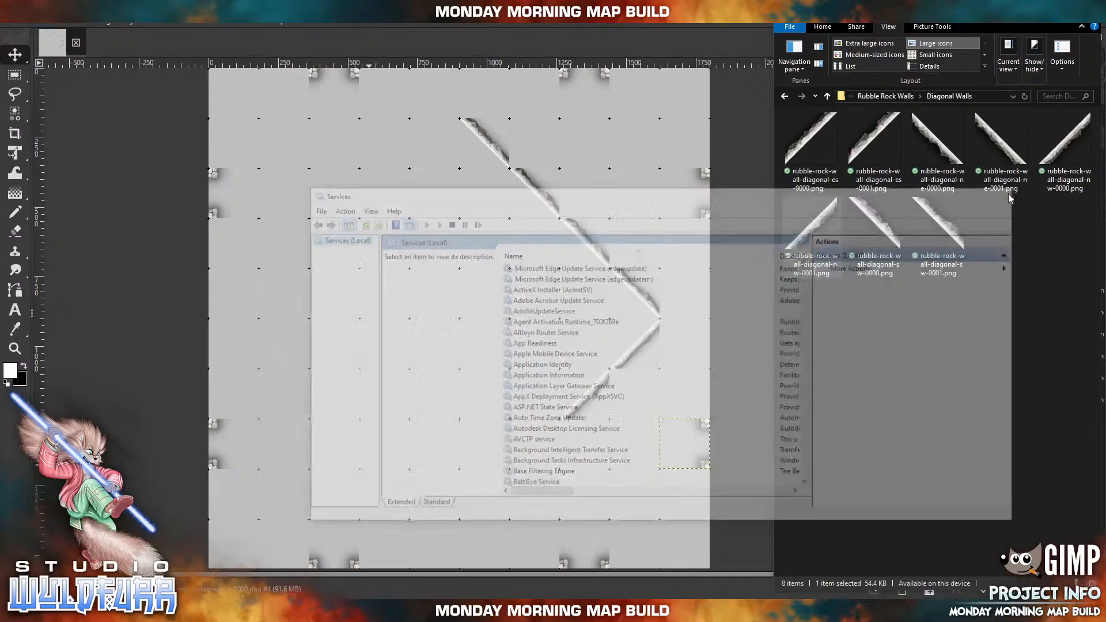
left_click(1056, 153)
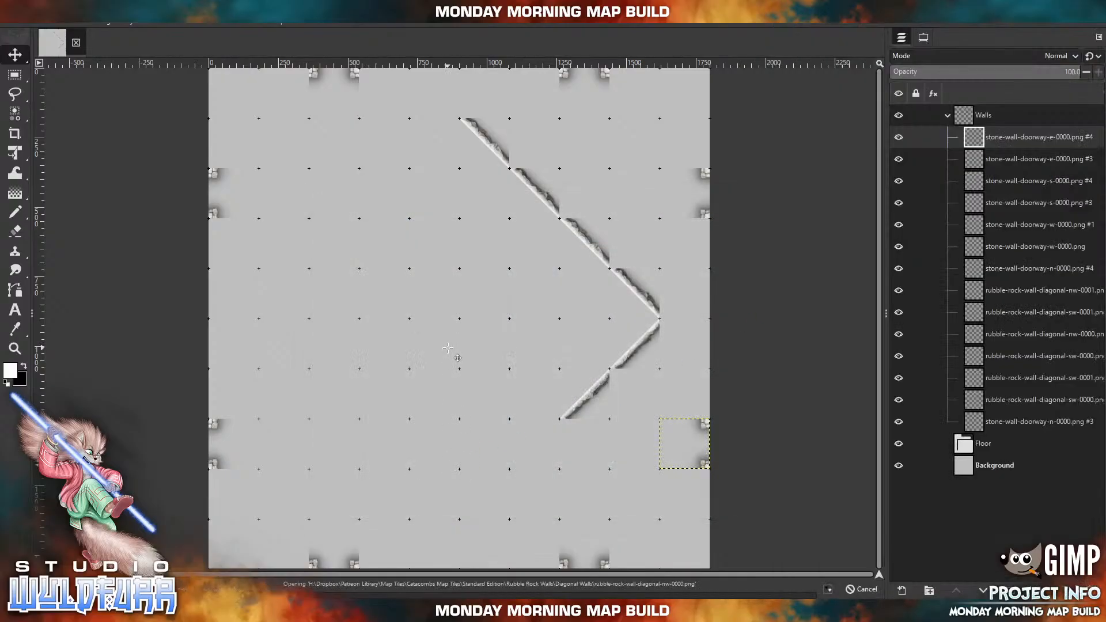
left_click_drag(449, 330, 527, 456)
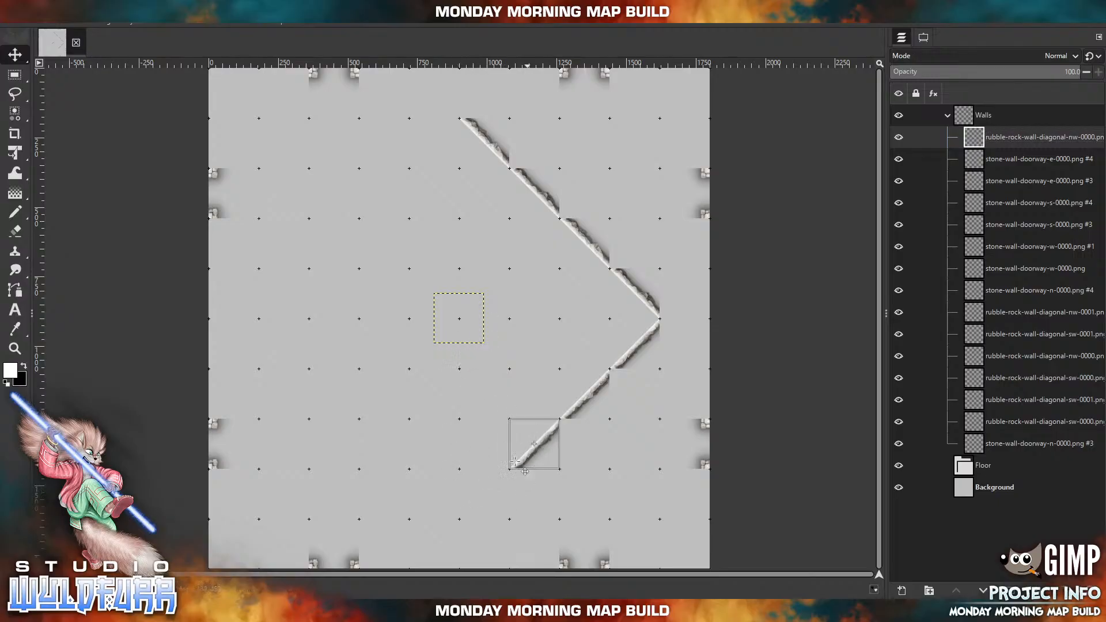
key("alt+Tab")
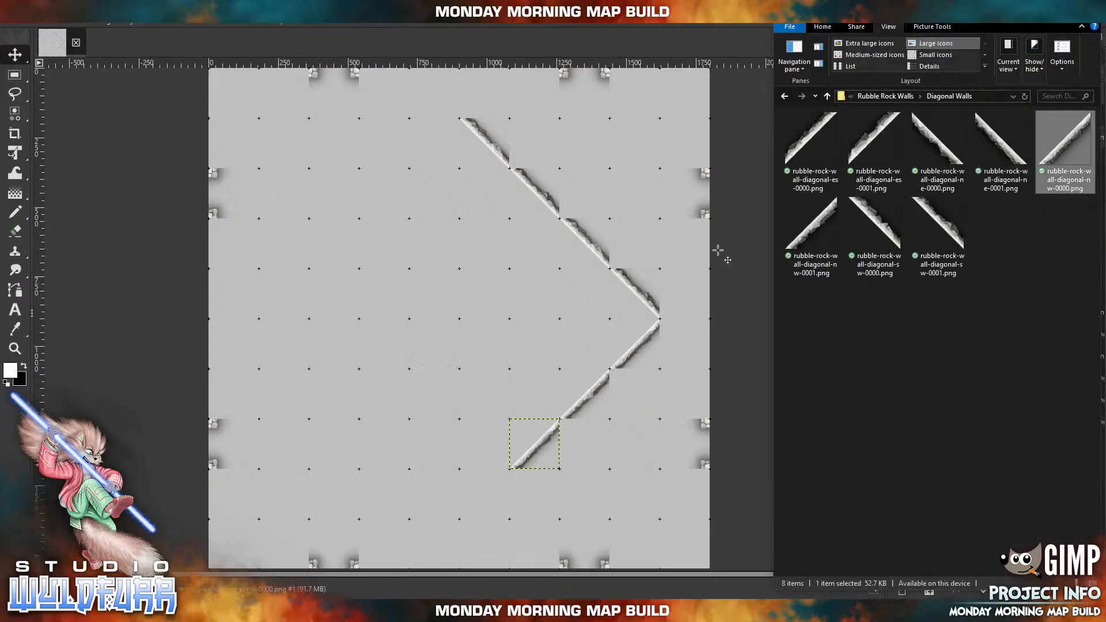
left_click(830, 219)
left_click_drag(830, 219, 406, 412)
left_click_drag(458, 329, 484, 505)
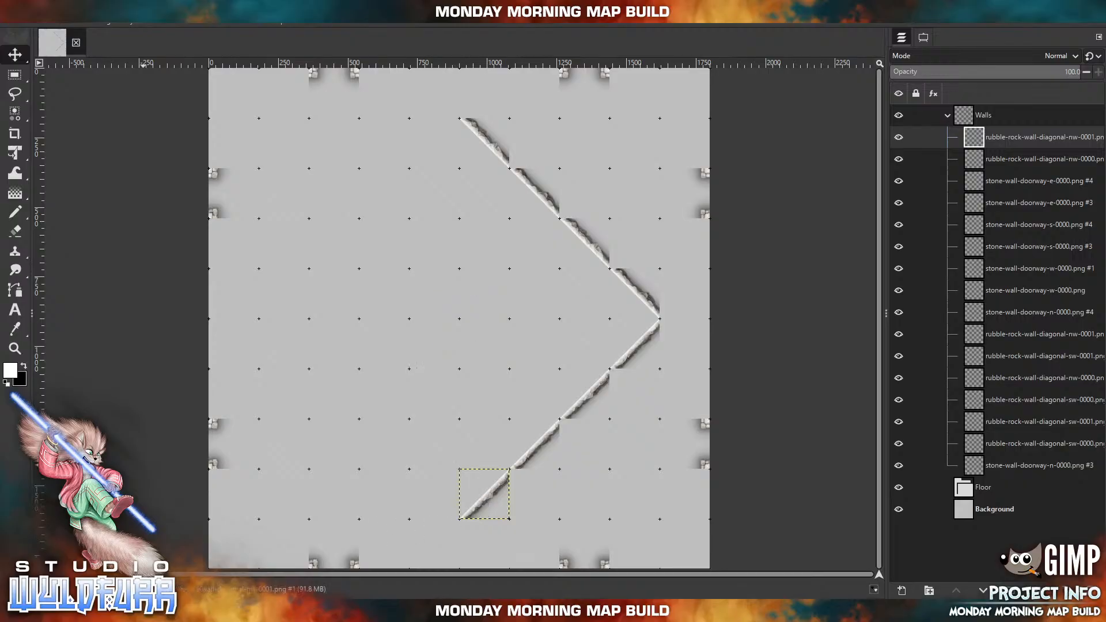
Import rubble-rock-wall-diagonal-ne-0000.png and rubble-rock-wall-diagonal-ne-0001.png, and place them in sequence going northwest from the diamond's south point.
key("alt+Tab")
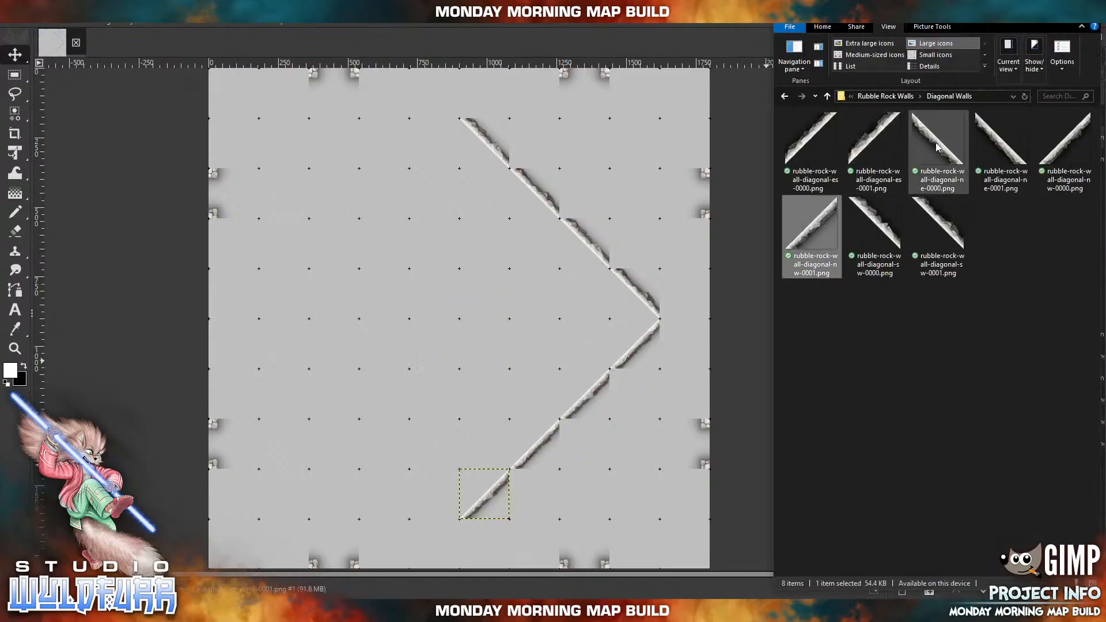
left_click_drag(936, 147, 402, 254)
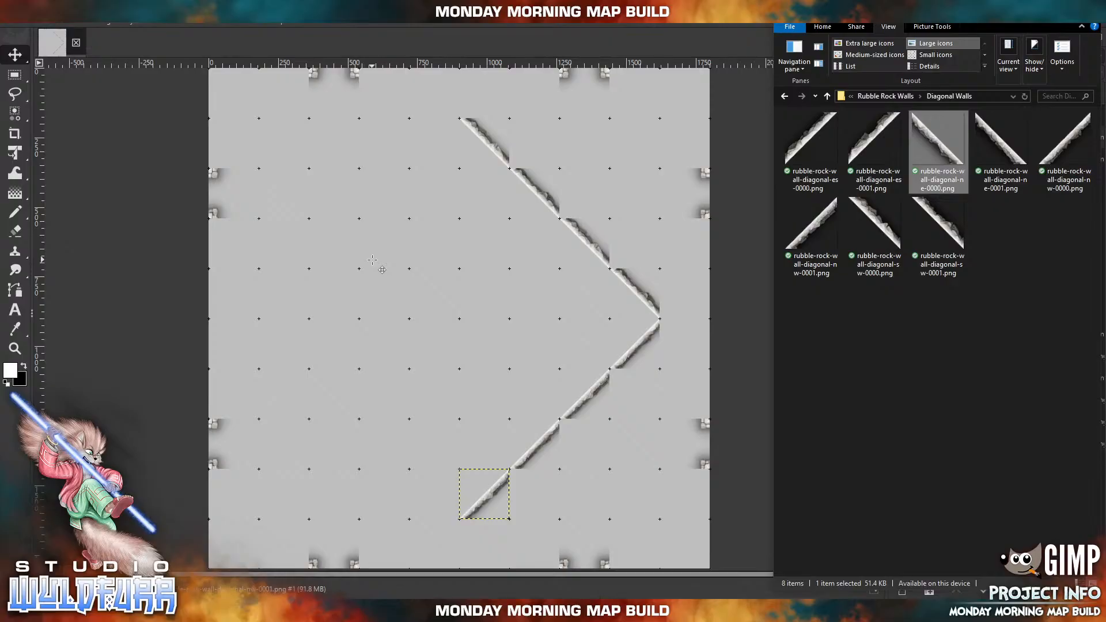
left_click_drag(470, 343, 444, 513)
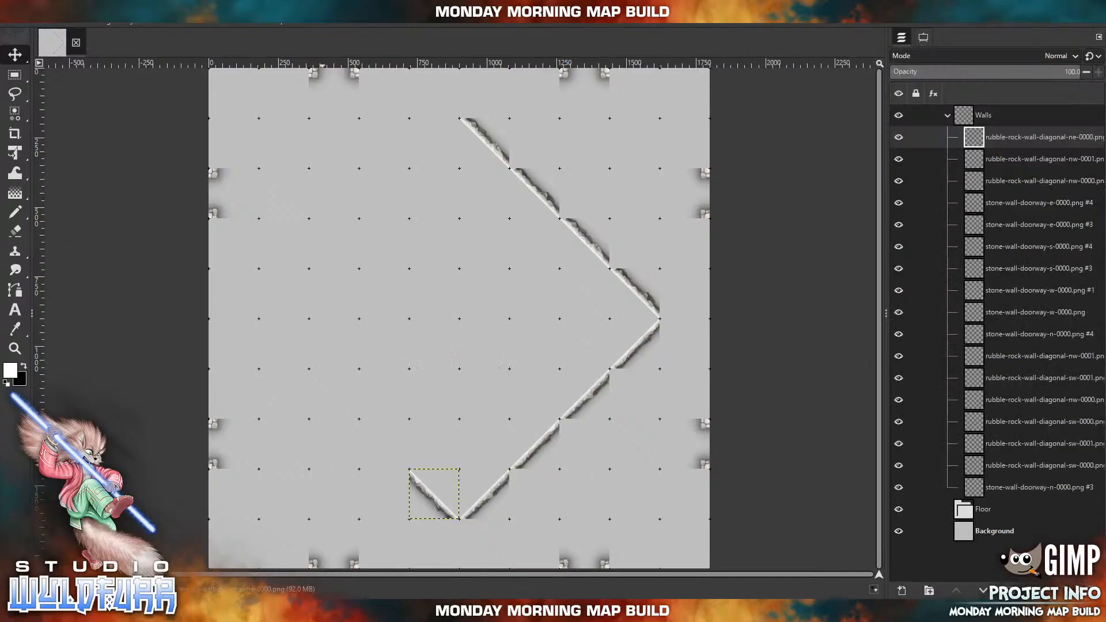
left_click(322, 611)
left_click_drag(1001, 145, 510, 259)
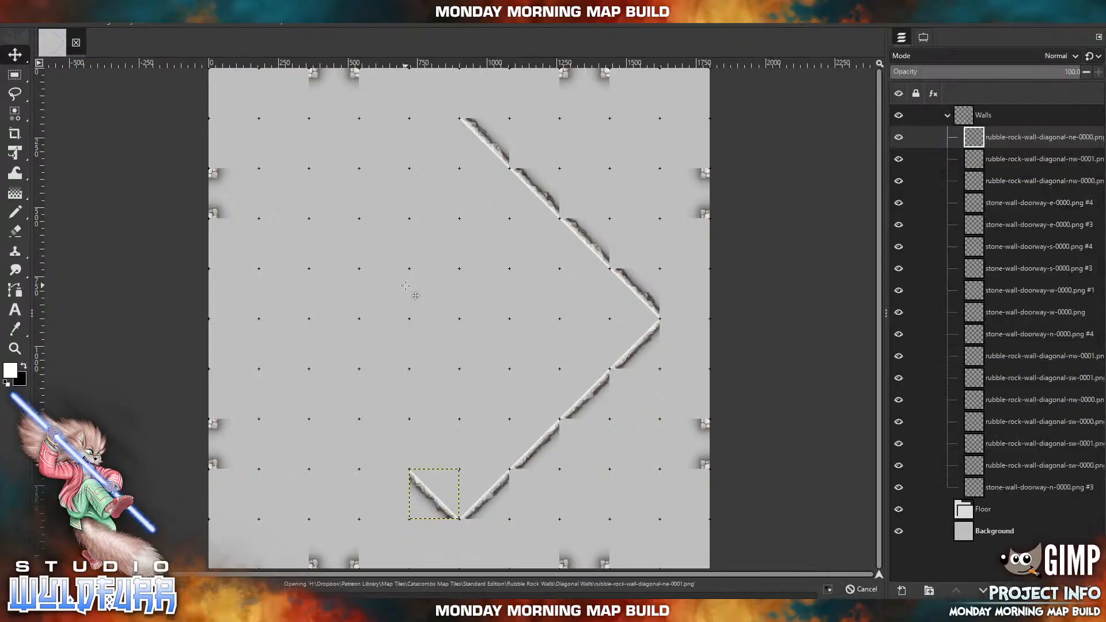
left_click_drag(473, 339, 398, 465)
key("alt+Tab")
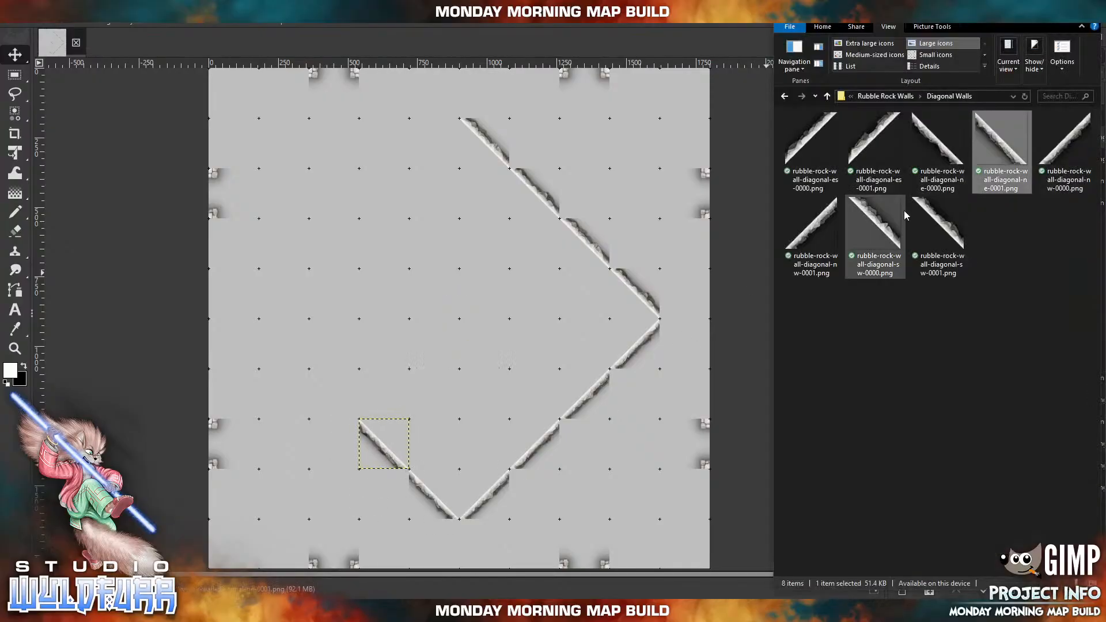
Import rubble-rock-wall-diagonal-ne-0000.png and rubble-rock-wall-diagonal-ne-0001.png, and place them in sequence to finish the southwest side at about x 180, y 900 px.
left_click_drag(951, 151, 361, 338)
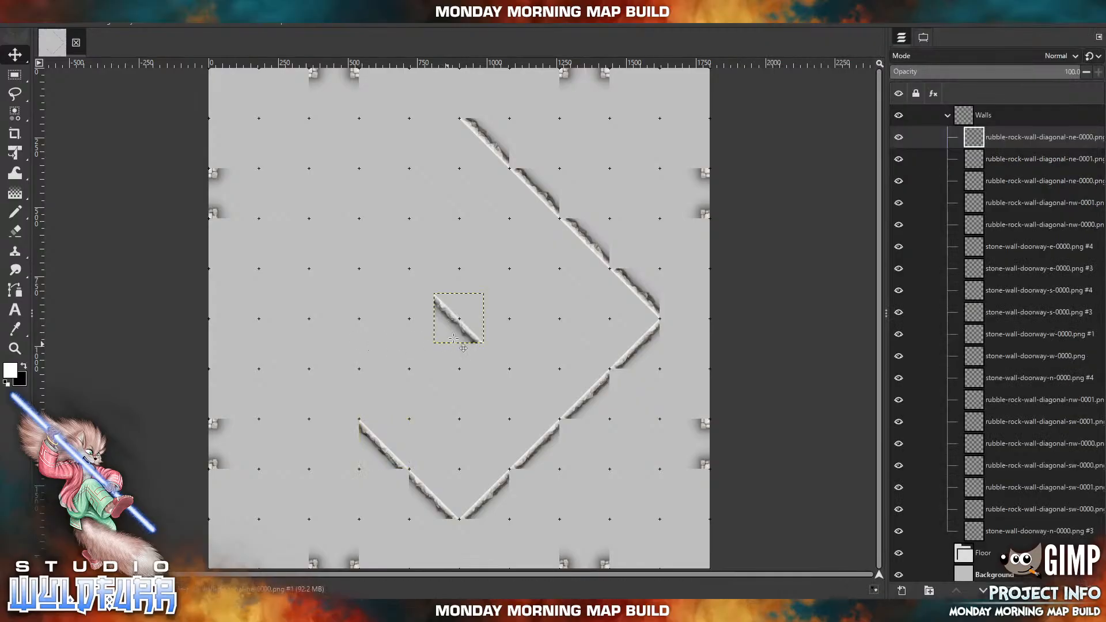
left_click_drag(461, 333, 339, 406)
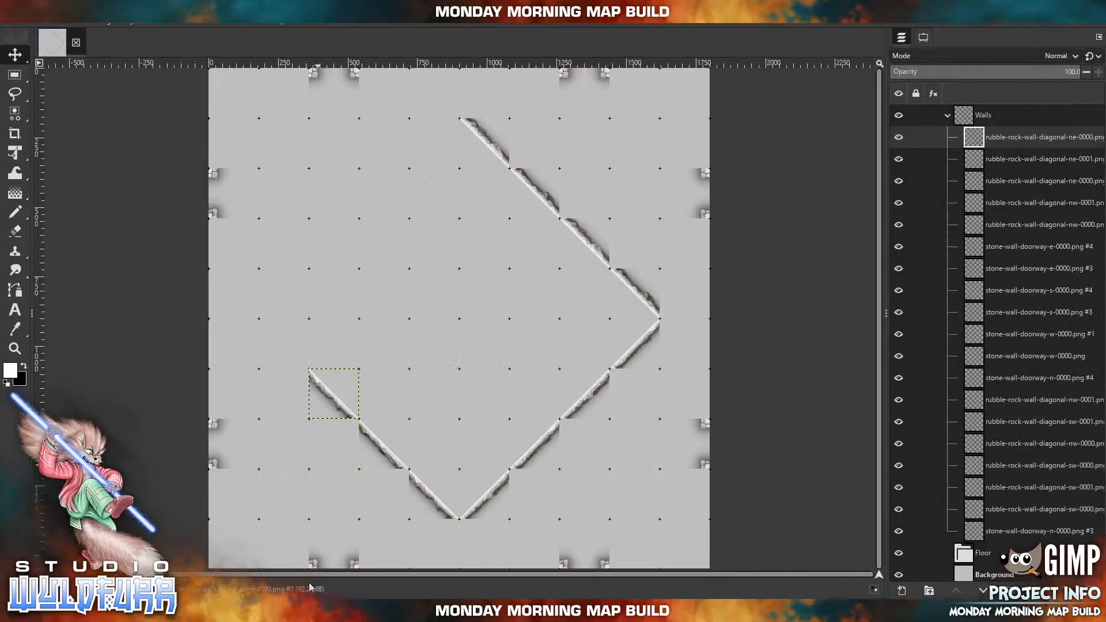
key("alt+Tab")
left_click_drag(1000, 139, 357, 262)
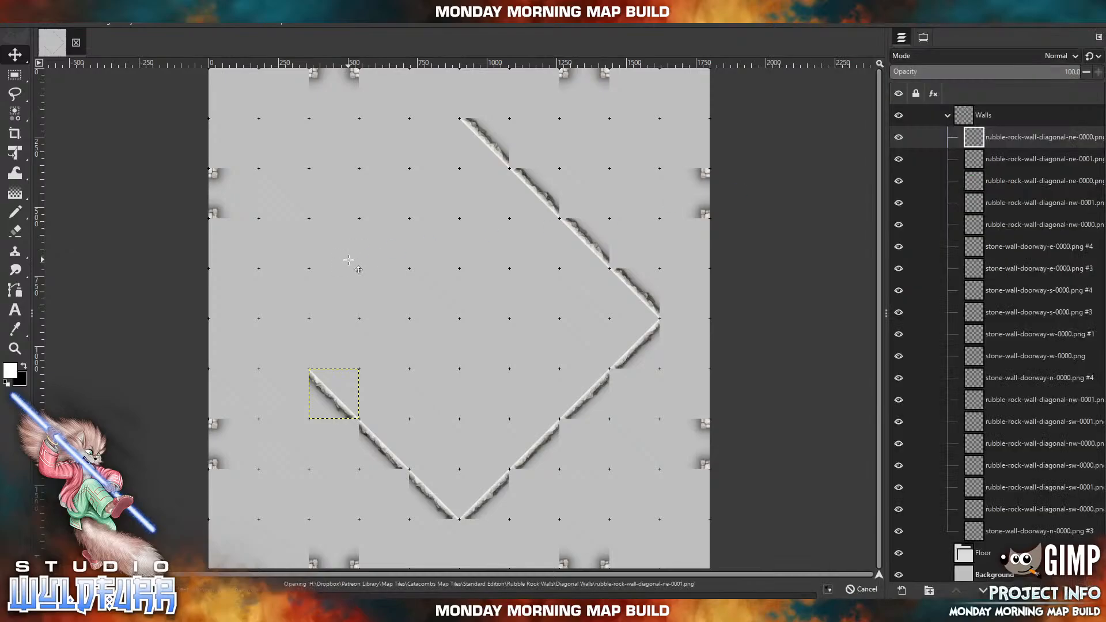
left_click_drag(469, 336, 291, 359)
Import rubble-rock-wall-diagonal-es-0000.png and rubble-rock-wall-diagonal-es-0001.png, and place them in sequence going northeast from the diamond's west point.
key("alt+Tab")
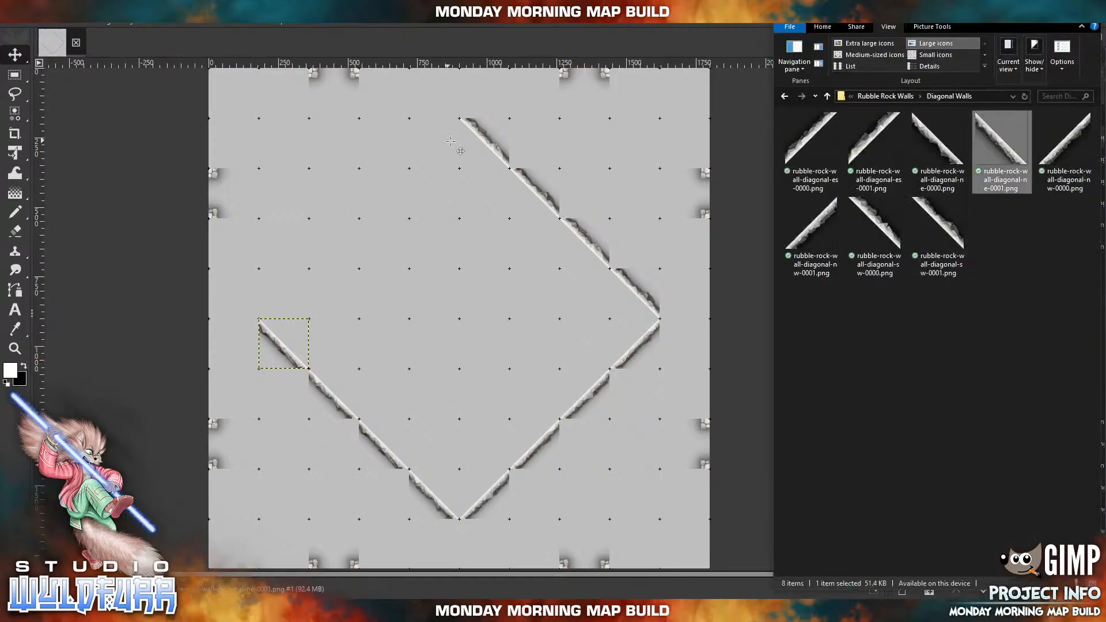
left_click_drag(812, 141, 356, 315)
left_click_drag(446, 325, 270, 300)
left_click(306, 611)
left_click_drag(869, 143, 364, 250)
left_click_drag(448, 334, 307, 260)
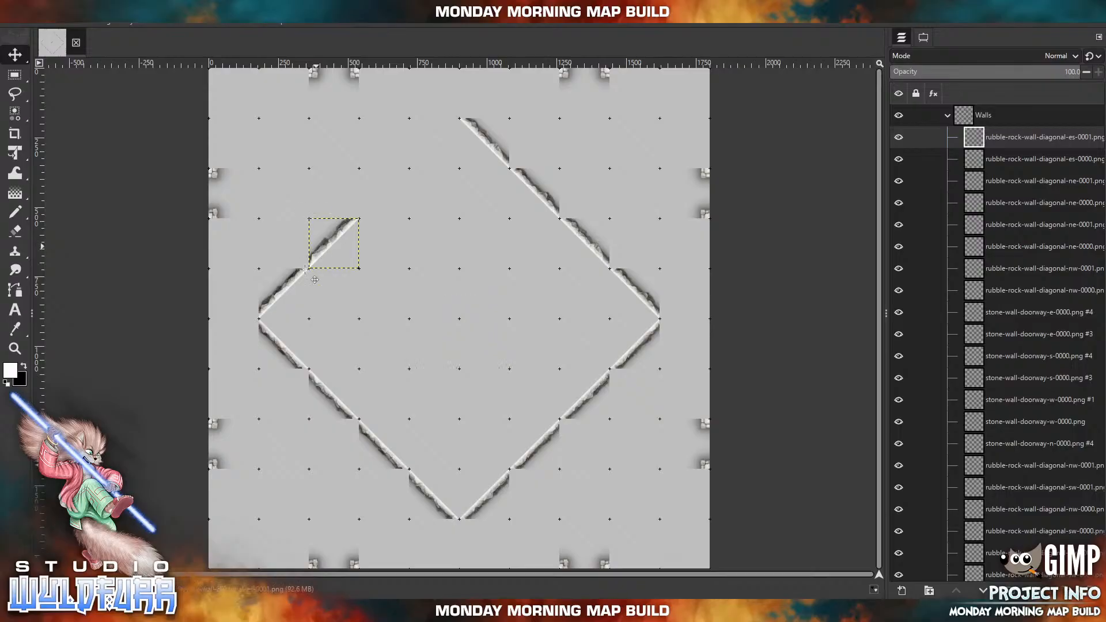
Import rubble-rock-wall-diagonal-es-0000.png into the square at the diamond's north point and rubble-rock-wall-diagonal-es-0001.png into the gap southwest of it.
left_click(304, 611)
left_click_drag(809, 137, 392, 221)
left_click_drag(444, 323, 420, 147)
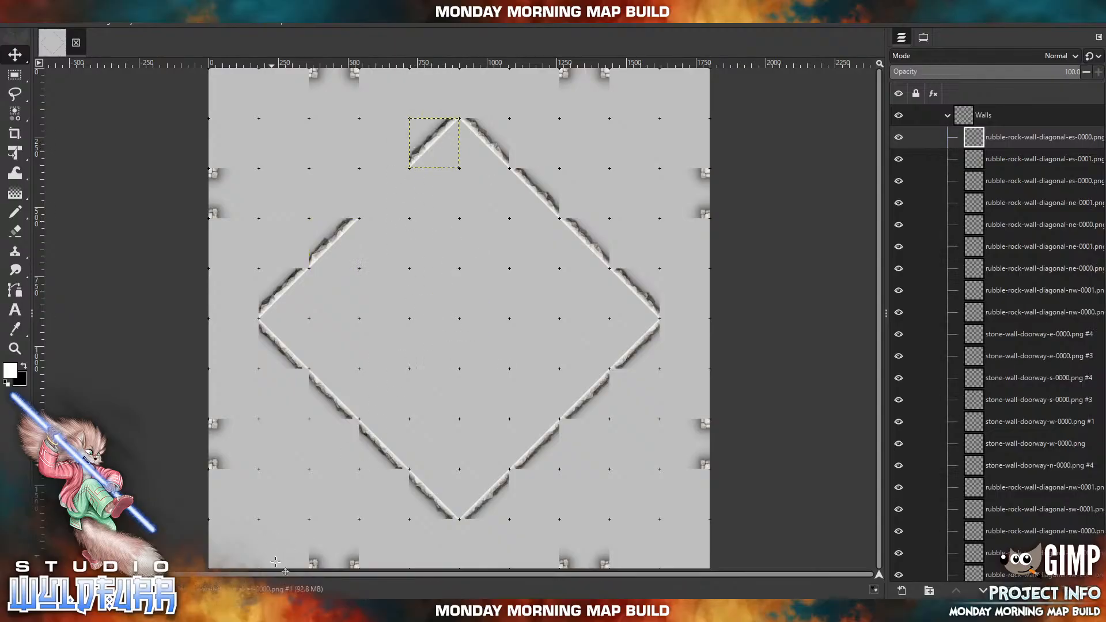
key("alt+Tab")
left_click(864, 144)
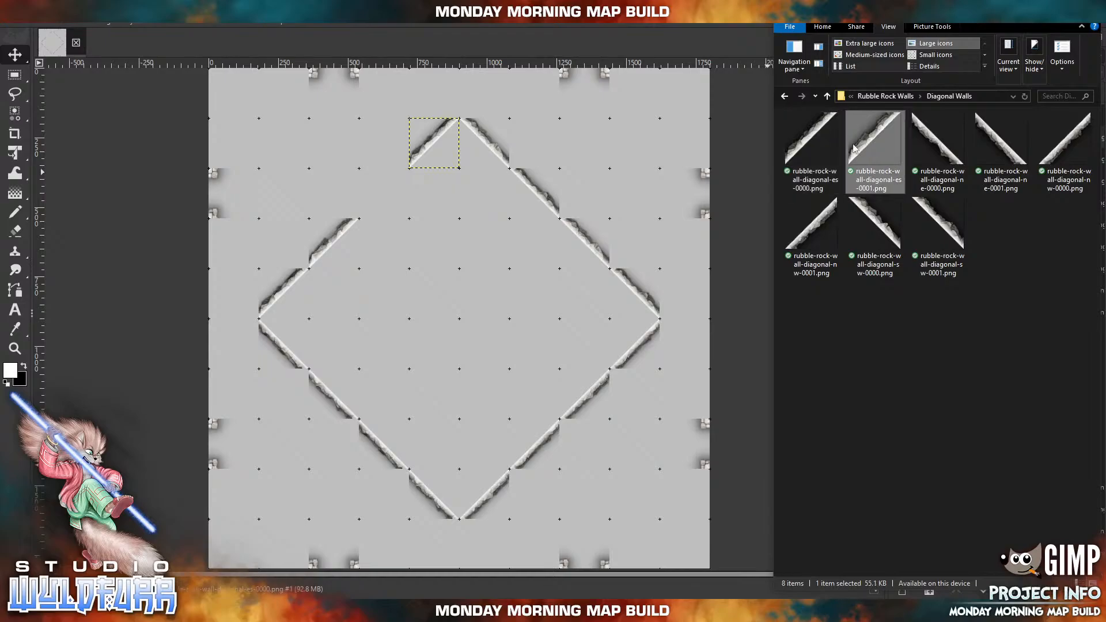
left_click_drag(445, 239, 375, 200)
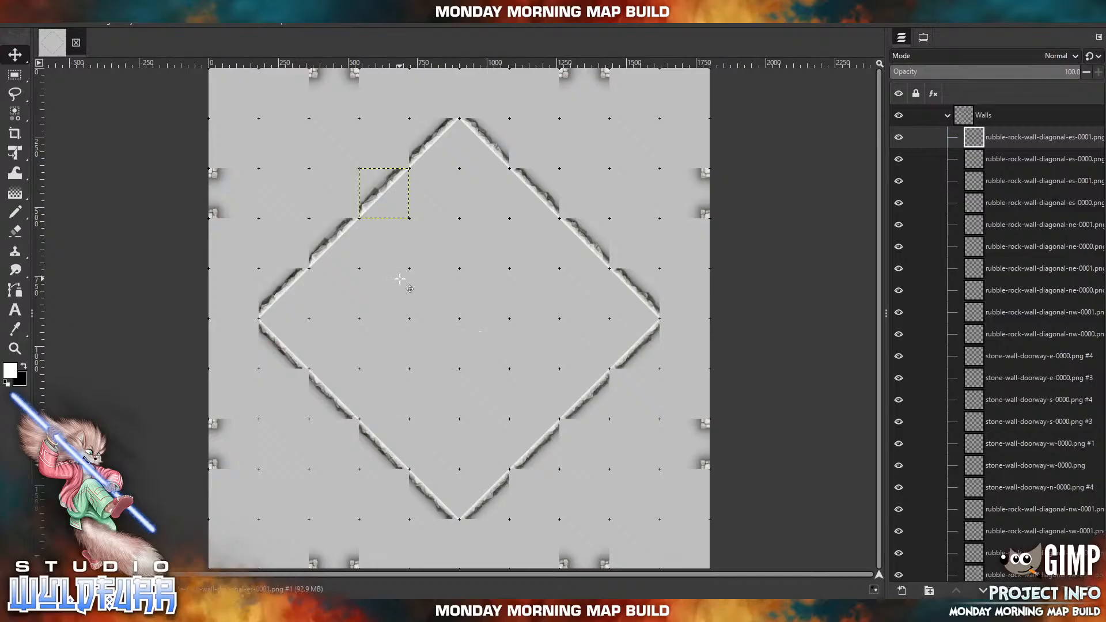
Try rubble-rock-wall-5ft-curved-inner-ne-0000.png and rubble-rock-wall-5ft-curved-inner-nw-0000.png as an arch inside the diamond's north point, and remove both tiles.
key("alt+Tab")
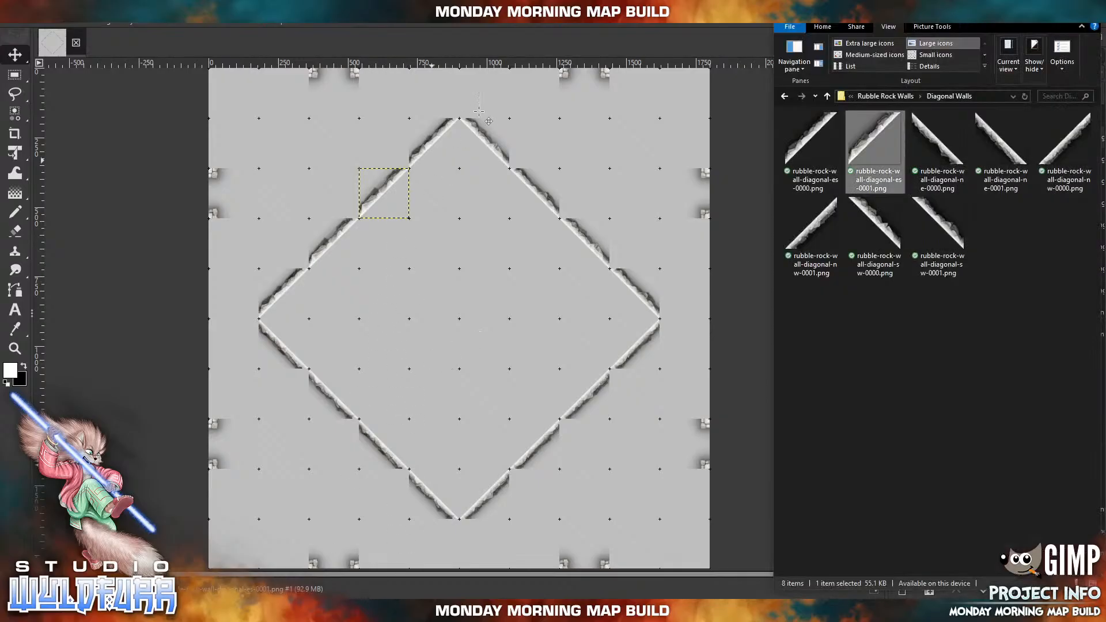
left_click(884, 98)
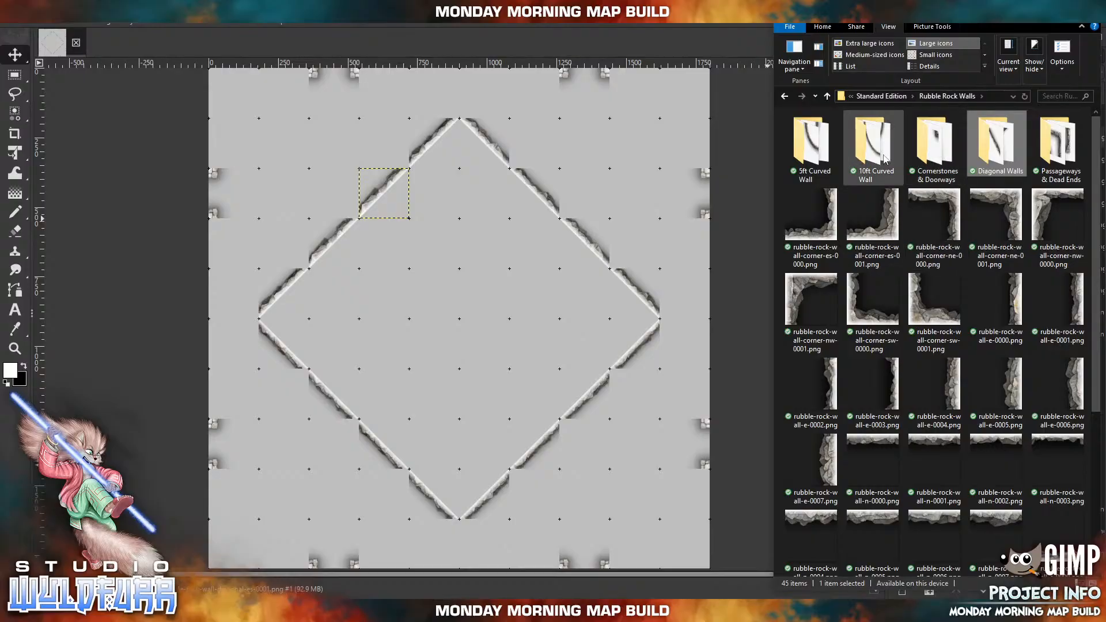
left_click(814, 153)
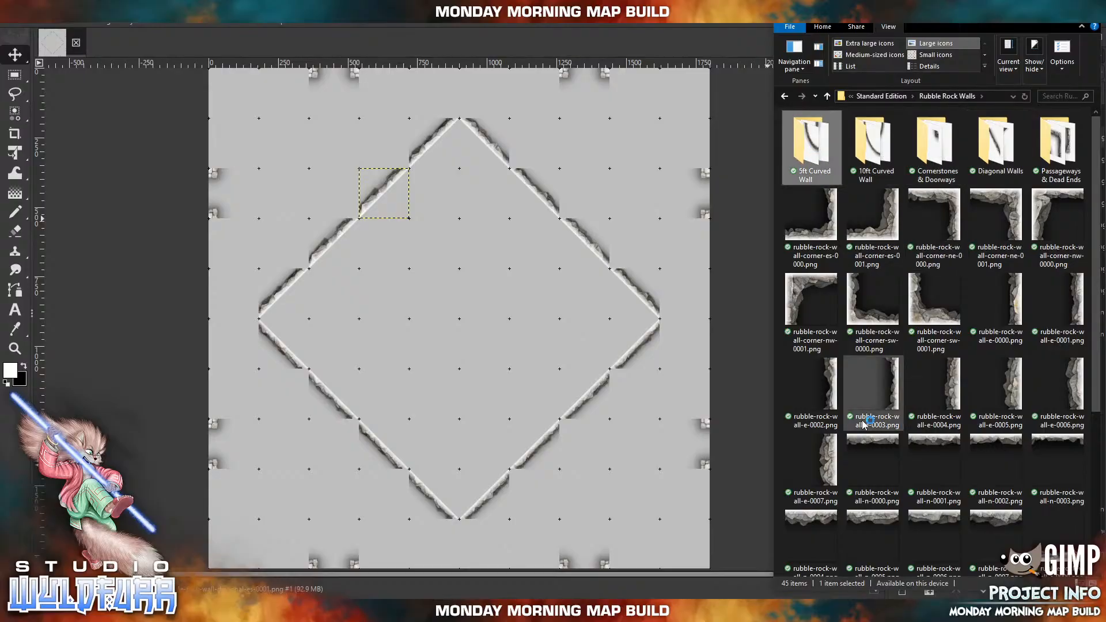
key("Return")
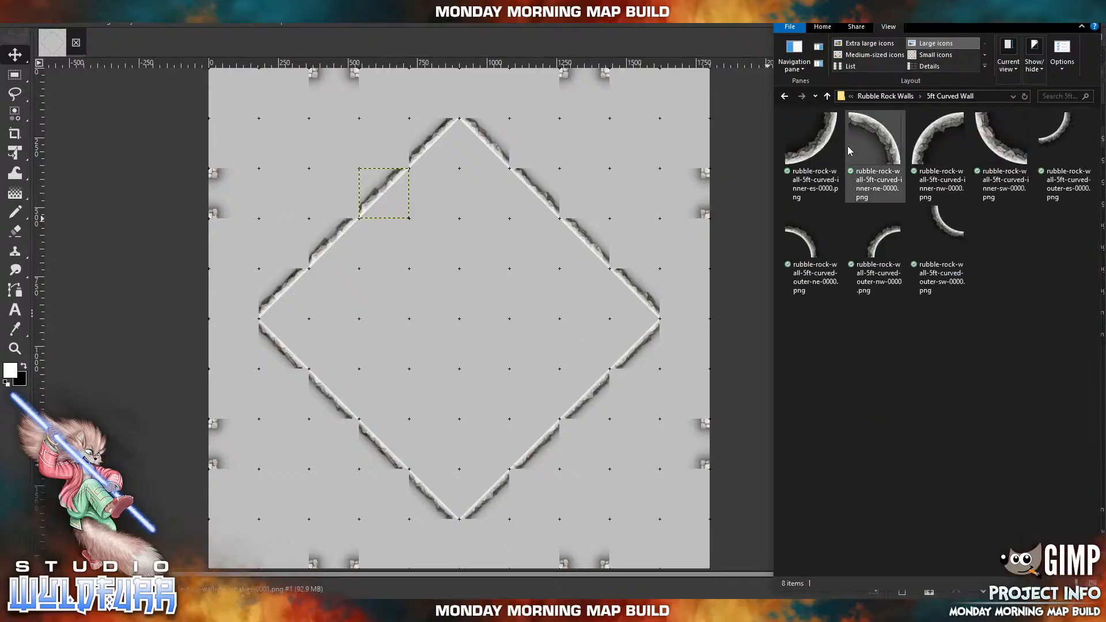
left_click_drag(879, 139, 470, 242)
left_click_drag(473, 320, 498, 200)
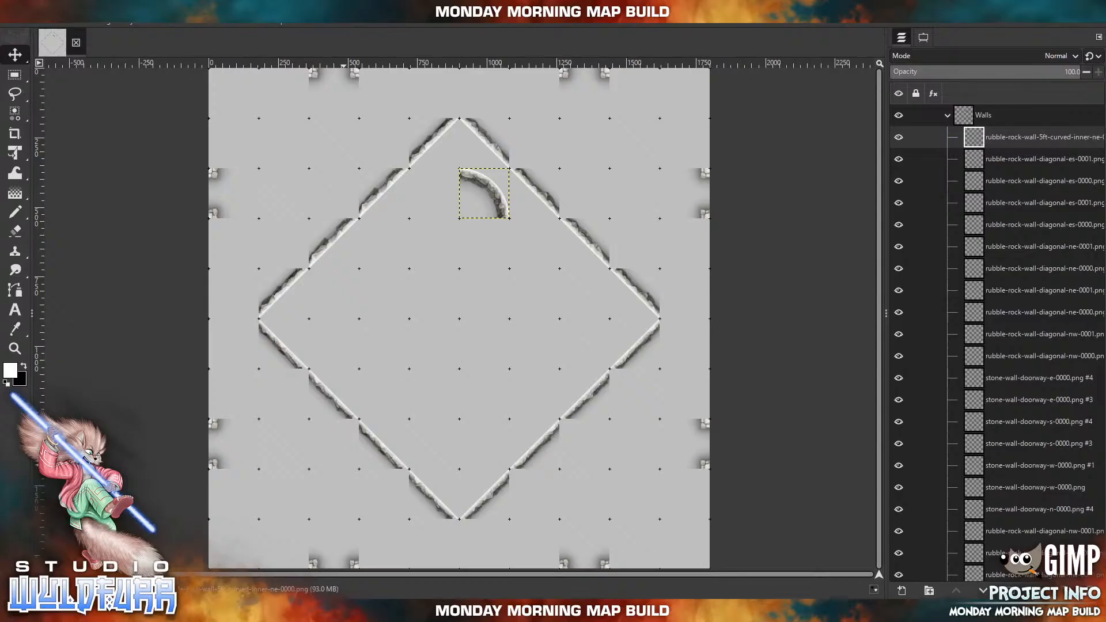
left_click(337, 611)
left_click_drag(945, 136, 406, 221)
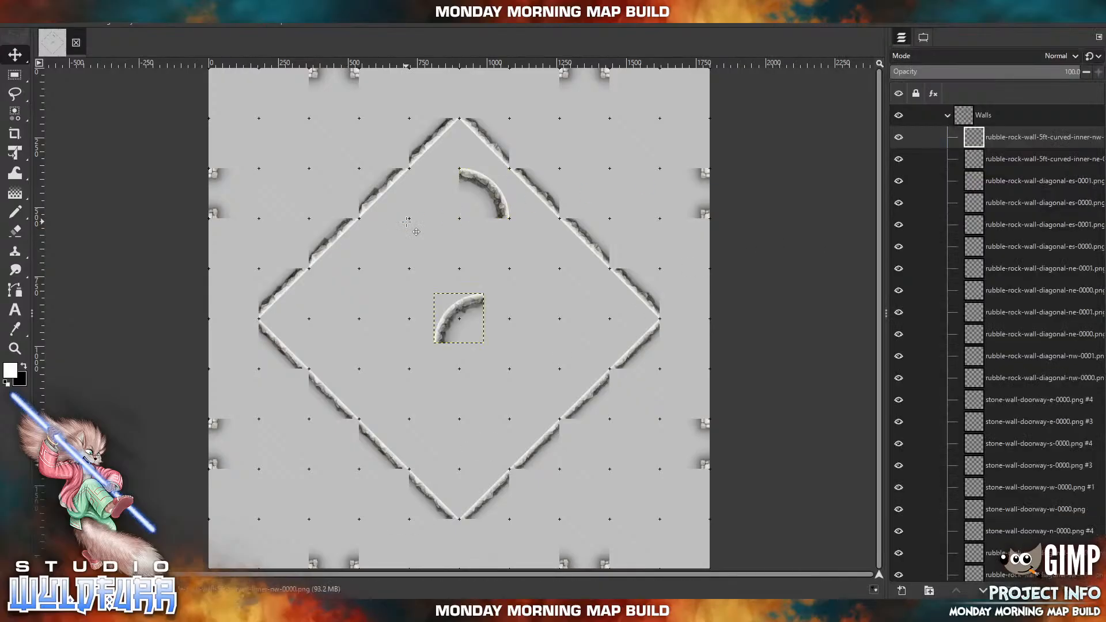
left_click_drag(457, 288, 438, 183)
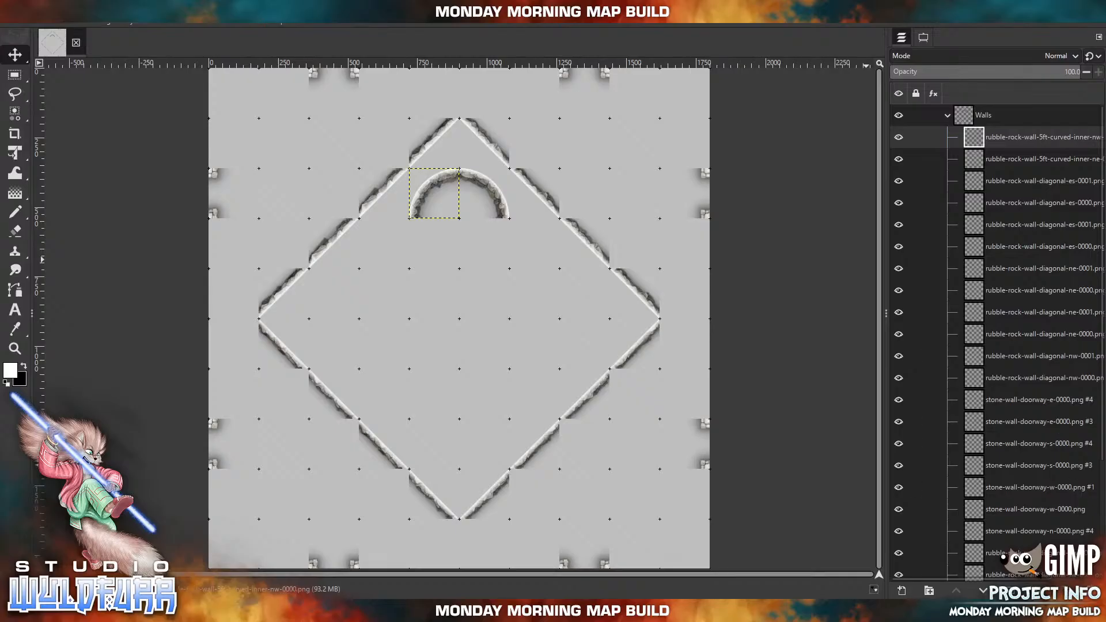
left_click(1091, 591)
left_click(1092, 590)
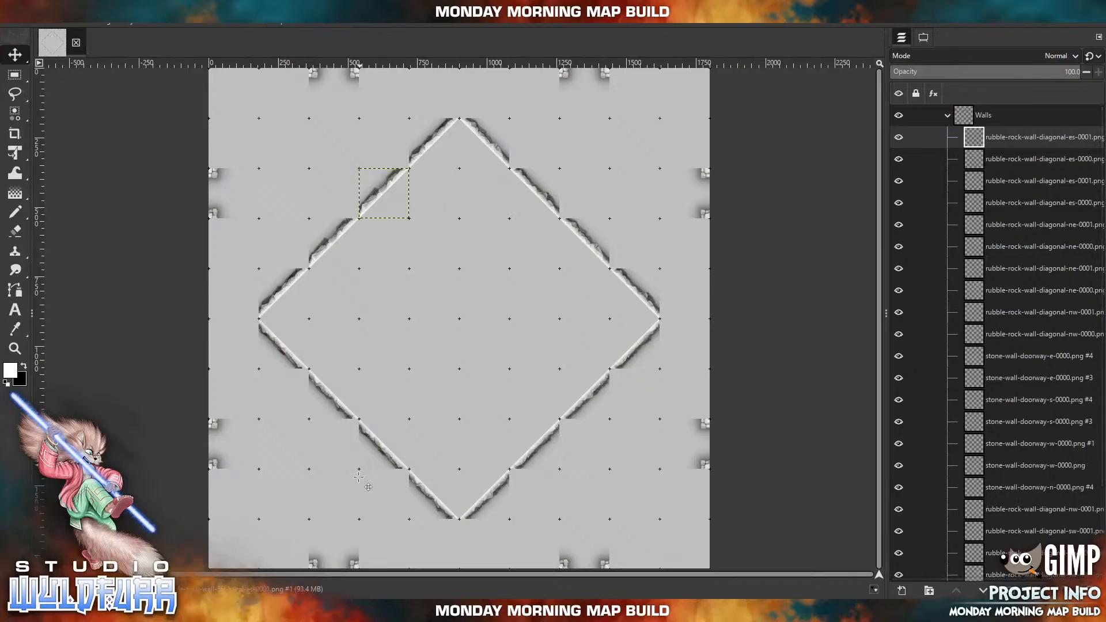
Import rubble-rock-wall-diagonal-nw-0001.png from the Diagonal Walls folder and place it over the wall tile just west of the diamond's north point.
left_click(314, 612)
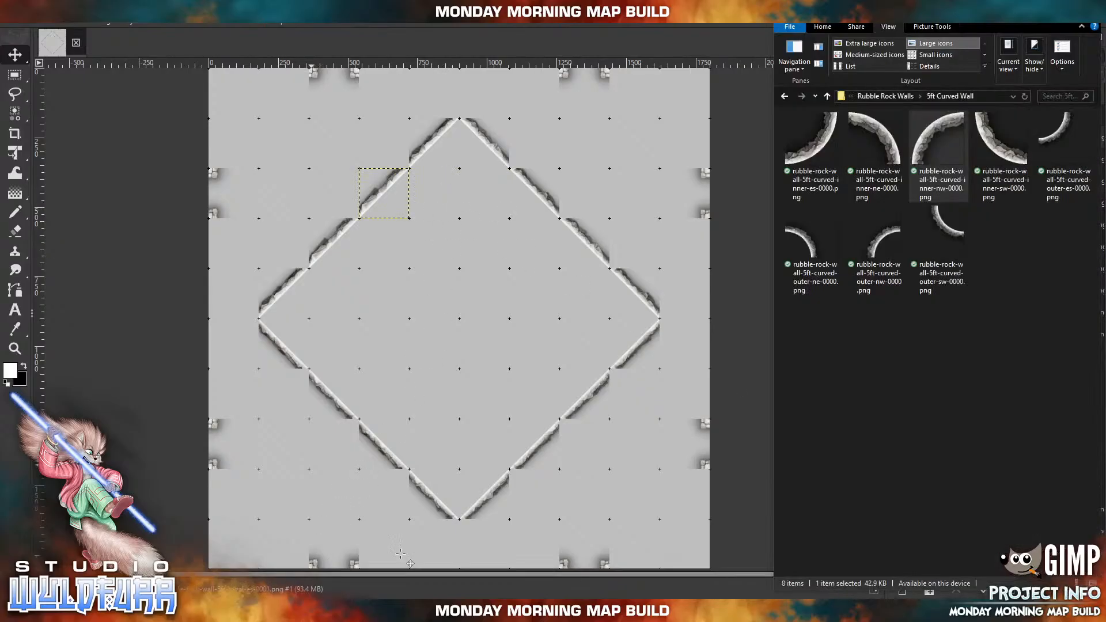
left_click(897, 98)
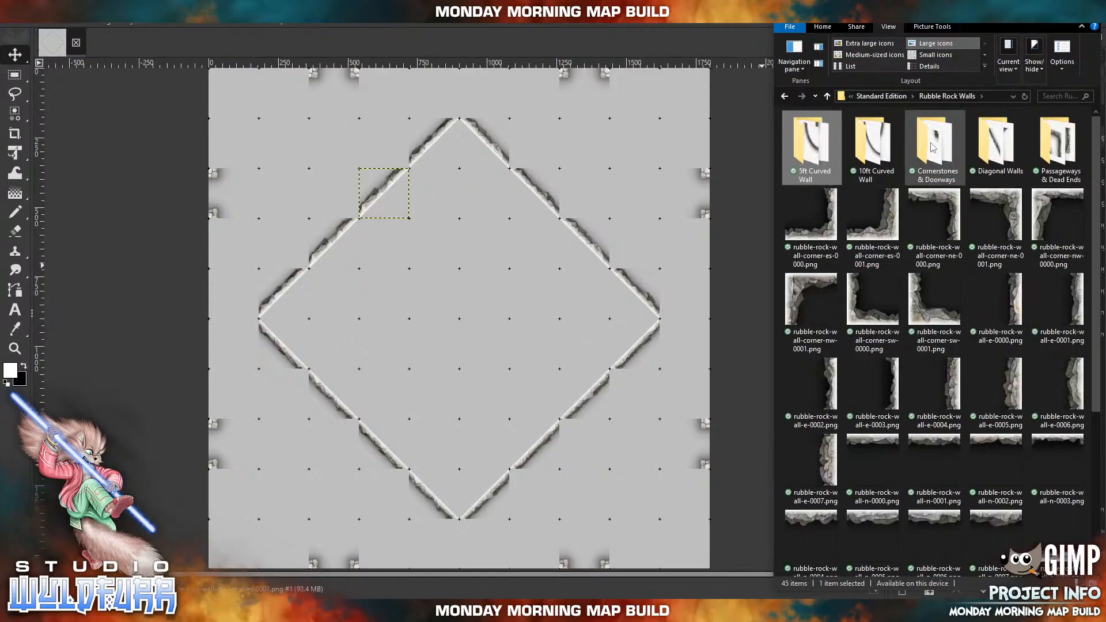
left_click(984, 149)
double_click(984, 148)
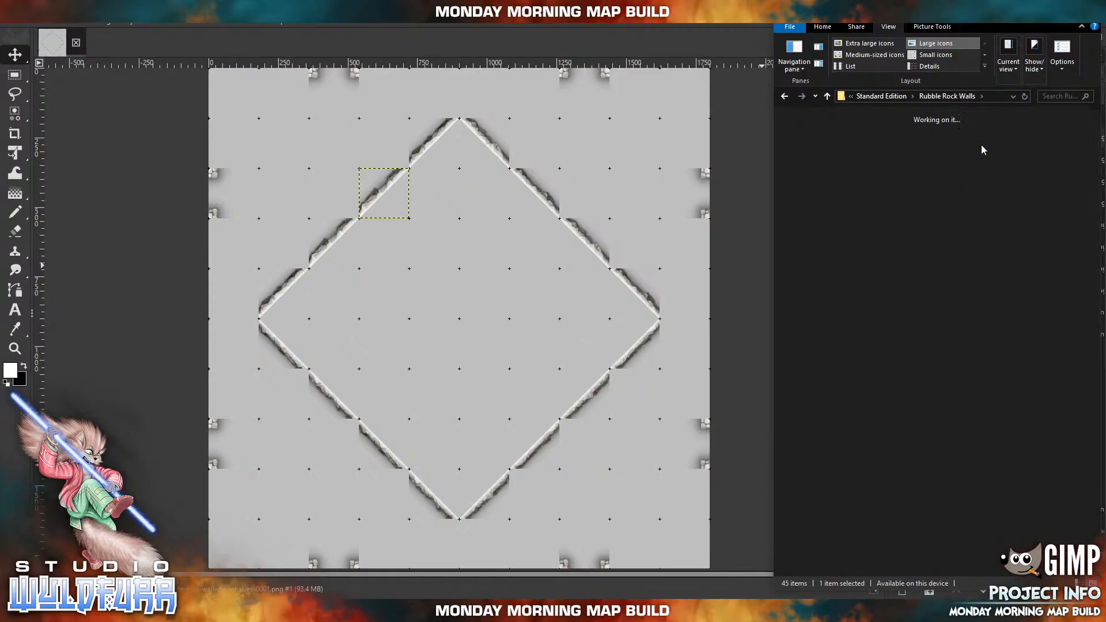
left_click(823, 230)
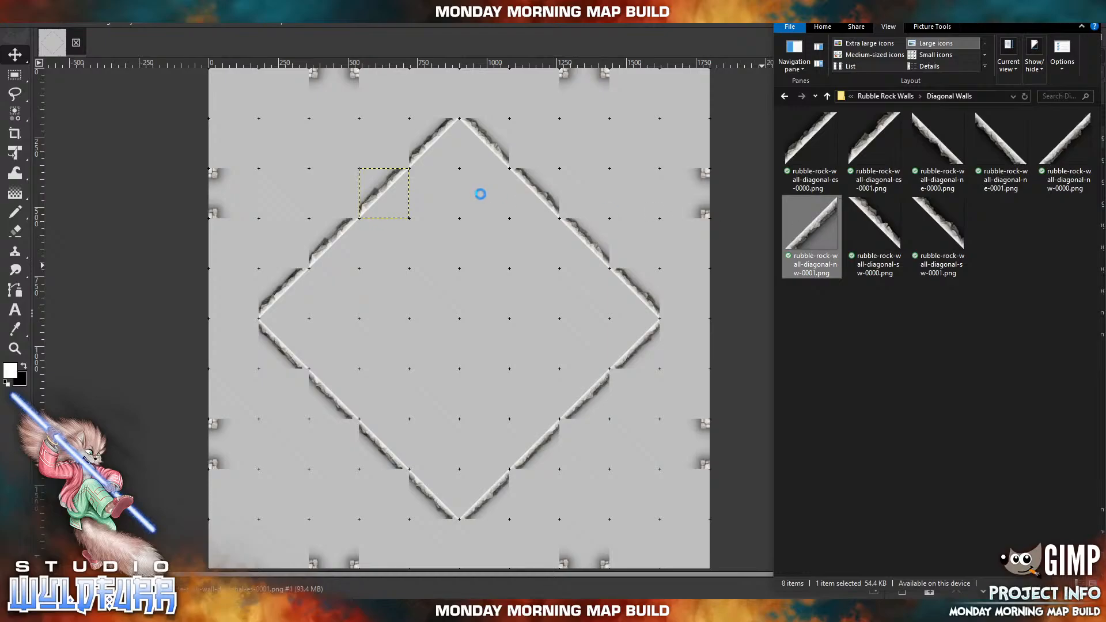
left_click_drag(476, 193, 476, 194)
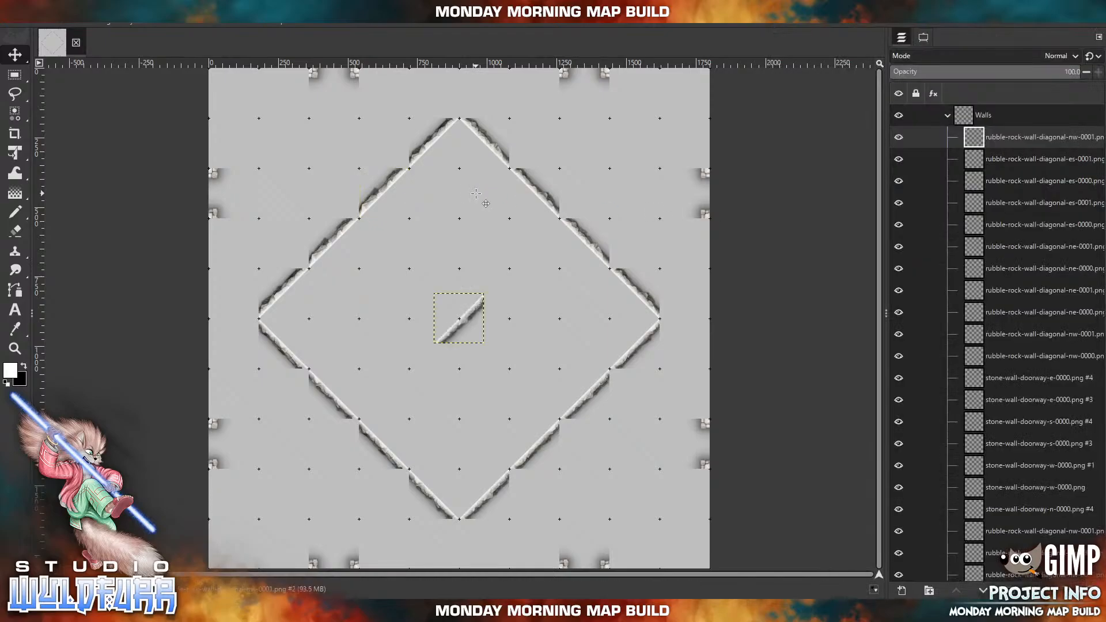
left_click_drag(466, 324, 440, 149)
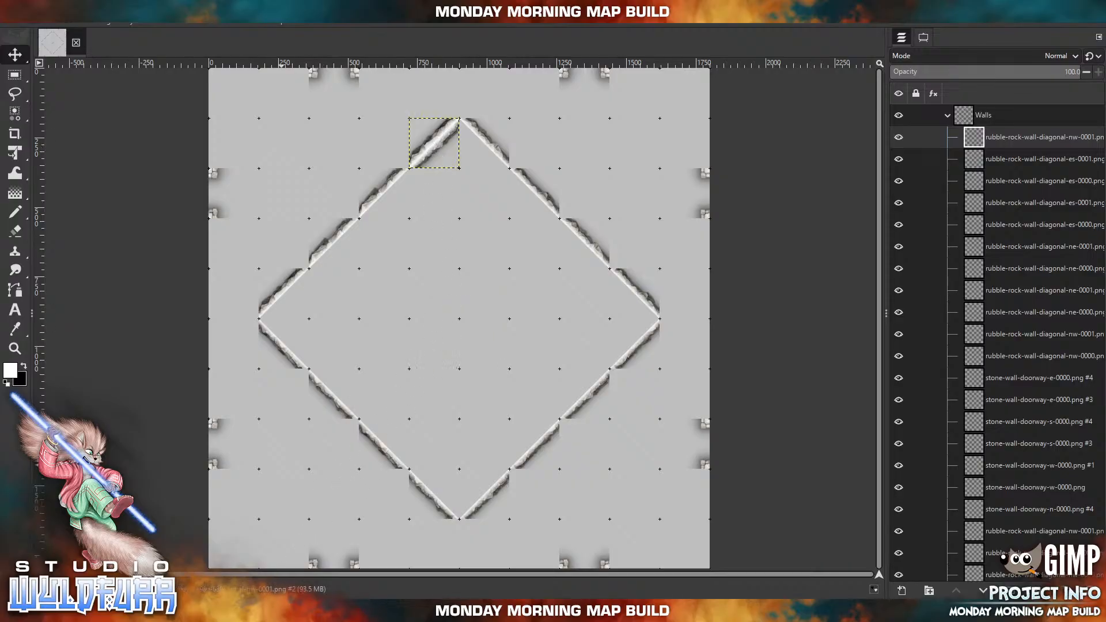
Import rubble-rock-wall-diagonal-ne-0000.png and place it over the wall tile just east of the diamond's north point.
key("alt+Tab")
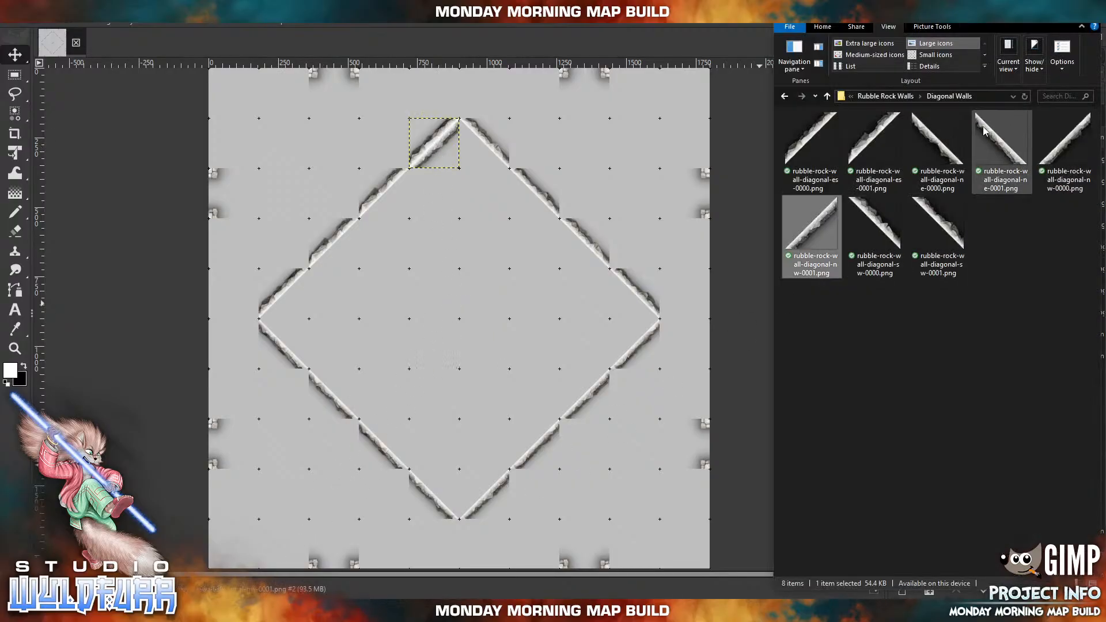
left_click_drag(942, 154, 526, 217)
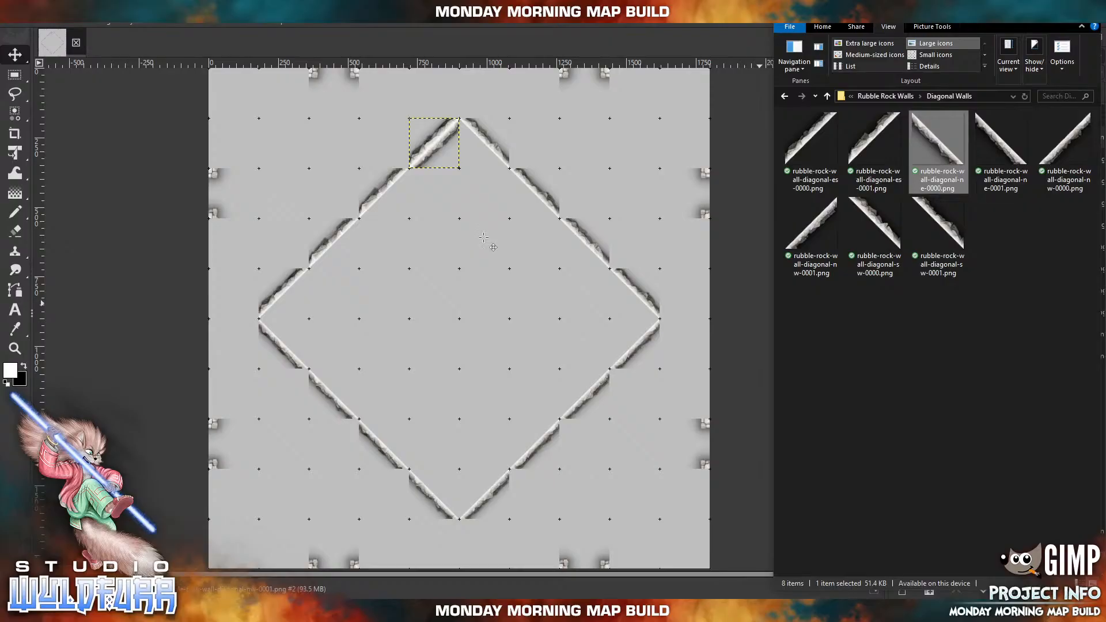
left_click_drag(461, 320, 477, 155)
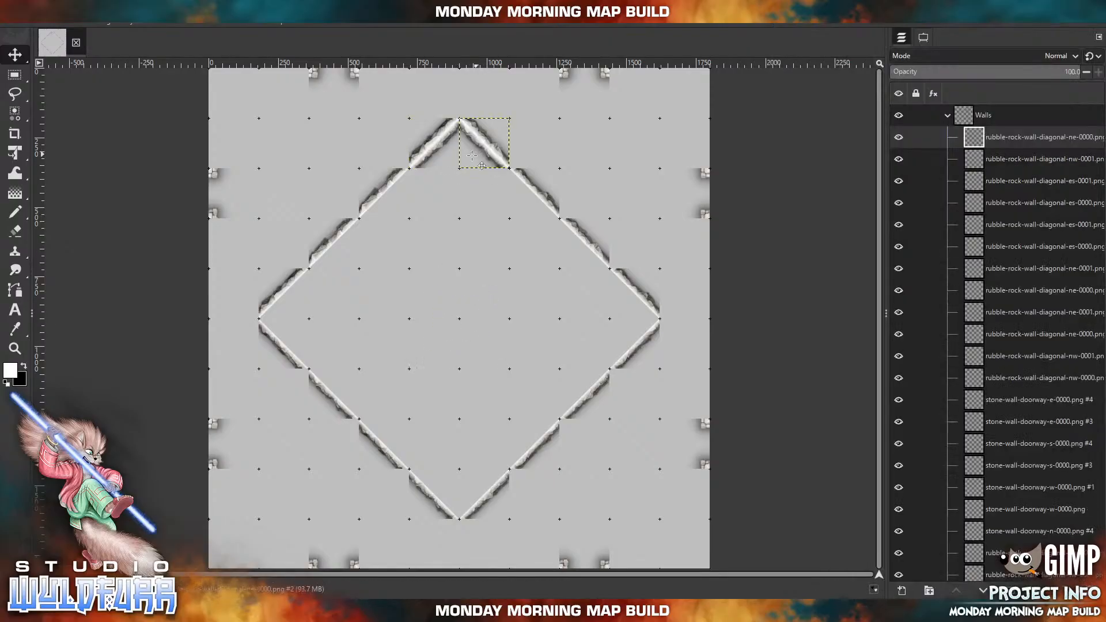
Import rubble-rock-wall-cornerstones-es-0000.png from the Cornerstones & Doorways folder and place its tile in the square northwest of the diamond's north point.
left_click(131, 26)
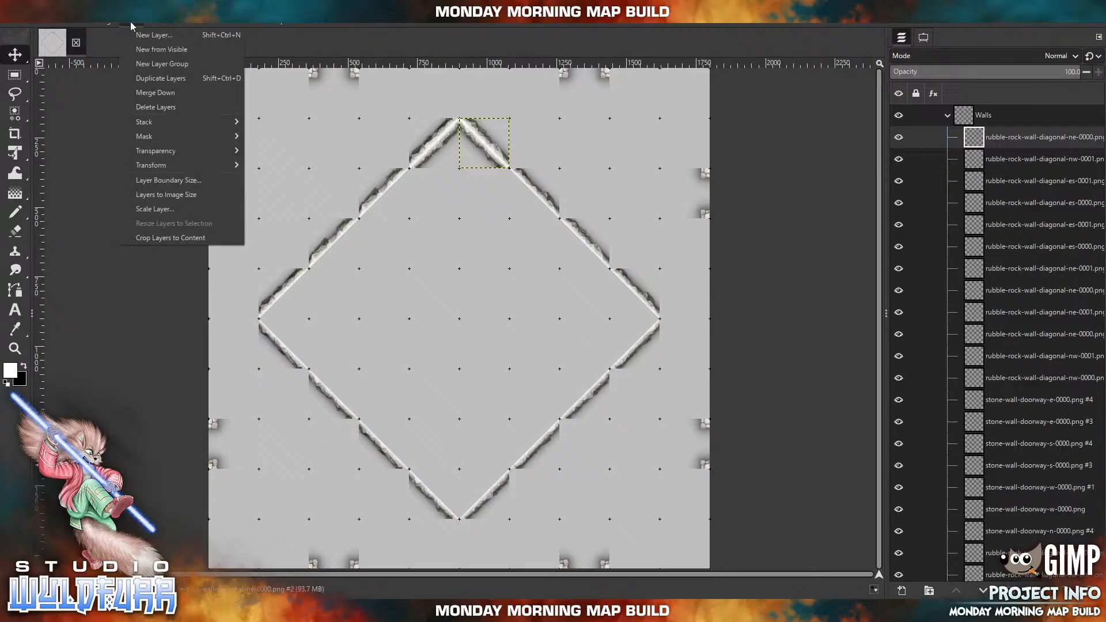
mouse_move(80, 26)
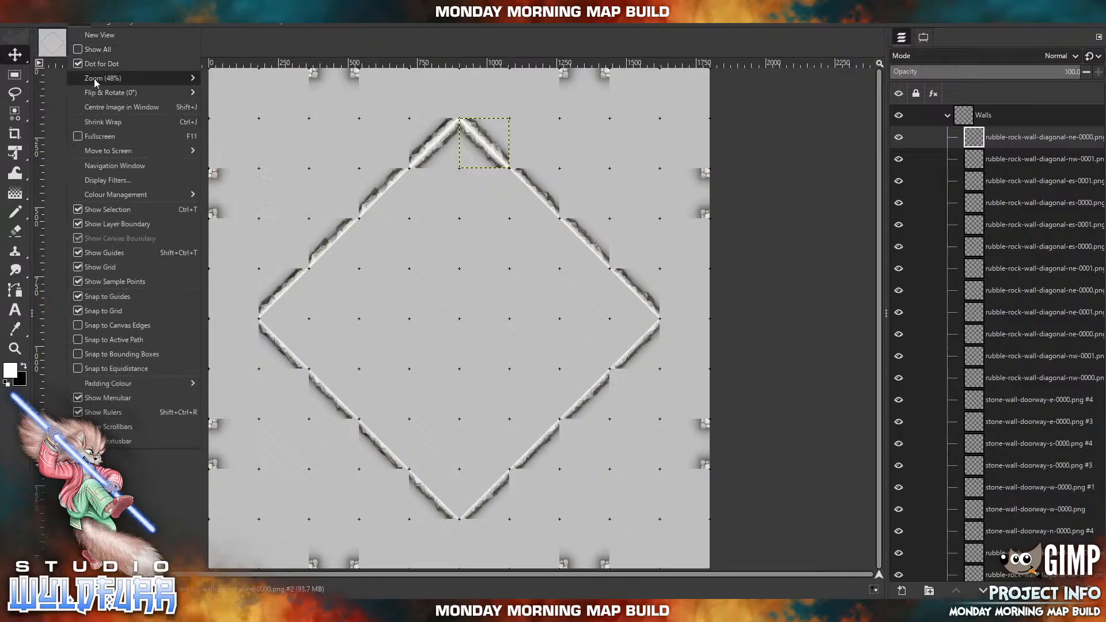
mouse_move(97, 80)
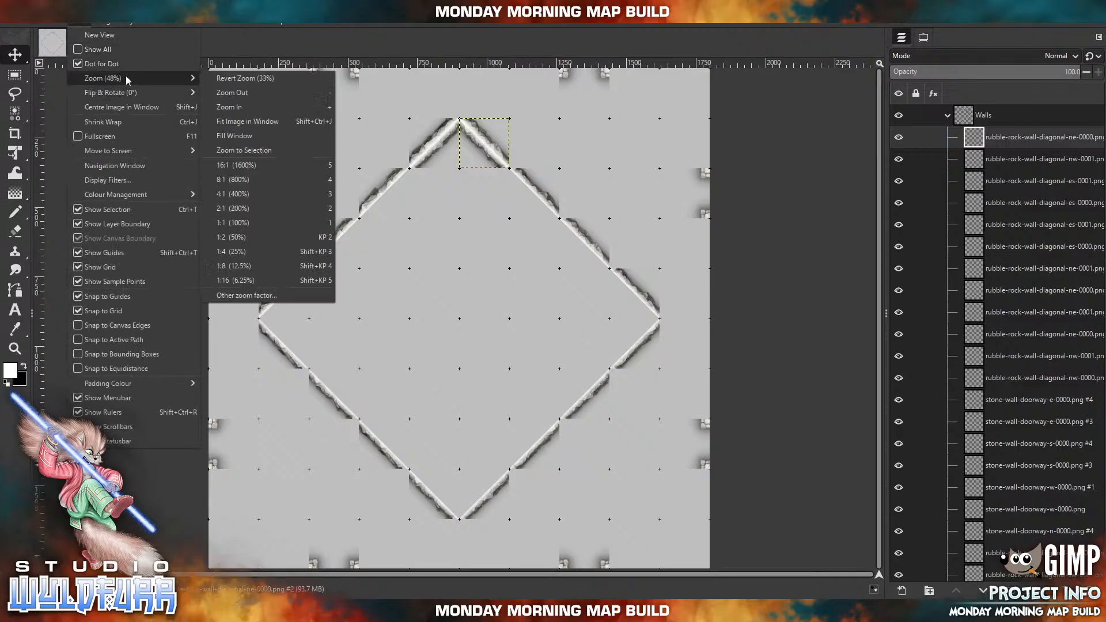
left_click(238, 222)
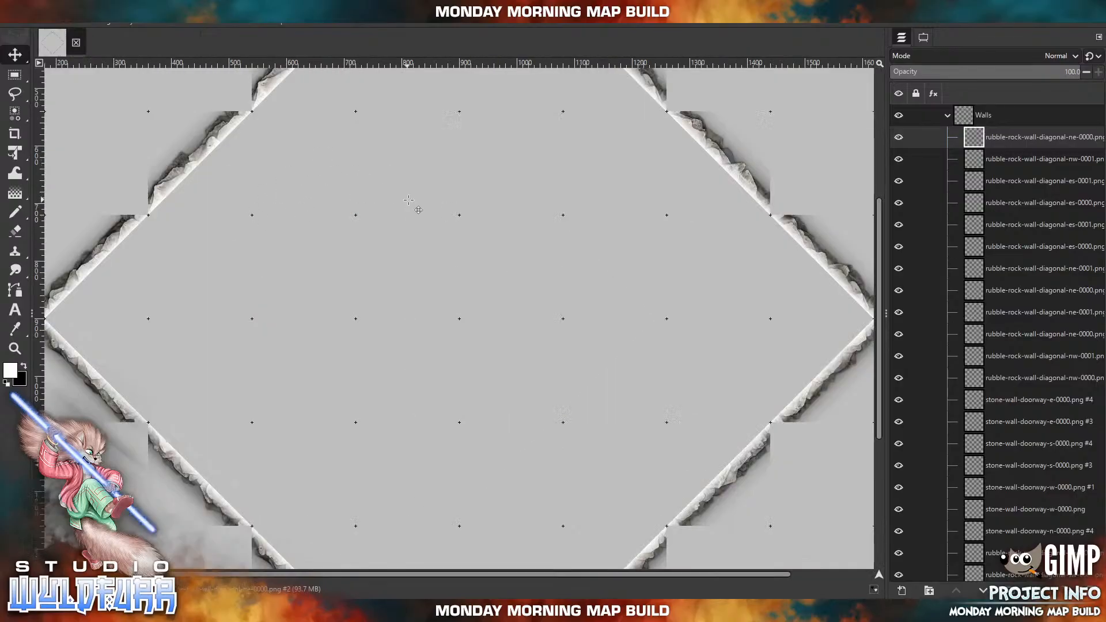
left_click_drag(435, 216, 453, 432)
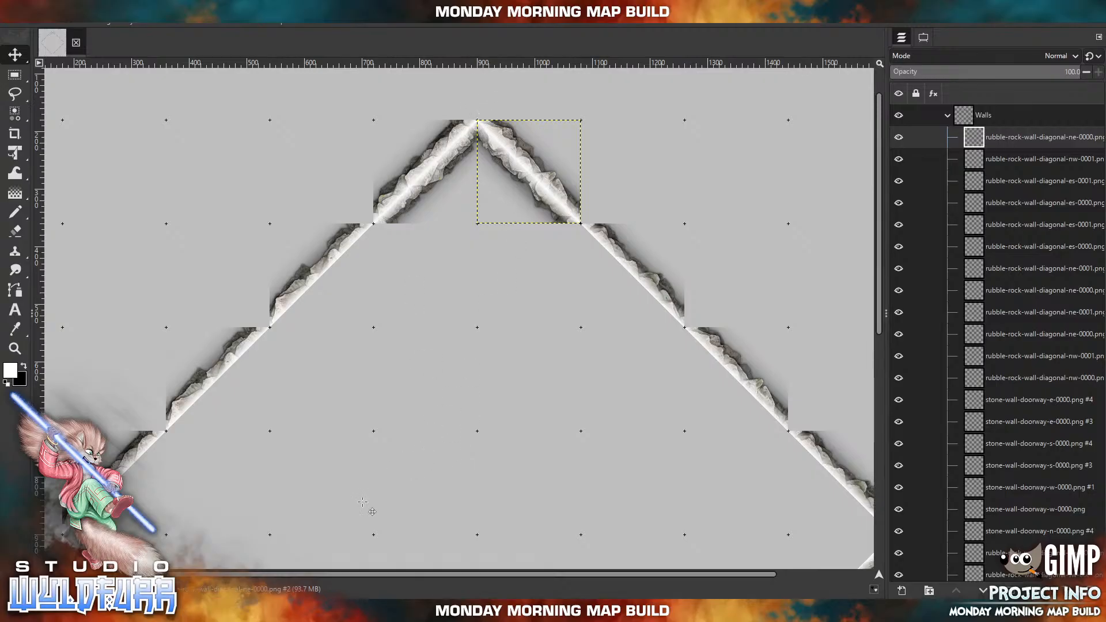
left_click(276, 610)
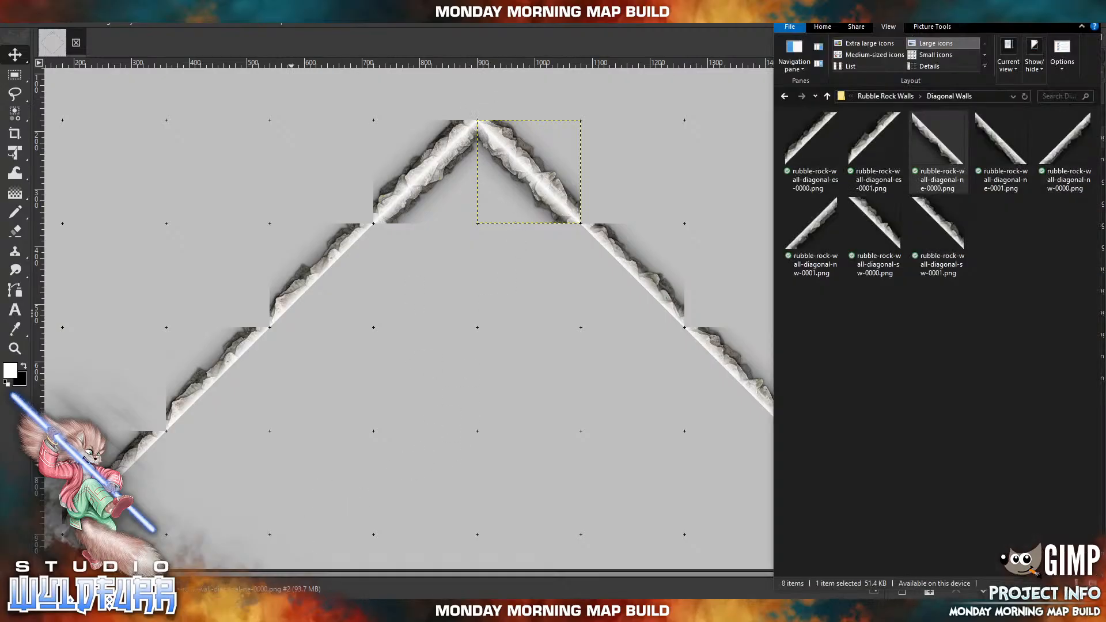
left_click(878, 98)
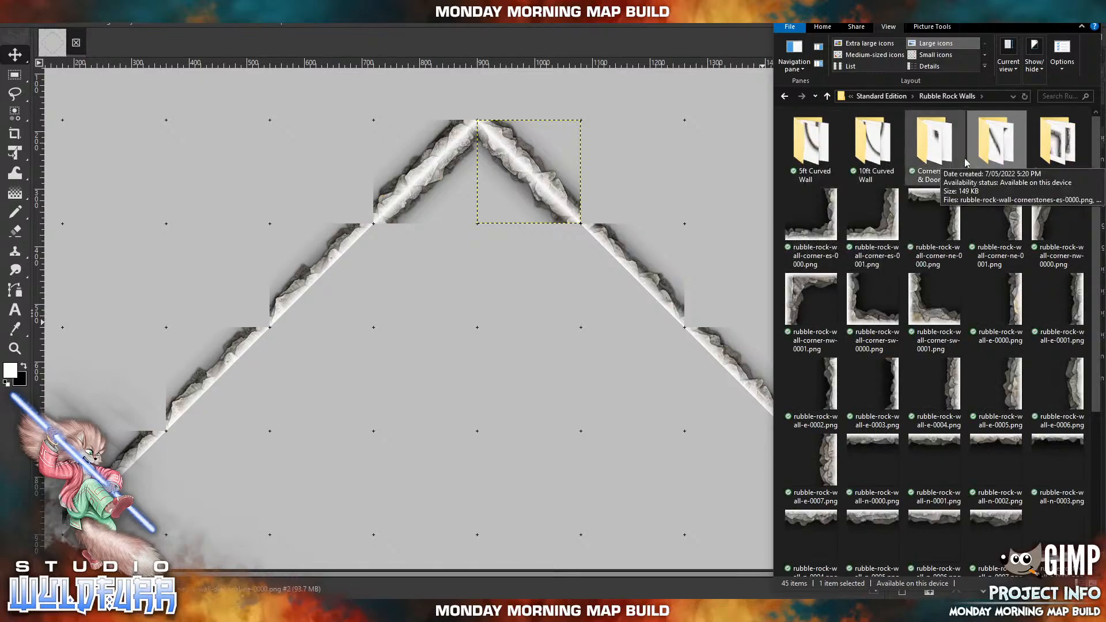
left_click(933, 151)
key("Return")
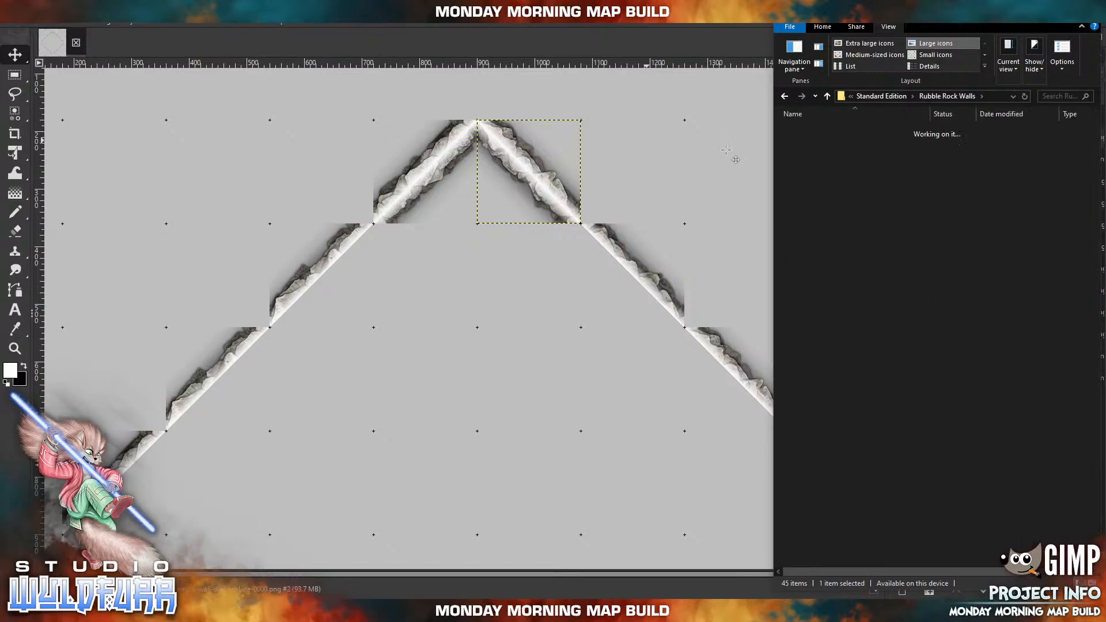
left_click_drag(835, 161, 498, 307)
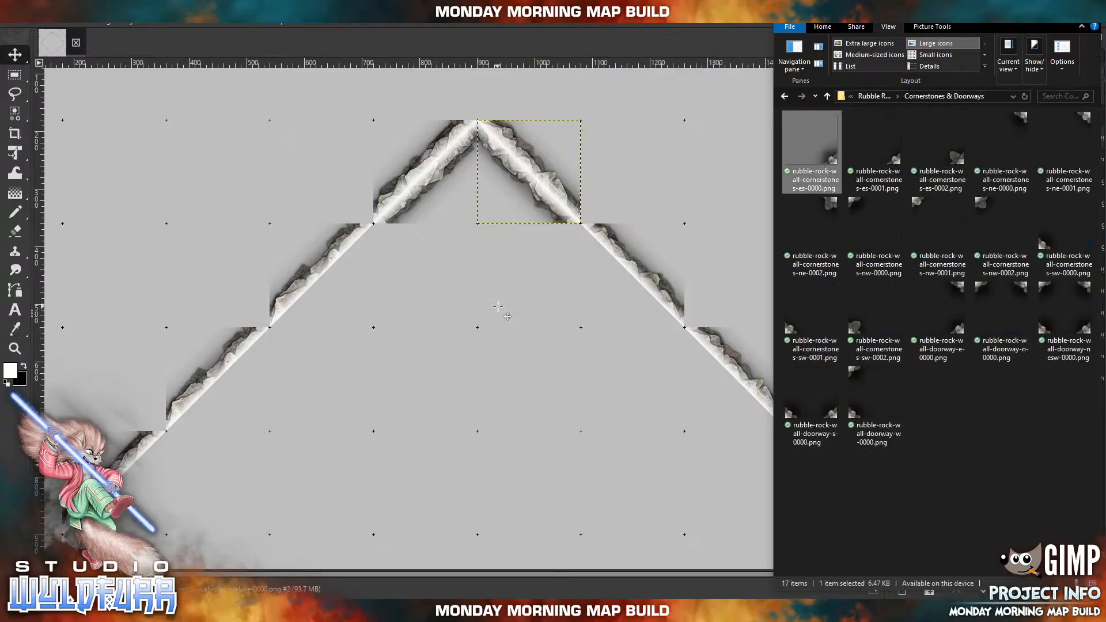
left_click_drag(496, 367, 468, 114)
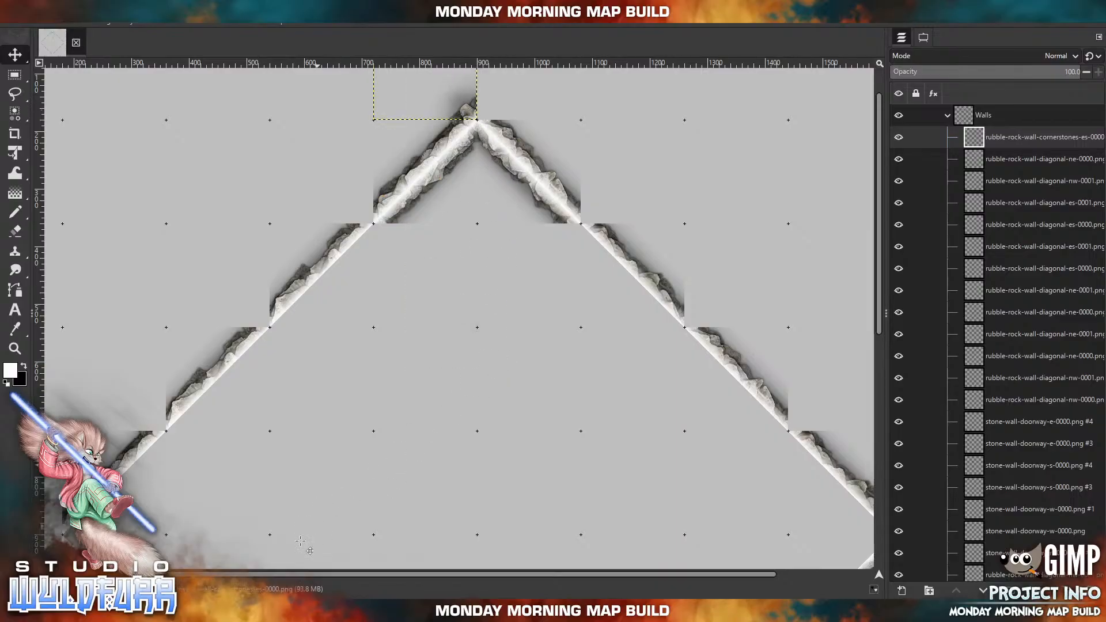
Import rubble-rock-wall-cornerstones-sw-0002.png and place its tile in the square northeast of the diamond's north point.
key("alt+Tab")
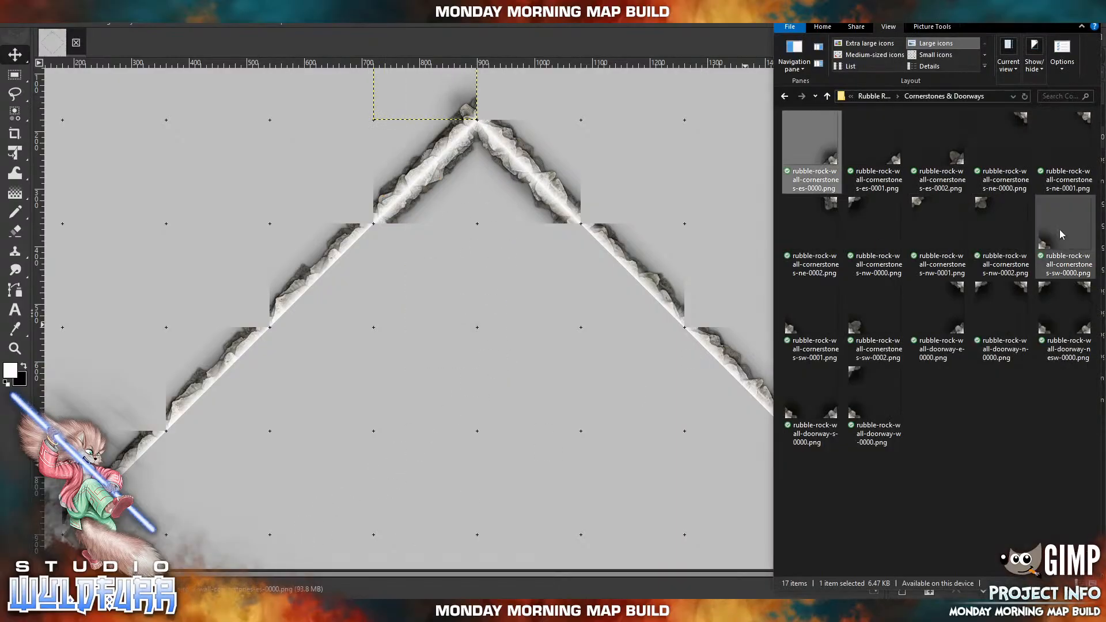
left_click(795, 335)
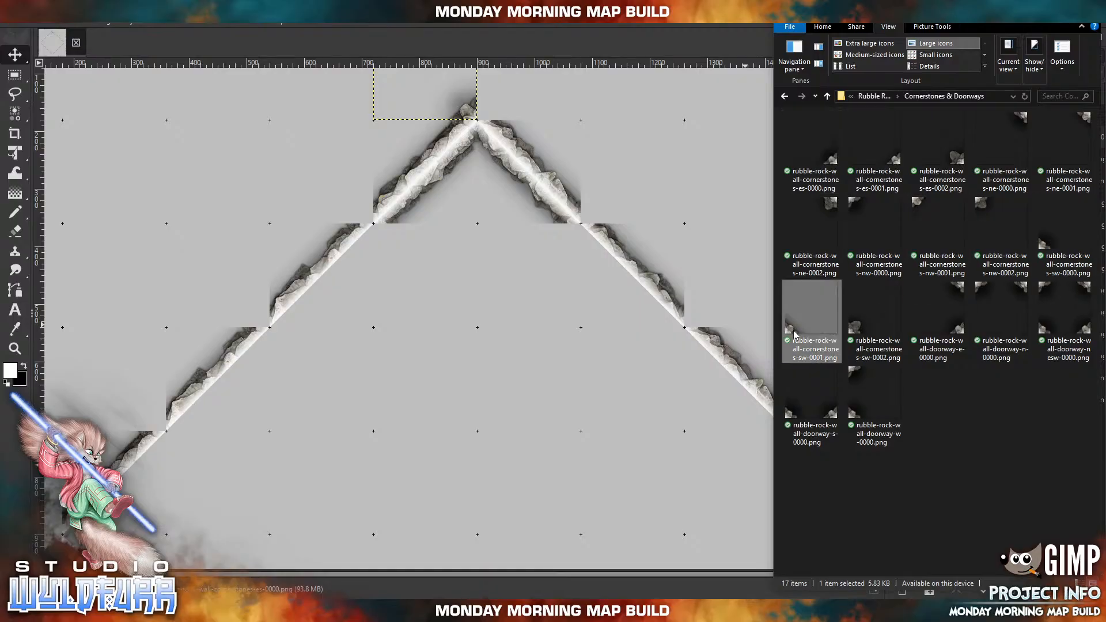
left_click(864, 328)
mouse_move(510, 334)
left_mouse_down()
mouse_move(553, 327)
mouse_move(502, 333)
left_mouse_up()
left_click_drag(424, 358, 493, 124)
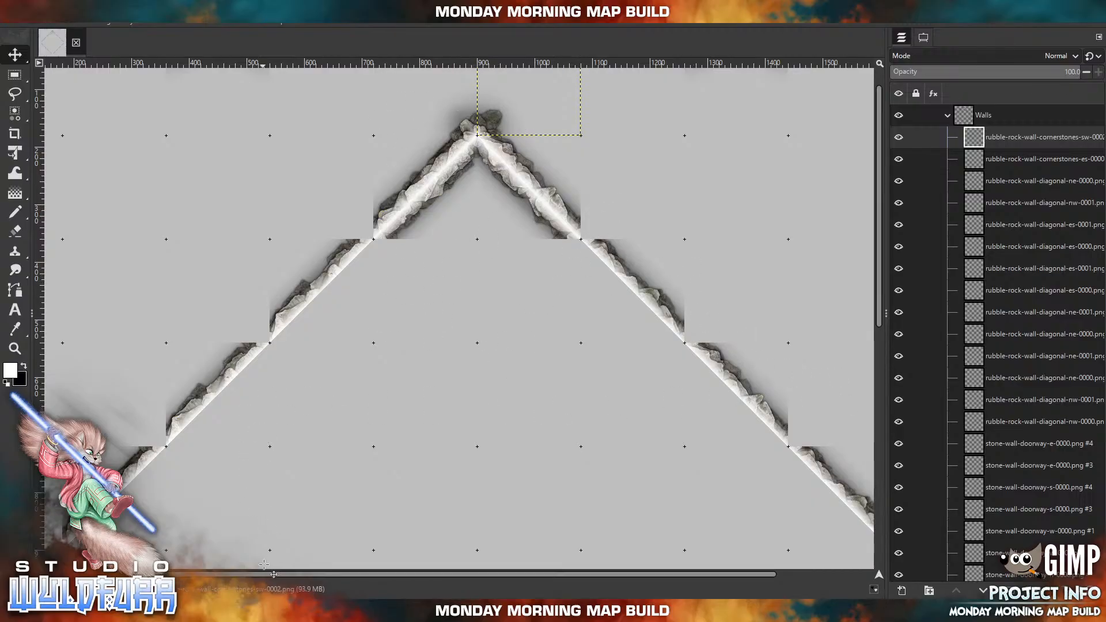
Import rubble-rock-wall-cornerstones-sw-0001.png and place it over the first joint down the diamond's northeast wall, in the square outside it.
left_click(280, 610)
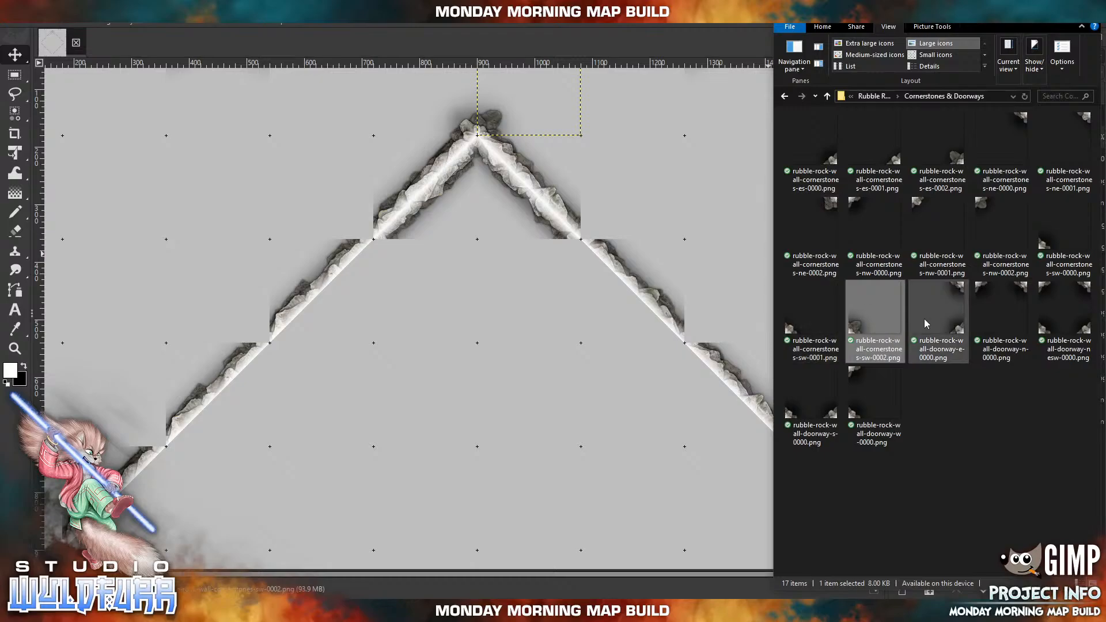
left_click(790, 336)
left_click_drag(789, 335, 438, 328)
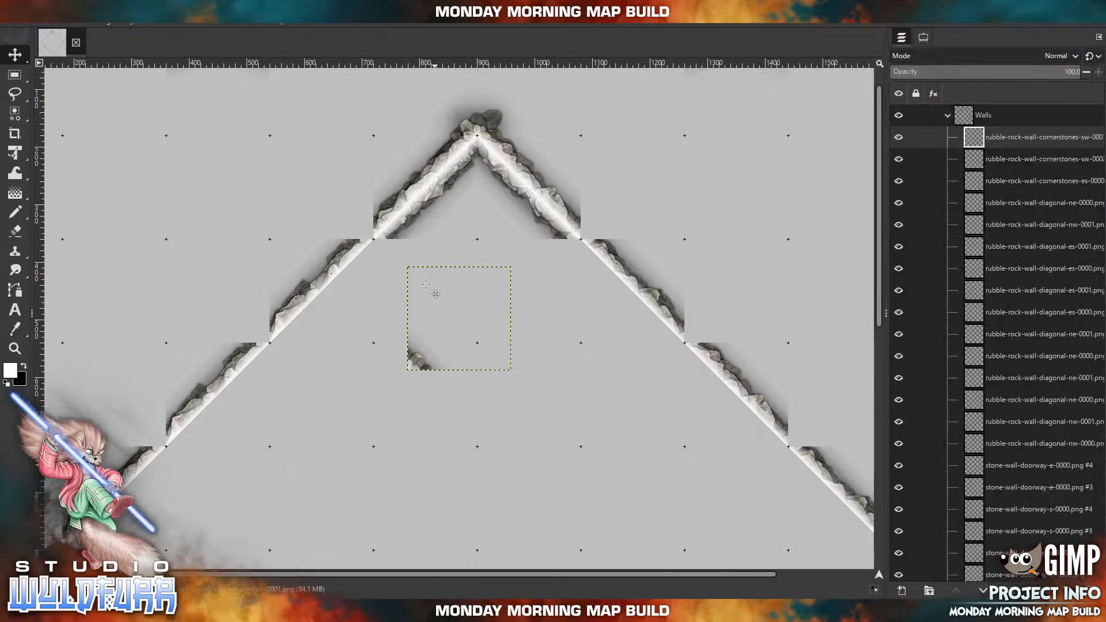
left_click_drag(596, 223, 590, 230)
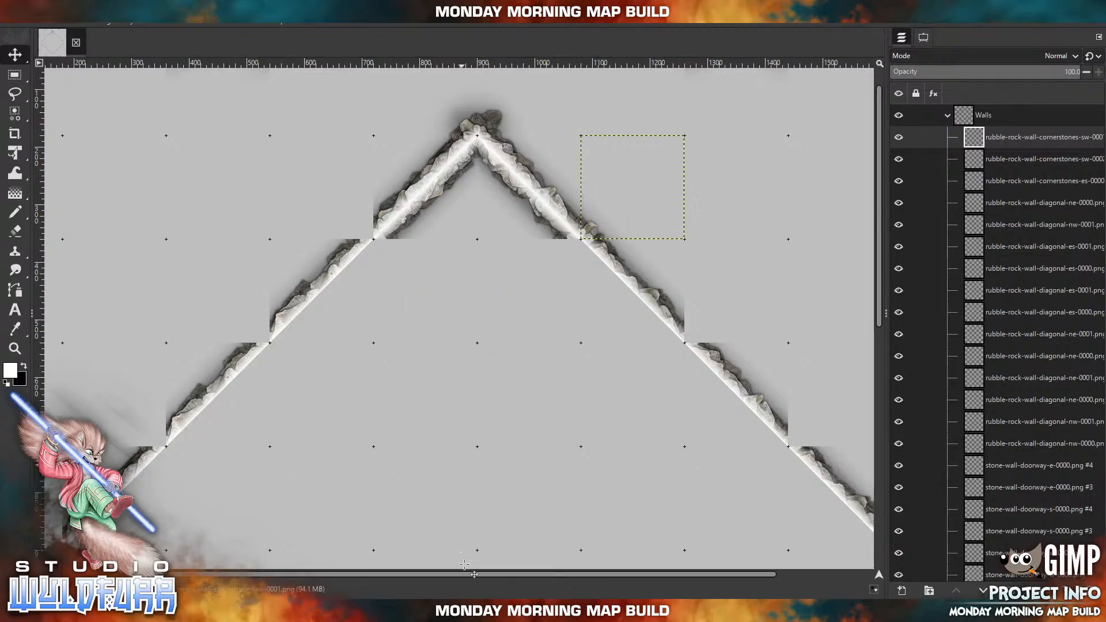
Pick the third diagonal tile down the diamond's northeast wall and delete its layer to open a gap.
left_click_drag(465, 572, 567, 570)
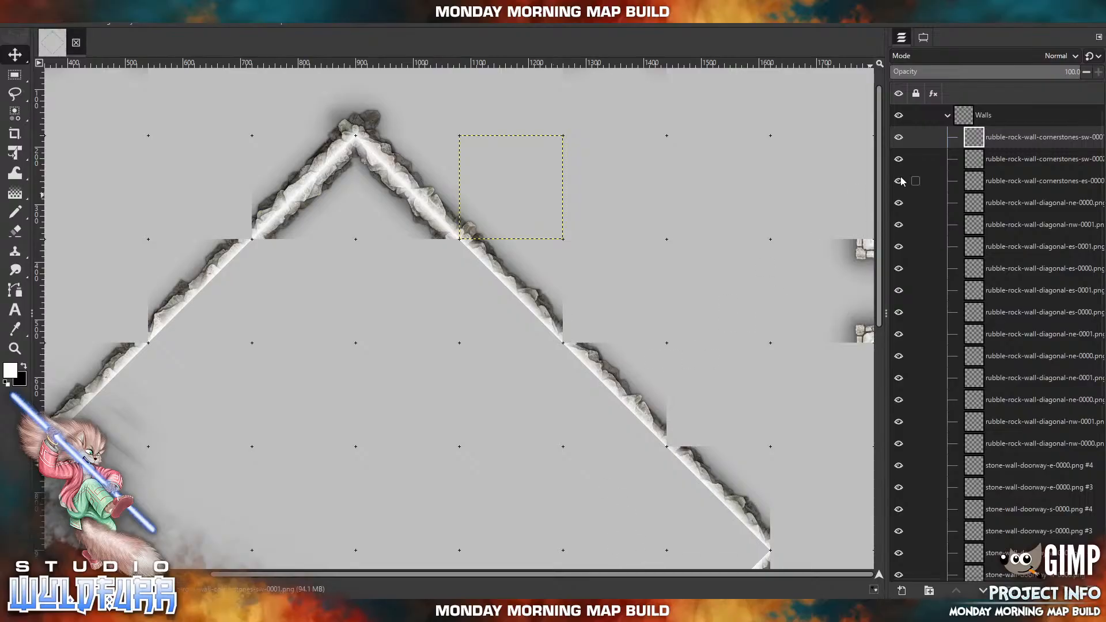
left_click(924, 37)
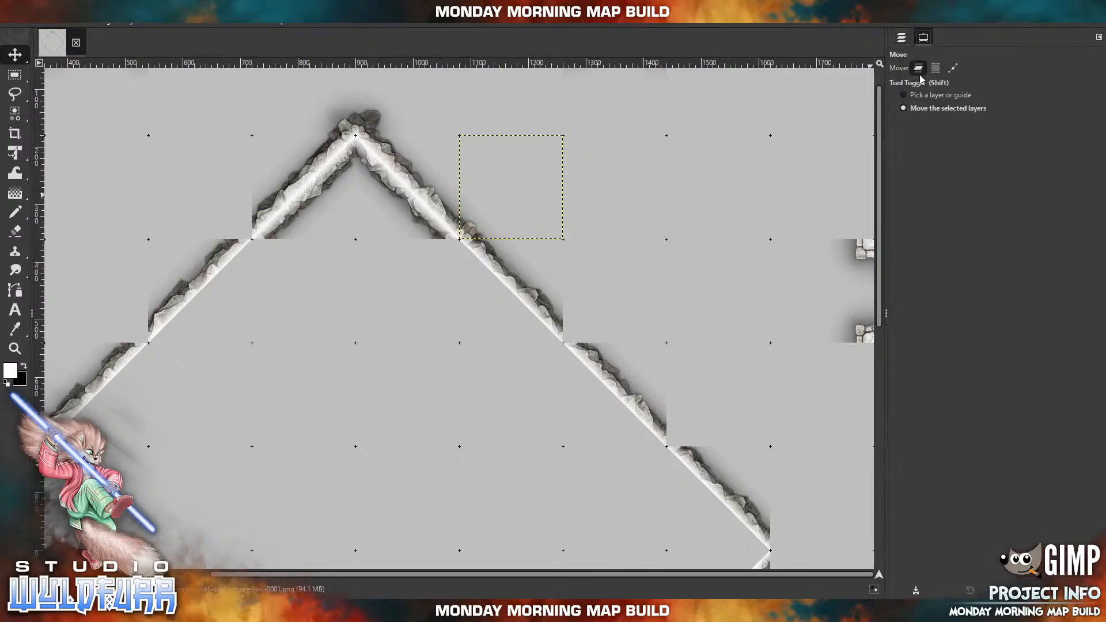
left_click(910, 94)
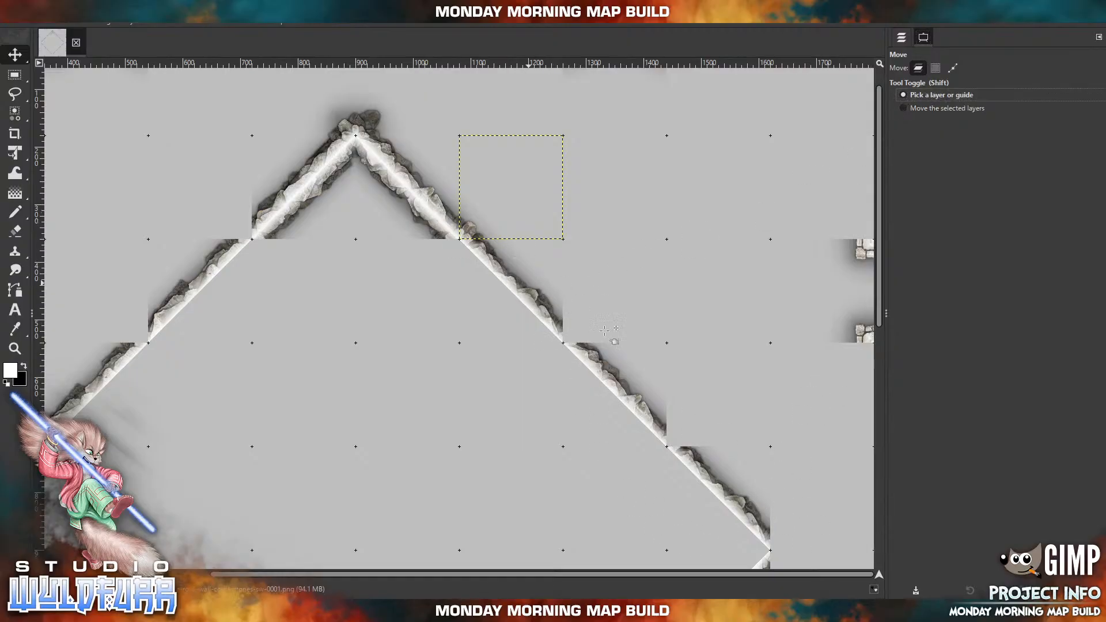
left_click(607, 376)
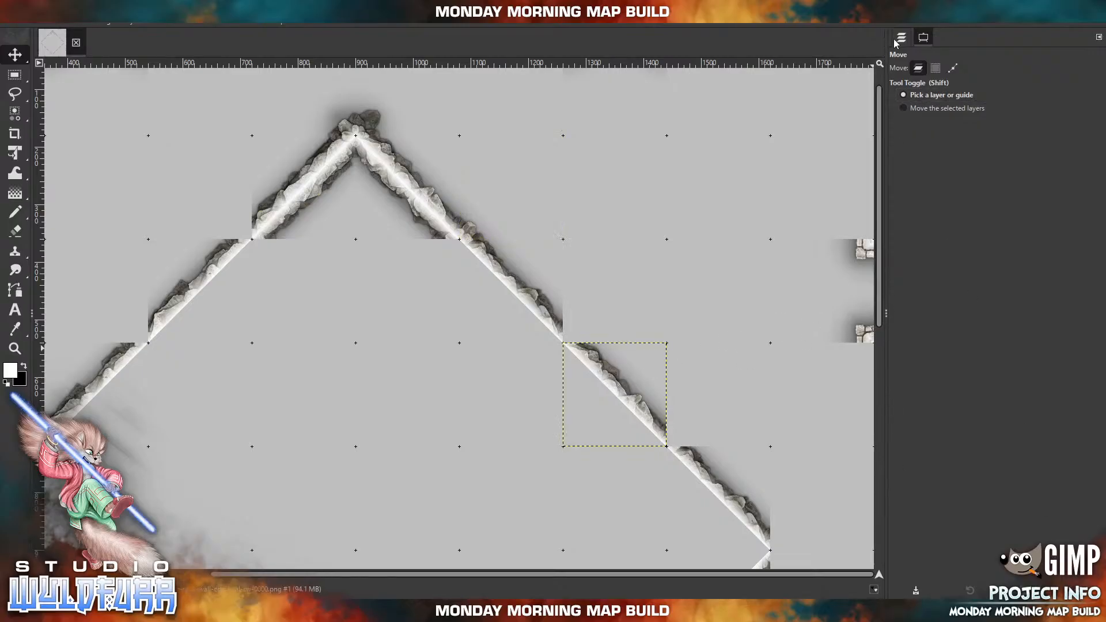
left_click(928, 109)
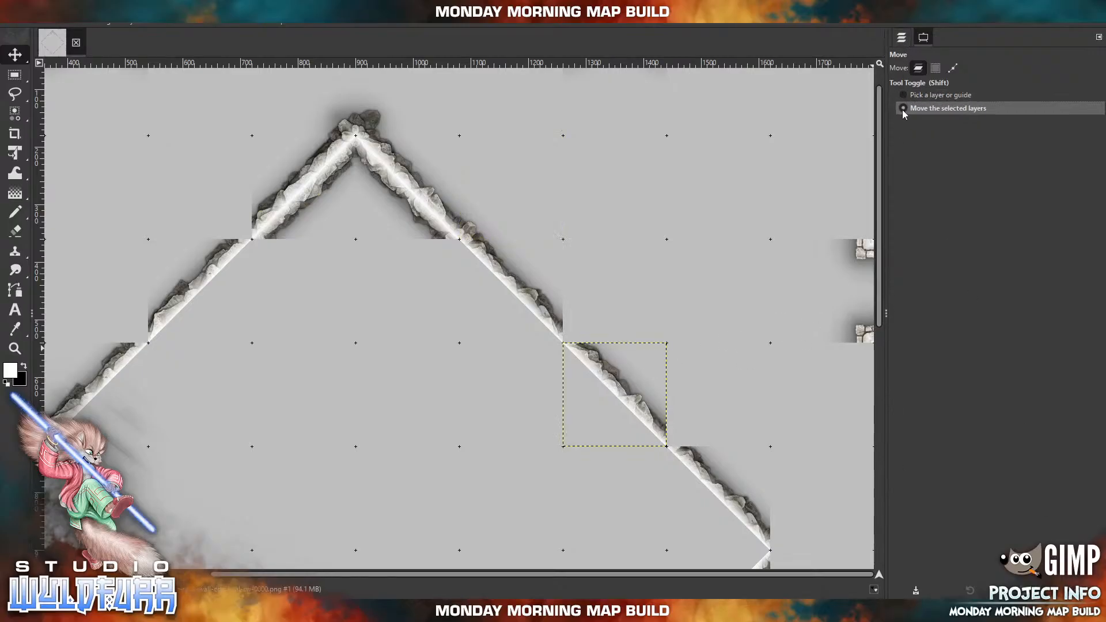
left_click(902, 37)
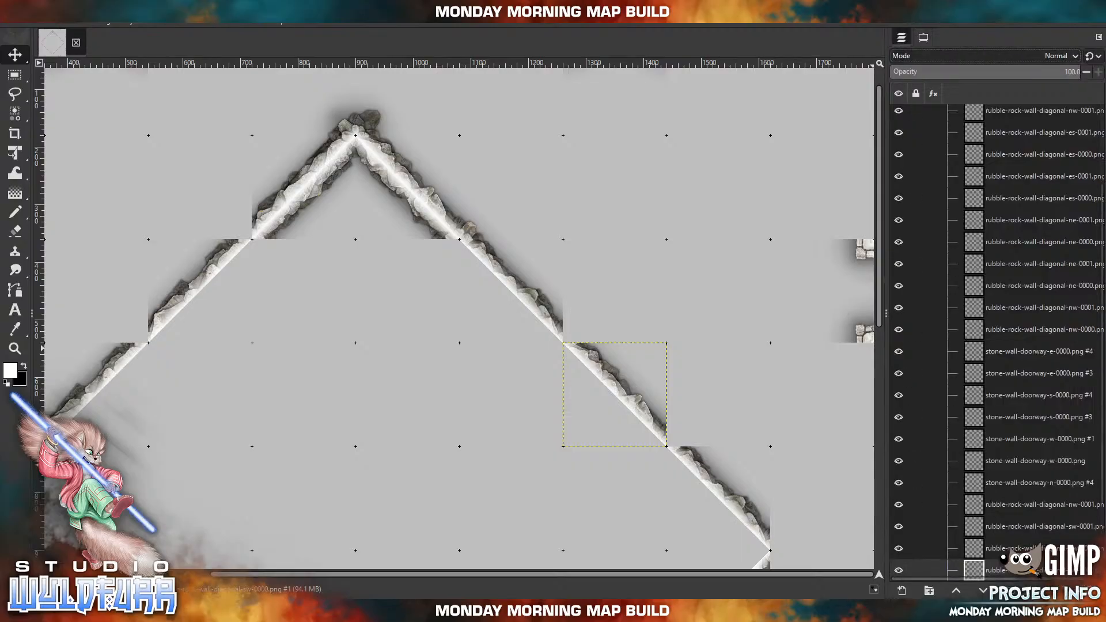
left_click(1093, 590)
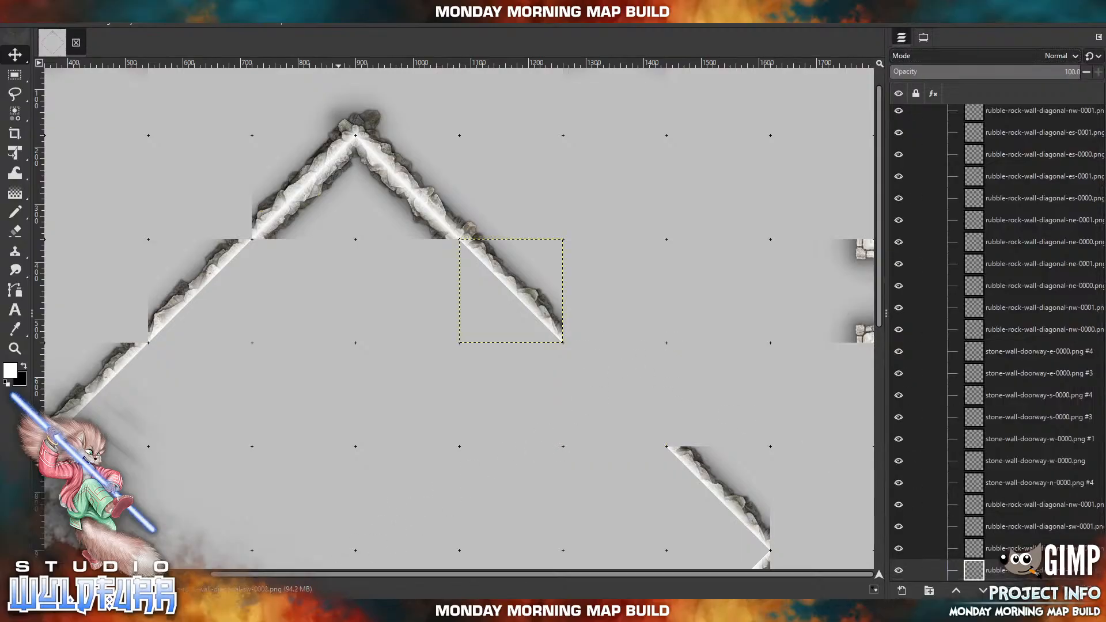
Cap the upper end of the northeast wall's gap with rubble-rock-wall-cornerstones-nw-0002.png in the emptied square and rubble-rock-wall-cornerstones-sw-0002.png in the square above it.
left_click(330, 611)
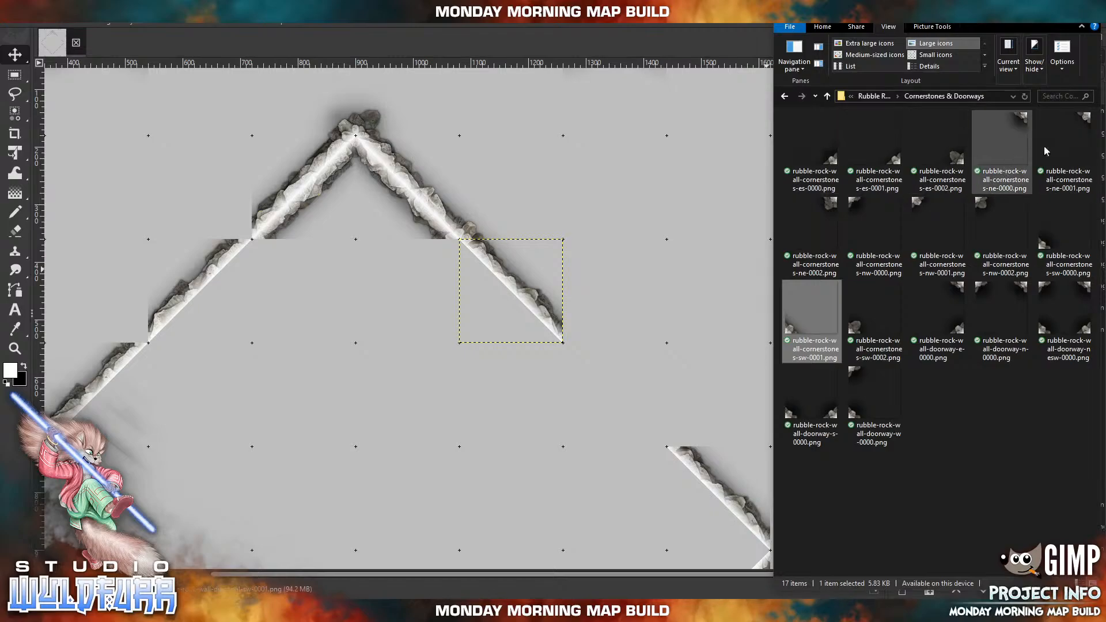
left_click_drag(983, 209, 597, 339)
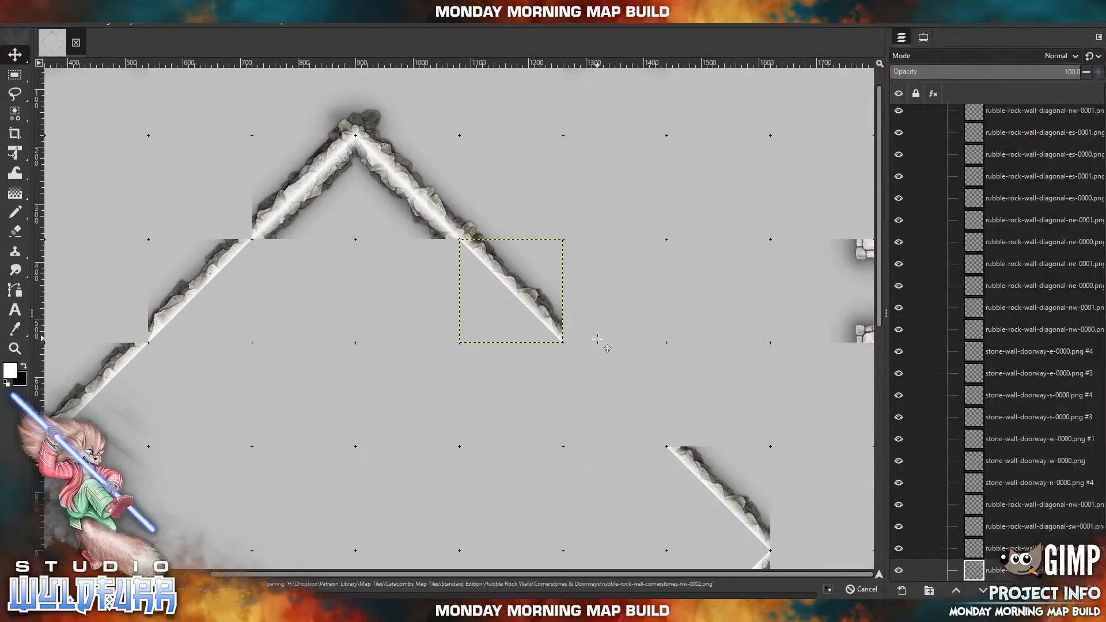
left_click_drag(418, 284, 574, 351)
left_click(305, 610)
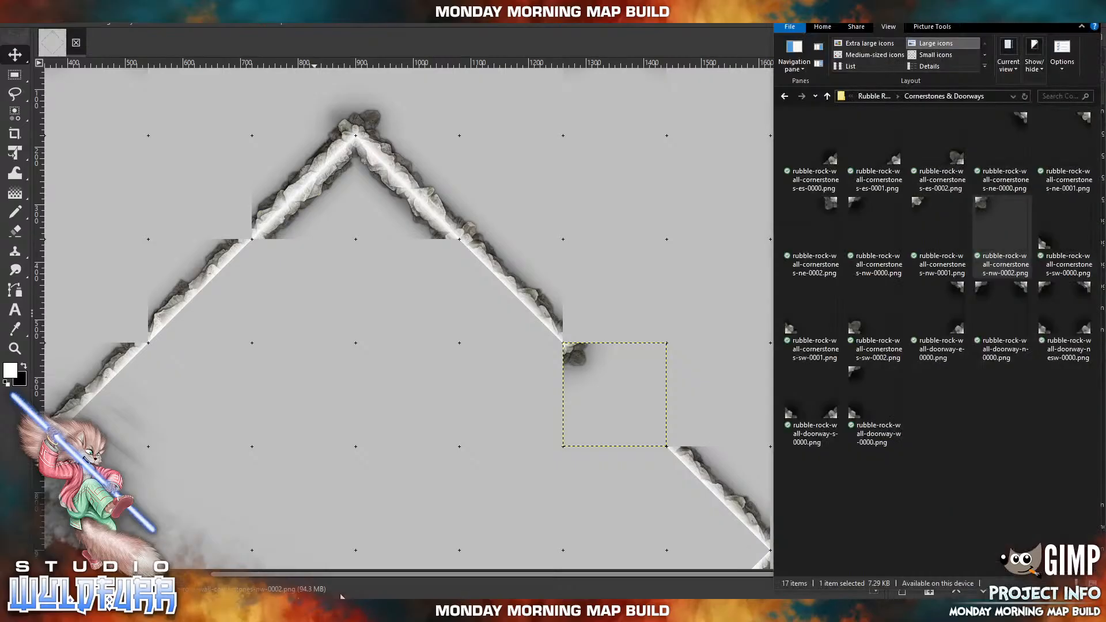
left_click_drag(859, 334, 651, 191)
left_click_drag(425, 355, 582, 327)
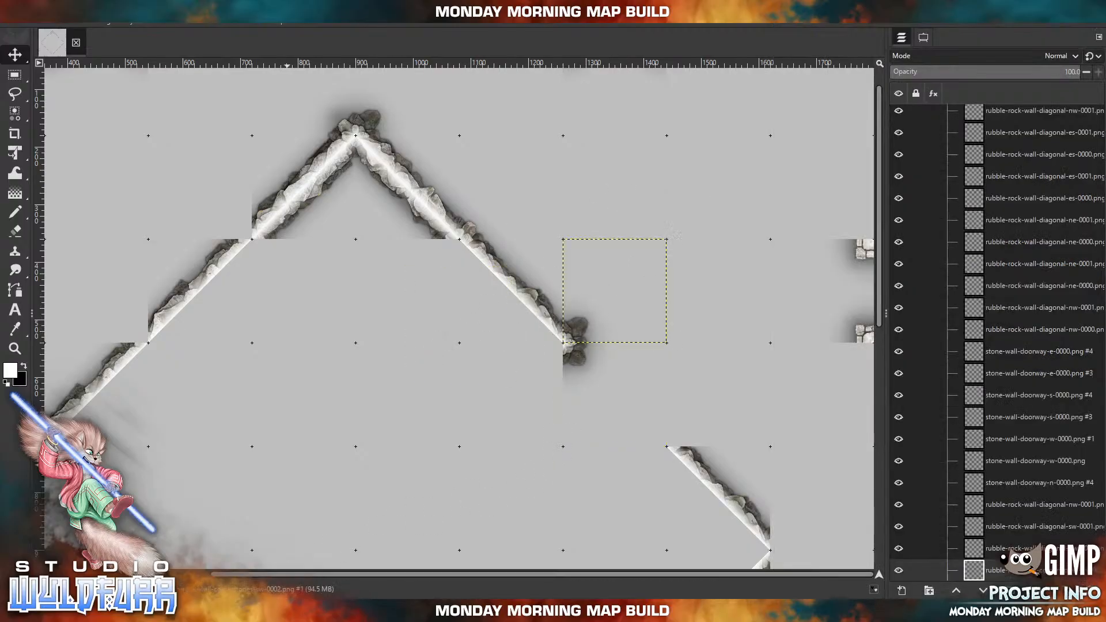
Cap the gap's lower end with rubble-rock-wall-cornerstones-sw-0001.png in the square to its northeast and rubble-rock-wall-cornerstones-es-0001.png in the emptied square.
key("alt+Tab")
left_click_drag(797, 326, 676, 183)
left_click_drag(416, 362, 597, 448)
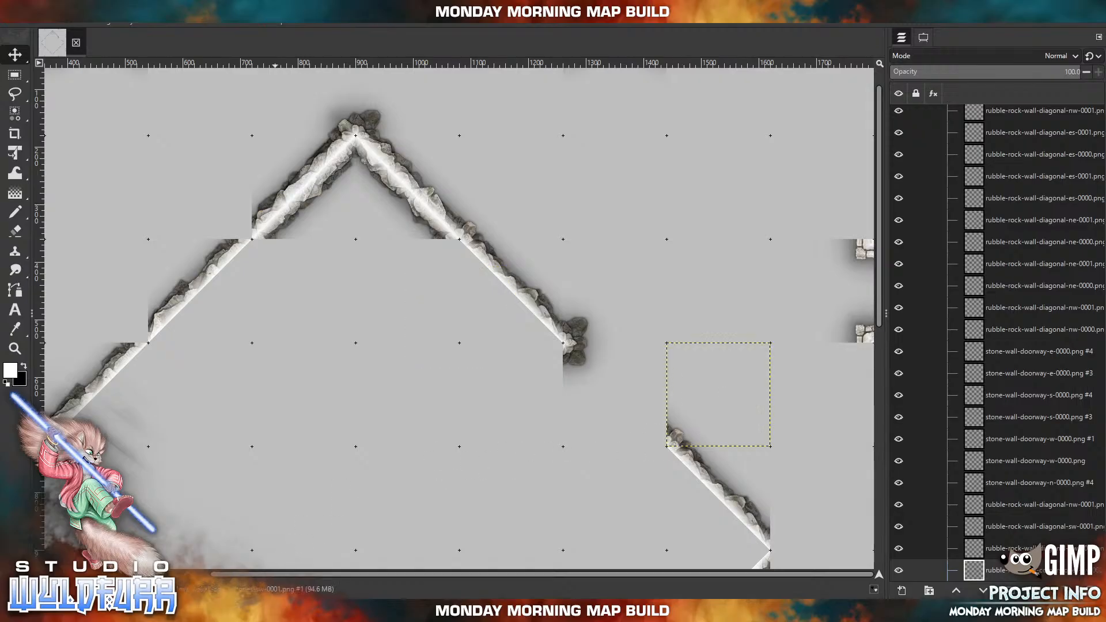
key("alt+Tab")
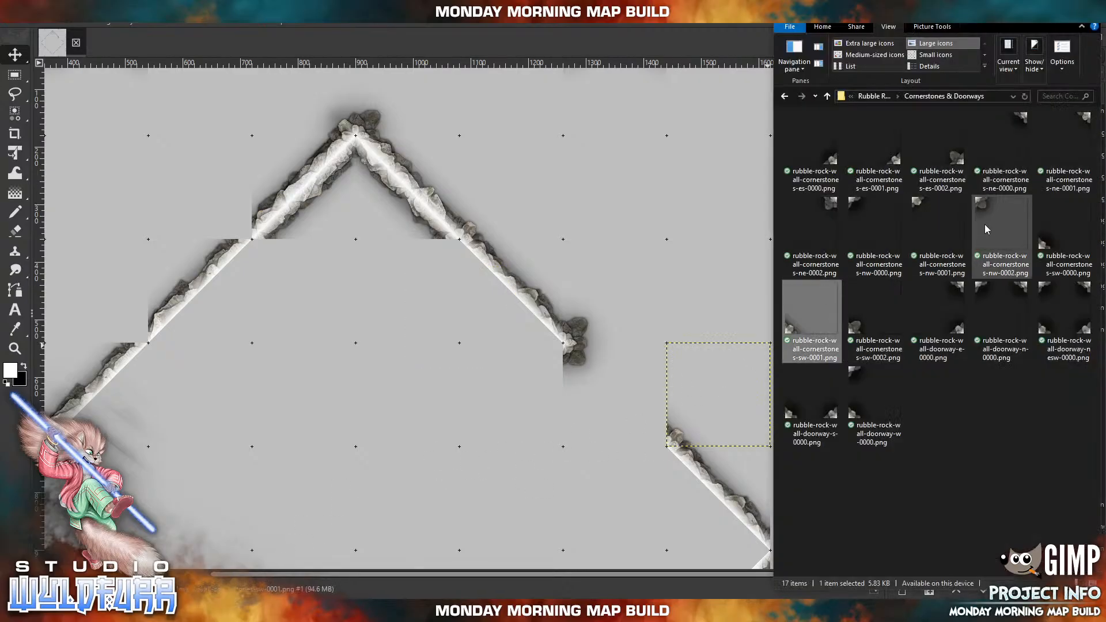
left_click_drag(876, 147, 684, 178)
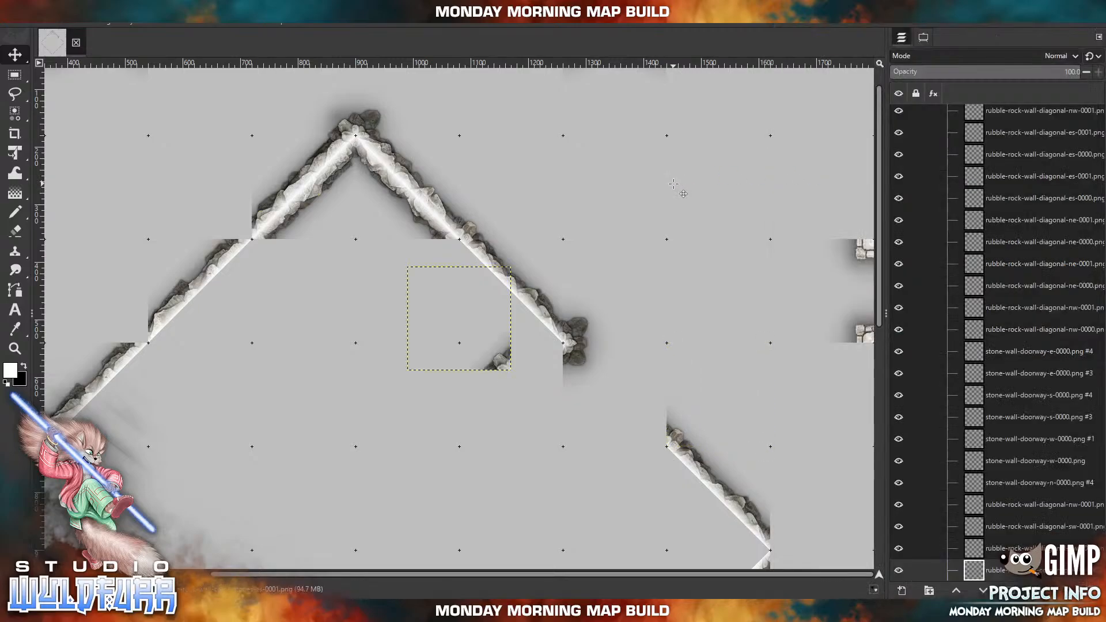
left_click_drag(497, 360, 653, 436)
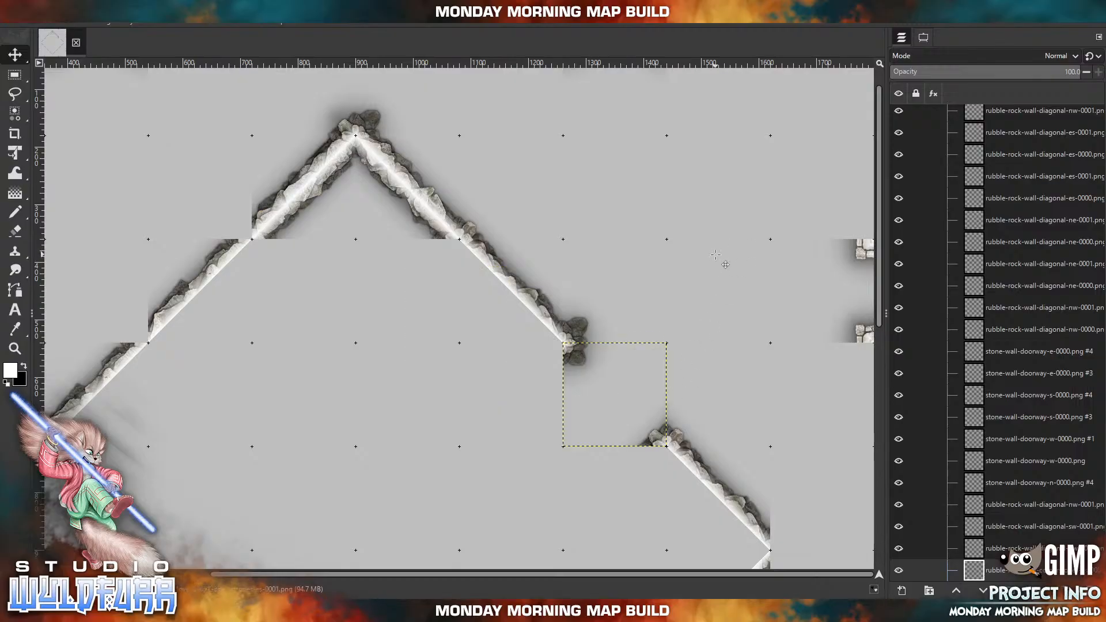
Cap the diamond's east point with rubble-rock-wall-cornerstones-sw-0001.png in the square northeast of it and rubble-rock-wall-cornerstones-nw-0001.png in the square southeast of it.
left_click_drag(766, 415, 592, 246)
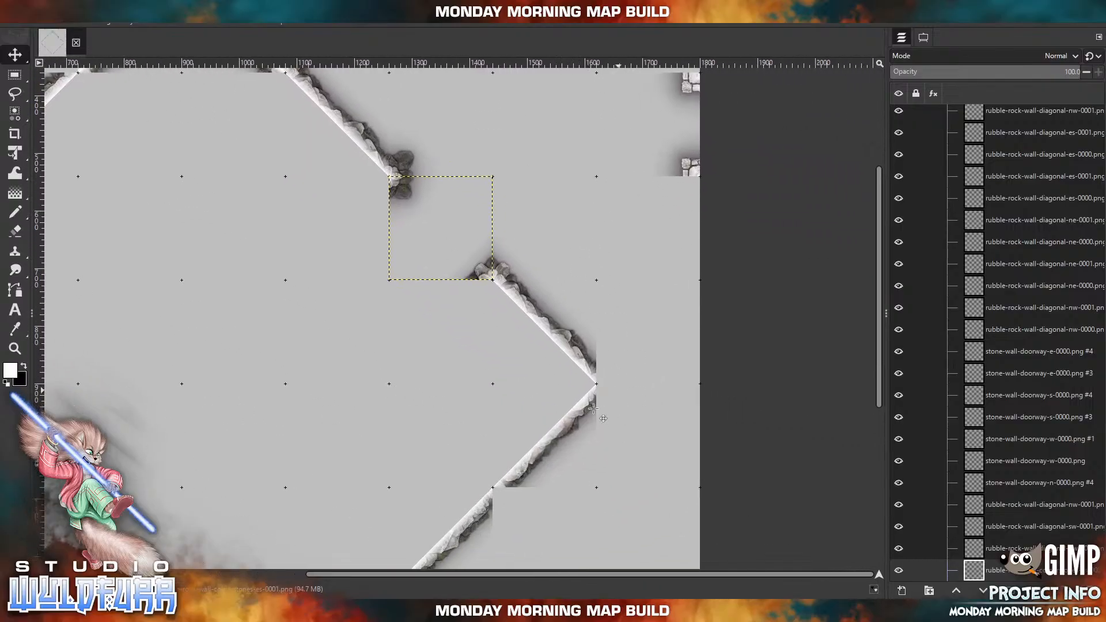
left_click(464, 611)
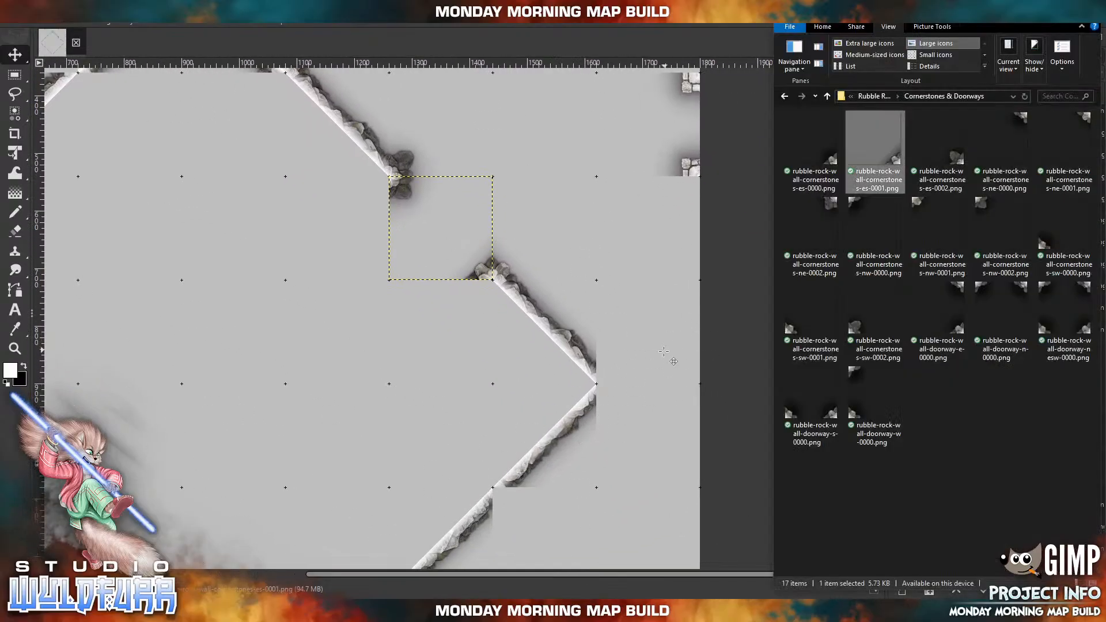
left_click_drag(791, 329, 620, 304)
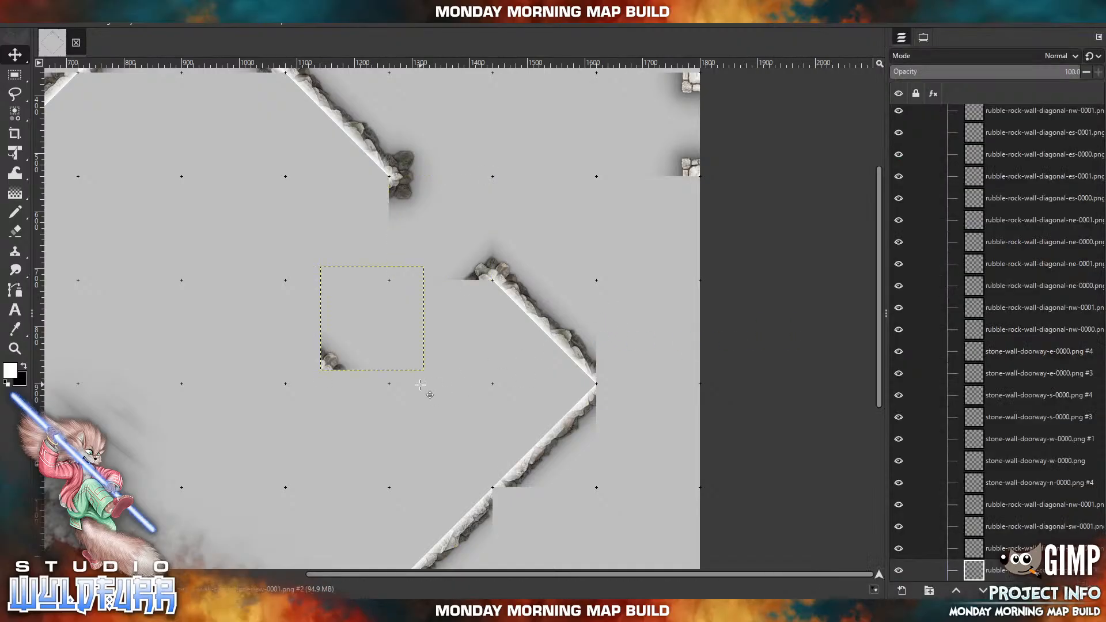
left_click_drag(343, 363, 589, 403)
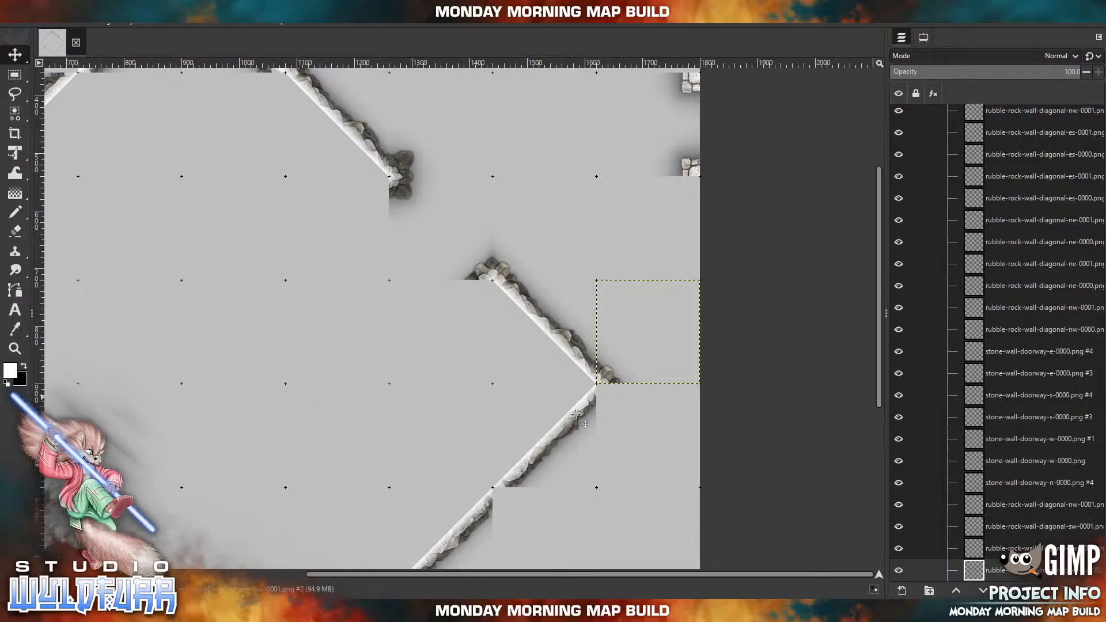
key("alt+Tab")
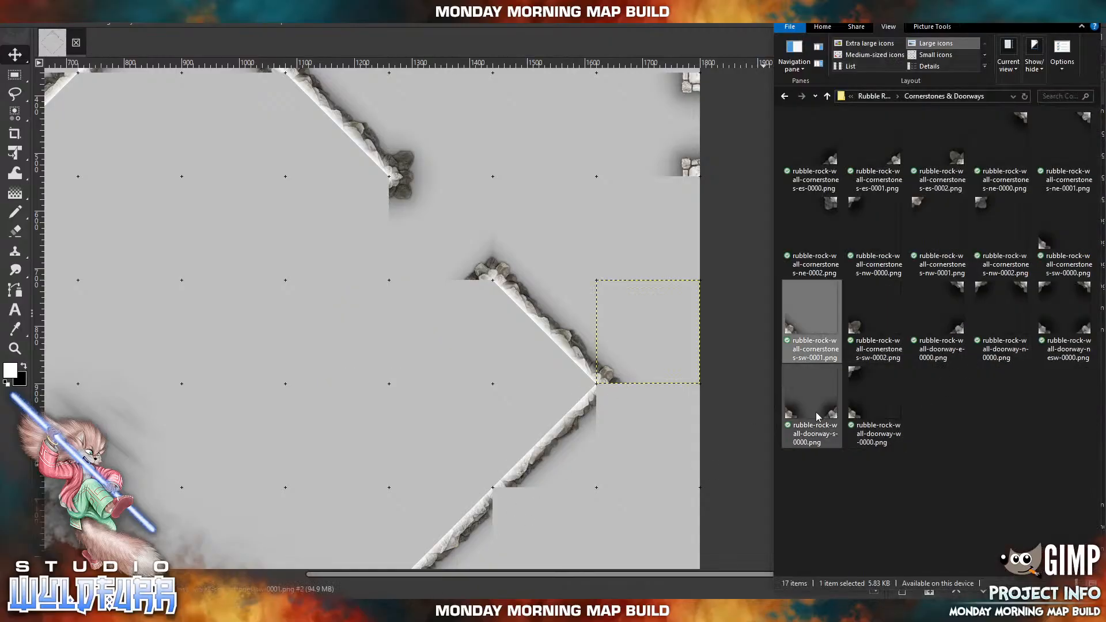
left_click_drag(921, 210, 589, 223)
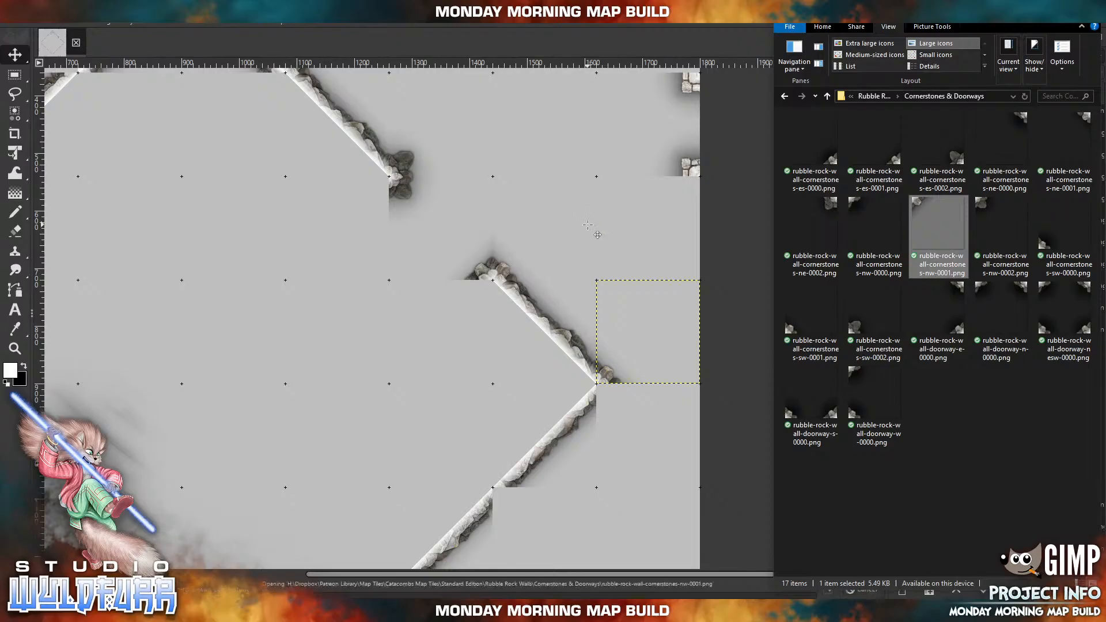
left_click_drag(332, 273, 609, 396)
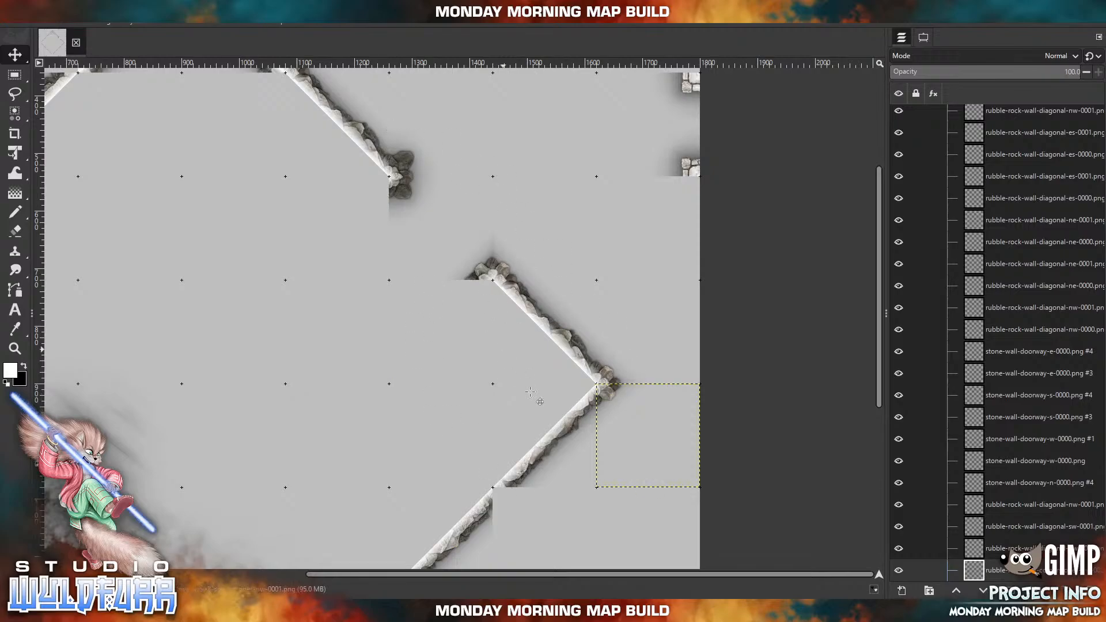
Import rubble-rock-wall-cornerstones-nw-0002.png and place it over the first joint below the east point, in the square outside the southeast wall.
left_click(336, 611)
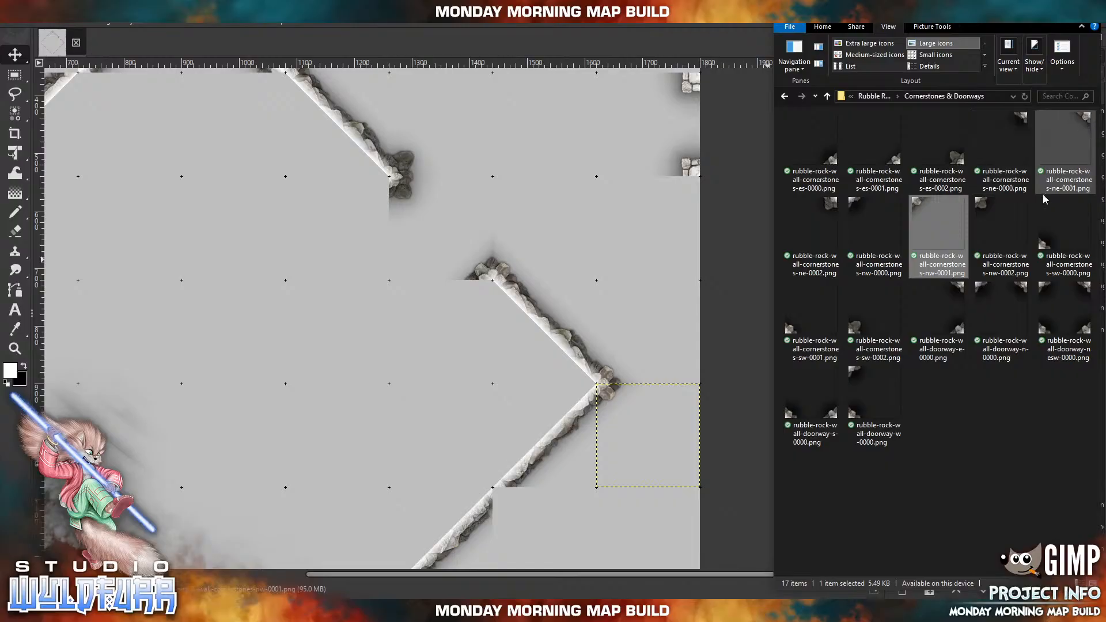
left_click(984, 206)
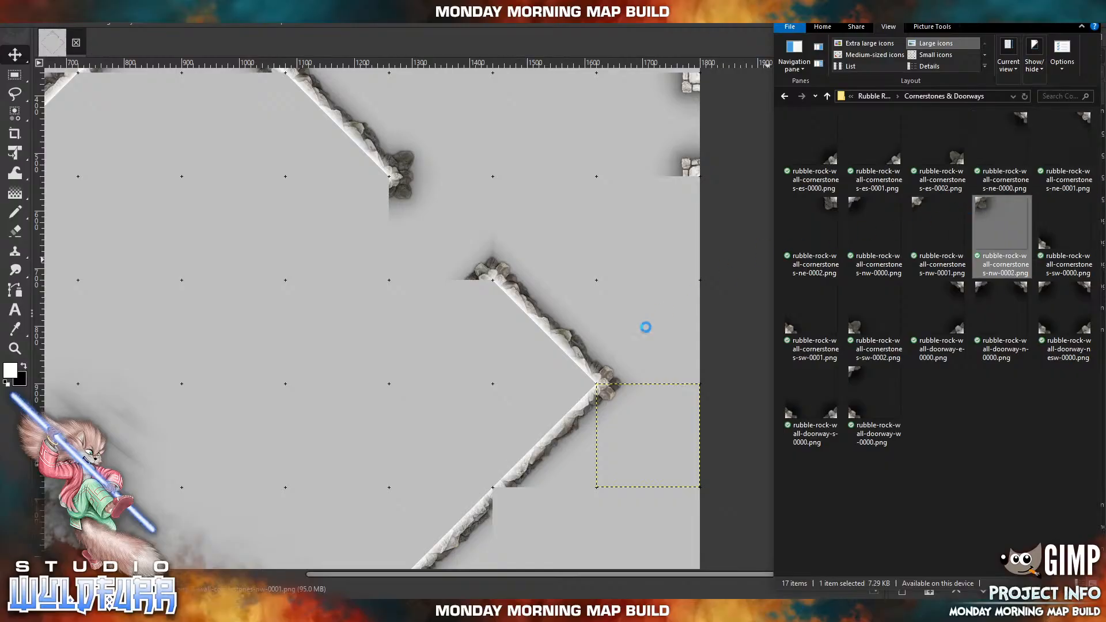
left_click_drag(631, 471, 630, 471)
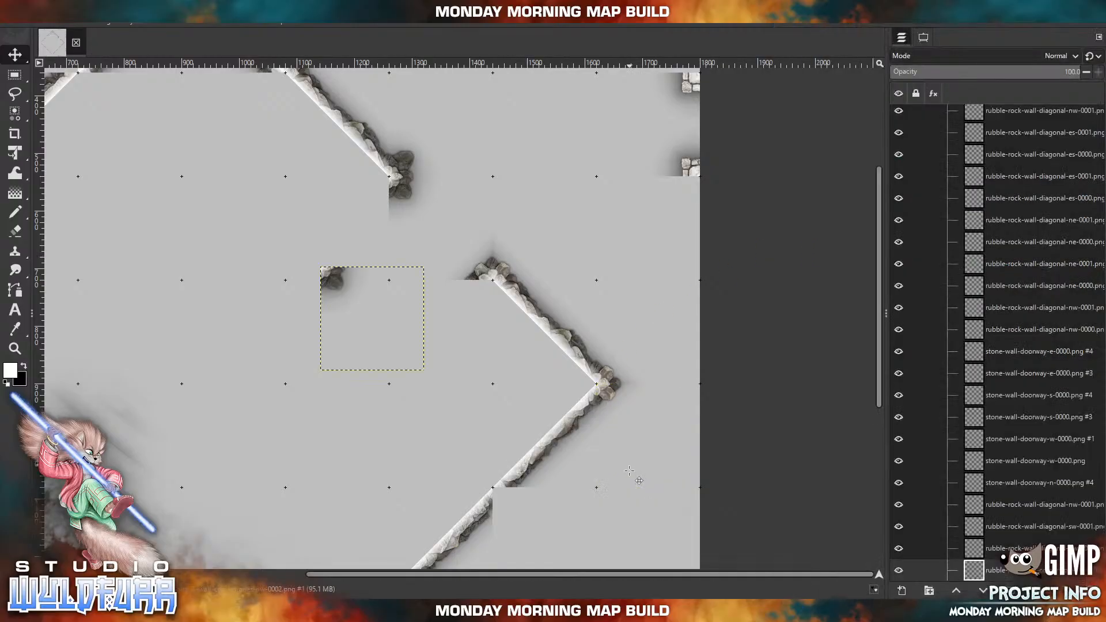
left_click_drag(377, 300, 512, 502)
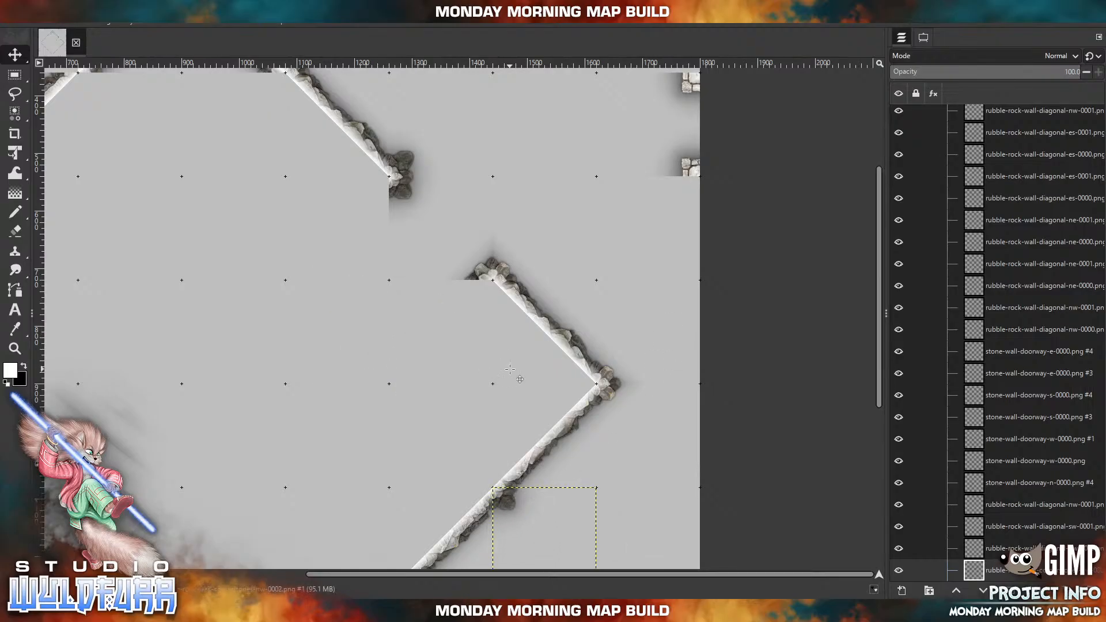
Cap the southeast wall's second joint below the east point with rubble-rock-wall-cornerstones-nw-0001.png and its third joint with rubble-rock-wall-cornerstones-nw-0002.png, in the squares outside the wall.
scroll(381, 419, "down", 6)
scroll(381, 419, "left", 5)
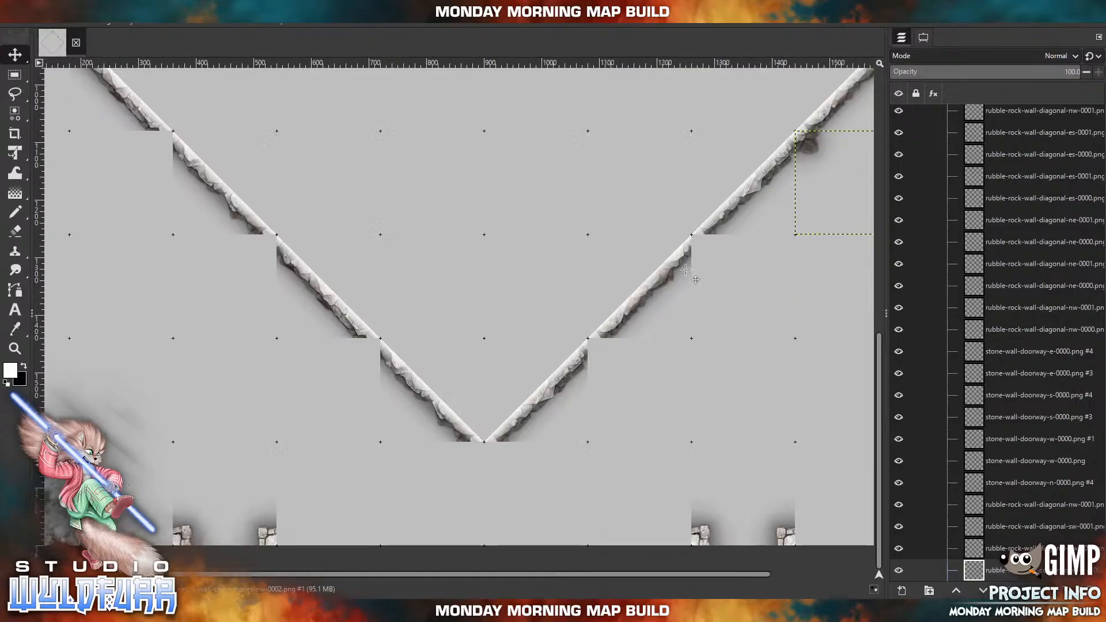
left_click(321, 611)
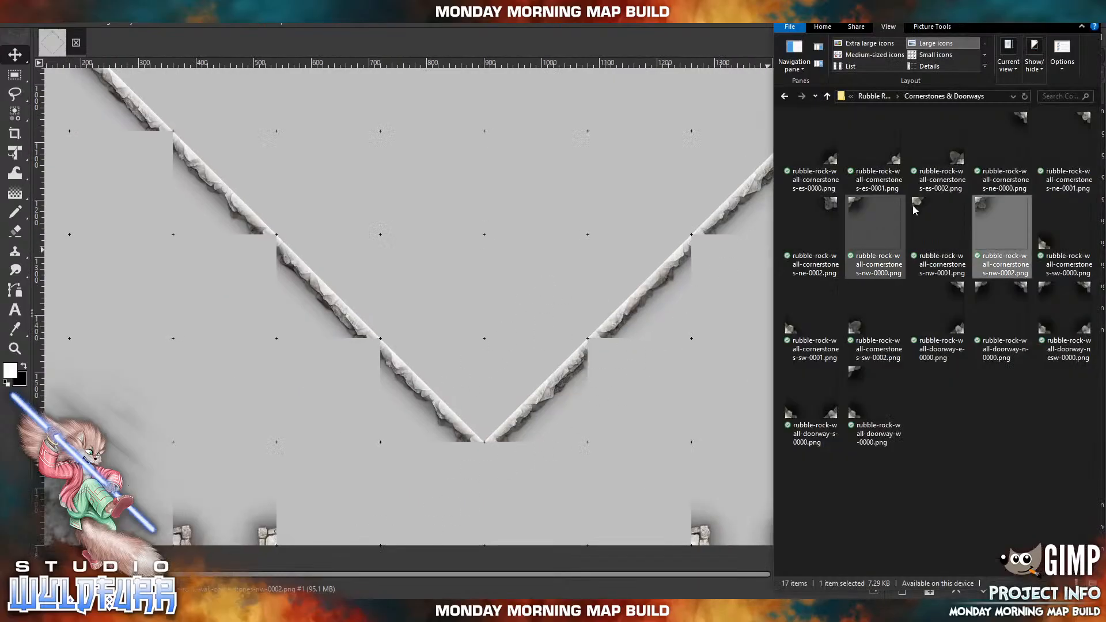
left_click_drag(917, 210, 900, 214)
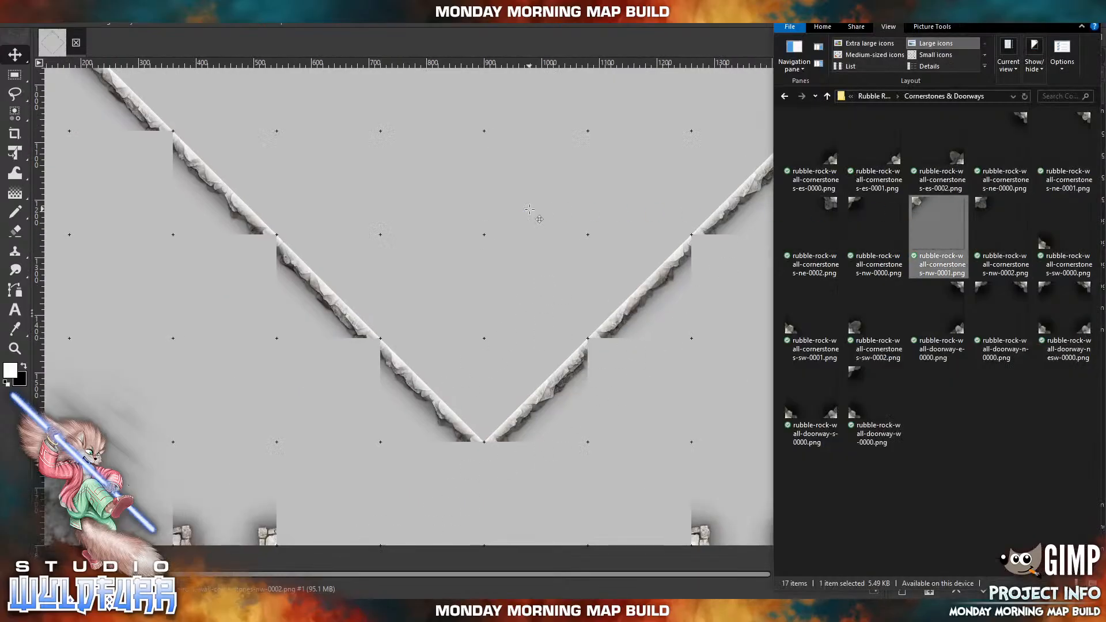
left_click_drag(455, 277, 739, 256)
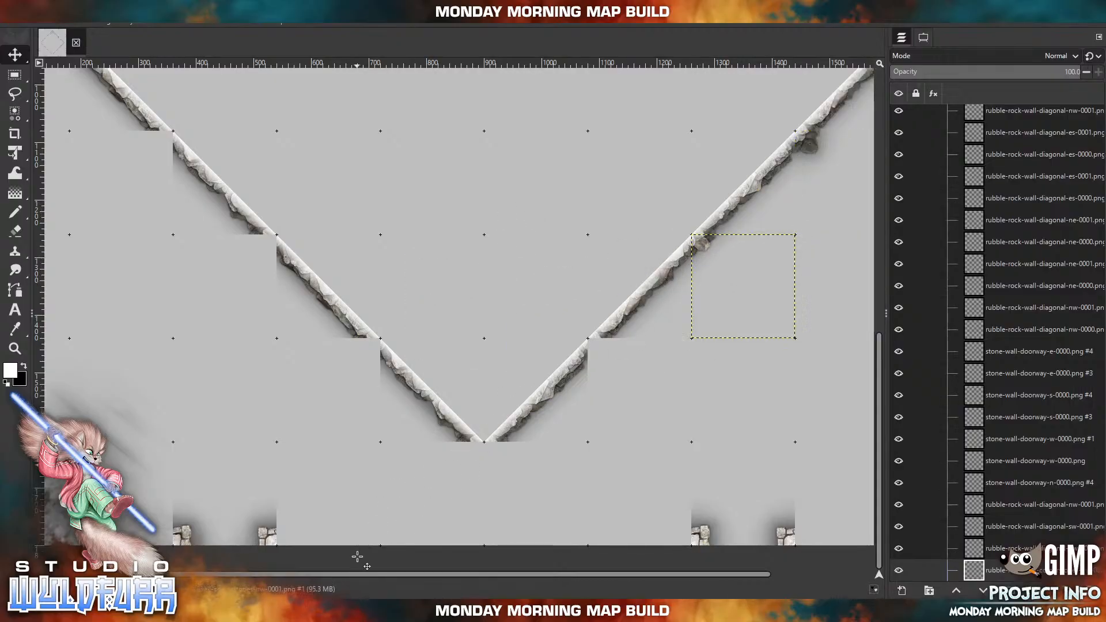
left_click(334, 610)
left_click_drag(988, 205, 417, 242)
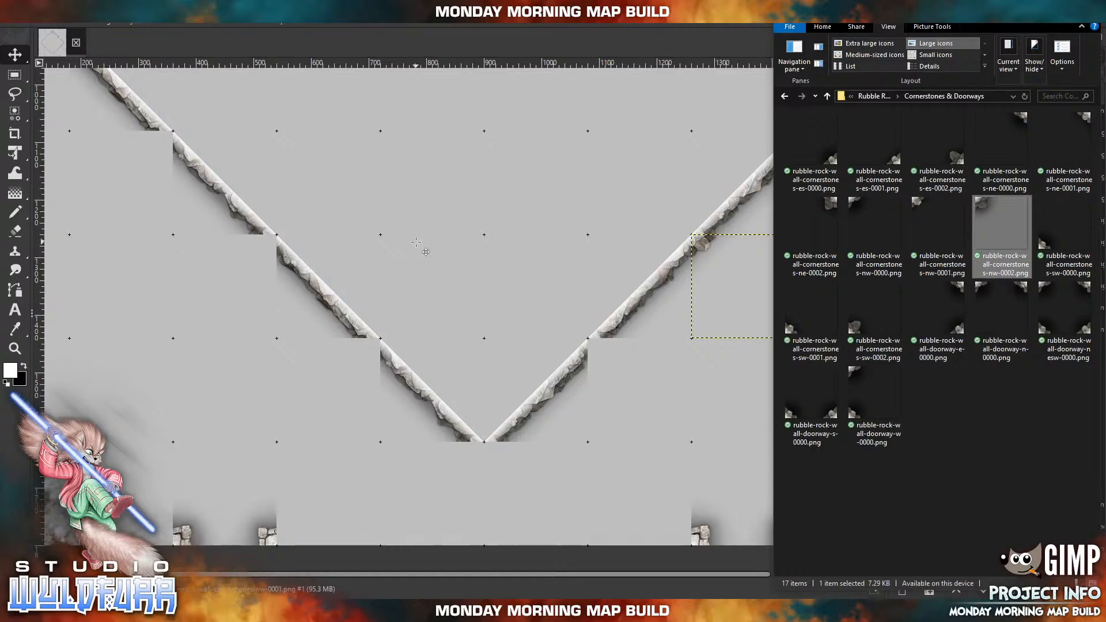
left_click_drag(417, 273, 597, 358)
Cap the diamond's south point with rubble-rock-wall-cornerstones-nw-0001.png in the square southeast of it and rubble-rock-wall-cornerstones-ne-0002.png in the square southwest of it.
key("alt+Tab")
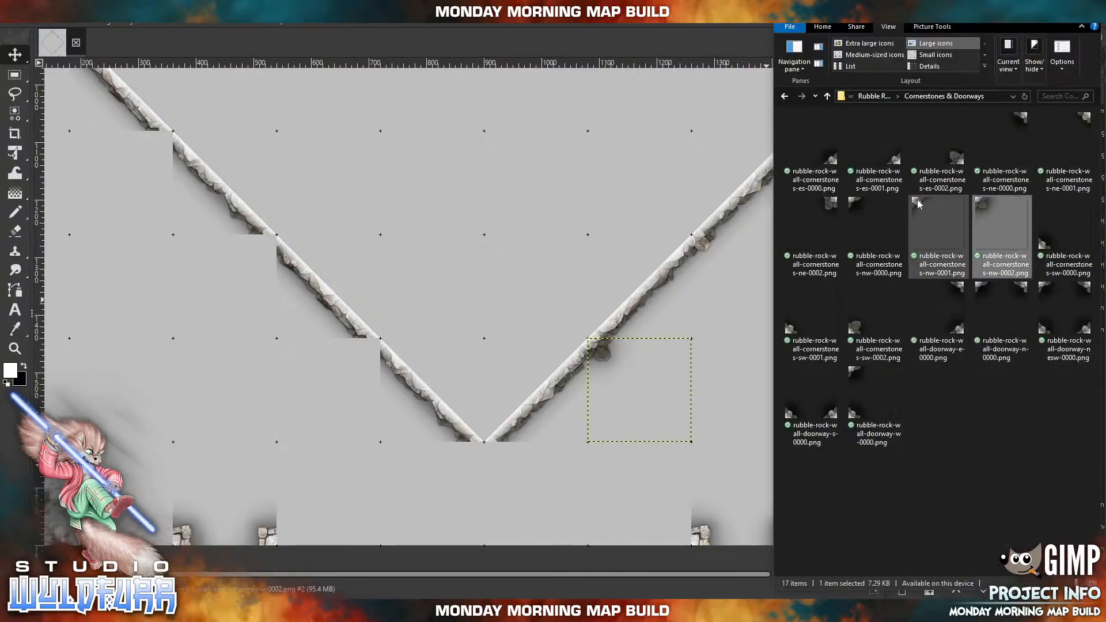
left_click_drag(923, 204, 460, 293)
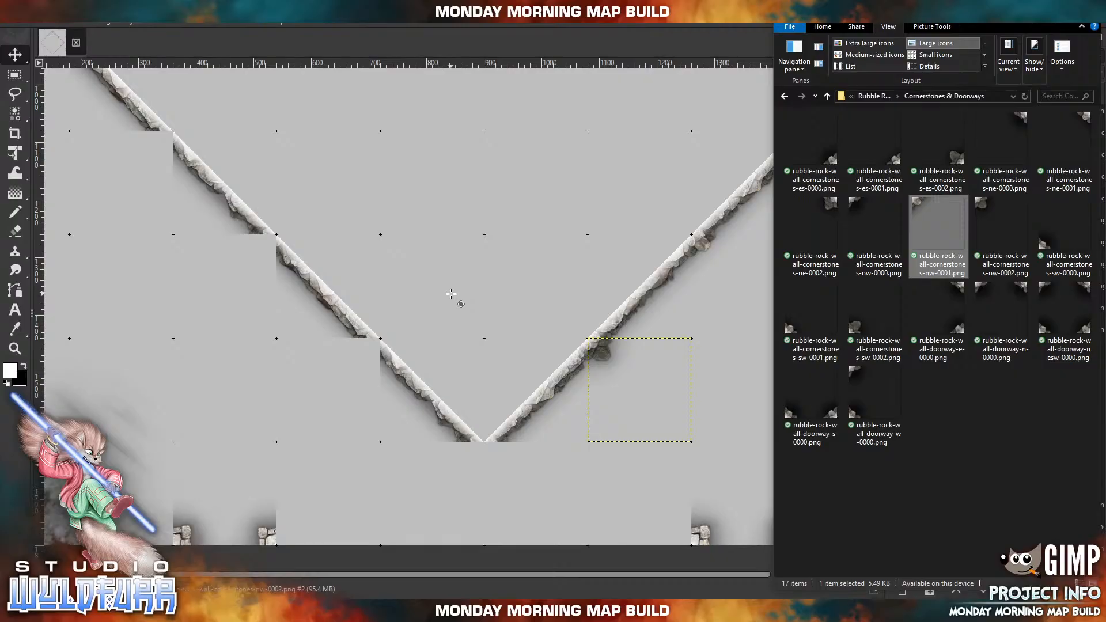
left_click_drag(420, 265, 497, 453)
key("alt+Tab")
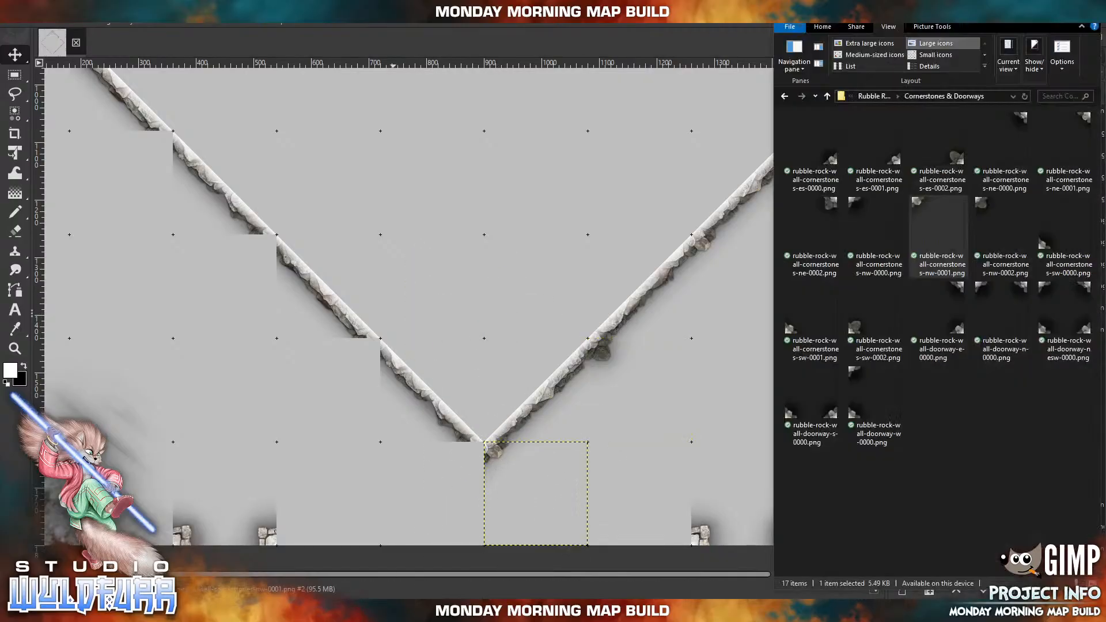
left_click_drag(833, 204, 561, 204)
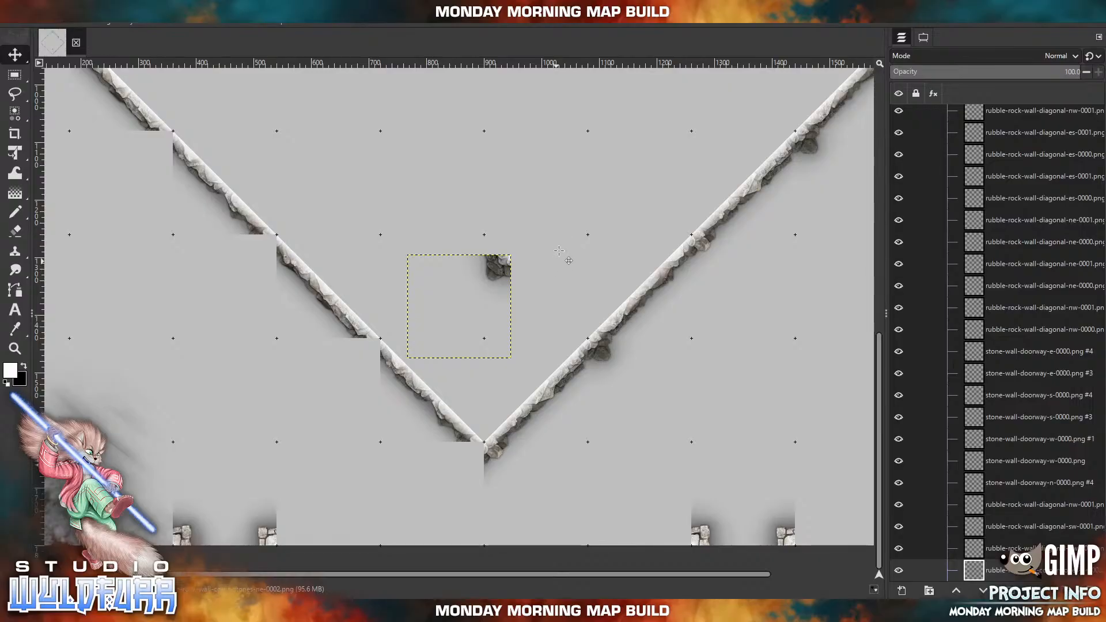
left_click_drag(504, 268, 477, 455)
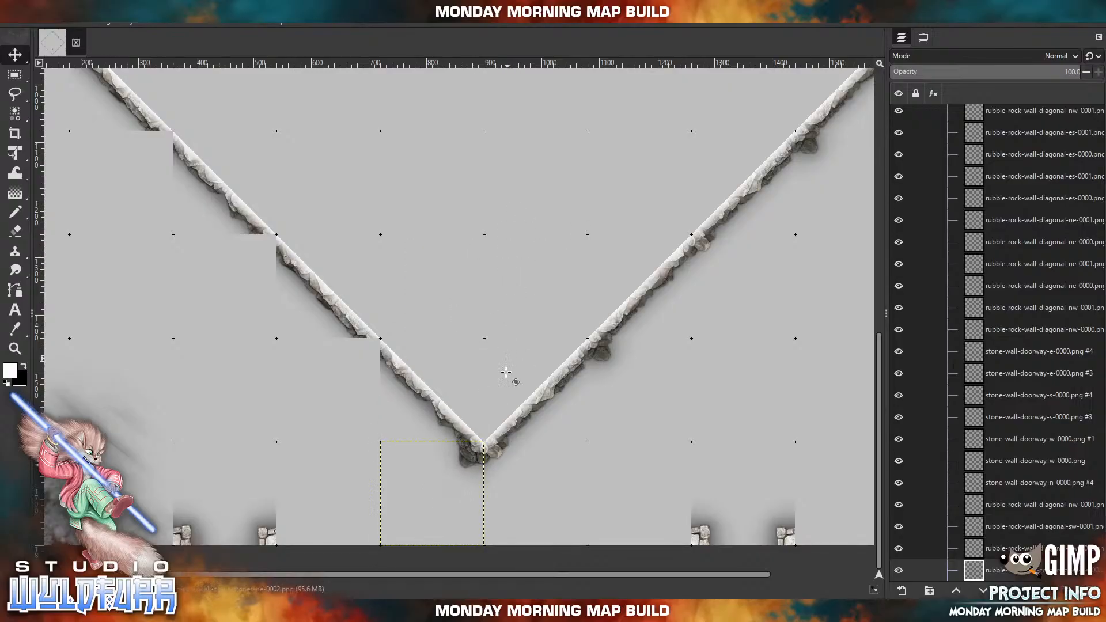
Cap the southwest wall's middle joint with rubble-rock-wall-cornerstones-ne-0002.png and the joint nearest the south point with rubble-rock-wall-cornerstones-ne-0001.png, in the squares outside the wall.
left_click_drag(452, 271, 529, 298)
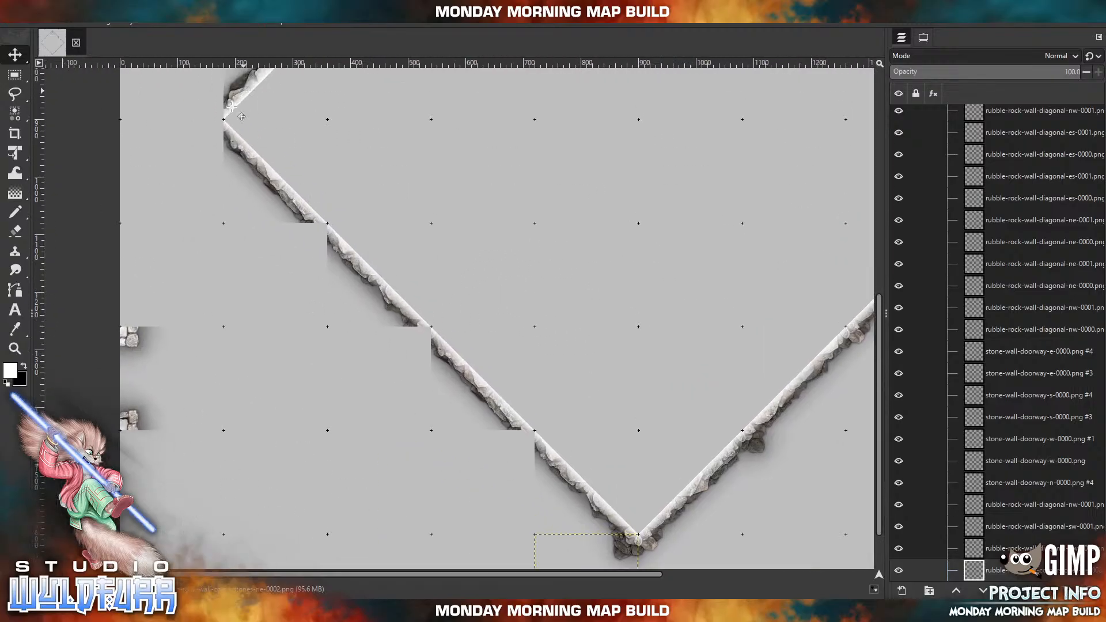
left_click(372, 611)
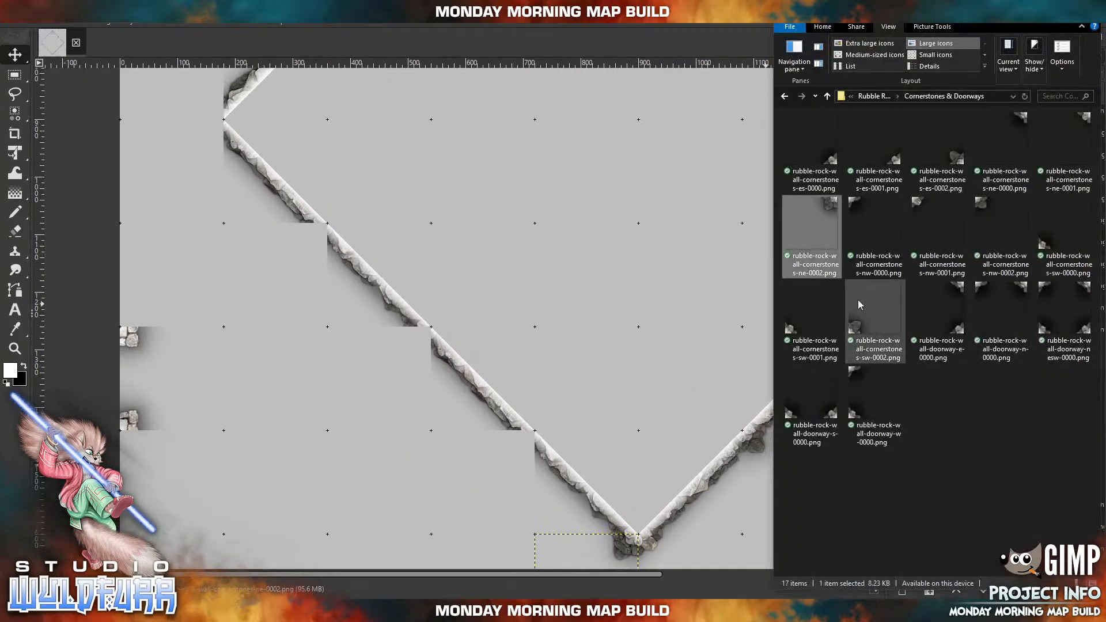
left_click_drag(827, 215, 472, 324)
left_click_drag(524, 284, 407, 344)
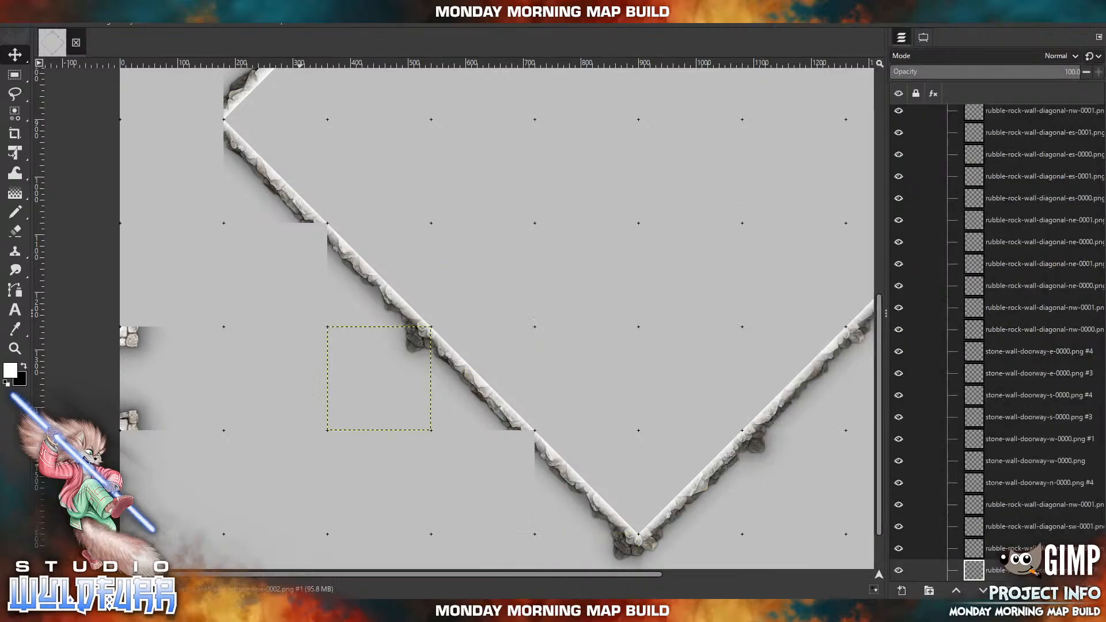
key("alt+Tab")
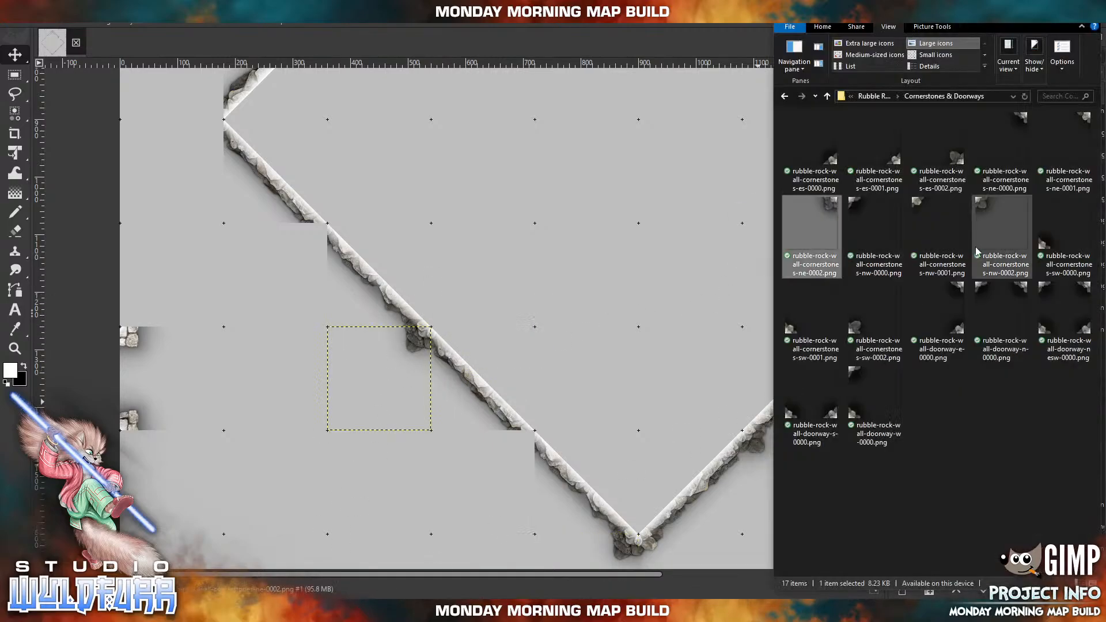
left_click(1070, 123)
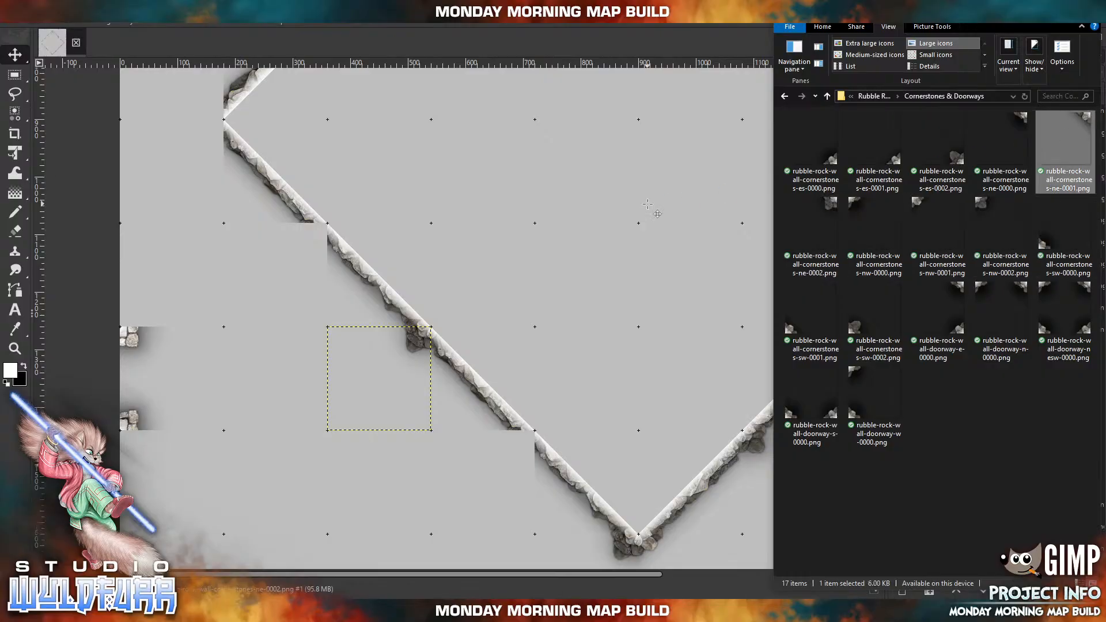
left_click_drag(647, 204, 591, 255)
left_click_drag(537, 278, 519, 442)
Import rubble-rock-wall-cornerstones-ne-0000.png and place it outside the southwest wall, over the joint nearest the west point.
key("alt+Tab")
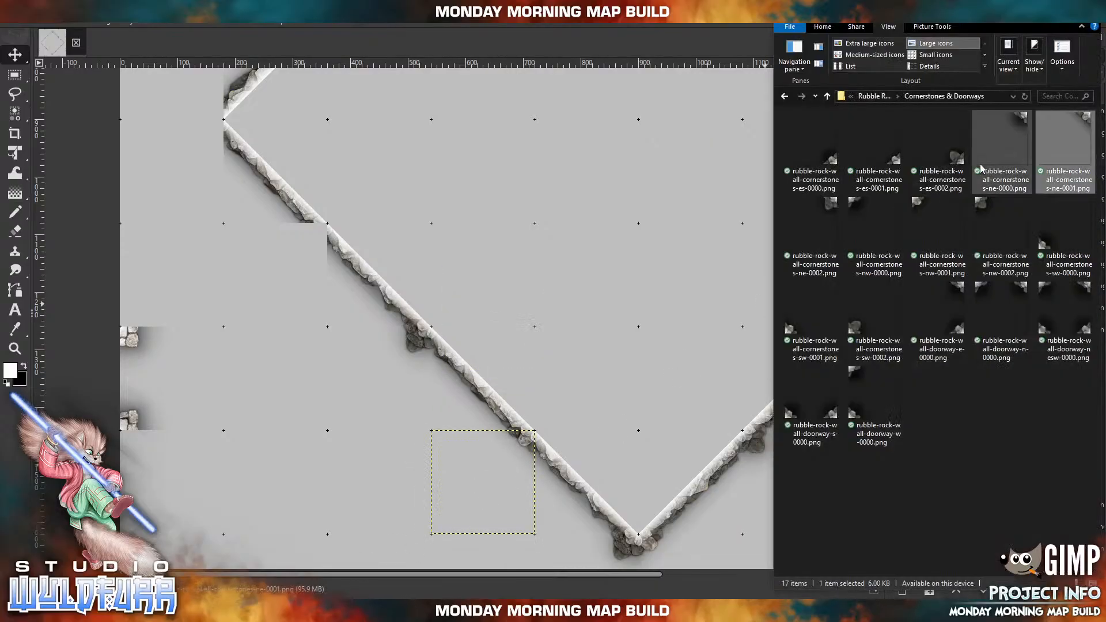
left_click(1004, 126)
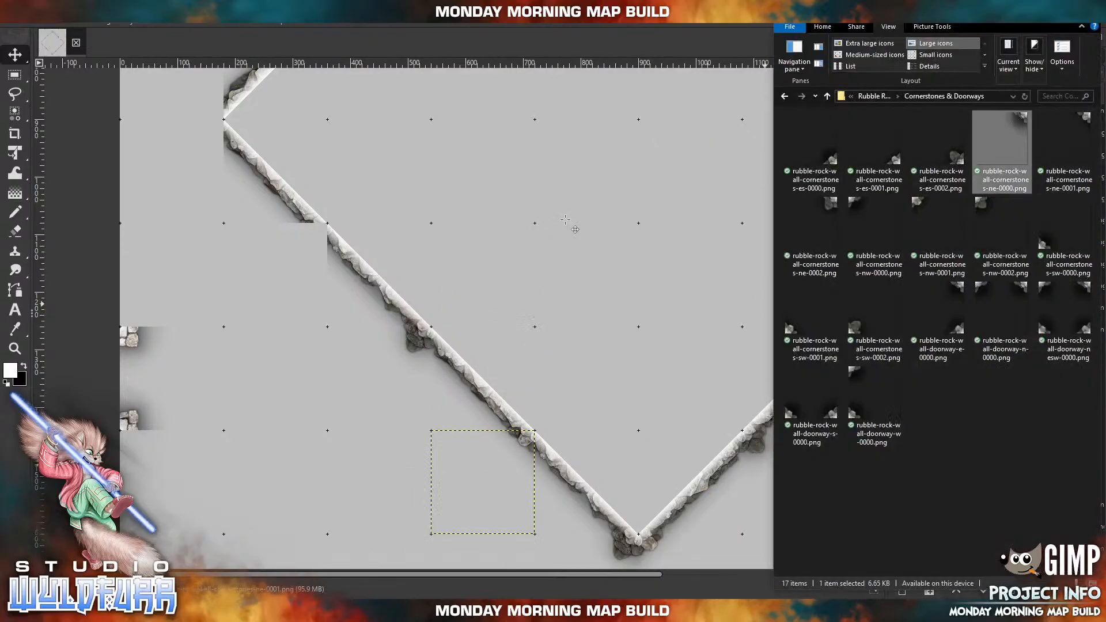
left_click_drag(566, 219, 565, 223)
left_click_drag(542, 278, 320, 234)
Cap the diamond's west point with rubble-rock-wall-cornerstones-es-0001.png in the square northwest of it and rubble-rock-wall-cornerstones-ne-0000.png in the square southwest of it.
left_click_drag(376, 206, 566, 344)
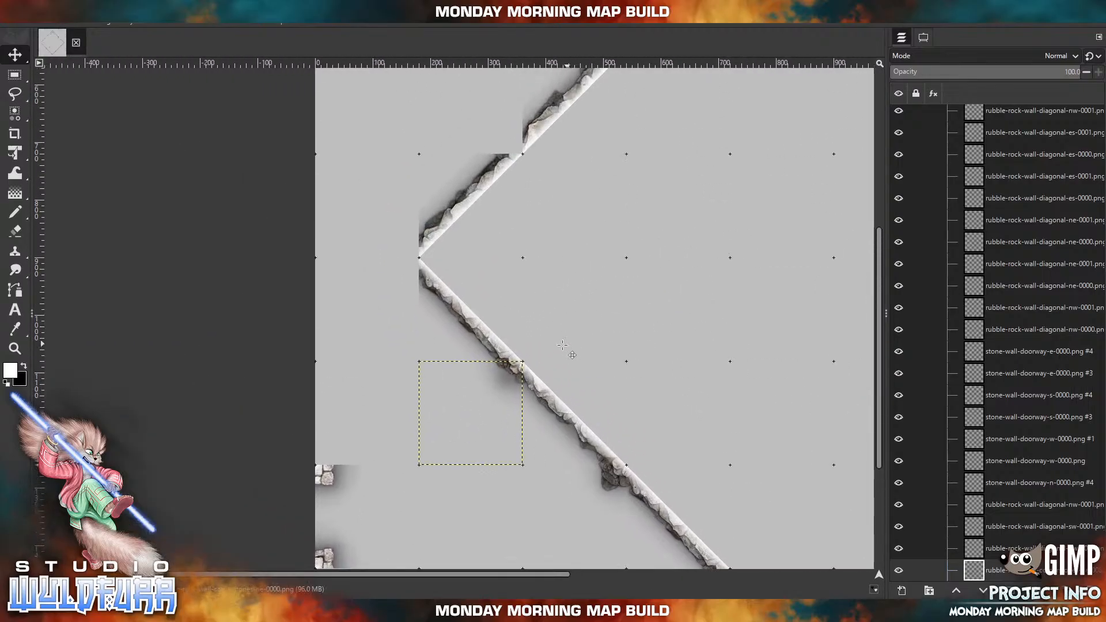
left_click(351, 611)
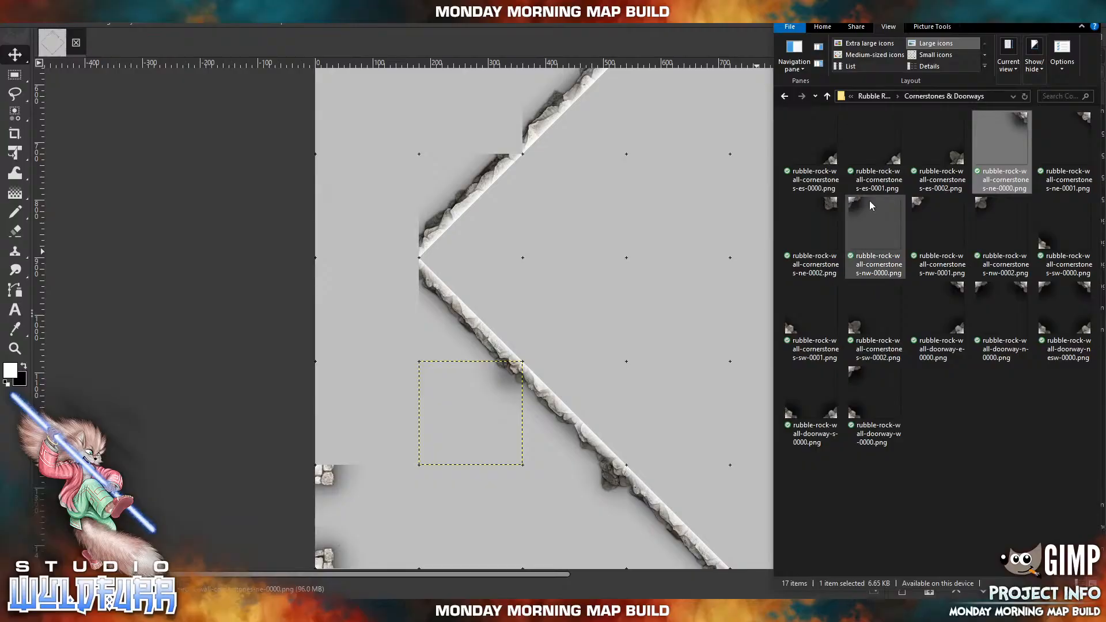
left_click_drag(896, 164, 574, 217)
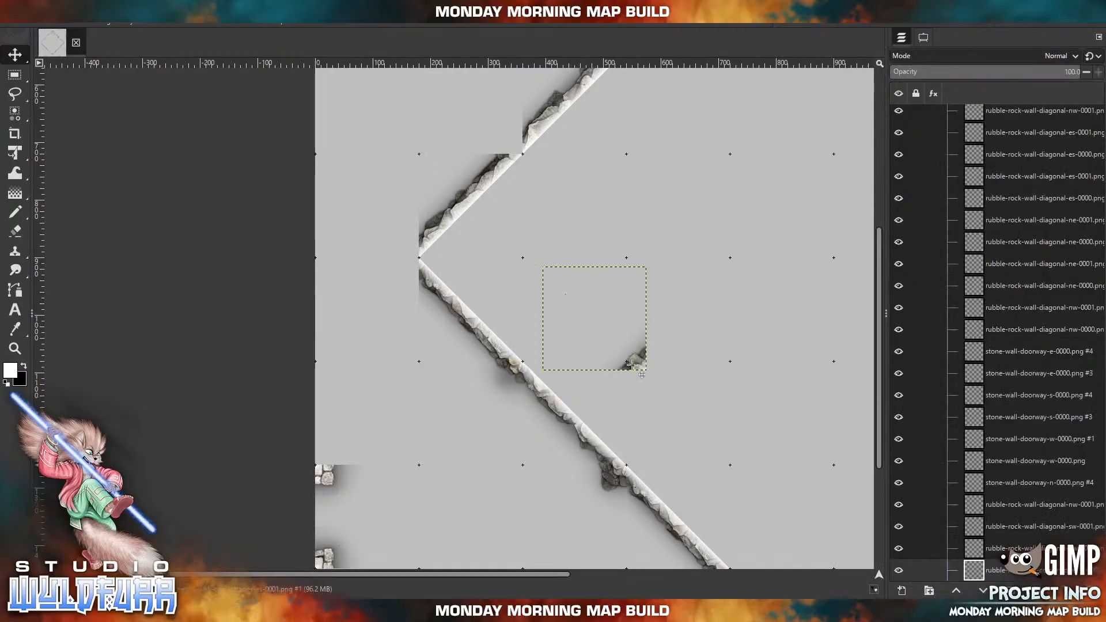
left_click_drag(634, 370, 406, 254)
key("alt+Tab")
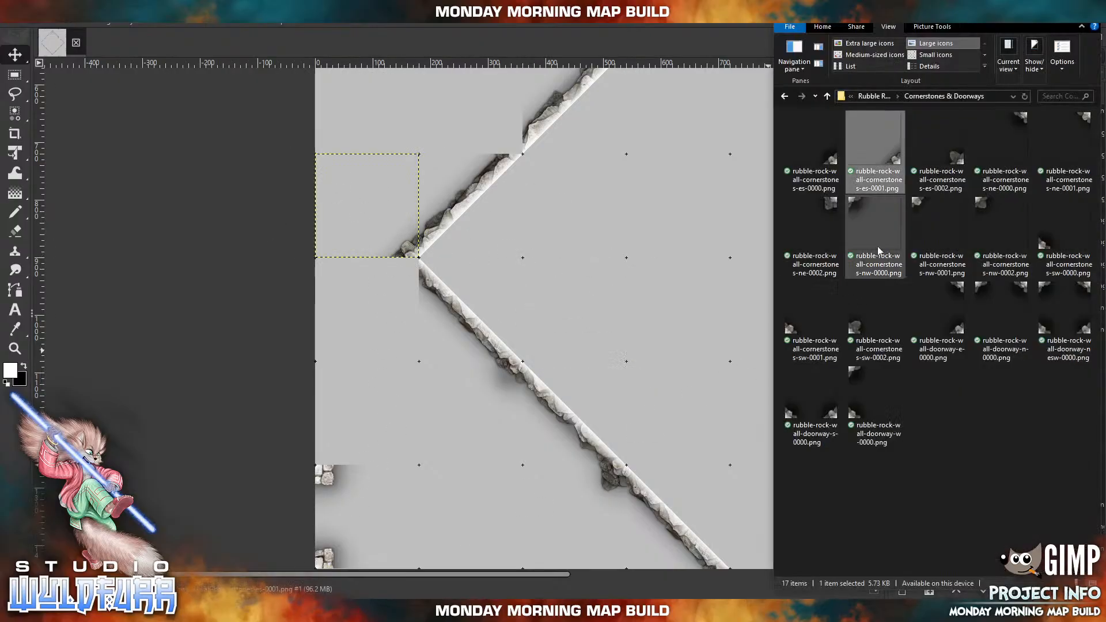
left_click_drag(1024, 131, 571, 265)
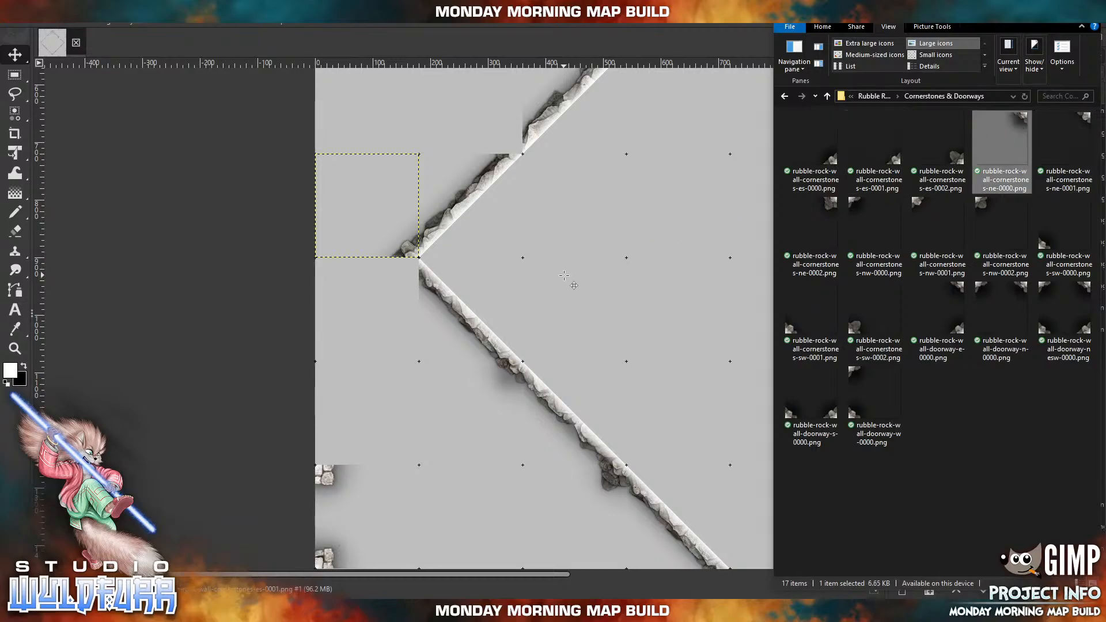
left_click(566, 276)
left_click_drag(639, 278, 414, 269)
Cap the northwest wall's middle joint with rubble-rock-wall-cornerstones-es-0001.png and the joint nearest the west point with rubble-rock-wall-cornerstones-es-0002.png, in the squares outside the wall.
left_click_drag(621, 248, 432, 390)
left_click_drag(546, 234, 584, 346)
left_click_drag(373, 352, 501, 316)
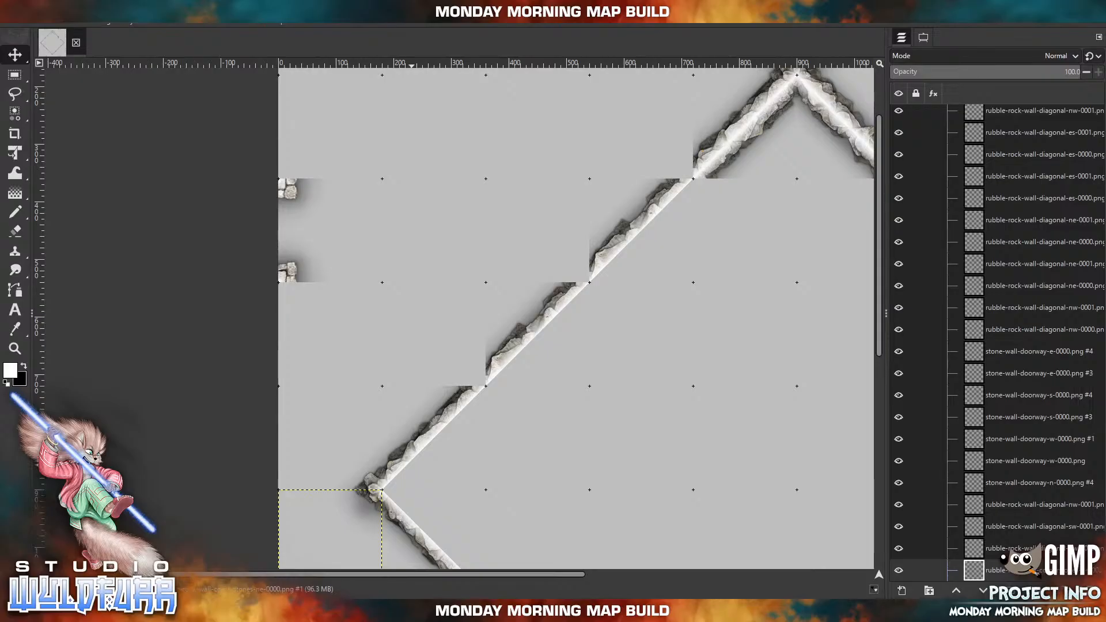
key("alt+Tab")
left_click_drag(900, 162, 523, 128)
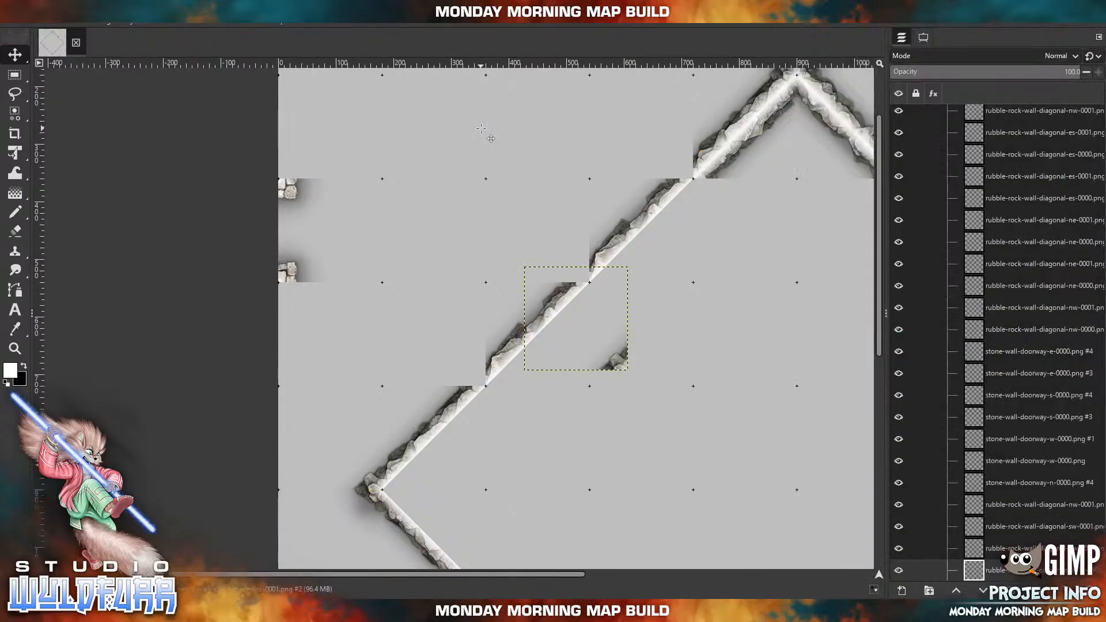
left_click_drag(616, 368, 577, 281)
left_click(300, 611)
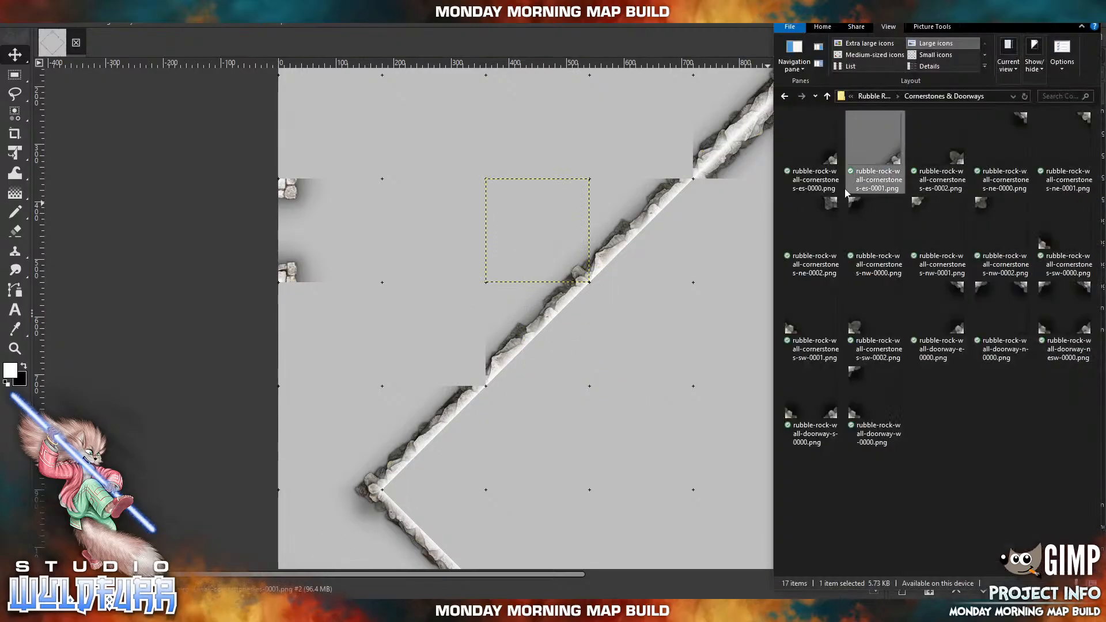
left_click_drag(960, 159, 482, 202)
left_click_drag(613, 359, 471, 376)
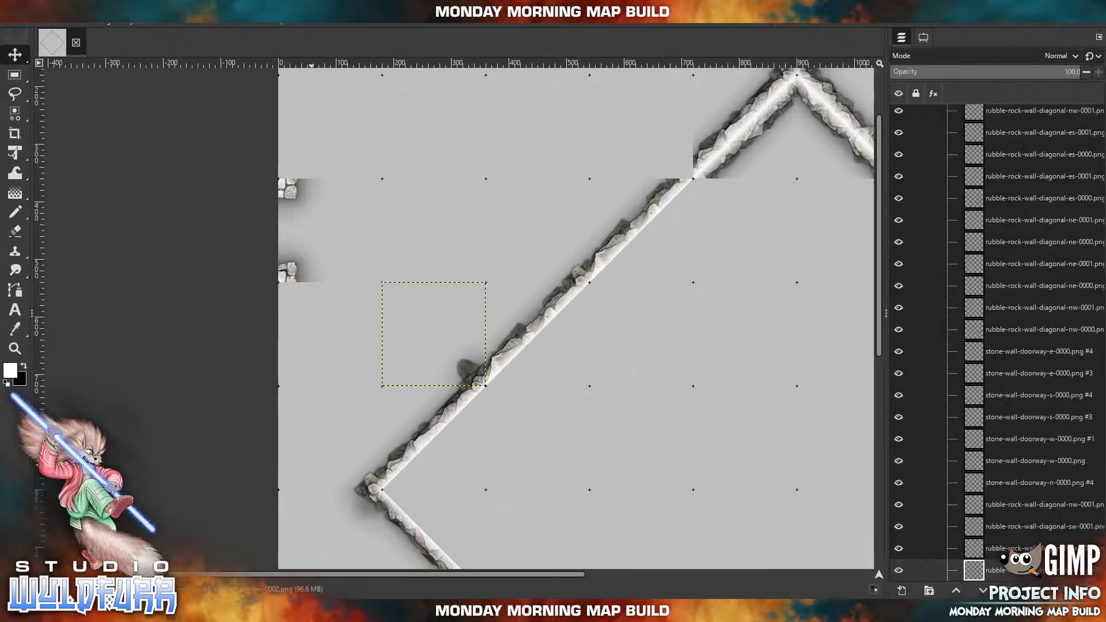
Import rubble-rock-wall-cornerstones-es-0000.png and place it outside the northwest wall, over the joint nearest the north point.
left_click(300, 610)
left_click_drag(833, 157, 557, 120)
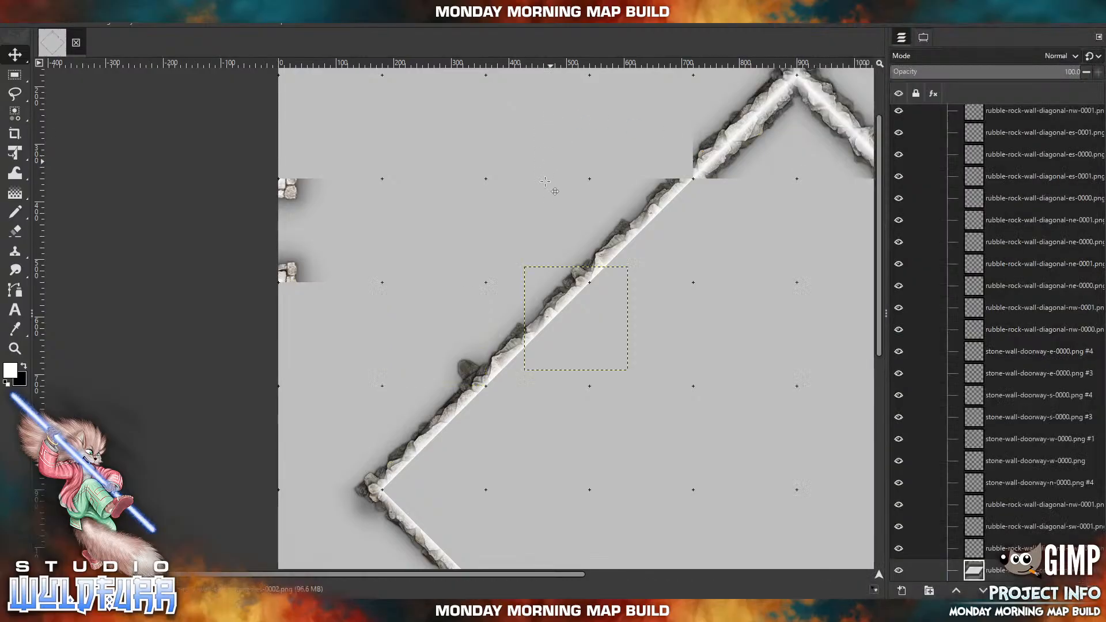
left_click_drag(622, 357, 685, 172)
Examine the diamond room's walls, points and northeast gap for joints that still lack cornerstones.
left_click_drag(791, 243, 396, 159)
left_click_drag(393, 397, 721, 123)
left_click_drag(620, 284, 568, 486)
left_click_drag(669, 194, 657, 422)
left_click_drag(549, 370, 277, 88)
left_click_drag(516, 290, 601, 351)
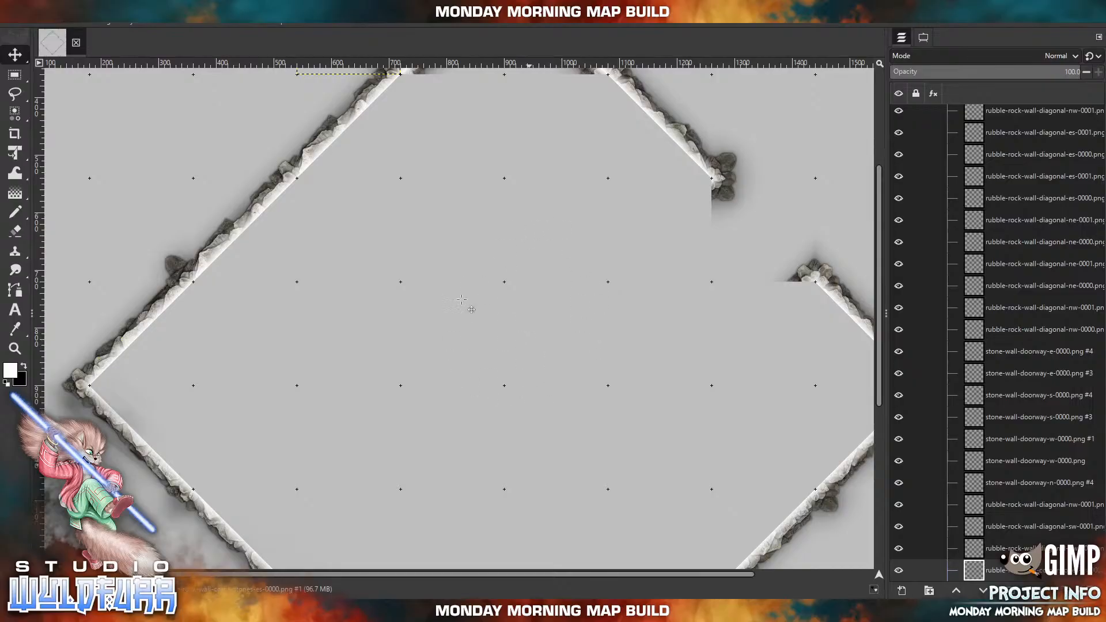
left_click_drag(477, 240, 436, 342)
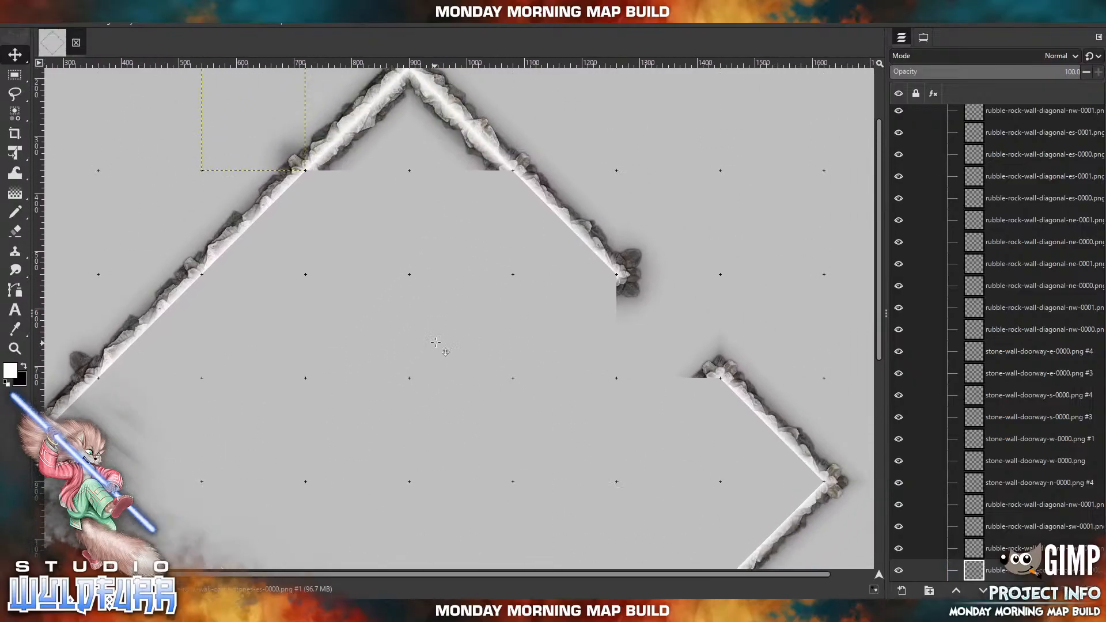
Import rubble-rock-wall-diagonal-es-0000.png from the Diagonal Walls folder and place it in the square southwest of the upper end of the northeast wall's gap.
key("alt+Tab")
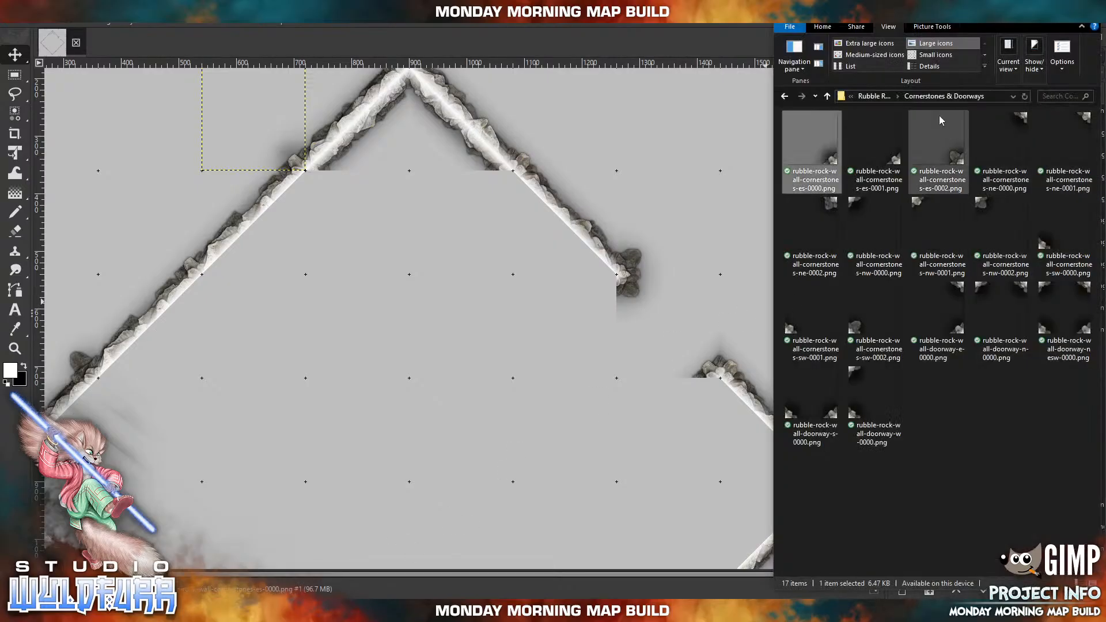
left_click(873, 96)
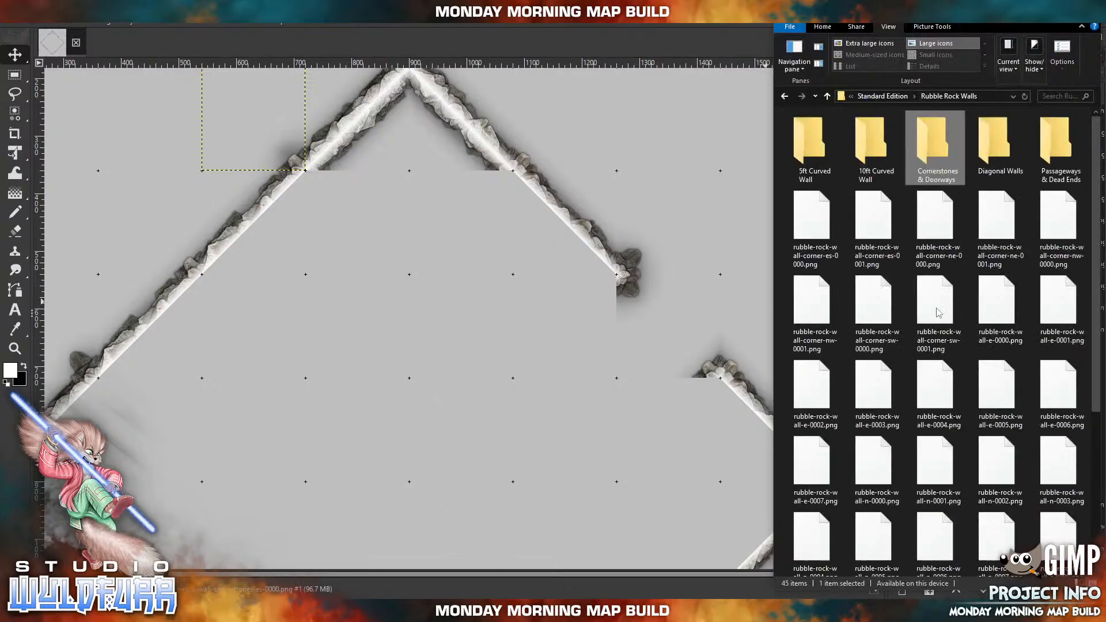
left_click(1002, 145)
key("Return")
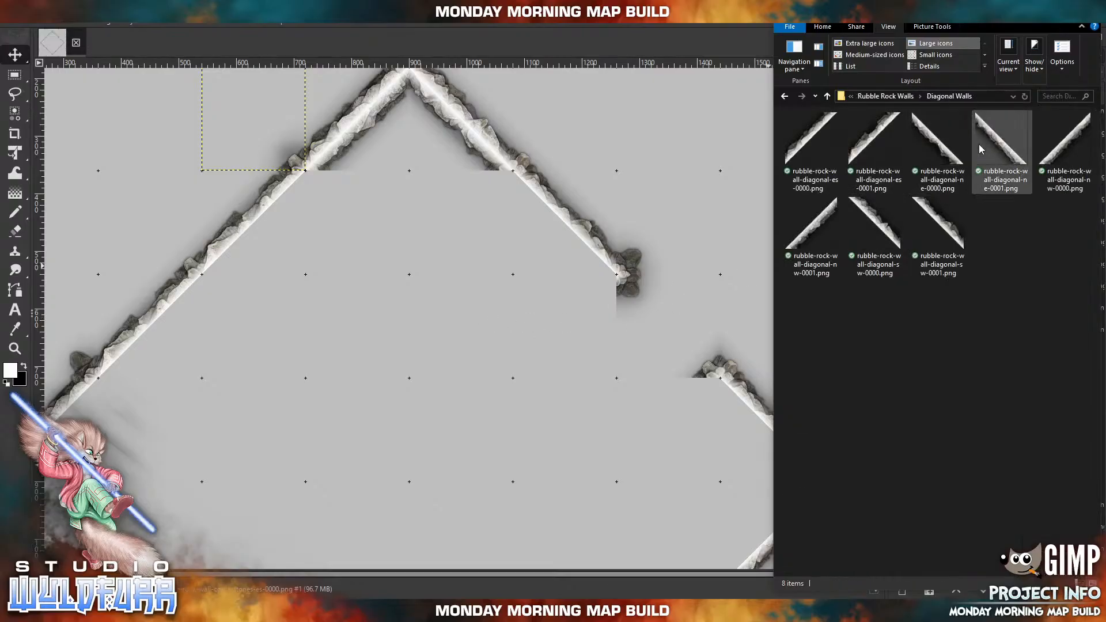
left_click(784, 161)
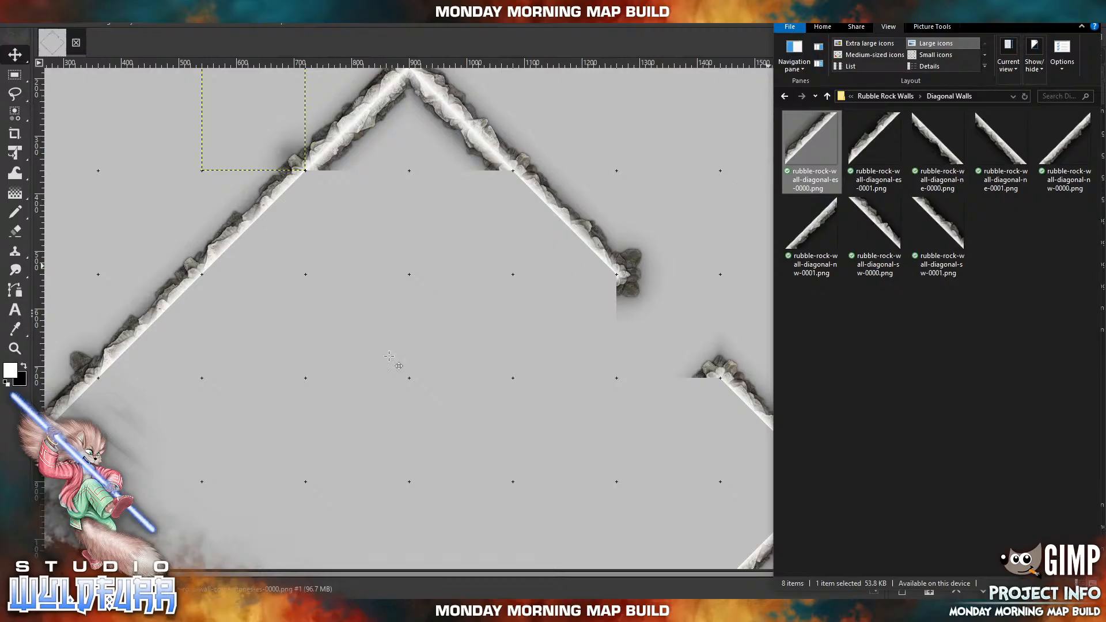
left_click_drag(389, 356, 389, 356)
left_click_drag(456, 321, 562, 323)
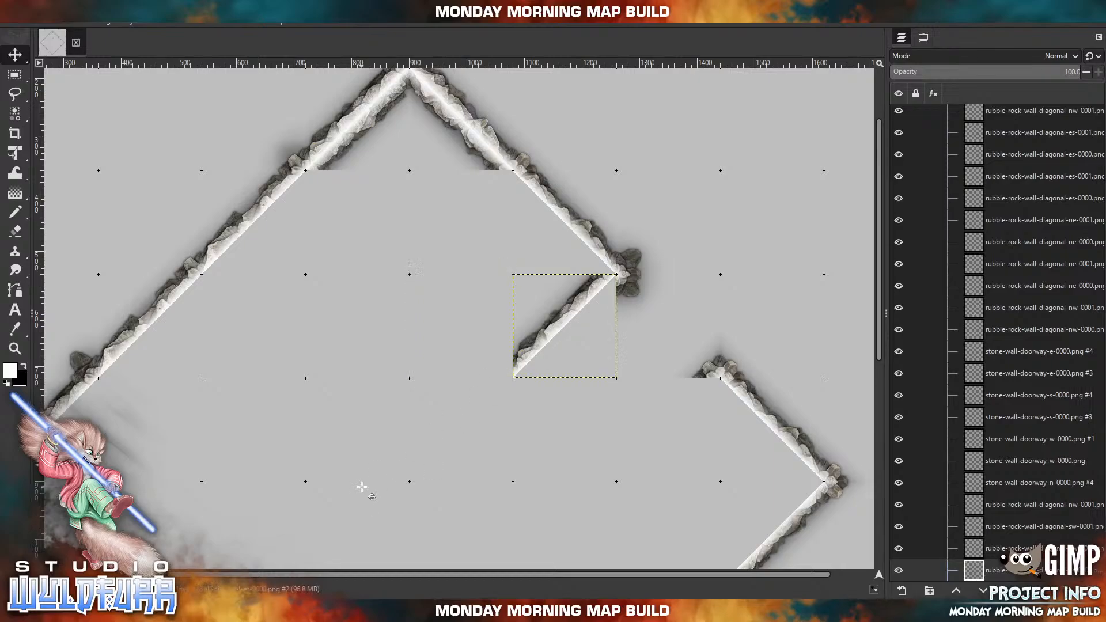
left_click(302, 610)
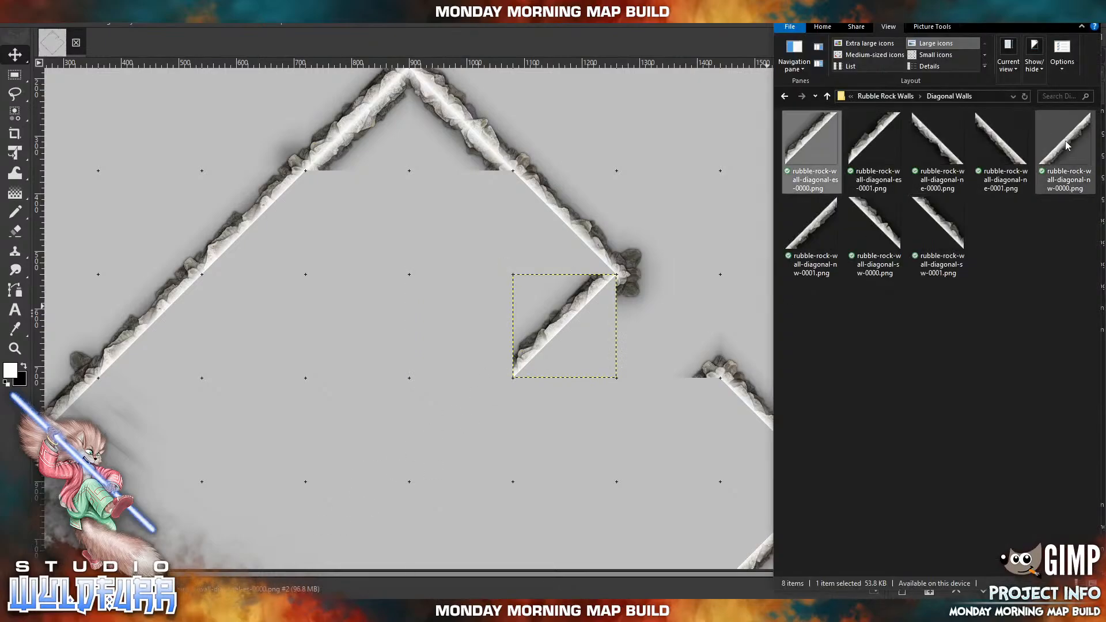
Back the gap's inward wall with rubble-rock-wall-diagonal-nw-0000.png and line the inside of the northeast wall segment beside the east point with rubble-rock-wall-diagonal-ne-0000.png.
left_click_drag(1066, 146, 651, 374)
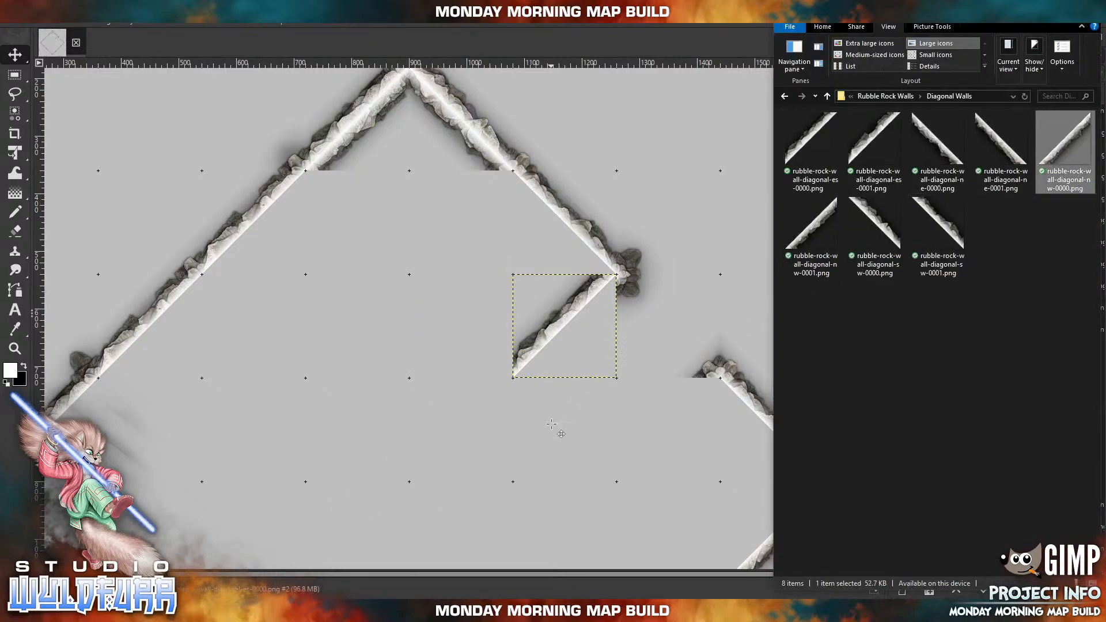
left_click_drag(471, 317, 576, 325)
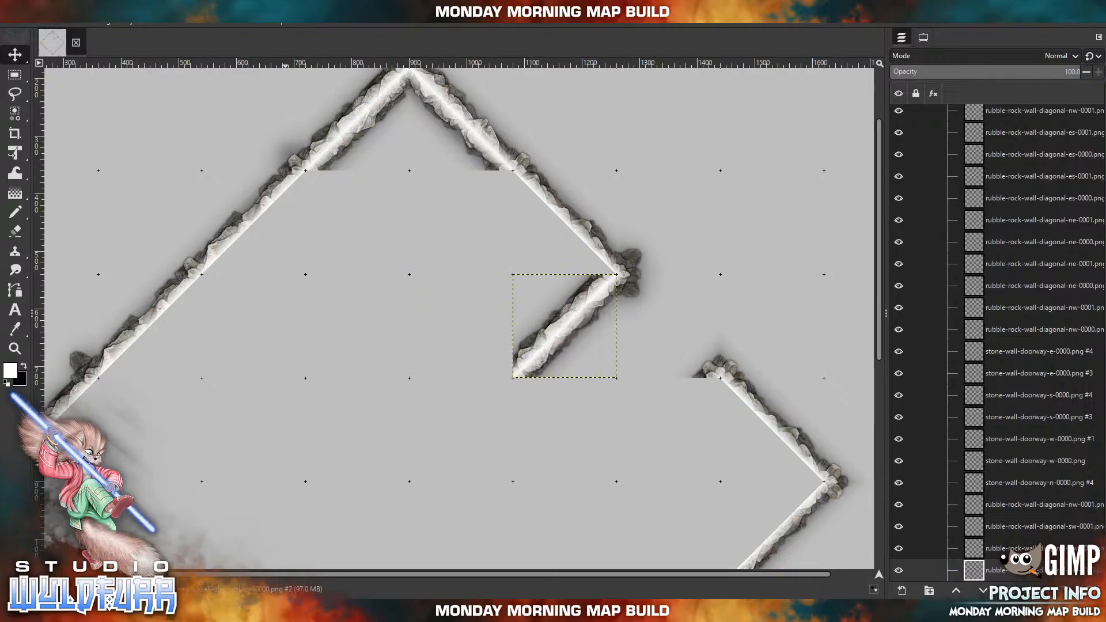
key("alt+Tab")
left_click_drag(940, 149, 444, 294)
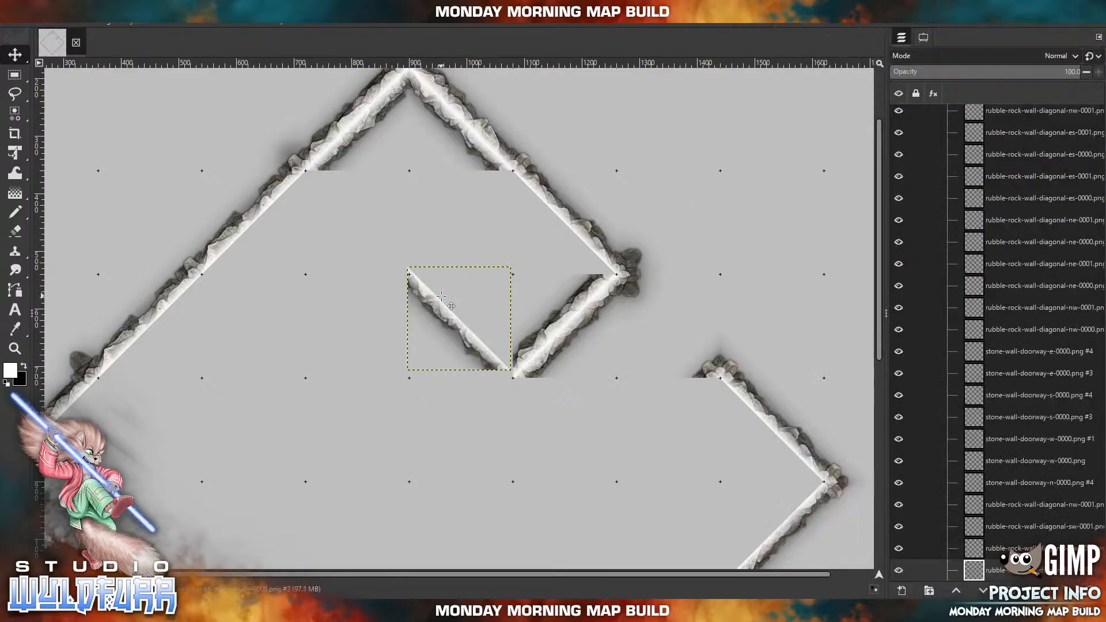
left_click_drag(467, 342, 765, 460)
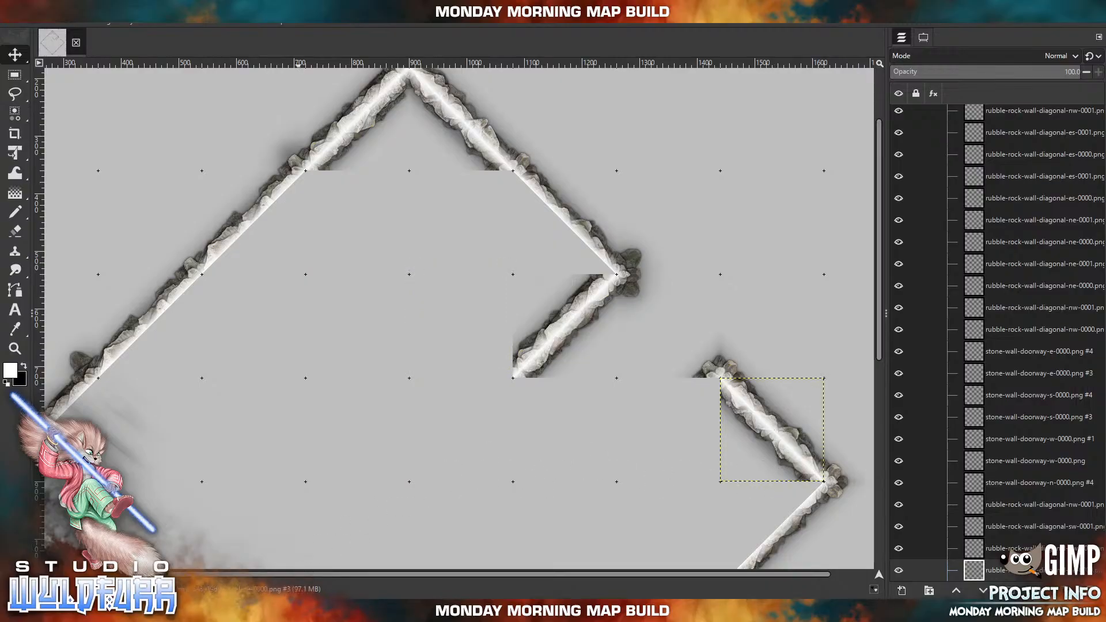
Import rubble-rock-wall-diagonal-ne-0001.png and line the inner side of the northeast wall segment directly above the gap with it.
key("alt+Tab")
left_click_drag(997, 143, 598, 217)
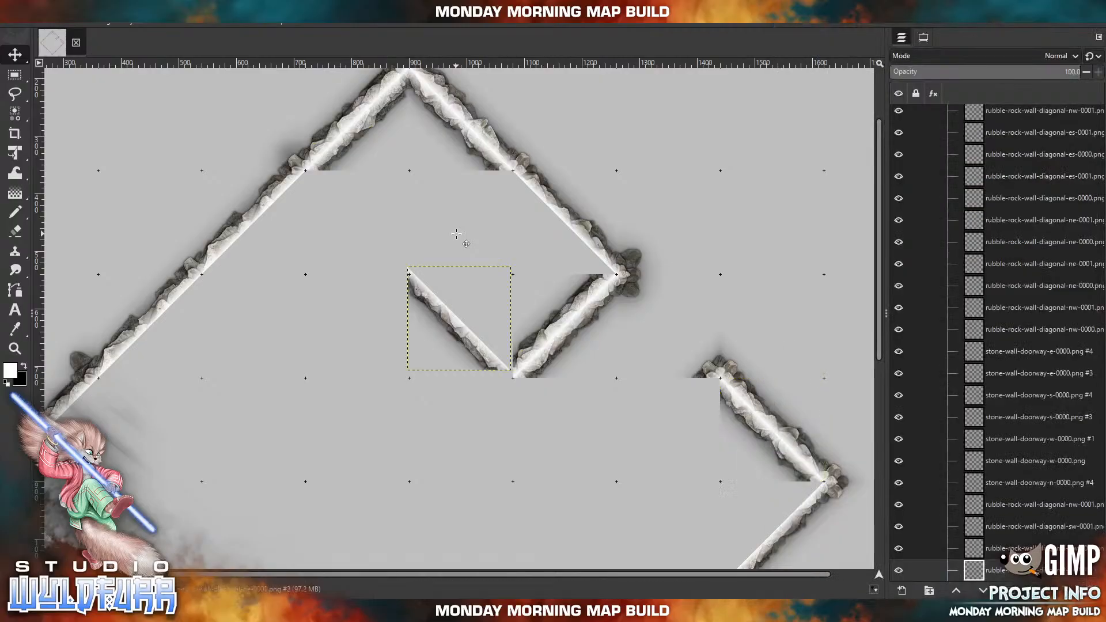
left_click_drag(407, 311, 550, 215)
Import rubble-rock-wall-diagonal-nw-0001.png and place it on the inner side of the northwest wall, just southwest of its middle joint.
left_click_drag(383, 361, 334, 332)
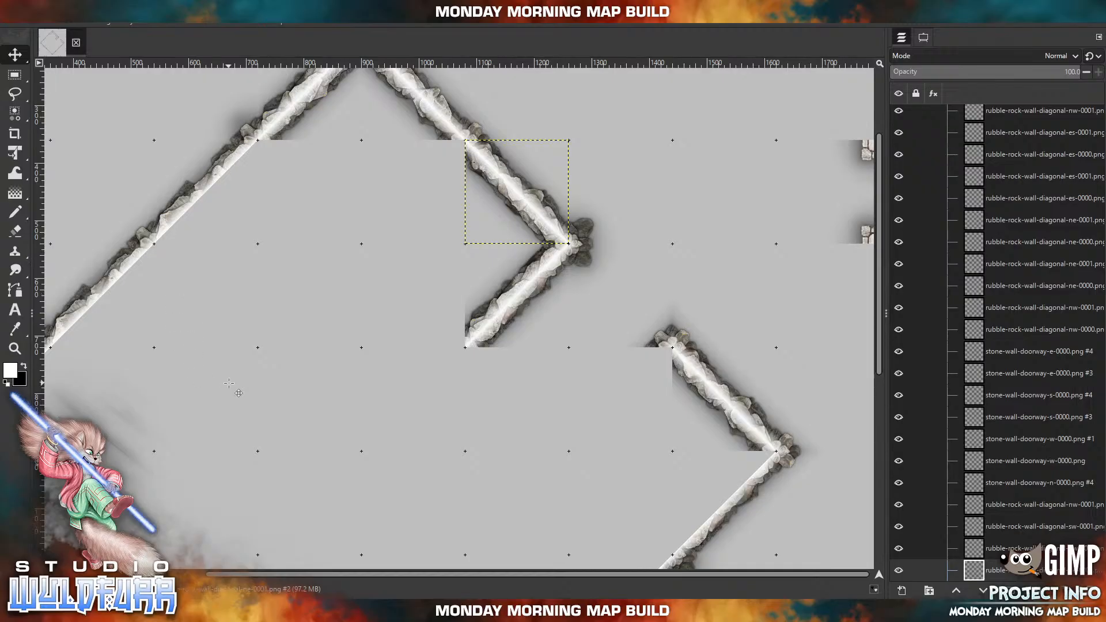
left_click_drag(287, 388, 404, 410)
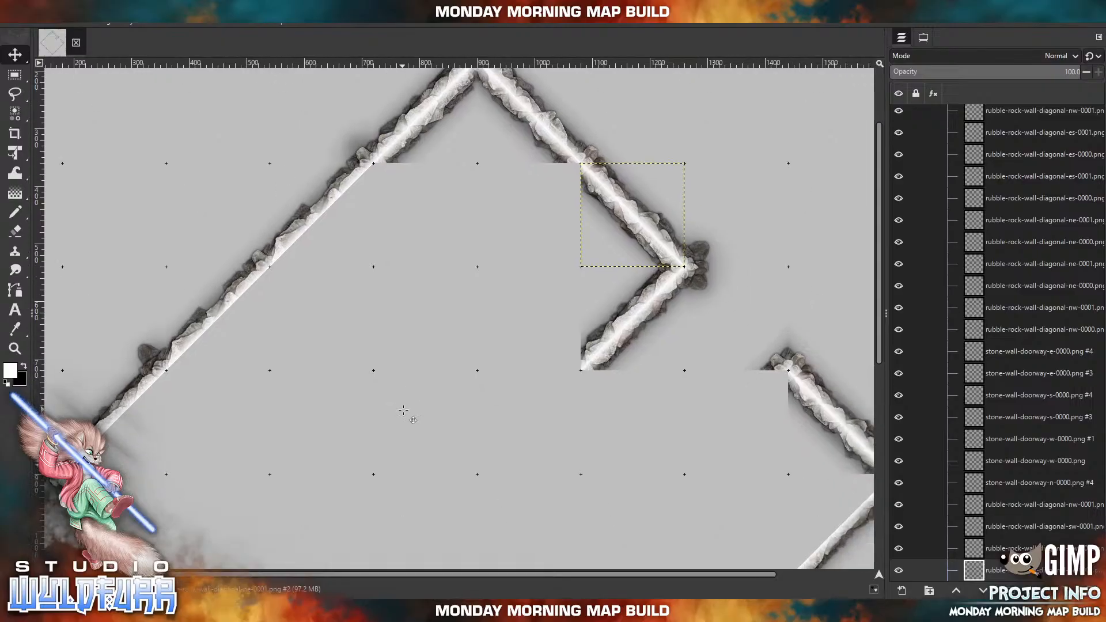
left_click(309, 611)
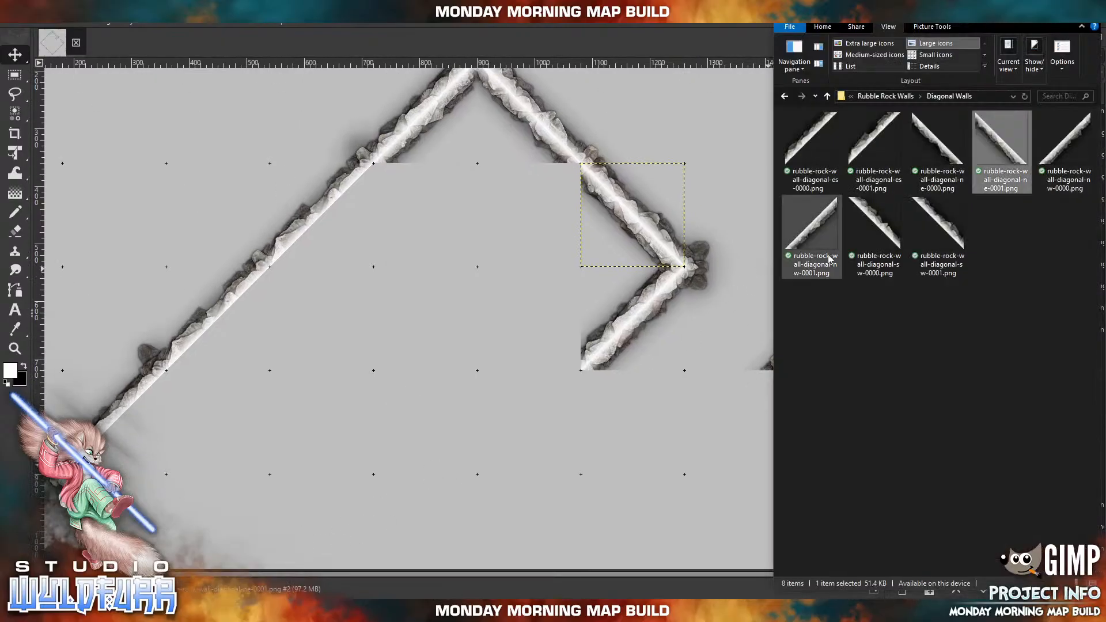
left_click_drag(813, 237, 355, 317)
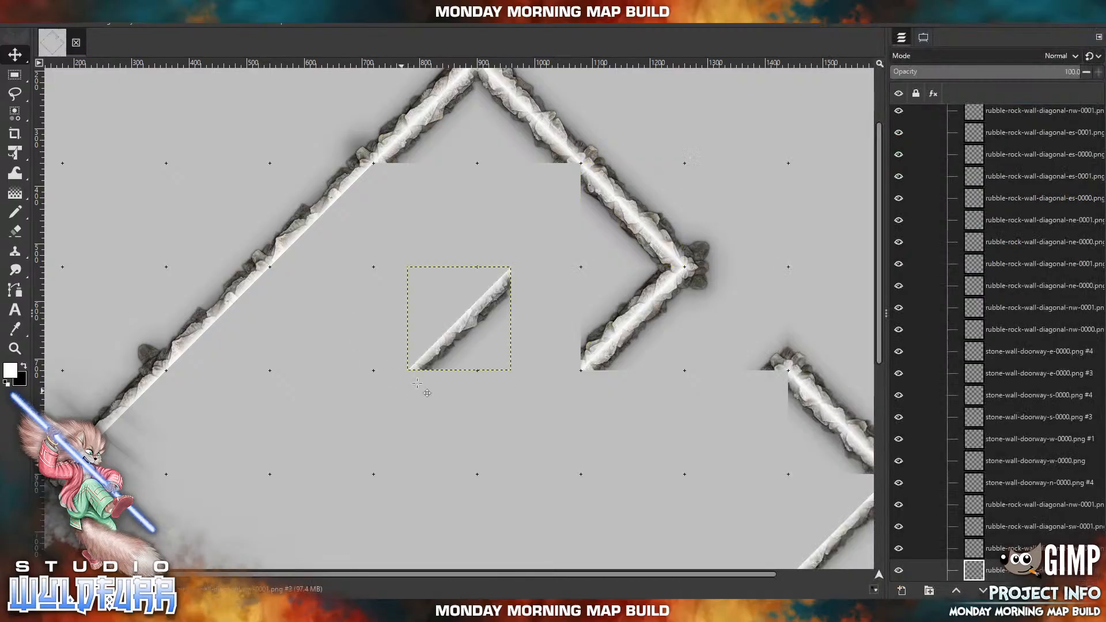
left_click_drag(447, 310, 223, 327)
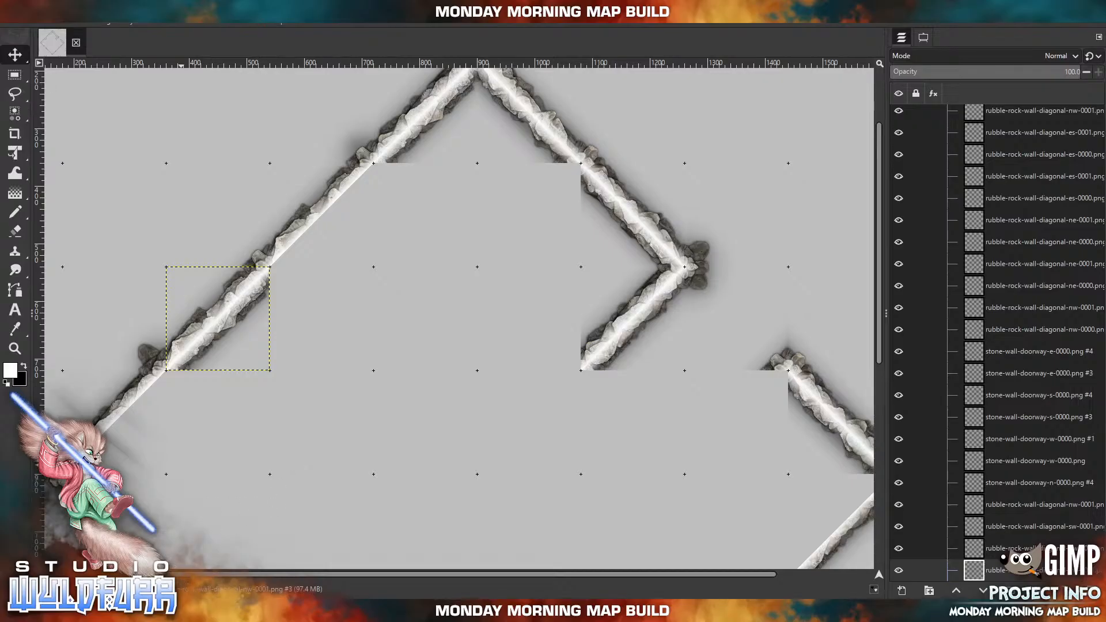
Build a one-square interior wall running southeast from the northwest wall's middle joint, using rubble-rock-wall-diagonal-sw-0000.png and rubble-rock-wall-diagonal-ne-0001.png in the same square.
left_click(182, 612)
left_click_drag(887, 232, 417, 302)
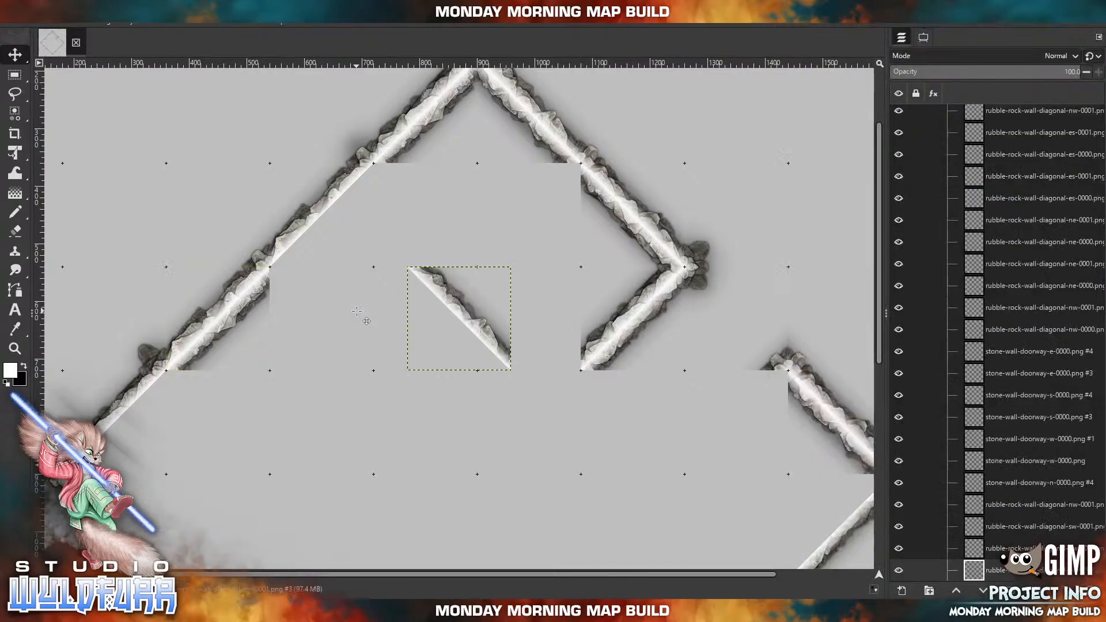
left_click_drag(475, 314, 324, 314)
left_click(260, 610)
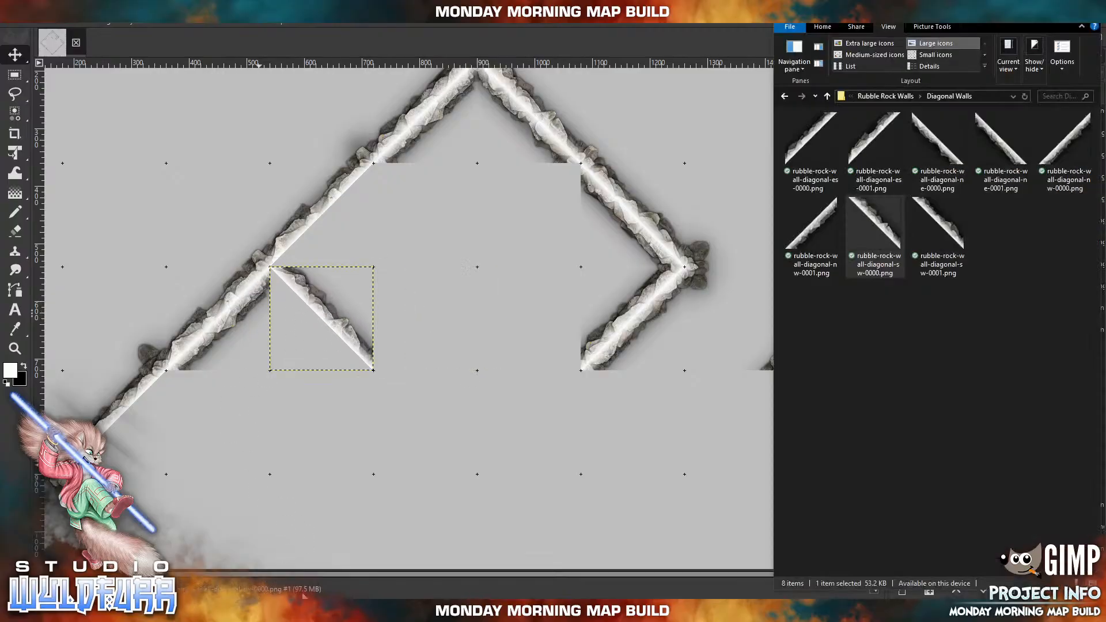
left_click(1016, 150)
left_click_drag(1016, 150, 361, 364)
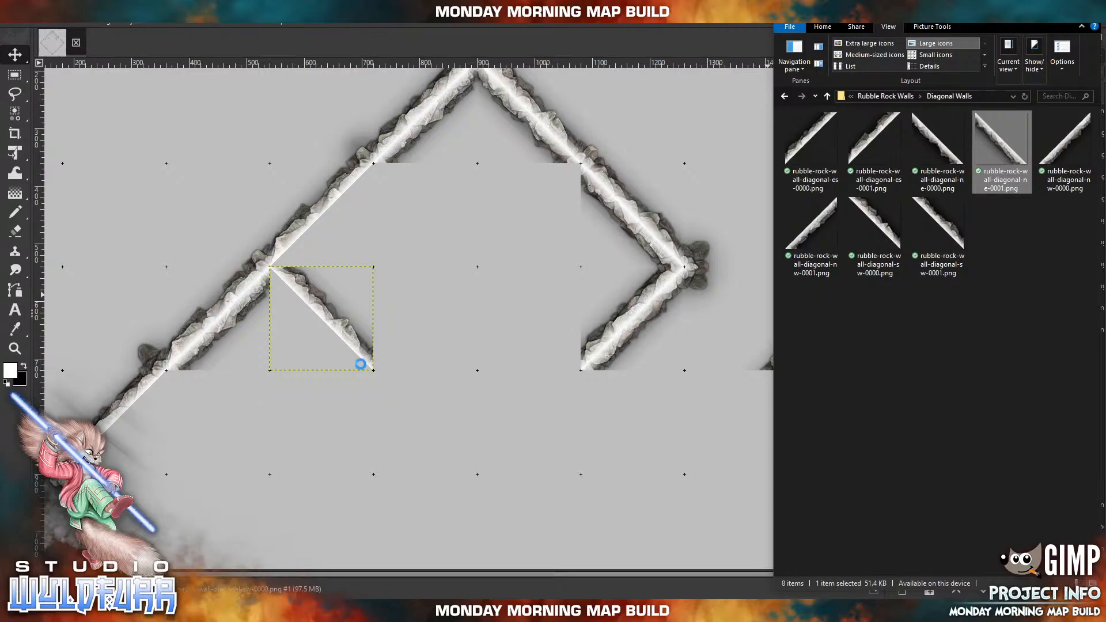
left_click(383, 346)
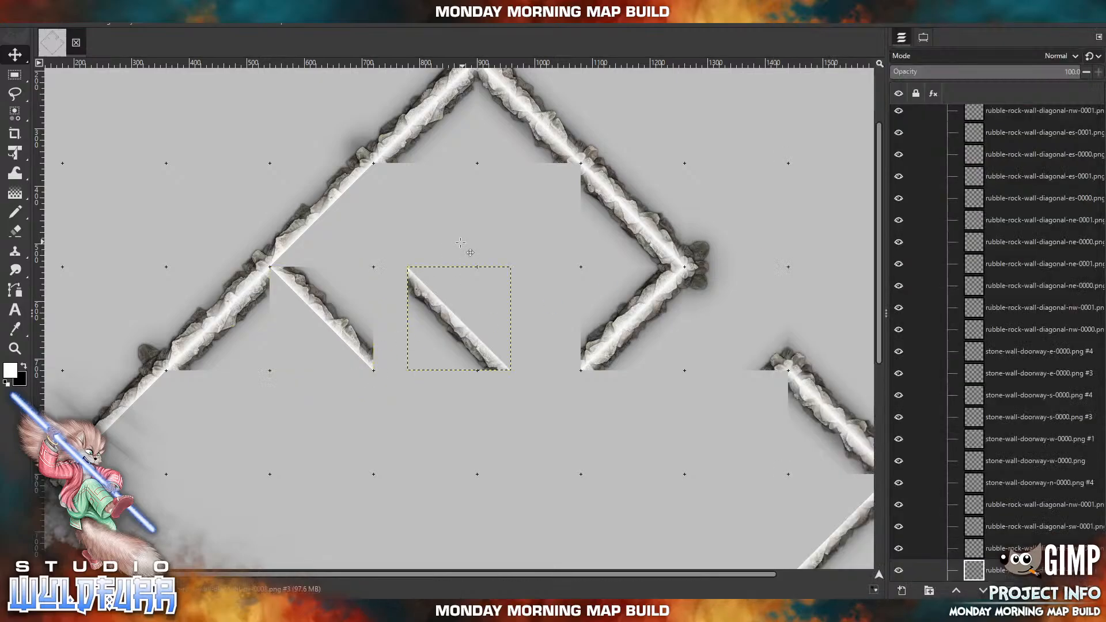
left_click_drag(479, 348, 341, 319)
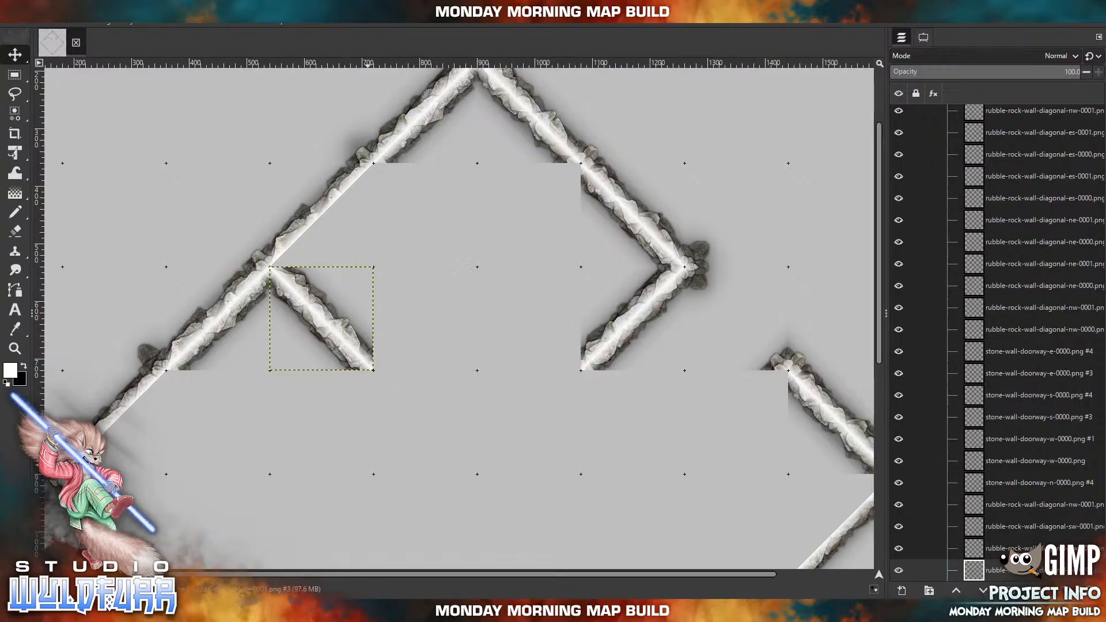
Extend the gap's inward wall one square southwest with rubble-rock-wall-diagonal-nw-0000.png and rubble-rock-wall-diagonal-es-0001.png placed back to back.
left_click(280, 609)
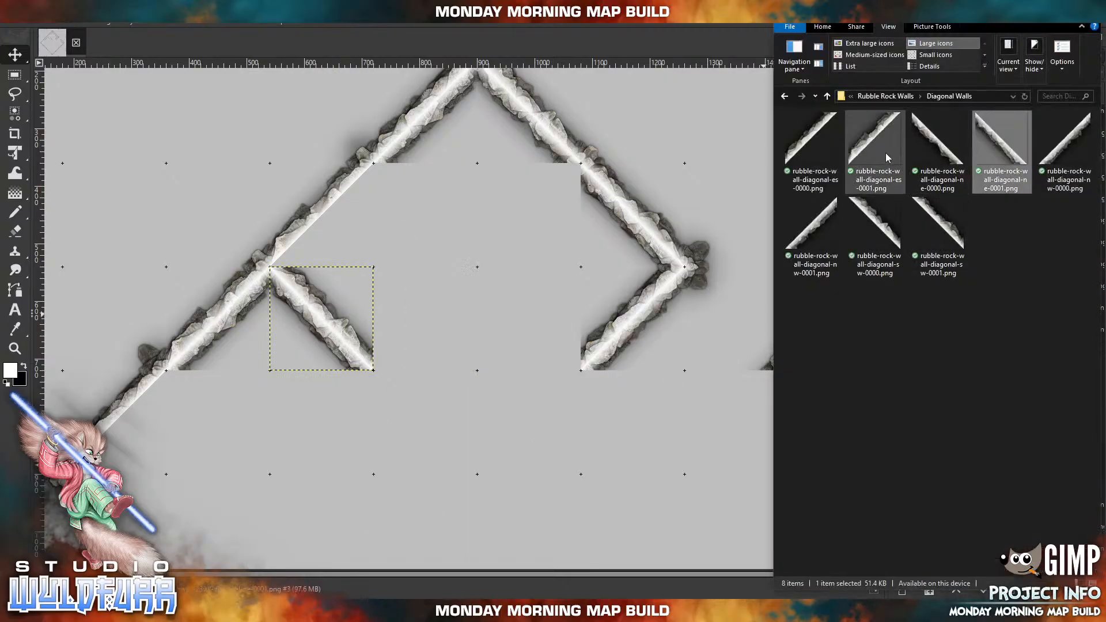
left_click_drag(1066, 138, 464, 360)
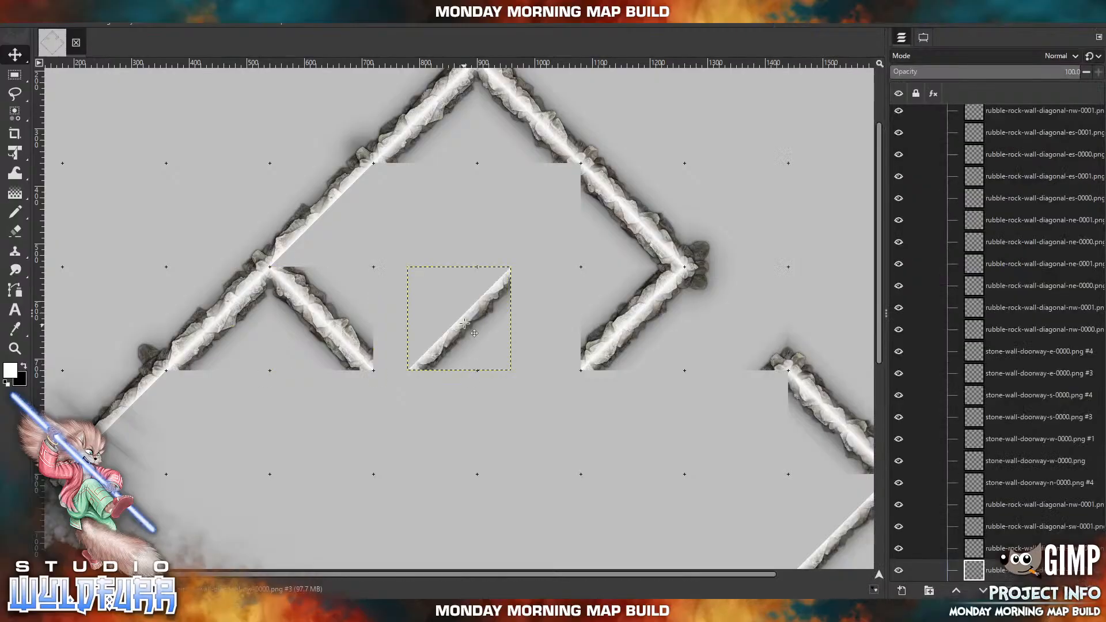
left_click_drag(465, 324, 533, 425)
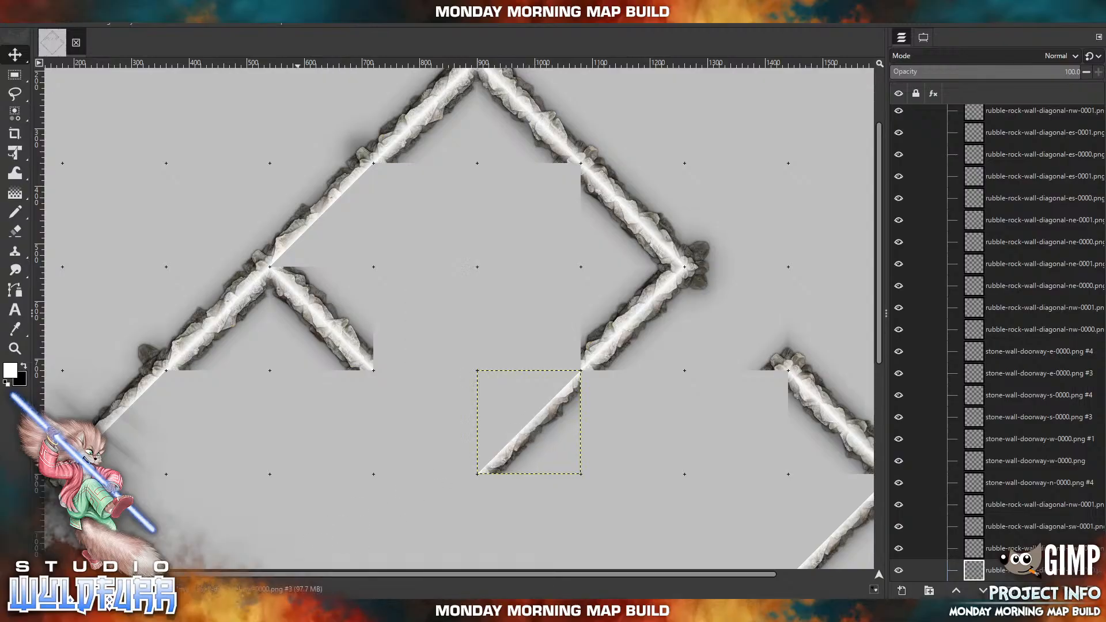
key("alt+Tab")
left_click_drag(880, 128, 542, 220)
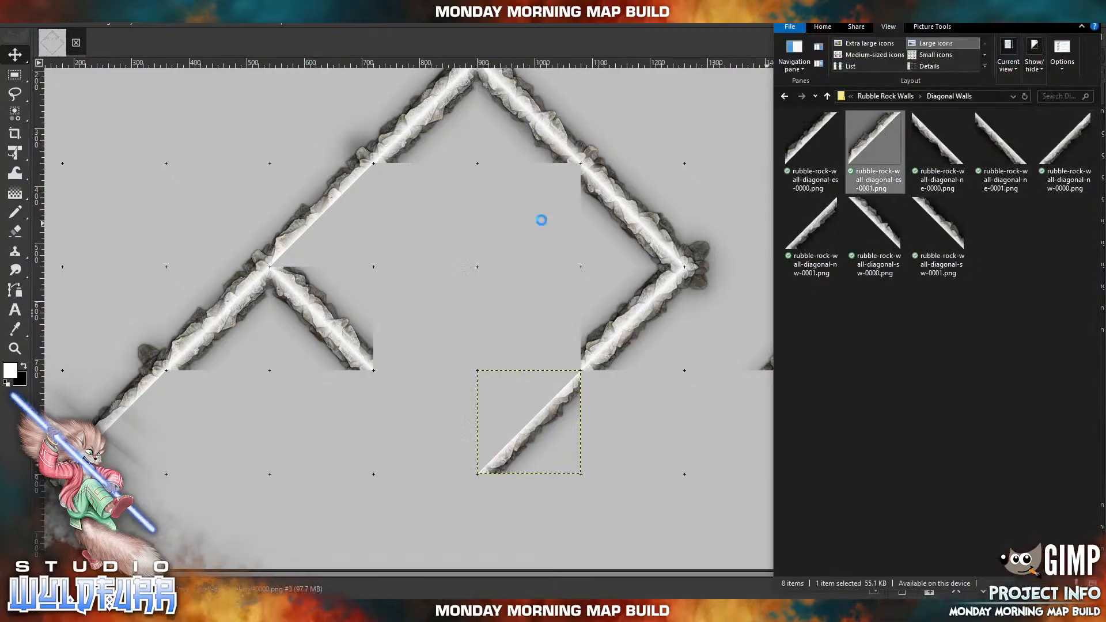
left_click_drag(862, 141, 523, 434)
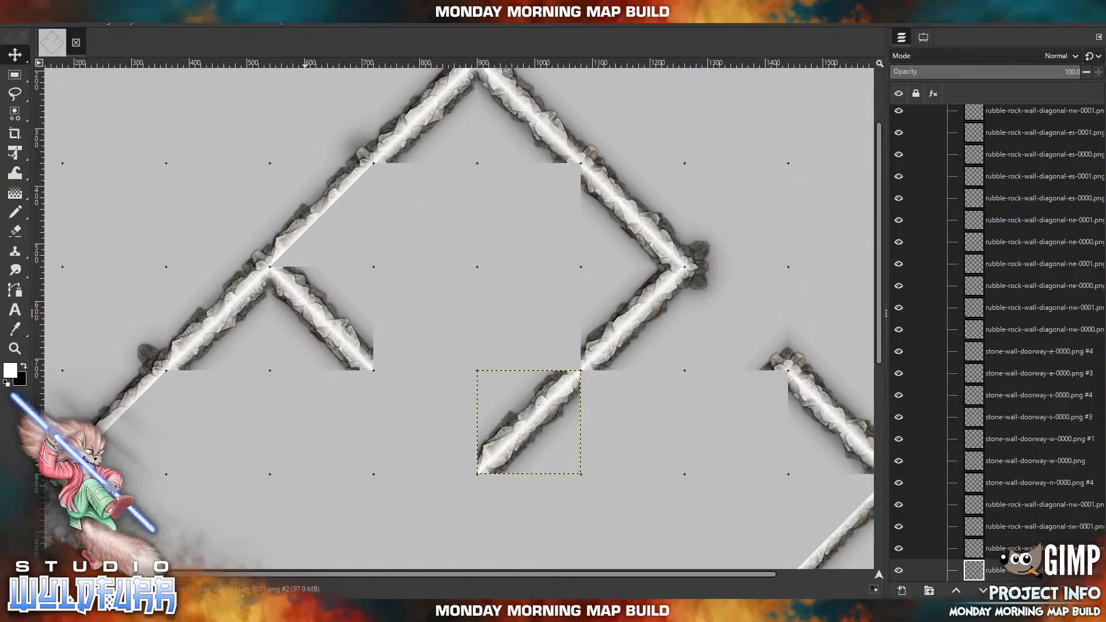
Import rubble-rock-wall-diagonal-nw-0000.png and place it on the inner side of the northwest wall, just northeast of its middle joint.
left_click(305, 610)
left_click_drag(1062, 150, 645, 220)
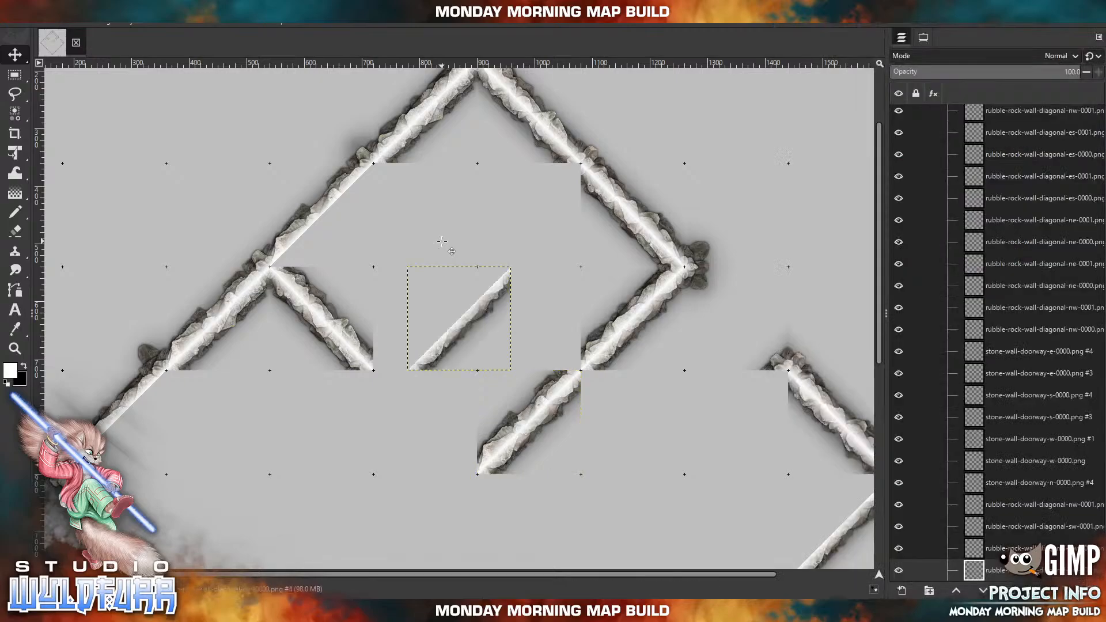
left_click_drag(470, 329, 333, 224)
Import rubble-rock-wall-cornerstones-nw-0000.png from the Cornerstones & Doorways folder and place it inside the northwest wall at the joint nearest the north point.
key("alt+Tab")
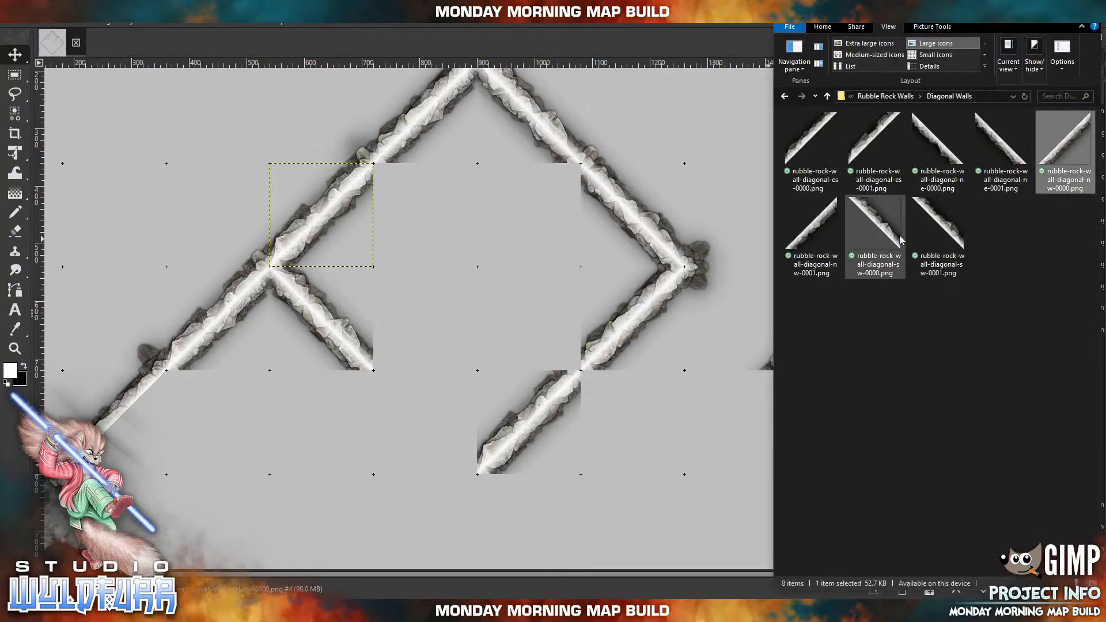
left_click(885, 96)
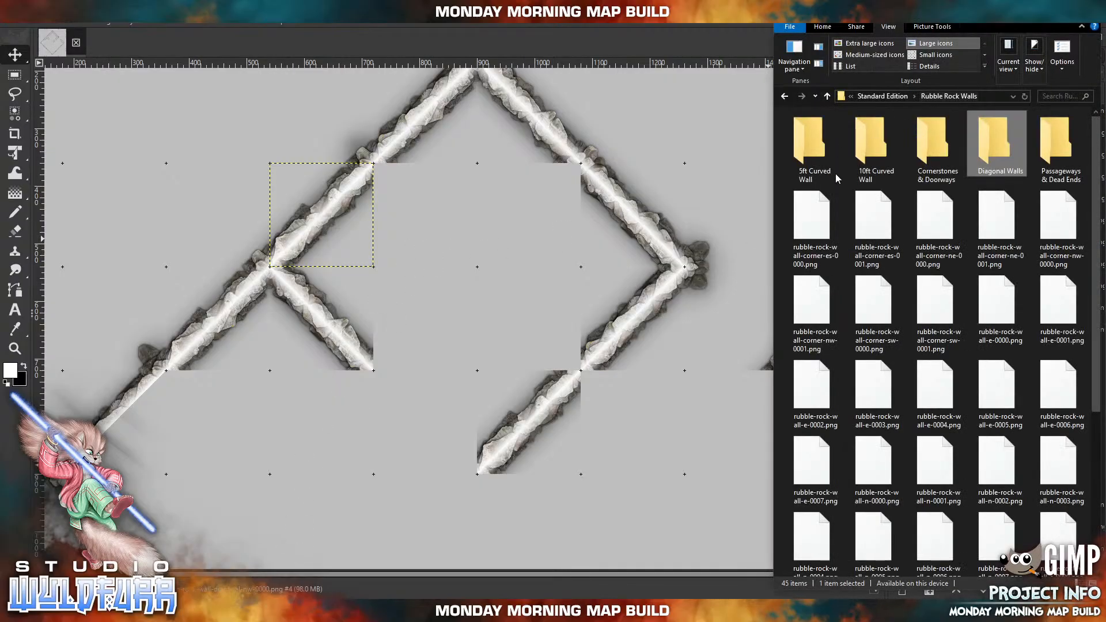
left_click(935, 143)
double_click(935, 143)
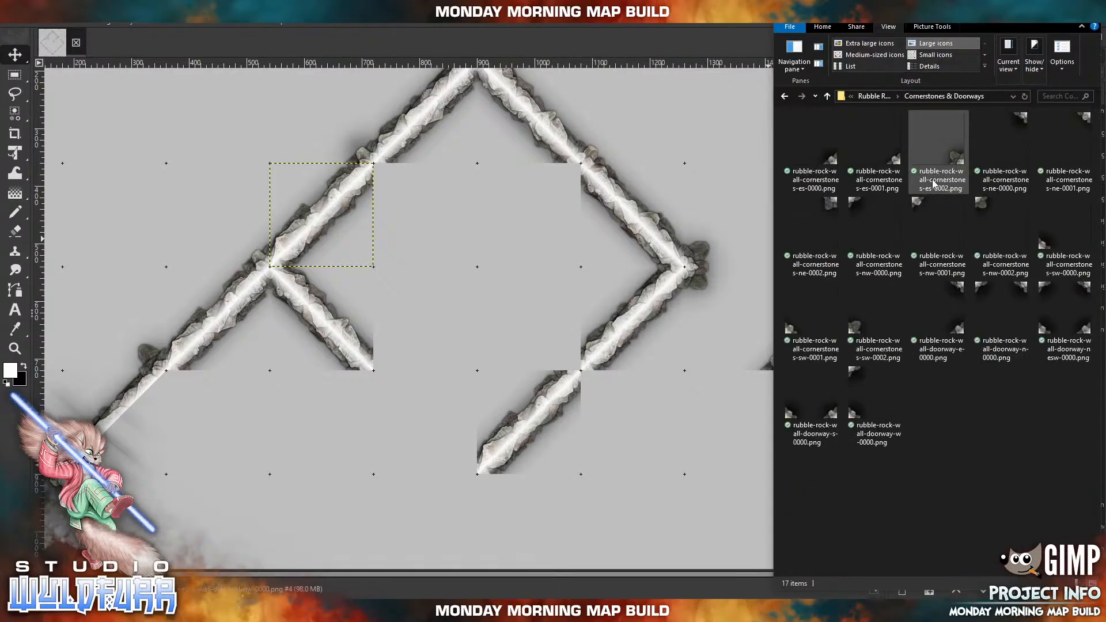
left_click(859, 205)
left_click_drag(858, 206, 453, 238)
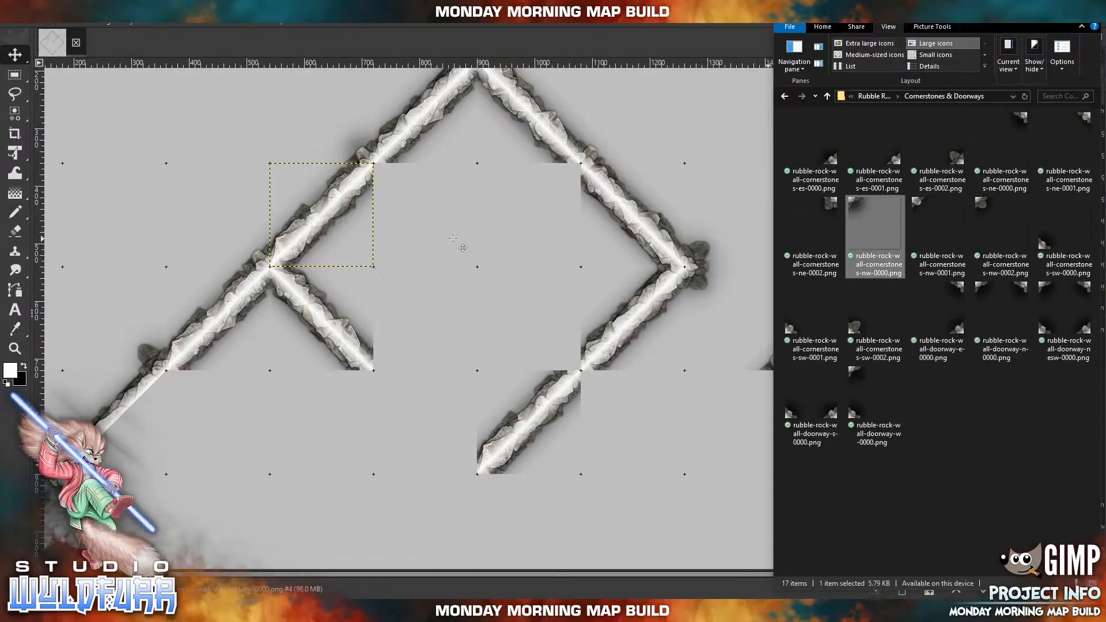
left_click_drag(420, 275, 382, 171)
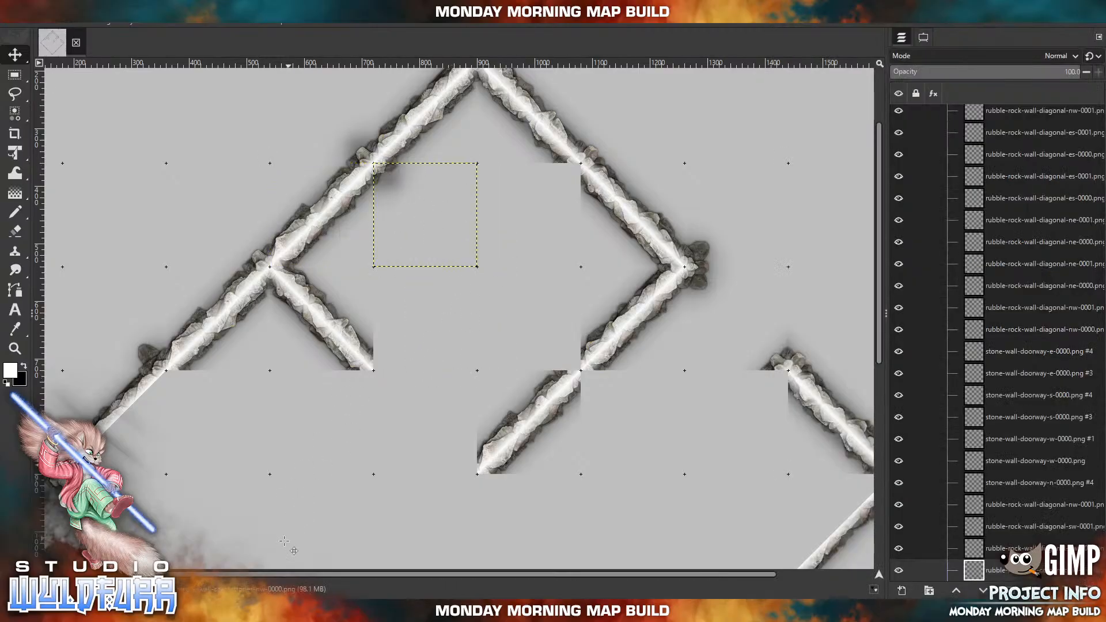
Import rubble-rock-wall-cornerstones-ne-0000.png and place it inside the northeast wall at the joint nearest the north point.
key("alt+Tab")
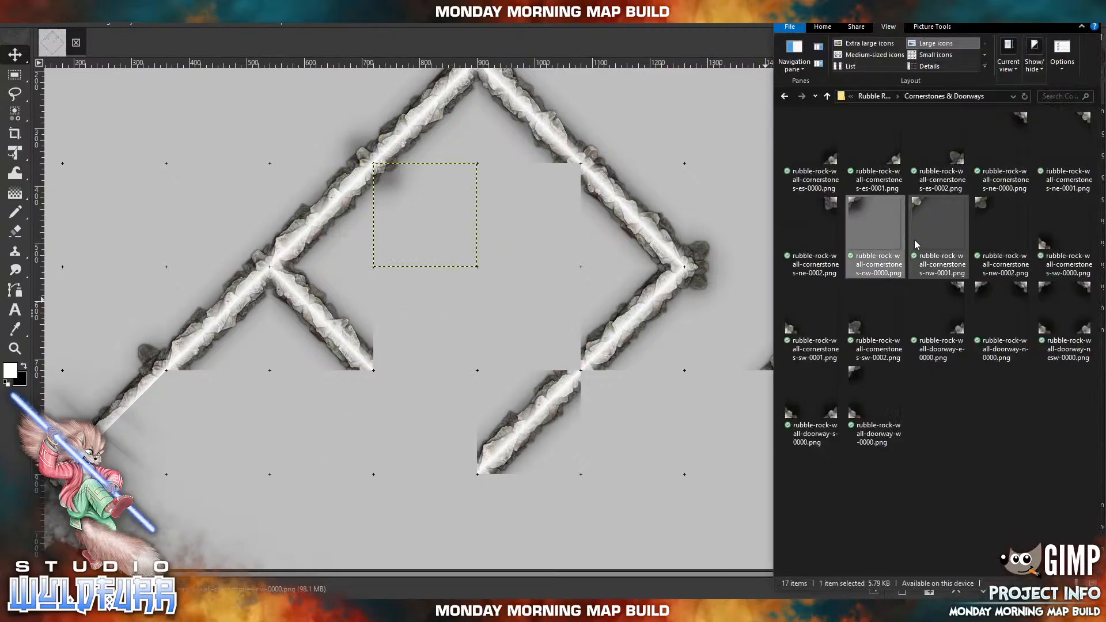
left_click(1020, 119)
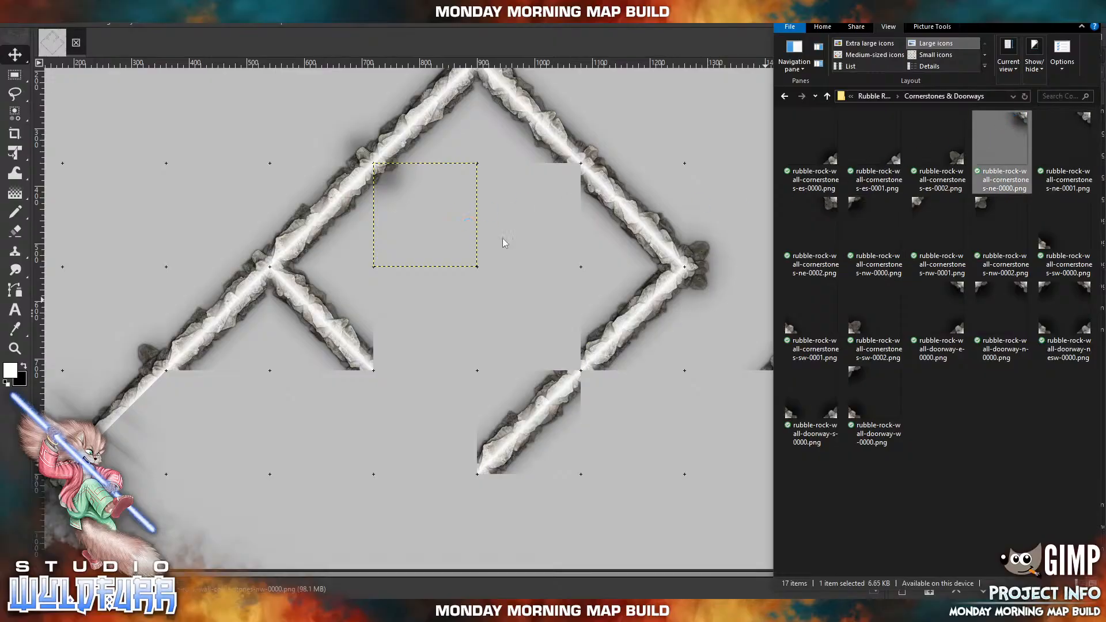
key("alt+Tab")
left_click_drag(504, 271, 573, 167)
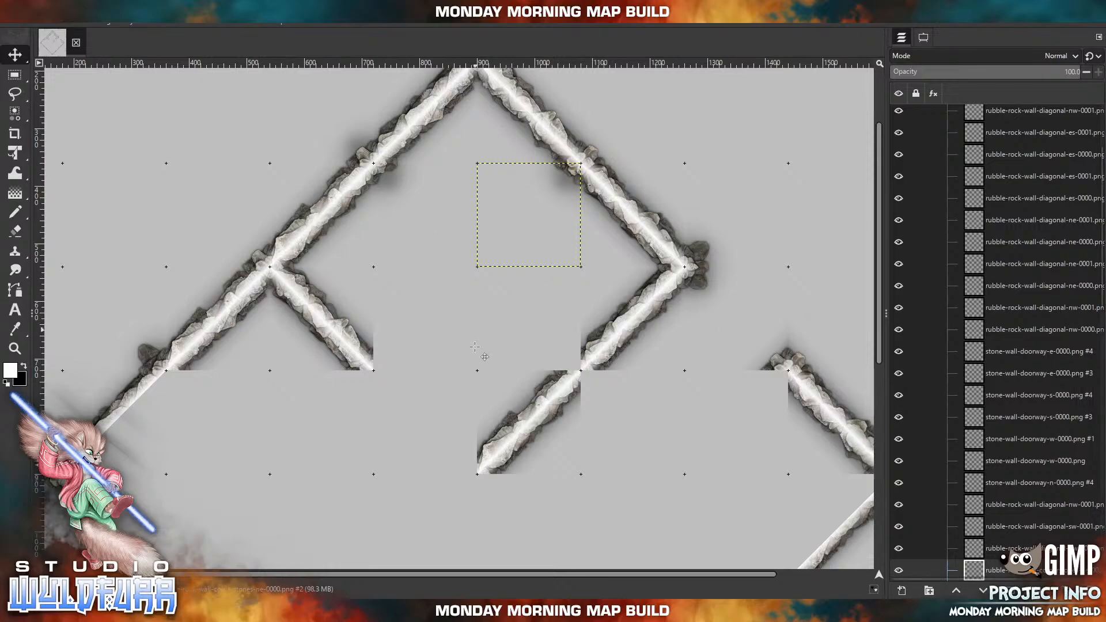
Import rubble-rock-wall-cornerstones-es-0002.png and cap the northwest side of the joint between the gap's two inward wall segments.
scroll(449, 214, "down", 4)
left_click_drag(449, 213, 433, 244)
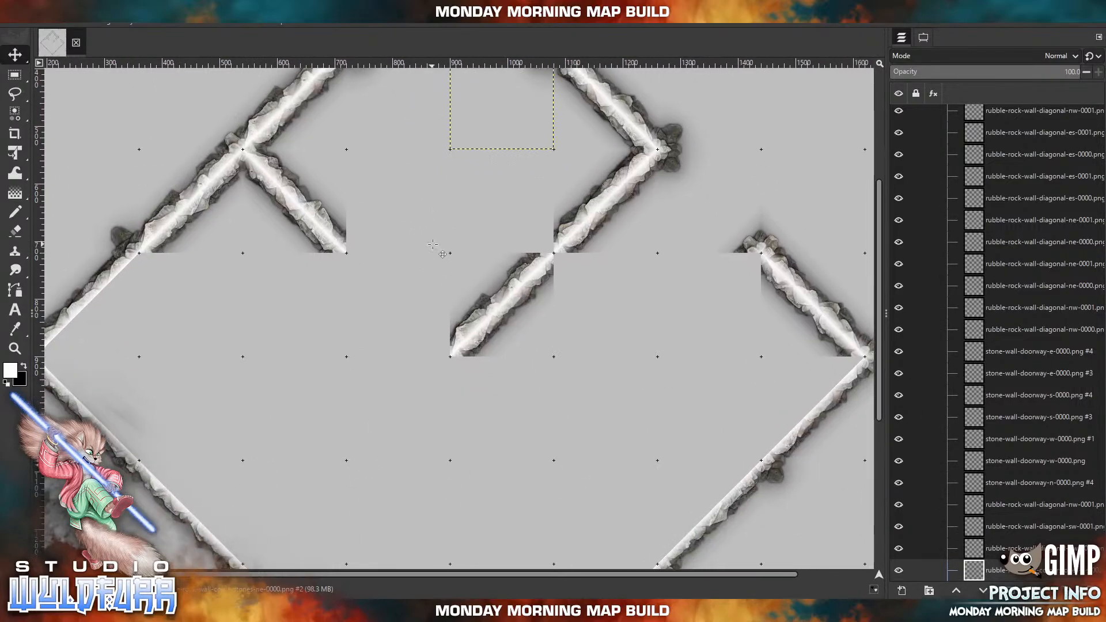
key("alt+Tab")
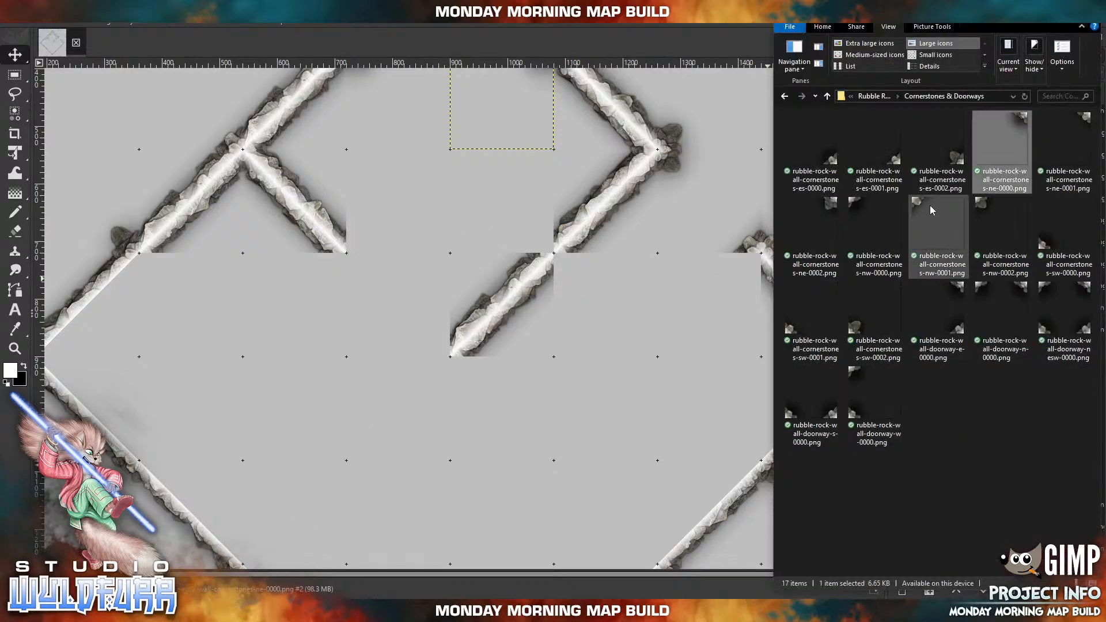
left_click_drag(954, 156, 474, 204)
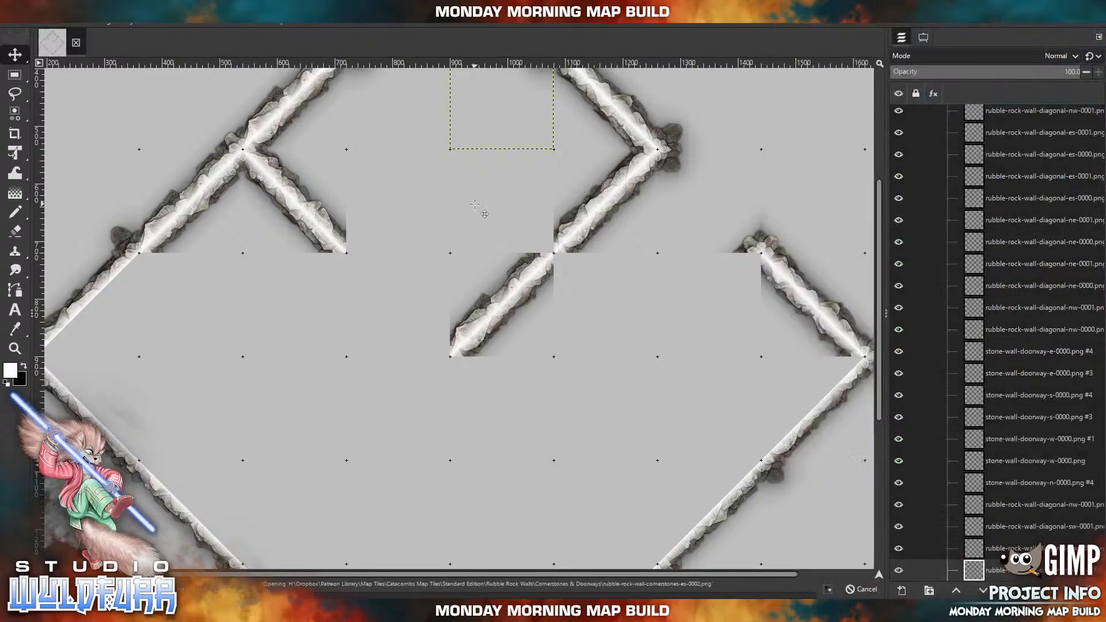
left_click_drag(495, 359, 548, 246)
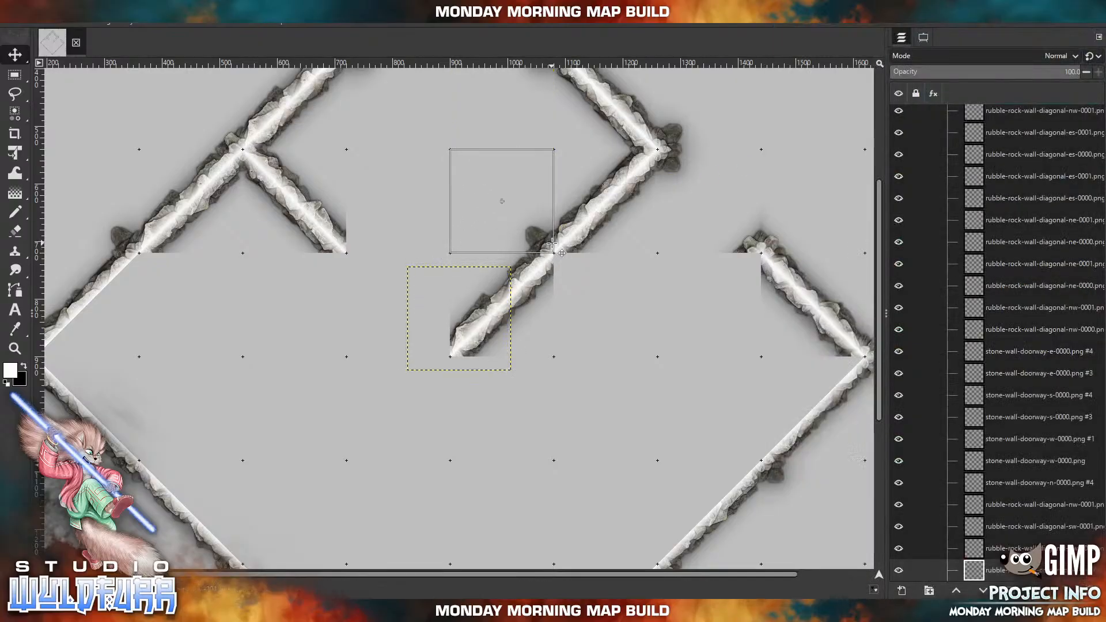
Import rubble-rock-wall-cornerstones-nw-0001.png and place it one tile southeast of the joint between the gap's two inward wall segments.
key("alt+Tab")
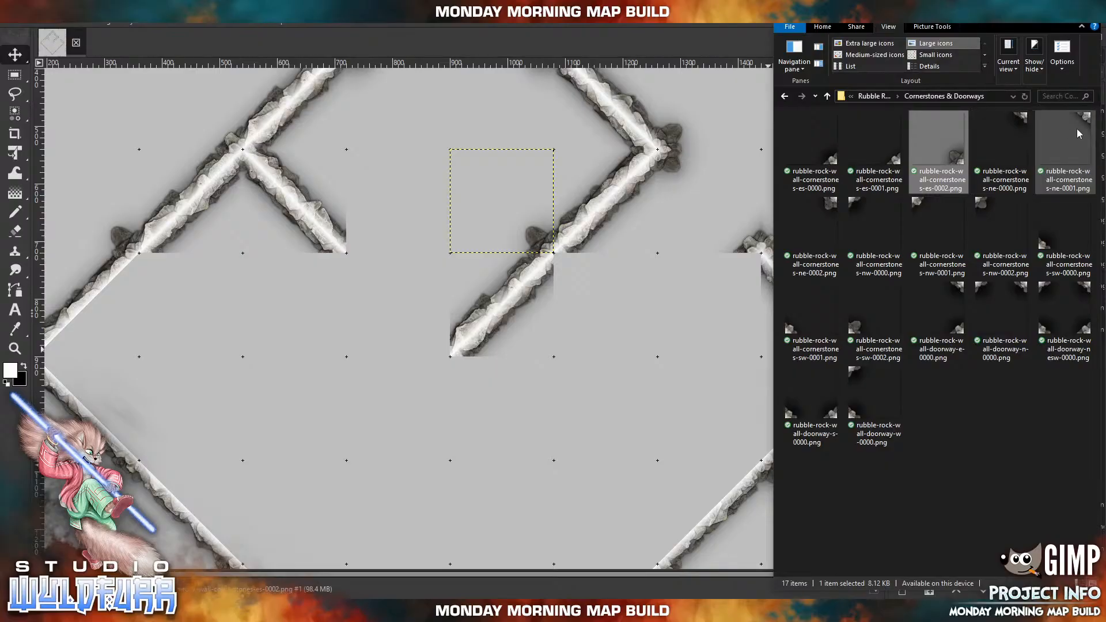
left_click(924, 201)
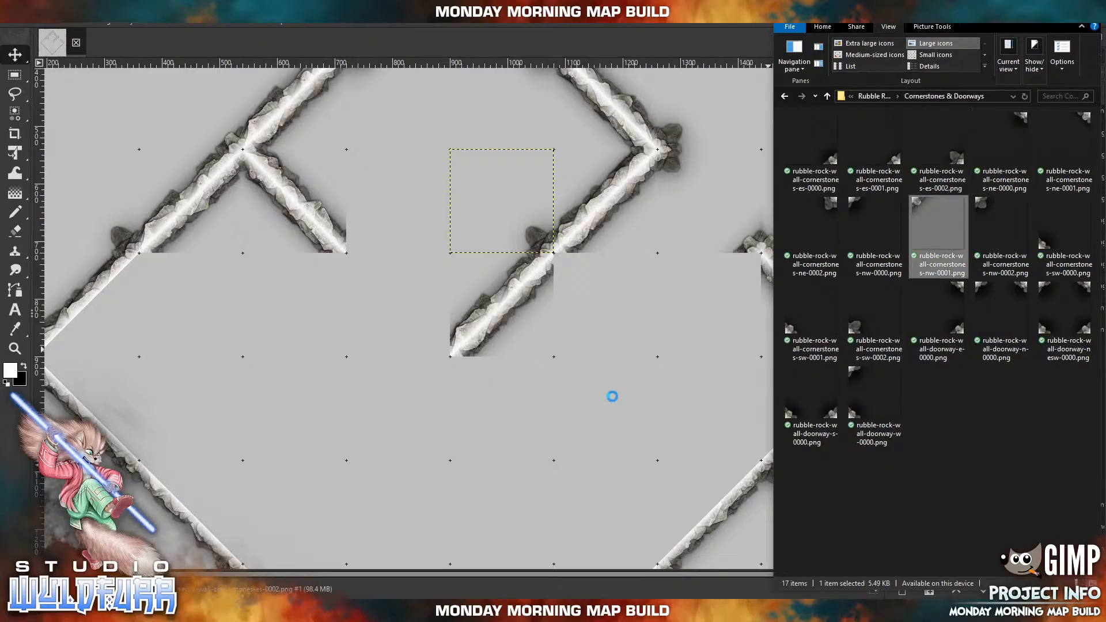
left_click_drag(453, 301, 668, 368)
Import rubble-rock-wall-cornerstones-ne-0000.png and cap the southwest side of the free end of the wall running northwest from the east point.
key("alt+Tab")
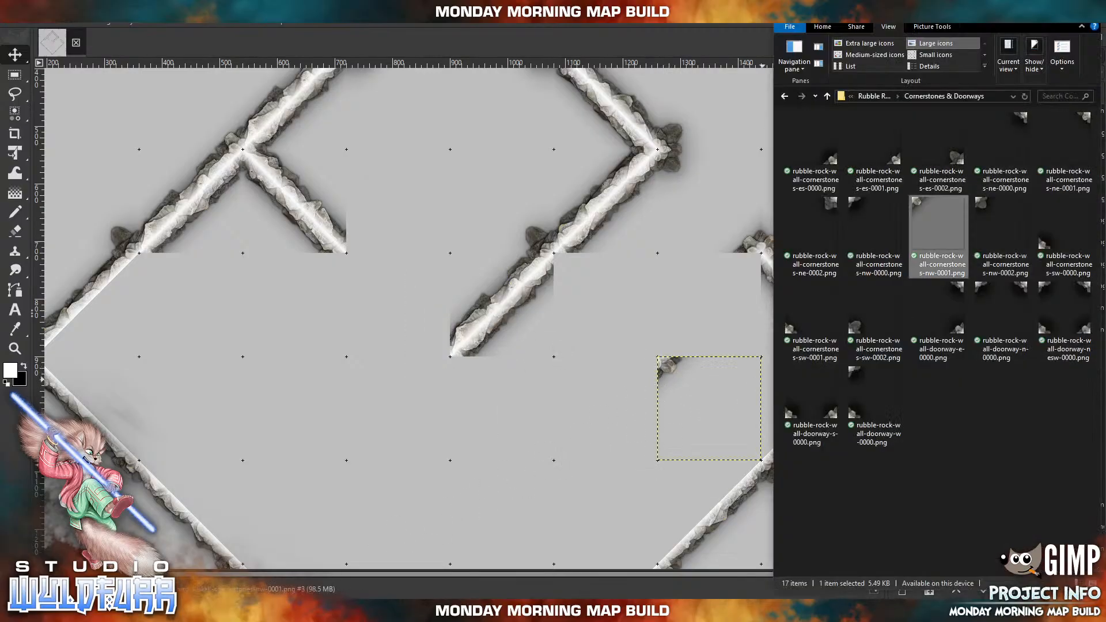
left_click(1027, 122)
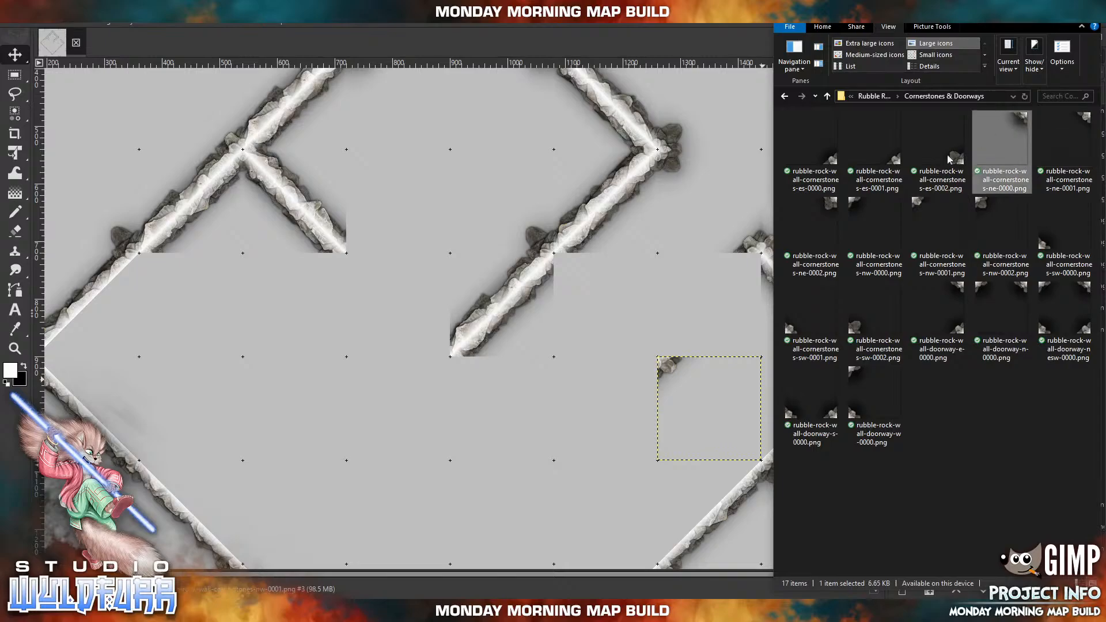
key("alt+Tab")
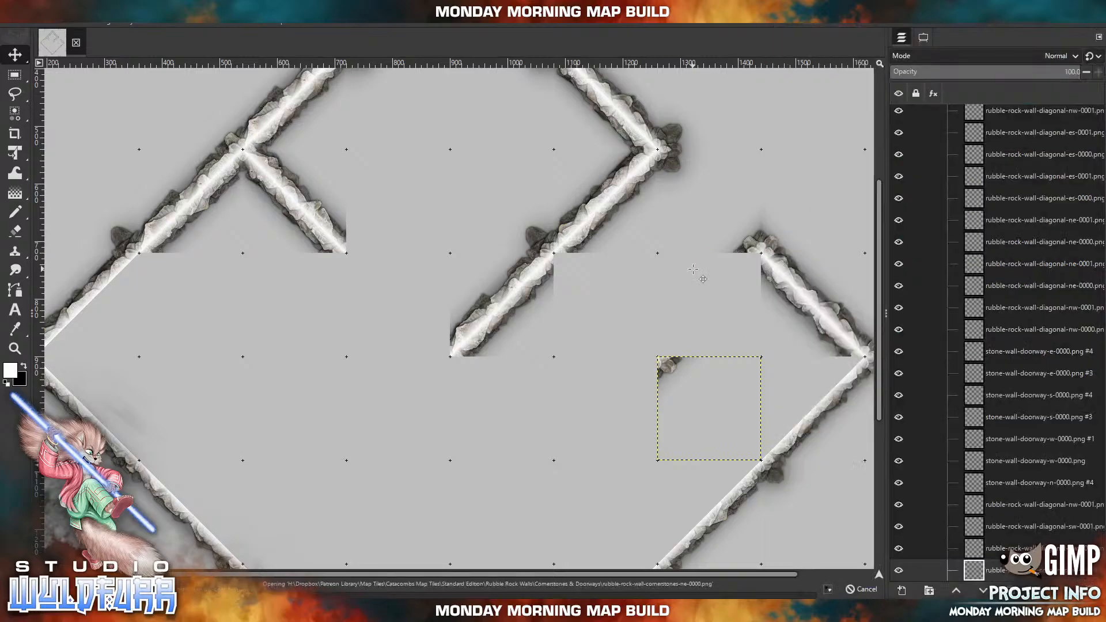
key("ctrl+v")
left_click_drag(500, 274, 751, 259)
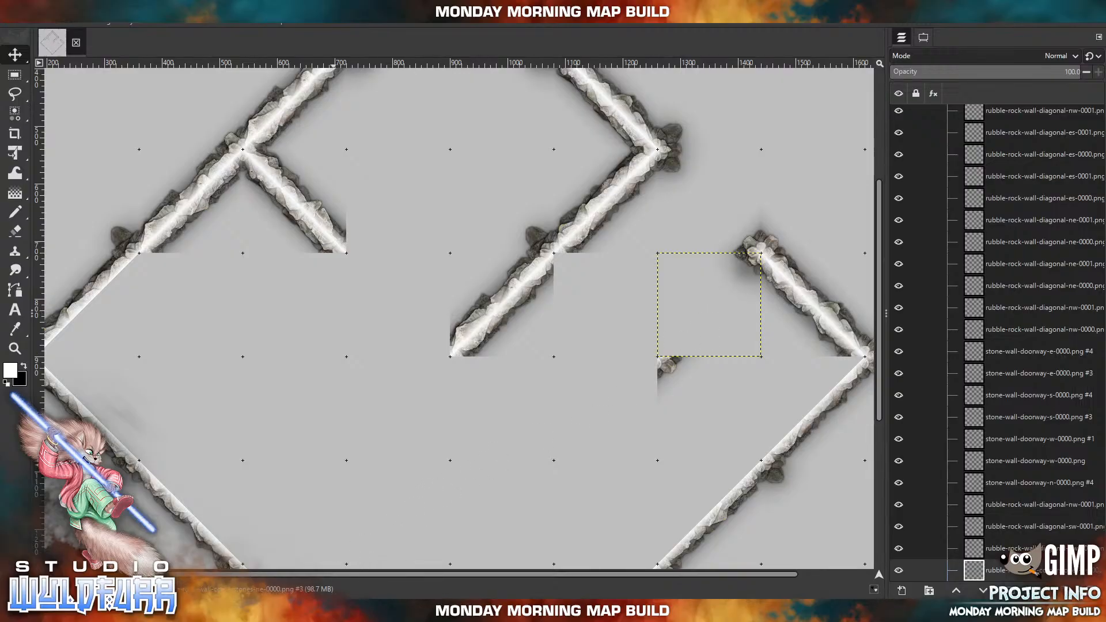
Build a double-sided segment running southeast from the inward walls' joint, using rubble-rock-wall-diagonal-sw-0000.png and rubble-rock-wall-diagonal-ne-0001.png from the Diagonal Walls folder.
key("alt+Tab")
left_click(876, 96)
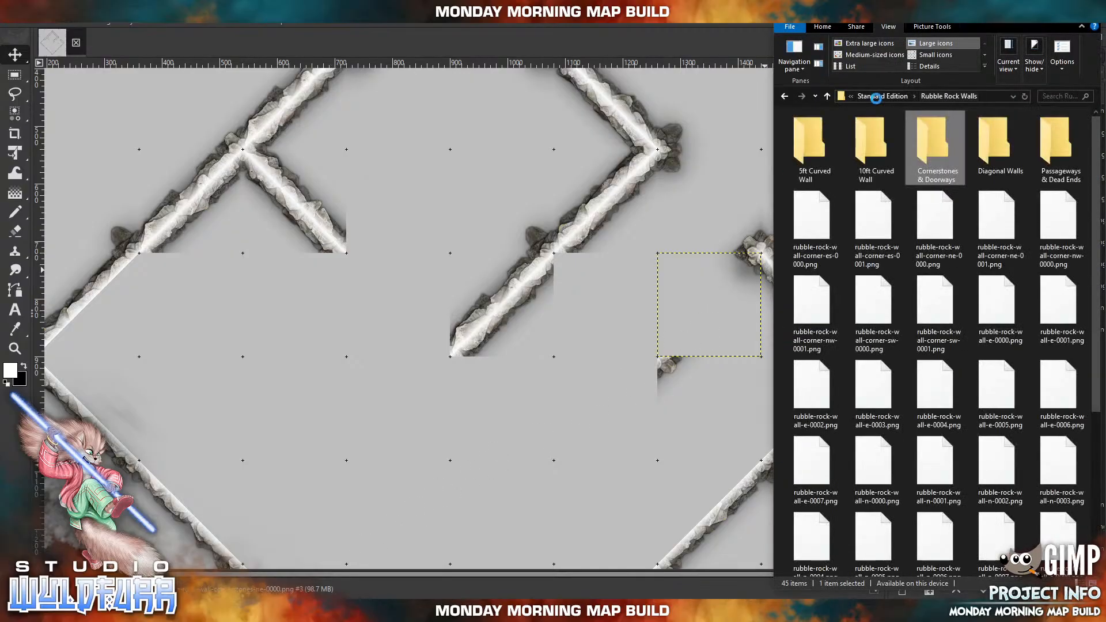
left_click(983, 151)
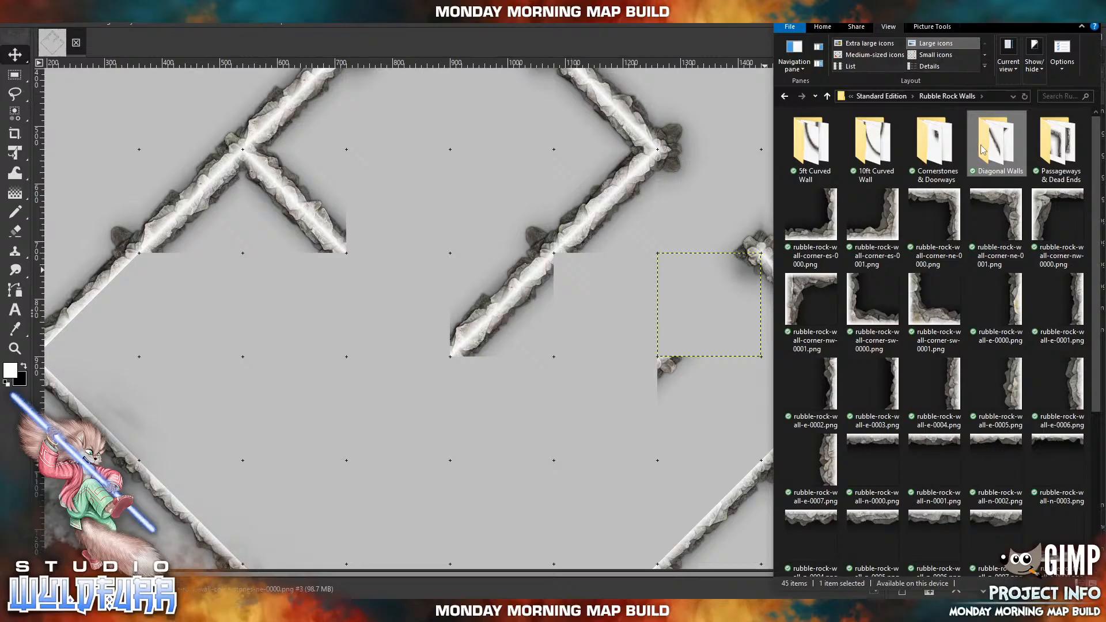
double_click(983, 151)
left_click(887, 228)
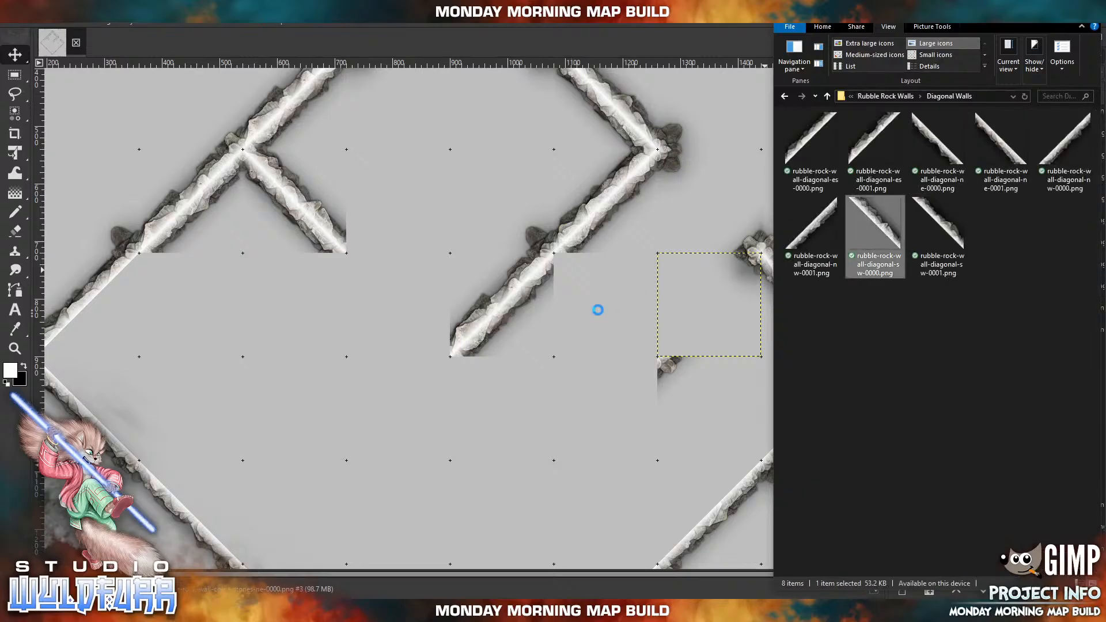
left_click_drag(586, 306, 636, 327)
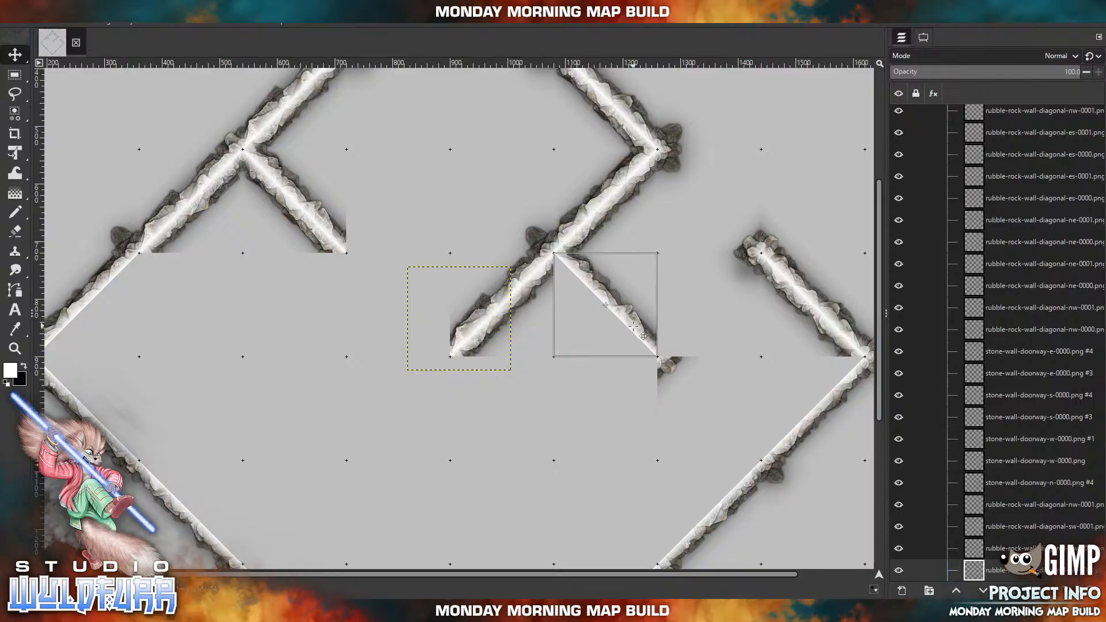
left_click(369, 611)
left_click_drag(1013, 157, 625, 384)
left_click_drag(479, 352, 626, 338)
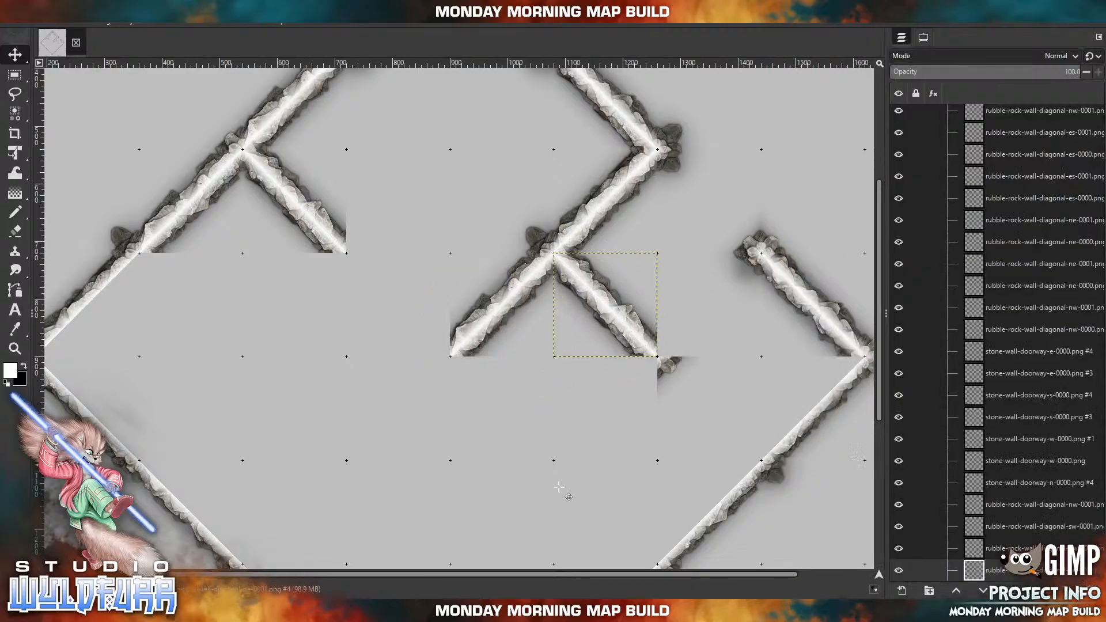
Import rubble-rock-wall-diagonal-es-0000.png and rubble-rock-wall-diagonal-es-0001.png and line the inner side of the southeast wall's two segments nearest the east point.
left_click(317, 611)
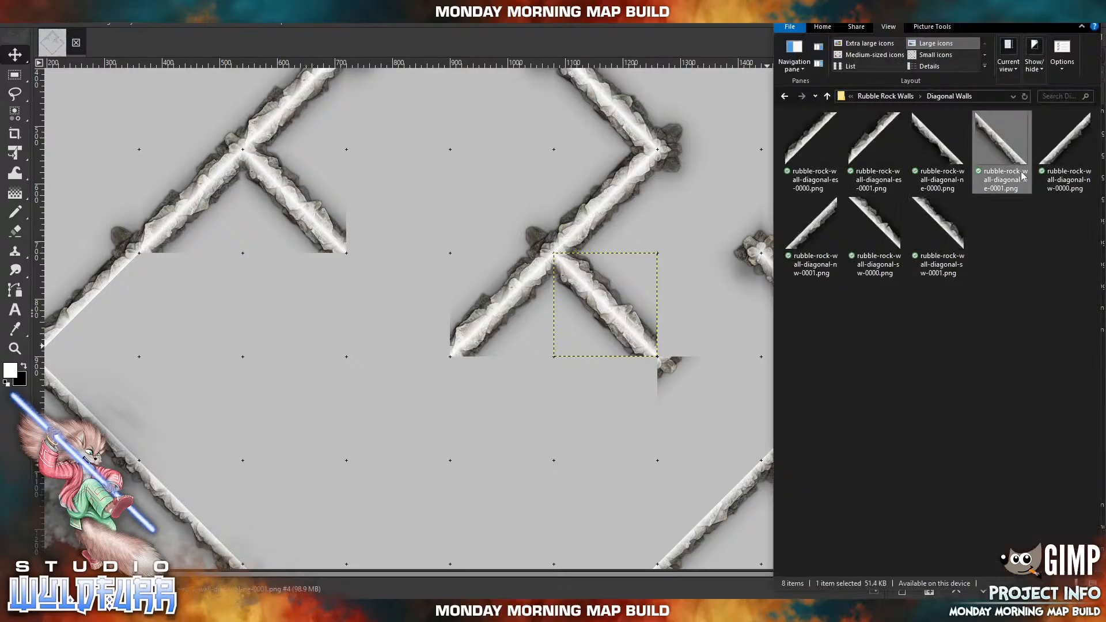
left_click_drag(811, 151, 661, 331)
left_click_drag(437, 329, 794, 417)
left_click(346, 610)
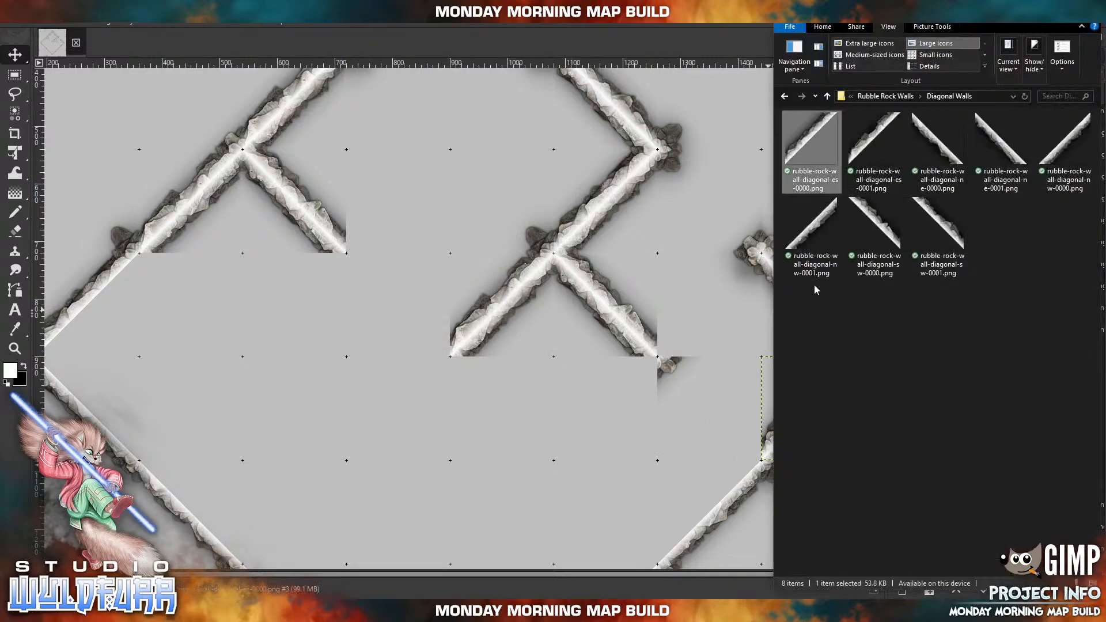
left_click_drag(874, 140, 501, 418)
left_click_drag(428, 330, 680, 522)
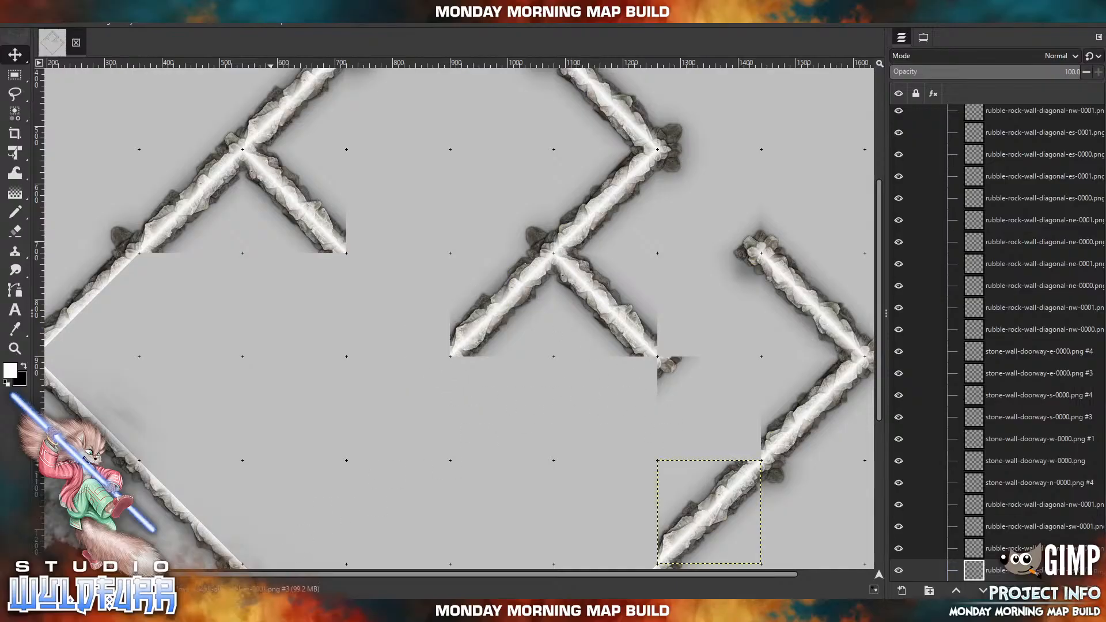
Import rubble-rock-wall-cornerstones-ne-0000.png from the Cornerstones & Doorways folder and cap the southwest side of the new southeast-running segment's free end.
left_click(271, 611)
left_click(889, 96)
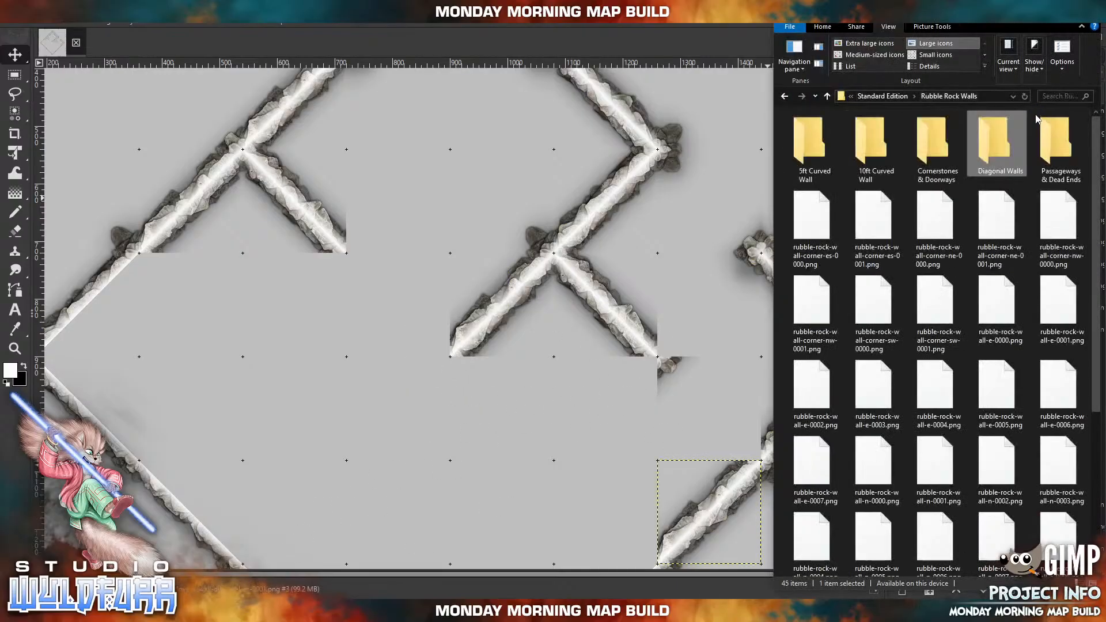
left_click(919, 143)
double_click(919, 143)
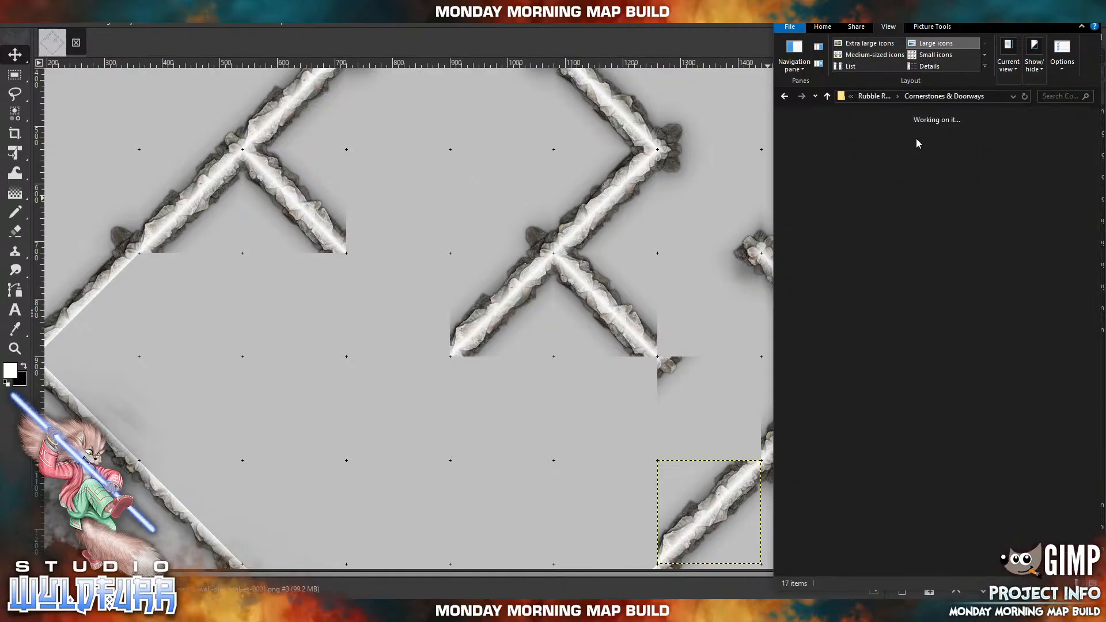
left_click(1016, 135)
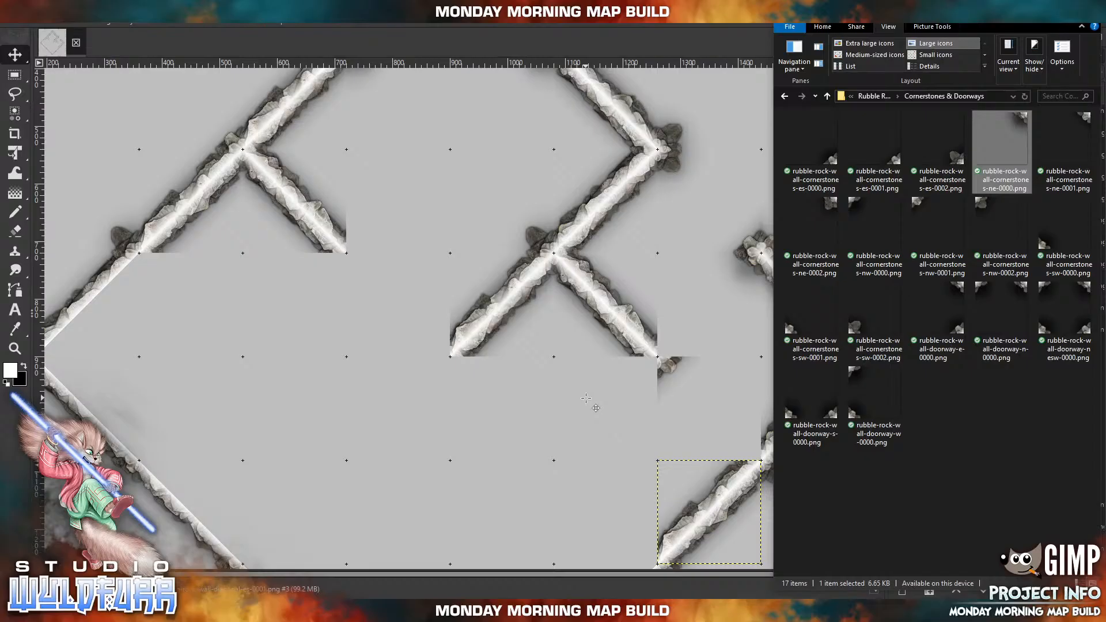
left_click_drag(586, 397, 588, 401)
left_click_drag(503, 275, 649, 367)
Import rubble-rock-wall-cornerstones-sw-0002.png and cap the northeast side of the southeast-running interior segment's free end.
key("alt+Tab")
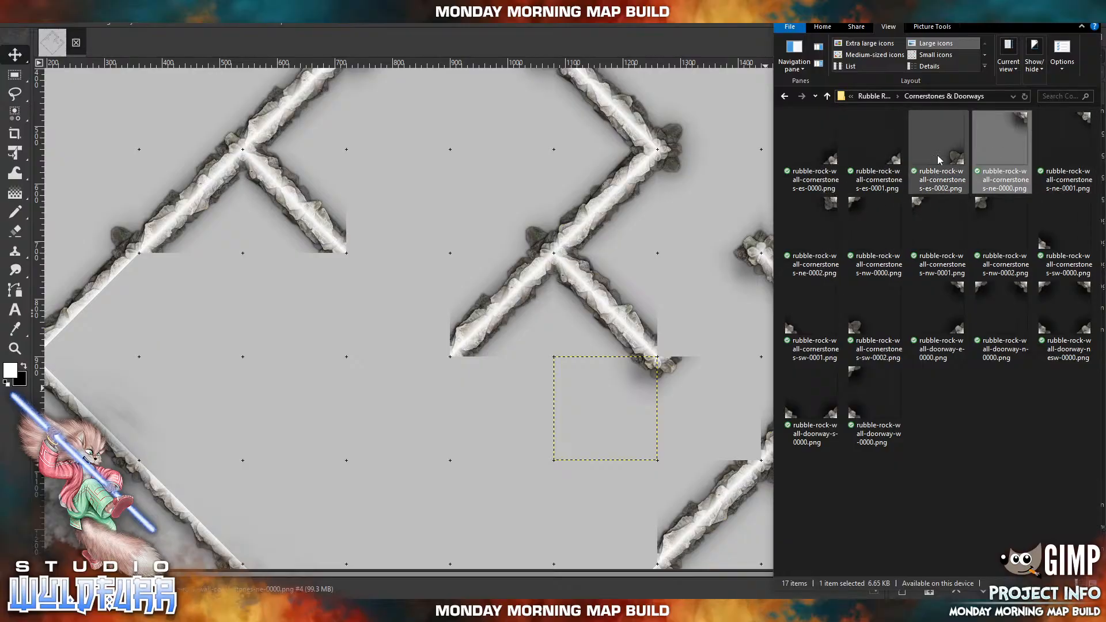
left_click(858, 332)
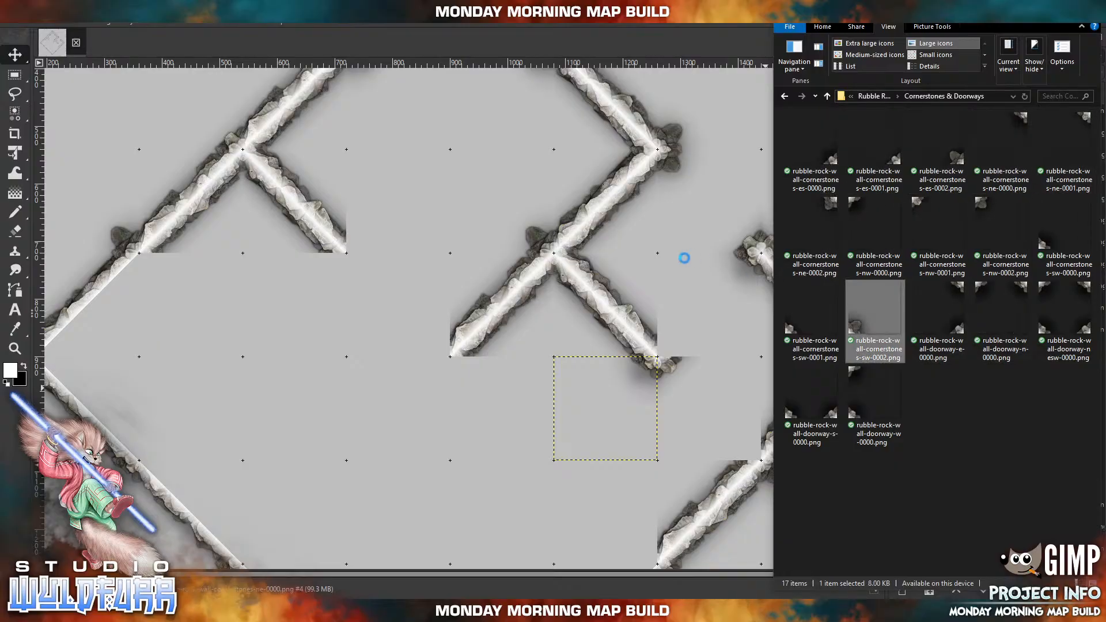
left_click_drag(684, 259, 684, 260)
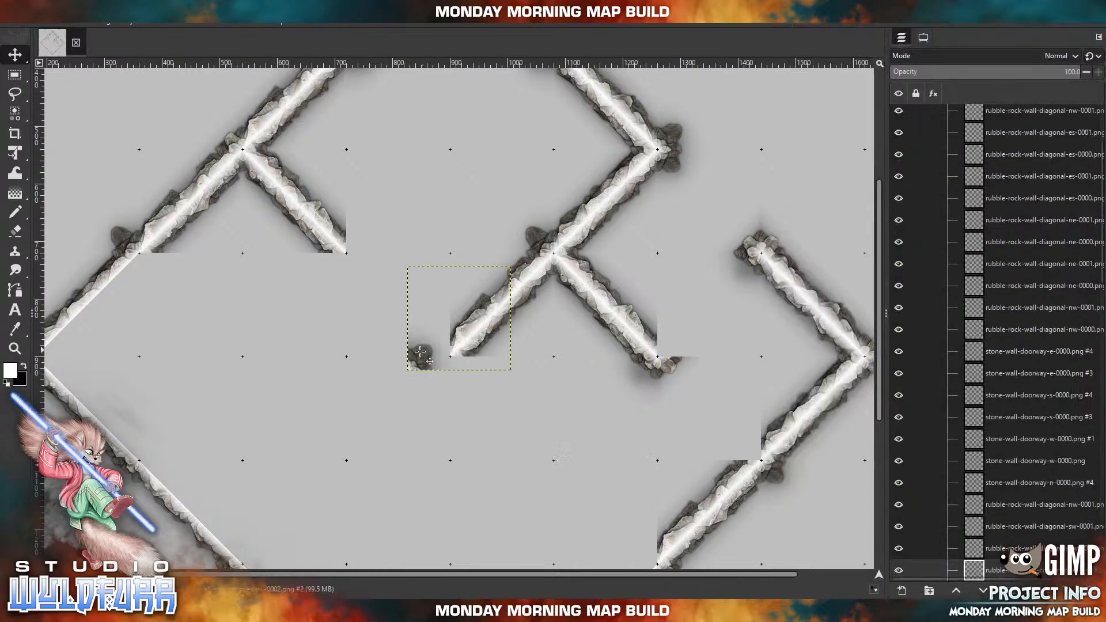
left_click_drag(425, 351, 673, 336)
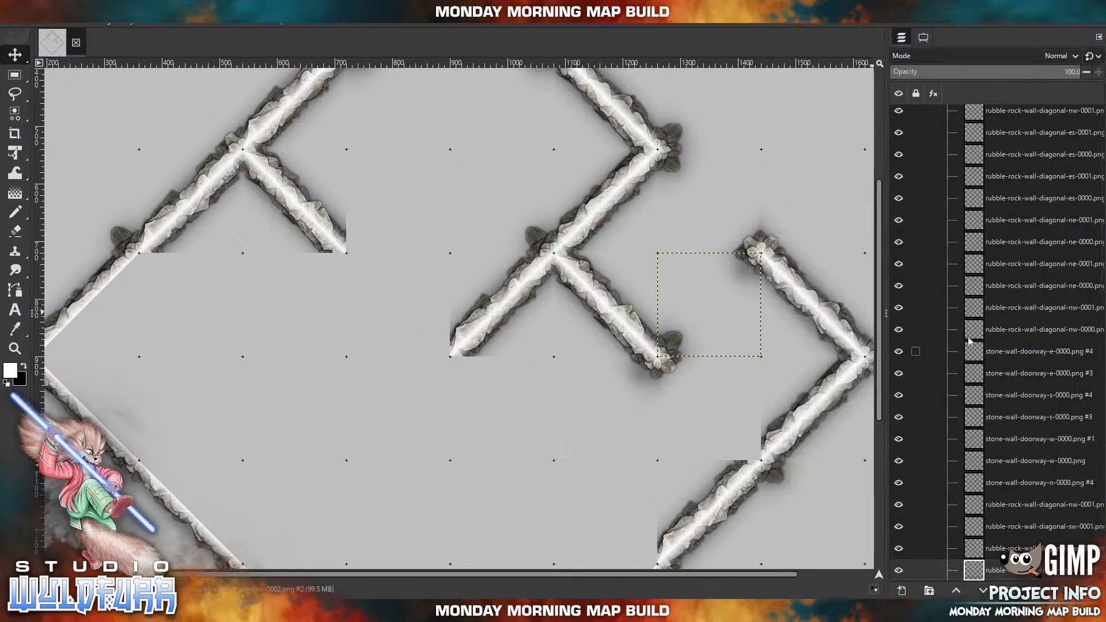
Check the Walls group by toggling its visibility, and make its topmost cornerstones layer the active layer.
scroll(1005, 357, "down", 10)
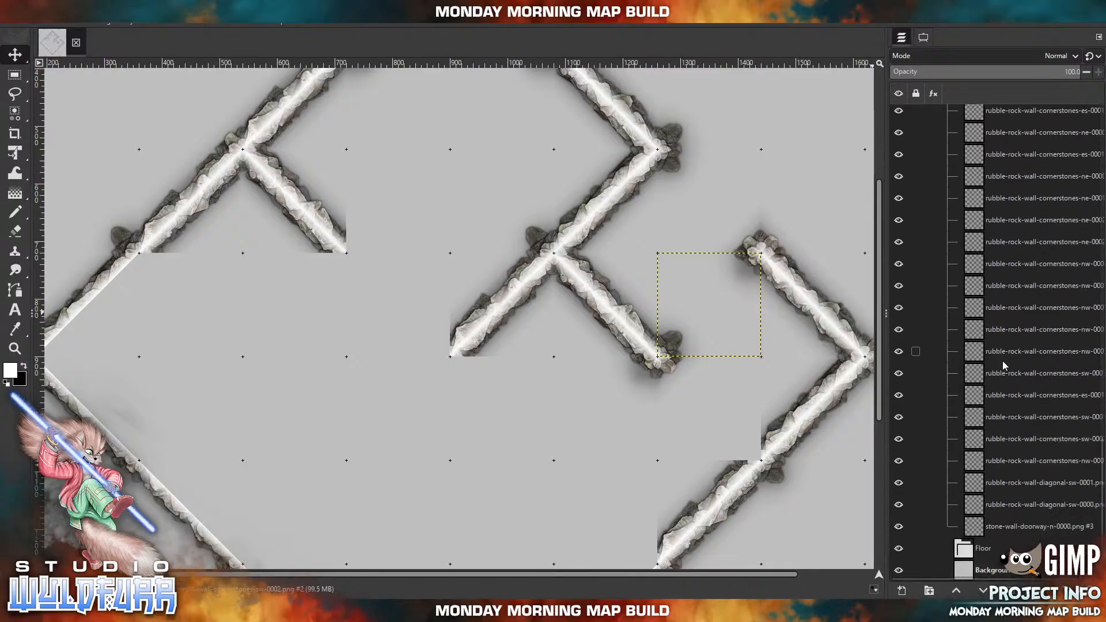
scroll(1049, 312, "up", 8)
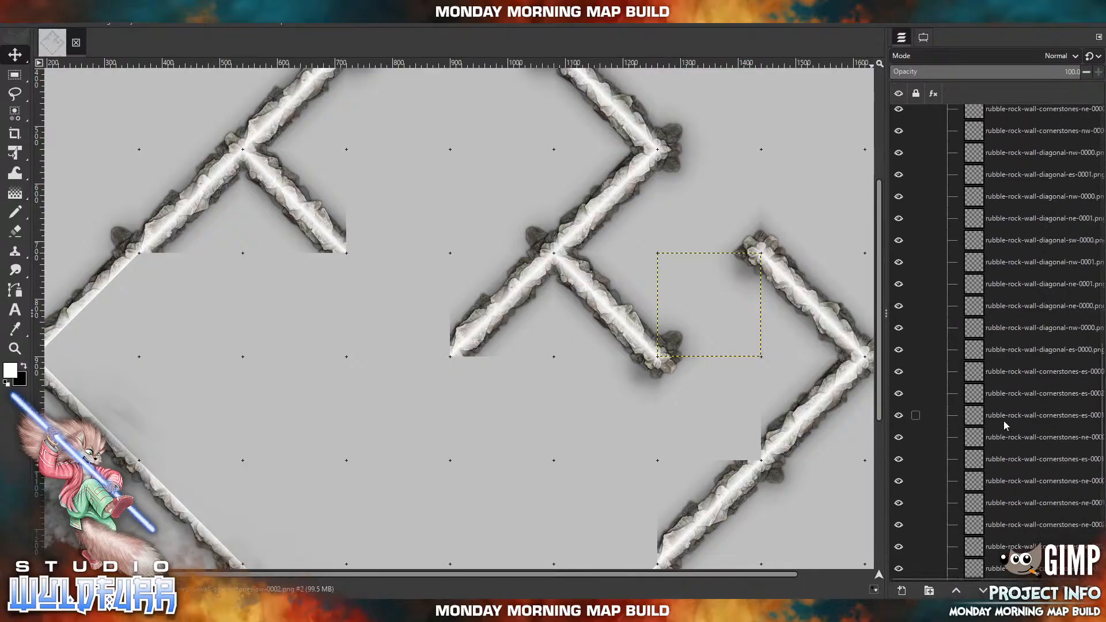
scroll(968, 144, "up", 3)
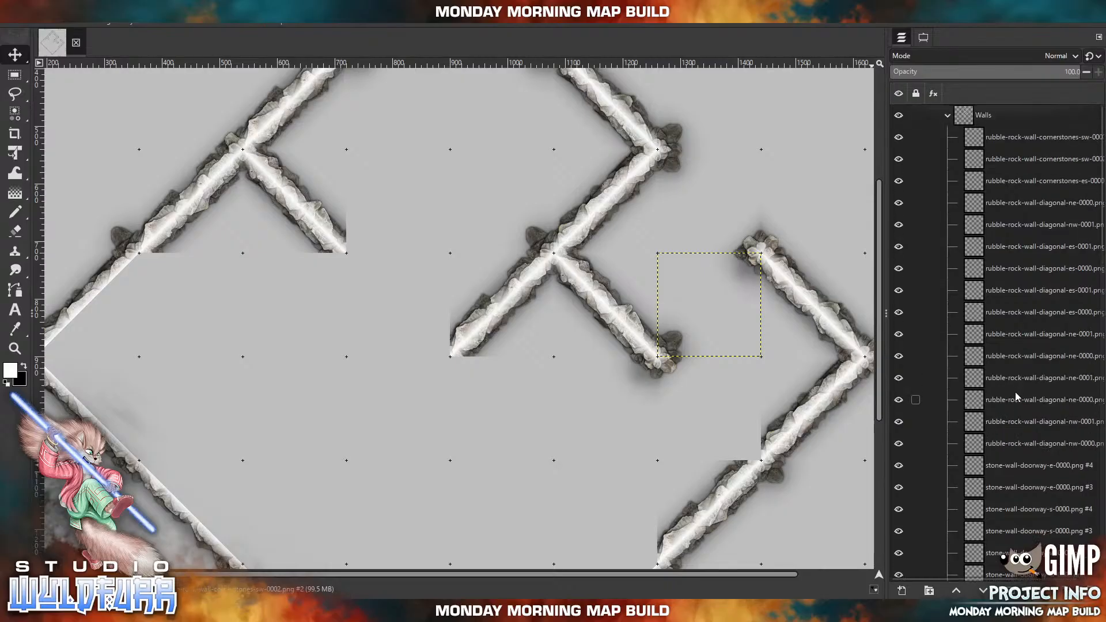
left_click(948, 115)
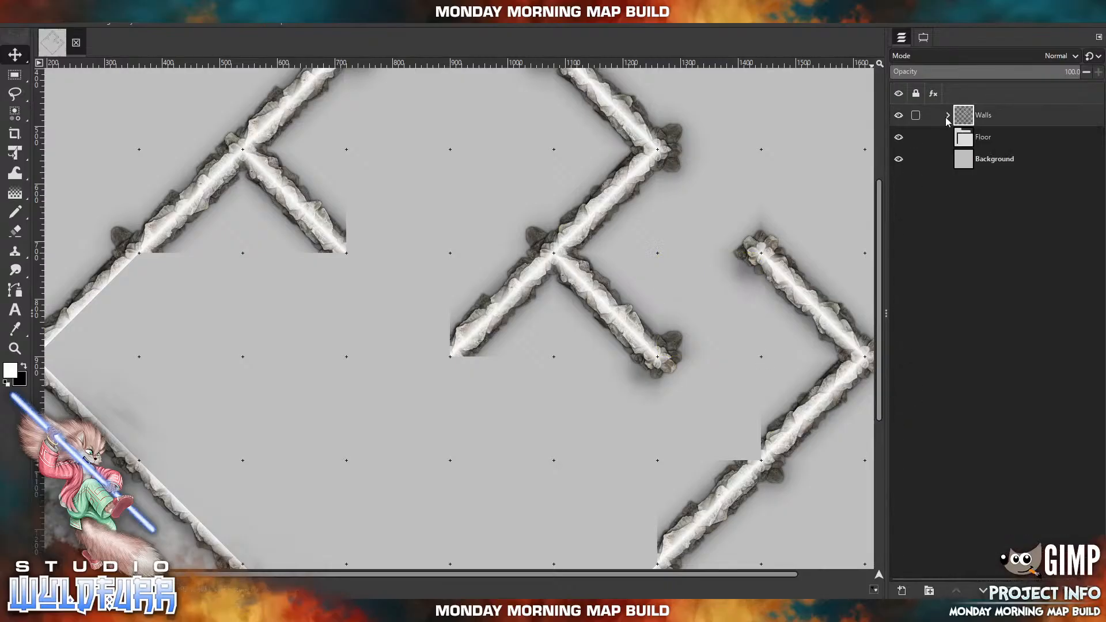
left_click(899, 116)
left_click(900, 117)
left_click(900, 116)
left_click(899, 116)
left_click(949, 115)
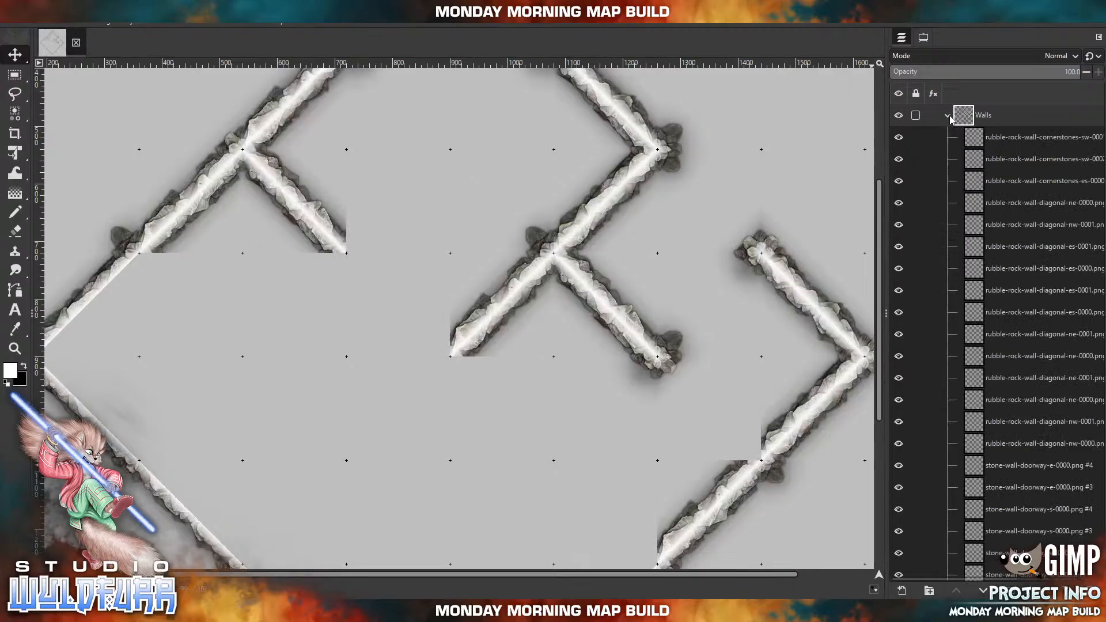
left_click(1012, 143)
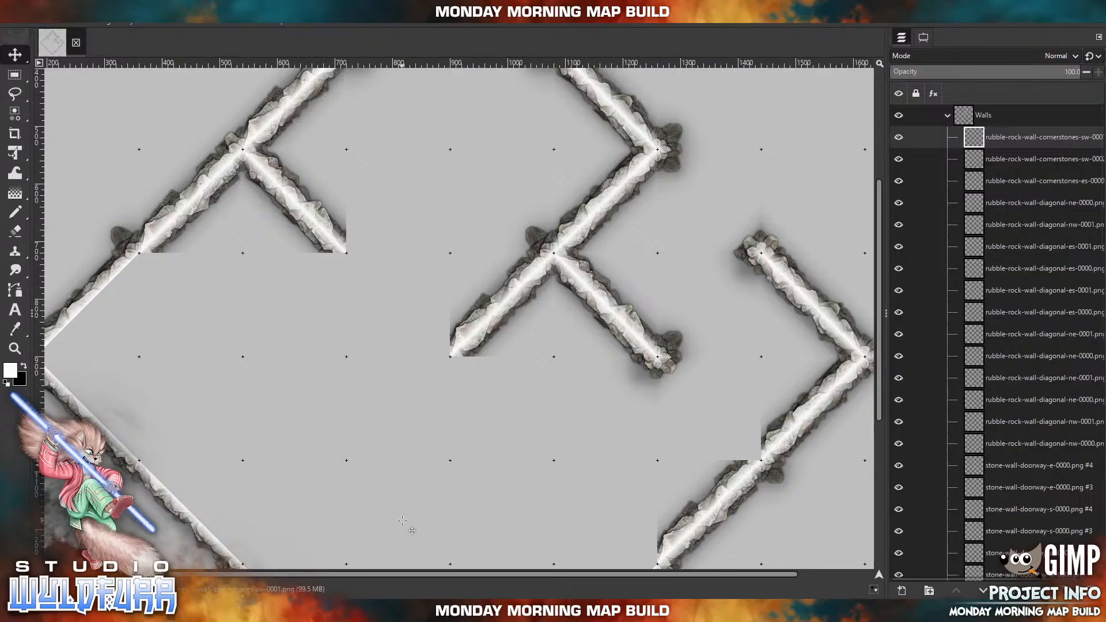
Import rubble-rock-wall-cornerstones-es-0001.png and place it inside the southeast wall at the joint between its two lined segments.
left_click_drag(600, 479, 480, 388)
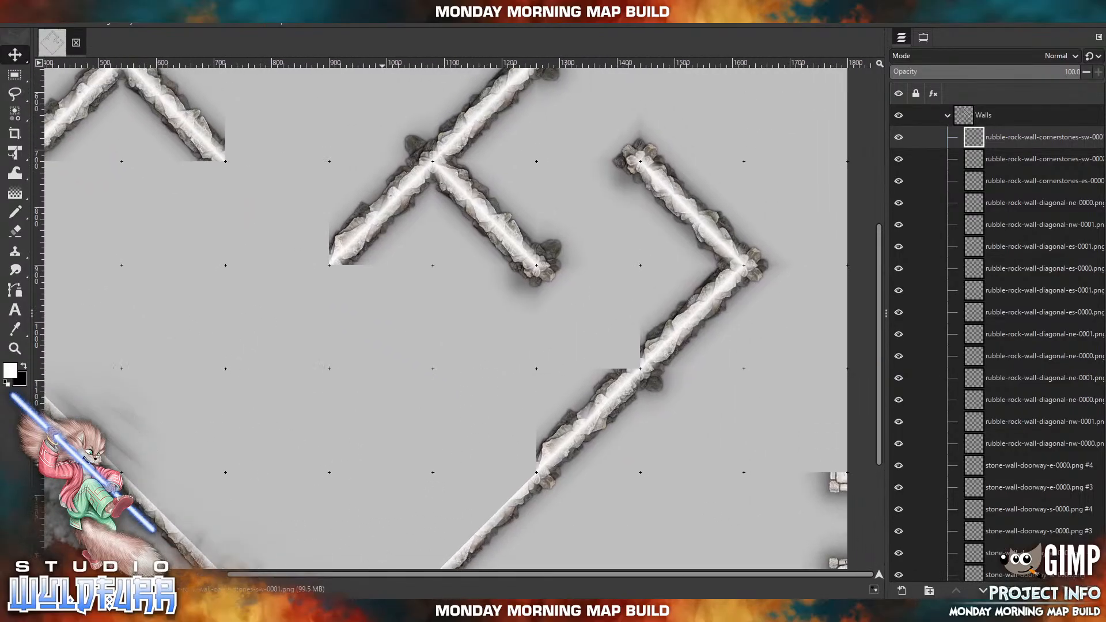
left_click(374, 610)
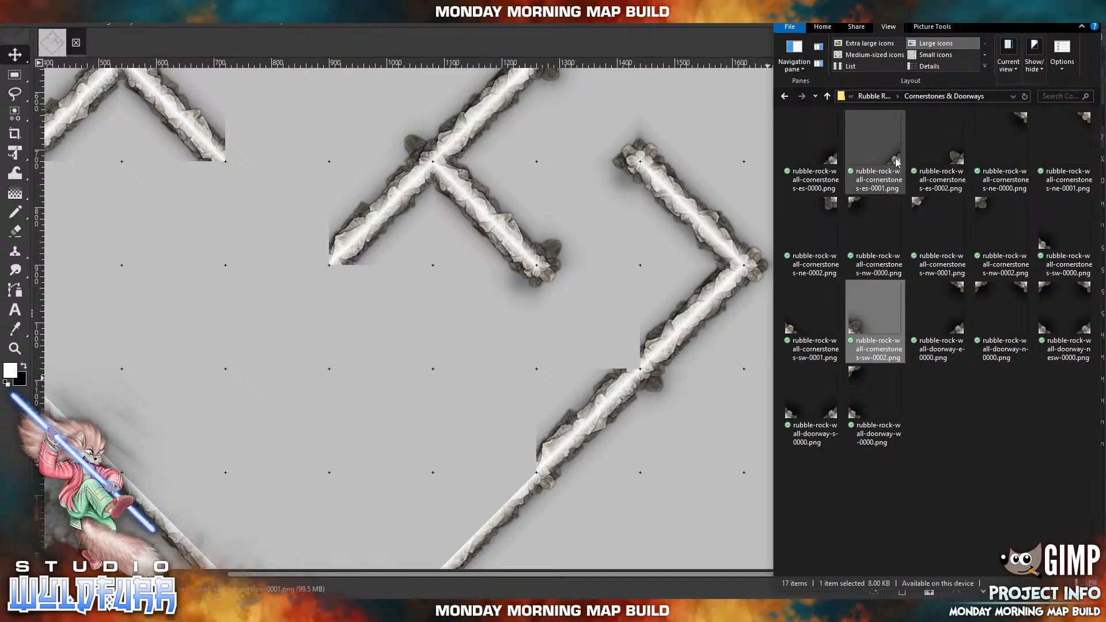
left_click(875, 164)
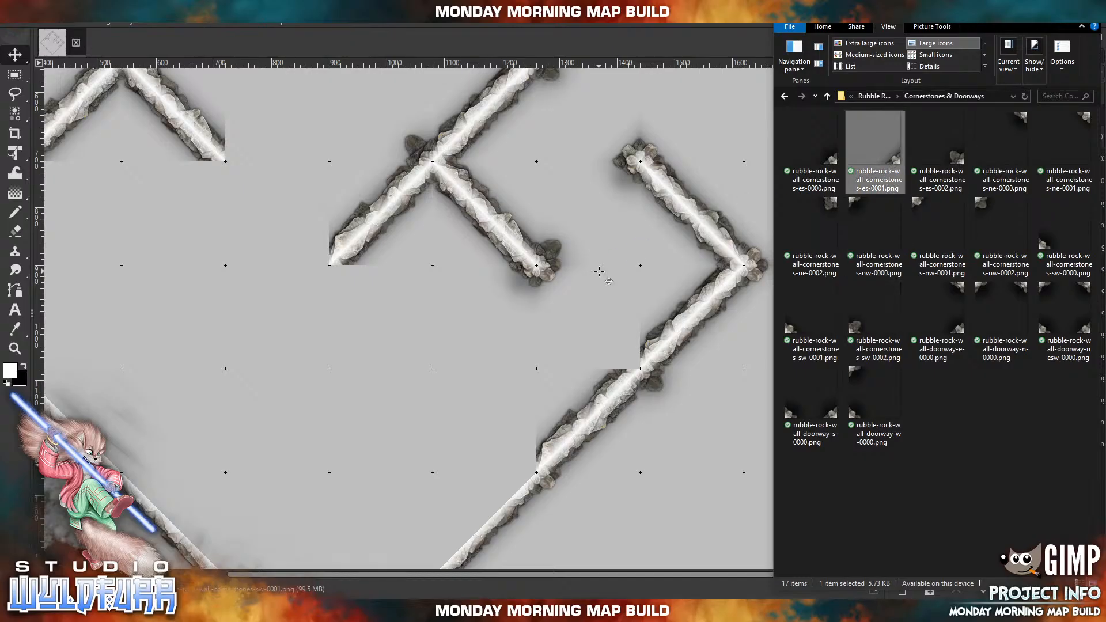
left_click_drag(599, 271, 600, 271)
left_click_drag(484, 366, 626, 365)
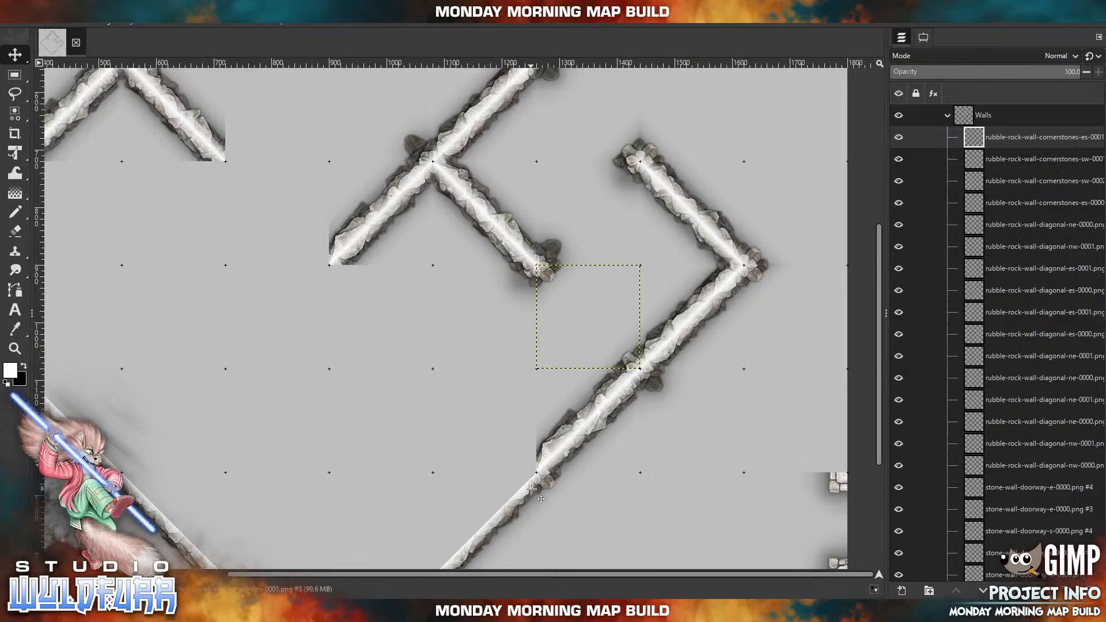
Bring up the Cornerstones & Doorways image folder.
key("alt+Tab")
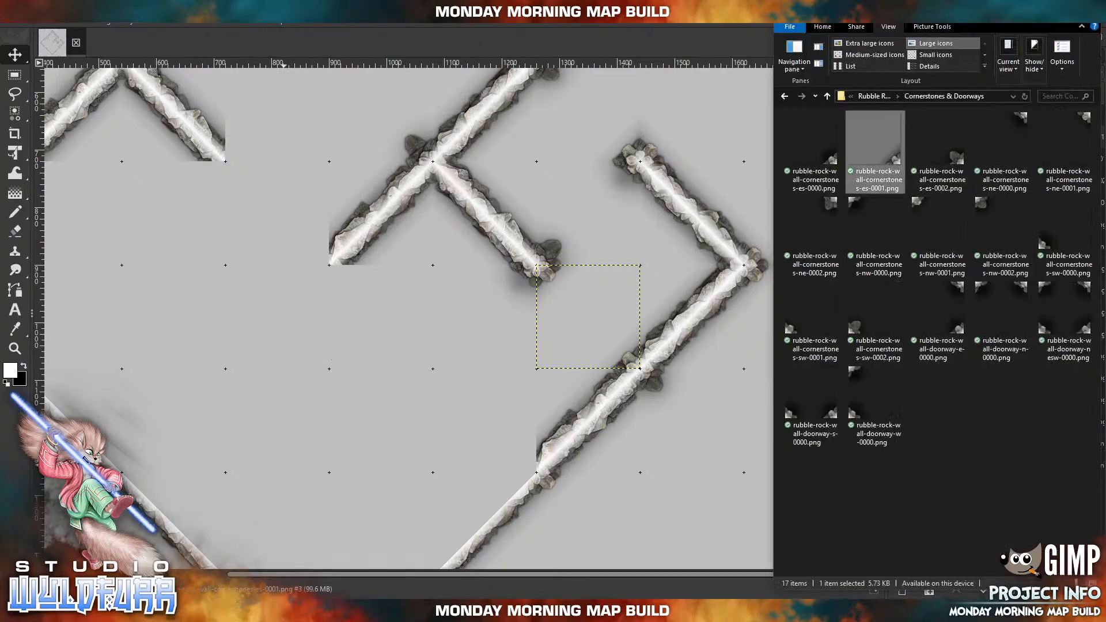
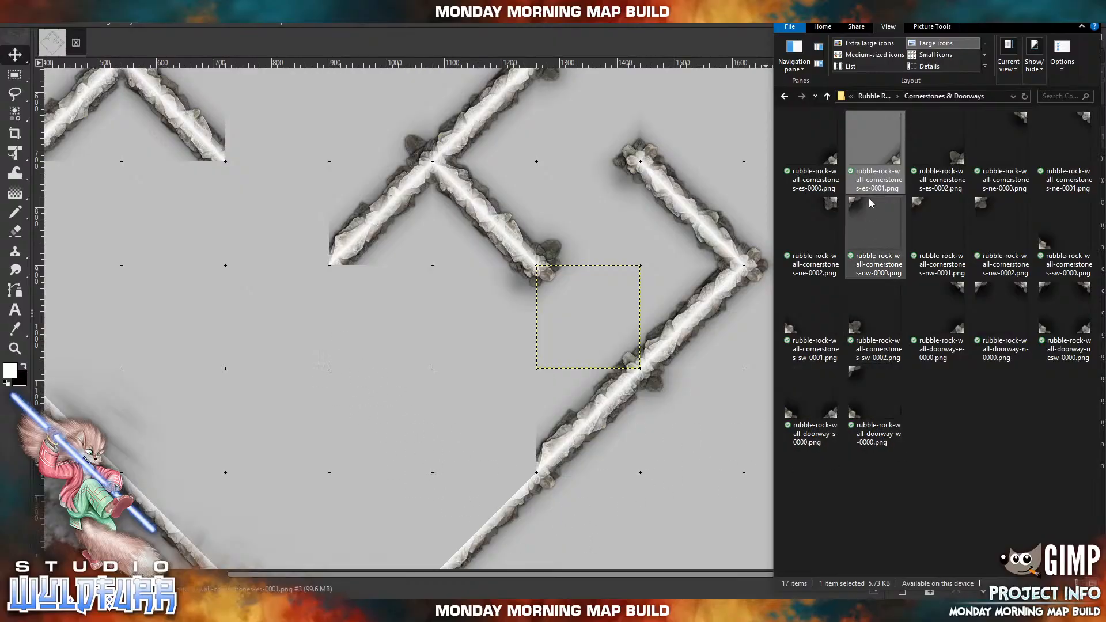
Import rubble-rock-wall-cornerstones-es-0002.png and place it inside the southeast wall at the southwest end of its inner lining.
left_click_drag(957, 159, 567, 342)
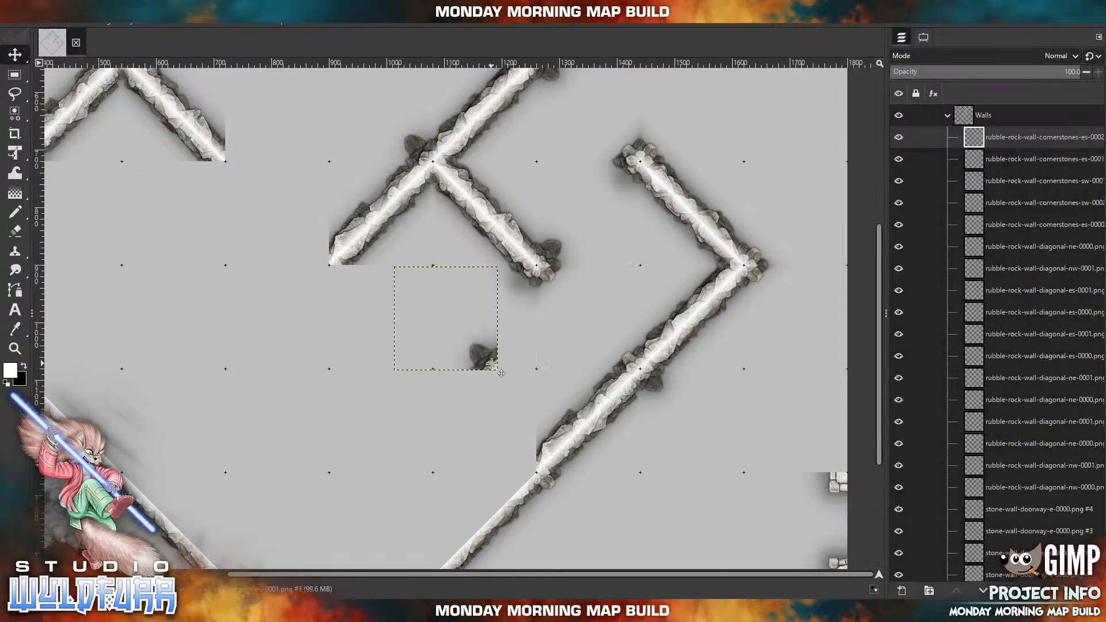
left_click_drag(491, 363, 530, 464)
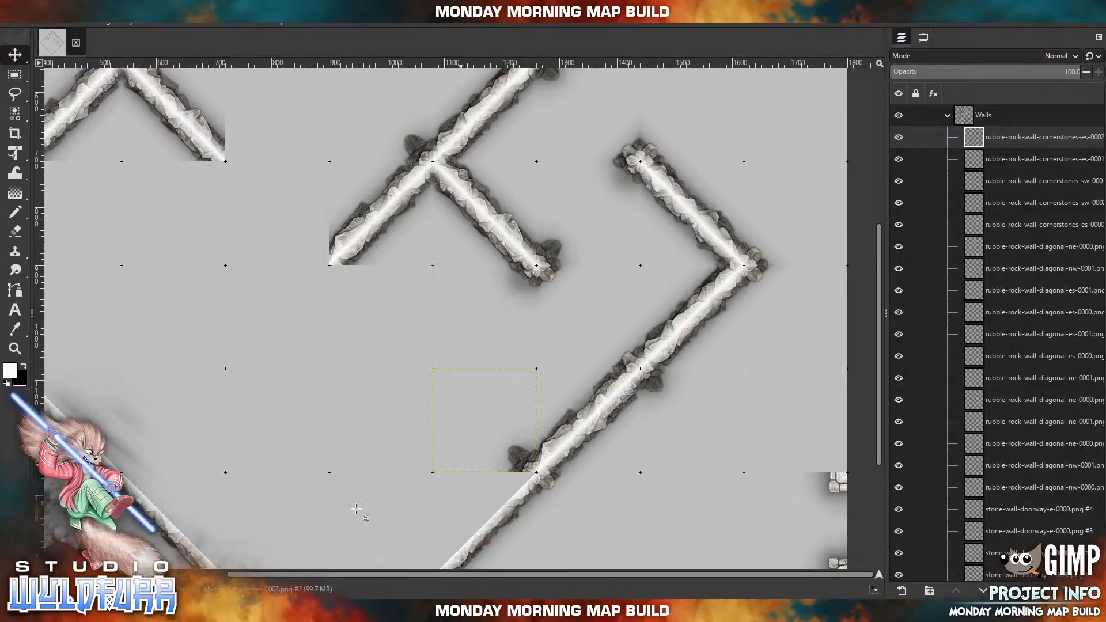
Import rubble-rock-wall-diagonal-sw-0001.png from the Diagonal Walls folder and snap it into the grid cell two columns west of the lining's southwest end.
mouse_move(280, 610)
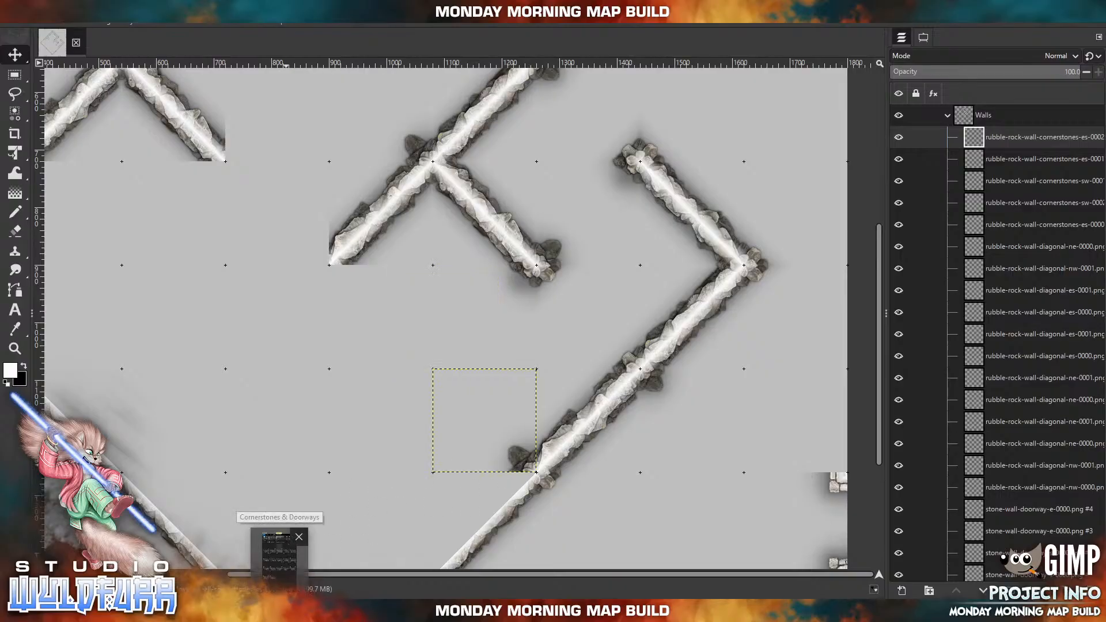
left_click(280, 564)
left_click(874, 96)
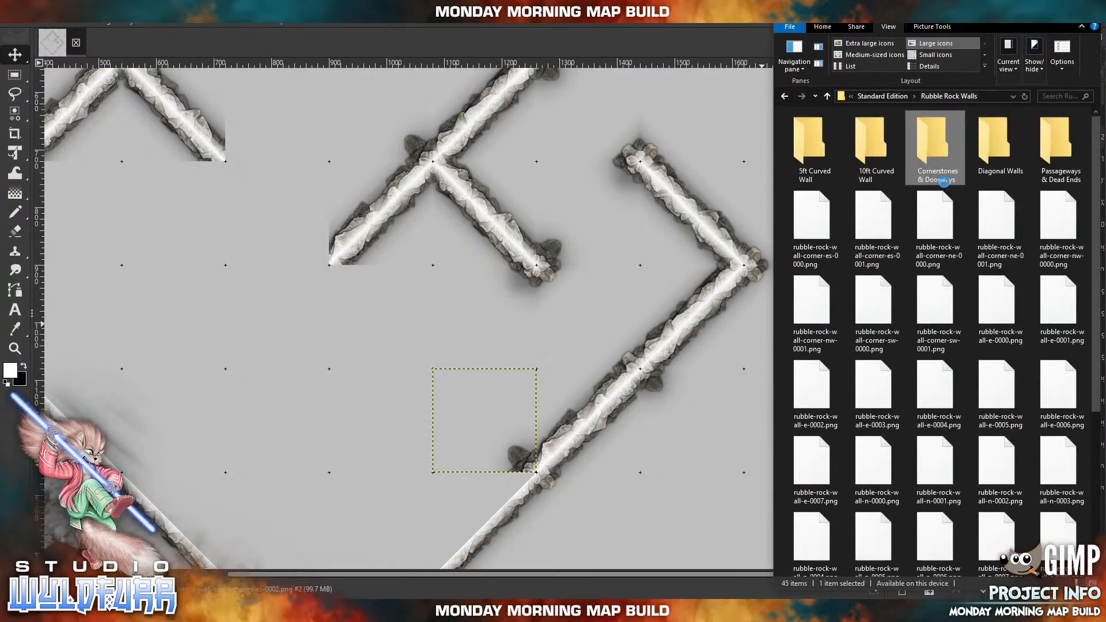
left_click(987, 159)
double_click(984, 163)
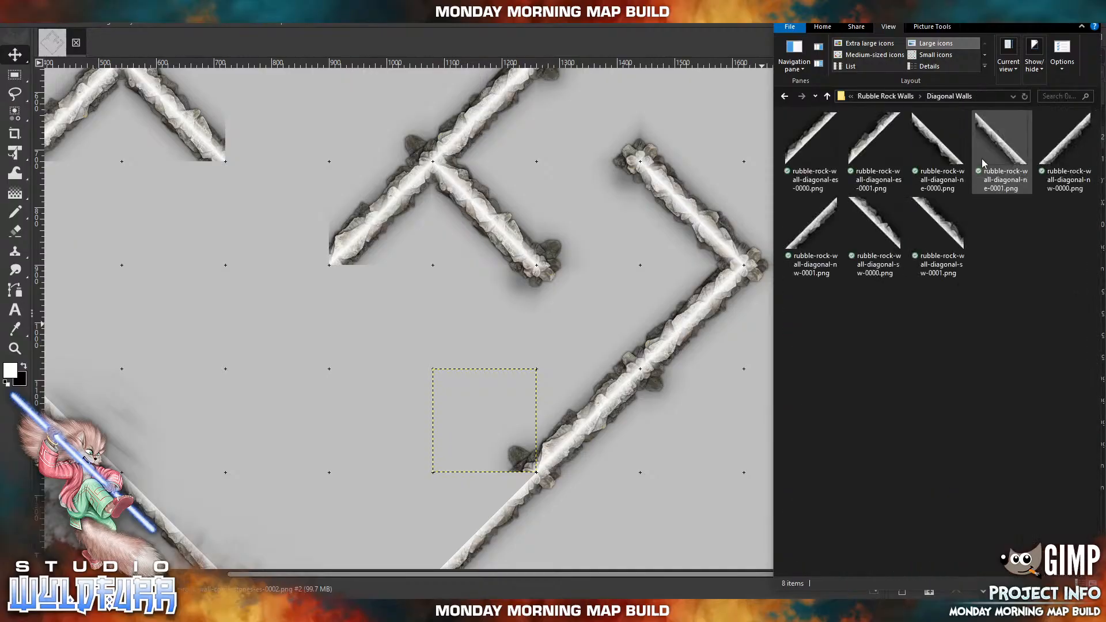
left_click_drag(938, 225, 541, 295)
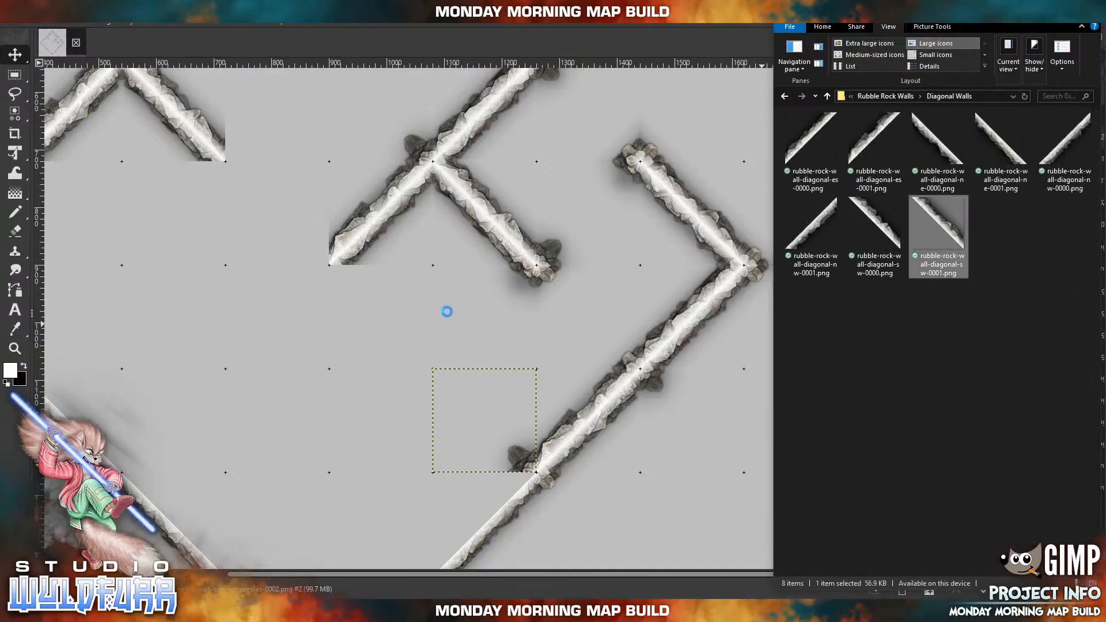
left_click_drag(447, 312, 383, 415)
left_click_drag(475, 425, 472, 348)
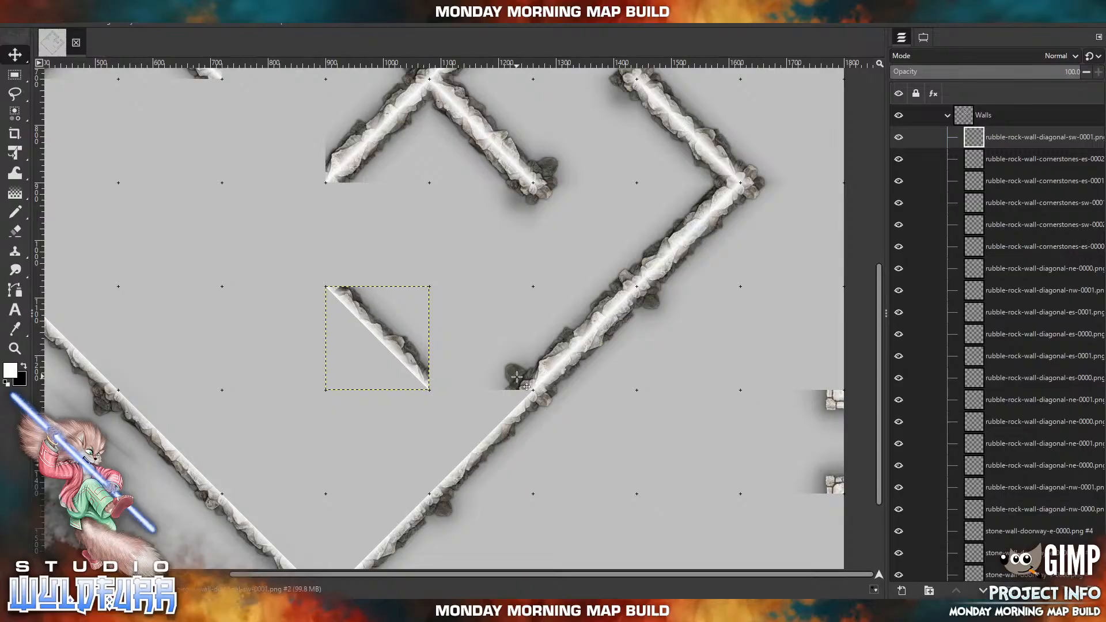
Delete the rubble-rock-wall-cornerstones-es-0002 layer at the southwest end of the southeast wall's inner lining.
left_click(924, 37)
left_click(936, 94)
left_click(901, 37)
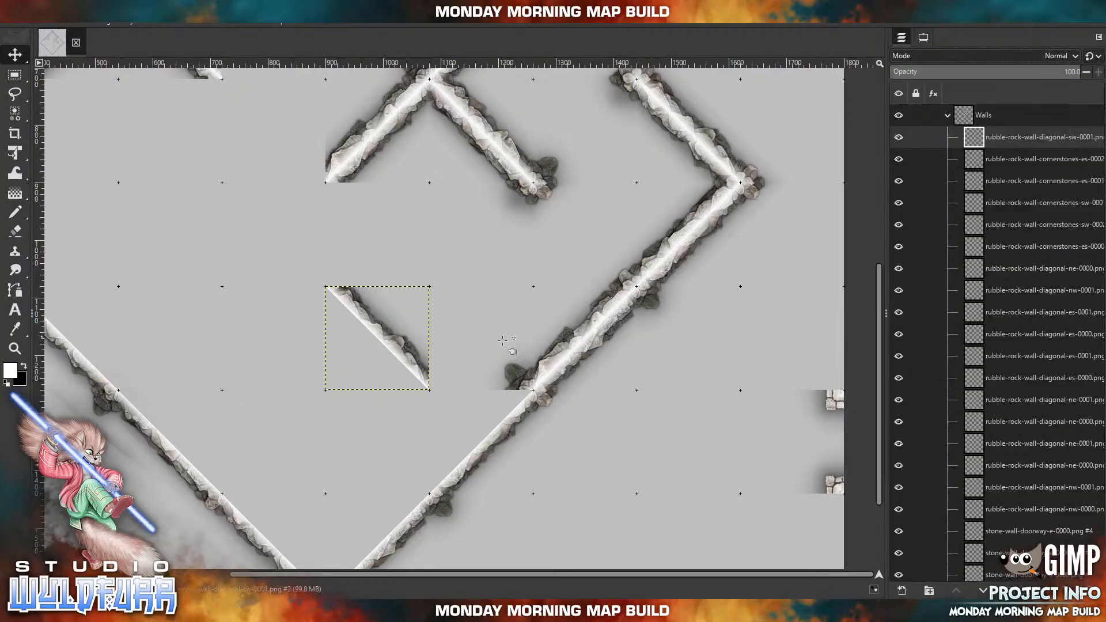
left_click(509, 336)
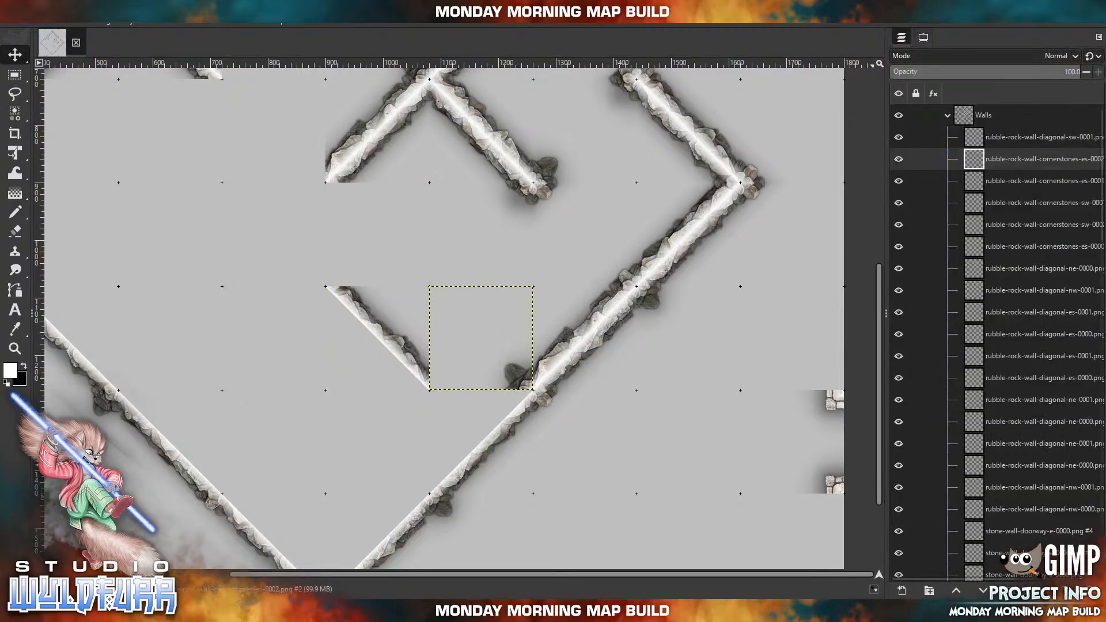
left_click(1092, 591)
Import rubble-rock-wall-s-0004.png from the Rubble Rock Walls folder and bridge the gap between the new diagonal and the southeast wall.
left_click(309, 611)
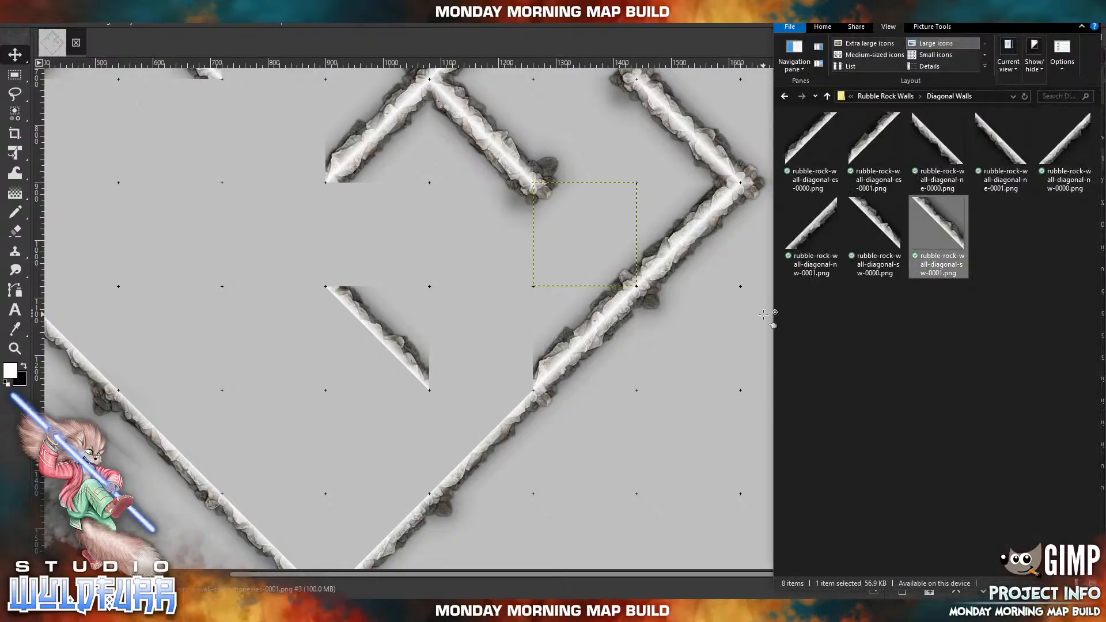
left_click(886, 96)
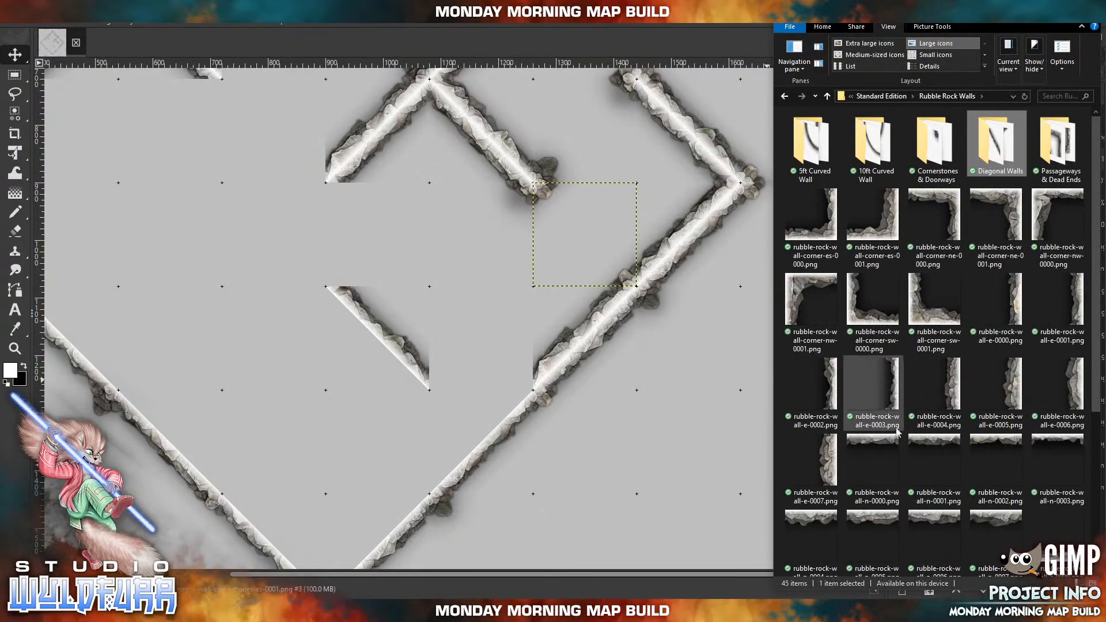
scroll(994, 380, "down", 3)
left_click_drag(992, 386, 406, 295)
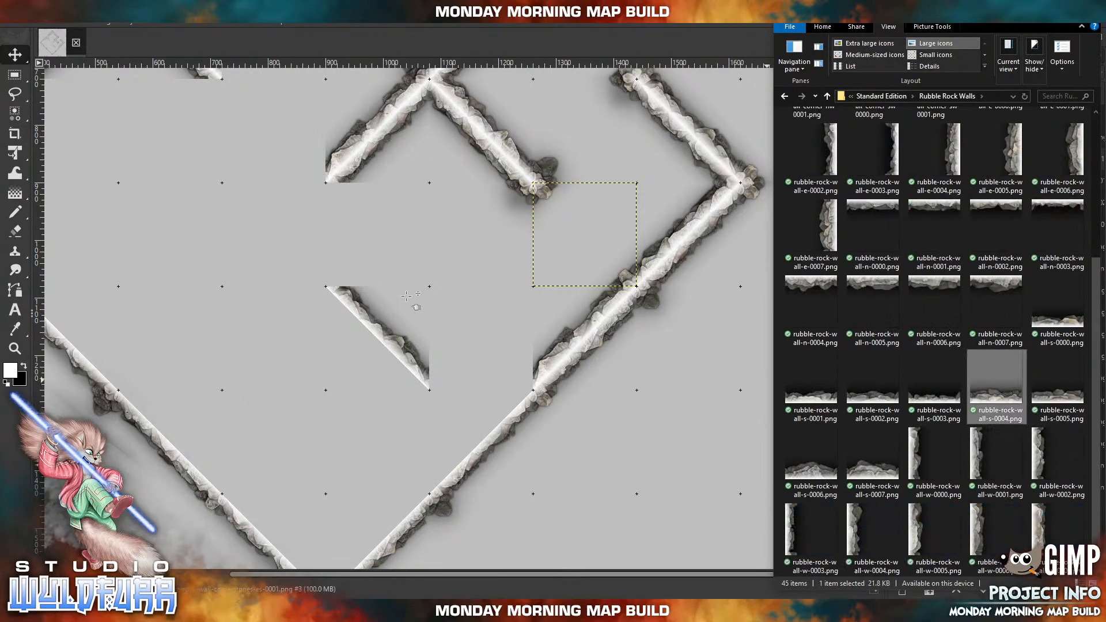
left_click_drag(468, 358, 505, 378)
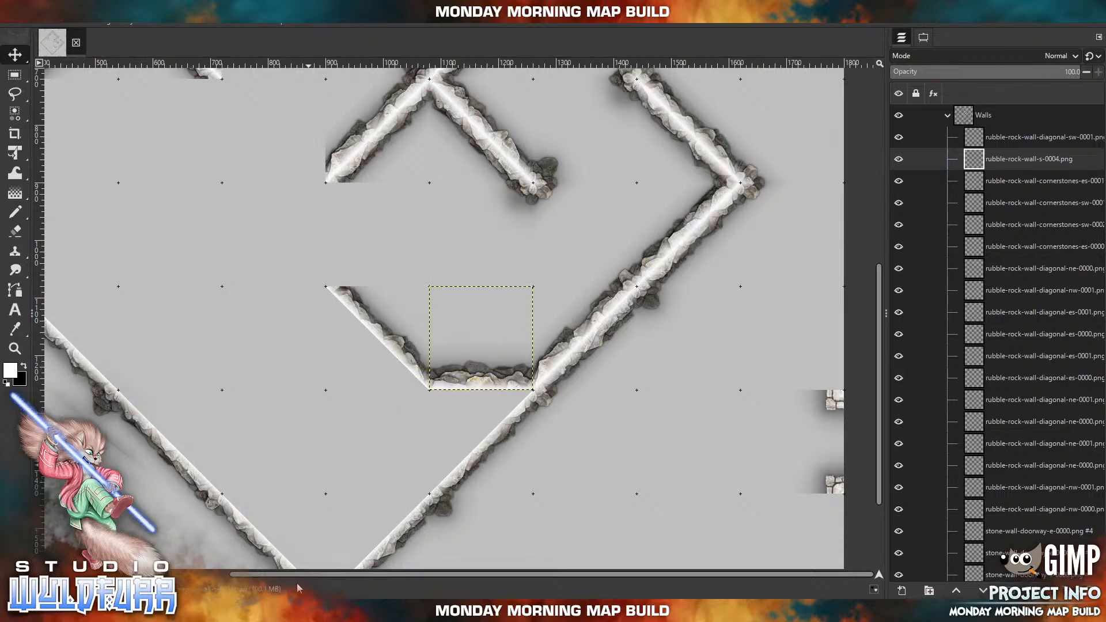
Import rubble-rock-wall-e-0003.png and snap it directly below the new diagonal so it runs south to the southeast wall.
left_click(301, 610)
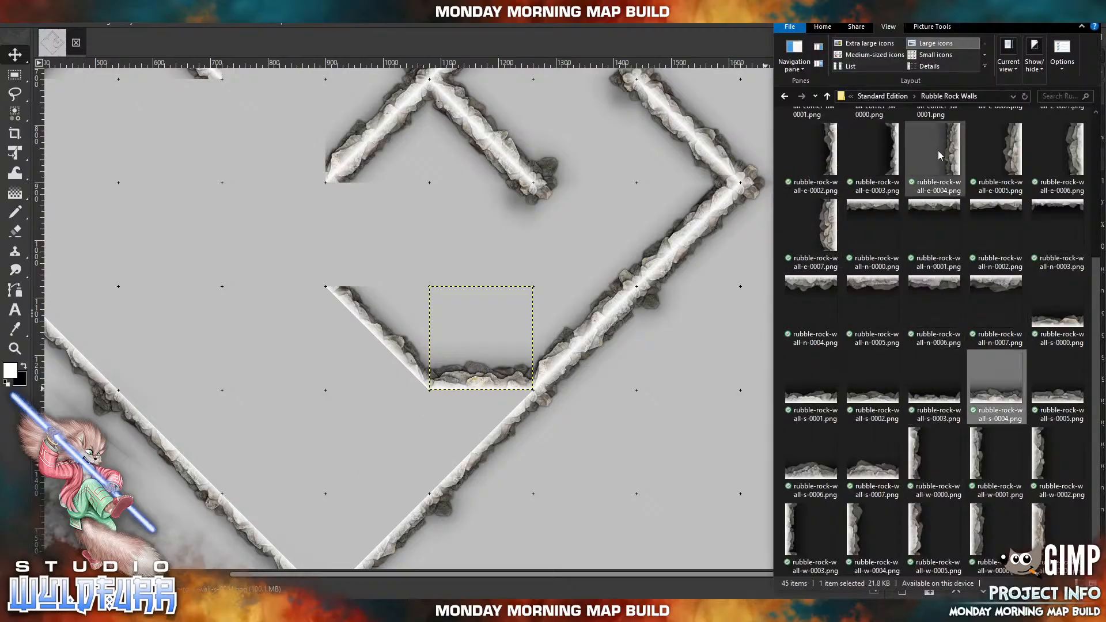
left_click(896, 149)
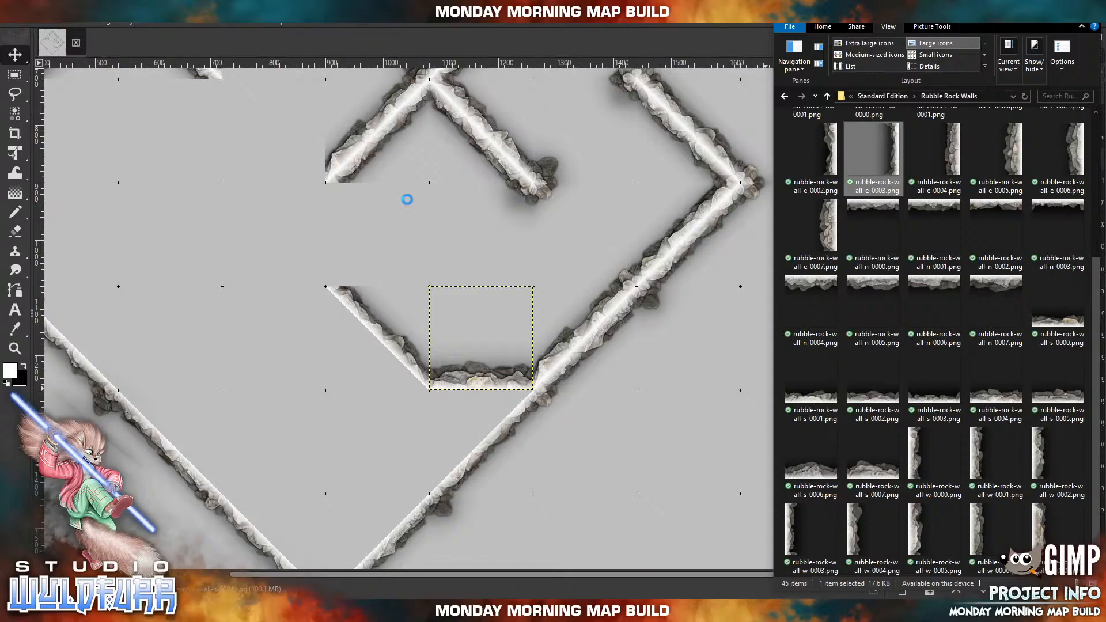
left_click_drag(412, 240, 412, 240)
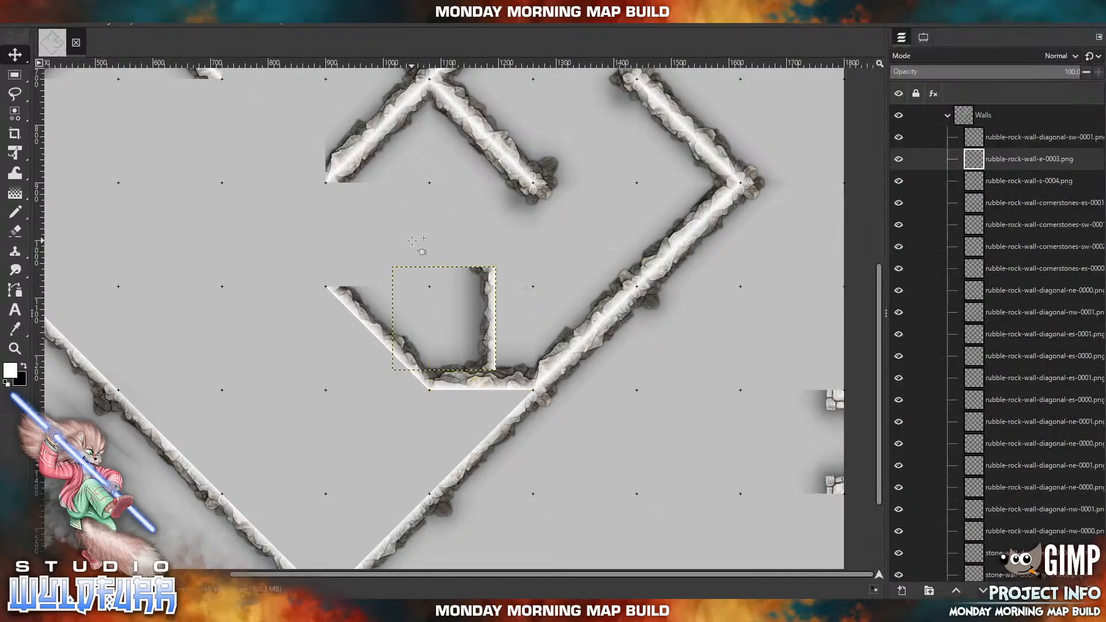
left_click_drag(475, 288, 381, 398)
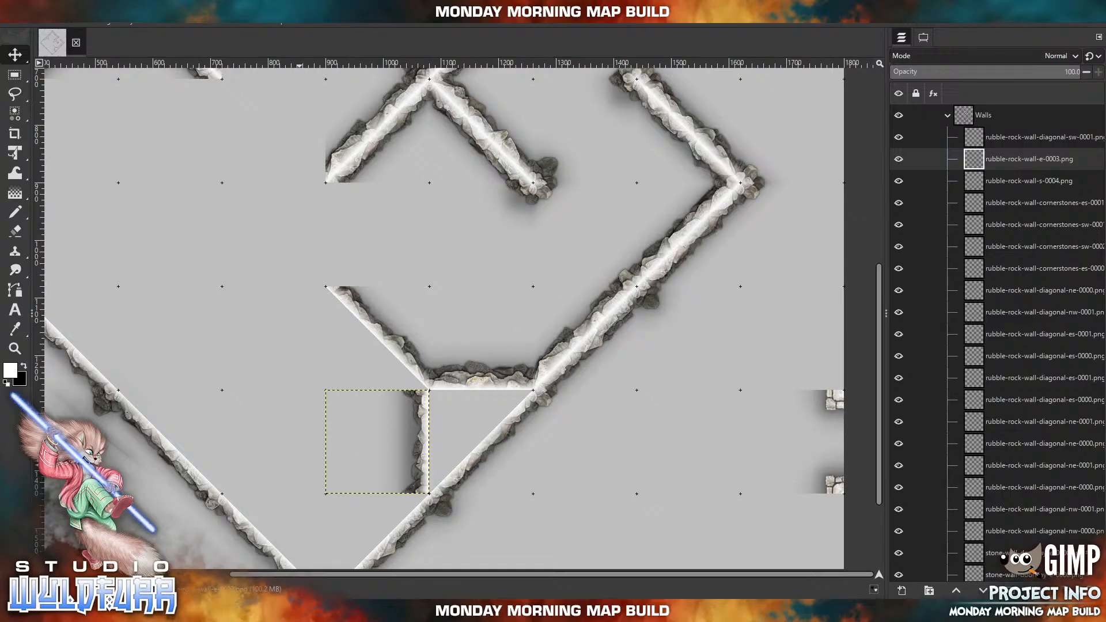
Import rubble-rock-wall-diagonal-ne-0001.png from the Diagonal Walls folder and line the southwest side of the new interior diagonal.
left_click(286, 611)
scroll(973, 256, "up", 3)
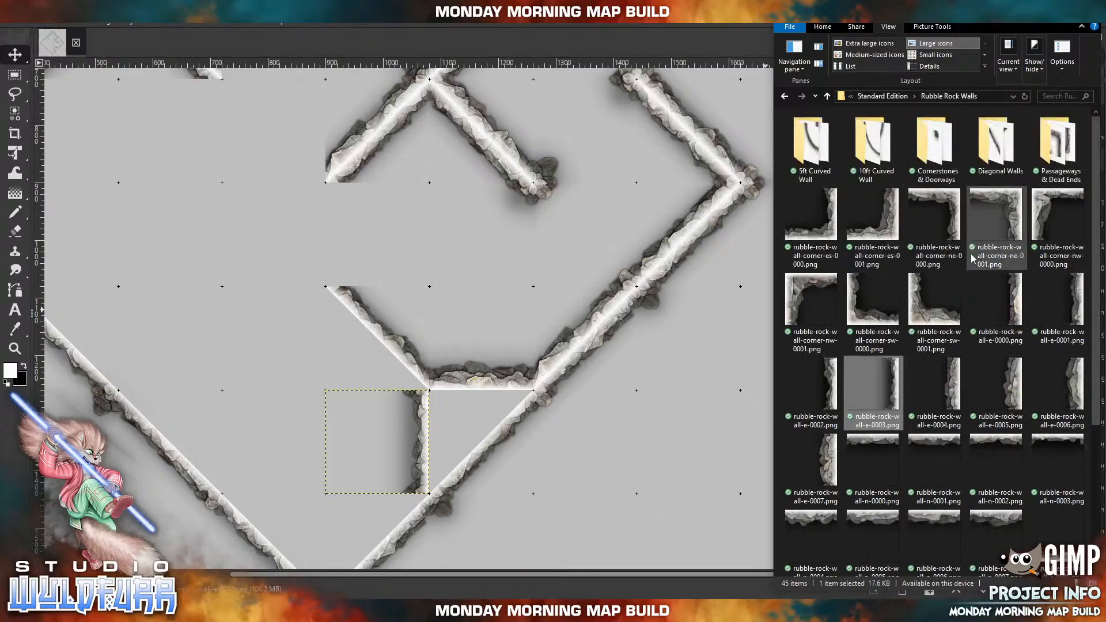
left_click(1003, 144)
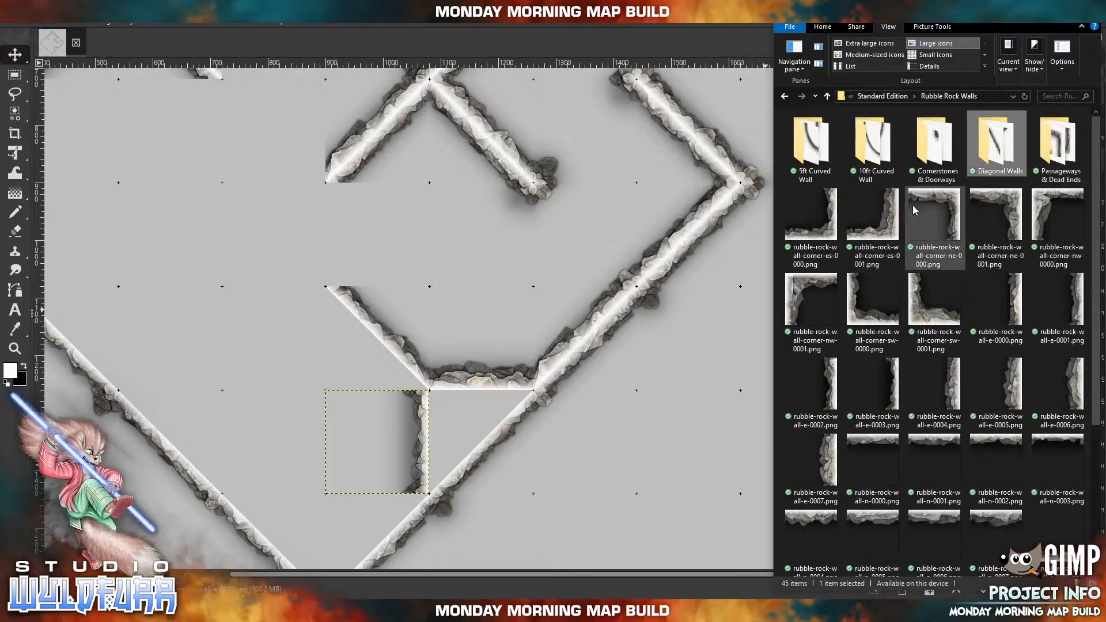
key("Return")
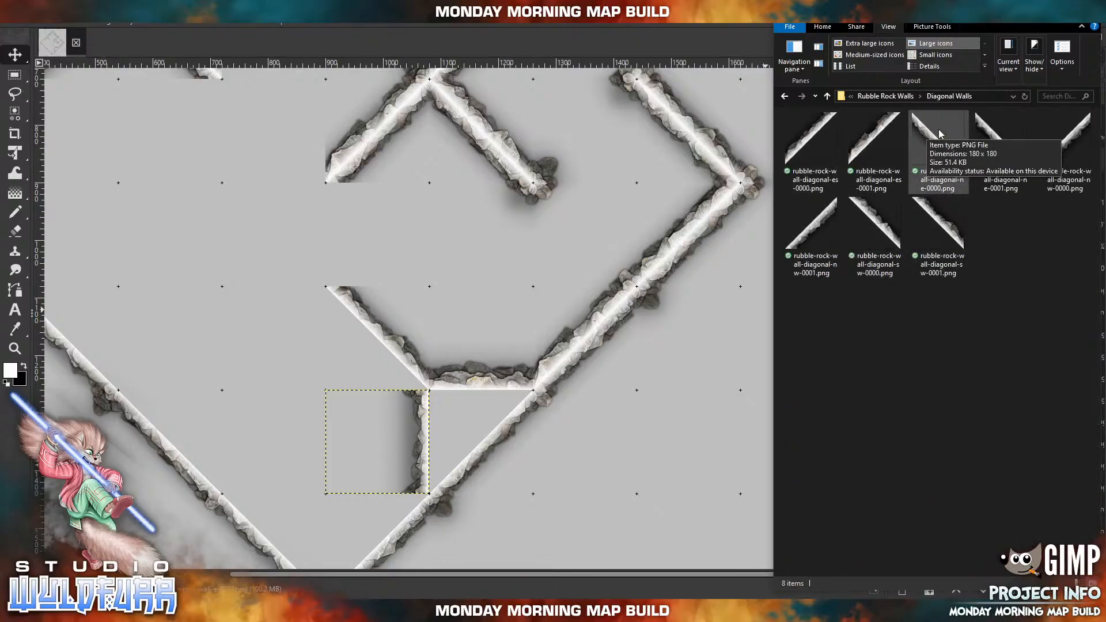
left_click(1000, 136)
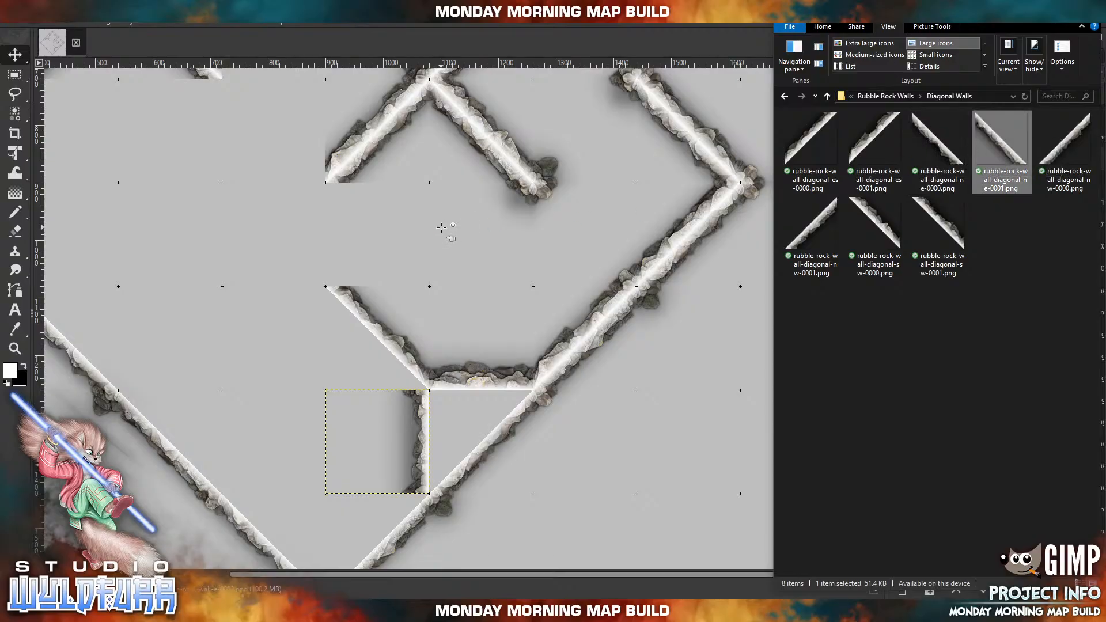
left_click_drag(438, 225, 438, 226)
left_click_drag(434, 311, 367, 342)
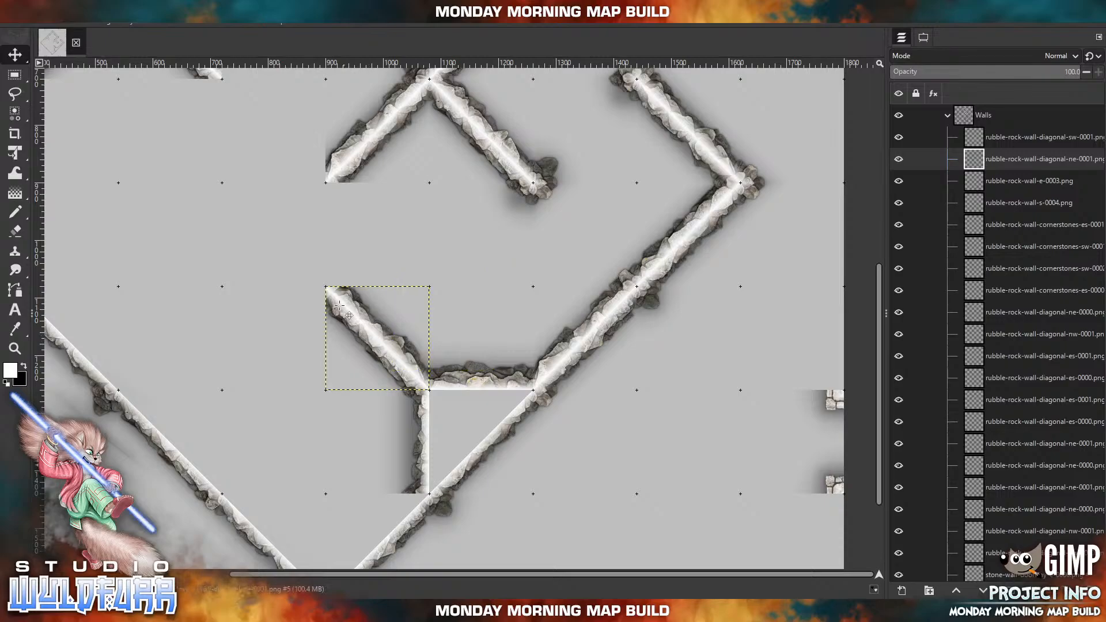
Import rubble-rock-wall-n-0005.png from the Rubble Rock Walls folder and extend a horizontal wall west from the interior diagonal's upper end.
left_click_drag(265, 389, 385, 297)
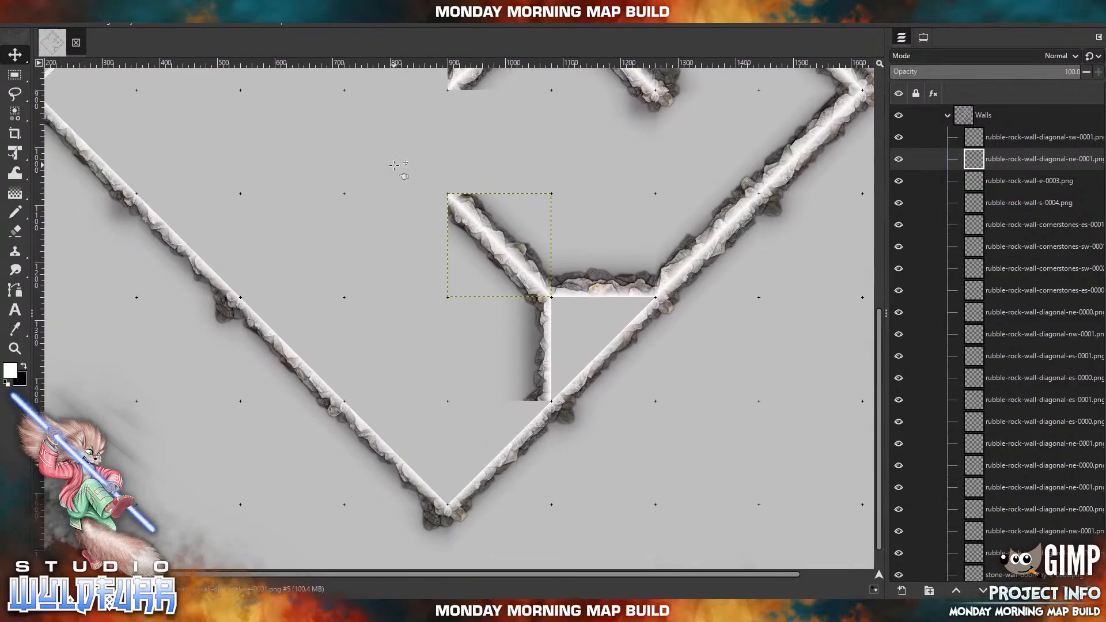
left_click(306, 610)
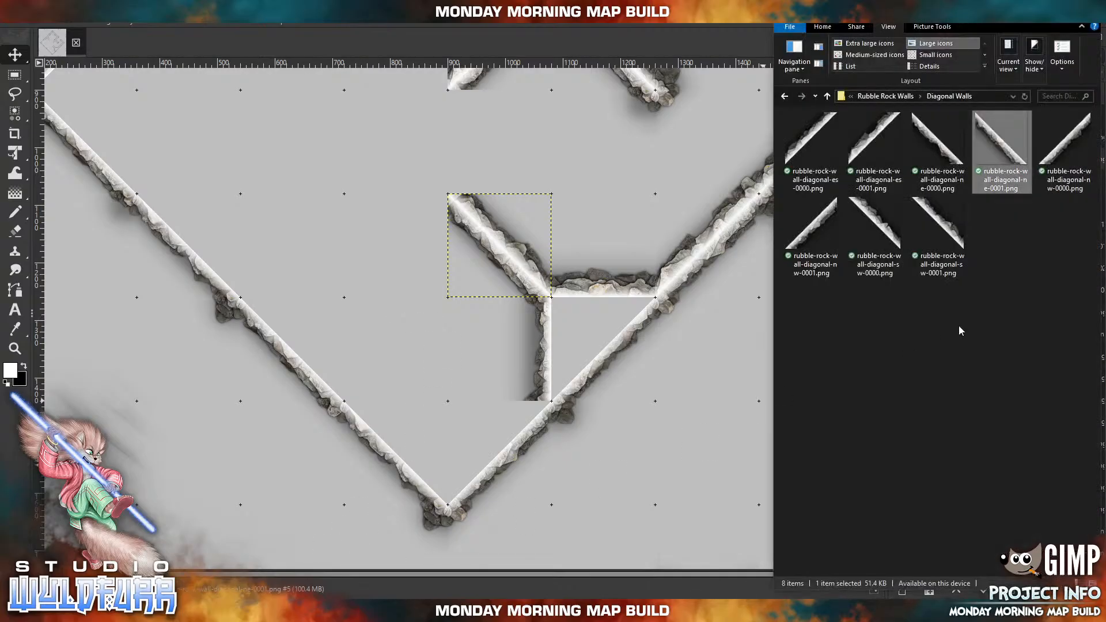
left_click(890, 97)
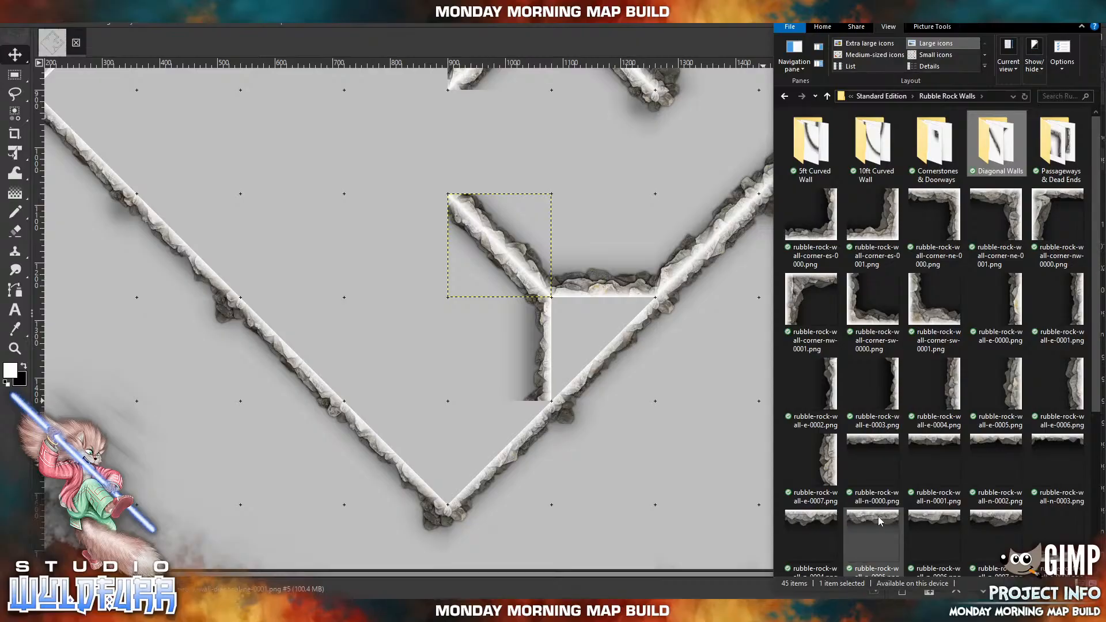
left_click_drag(880, 521, 420, 275)
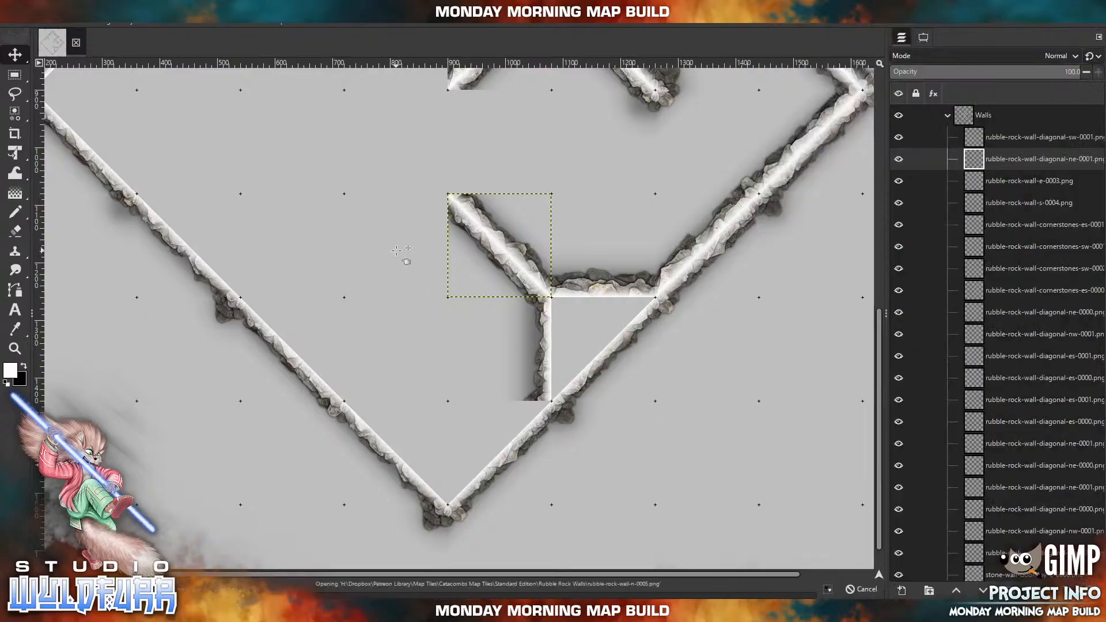
left_click_drag(470, 287, 407, 215)
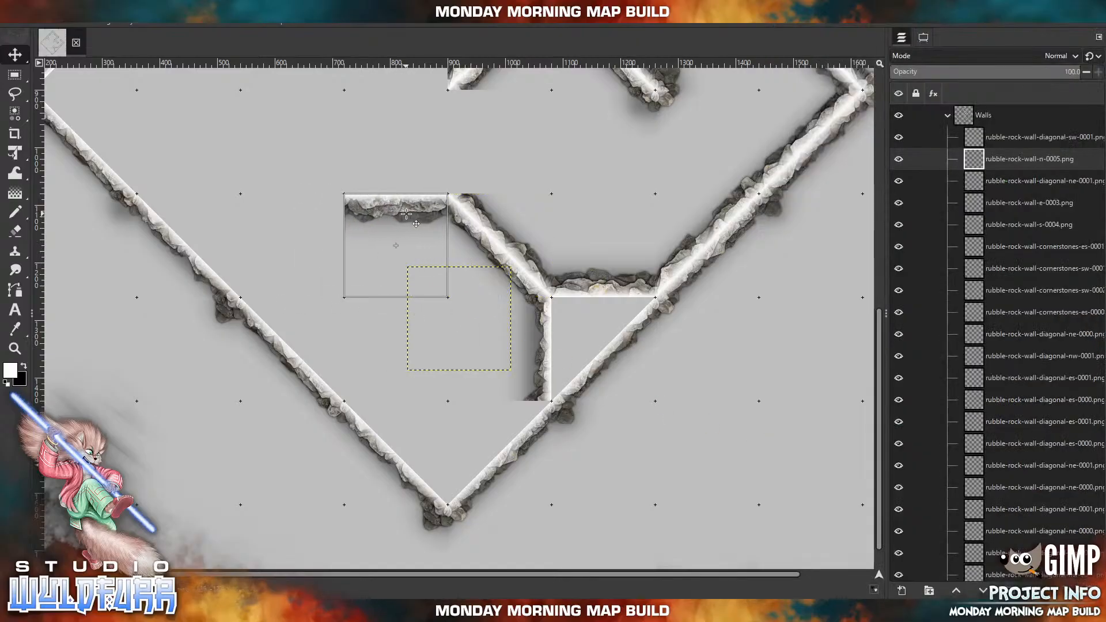
Import rubble-rock-wall-s-0003.png and line the north side of the horizontal wall west of the interior diagonal.
key("alt+Tab")
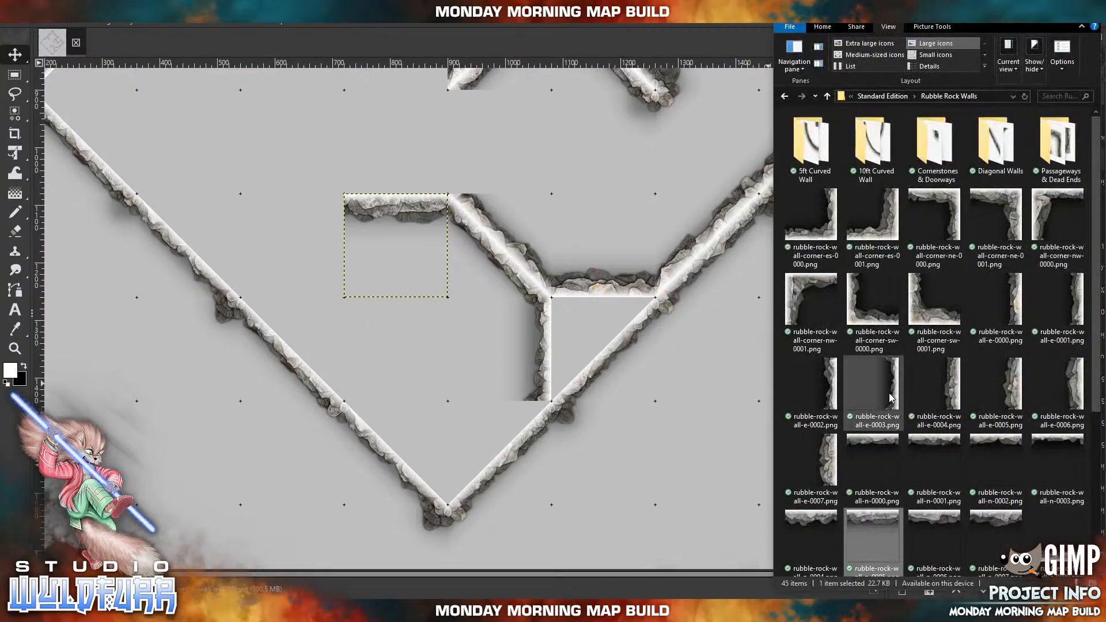
left_click(944, 402)
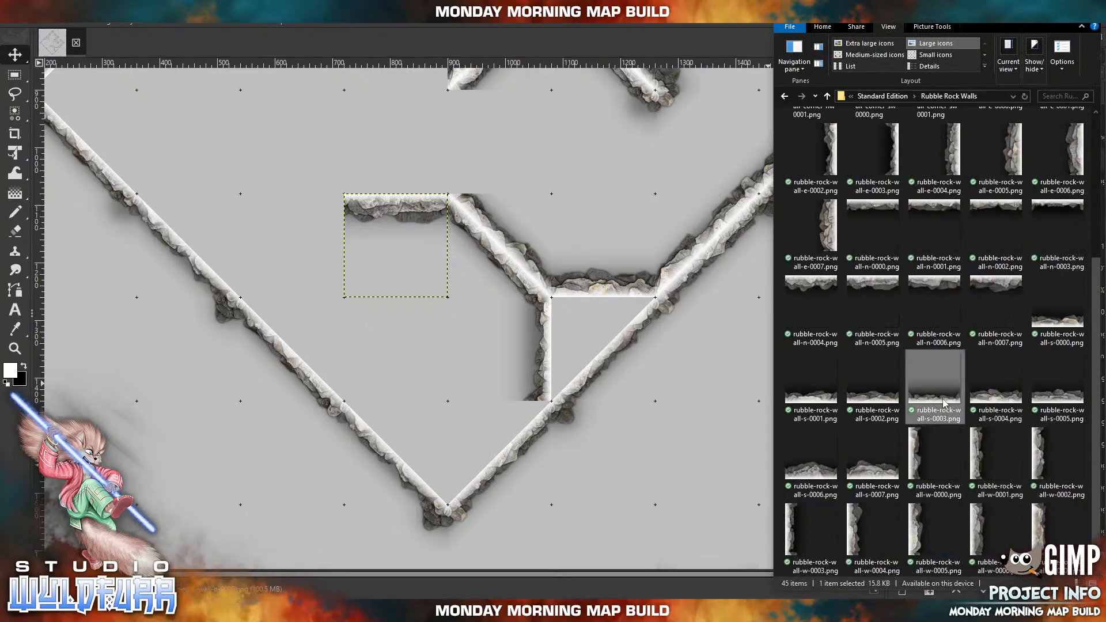
left_click_drag(411, 168, 466, 299)
left_click_drag(470, 361, 409, 183)
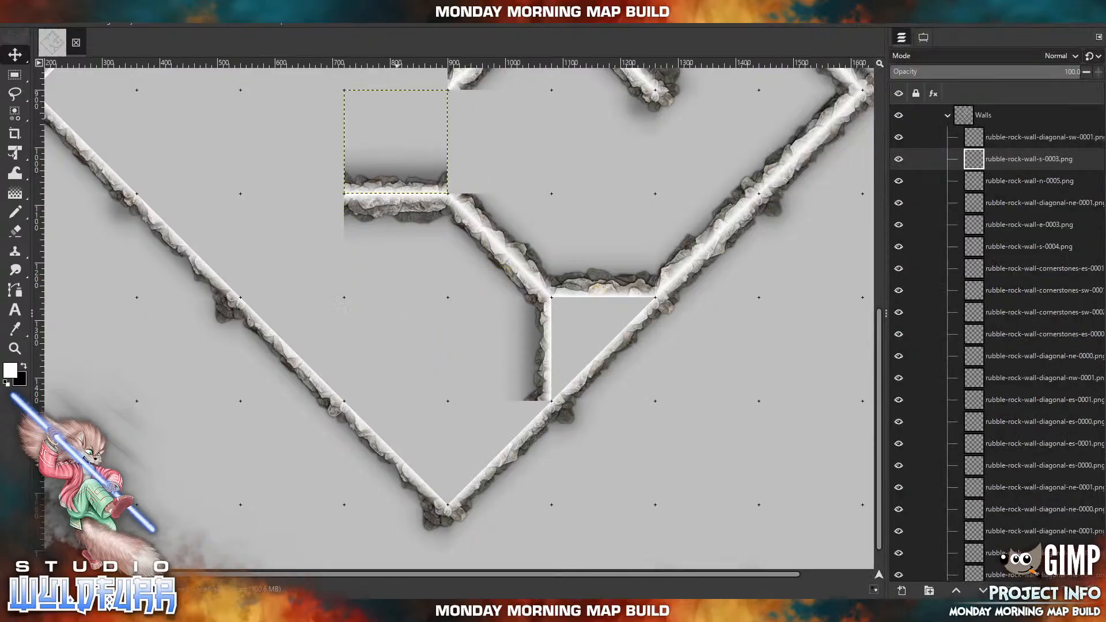
Import rubble-rock-wall-cornerstones-sw-0000.png from the Cornerstones & Doorways folder and cap the north side of the horizontal-to-diagonal wall joint.
key("alt+Tab")
scroll(915, 359, "up", 5)
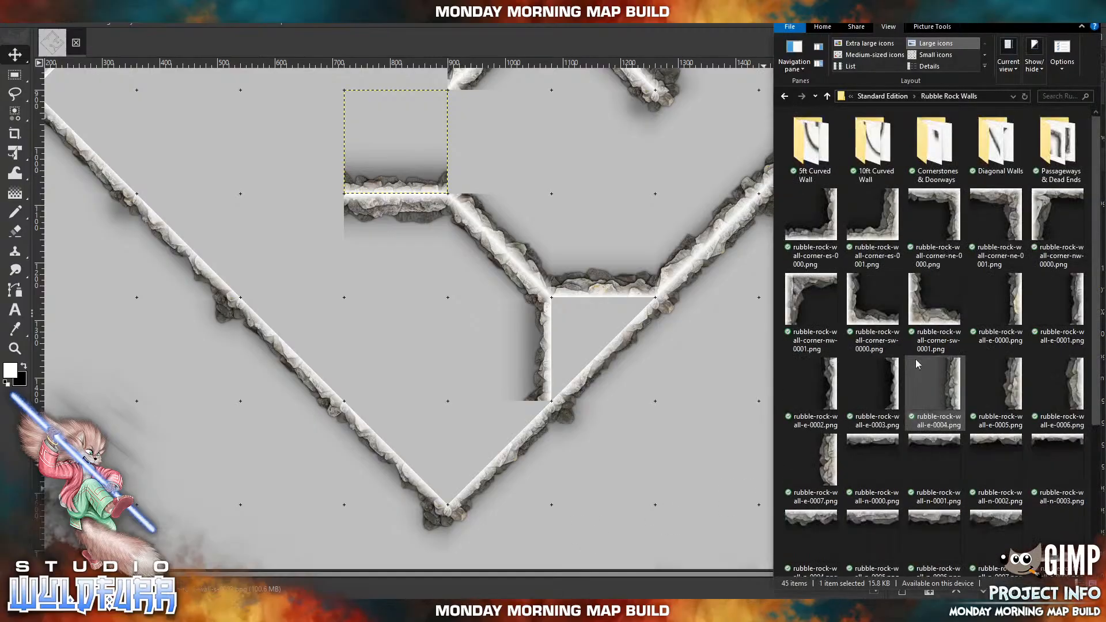
left_click(922, 159)
key("Return")
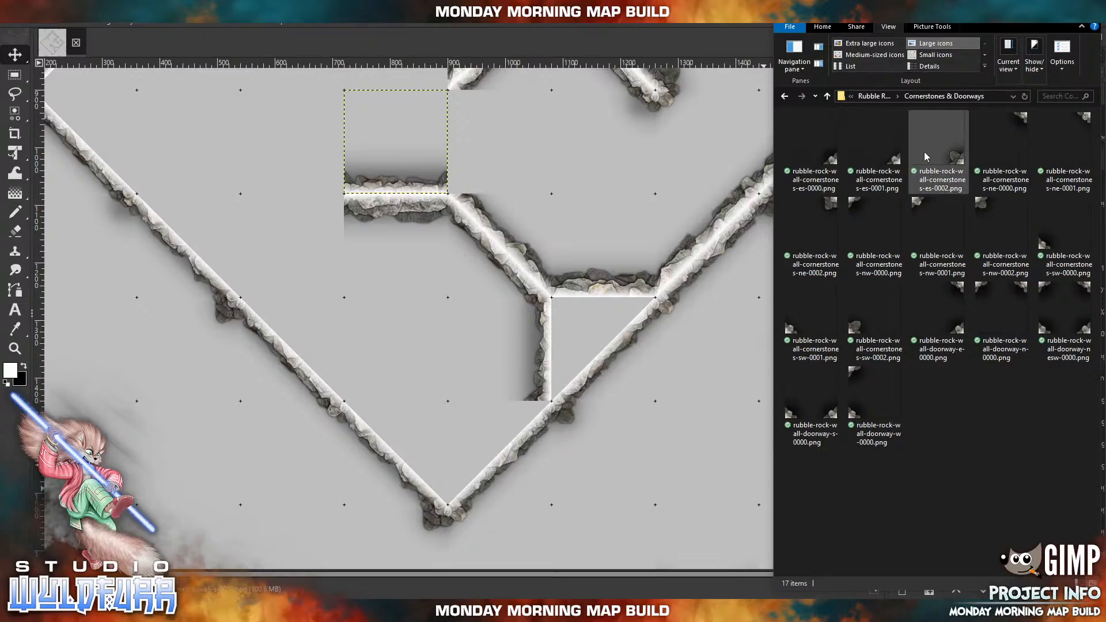
left_click(1046, 247)
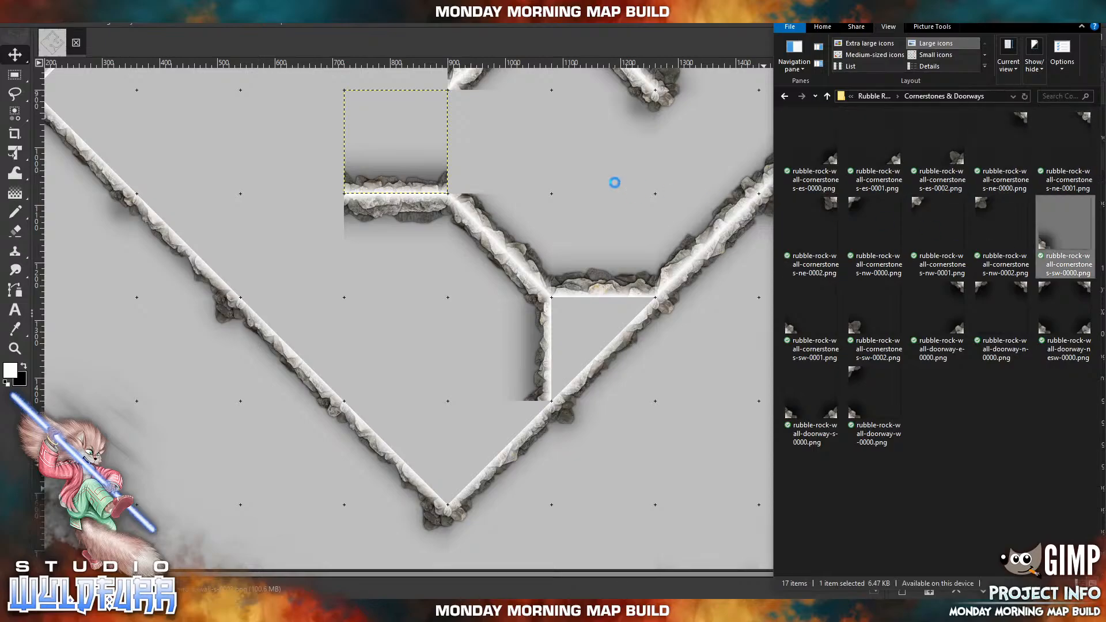
left_click_drag(617, 199, 618, 199)
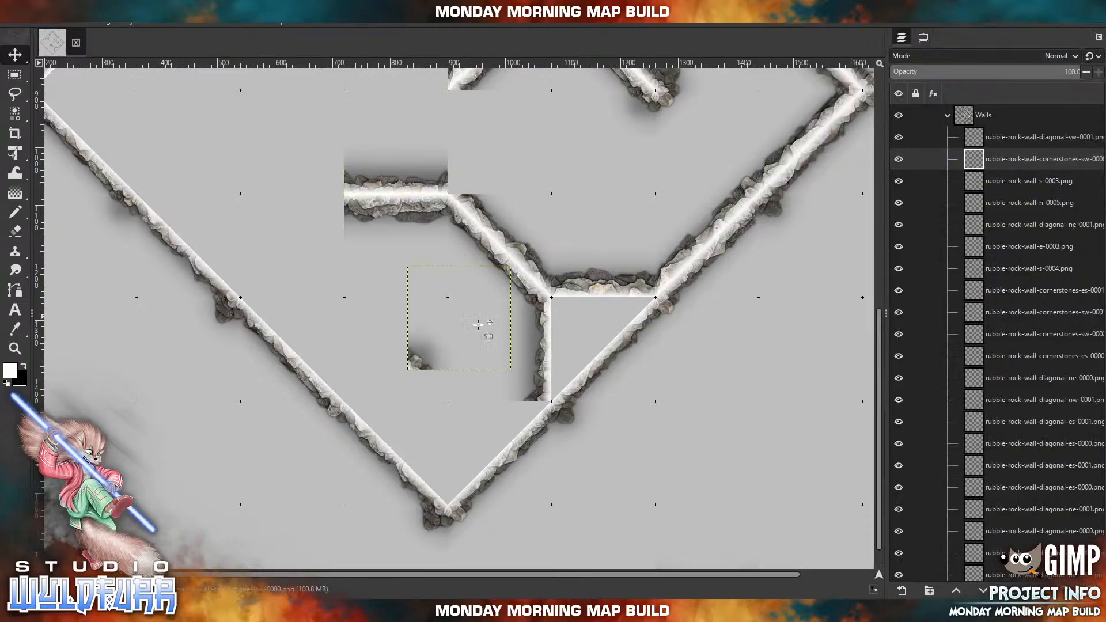
left_click_drag(415, 359, 454, 182)
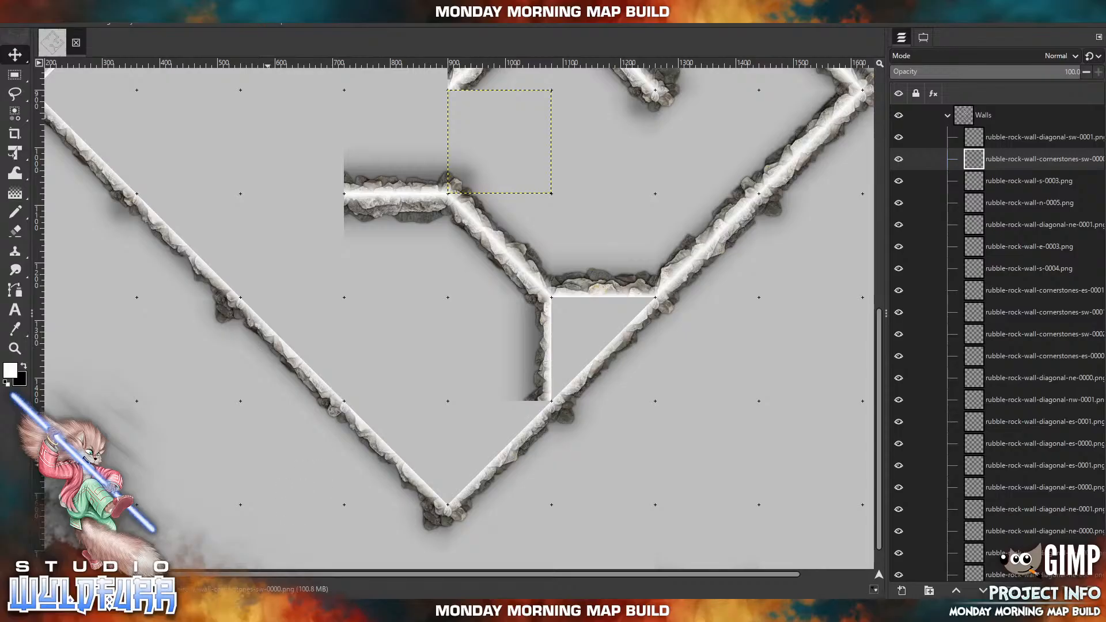
Import rubble-rock-wall-cornerstones-es-0000.png and rubble-rock-wall-cornerstones-ne-0000.png and cap both sides of the horizontal wall's west end.
key("alt+Tab")
left_click_drag(835, 162, 368, 140)
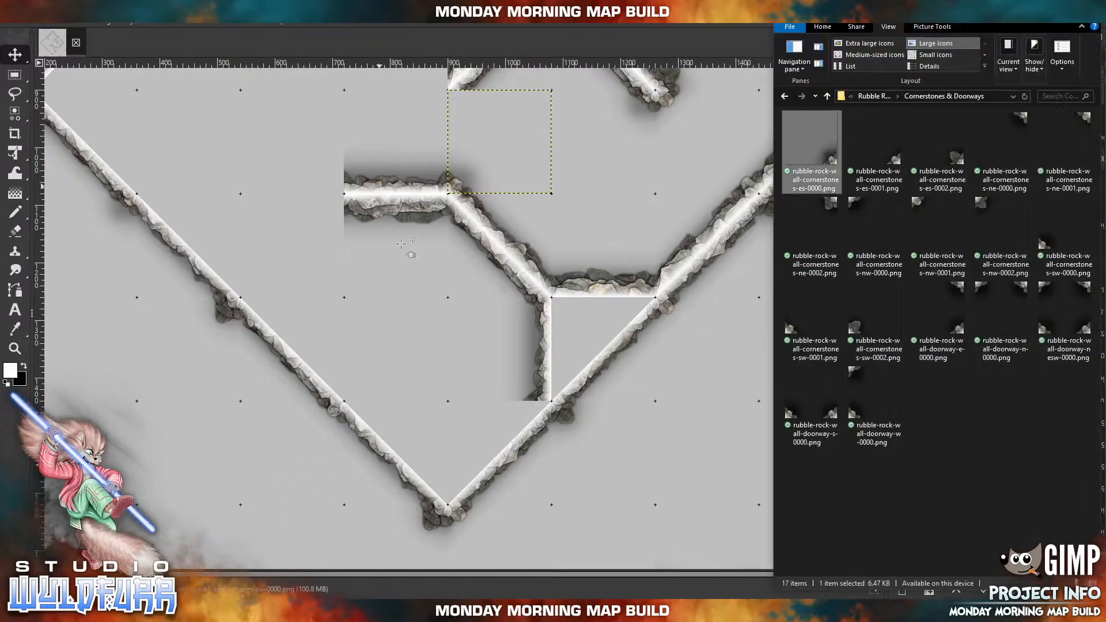
left_click_drag(391, 221, 449, 310)
left_click_drag(493, 367, 332, 191)
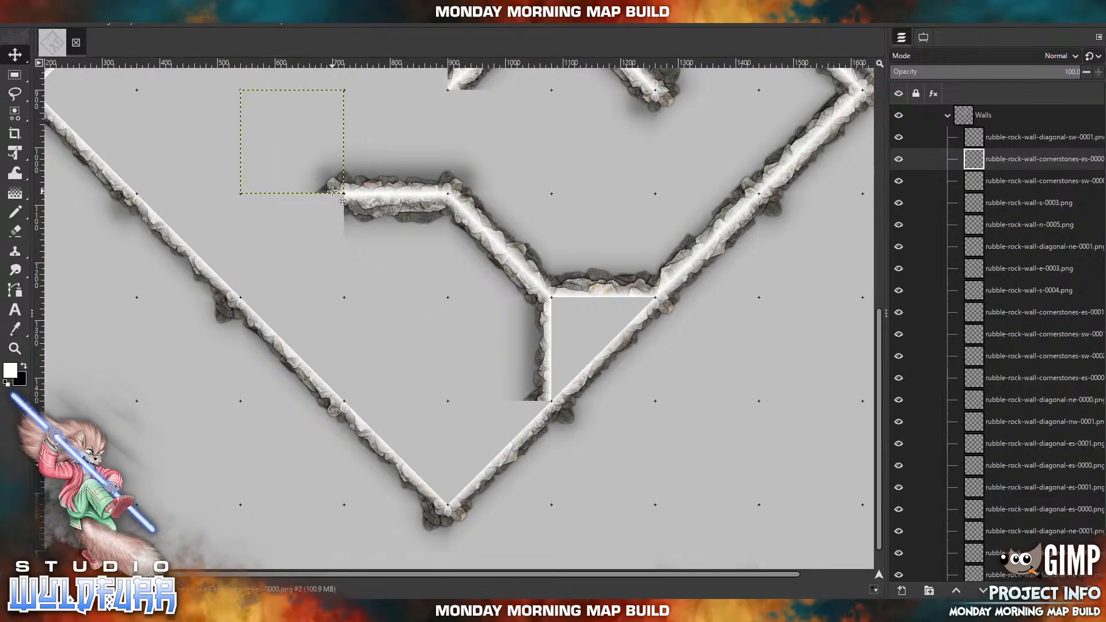
left_click(259, 612)
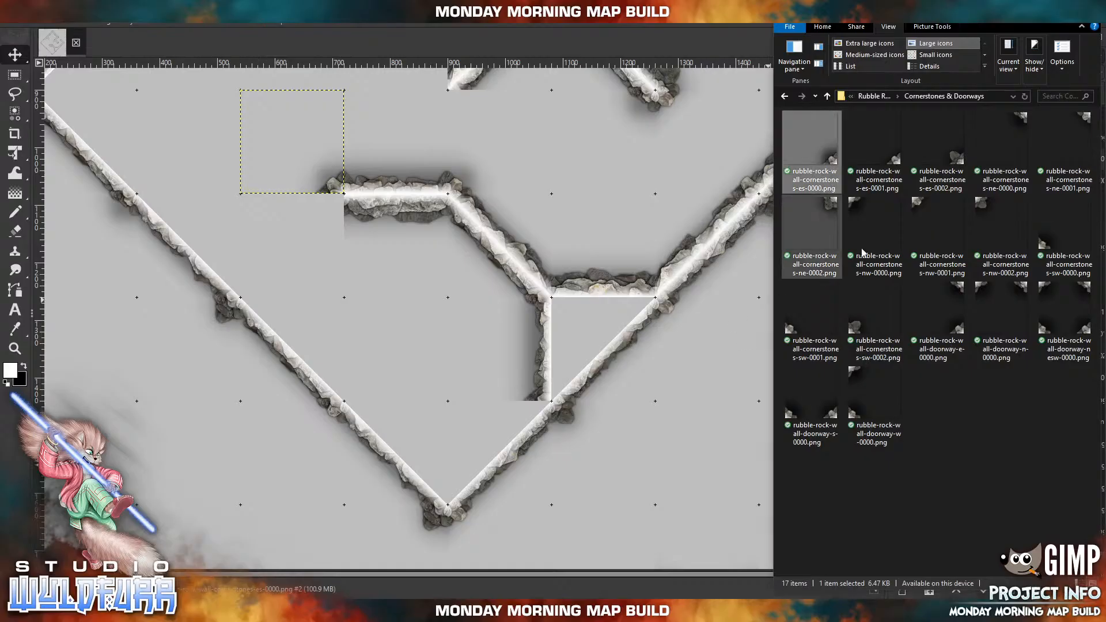
left_click_drag(1024, 131, 634, 191)
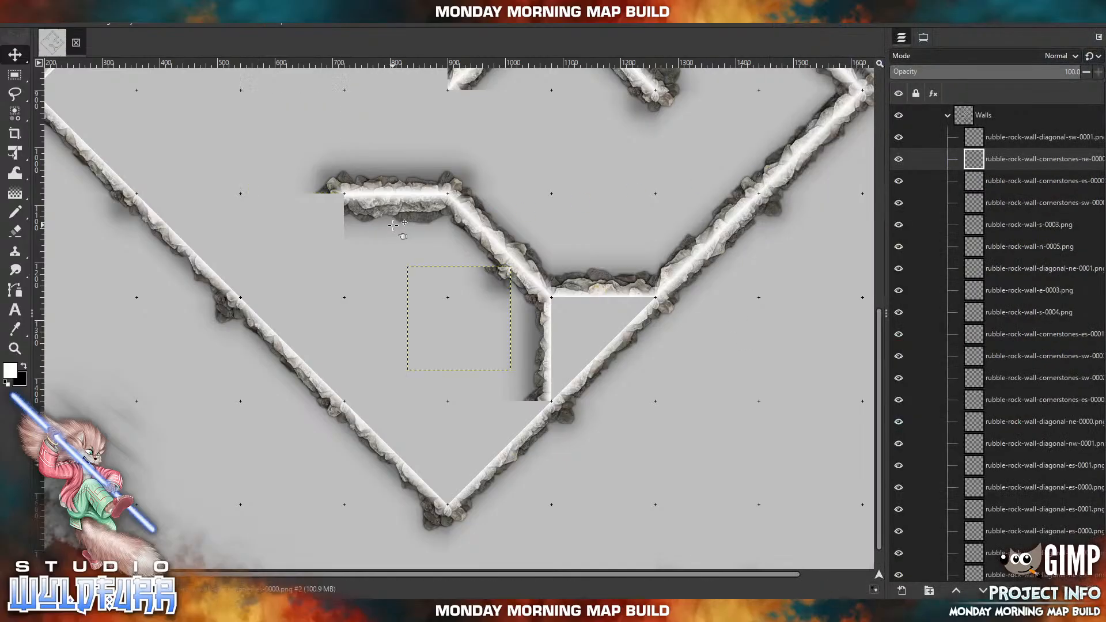
left_click_drag(502, 276, 332, 208)
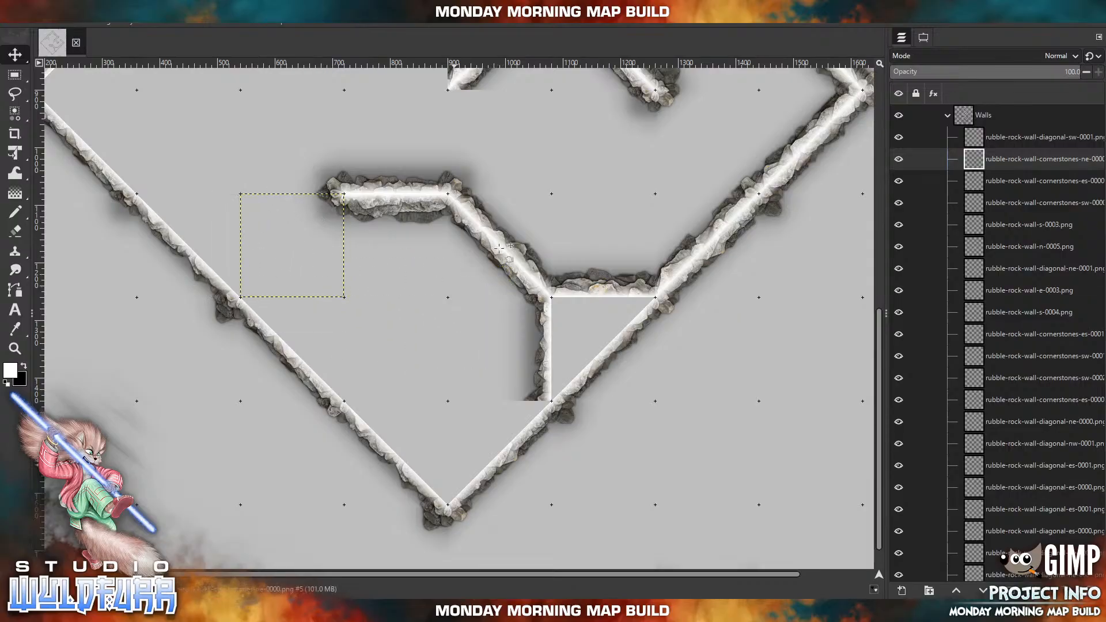
Import rubble-rock-wall-diagonal-es-0001.png from the Diagonal Walls folder and line the inner side of the southeast outer wall's lowest section.
left_click(324, 611)
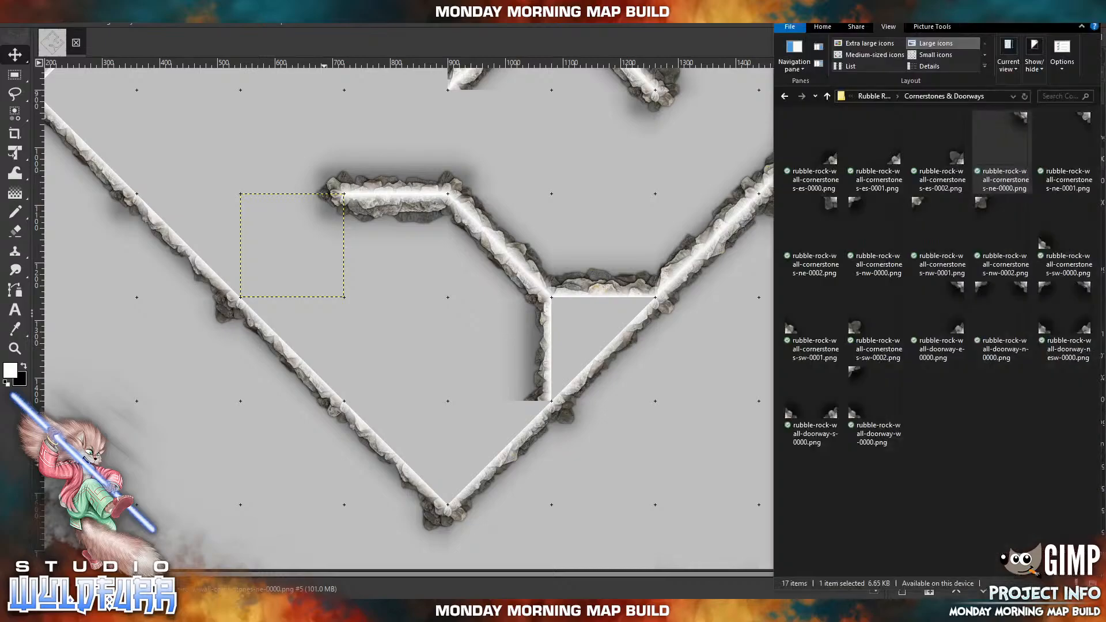
left_click(883, 97)
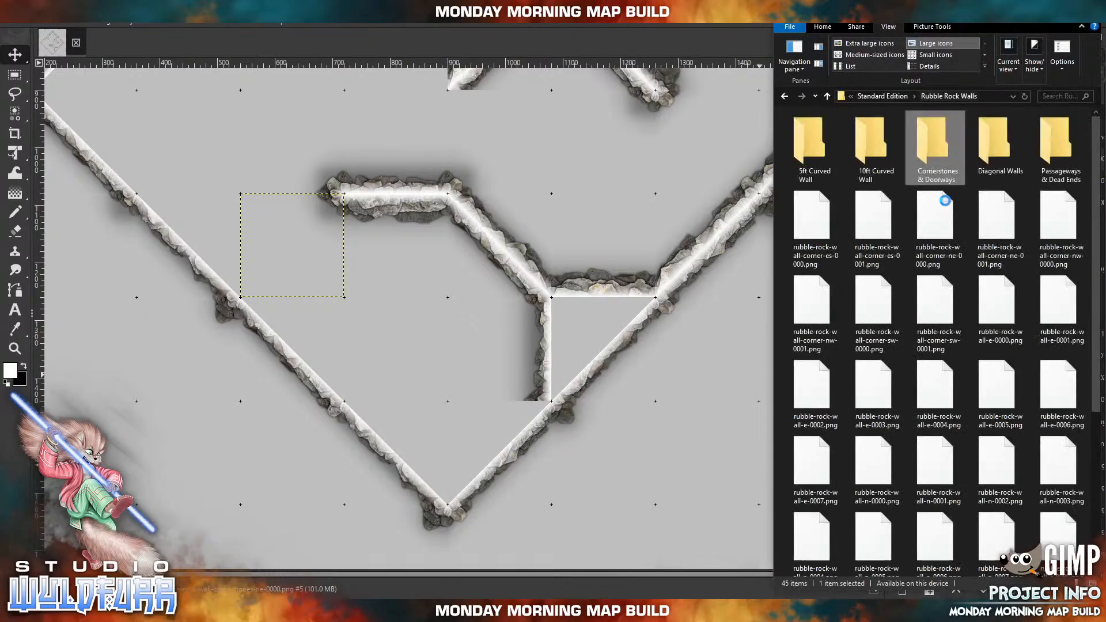
left_click(999, 149)
double_click(999, 150)
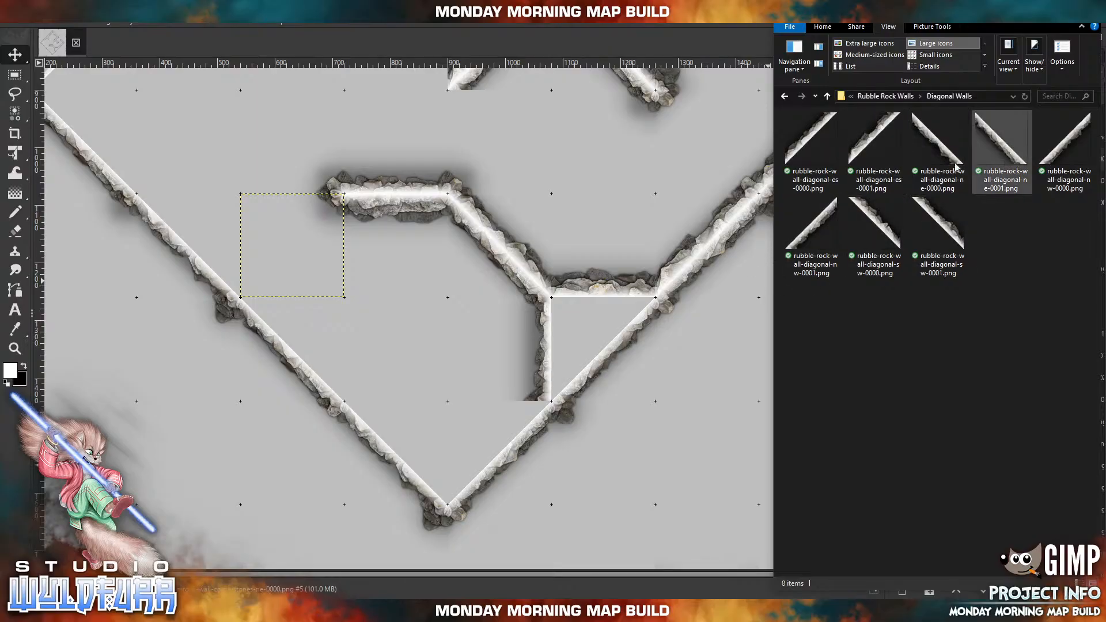
left_click_drag(875, 141, 731, 166)
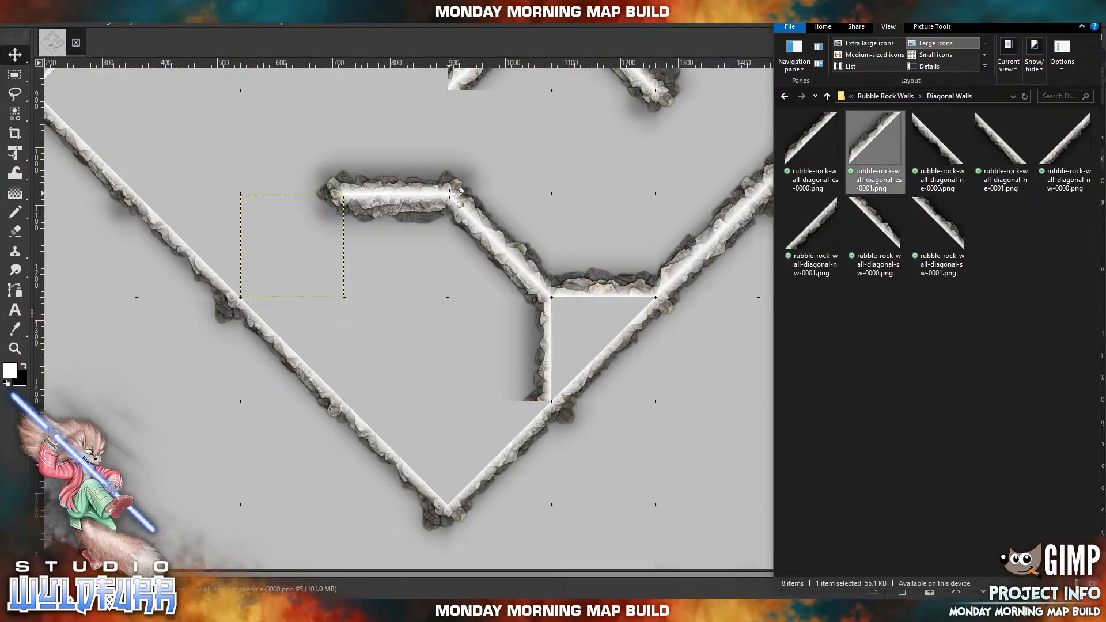
left_click_drag(446, 303, 489, 440)
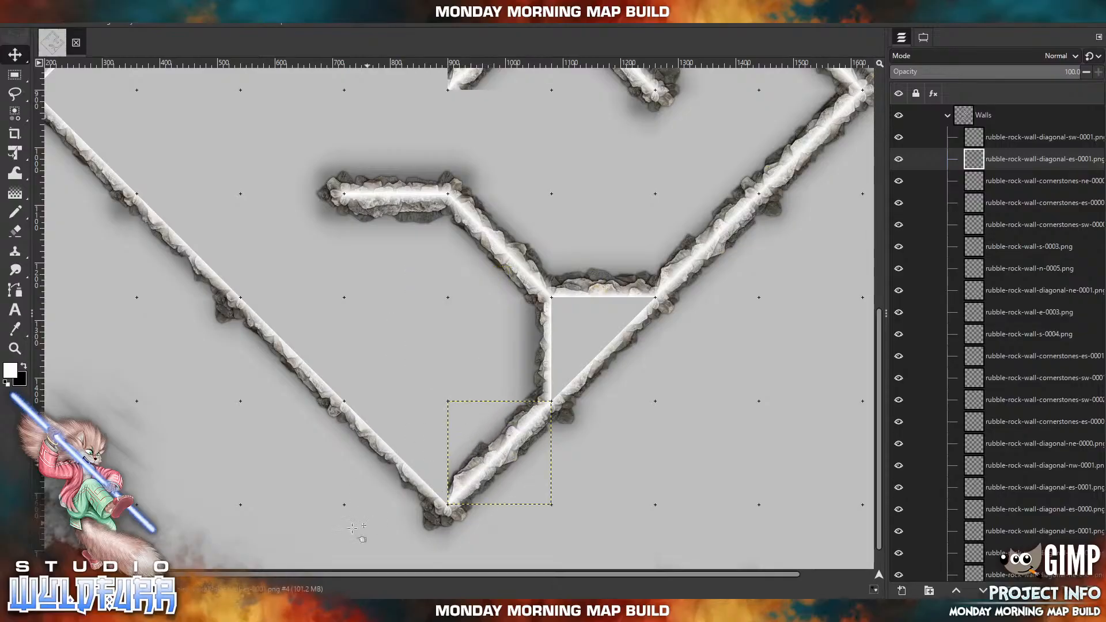
Import rubble-rock-wall-diagonal-sw-0001.png and line the inner side of the southwest outer wall's lowest section.
left_click(308, 611)
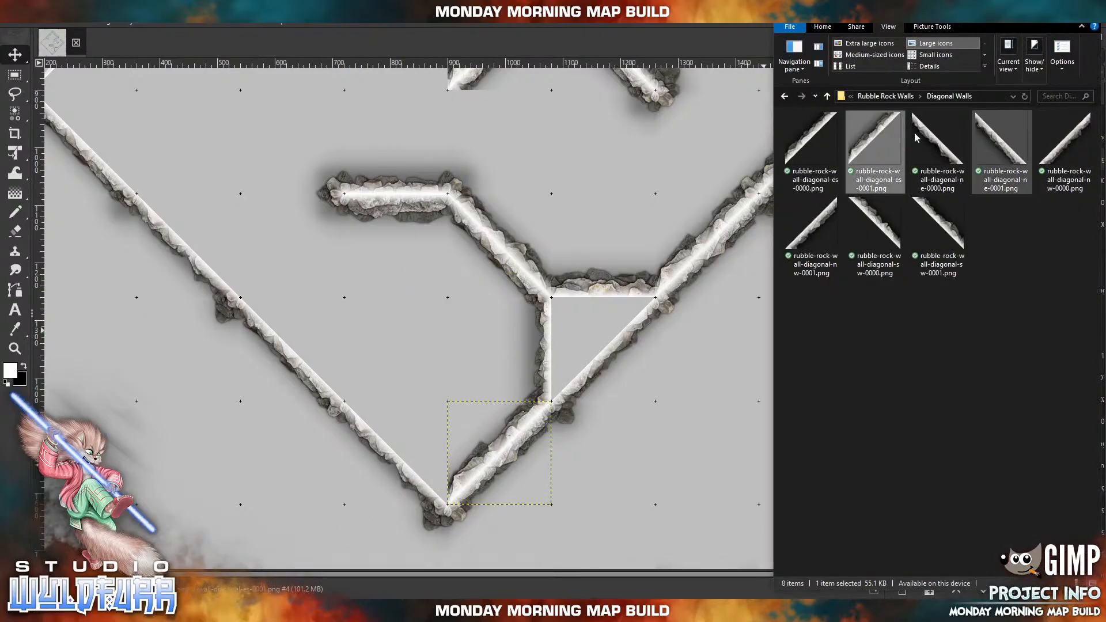
left_click(946, 219)
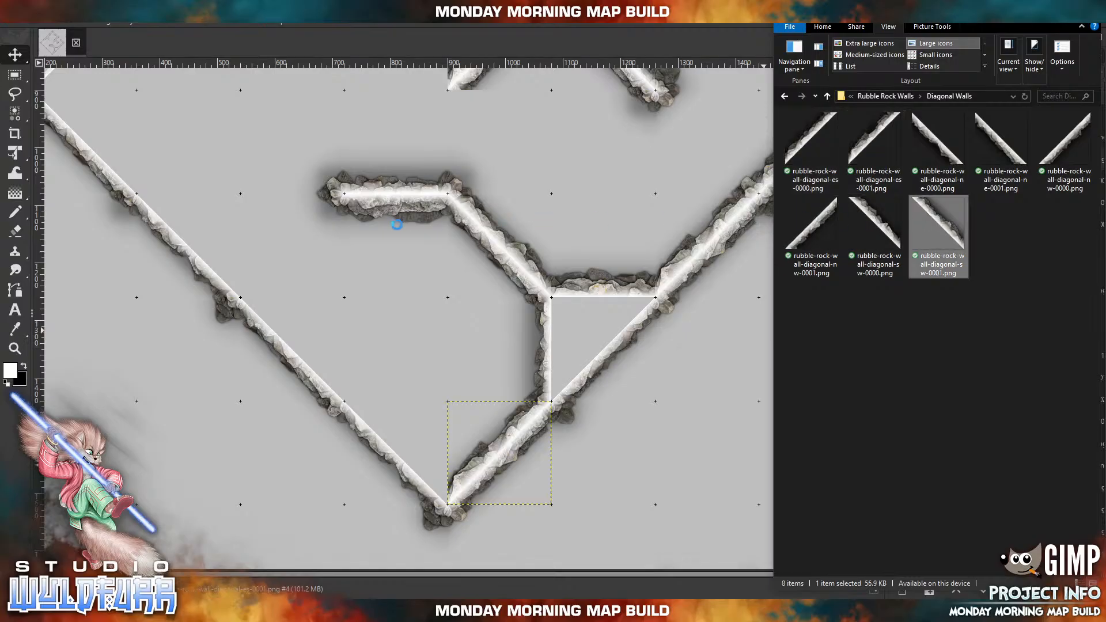
left_click_drag(468, 349, 416, 450)
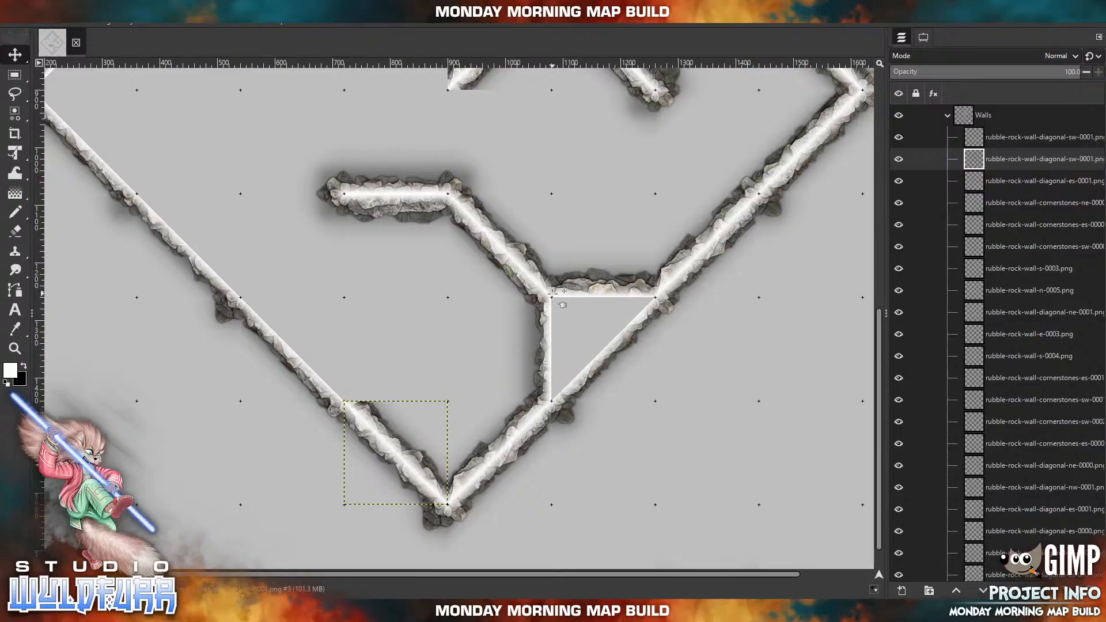
Paint the enclosed triangle beside the southeast outer wall white on the Background layer.
left_click(15, 213)
scroll(1023, 379, "down", 10)
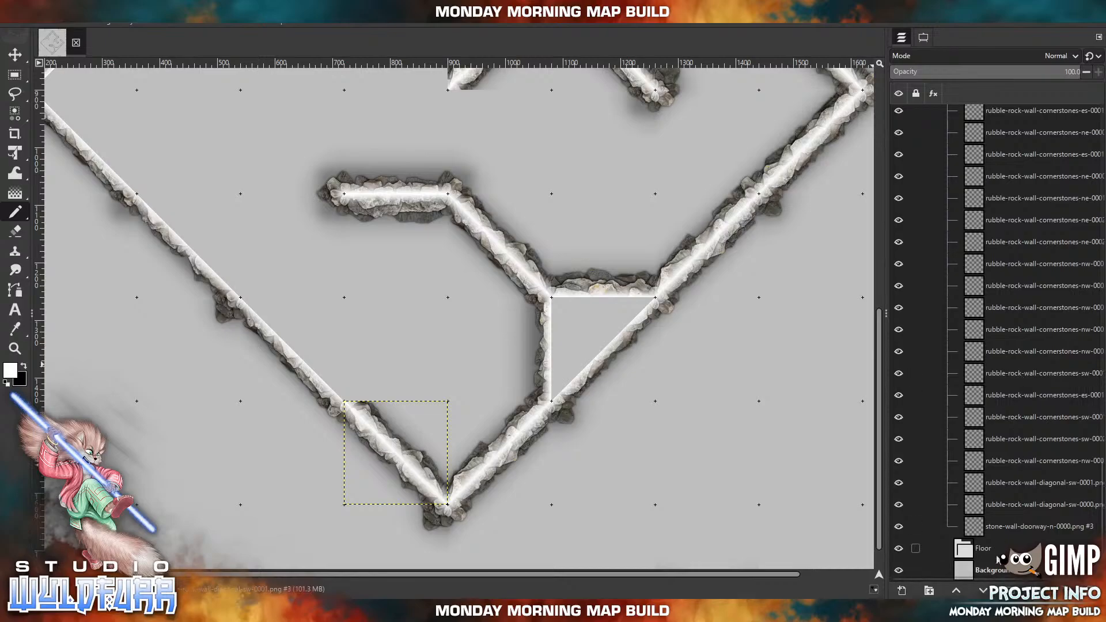
left_click(994, 573)
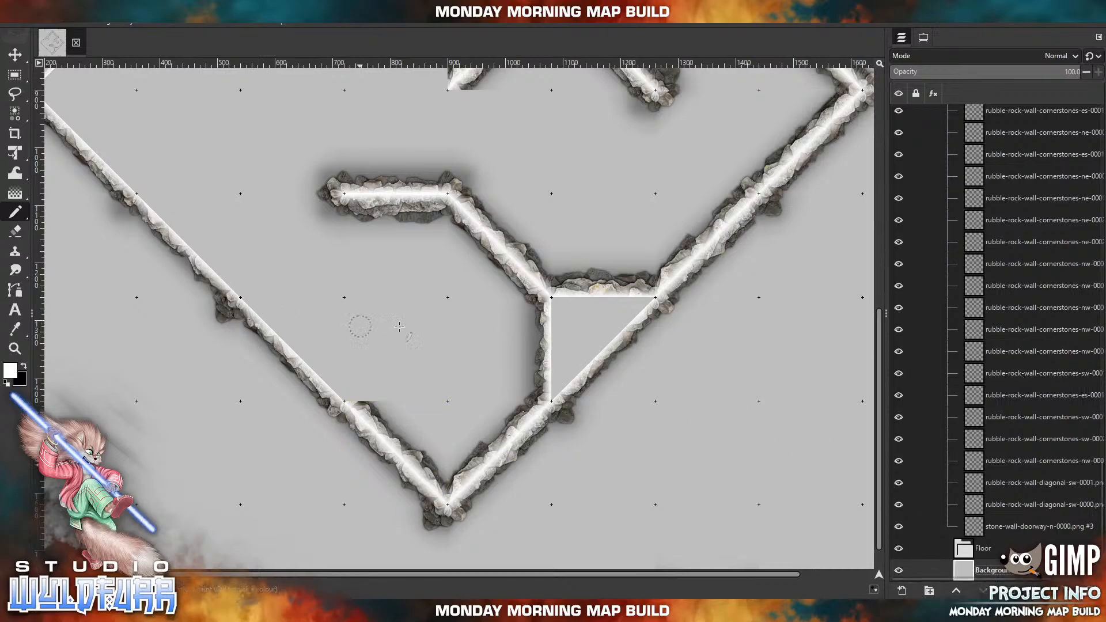
mouse_move(552, 301)
left_mouse_down()
mouse_move(651, 299)
mouse_move(553, 397)
mouse_move(553, 313)
mouse_move(612, 311)
mouse_move(609, 323)
mouse_move(575, 328)
mouse_move(563, 350)
mouse_move(593, 329)
left_mouse_up()
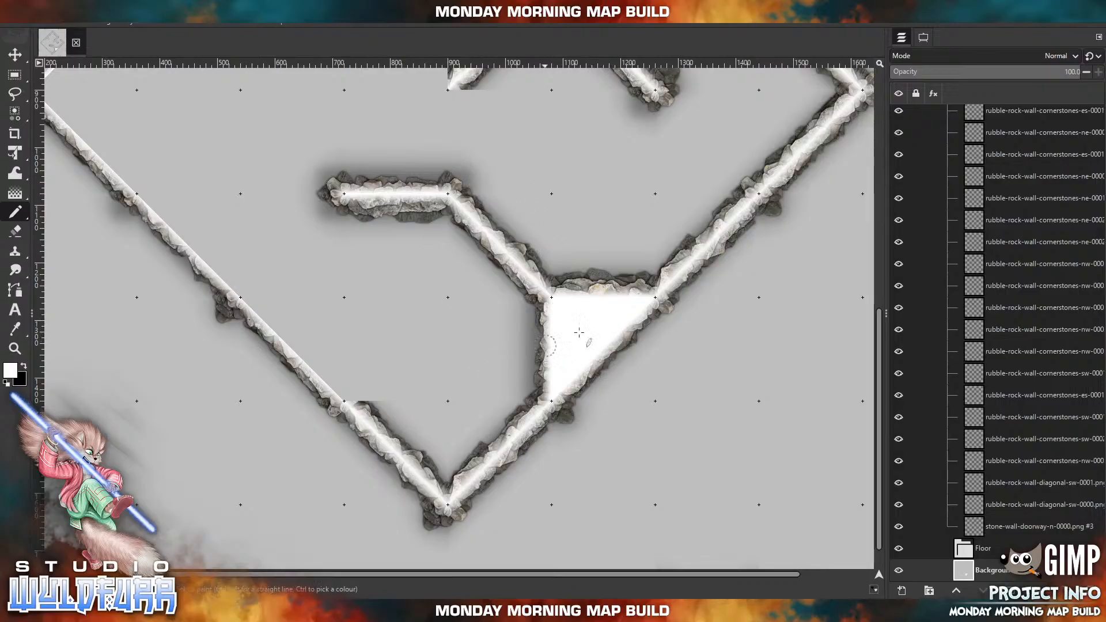
Import rubble-rock-wall-w-0001.png above the topmost layer in Walls and place it as a vertical wall rising from the lower southwest outer wall.
scroll(1086, 440, "up", 5)
scroll(1086, 440, "up", 5)
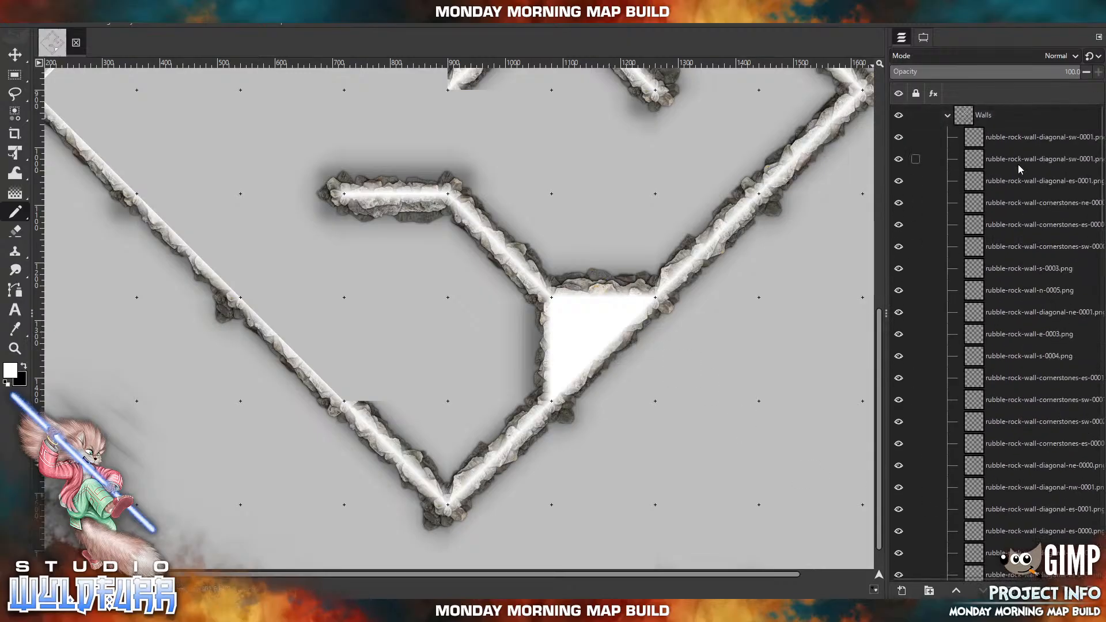
left_click(1003, 141)
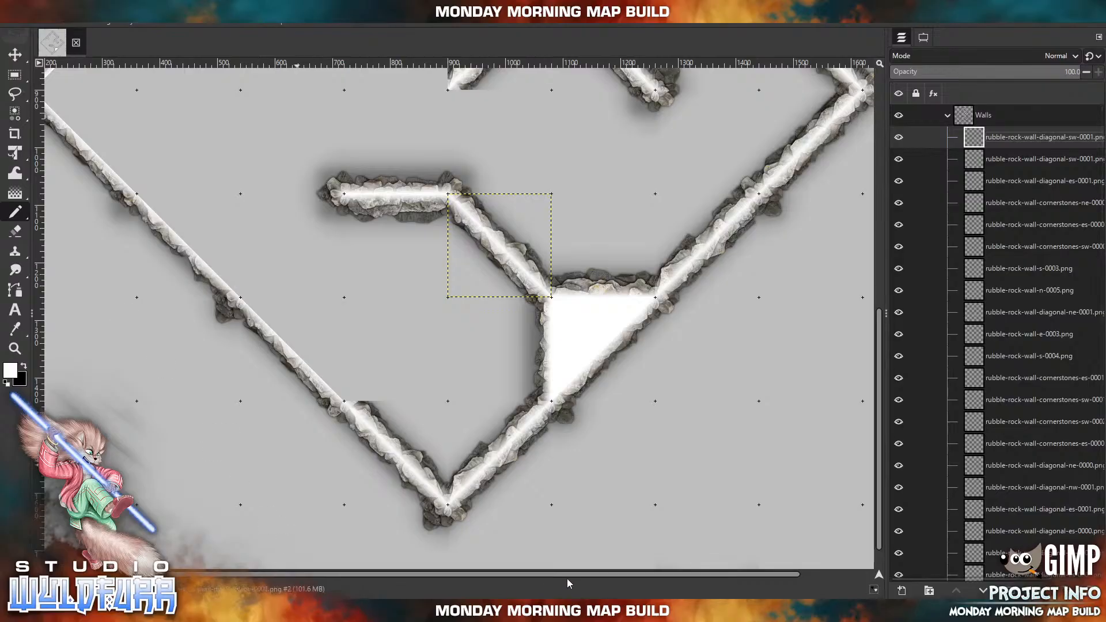
left_click_drag(435, 469, 575, 552)
left_click_drag(487, 429, 525, 442)
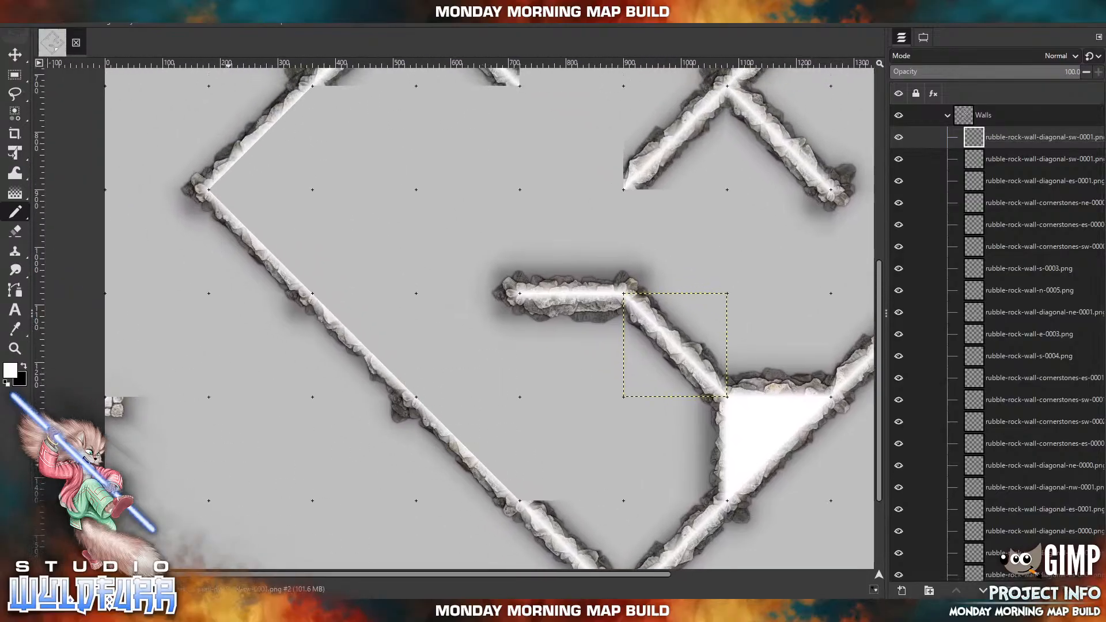
key("alt+Tab")
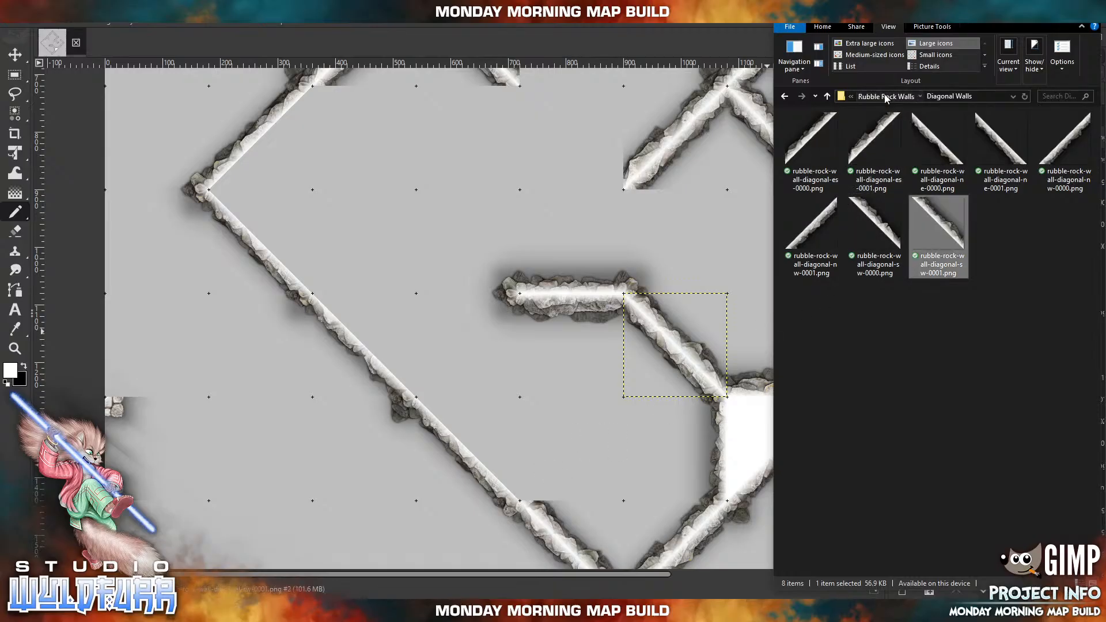
left_click(886, 97)
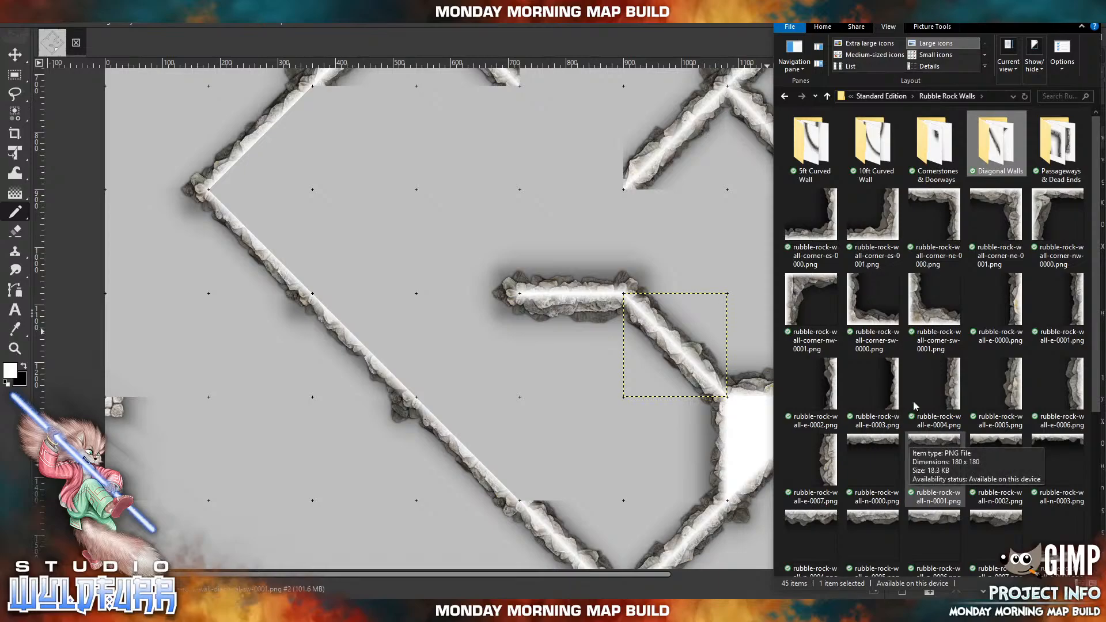
scroll(1000, 398, "down", 3)
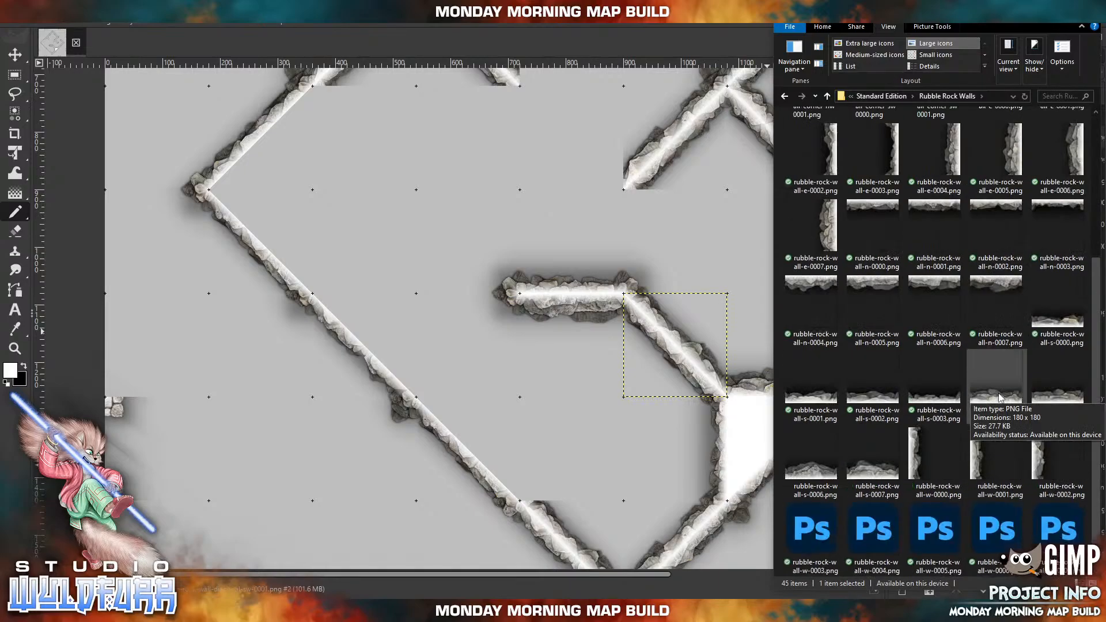
left_click_drag(973, 460, 717, 445)
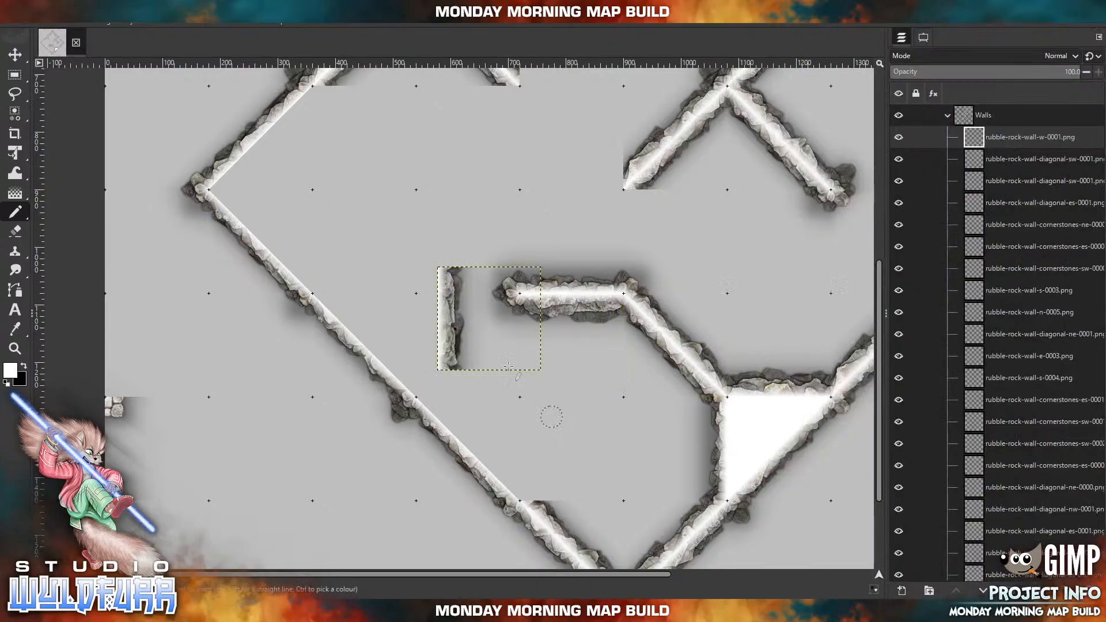
key("m")
left_click_drag(461, 330, 543, 459)
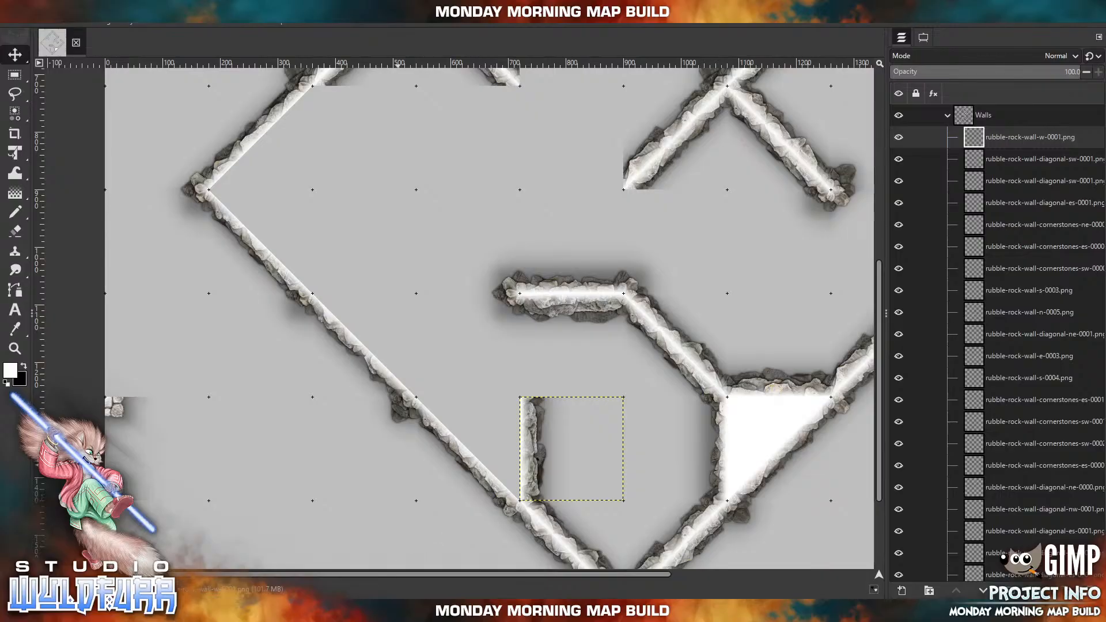
Import rubble-rock-wall-s-0005.png and place it horizontally between the southwest outer wall and the new vertical wall's upper end.
key("alt+Tab")
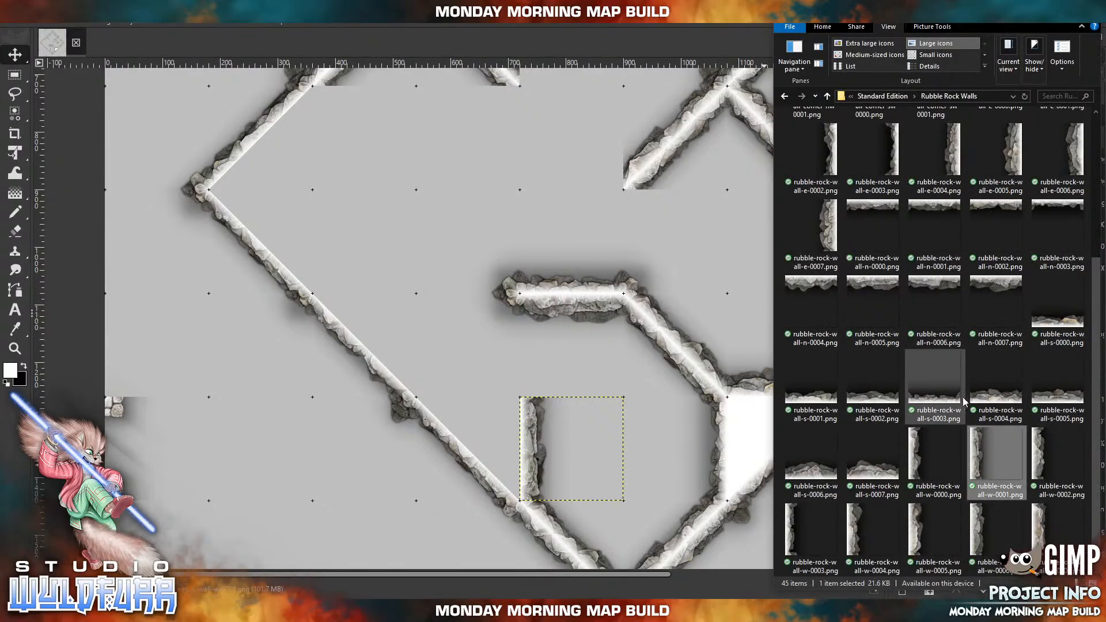
left_click(1075, 397)
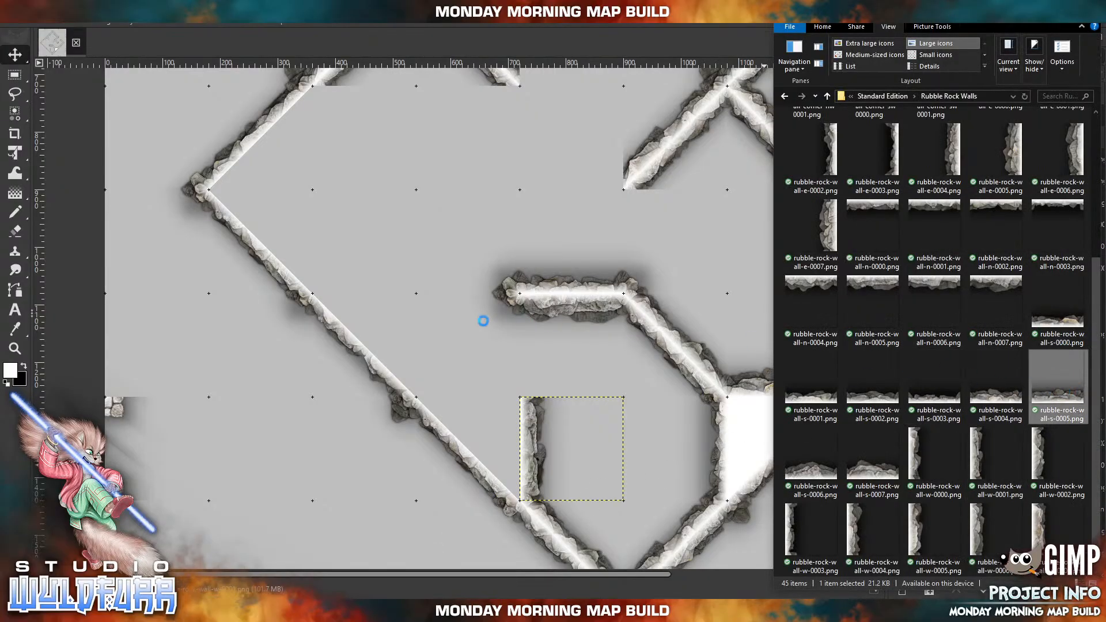
left_click_drag(484, 320, 484, 320)
left_click_drag(486, 359, 465, 385)
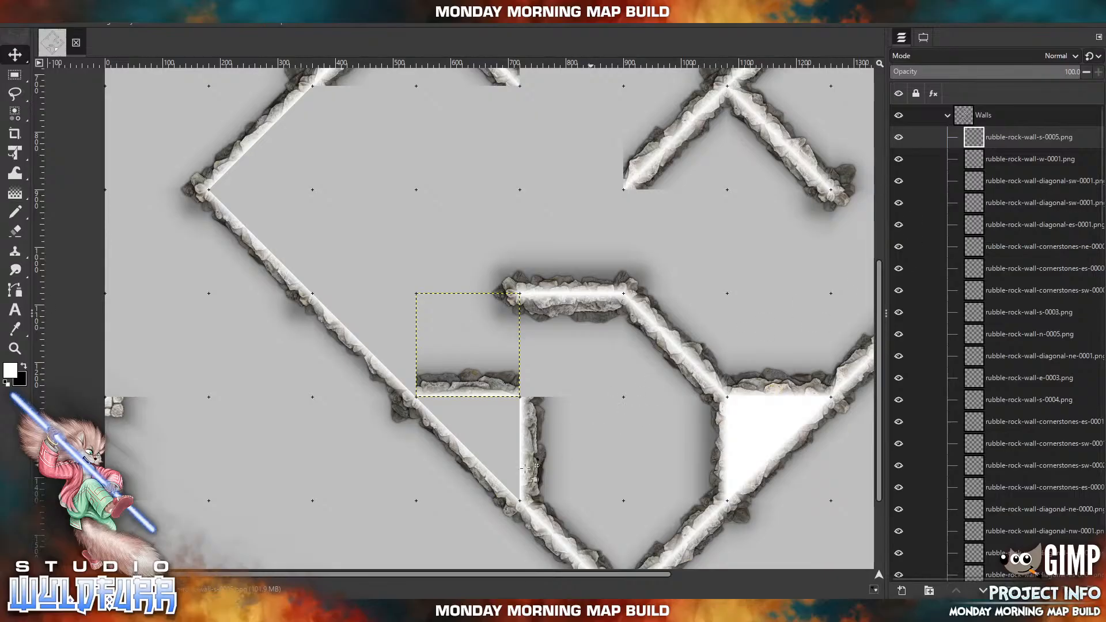
Import rubble-rock-wall-cornerstones-sw-0002.png from the Cornerstones & Doorways folder and cap the corner between the new horizontal and vertical walls.
left_click(394, 611)
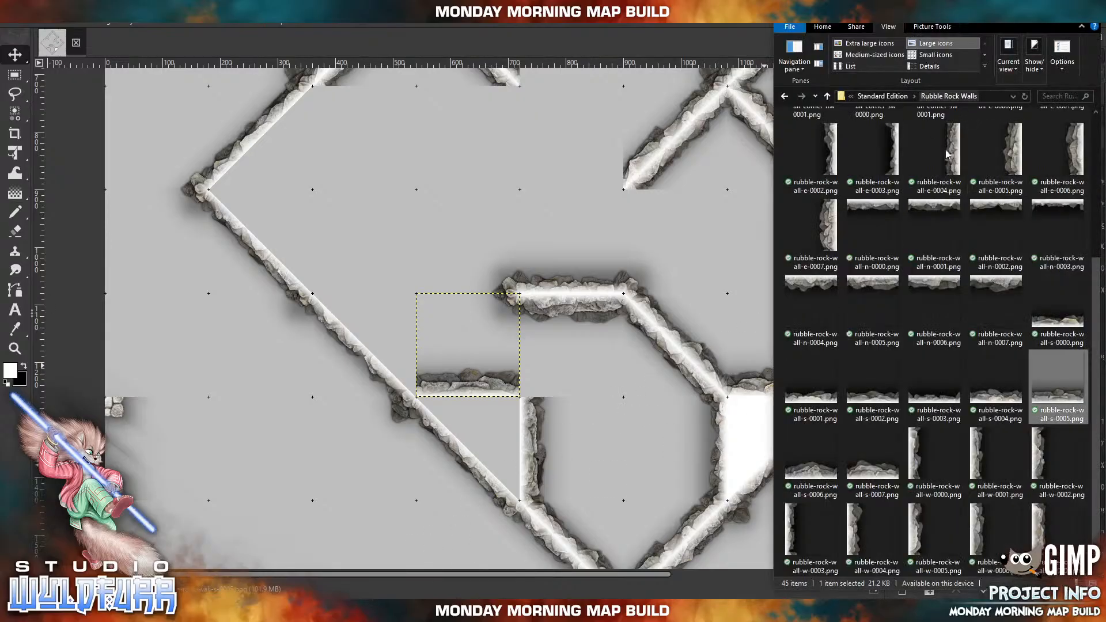
scroll(960, 257, "up", 3)
left_click(935, 164)
double_click(935, 164)
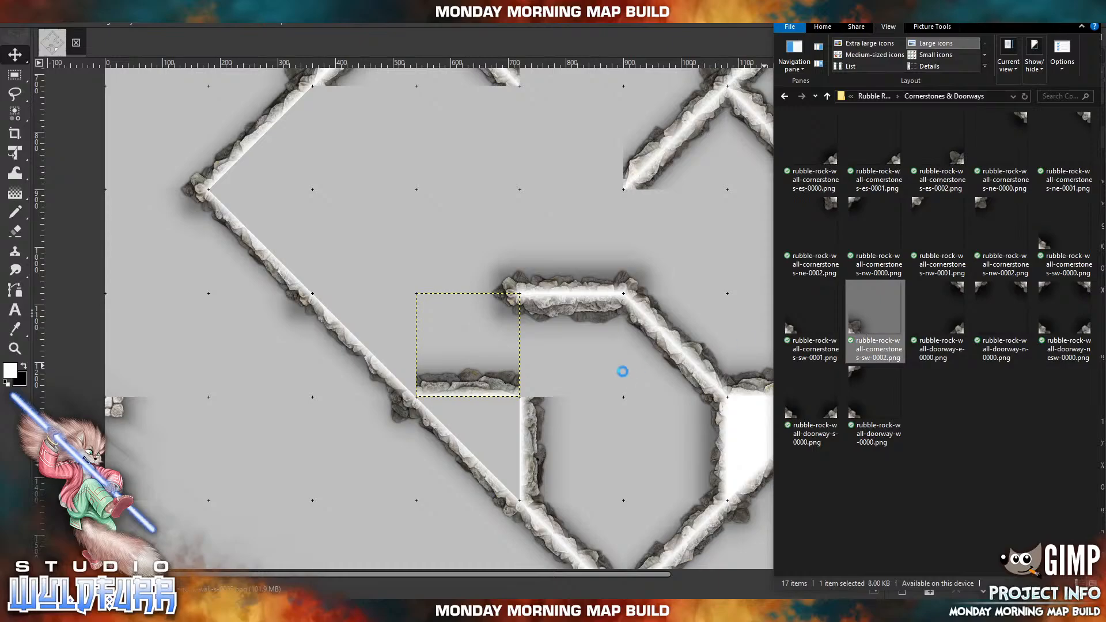
left_click_drag(619, 373, 618, 373)
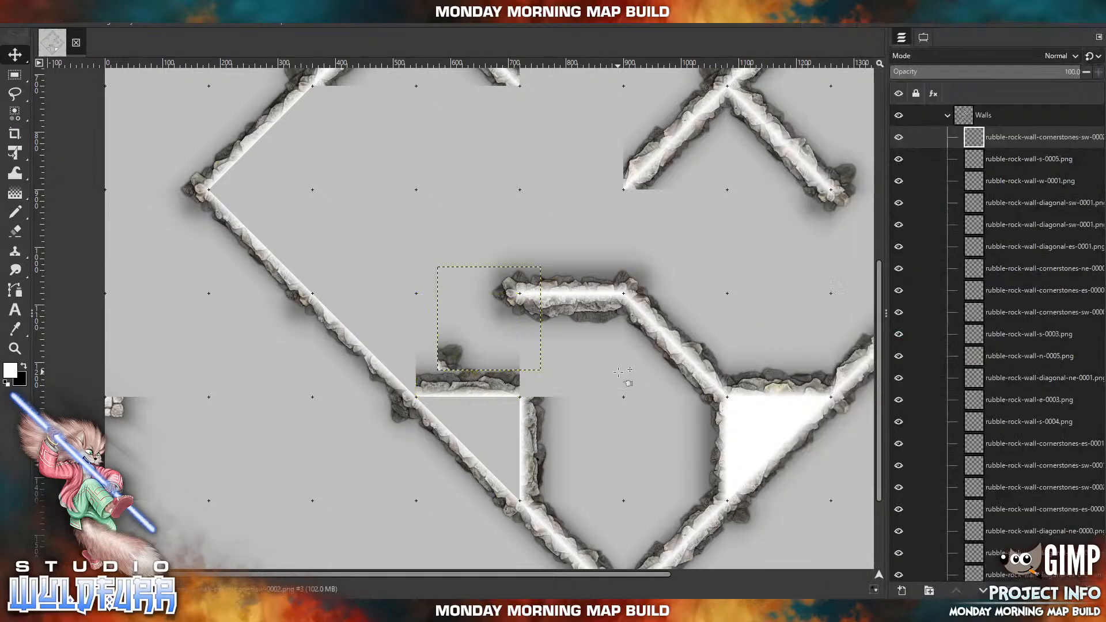
left_click_drag(457, 359, 540, 385)
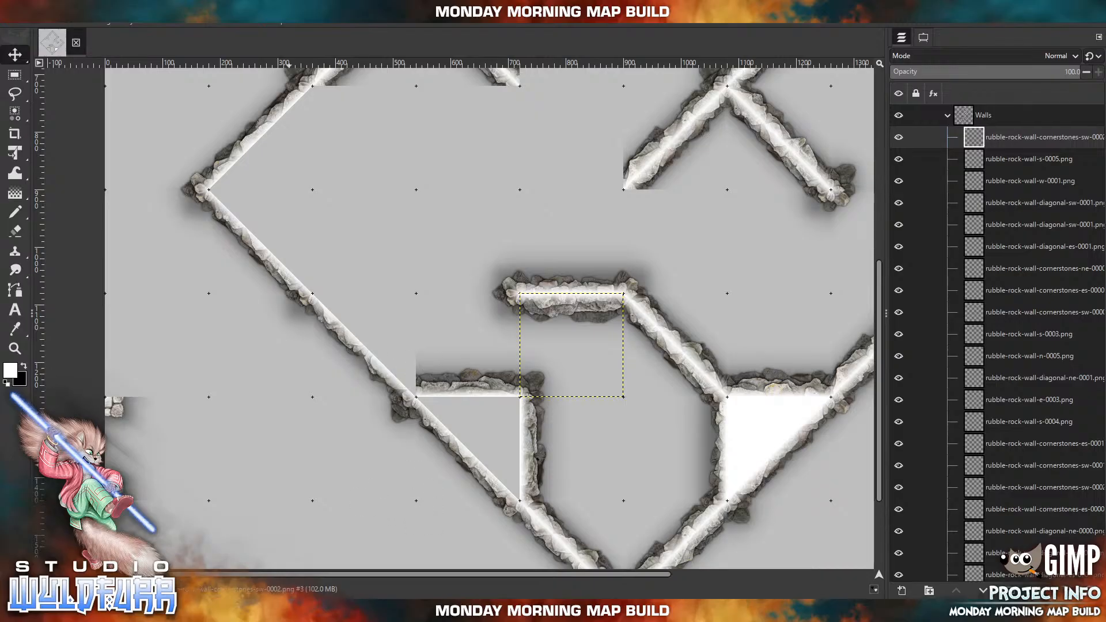
Import rubble-rock-wall-cornerstones-es-0000.png and cap the west side of the upper interior diagonal wall's southwest end.
key("alt+Tab")
left_click(873, 97)
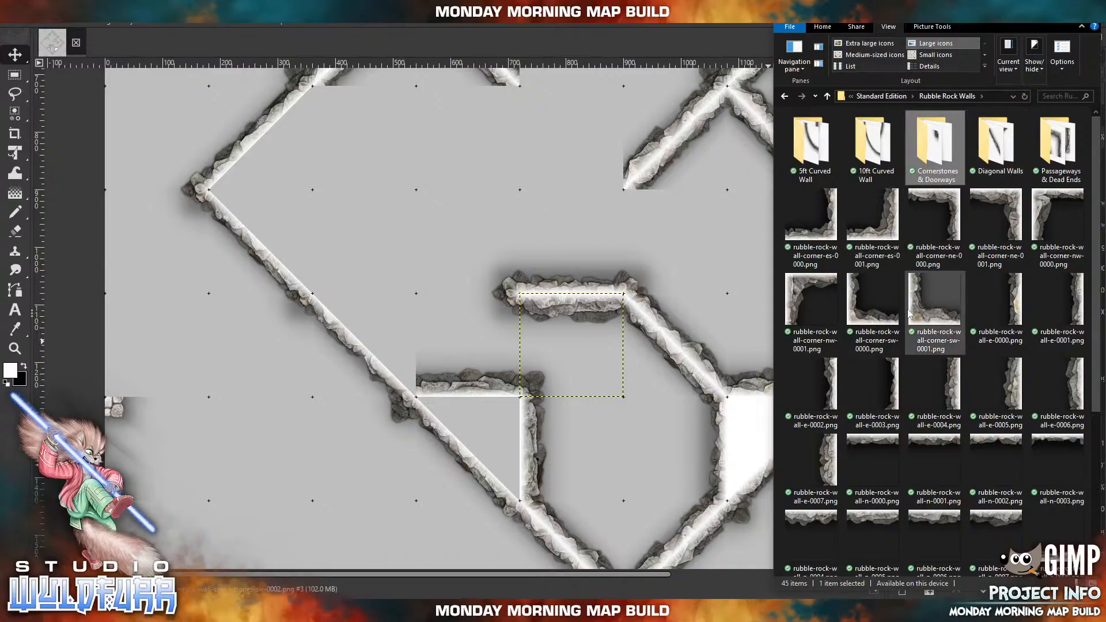
double_click(949, 151)
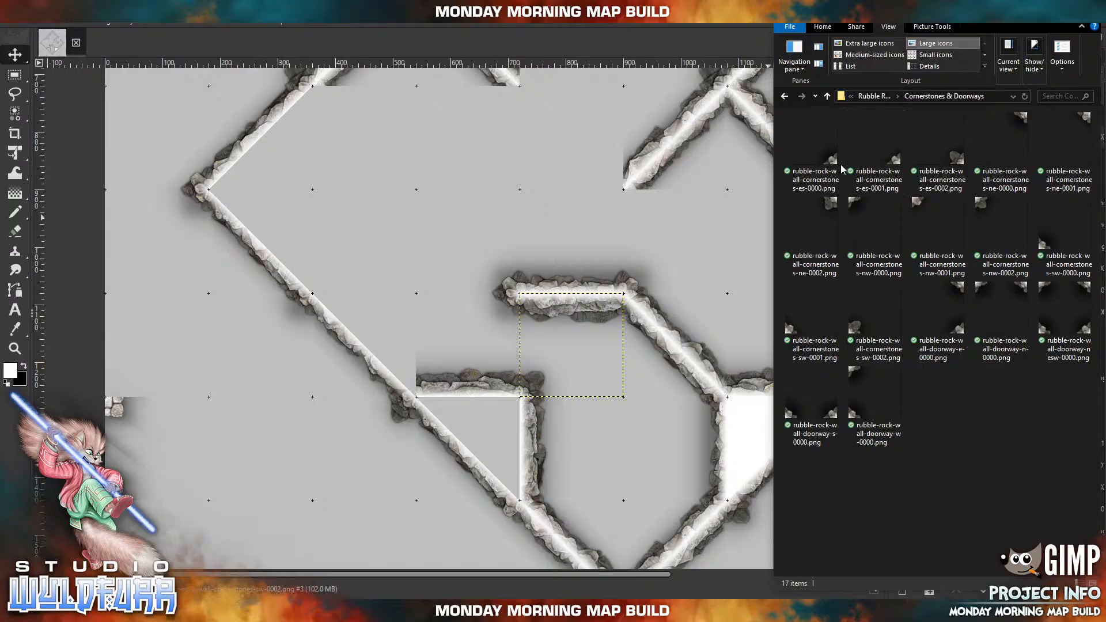
left_click_drag(834, 164, 593, 157)
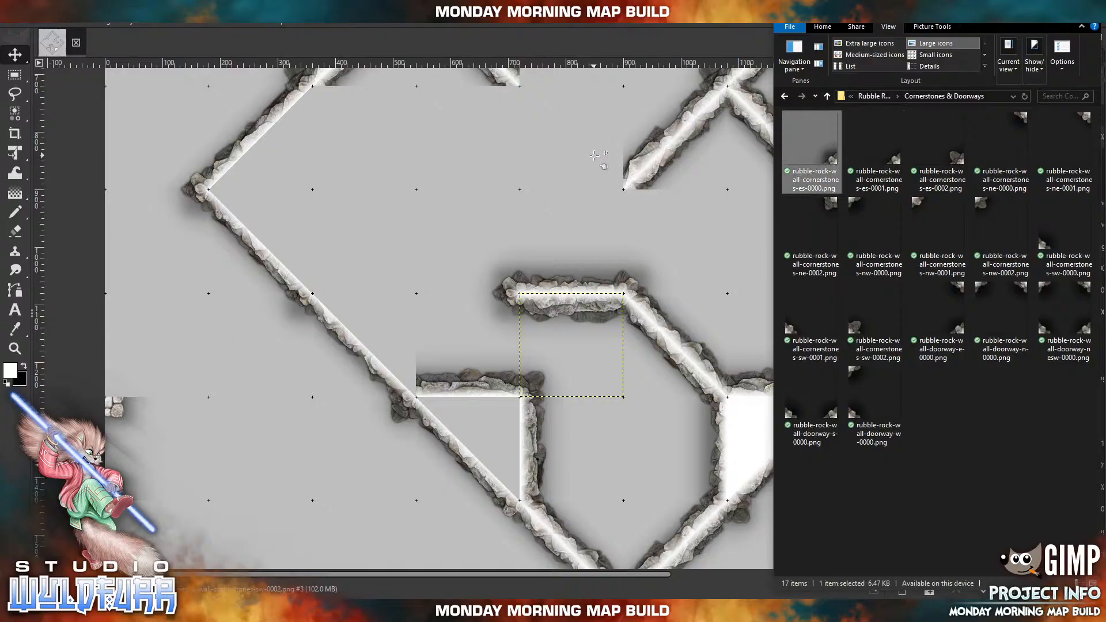
left_click_drag(531, 356, 613, 175)
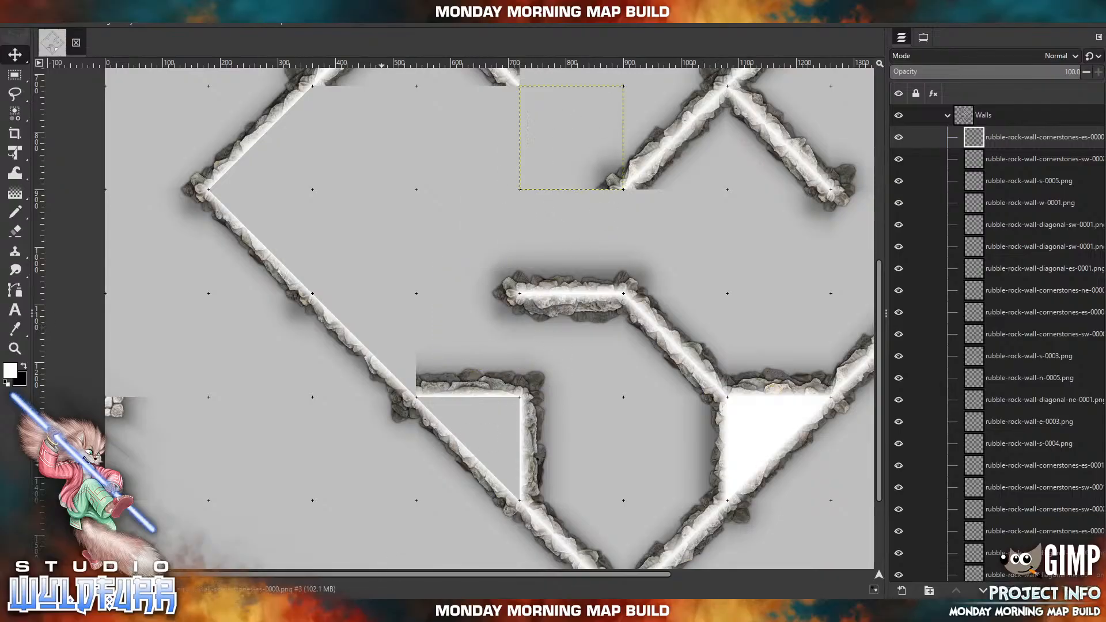
Import rubble-rock-wall-cornerstones-ne-0000.png and rubble-rock-wall-cornerstones-nw-0000.png and cap the underside of the upper interior diagonal wall's southwest end.
left_click(369, 611)
left_click_drag(1027, 126, 557, 232)
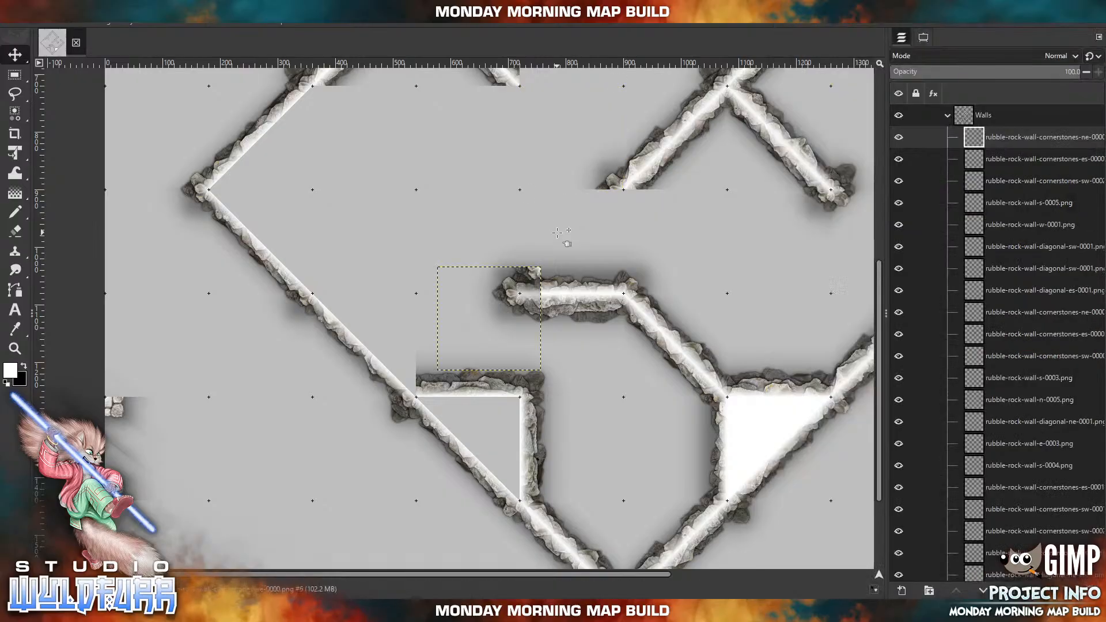
left_click_drag(534, 275, 616, 198)
left_click(317, 610)
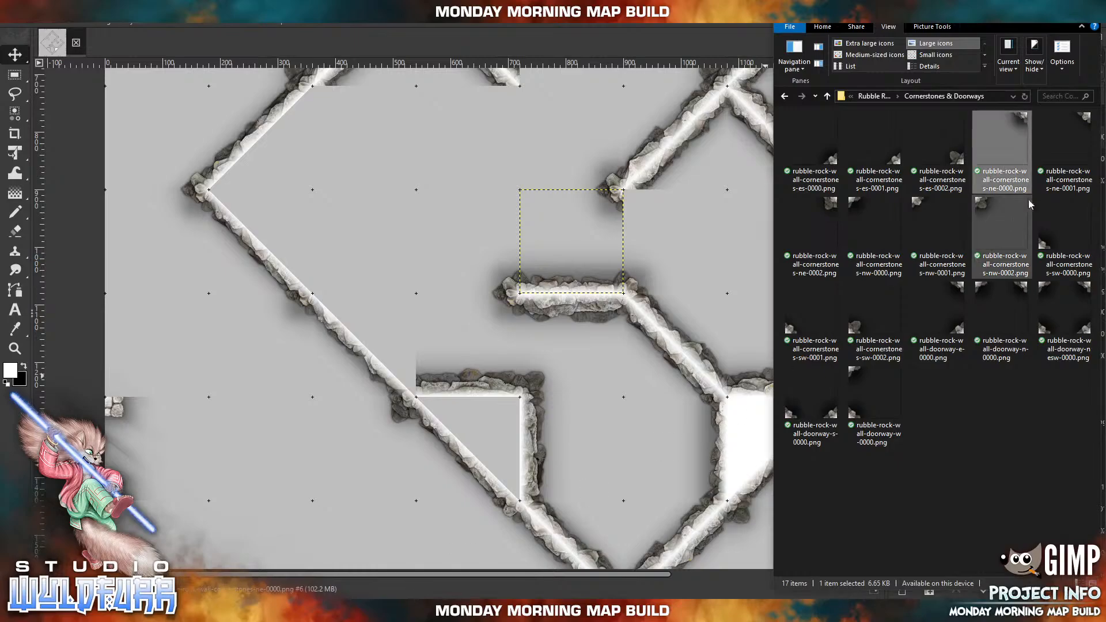
left_click(857, 205)
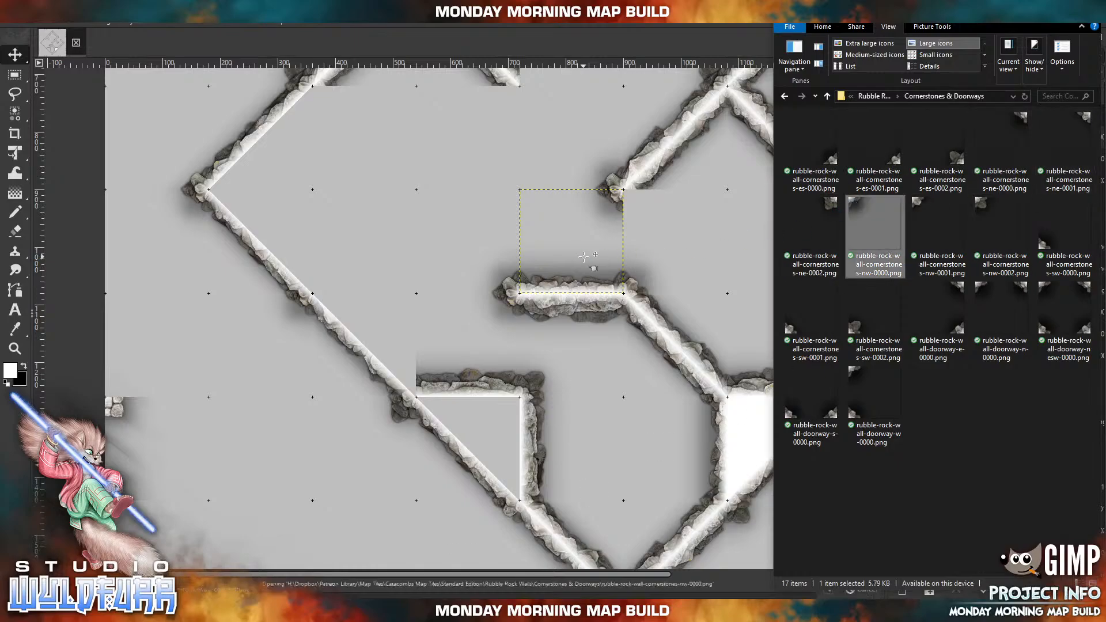
left_click_drag(583, 257, 584, 256)
left_click_drag(634, 200, 634, 200)
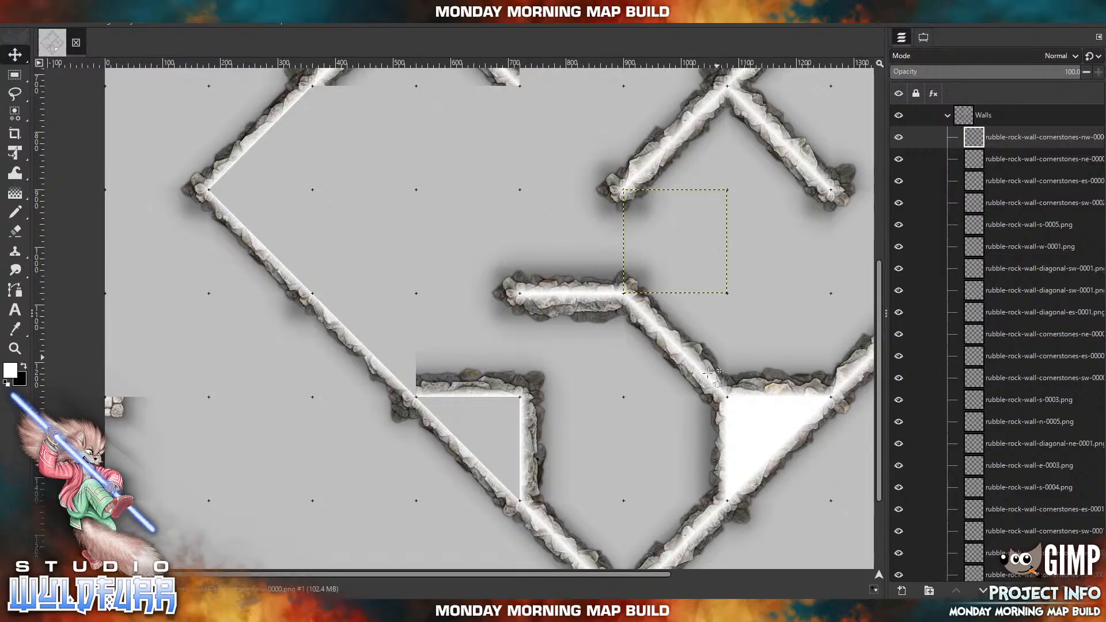
Survey the diamond room's interior walls and its open western and northern areas.
scroll(642, 323, "up", 4)
scroll(643, 323, "right", 4)
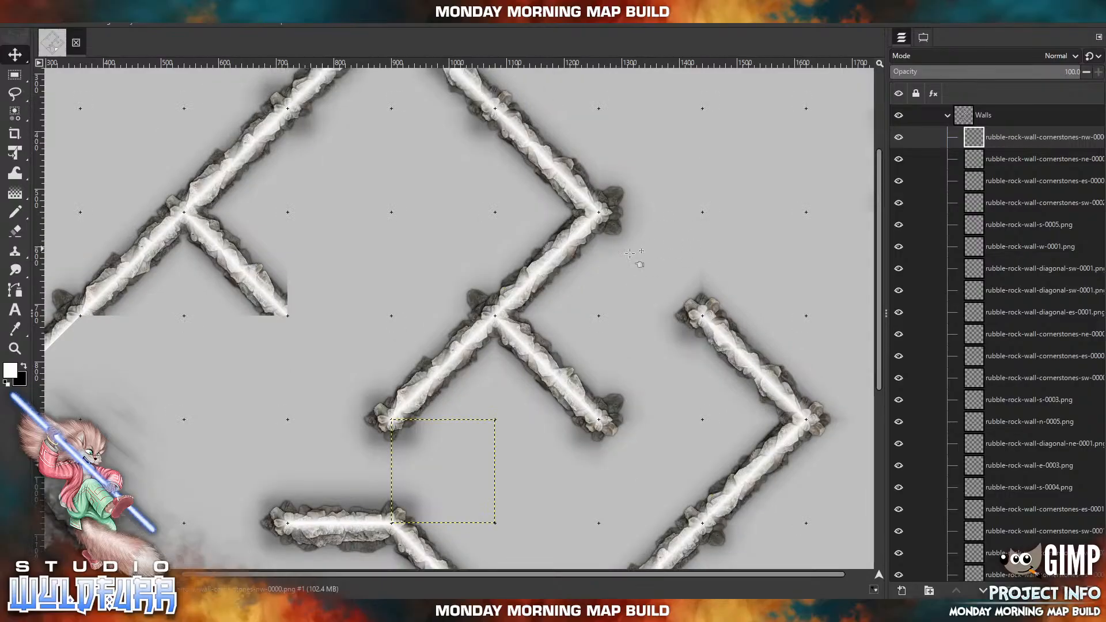
scroll(509, 409, "down", 2)
scroll(509, 410, "left", 4)
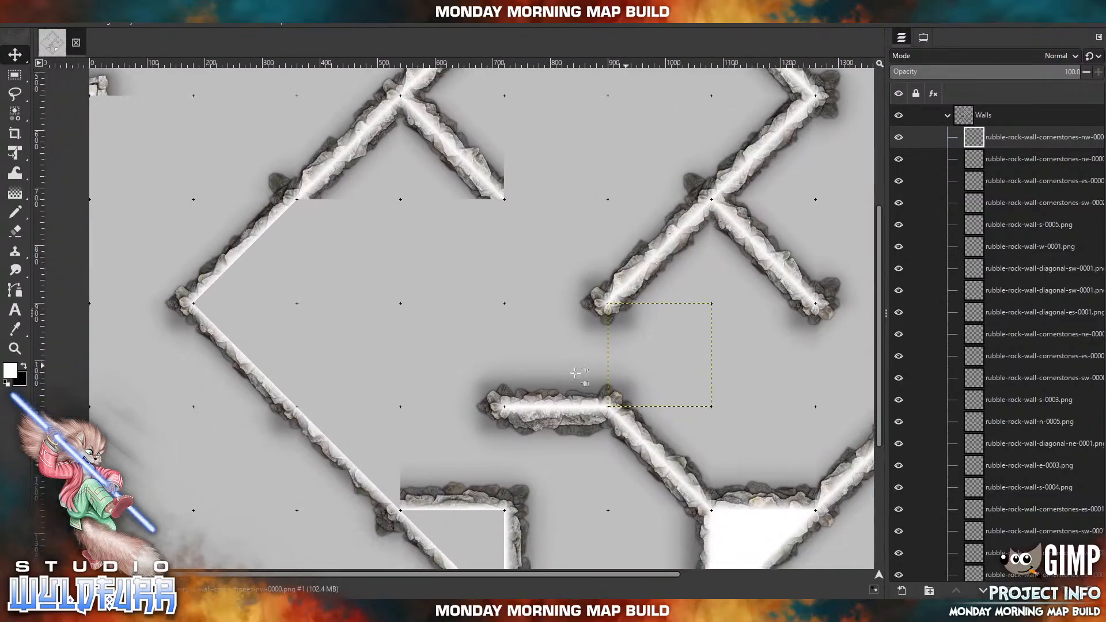
scroll(489, 350, "down", 1)
scroll(489, 351, "left", 1)
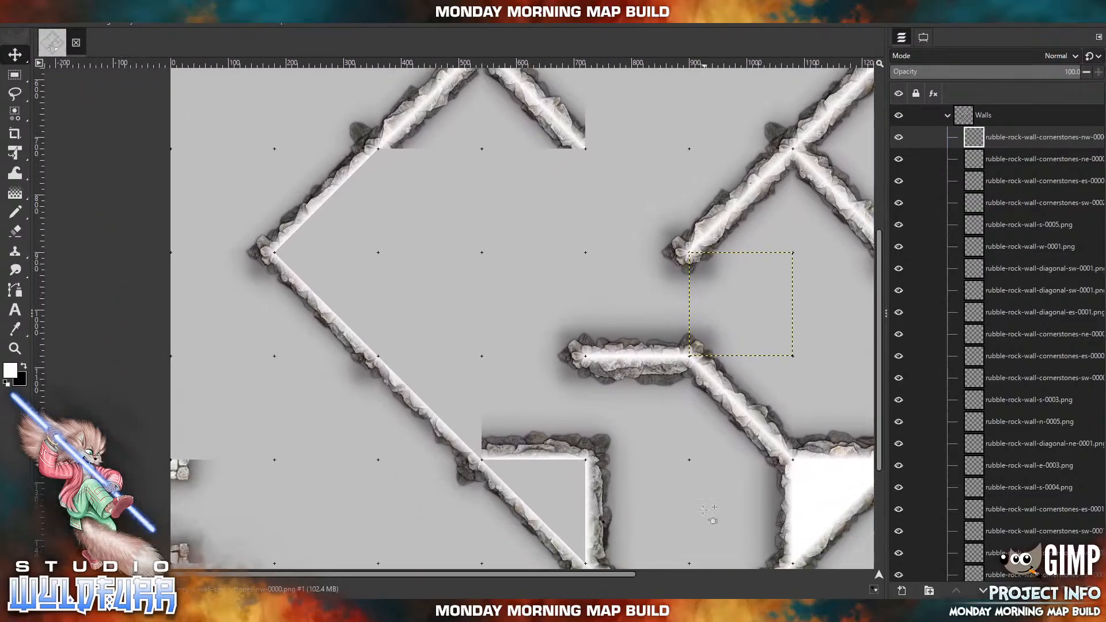
scroll(627, 177, "up", 4)
scroll(627, 177, "right", 2)
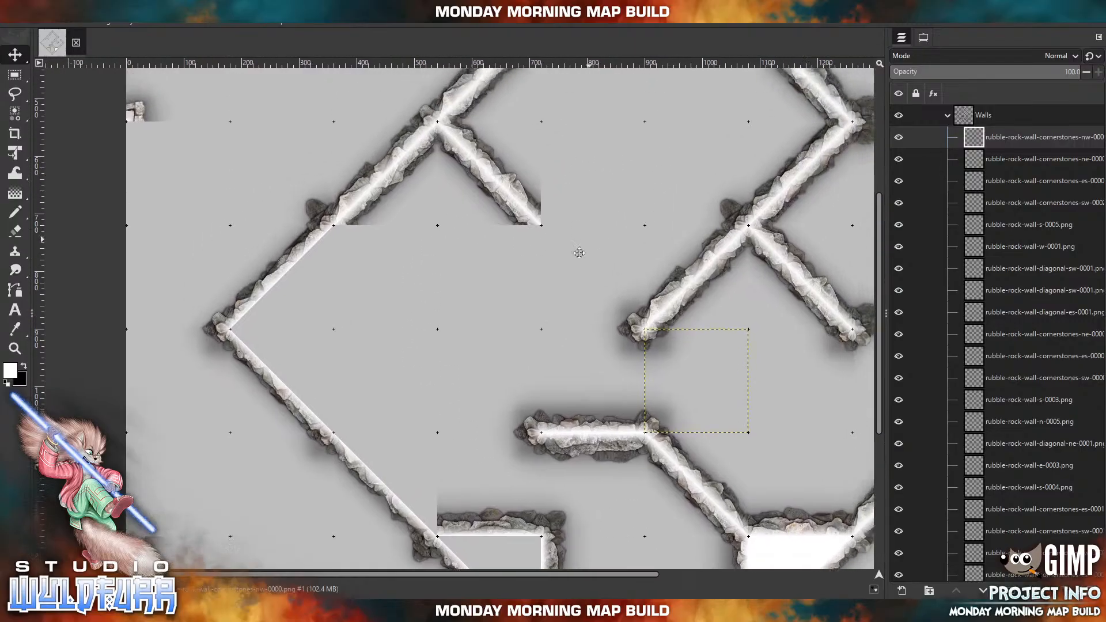
left_click_drag(501, 369, 562, 210)
left_click_drag(514, 415, 513, 358)
left_click_drag(608, 87, 540, 229)
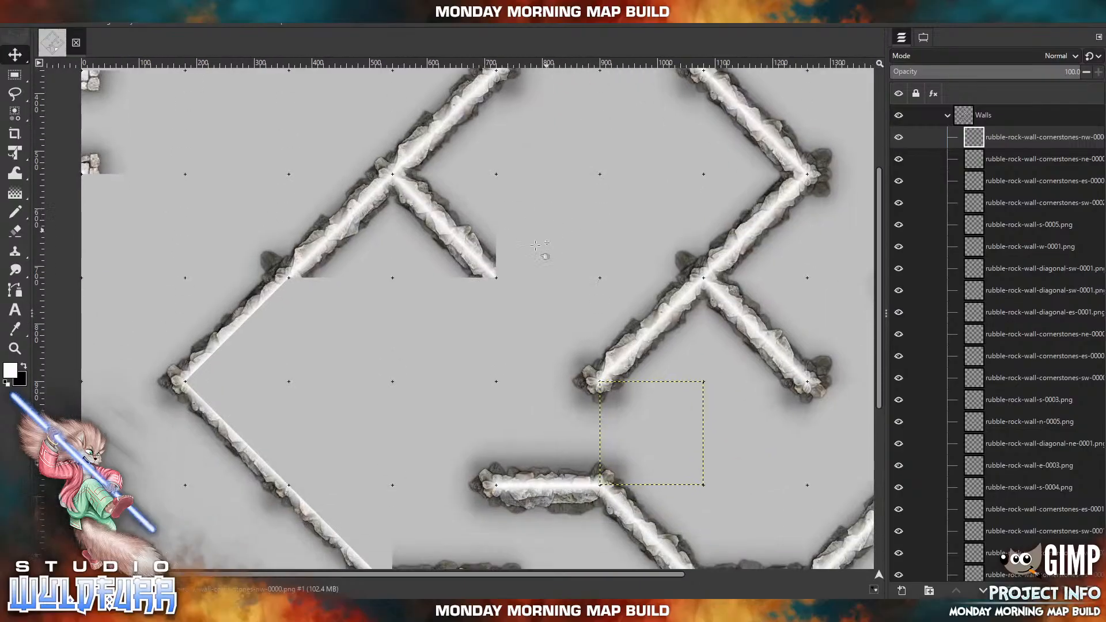
left_click_drag(597, 159, 541, 374)
Delete the inner diagonal wall tiles on both sides of the room's northern peak.
left_click(521, 222)
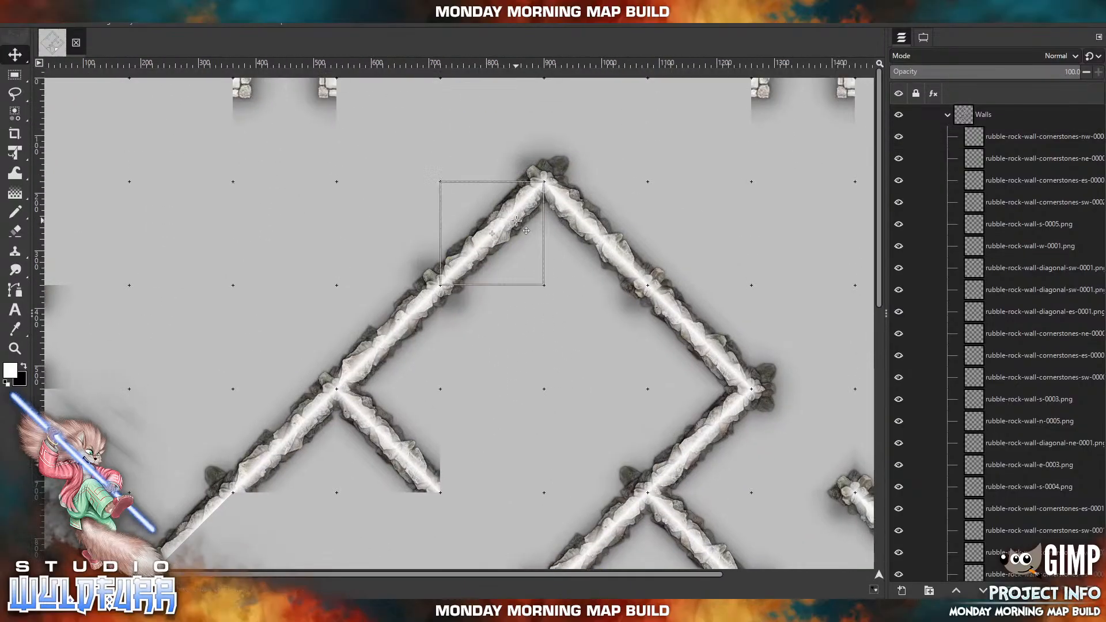
left_click(1093, 590)
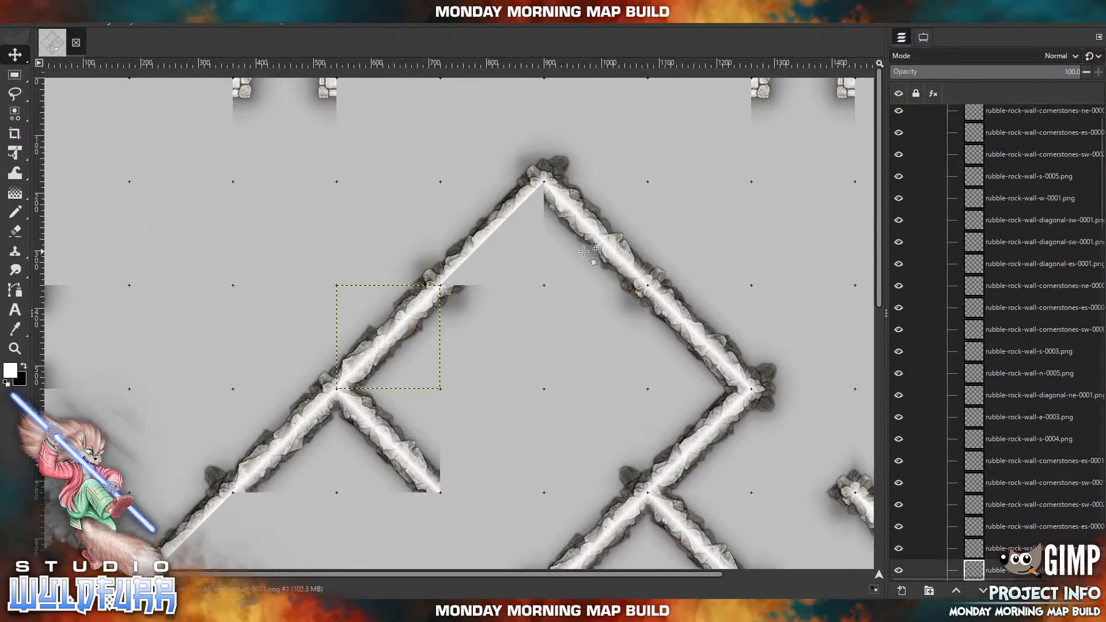
left_click(581, 233)
left_click(1092, 590)
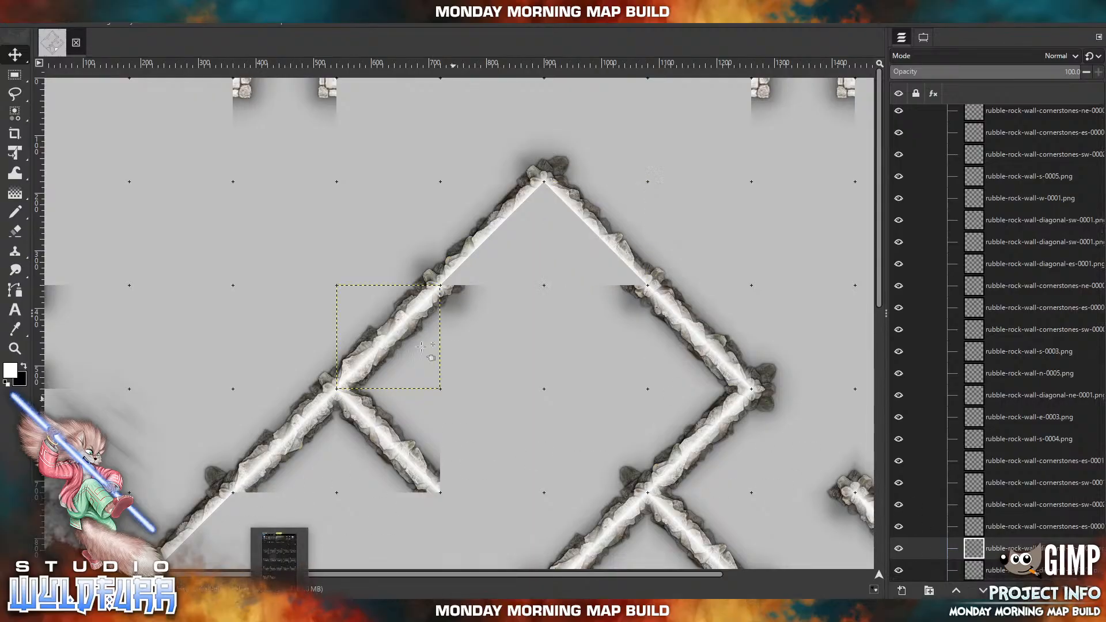
Delete the two leftover inner cornerstone tiles at the base of the northern peak.
left_click(446, 292)
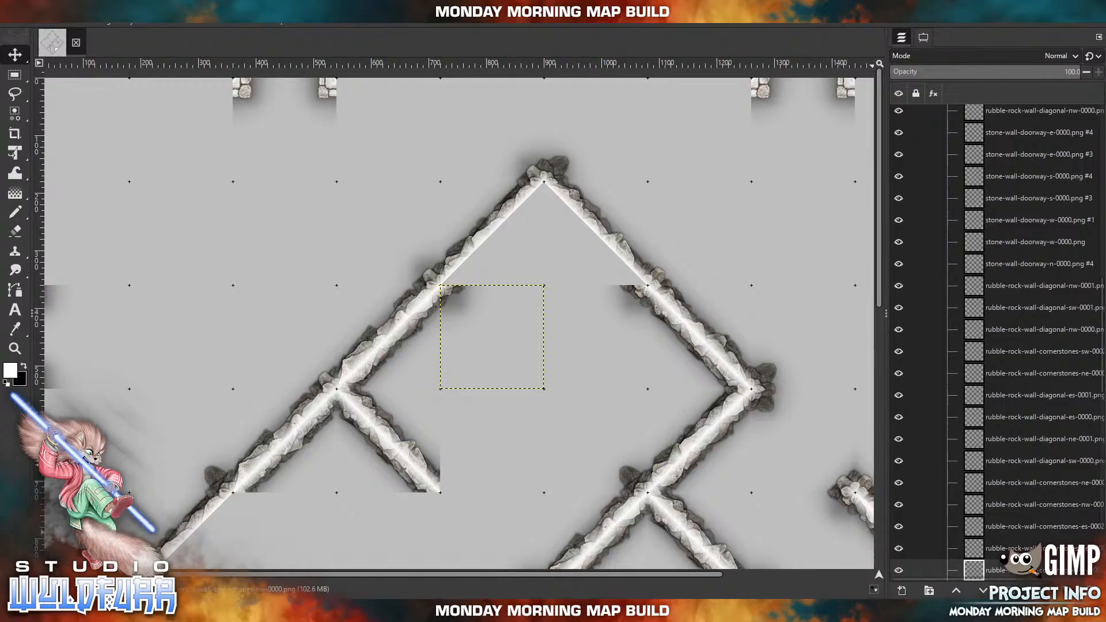
left_click(1092, 591)
left_click(631, 291)
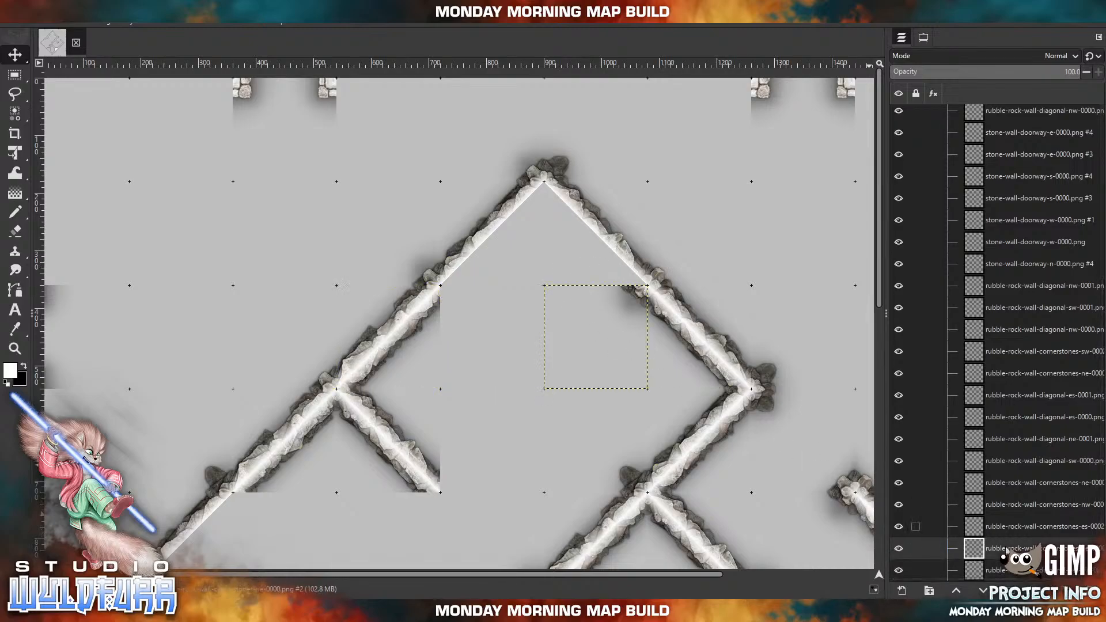
left_click(1092, 591)
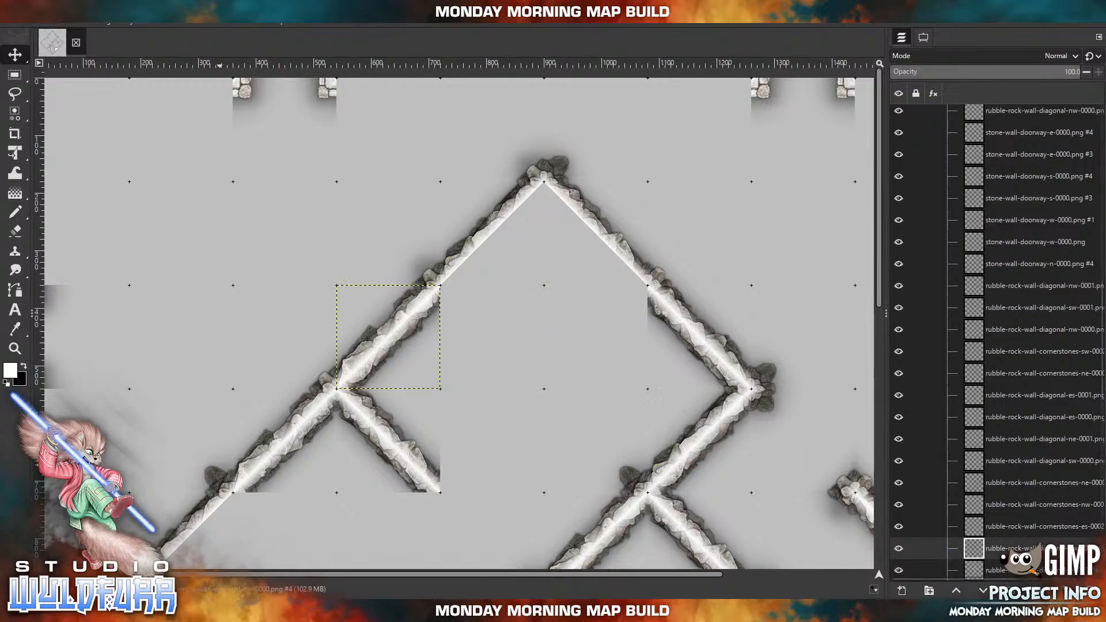
Import rubble-rock-wall-n-0000.png and rubble-rock-wall-n-0002.png from the Rubble Rock Walls folder and place them side by side across the northern peak's base.
left_click(216, 610)
left_click(876, 96)
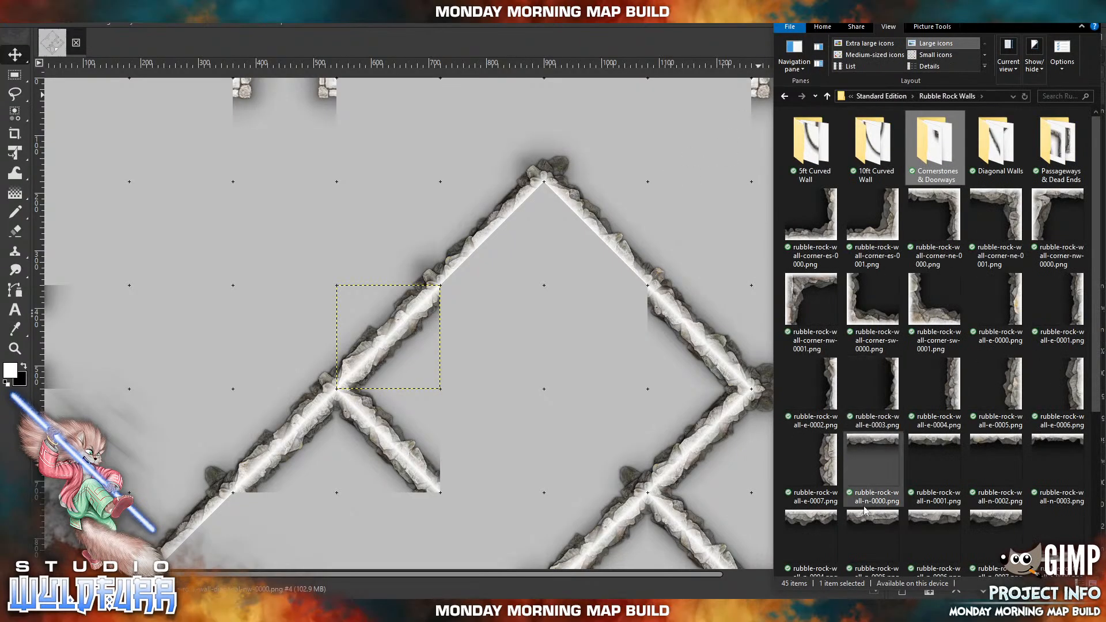
left_click_drag(891, 459, 561, 378)
left_click_drag(466, 289, 499, 302)
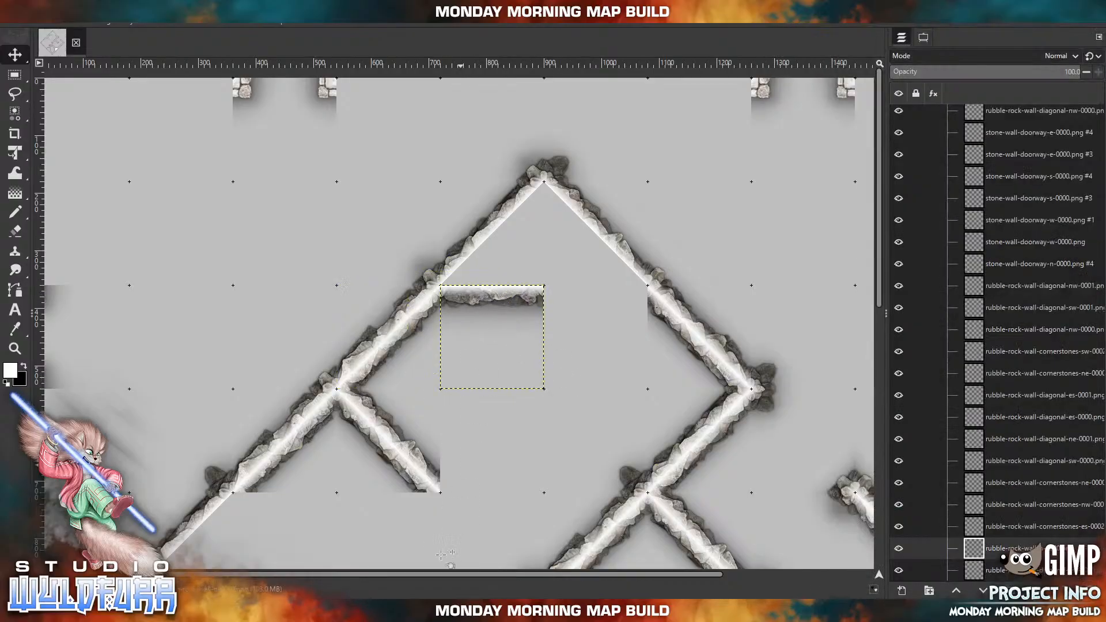
left_click(426, 610)
left_click_drag(1001, 438, 562, 376)
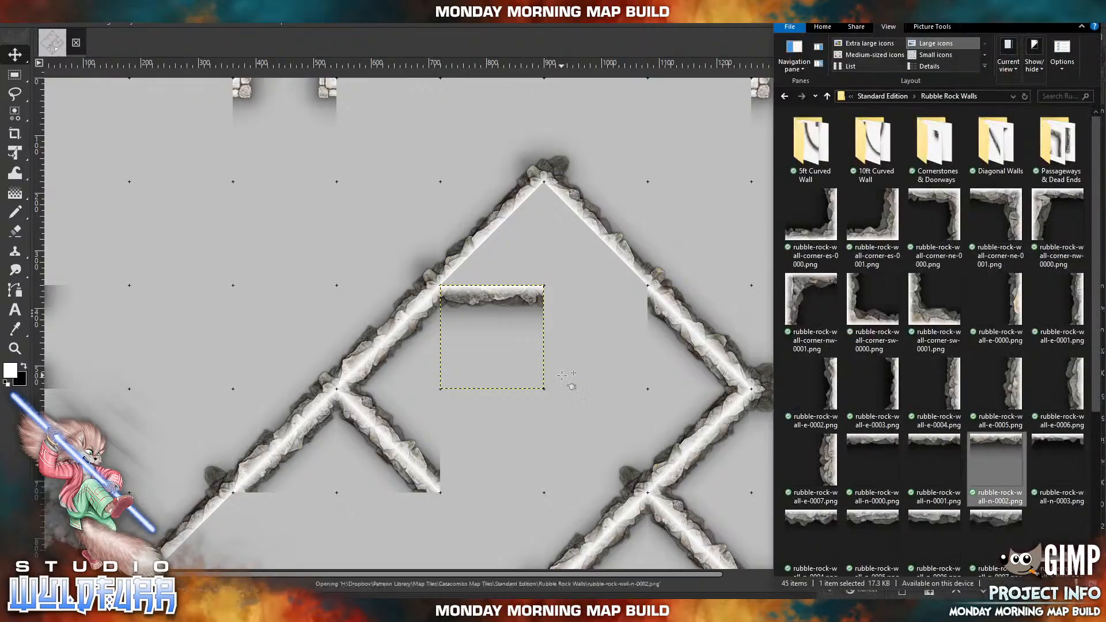
left_click_drag(466, 284, 603, 299)
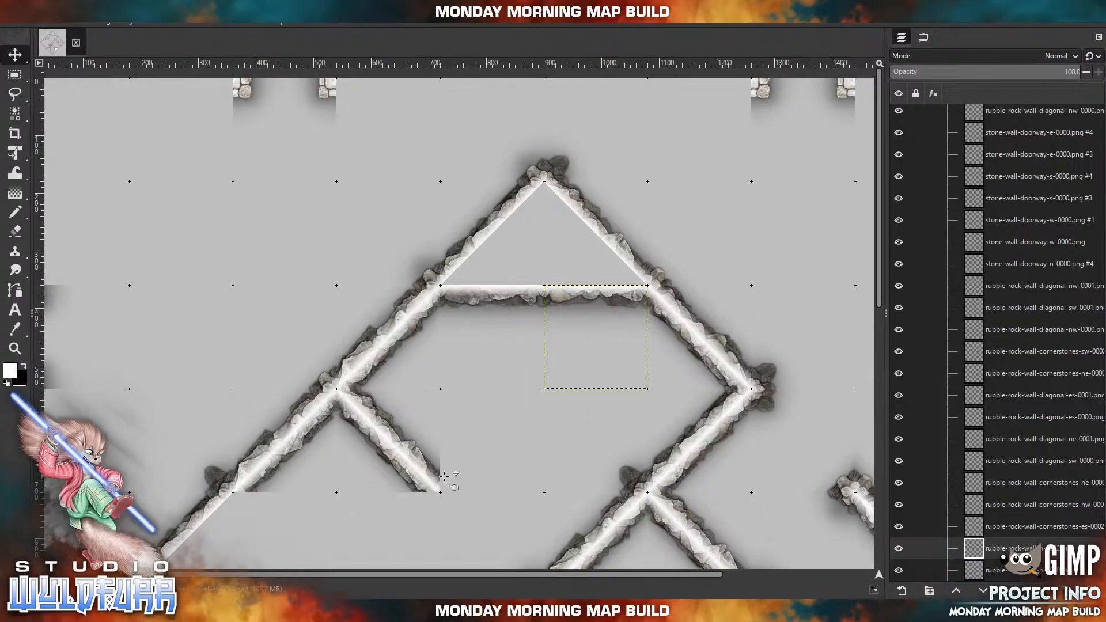
Import rubble-rock-wall-w-0000.png and place it vertically below the joint on the northwest outer wall, near the western corner.
scroll(519, 449, "left", 2)
scroll(513, 427, "down", 5)
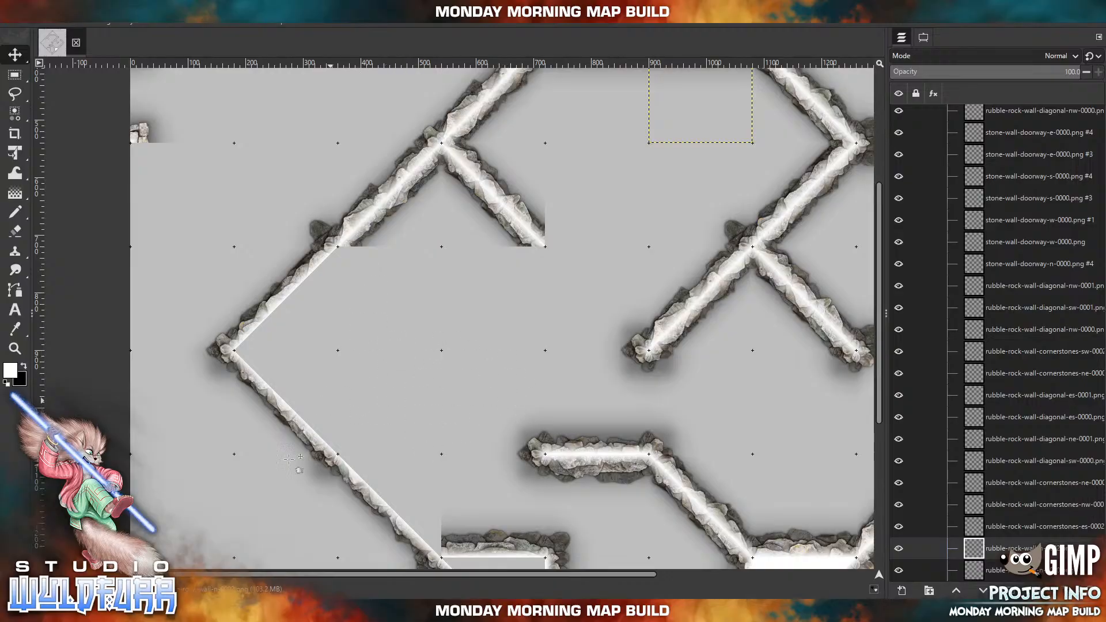
mouse_move(279, 611)
left_click(280, 611)
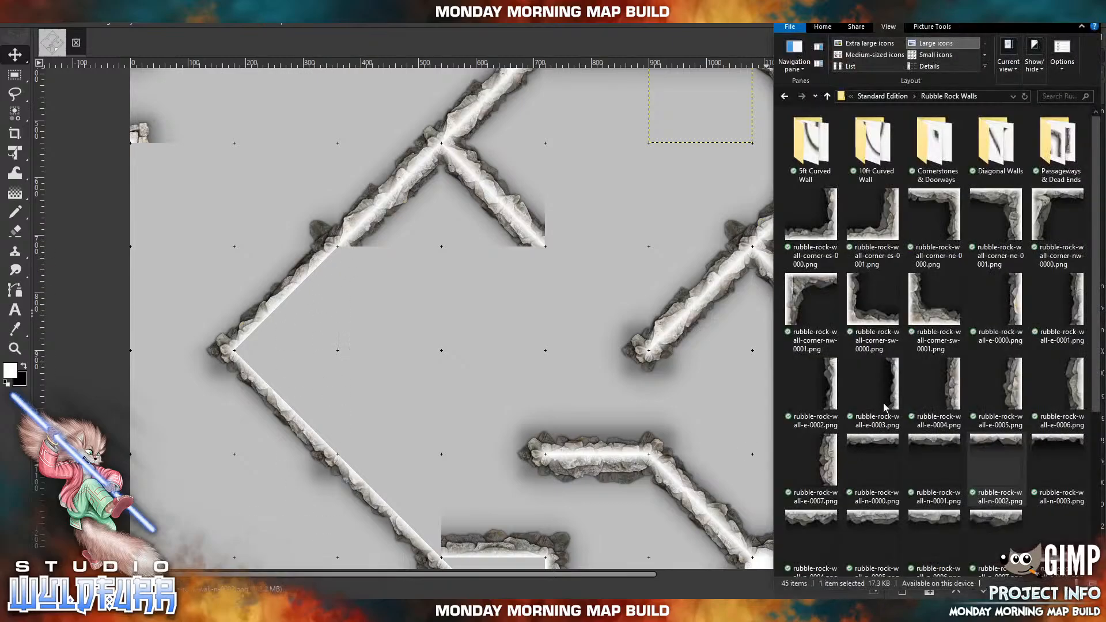
scroll(998, 498, "down", 3)
left_click_drag(917, 453, 351, 347)
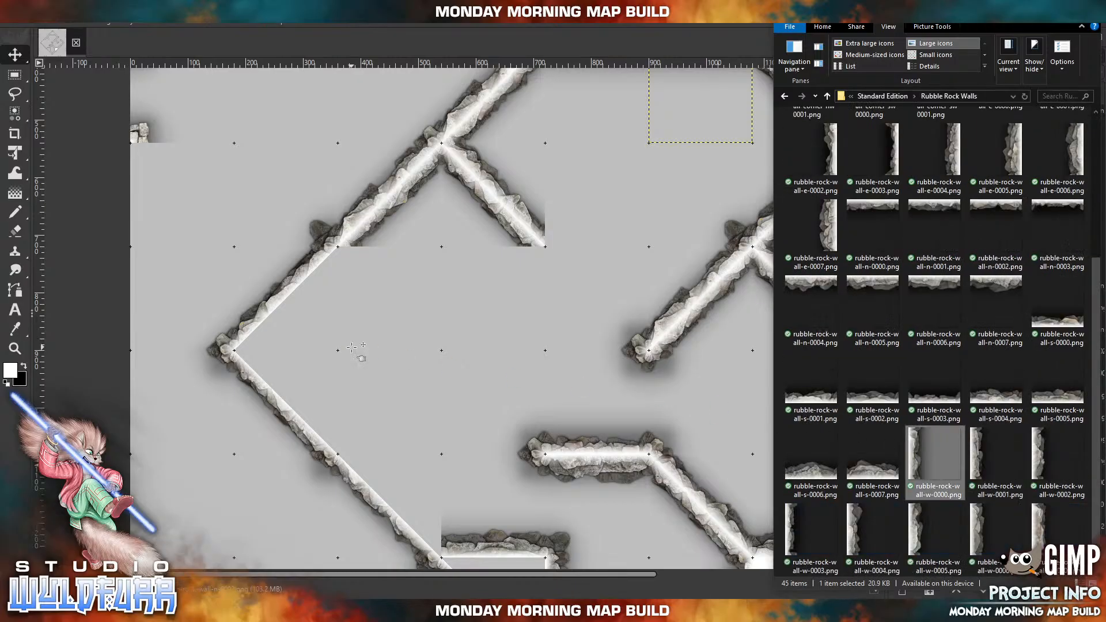
left_click_drag(465, 327, 356, 298)
Import rubble-rock-wall-5ft-curved-inner-sw-0000.png from the 5ft Curved Wall folder and attach it to the new vertical wall's lower end.
key("alt+Tab")
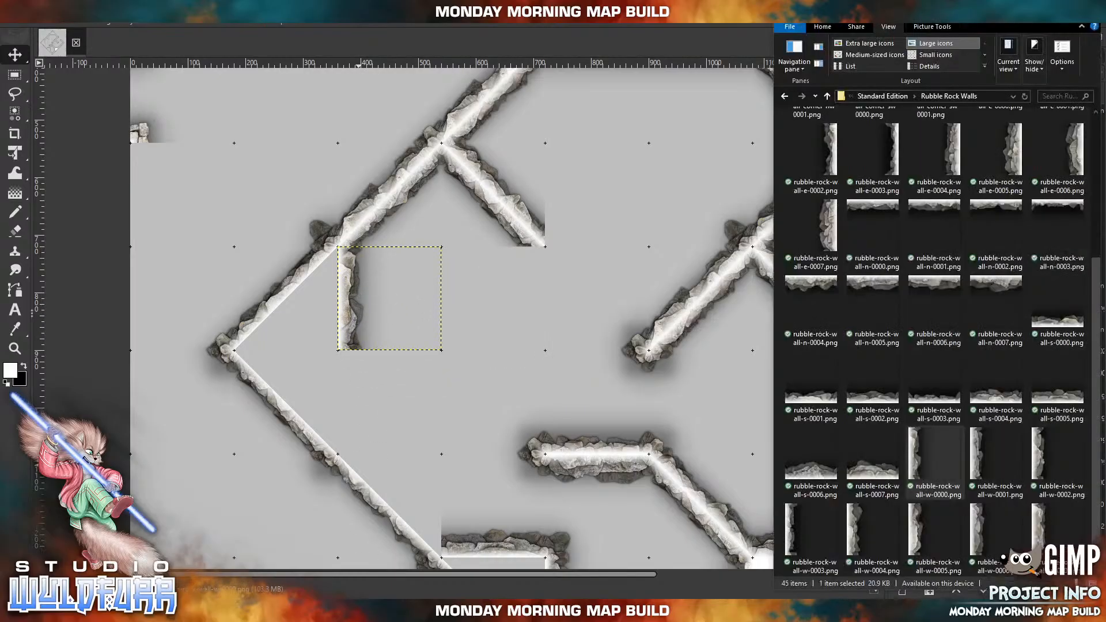
left_click(812, 147)
key("Return")
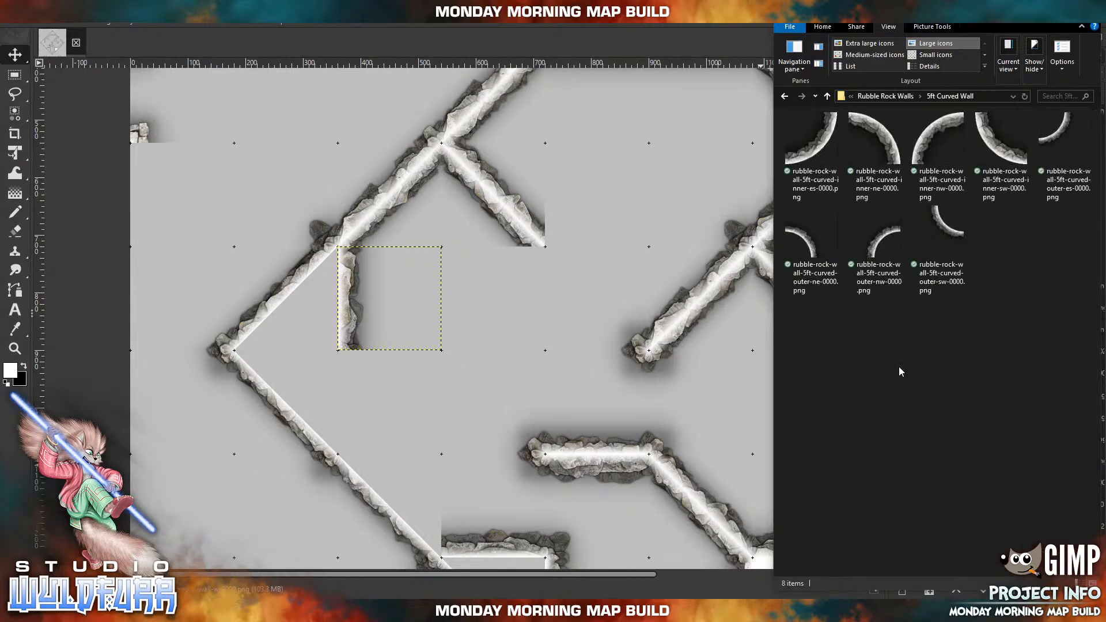
left_click_drag(988, 147, 434, 336)
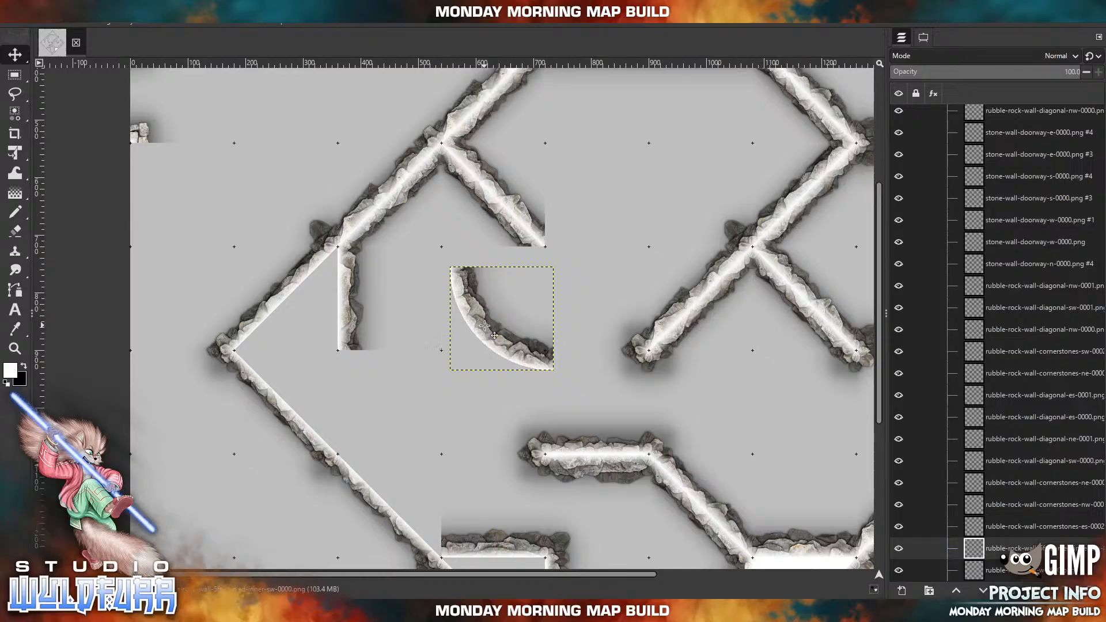
left_click_drag(484, 326, 372, 410)
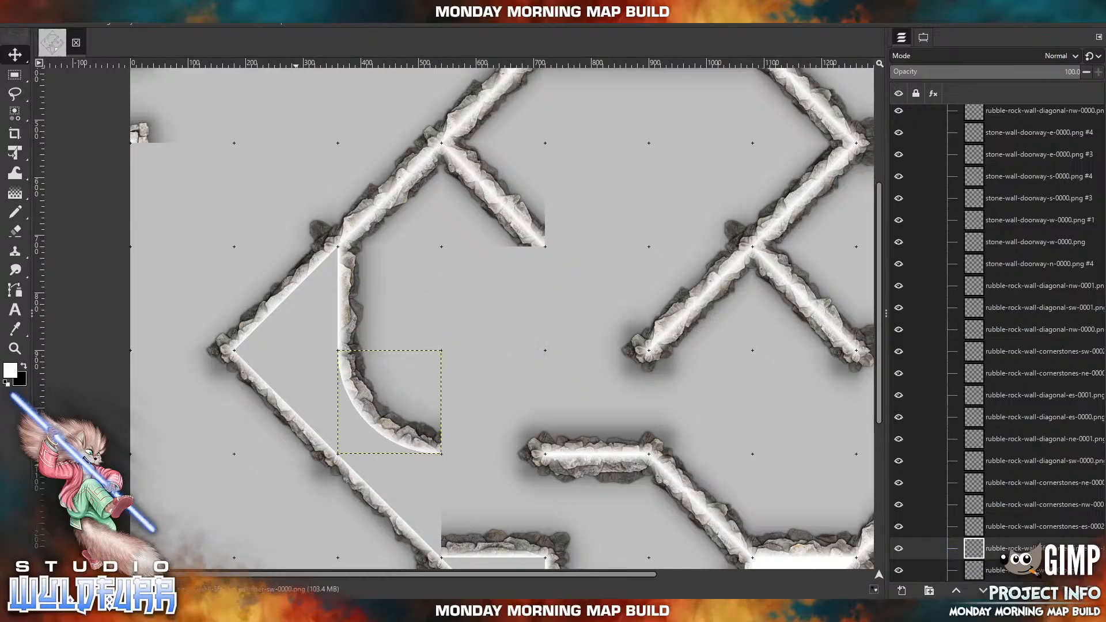
Try importing another rubble-rock-wall-w-0000.png from the Rubble Rock Walls folder, and undo that import.
left_click(288, 611)
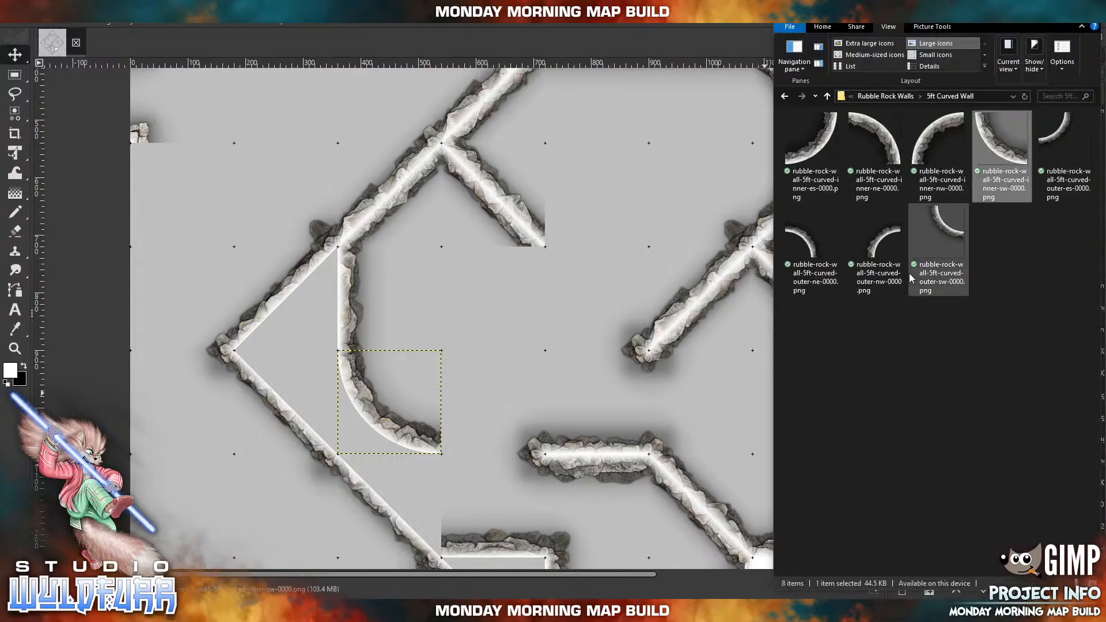
left_click(908, 96)
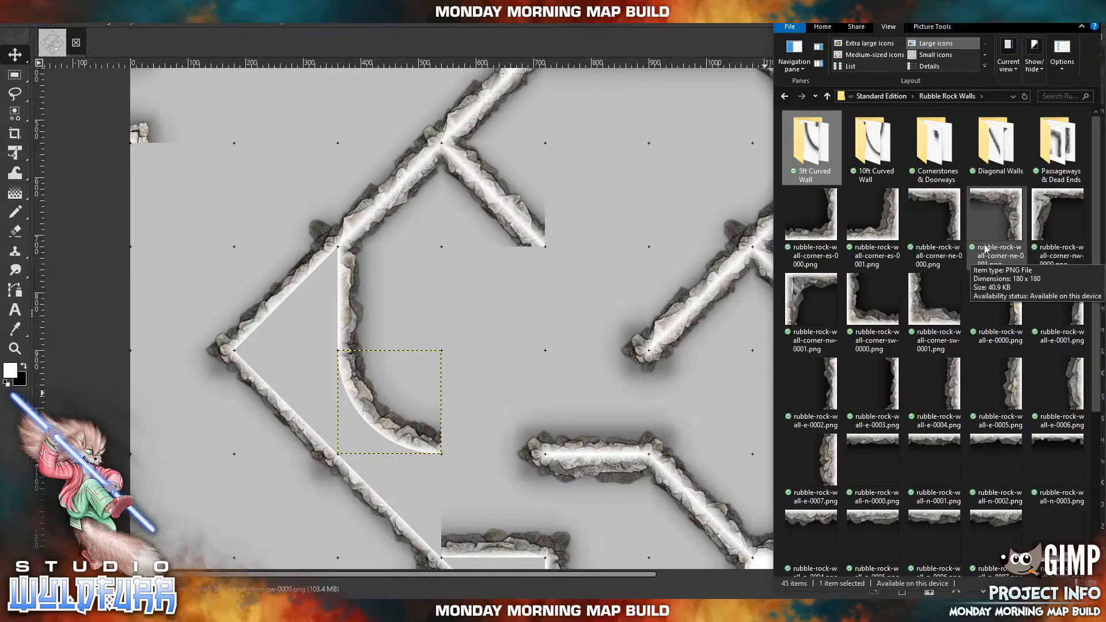
scroll(898, 434, "down", 3)
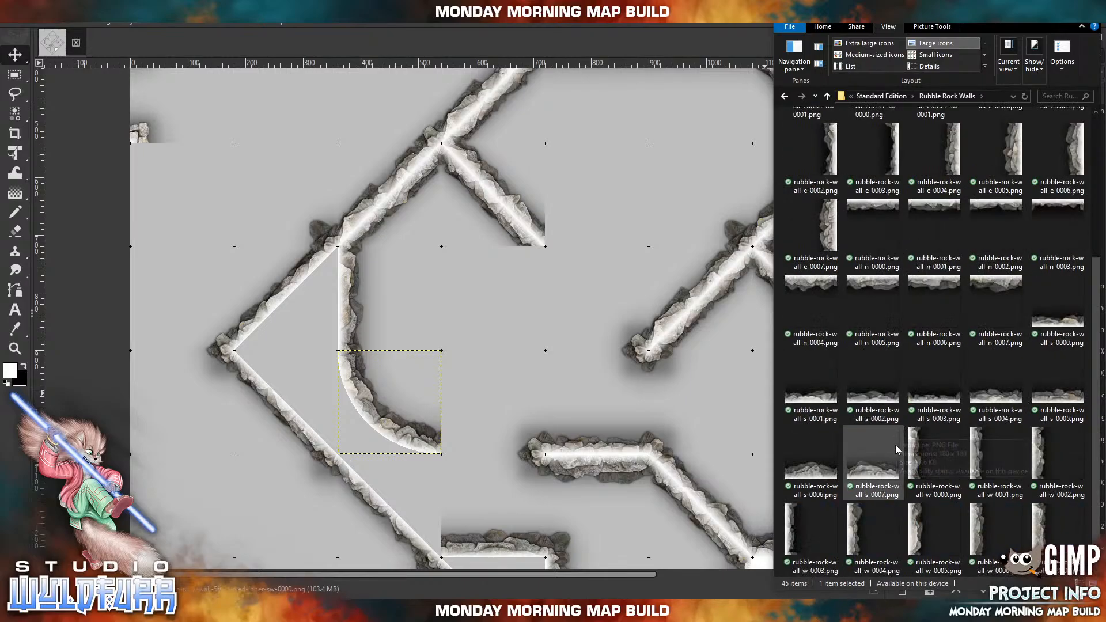
left_click_drag(934, 455, 689, 459)
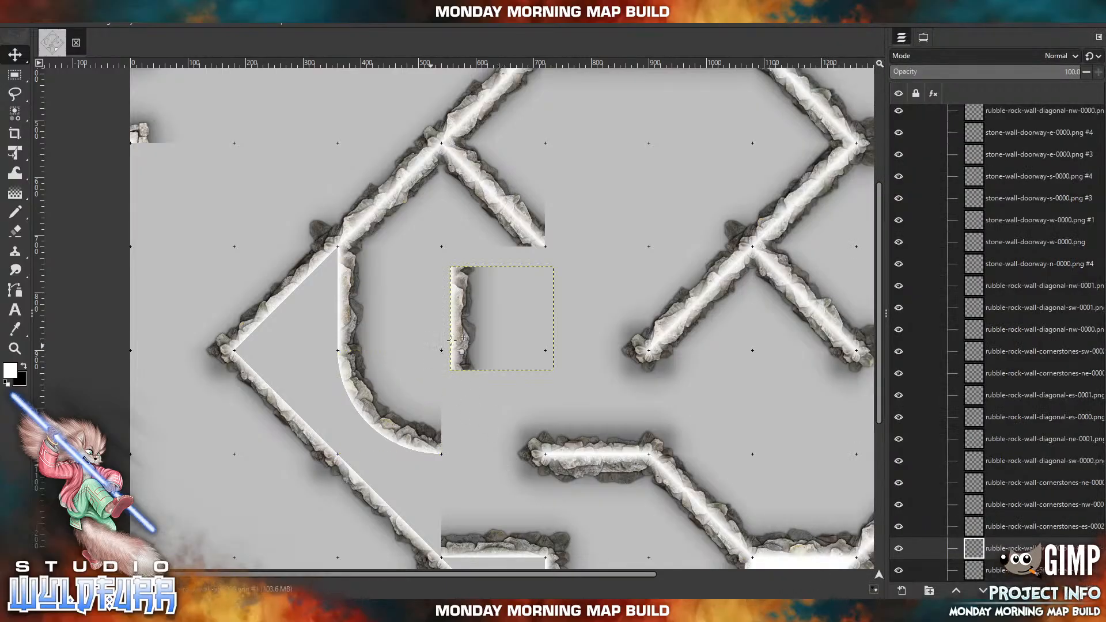
key("ctrl+z")
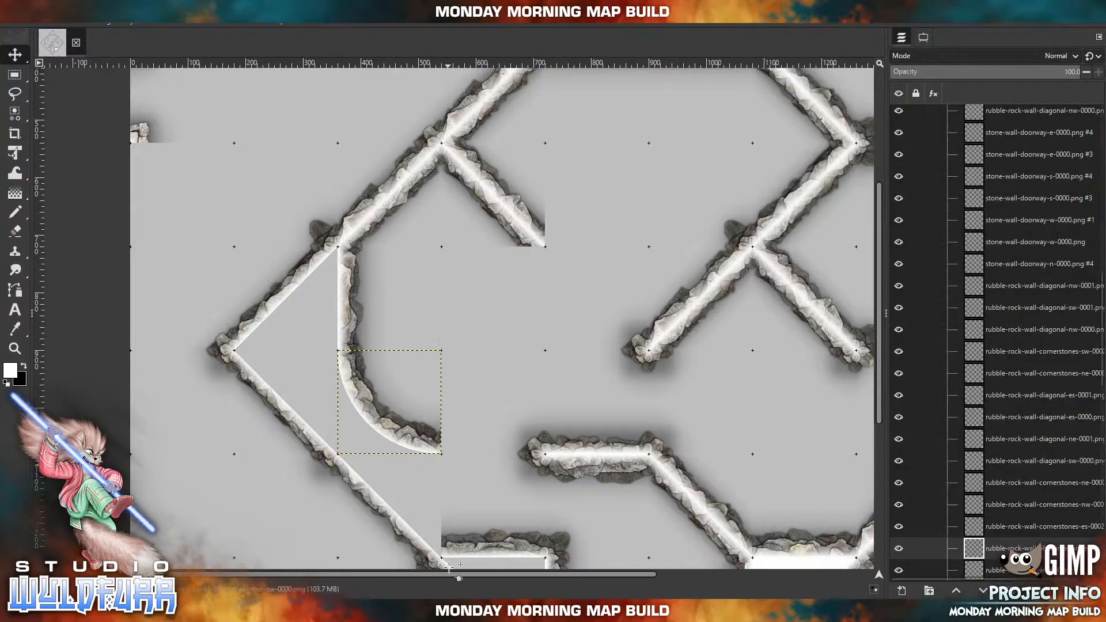
Delete the horizontal rubble-rock-wall-s-0005.png tile next to the southwest outer wall and return to the first layers of the Walls group.
left_click(461, 544)
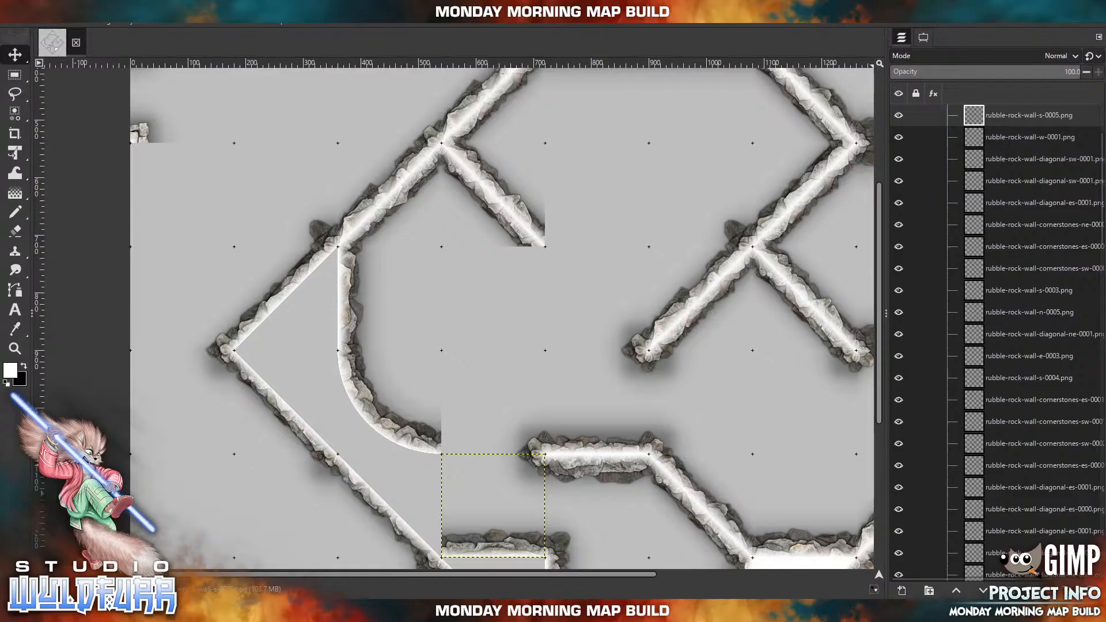
left_click(1093, 590)
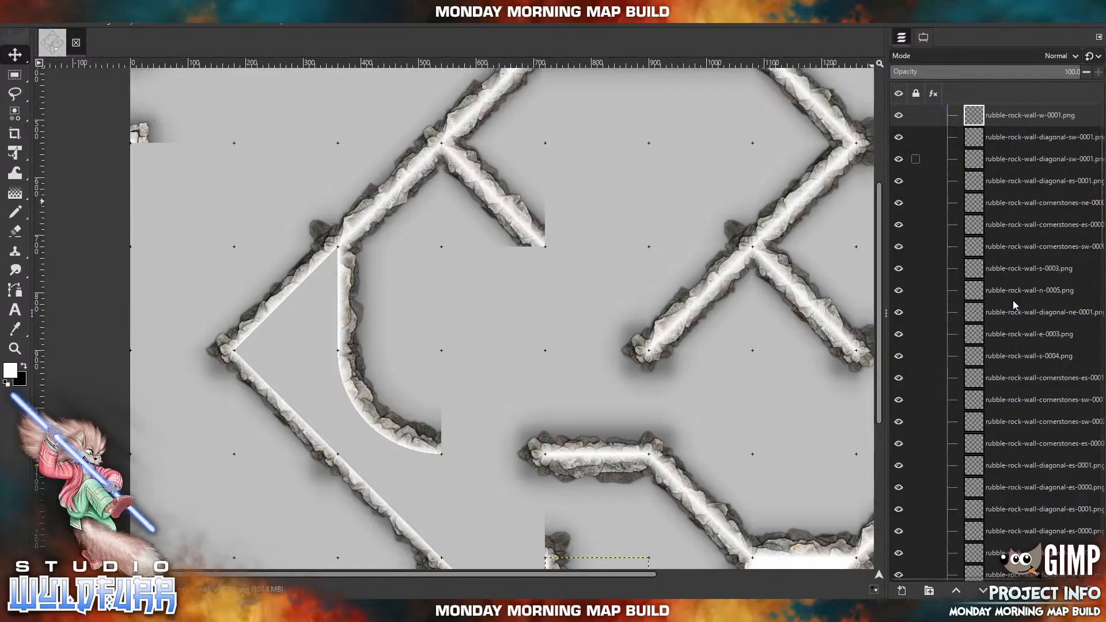
scroll(1020, 288, "up", 3)
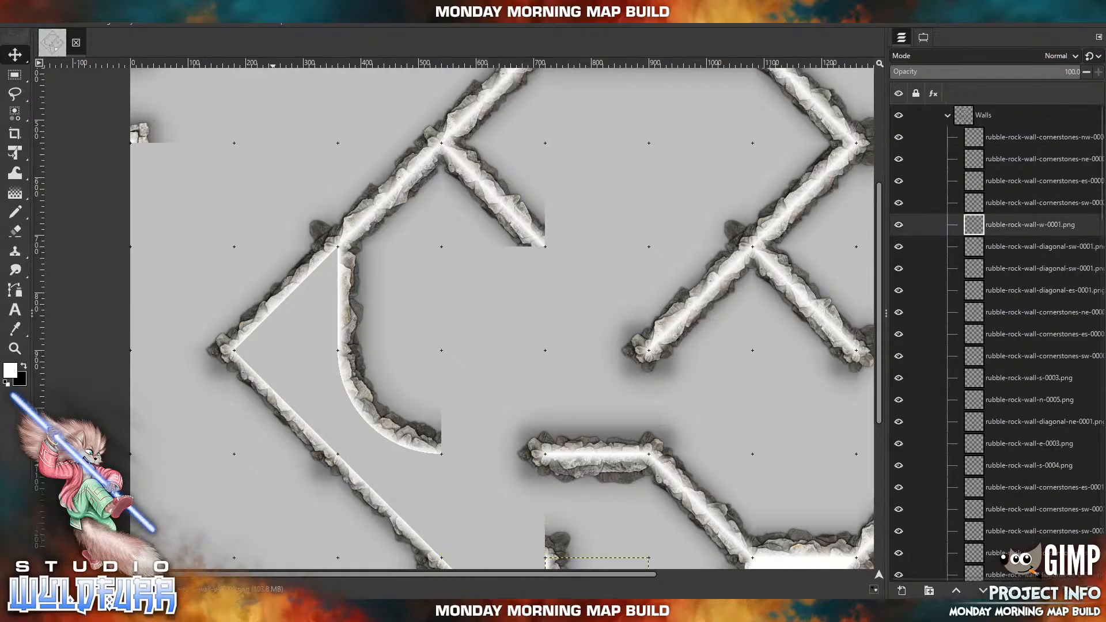
Import rubble-rock-wall-corner-sw-0000.png from the Rubble Rock Walls folder and place it directly below the western curved wall's lower end.
left_click(271, 610)
scroll(960, 471, "up", 4)
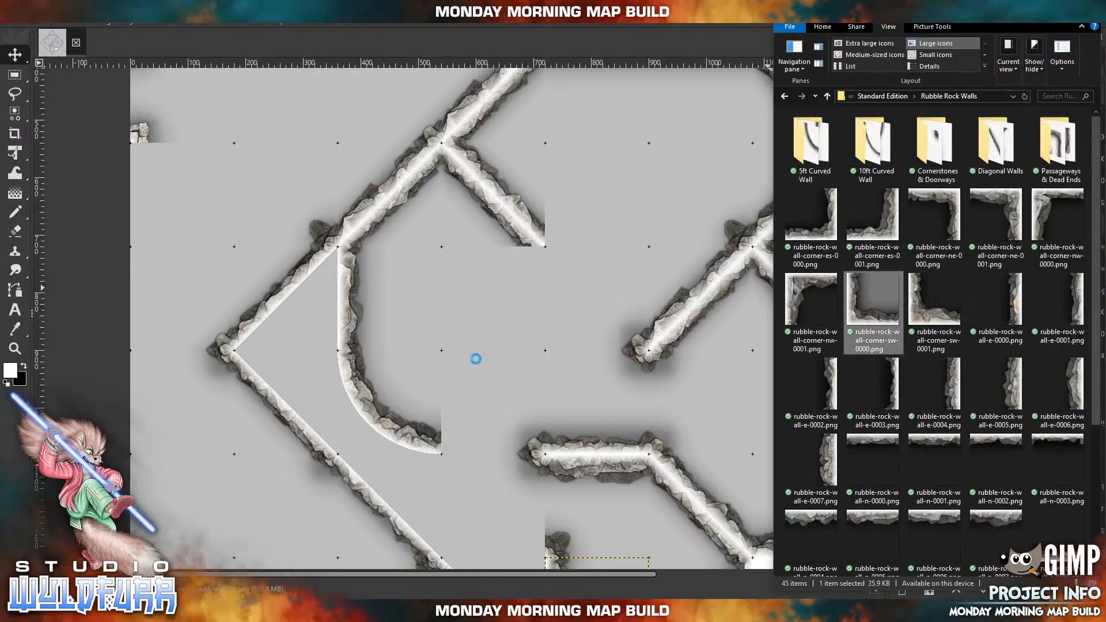
left_click_drag(478, 352, 472, 538)
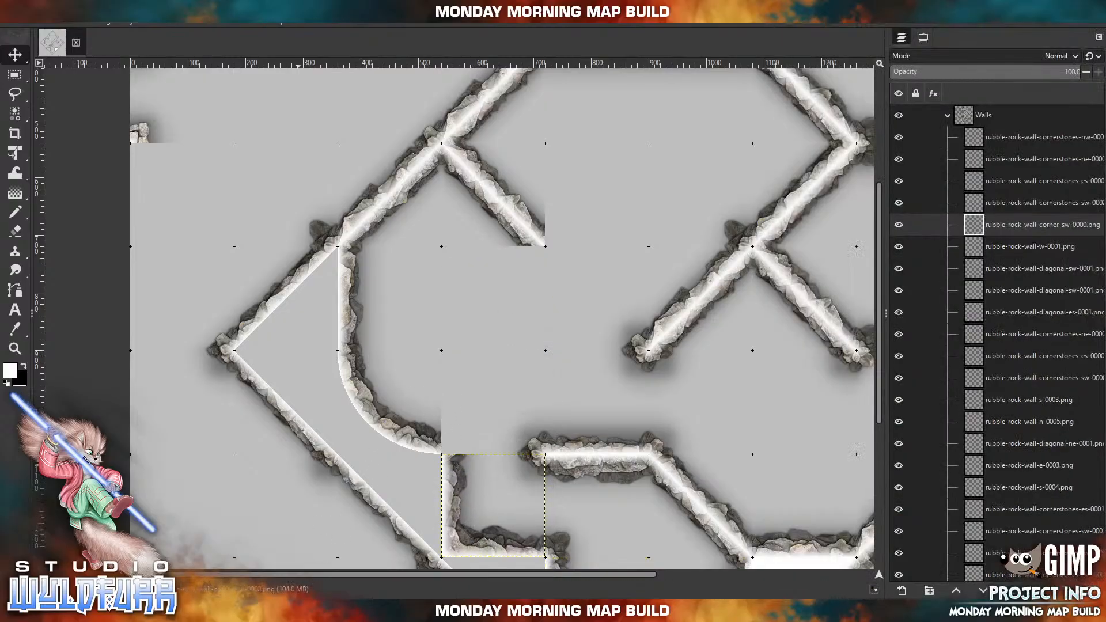
Import rubble-rock-wall-cornerstones-sw-0002.png from the Cornerstones & Doorways folder and place it on the joint between the curved wall and new corner.
left_click(291, 610)
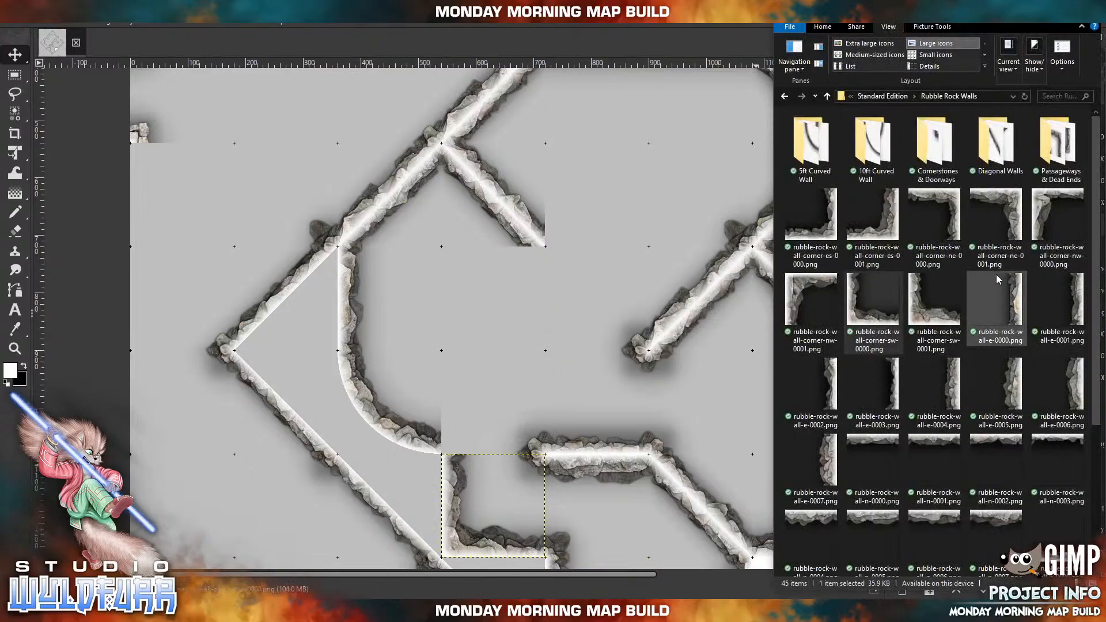
double_click(935, 150)
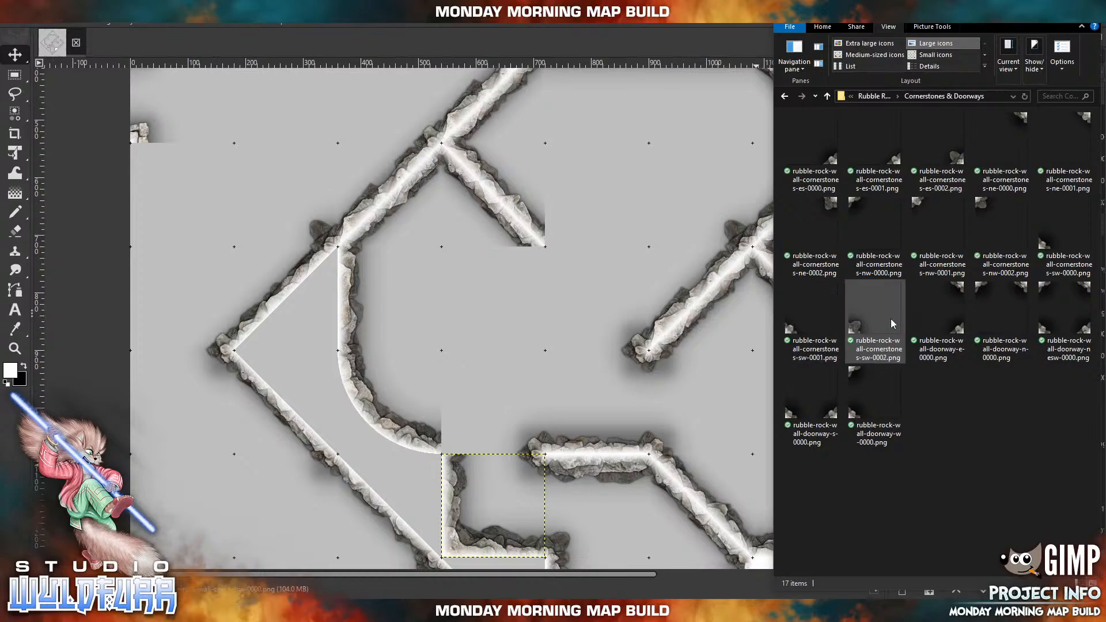
left_click_drag(862, 329, 499, 311)
left_click_drag(461, 357, 454, 438)
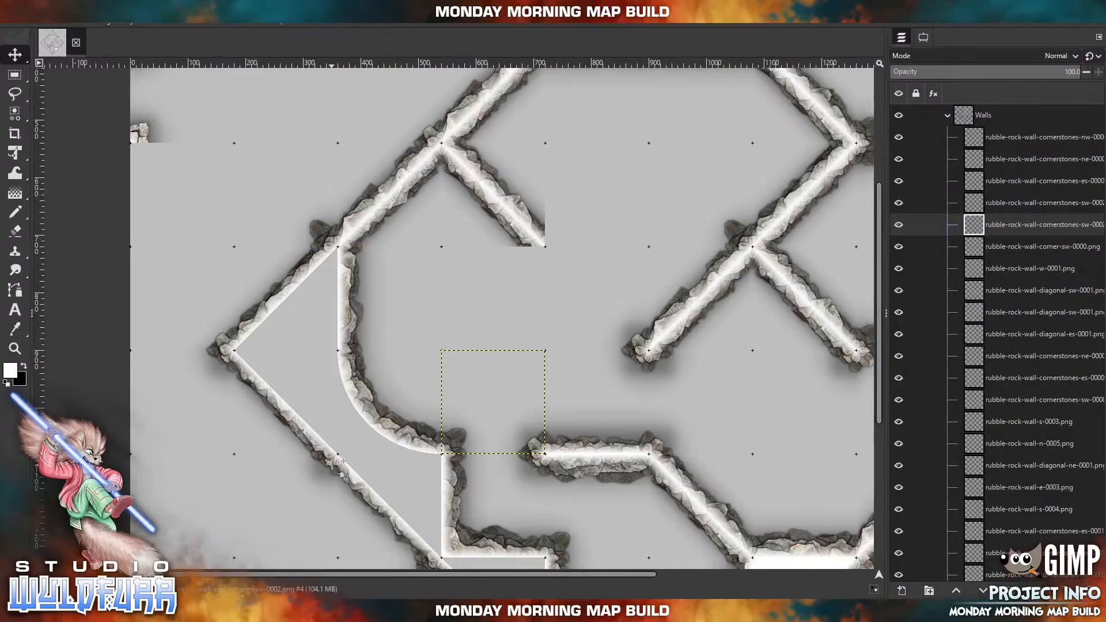
Import rubble-rock-wall-5ft-curved-inner-es-0000.png from the 5ft Curved Wall folder and attach it to the lower end of the western interior diagonal wall.
key("alt+Tab")
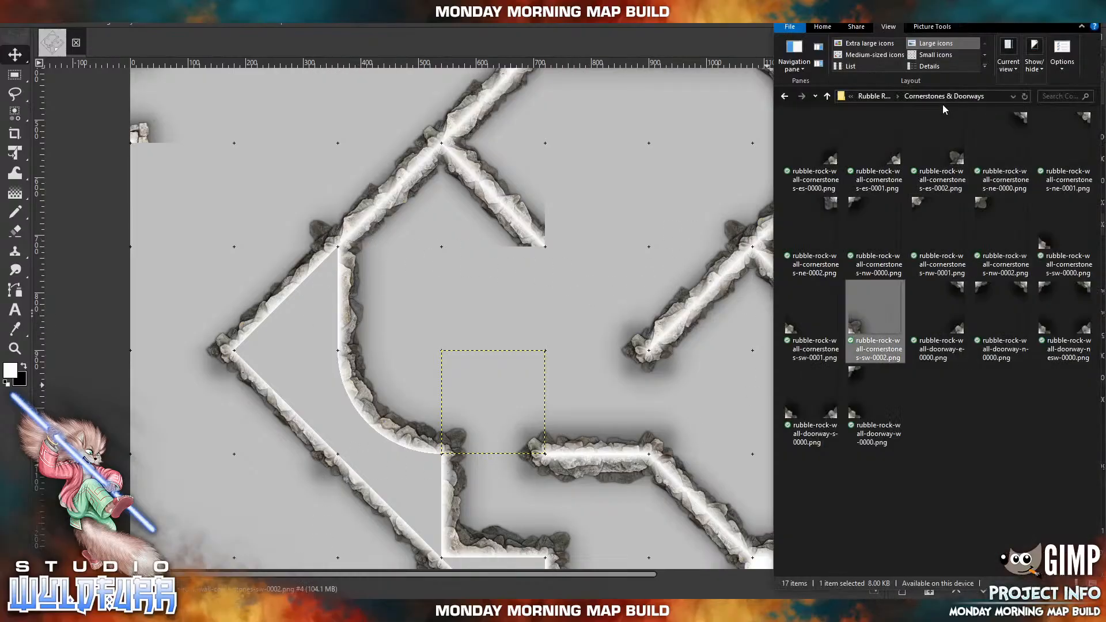
left_click(884, 97)
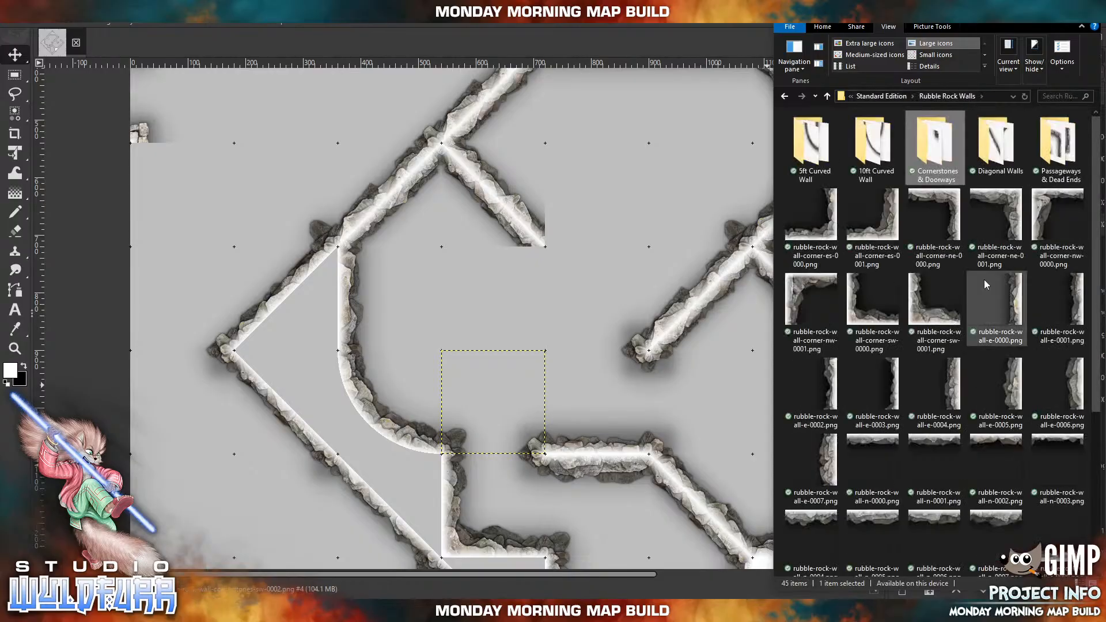
left_click(886, 386)
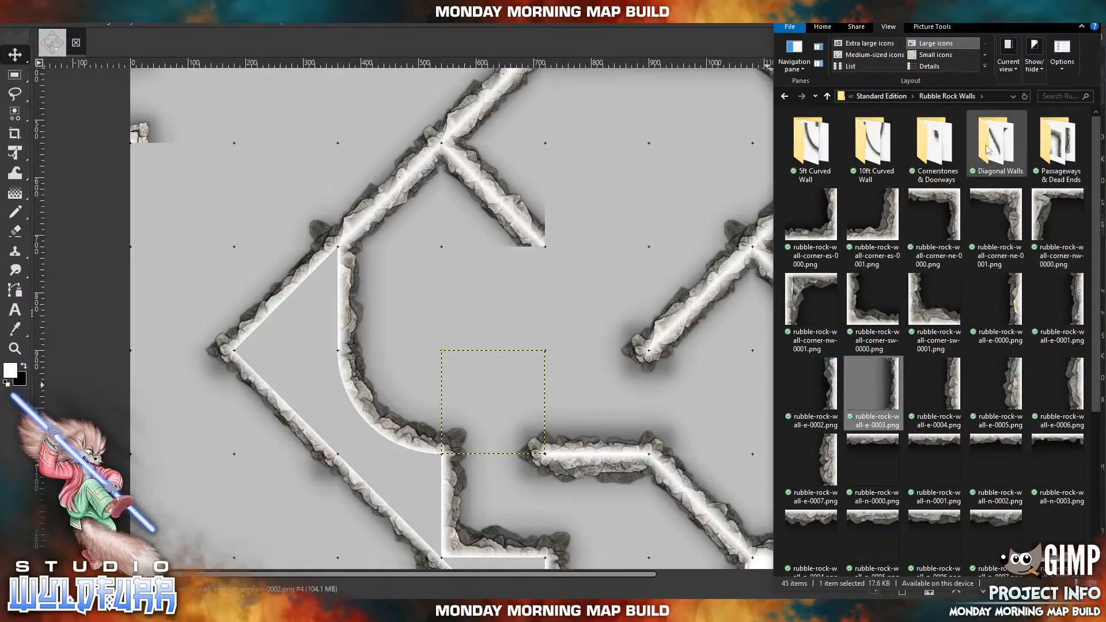
left_click(807, 144)
double_click(805, 144)
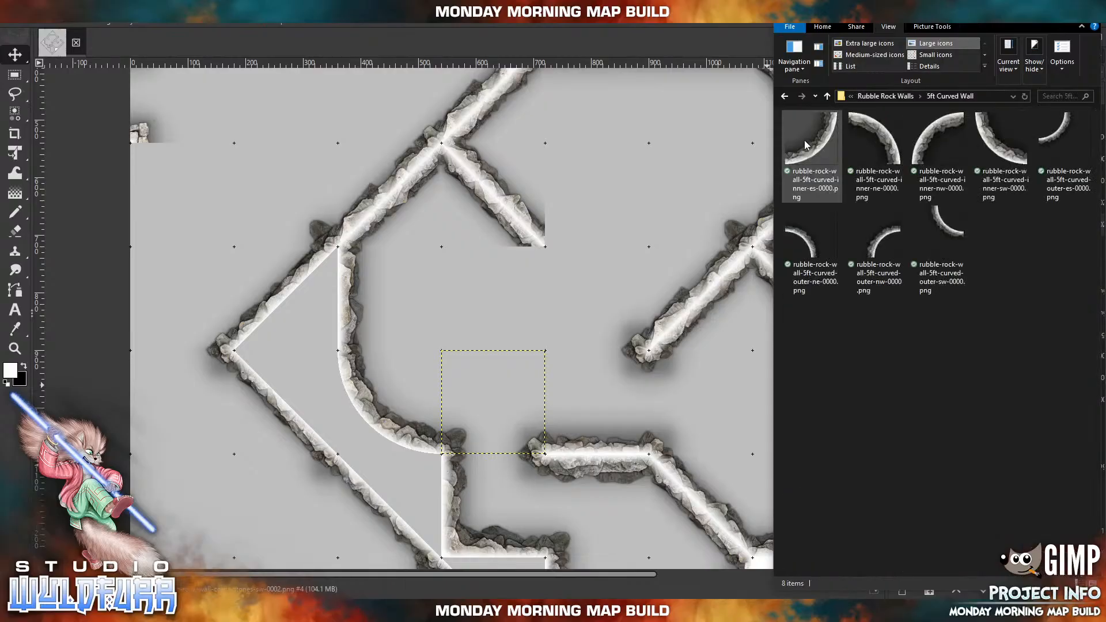
left_click_drag(806, 144, 454, 302)
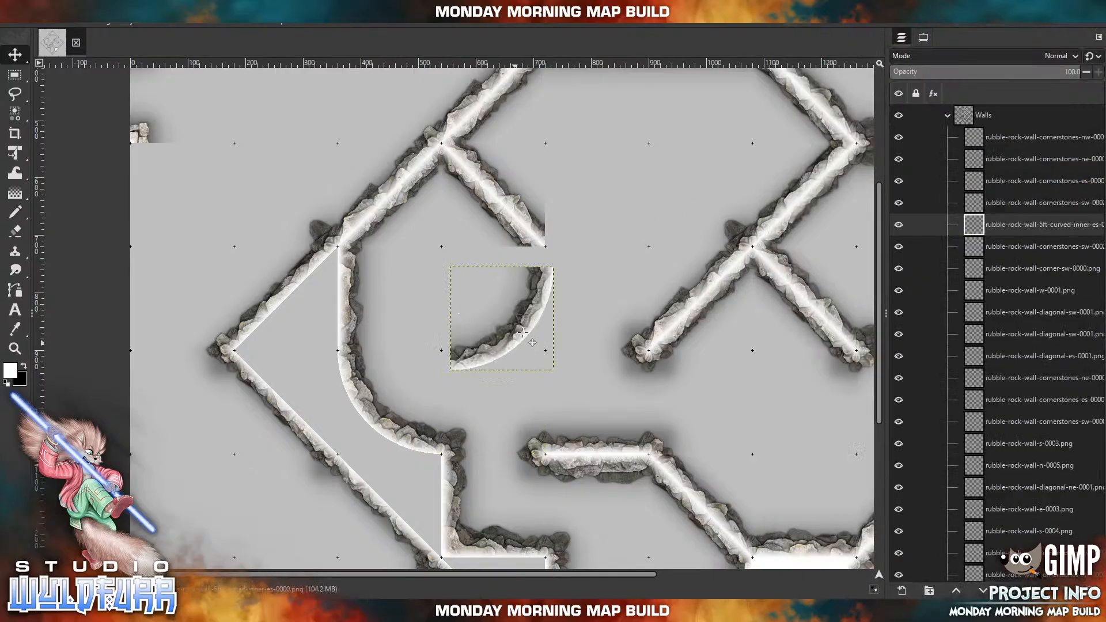
left_click_drag(521, 321, 512, 304)
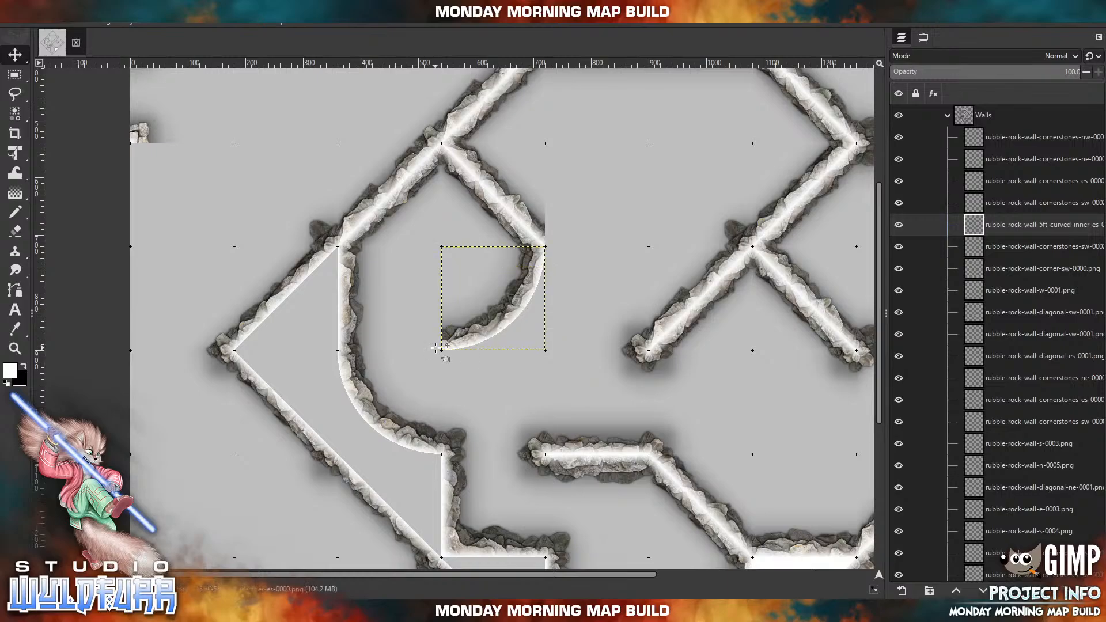
Import rubble-rock-wall-5ft-curved-outer-es-0000.png, undo the accidental background move, and align the tile with the outside of the inner-es curve.
key("alt+Tab")
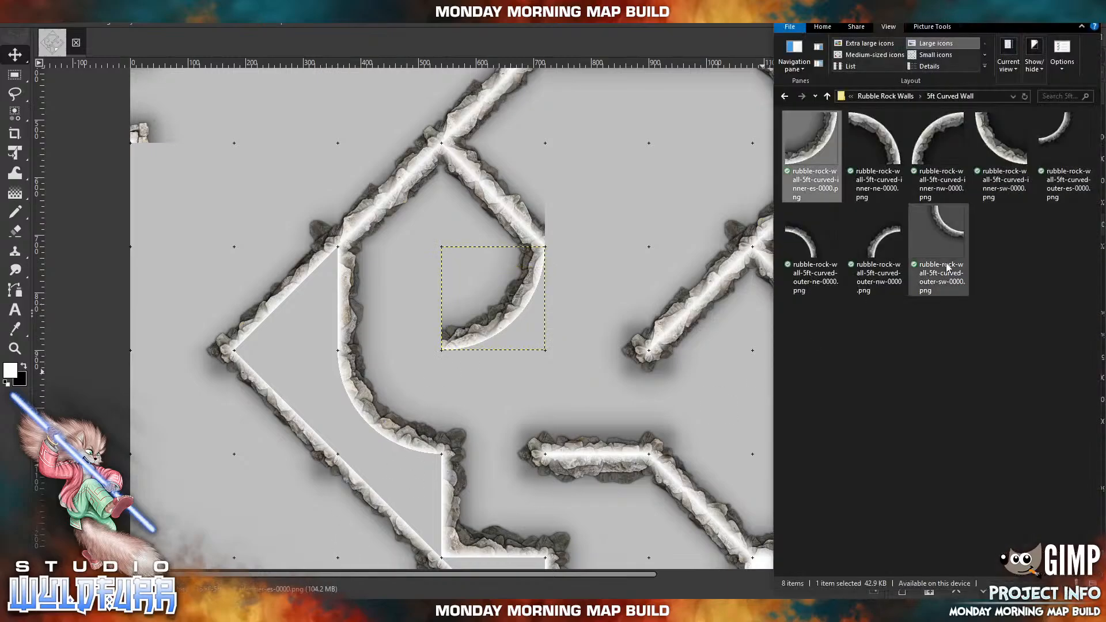
left_click_drag(1063, 138, 542, 287)
left_click_drag(474, 285, 538, 340)
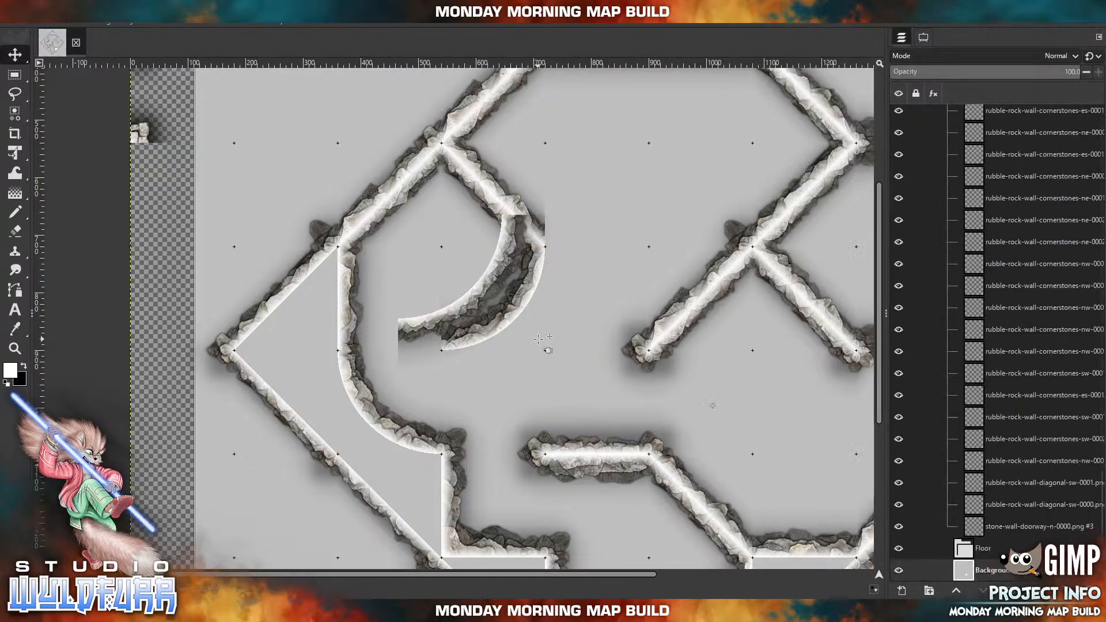
left_click(28, 19)
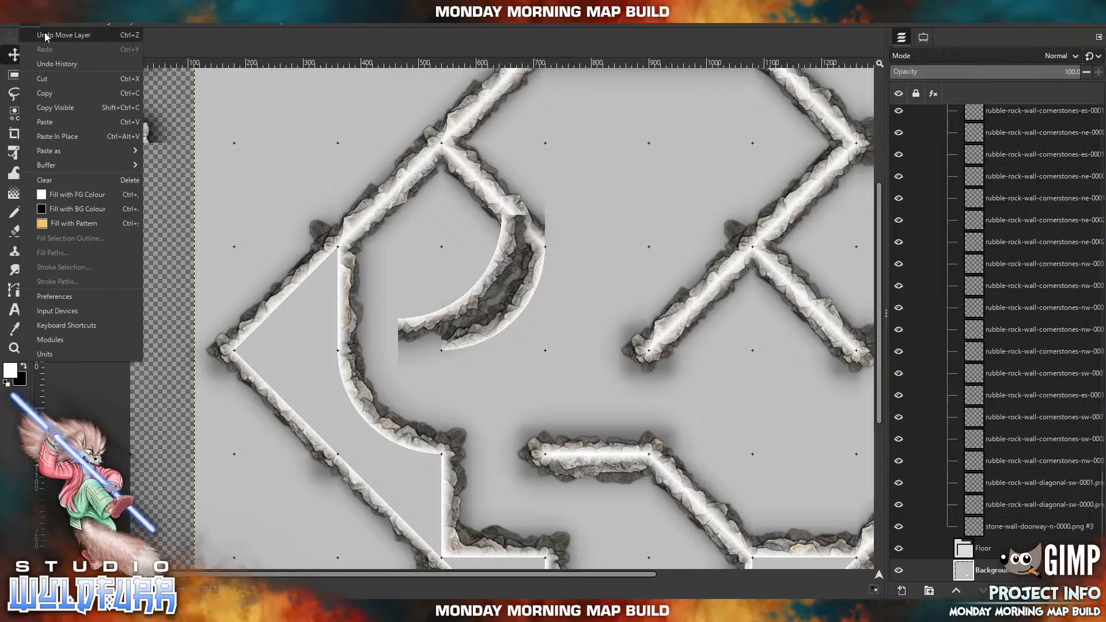
left_click(46, 30)
left_click_drag(490, 287, 536, 311)
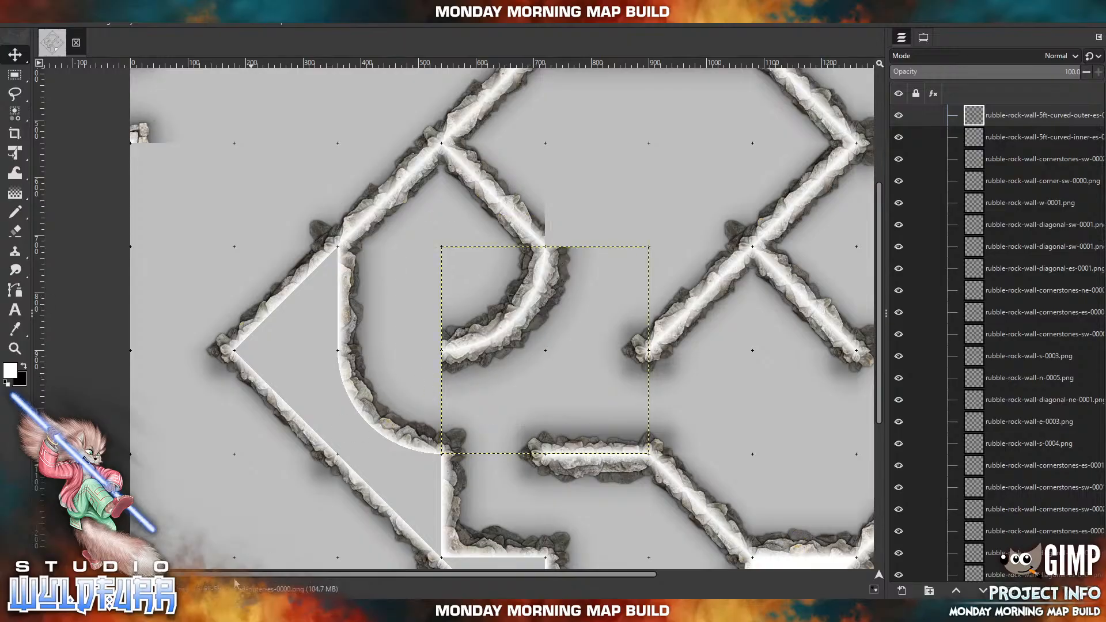
Import rubble-rock-wall-cornerstones-es-0000.png from the Cornerstones & Doorways folder and place it on the upper side of the new curved wall's free end.
key("alt+Tab")
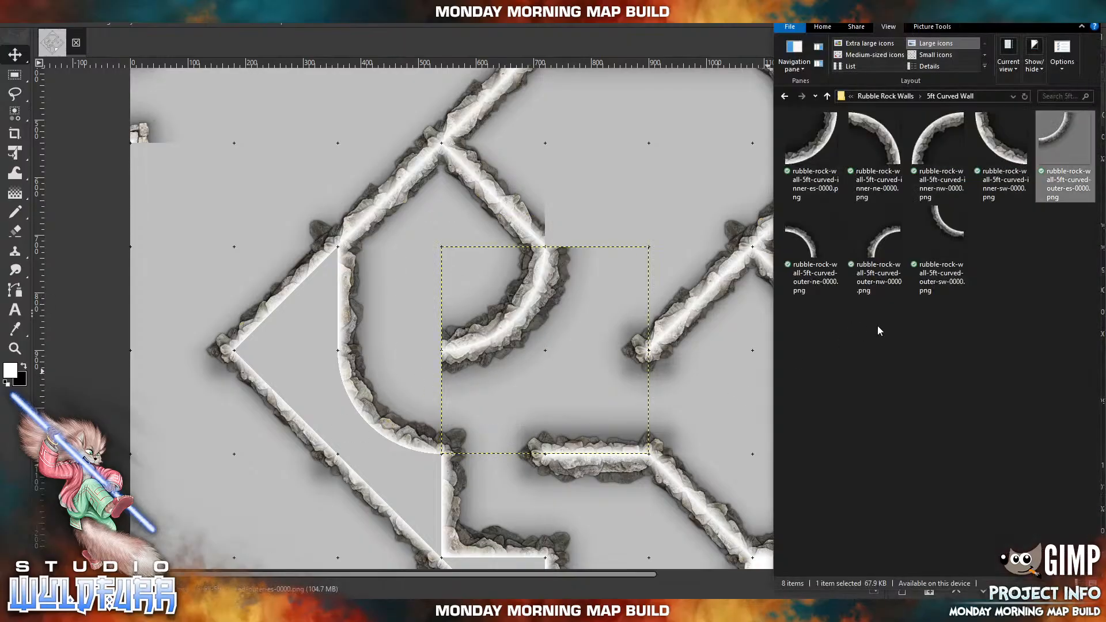
left_click(894, 95)
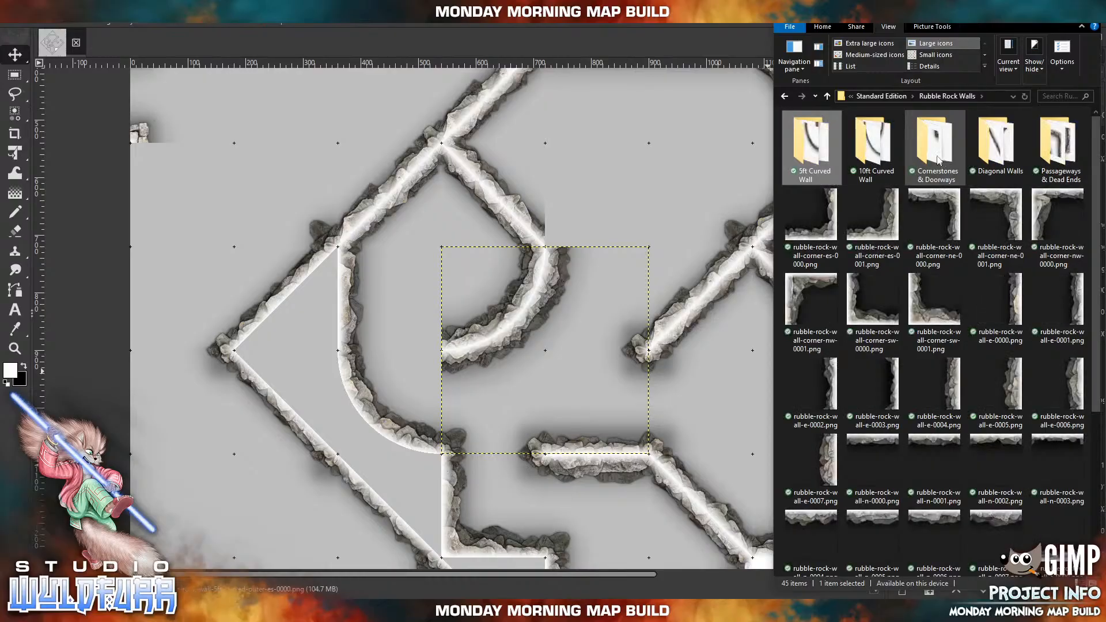
left_click(934, 154)
double_click(933, 153)
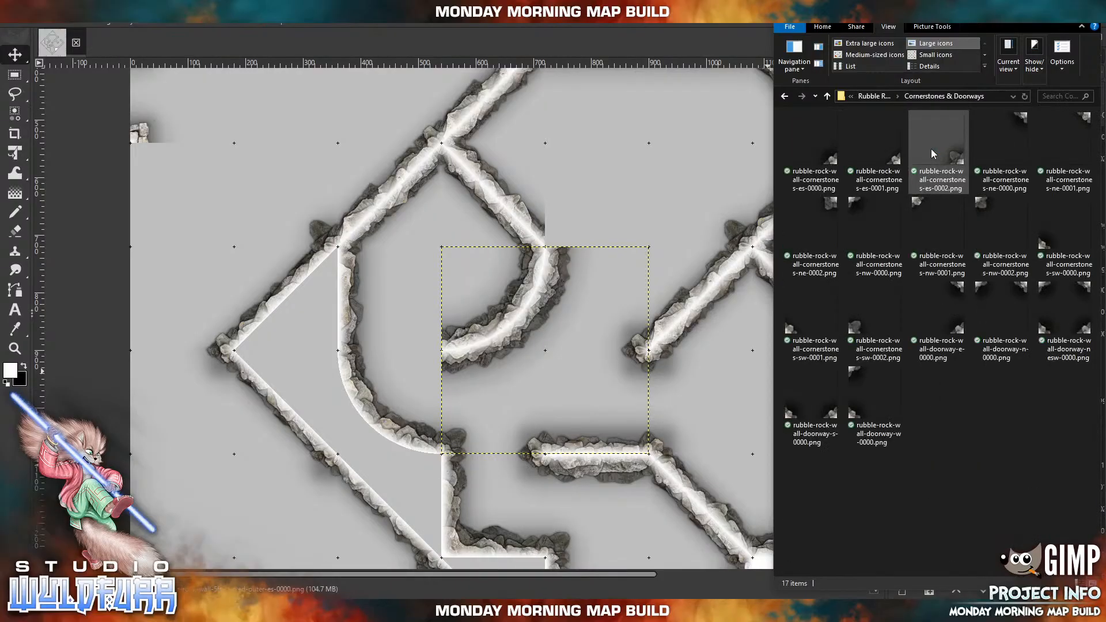
left_click_drag(831, 163, 459, 187)
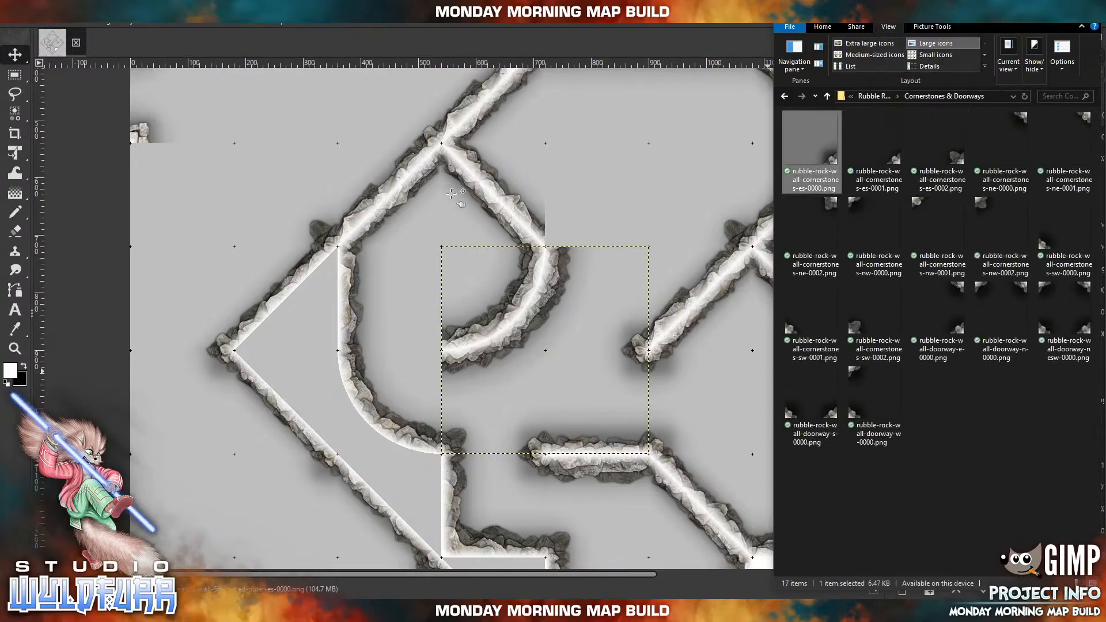
left_click_drag(544, 358, 439, 342)
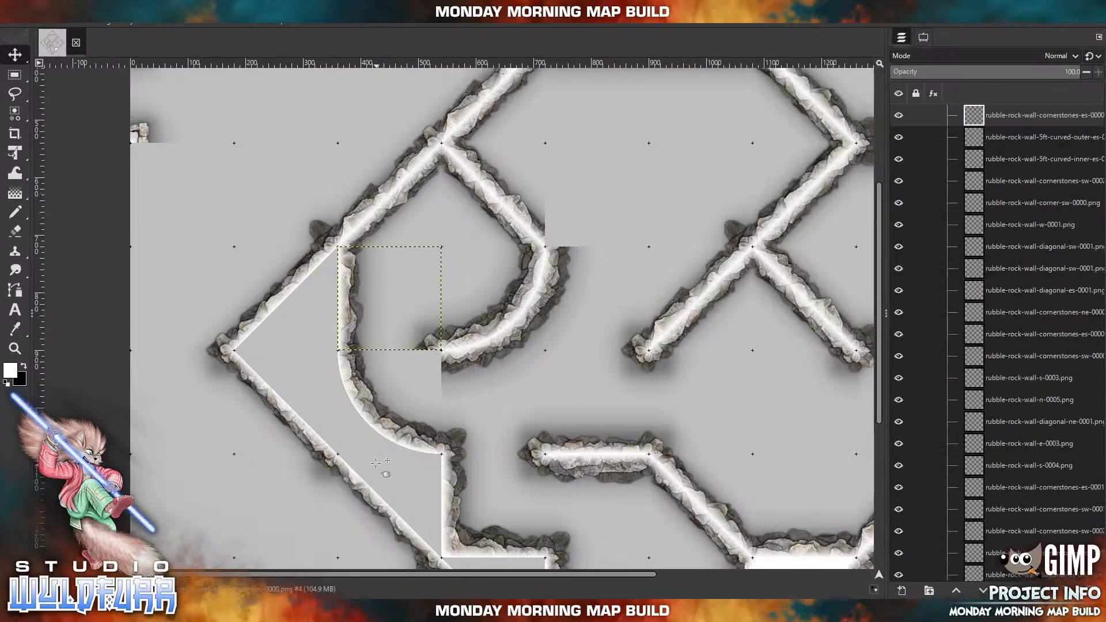
Import rubble-rock-wall-cornerstones-ne-0000.png and place it on the lower side of the same free wall end.
left_click(262, 611)
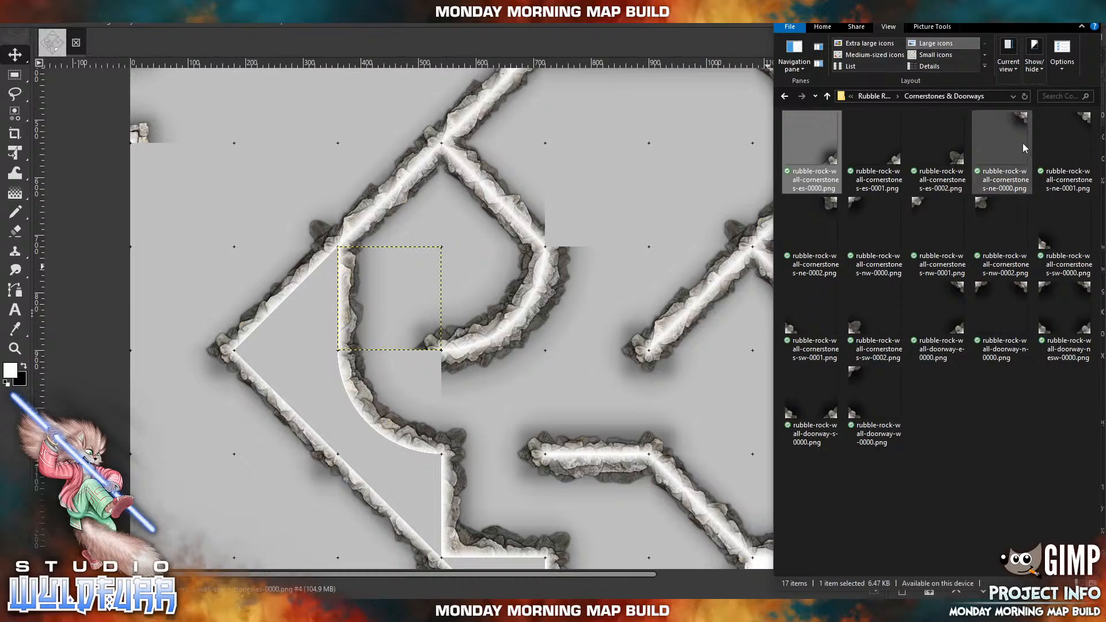
left_click(1019, 120)
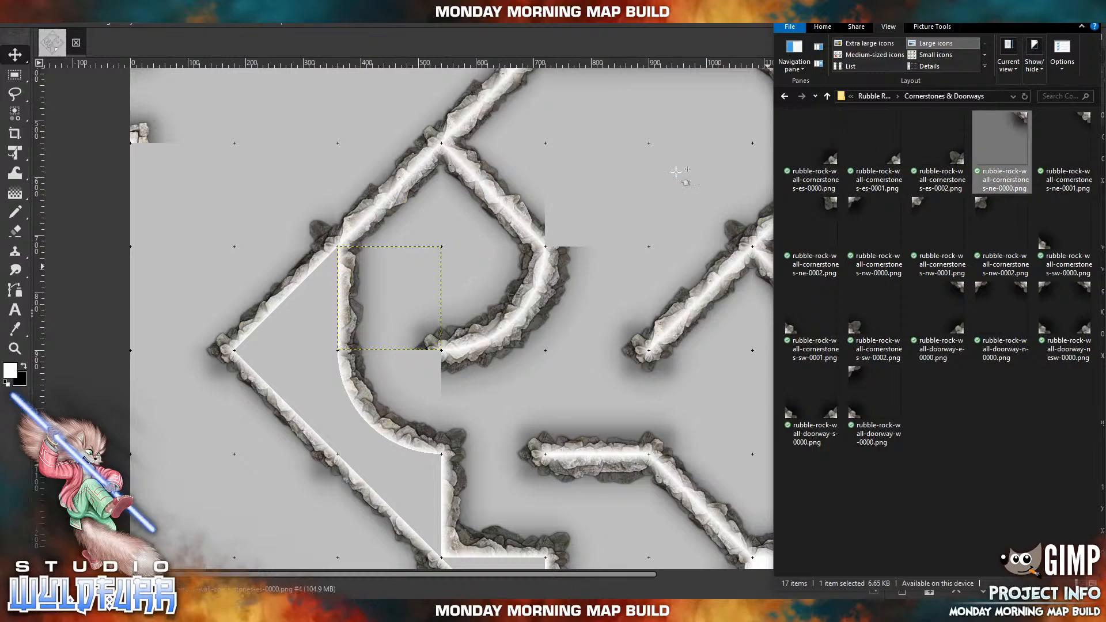
left_click_drag(677, 171, 667, 176)
left_click_drag(545, 272, 433, 356)
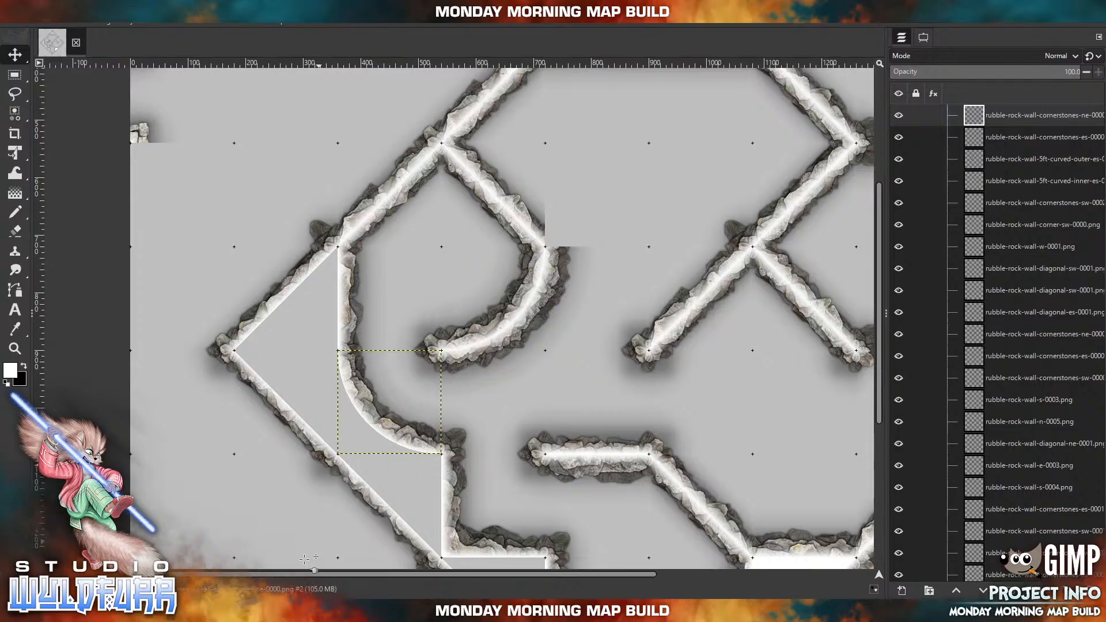
Import rubble-rock-wall-cornerstones-sw-0000.png and place it on the joint between the interior diagonal wall and the double-sided curve.
key("alt+Tab")
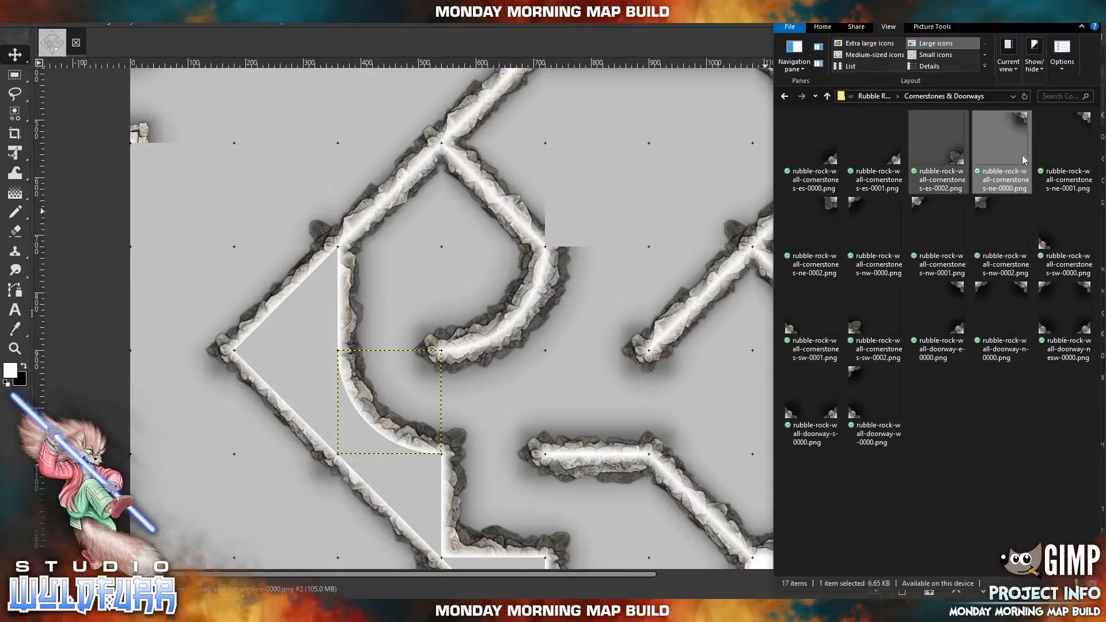
left_click(1045, 248)
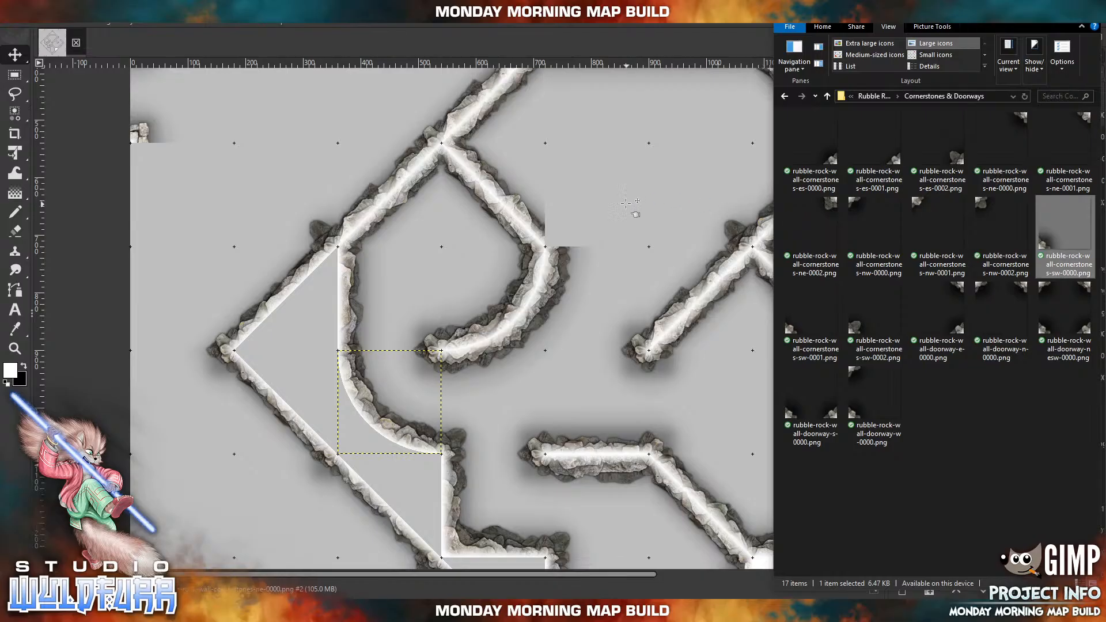
left_click_drag(625, 204, 625, 199)
left_click_drag(459, 365, 555, 241)
left_click_drag(597, 356, 517, 168)
left_click_drag(548, 374, 368, 223)
left_click_drag(550, 245, 428, 405)
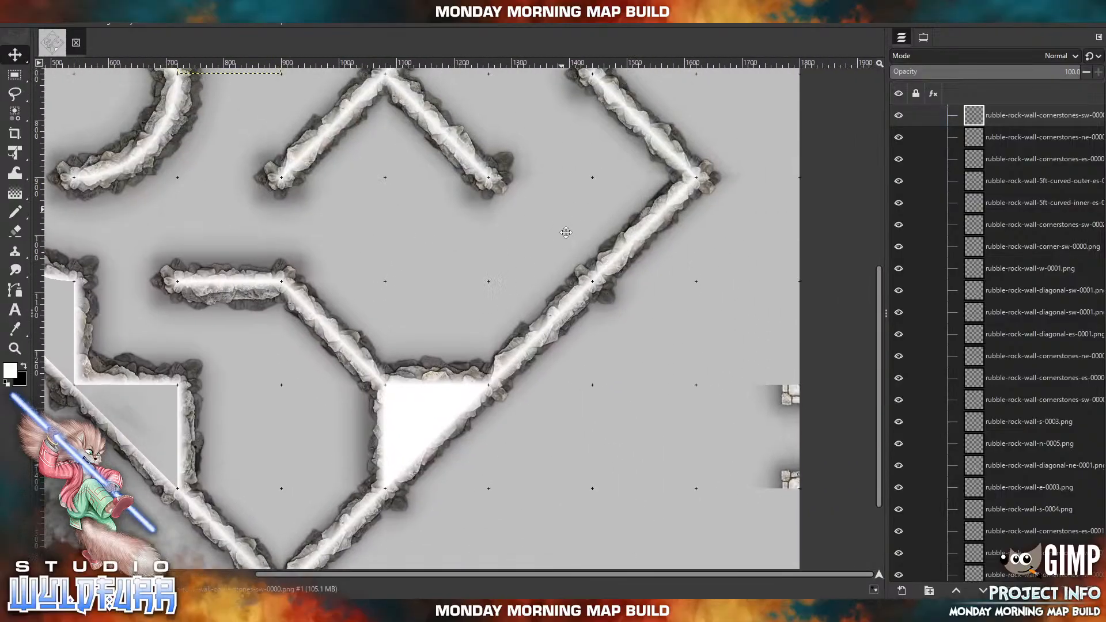
left_click_drag(566, 222, 597, 344)
left_click_drag(476, 203, 680, 400)
left_click_drag(473, 299, 531, 197)
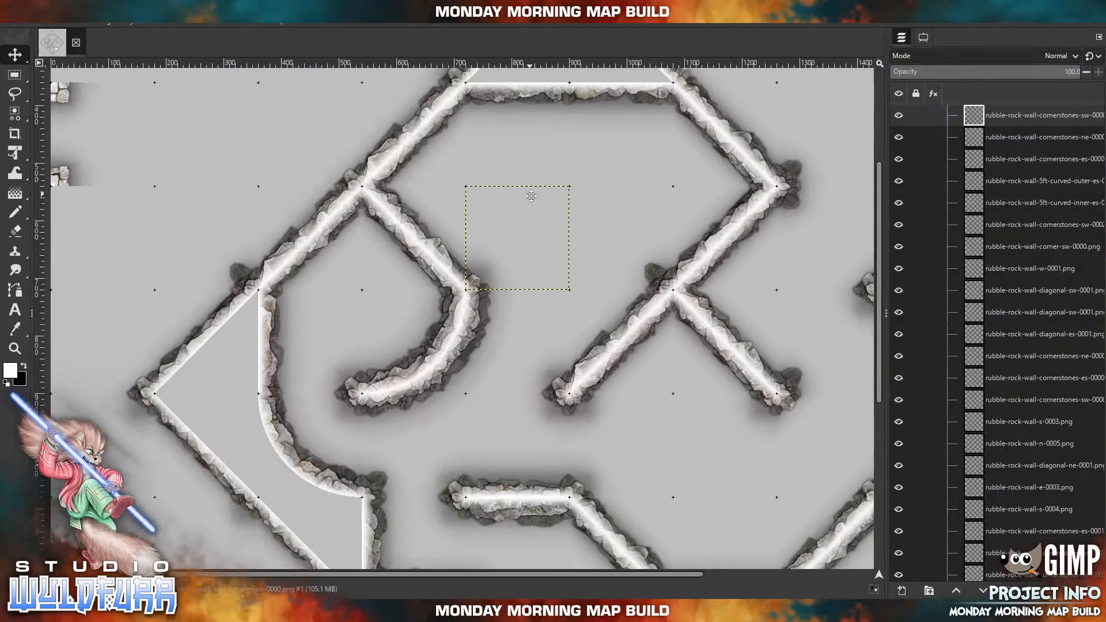
Paint the enclosed triangle at the room's northern corner solid white on the Background layer with the Pencil tool.
scroll(1032, 391, "down", 15)
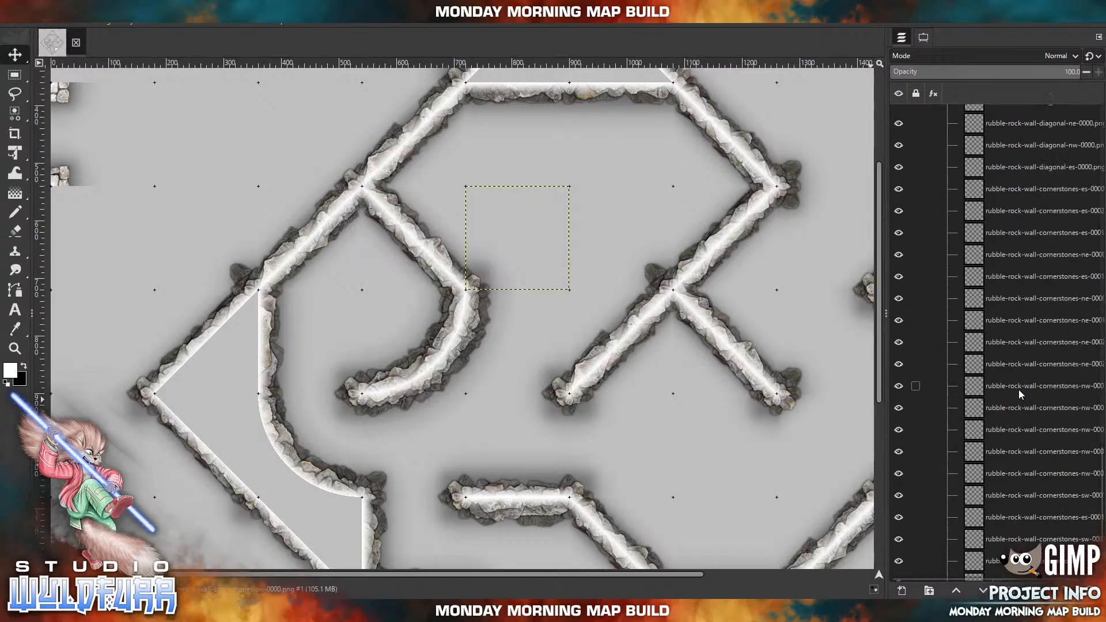
left_click(992, 570)
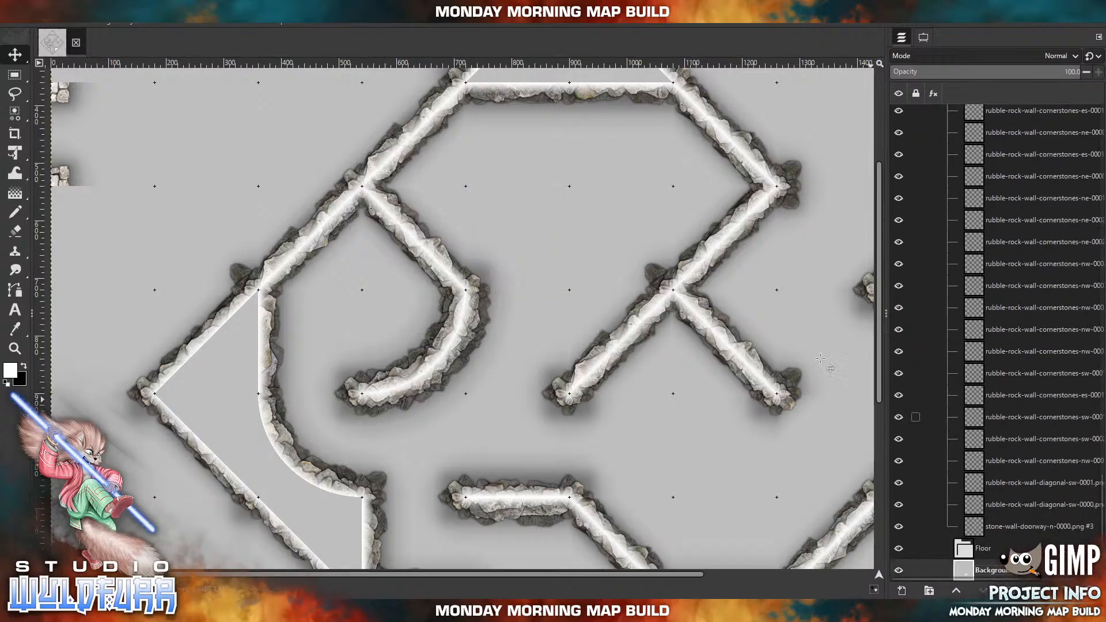
left_click_drag(629, 165, 621, 324)
left_click(21, 214)
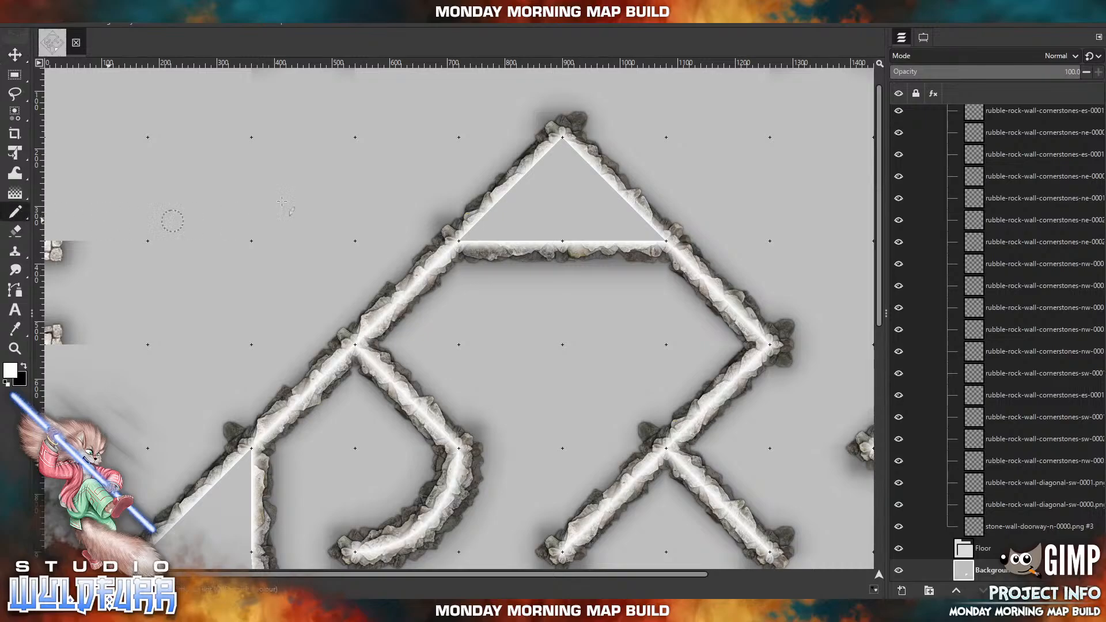
mouse_move(562, 140)
left_mouse_down()
mouse_move(464, 240)
mouse_move(656, 236)
left_mouse_up()
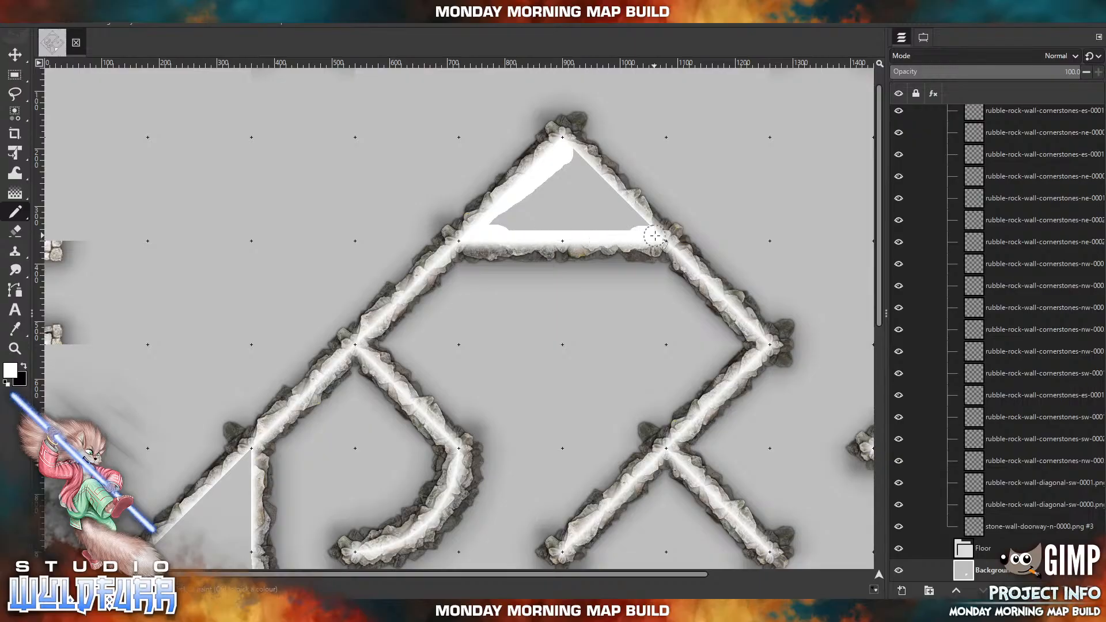
mouse_move(563, 148)
left_mouse_down()
mouse_move(649, 230)
mouse_move(557, 234)
mouse_move(493, 217)
mouse_move(571, 172)
mouse_move(618, 218)
mouse_move(521, 219)
mouse_move(564, 189)
mouse_move(575, 211)
left_mouse_up()
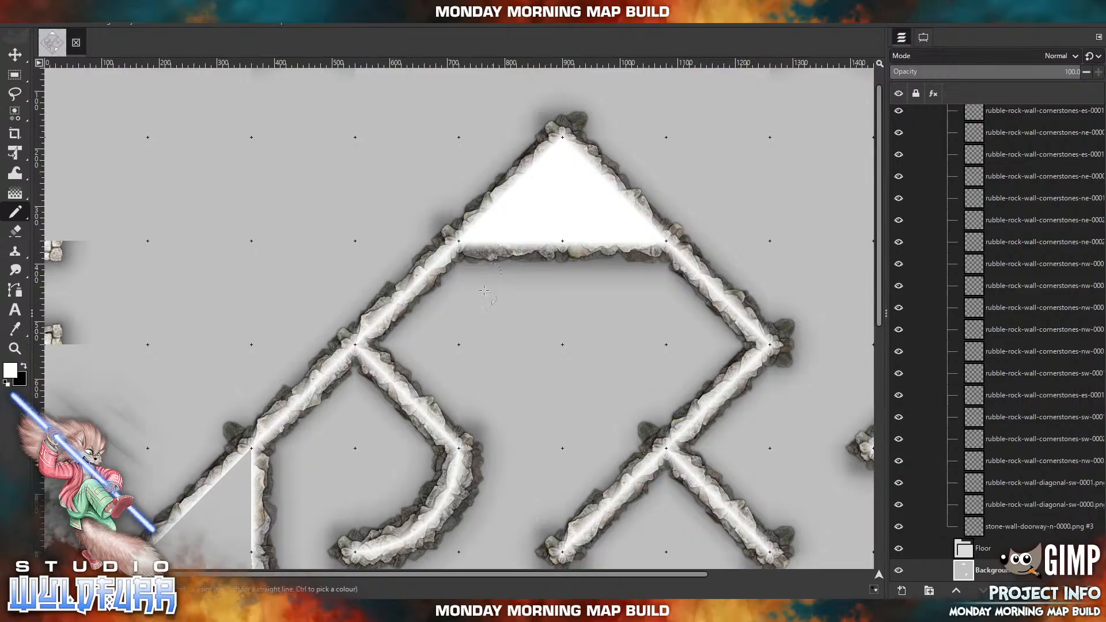
Paint the enclosed area between the western curved wall and the outer walls at the western corner solid white.
left_click_drag(463, 326, 659, 155)
left_click_drag(536, 279, 586, 194)
left_click_drag(494, 198, 399, 296)
mouse_move(487, 224)
left_mouse_down()
mouse_move(504, 350)
mouse_move(547, 393)
mouse_move(598, 402)
left_mouse_up()
left_click_drag(722, 372, 611, 196)
left_click_drag(473, 241, 491, 327)
mouse_move(304, 126)
left_mouse_down()
mouse_move(348, 188)
mouse_move(478, 305)
left_mouse_up()
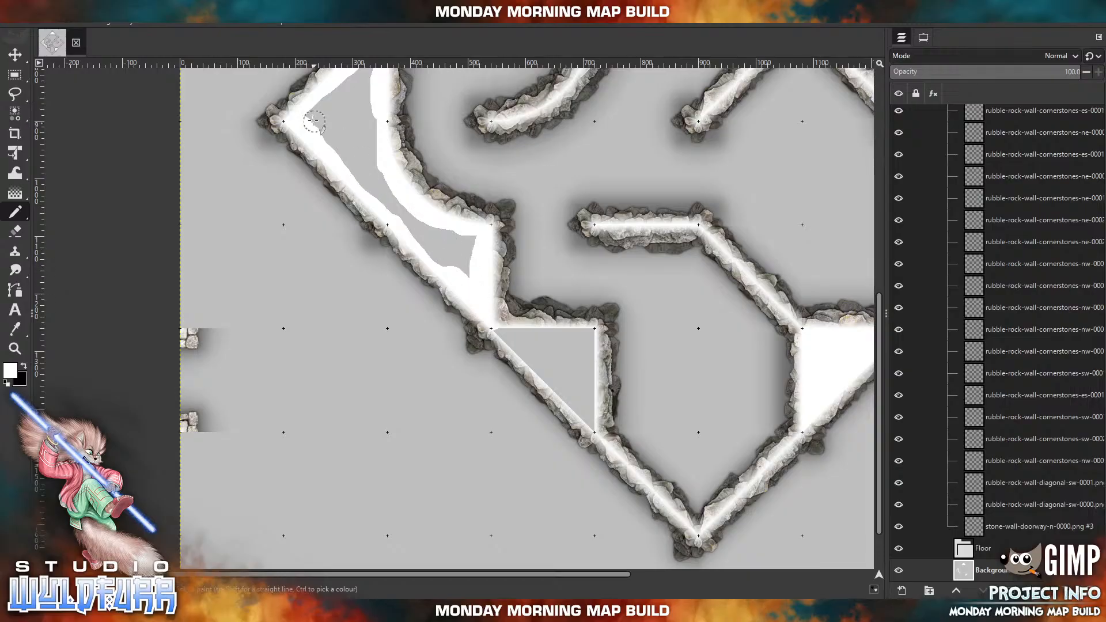
mouse_move(308, 113)
left_mouse_down()
mouse_move(467, 275)
mouse_move(463, 237)
mouse_move(476, 241)
mouse_move(434, 228)
left_mouse_up()
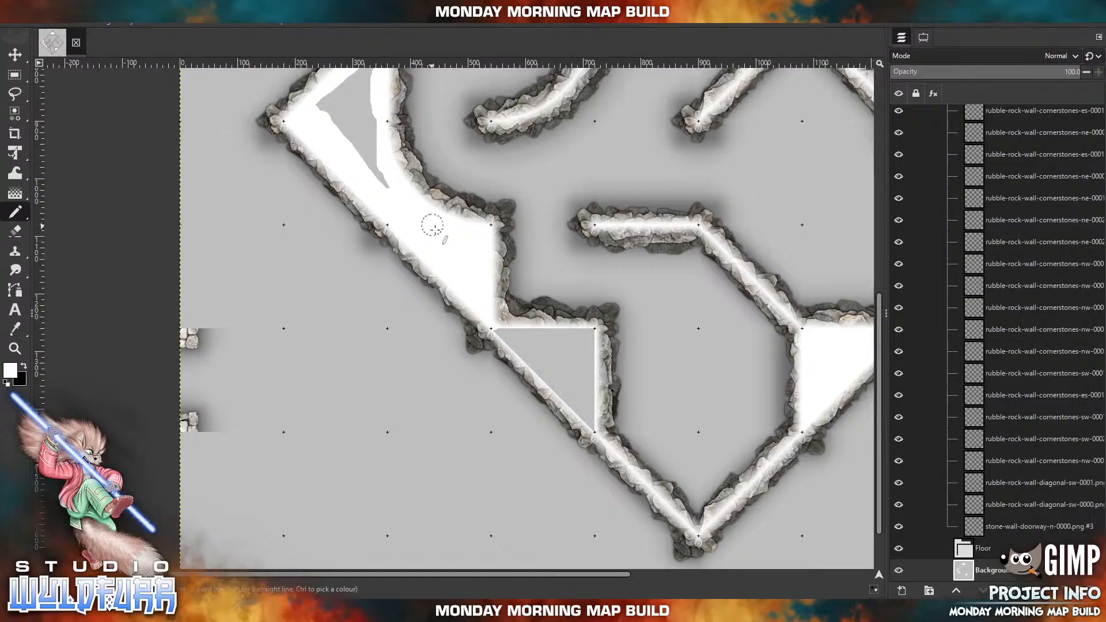
mouse_move(418, 189)
left_mouse_down()
mouse_move(490, 299)
mouse_move(457, 299)
mouse_move(435, 254)
mouse_move(444, 165)
mouse_move(447, 252)
mouse_move(423, 257)
mouse_move(427, 209)
mouse_move(409, 196)
mouse_move(392, 210)
left_mouse_up()
Paint the enclosed triangle between the stepped interior wall and the room's southwestern outer wall solid white.
mouse_move(607, 461)
left_mouse_down()
mouse_move(395, 272)
mouse_move(464, 277)
mouse_move(472, 358)
left_mouse_up()
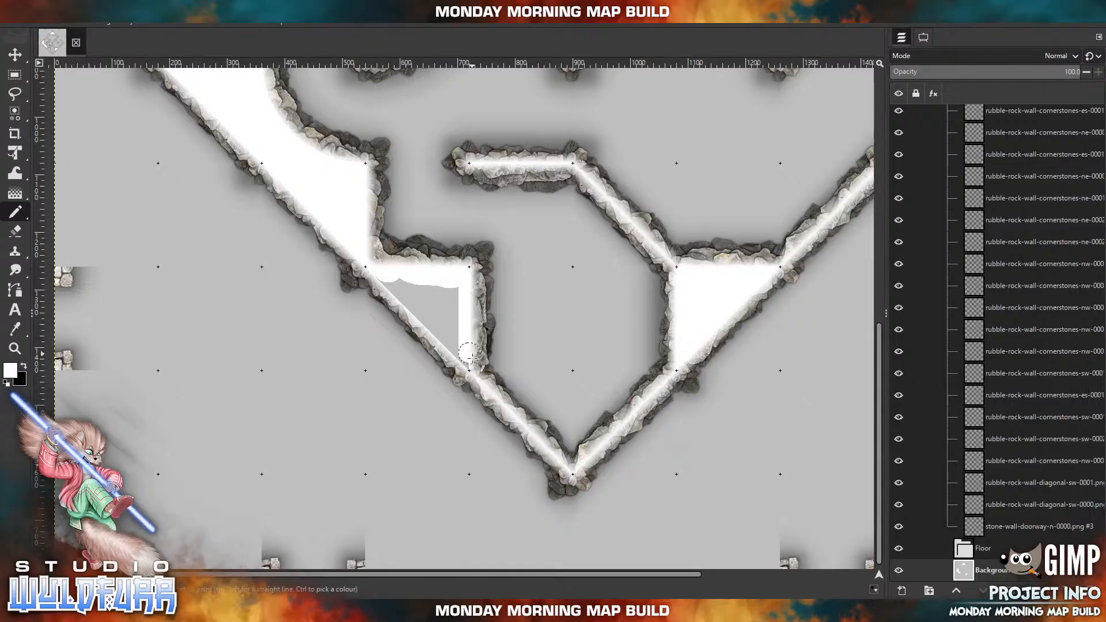
mouse_move(381, 277)
left_mouse_down()
mouse_move(460, 356)
mouse_move(456, 292)
mouse_move(400, 281)
mouse_move(444, 313)
mouse_move(434, 304)
left_mouse_up()
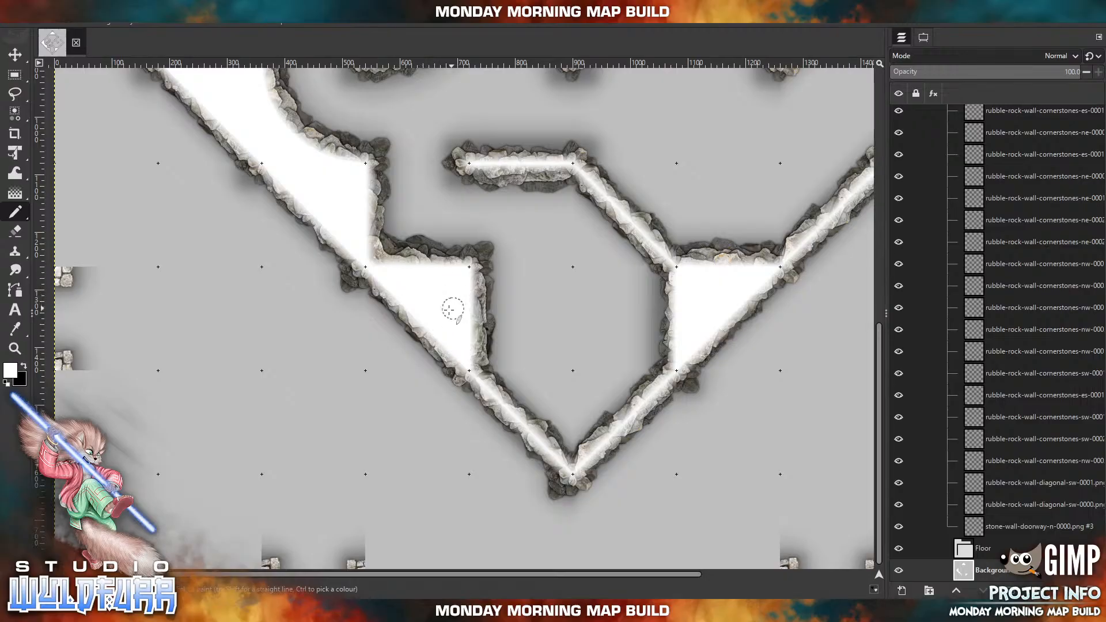
Activate the Move tool and open the Stone Wall Overlays folder under Standard Edition in the file browser.
mouse_move(528, 109)
left_mouse_down()
mouse_move(541, 381)
mouse_move(306, 498)
mouse_move(313, 493)
left_mouse_up()
left_click_drag(463, 377, 353, 151)
mouse_move(420, 271)
left_mouse_down()
mouse_move(566, 195)
mouse_move(607, 355)
left_mouse_up()
mouse_move(519, 273)
left_mouse_down()
mouse_move(471, 297)
mouse_move(484, 394)
mouse_move(241, 330)
mouse_move(419, 223)
mouse_move(347, 172)
left_mouse_up()
left_click_drag(600, 383, 354, 270)
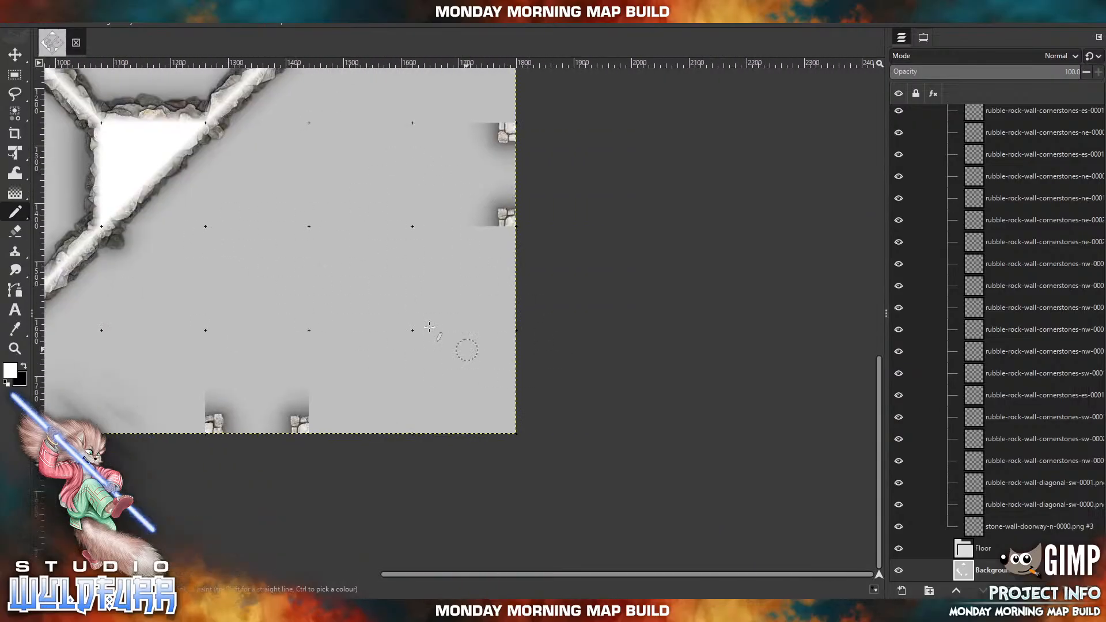
left_click(15, 54)
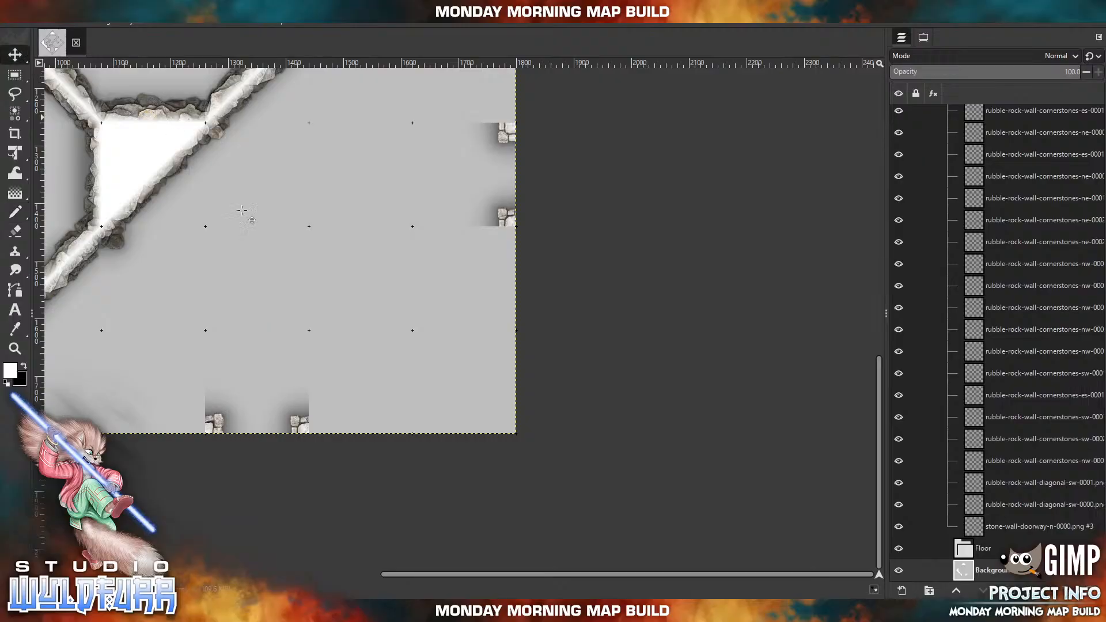
key("alt+Tab")
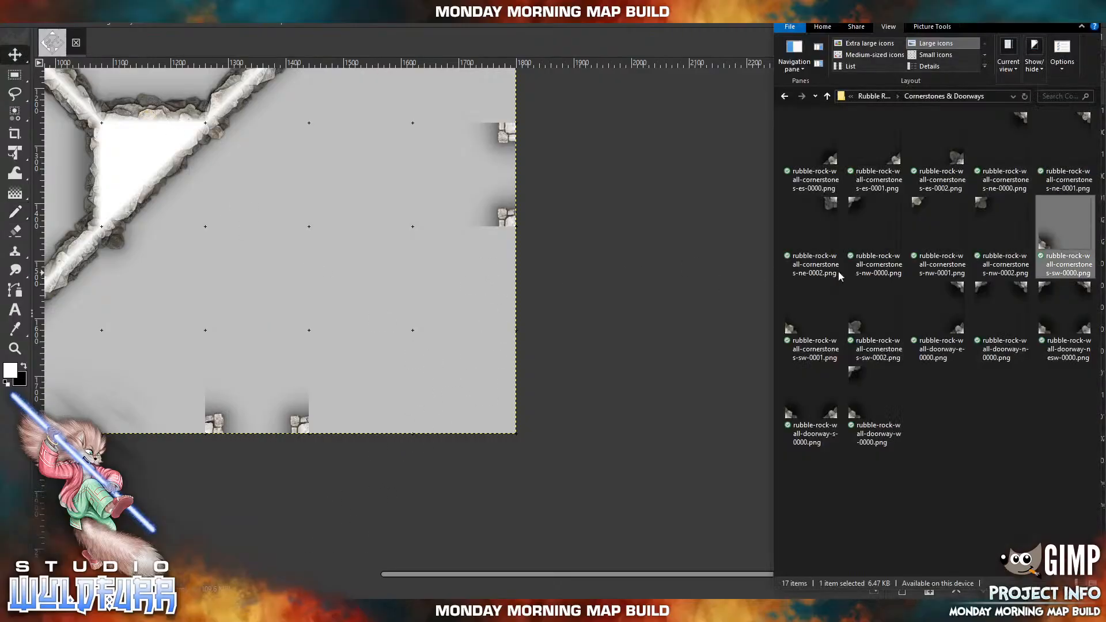
left_click(874, 96)
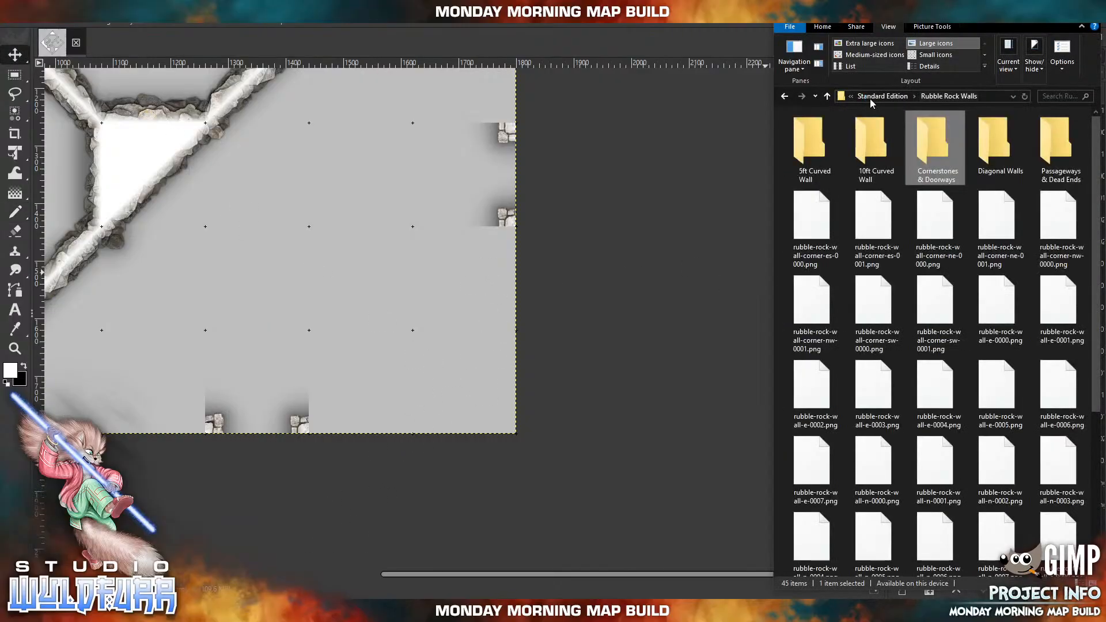
left_click(877, 97)
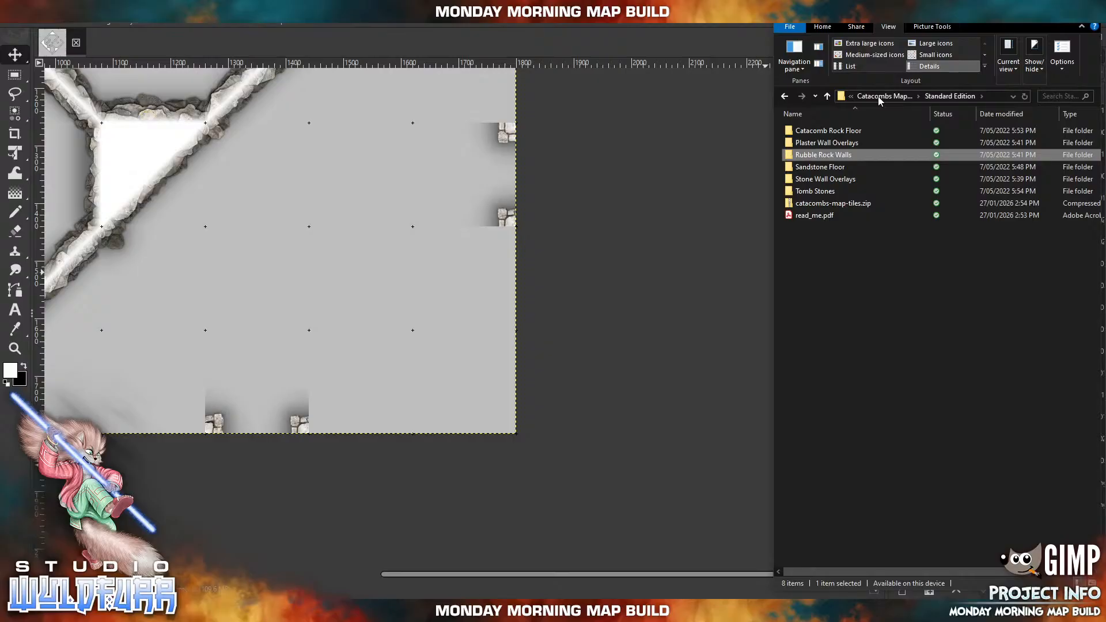
left_click(846, 180)
double_click(846, 180)
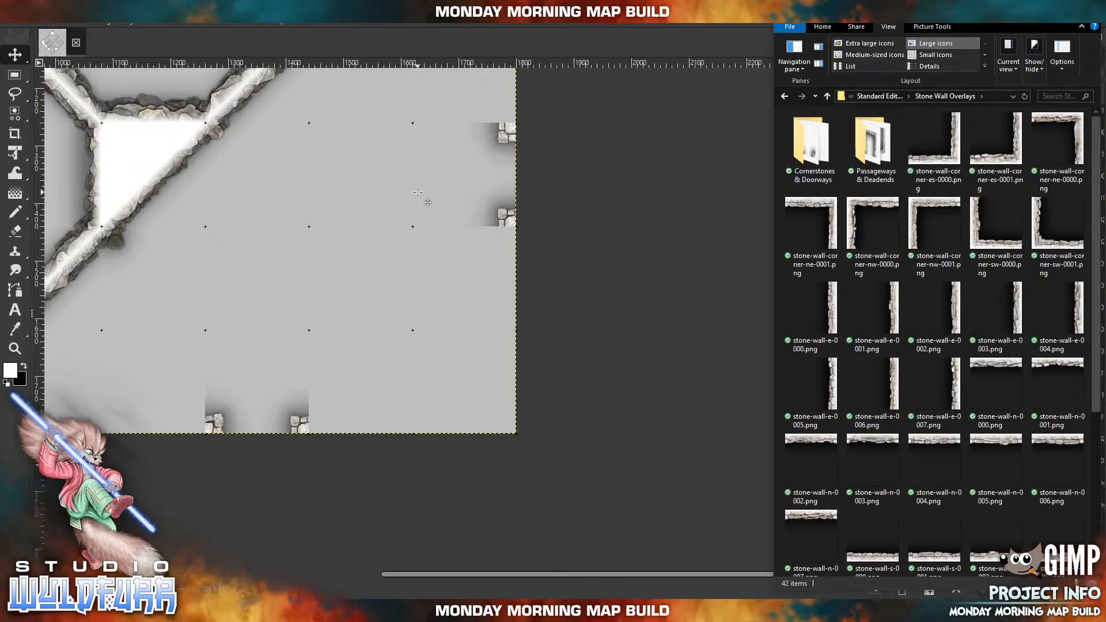
Import stone-wall-e-0001.png and place it on the map's eastern edge, just south of the diamond room's eastern corner level.
left_click_drag(304, 250, 454, 419)
left_click_drag(548, 271, 463, 373)
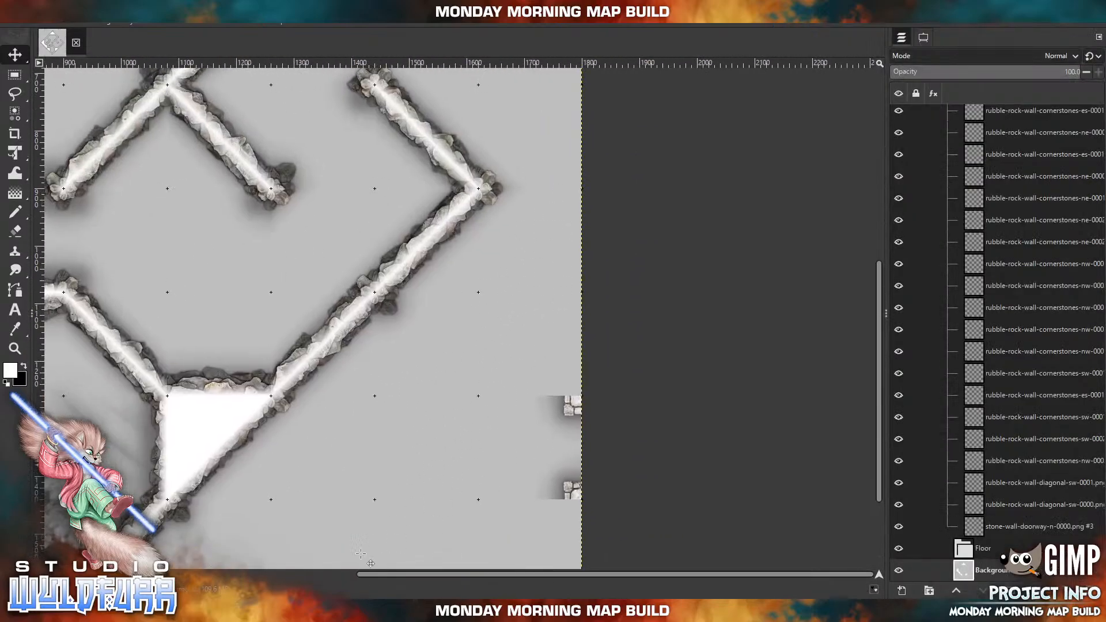
left_click(337, 610)
left_click_drag(891, 316, 501, 251)
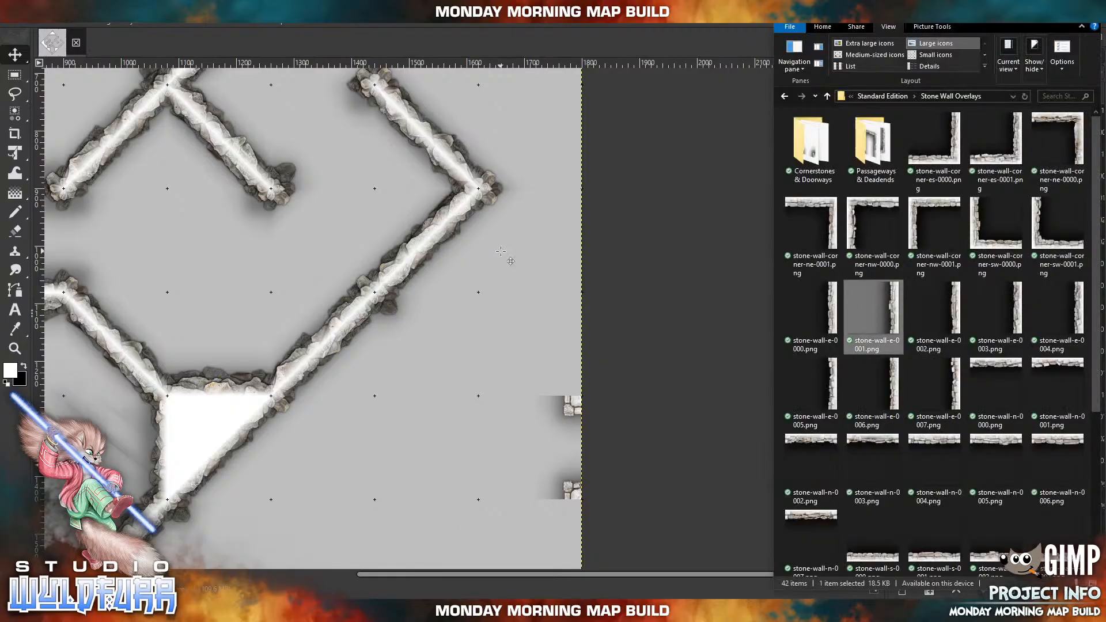
left_click_drag(370, 367, 587, 289)
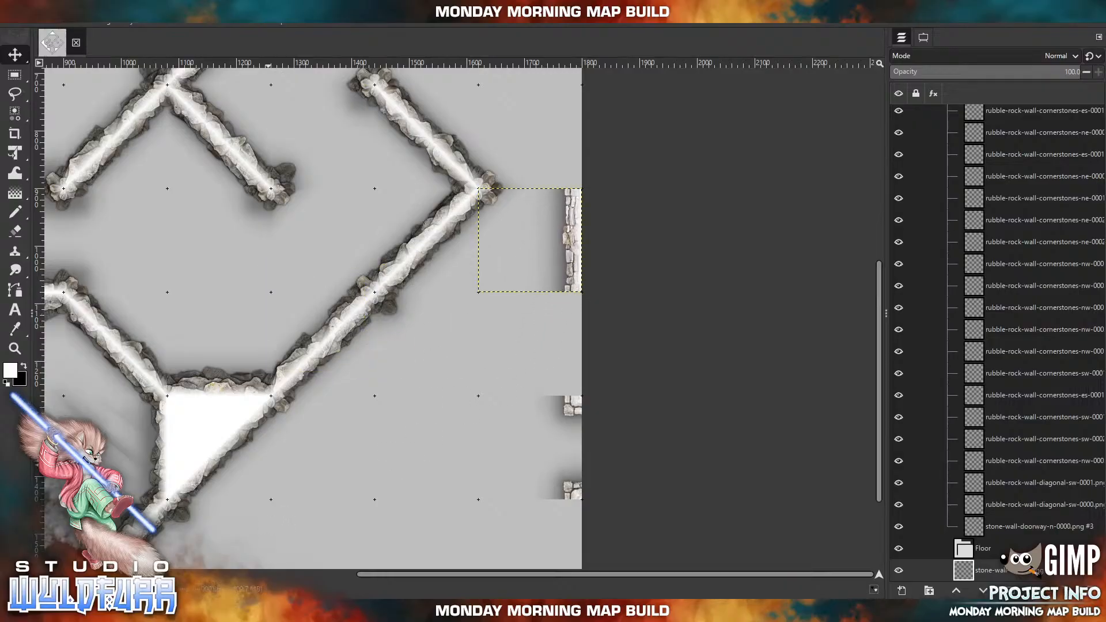
Import stone-wall-corner-es-0000.png and place it on the eastern edge between the new east wall and the lower doorway.
left_click(339, 611)
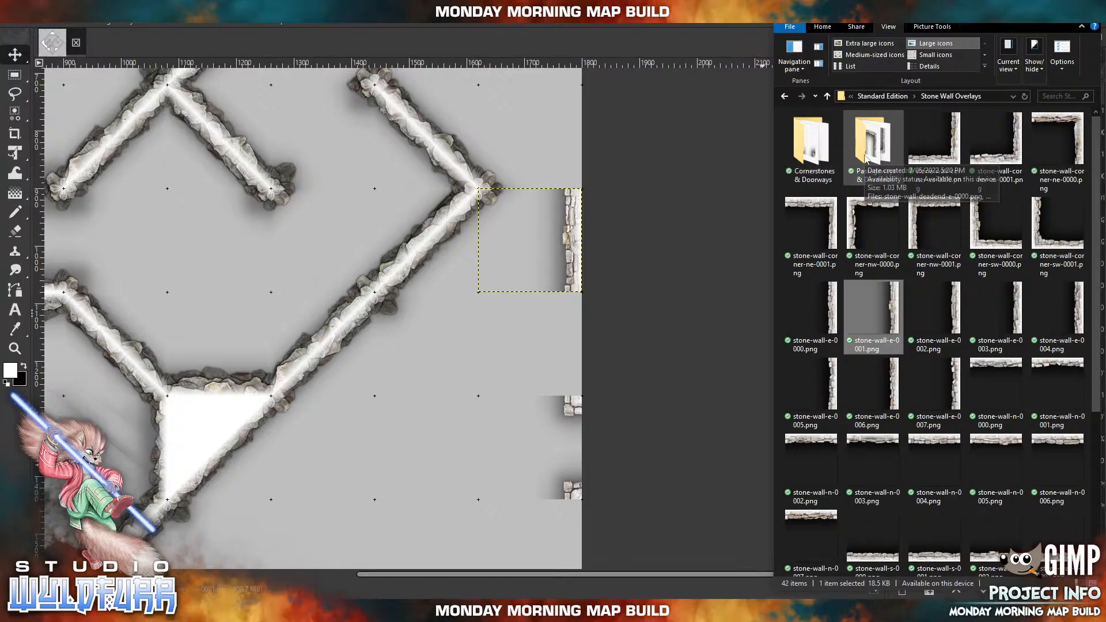
left_click_drag(953, 155, 457, 329)
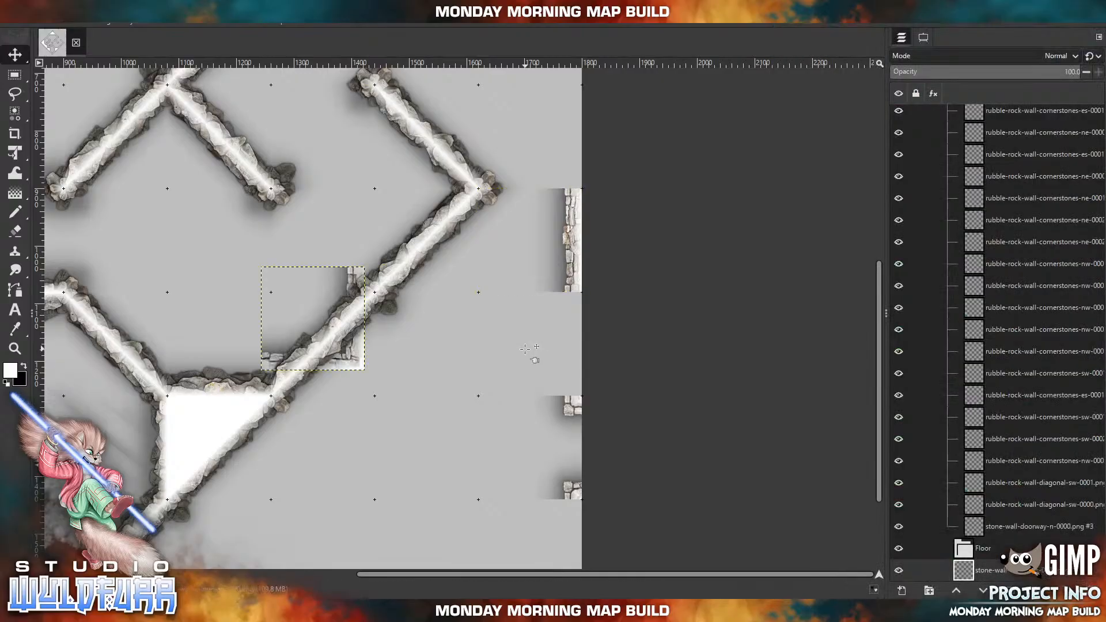
left_click_drag(371, 373, 589, 399)
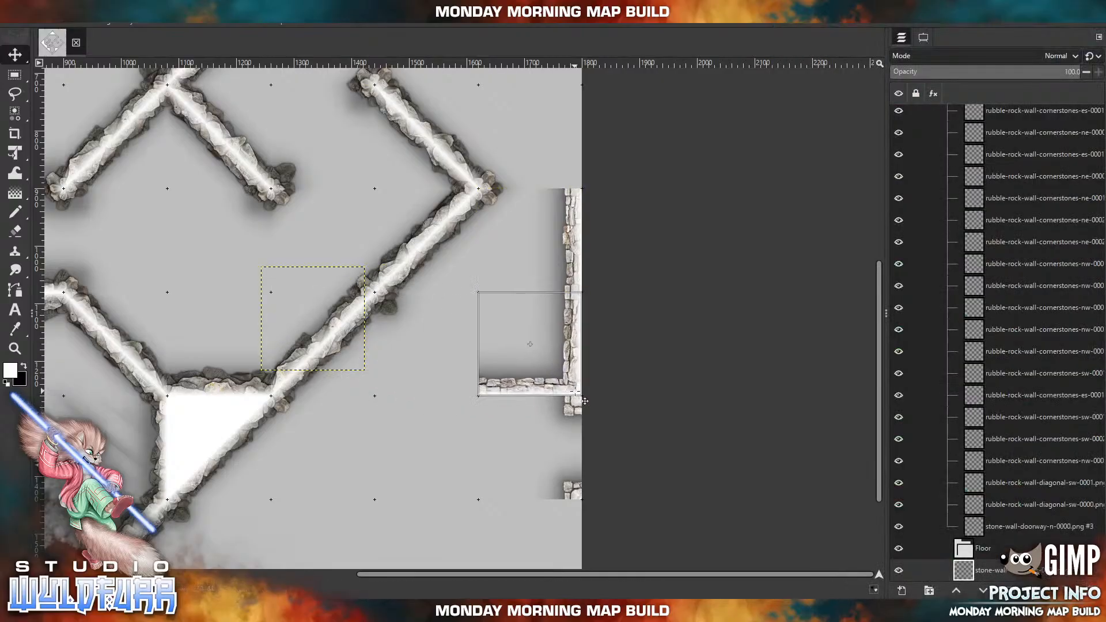
Import stone-wall-e-0007.png and place it one tile west of the lower eastern doorway.
scroll(487, 451, "down", 5)
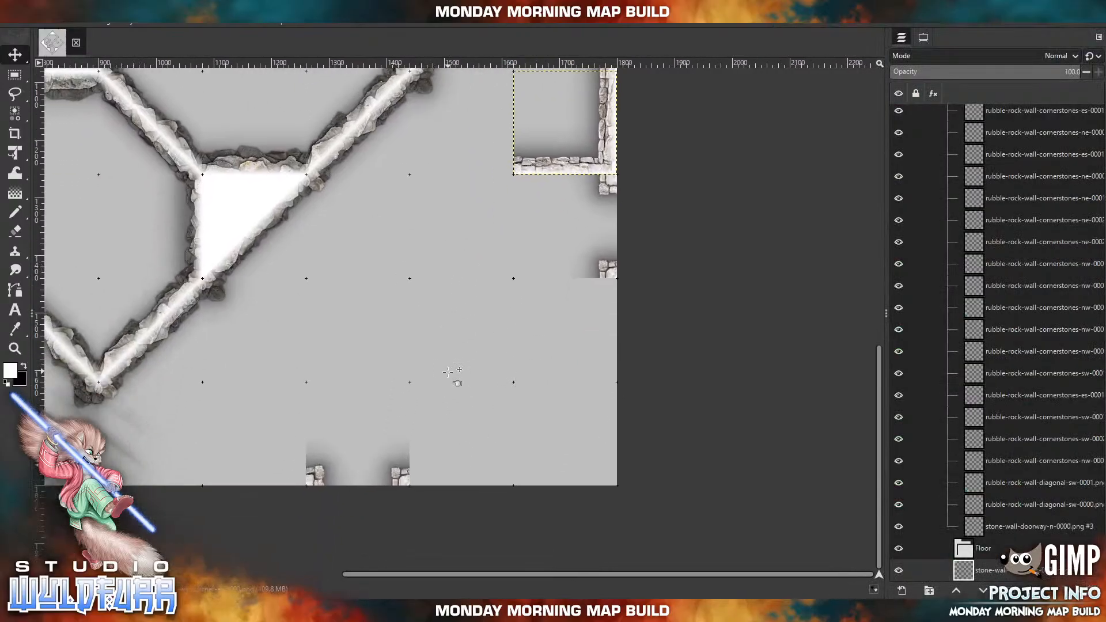
left_click(309, 611)
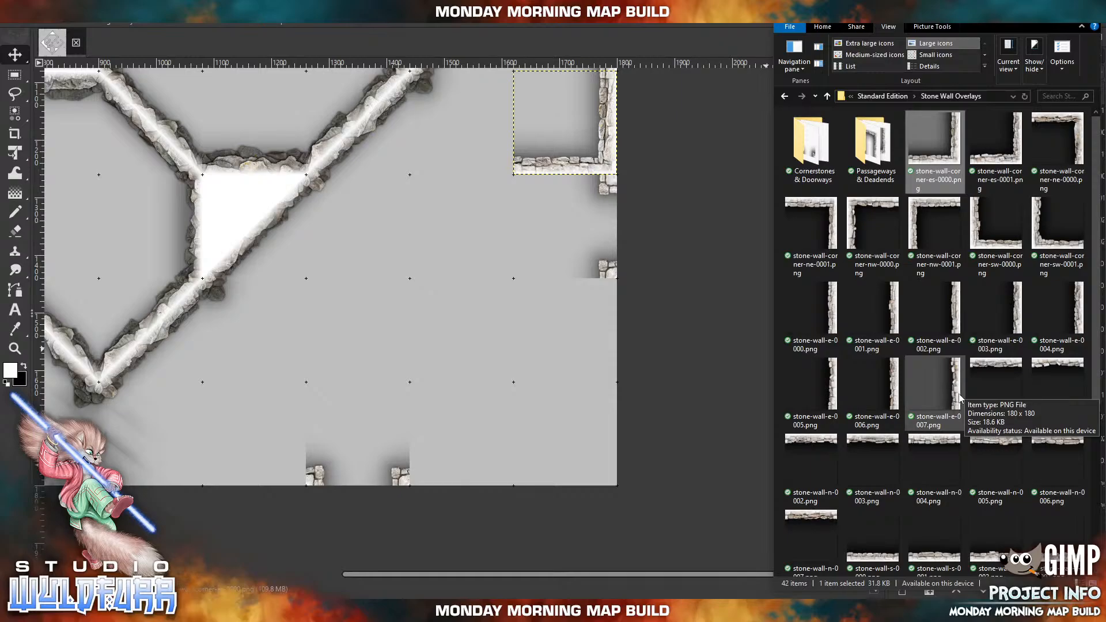
left_click_drag(959, 398, 585, 293)
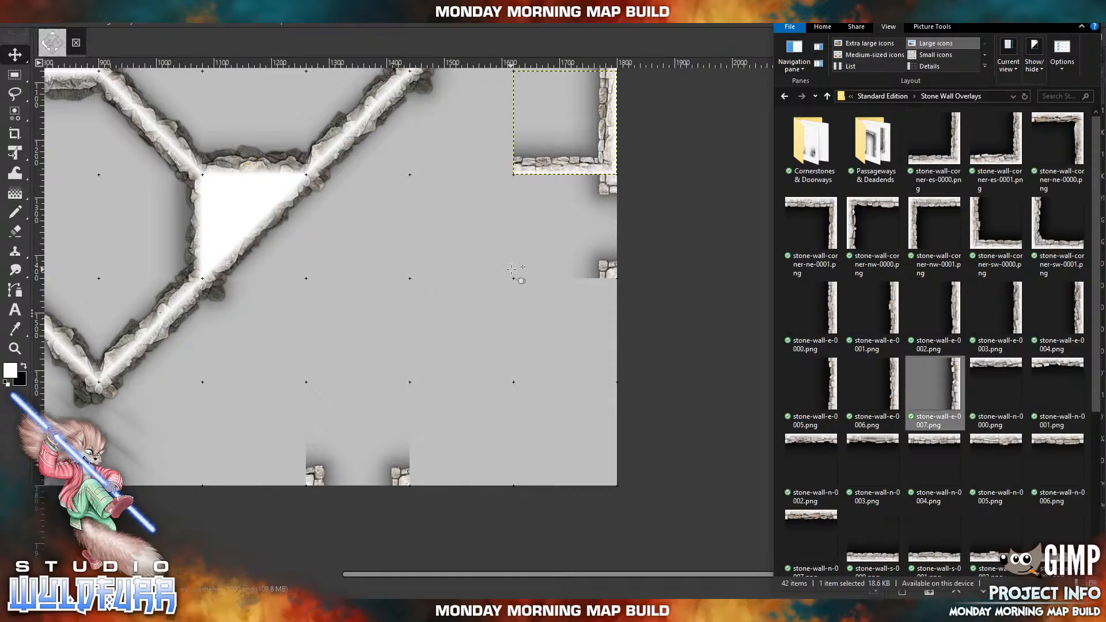
left_click_drag(375, 276, 505, 229)
Import stone-wall-corner-es-0001.png and place it directly below the east wall piece beside the lower eastern doorway.
left_click(277, 611)
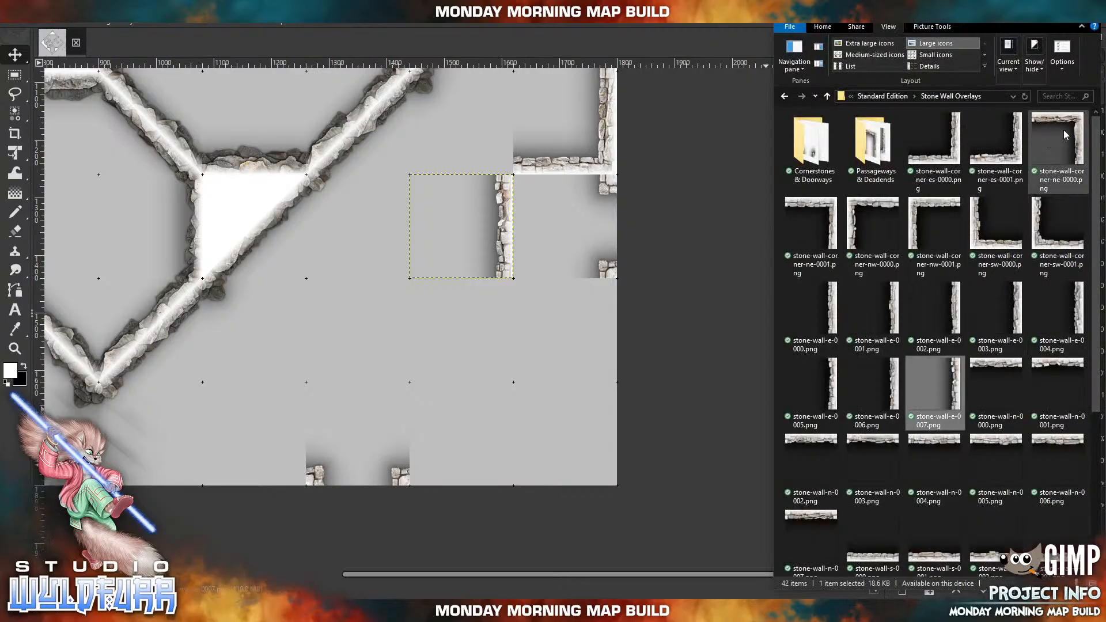
left_click(1016, 145)
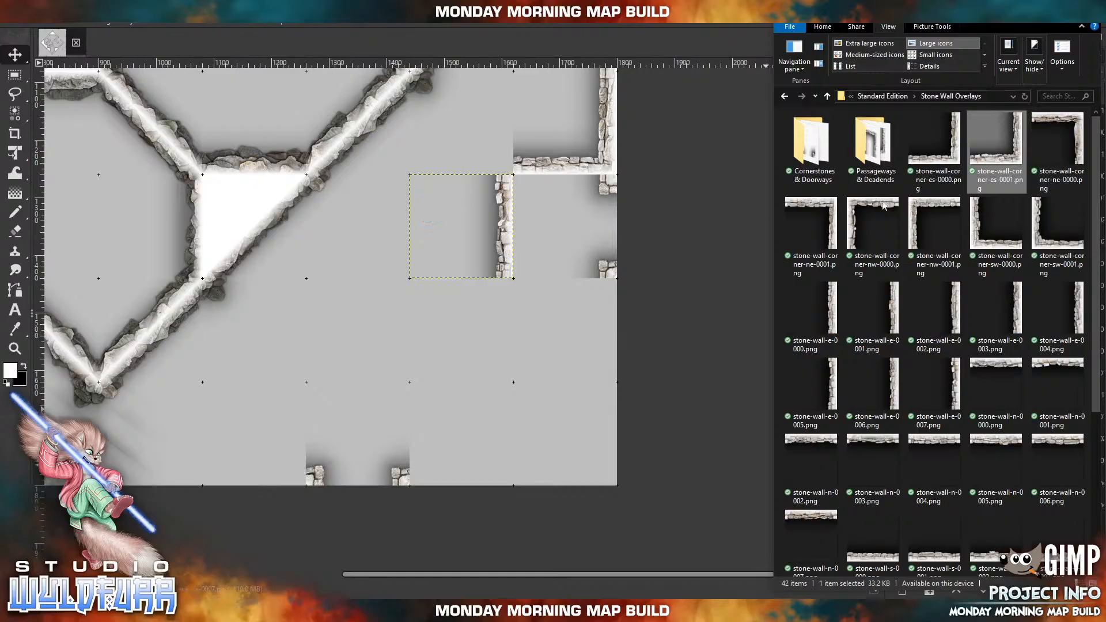
left_click_drag(997, 138, 502, 365)
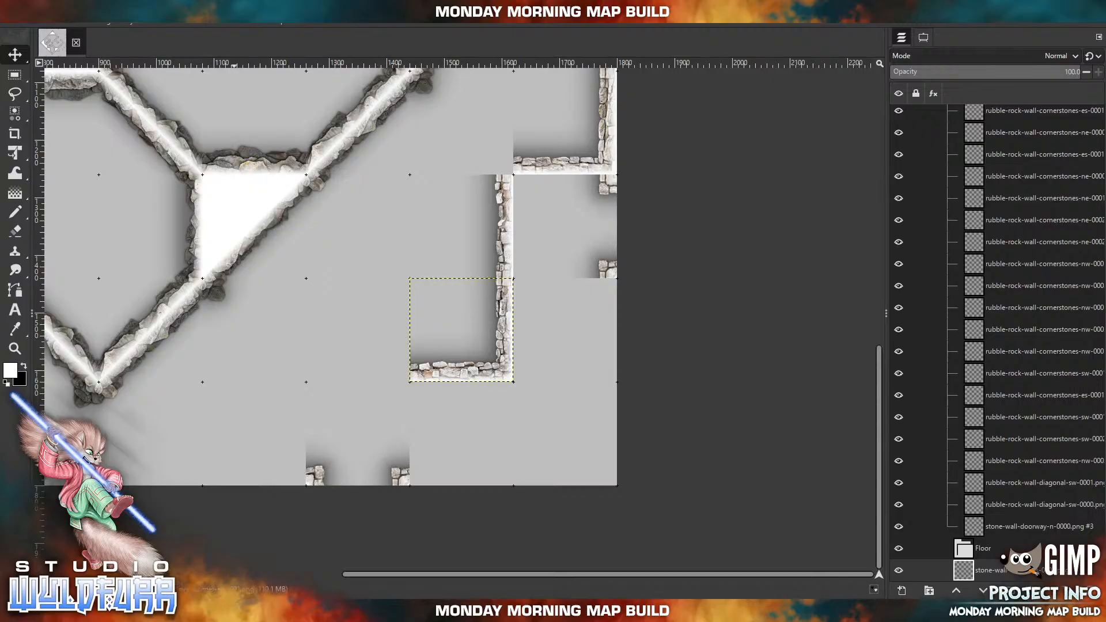
Import stone-wall-s-0000.png and place it directly west of the new southeastern corner piece.
left_click(227, 611)
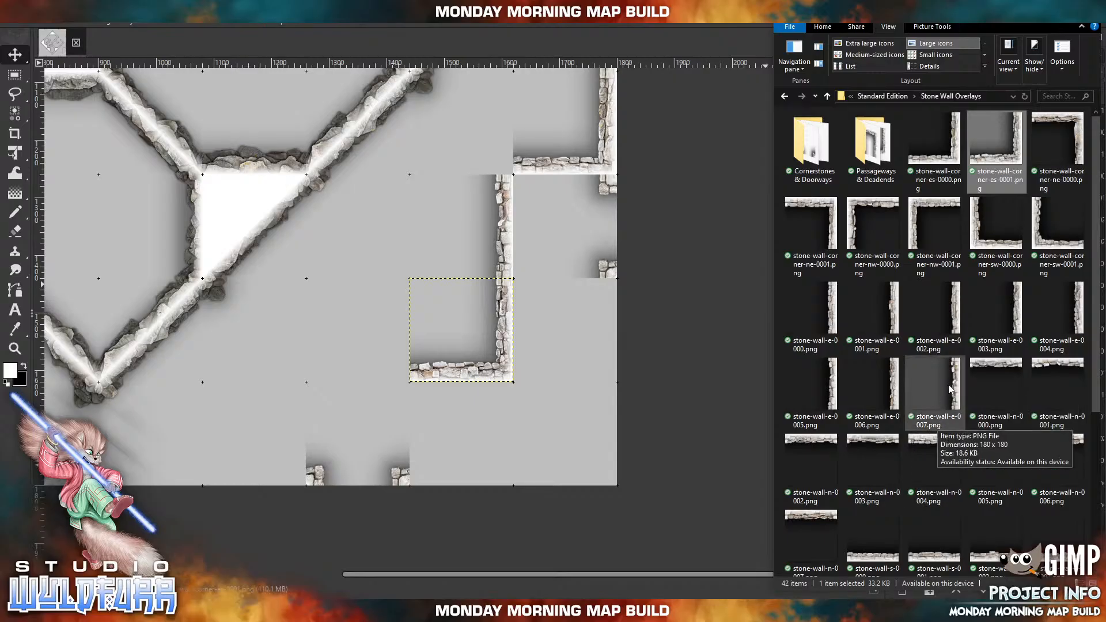
left_click_drag(883, 551, 386, 317)
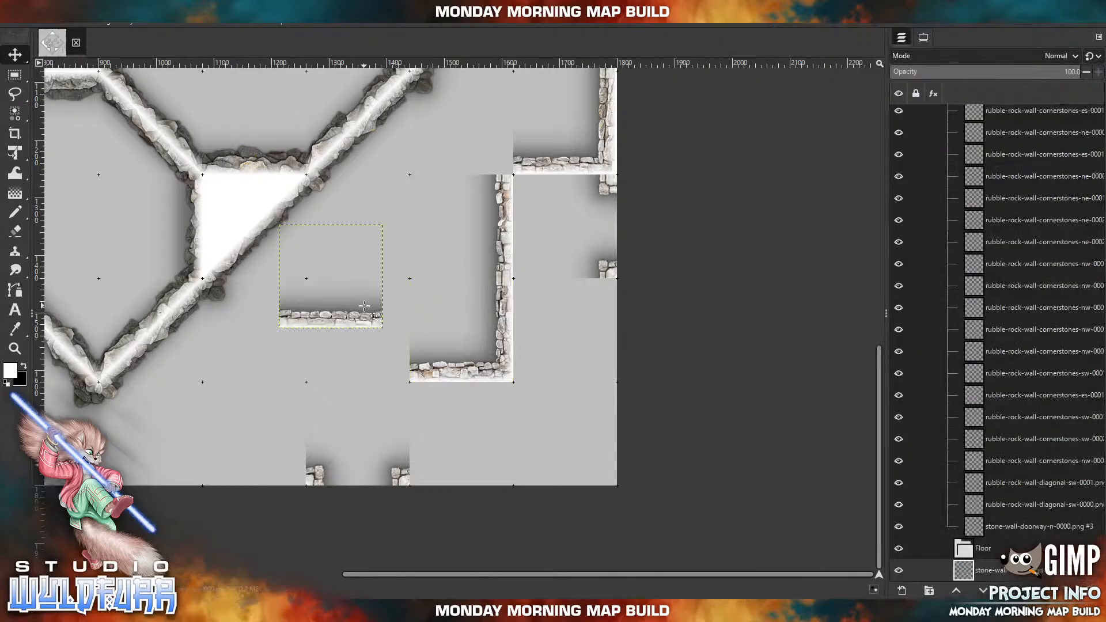
left_click_drag(362, 334, 388, 388)
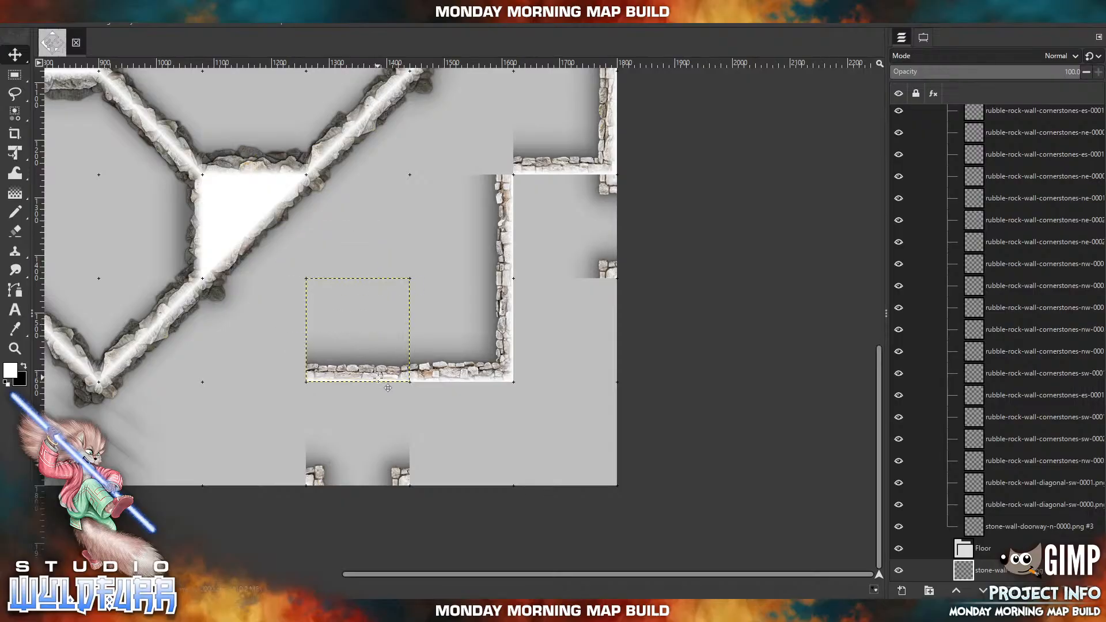
Import stone-wall-s-0002.png and place it on the map's southern edge, immediately west of the eastern one of the southern doorways.
left_click(291, 611)
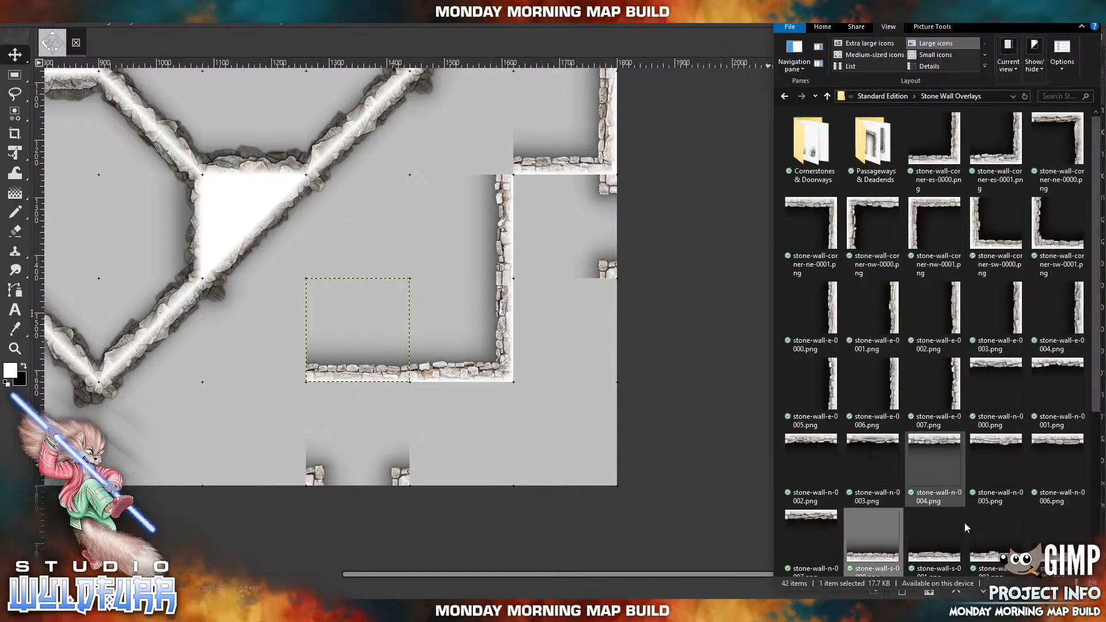
left_click(995, 558)
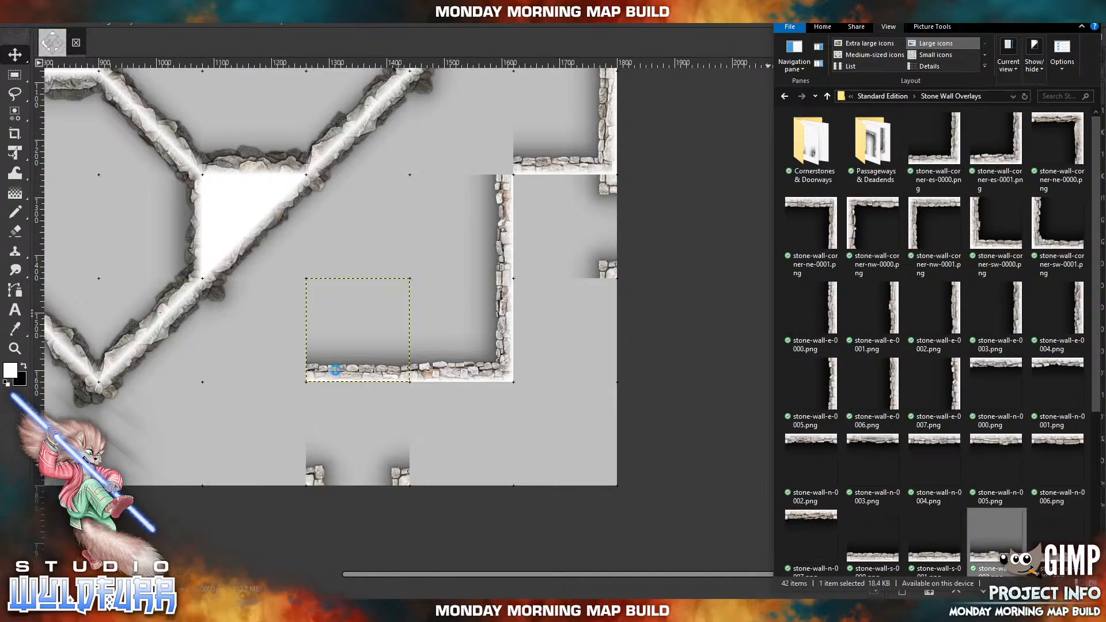
left_click_drag(263, 353, 262, 353)
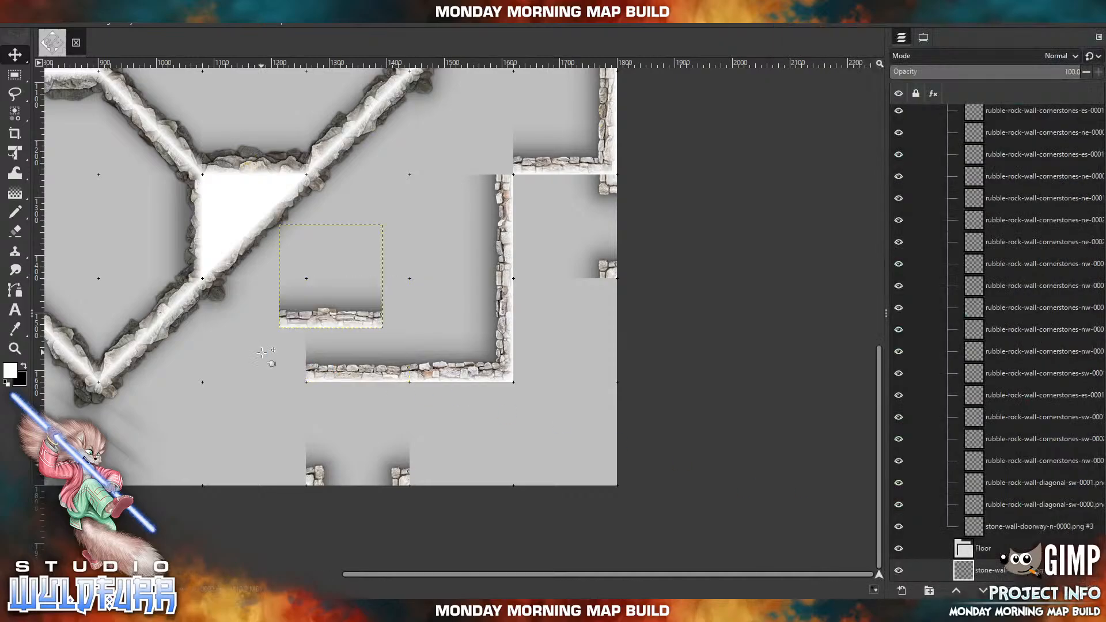
left_click_drag(314, 329, 234, 387)
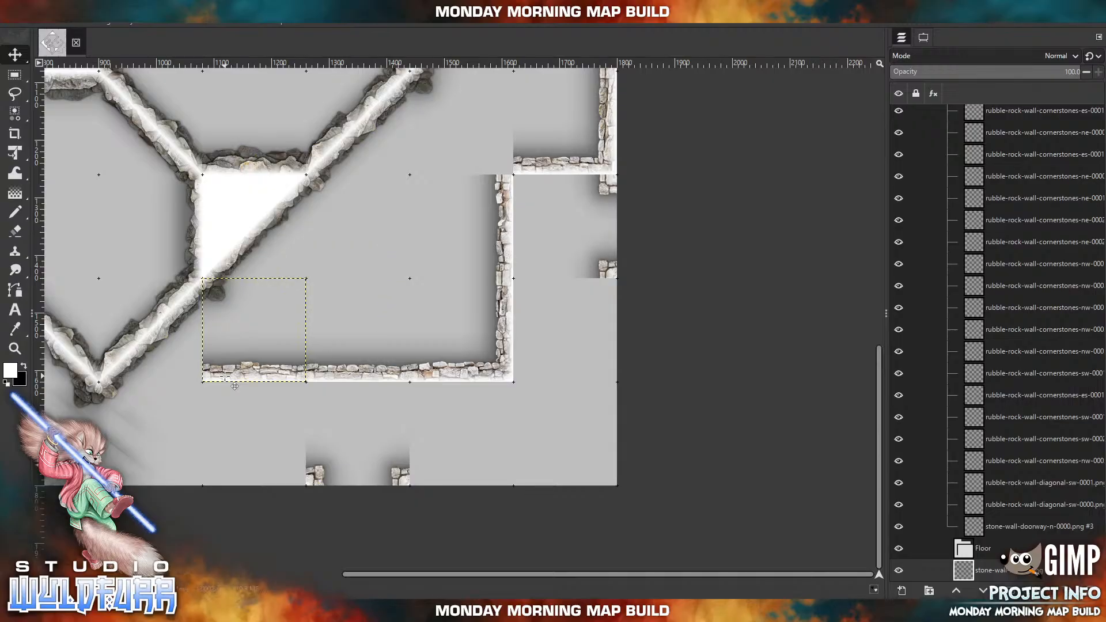
left_click_drag(524, 233, 663, 147)
left_click_drag(384, 295, 373, 397)
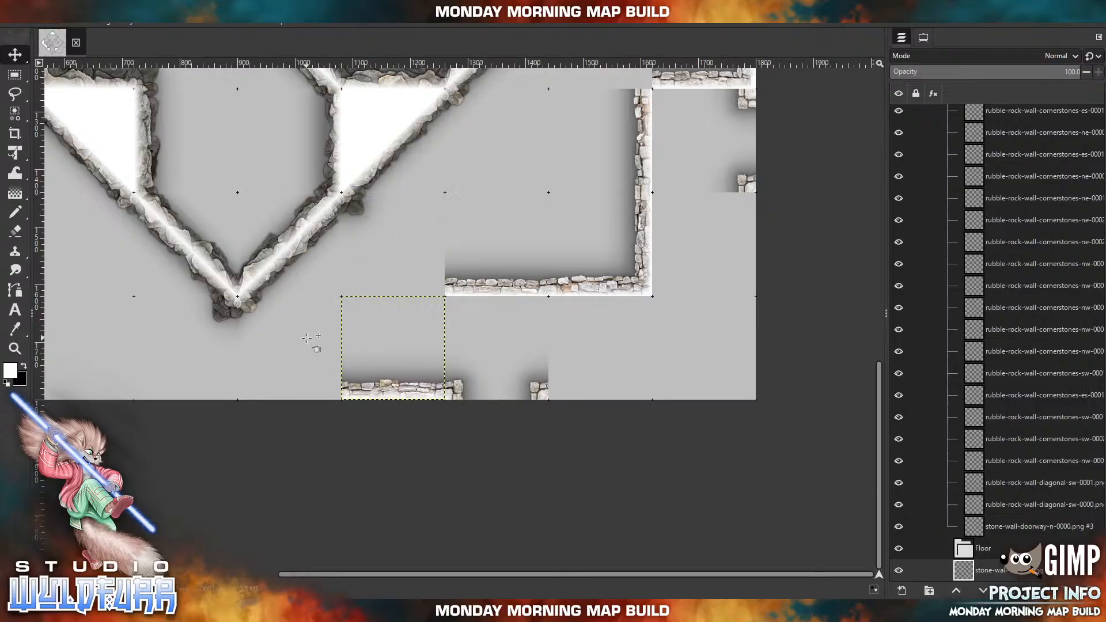
Import stone-wall-s-0001.png and extend the southern edge wall one tile west, below the room's southern corner.
left_click(385, 609)
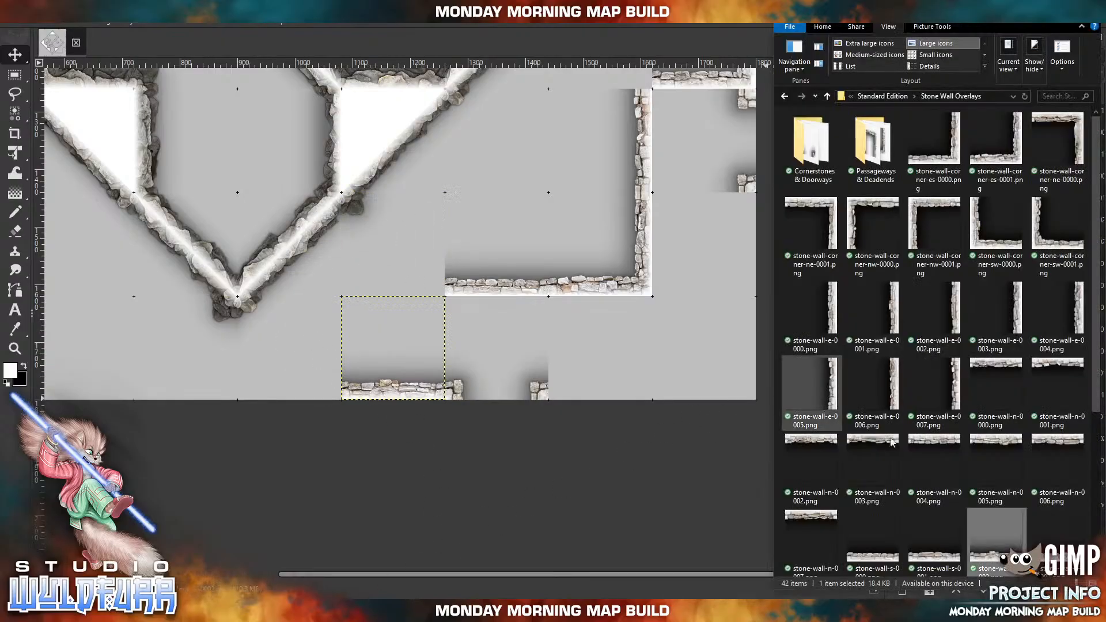
left_click_drag(945, 558, 935, 554)
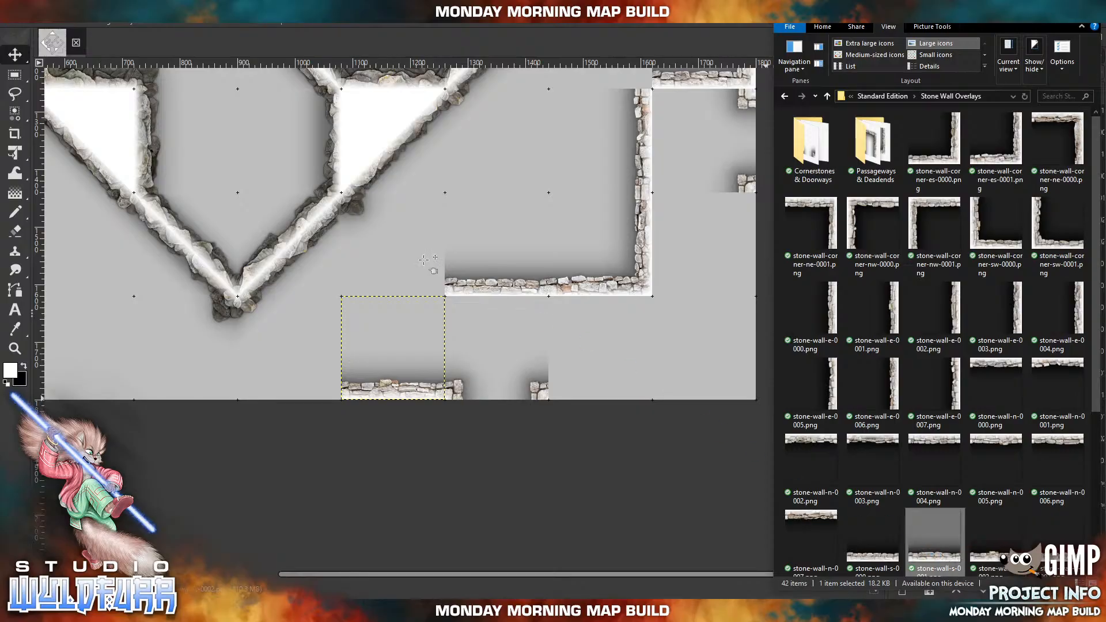
left_click_drag(424, 260, 257, 404)
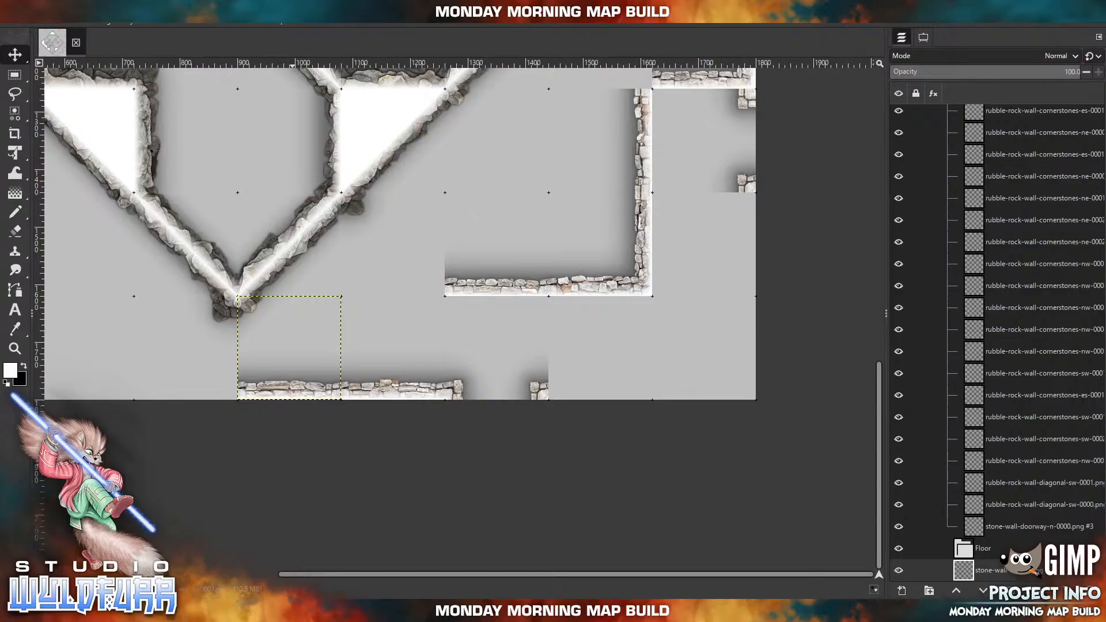
Import a second stone-wall-s-0002.png and continue the southern edge wall one more tile to the west.
left_click(385, 608)
left_click_drag(982, 556, 967, 552)
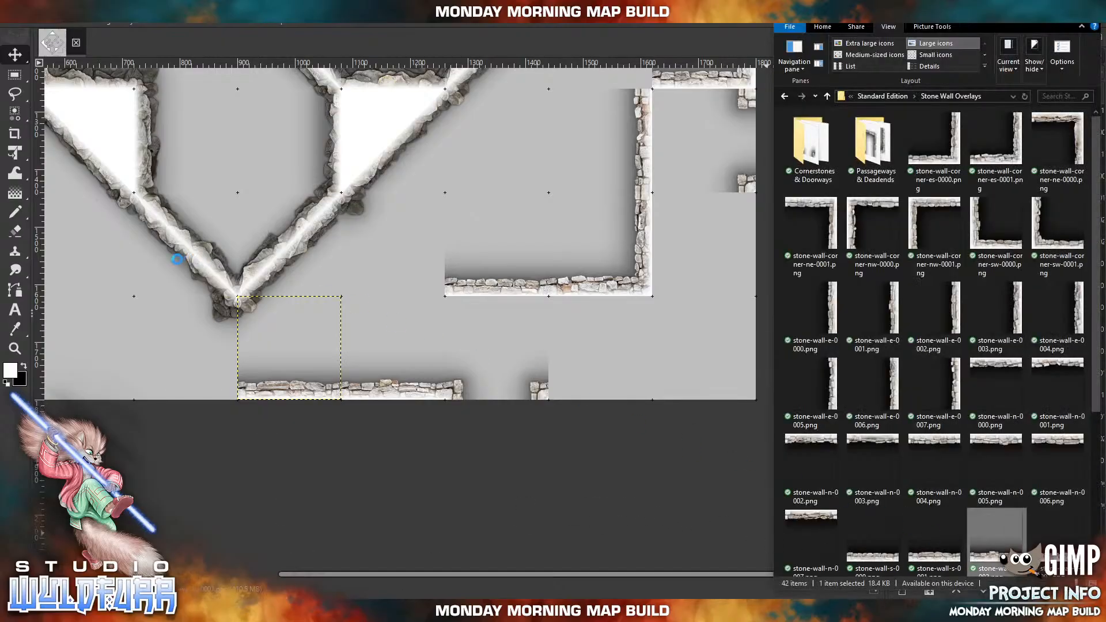
left_click_drag(185, 254, 190, 257)
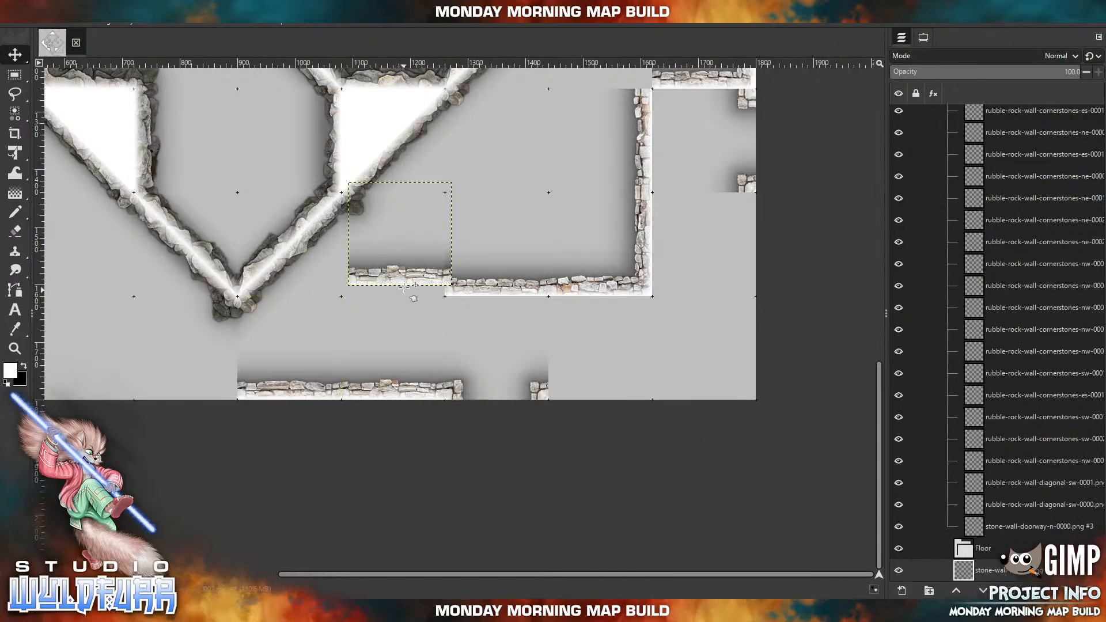
left_click_drag(421, 287, 198, 392)
Import the south wall tile that follows stone-wall-s-0002.png in the folder and place it at the western end of the southern edge wall.
left_click(385, 609)
left_click_drag(1058, 536, 296, 254)
left_click_drag(419, 293, 101, 406)
Import stone-wall-cornerstone-es-0000.png from the Cornerstones & Doorways folder and place it at the top of the southeastern inner wall's vertical section.
left_click_drag(584, 212, 354, 225)
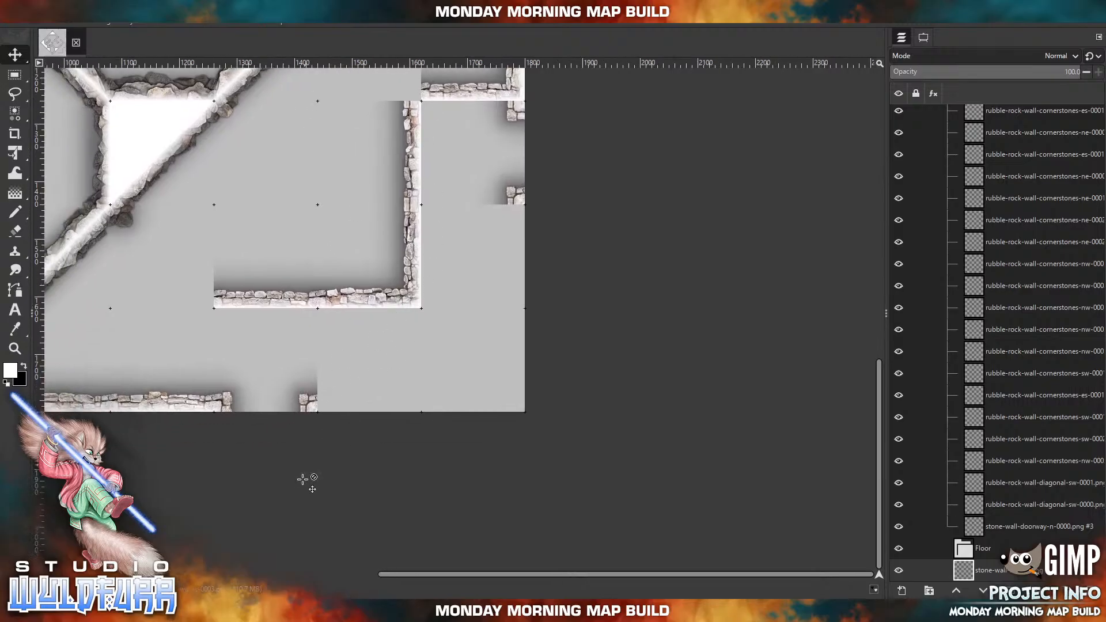
key("alt+Tab")
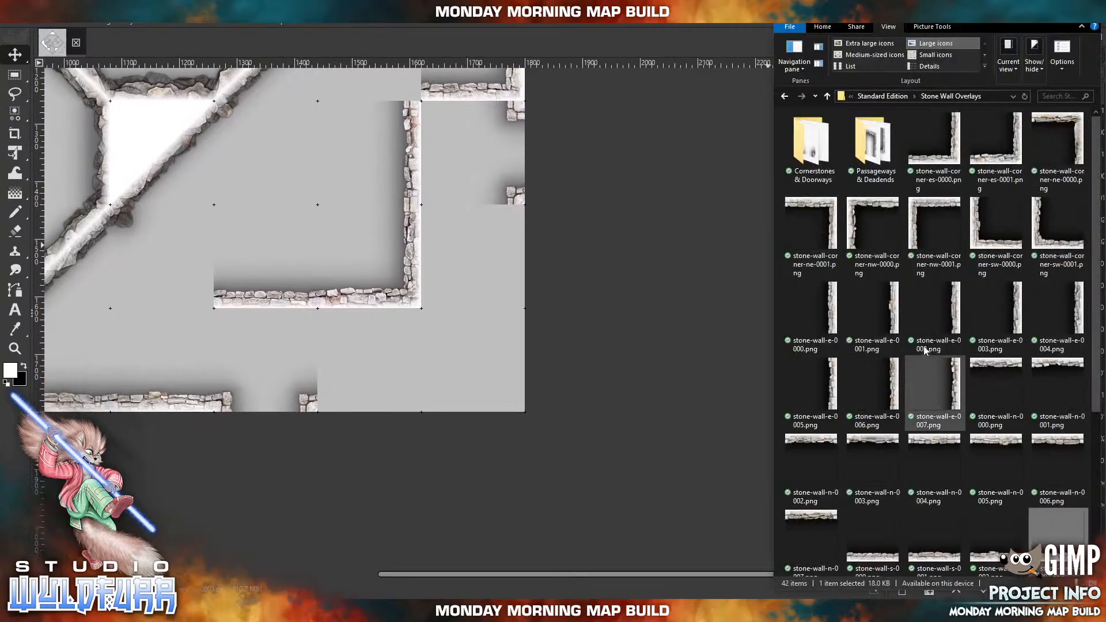
double_click(813, 146)
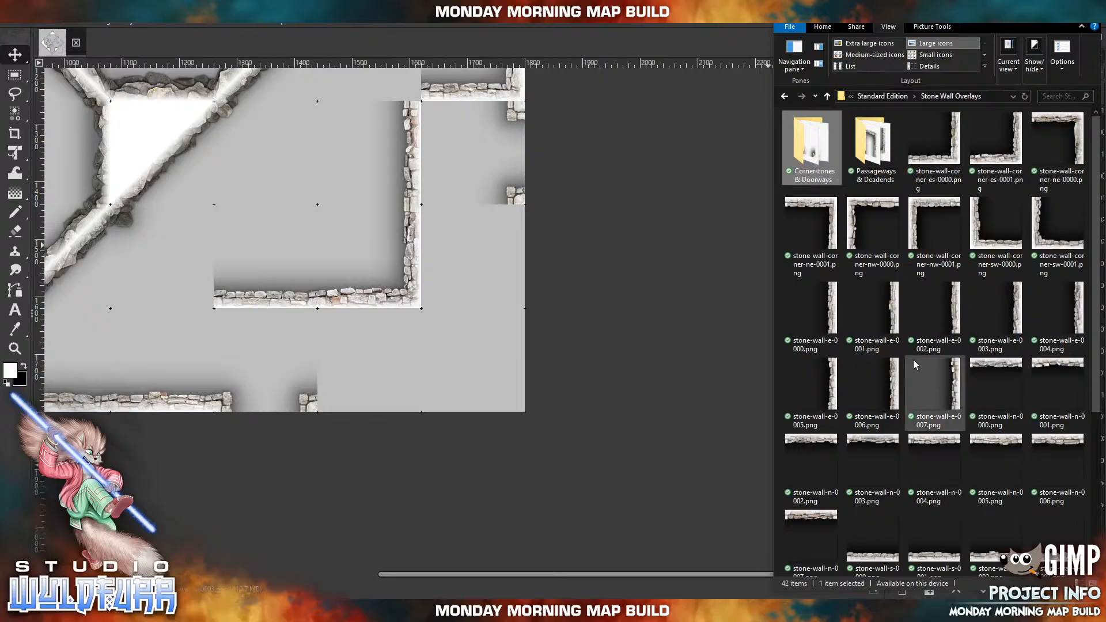
left_click_drag(834, 170, 485, 210)
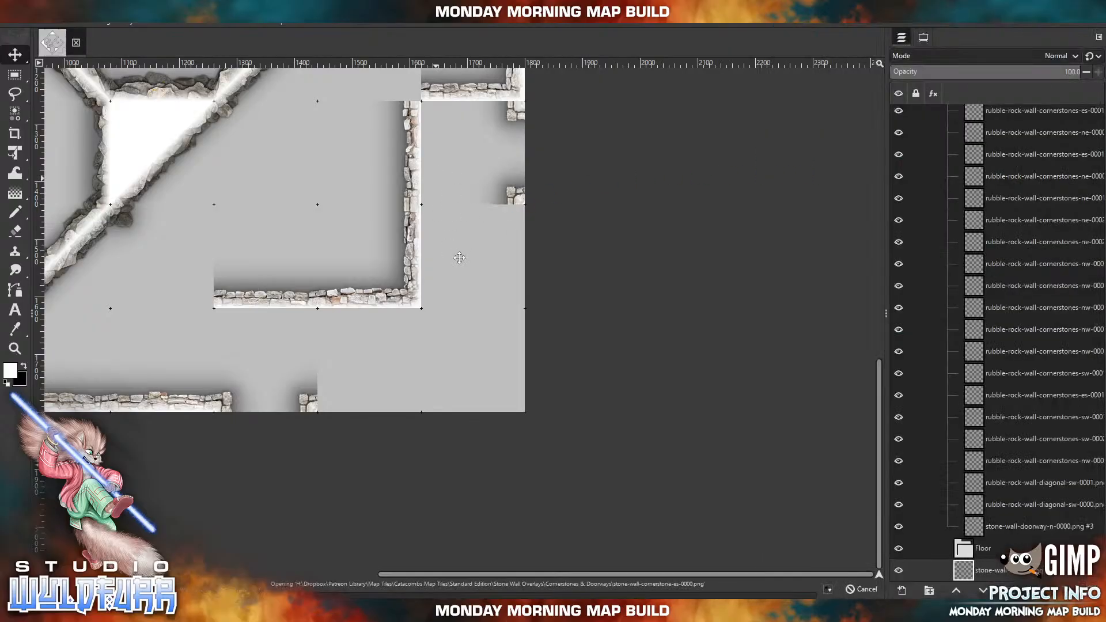
left_click_drag(340, 327, 433, 174)
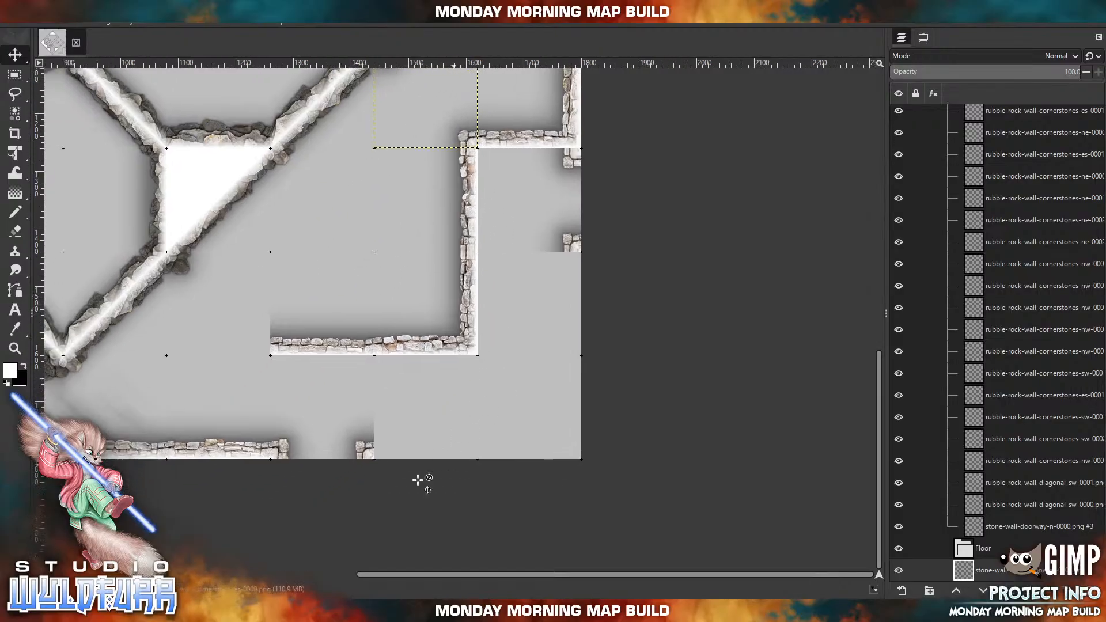
Import stone-wall-cornerstone-es-0001.png and stone-wall-cornerstone-ne-0000.png and place them to cap the inner wall's western end above the southern doorway.
key("alt+Tab")
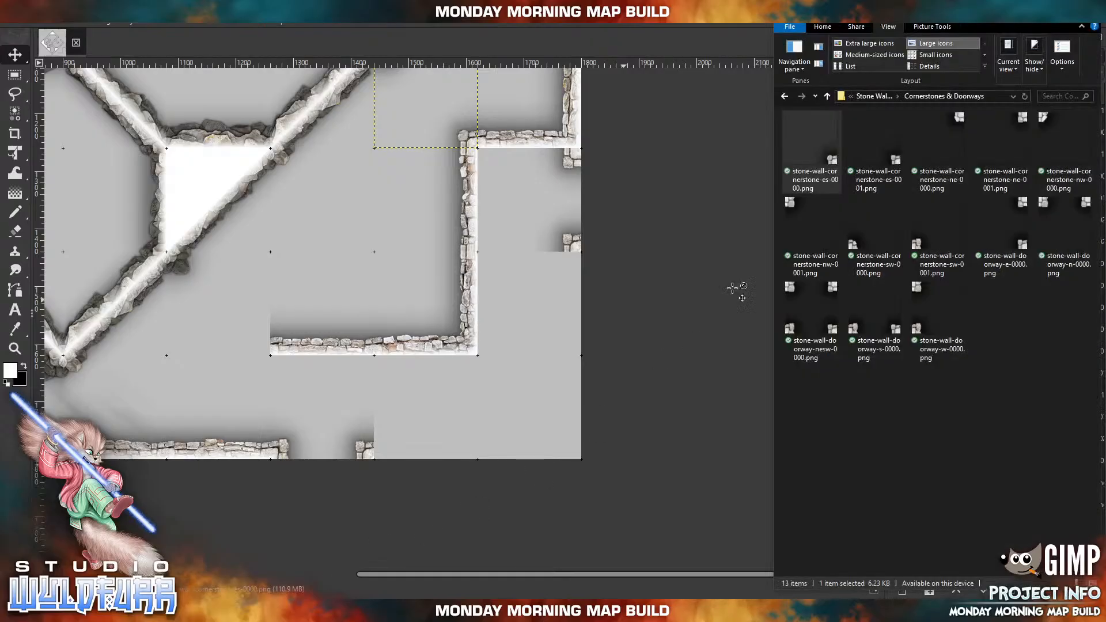
left_click_drag(867, 195, 406, 211)
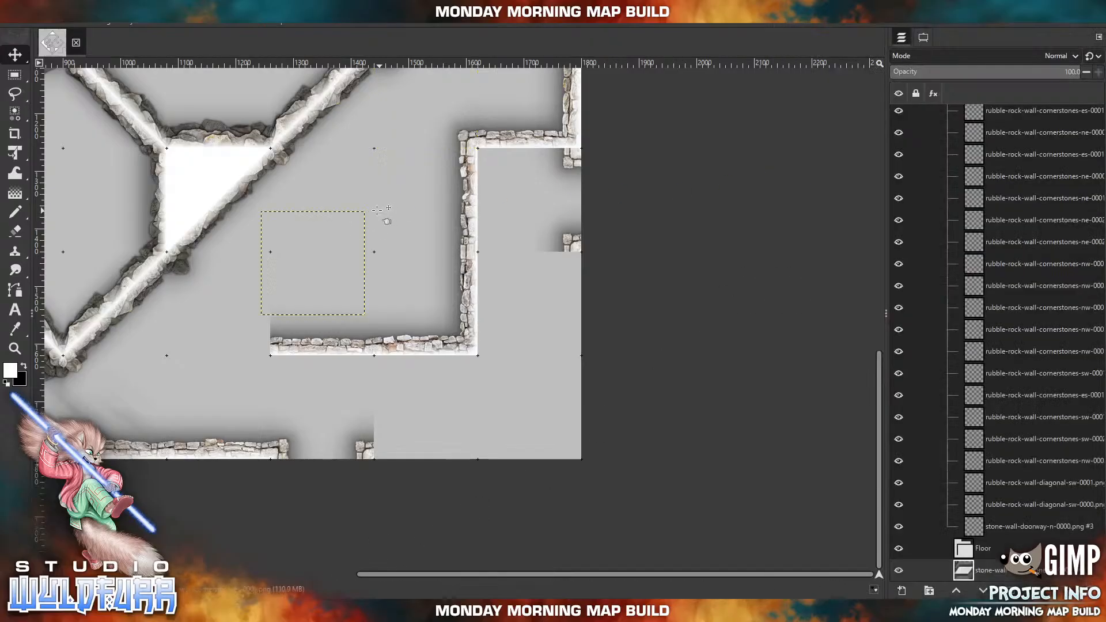
left_click_drag(364, 315, 269, 356)
key("alt+Tab")
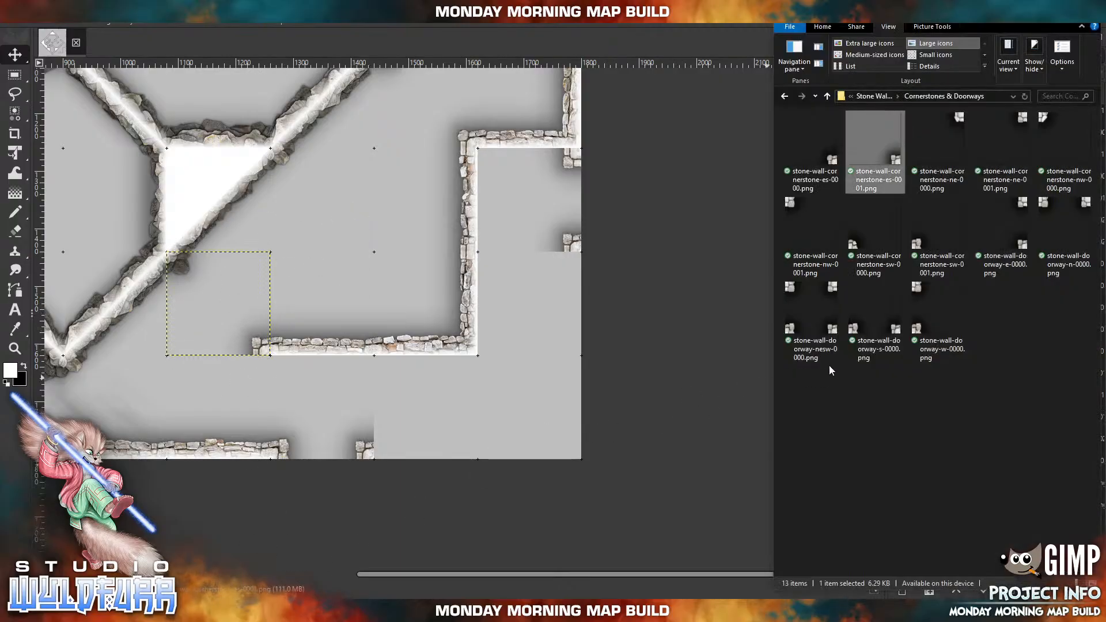
left_click_drag(957, 128, 366, 362)
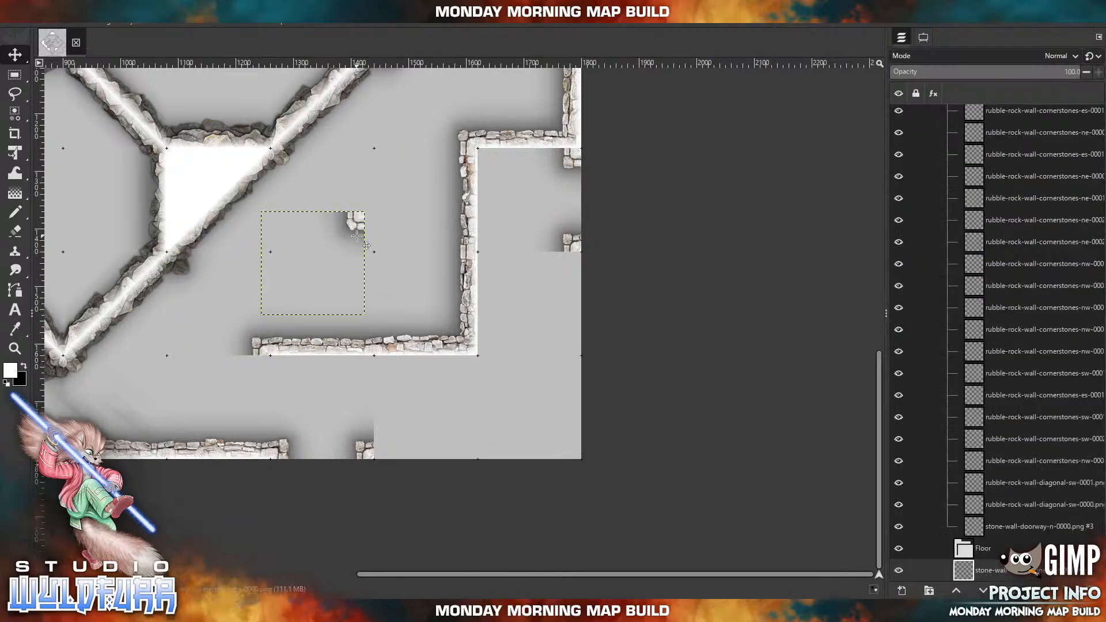
left_click_drag(362, 229, 268, 374)
Remove the southernmost doorway overlay on the map's eastern edge and place an imported stone-wall-cornerstone-es-0001.png in its tile.
left_click(284, 611)
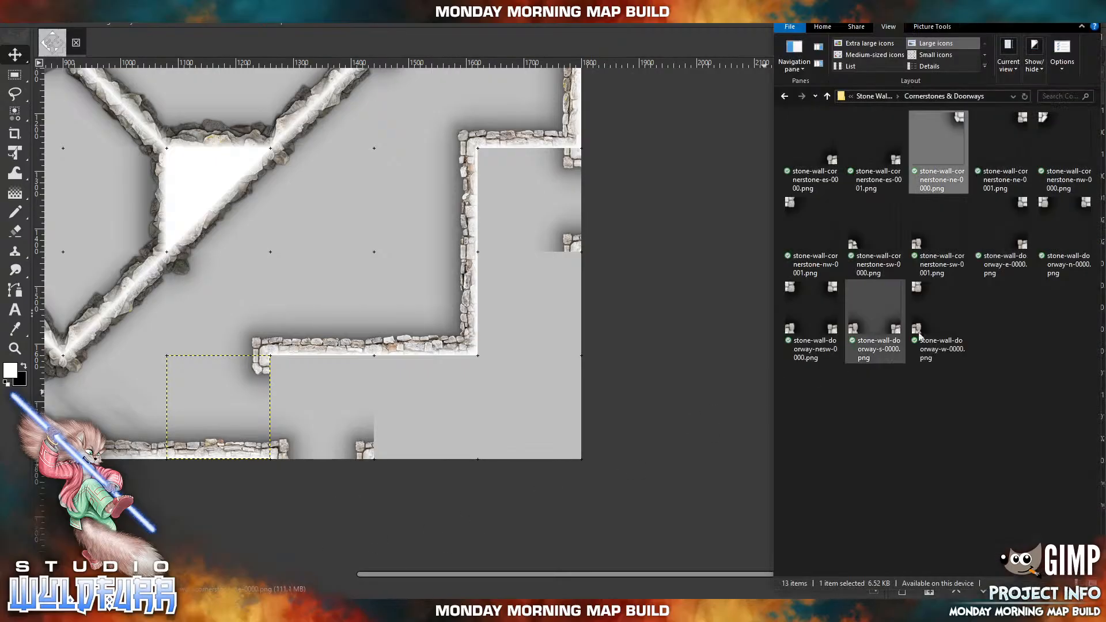
left_click_drag(580, 241, 578, 252)
key("ctrl+z")
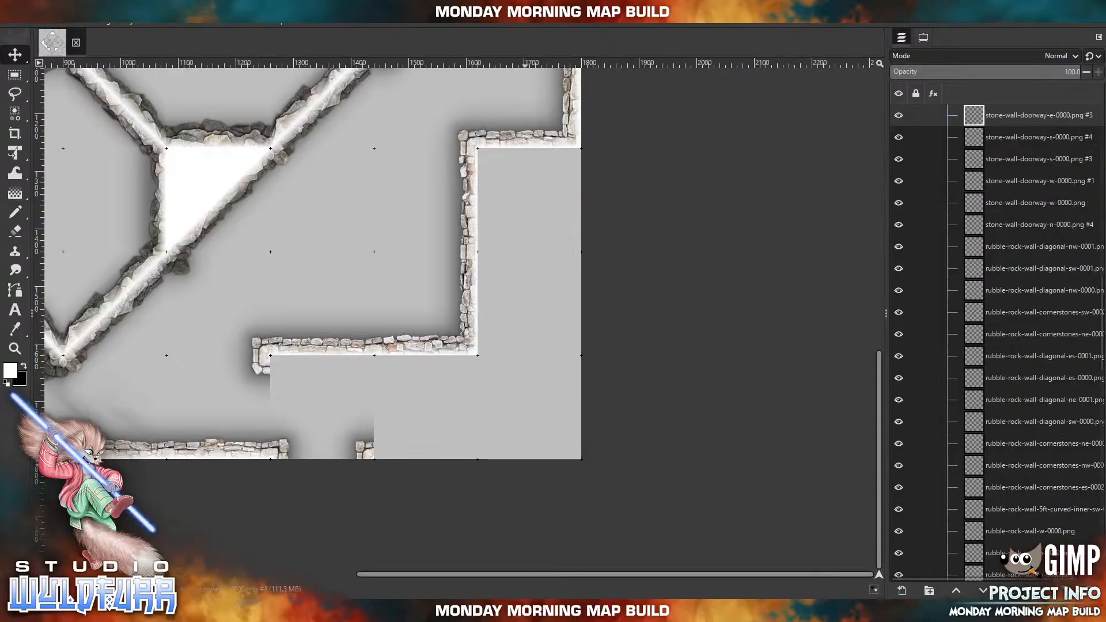
key("alt+Tab")
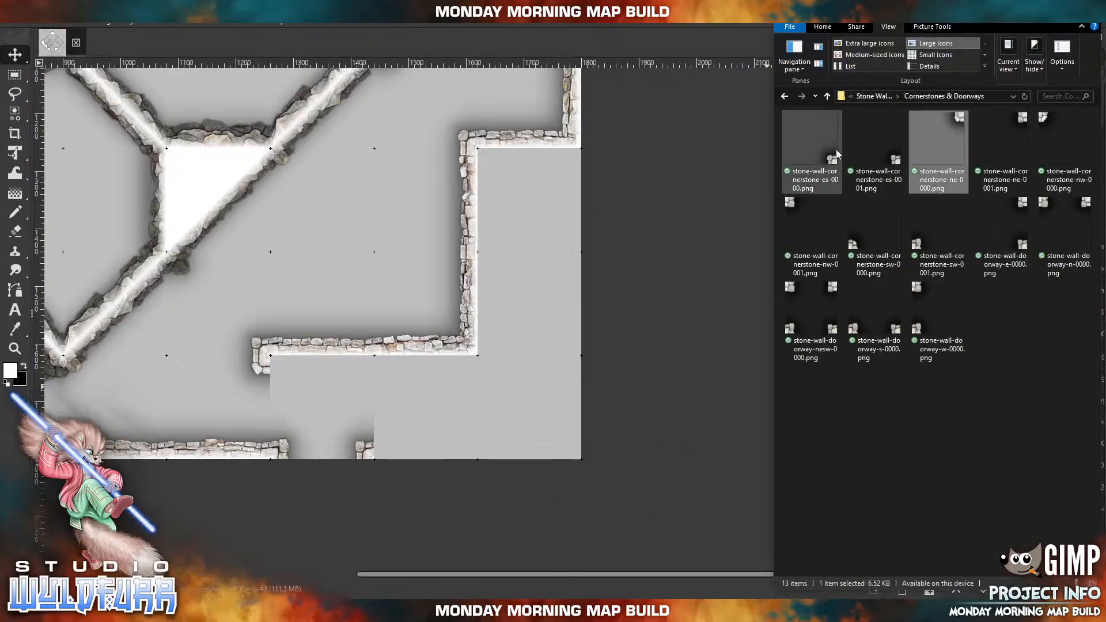
left_click_drag(876, 147, 517, 211)
left_click_drag(359, 306, 577, 242)
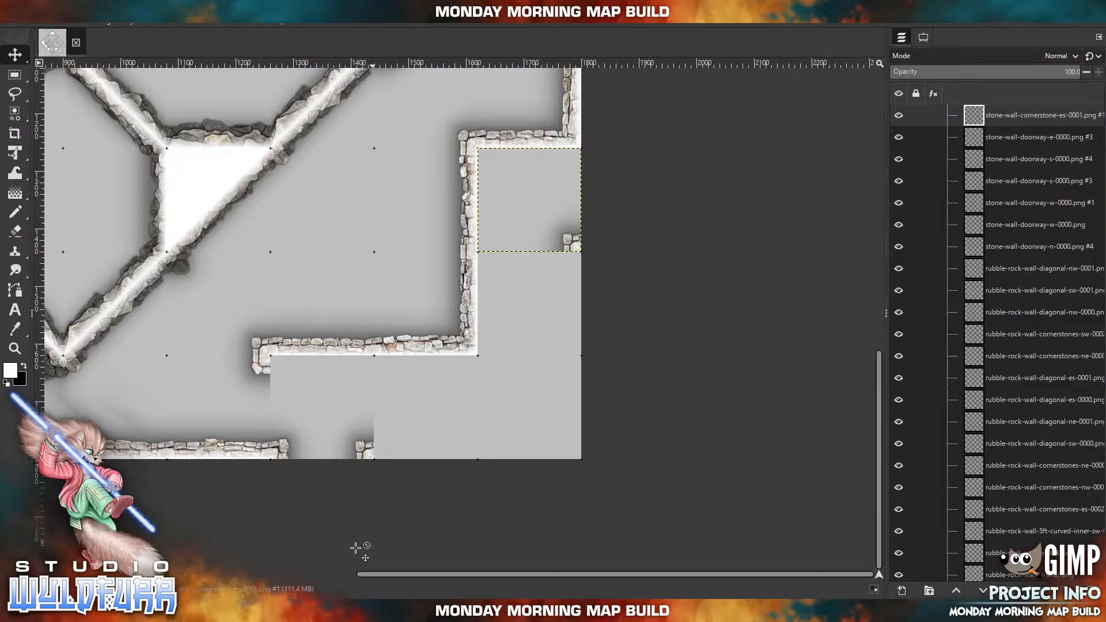
Import stone-wall-corner-nw-0001.png from Stone Wall Overlays and place it in the same eastern edge tile as the new cornerstone.
key("alt+Tab")
left_click(882, 99)
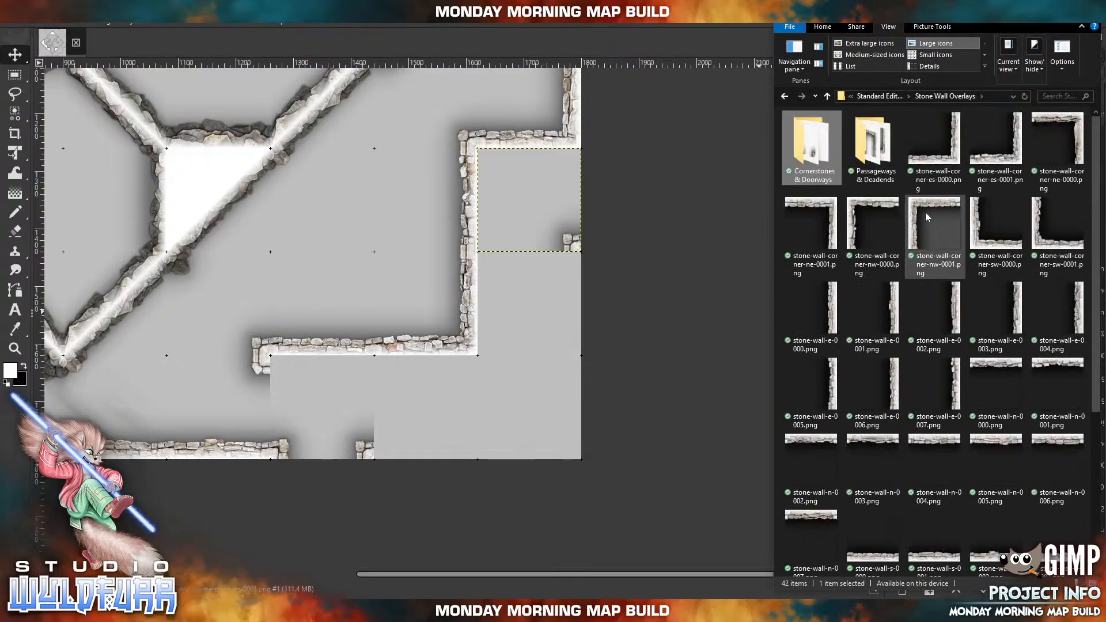
left_click_drag(928, 216, 528, 236)
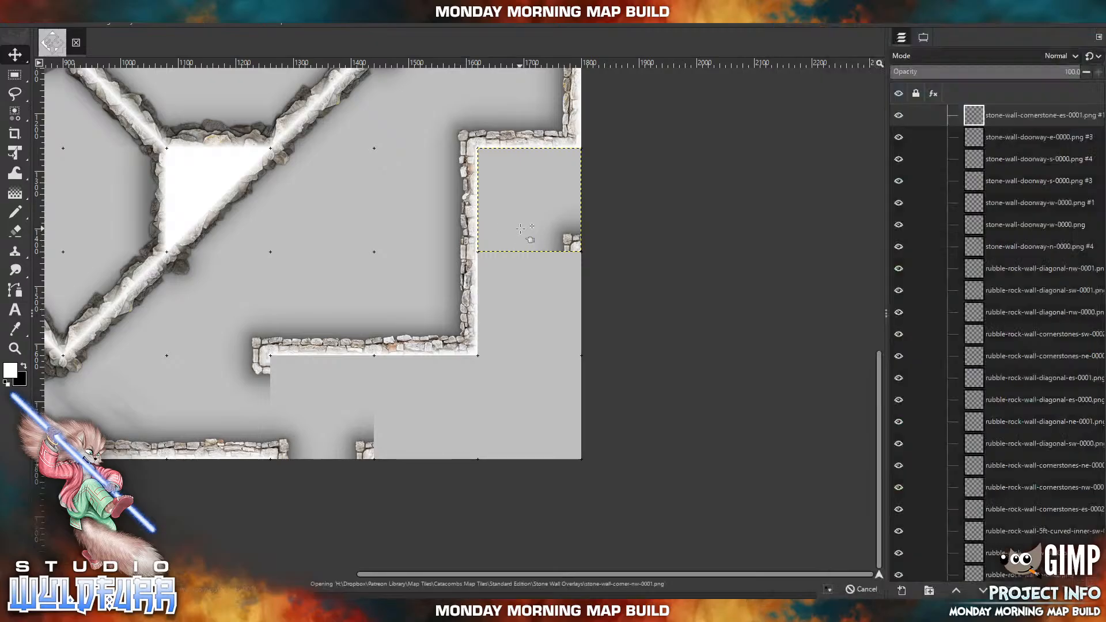
left_click_drag(296, 236, 513, 171)
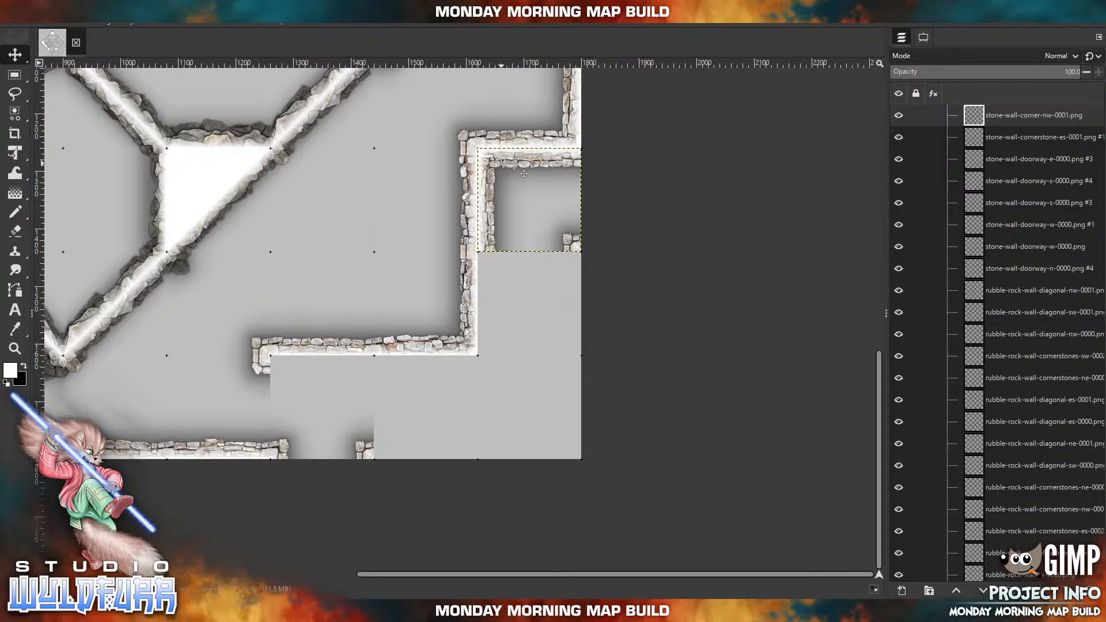
Import stone-wall-e-0002.png to continue the eastern edge south of the cornerstone, and place stone-wall-corner-es-0001.png in the map's southeast corner.
key("alt+Tab")
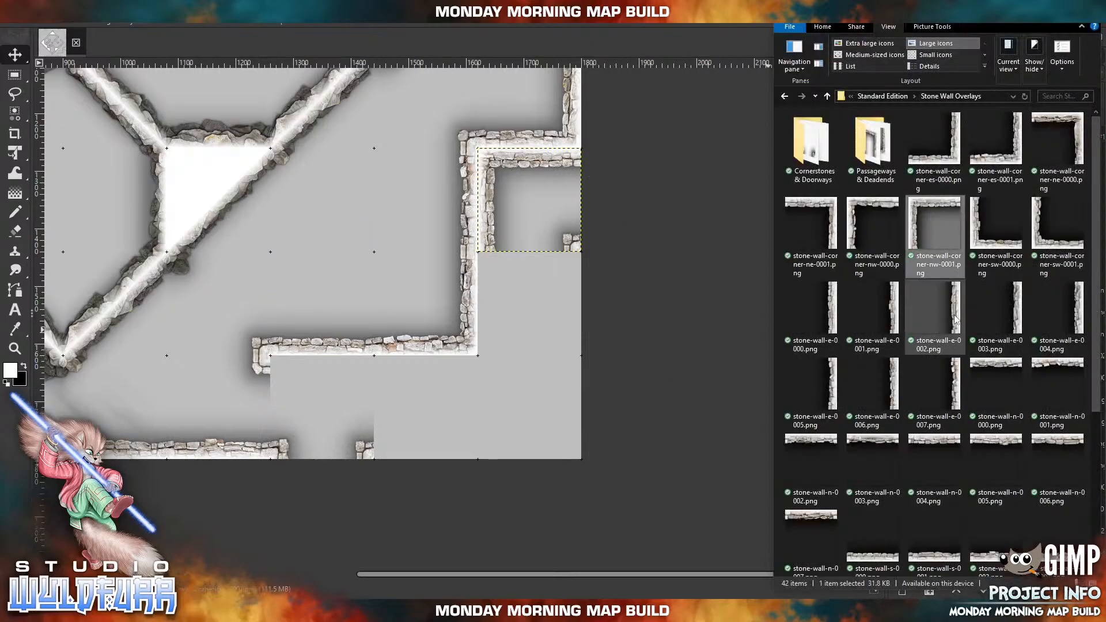
left_click_drag(955, 319, 604, 331)
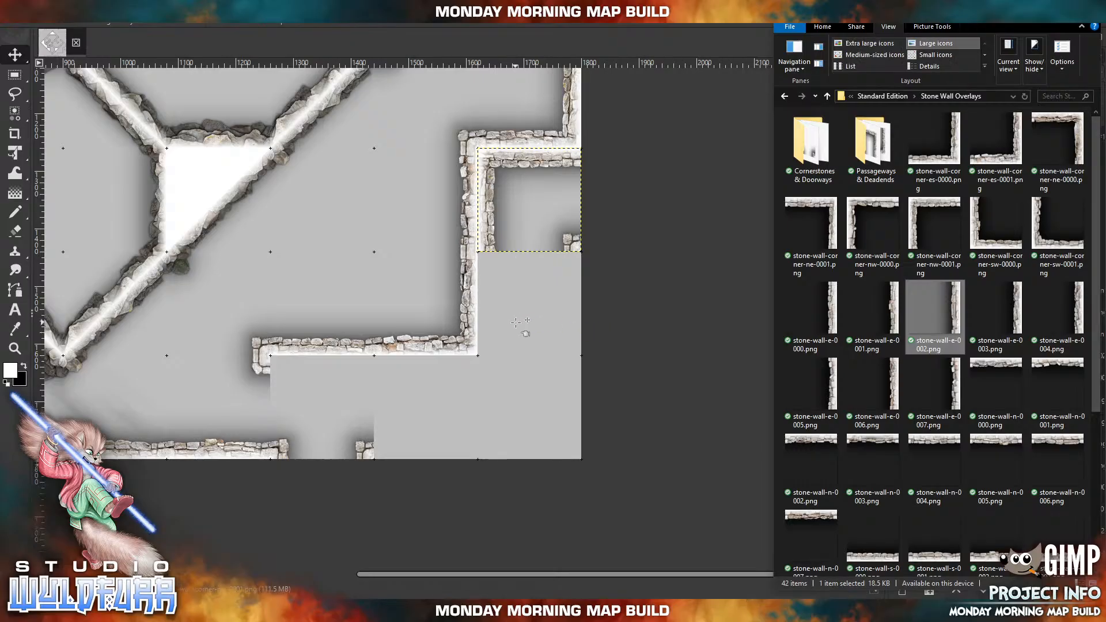
left_click_drag(350, 273, 566, 313)
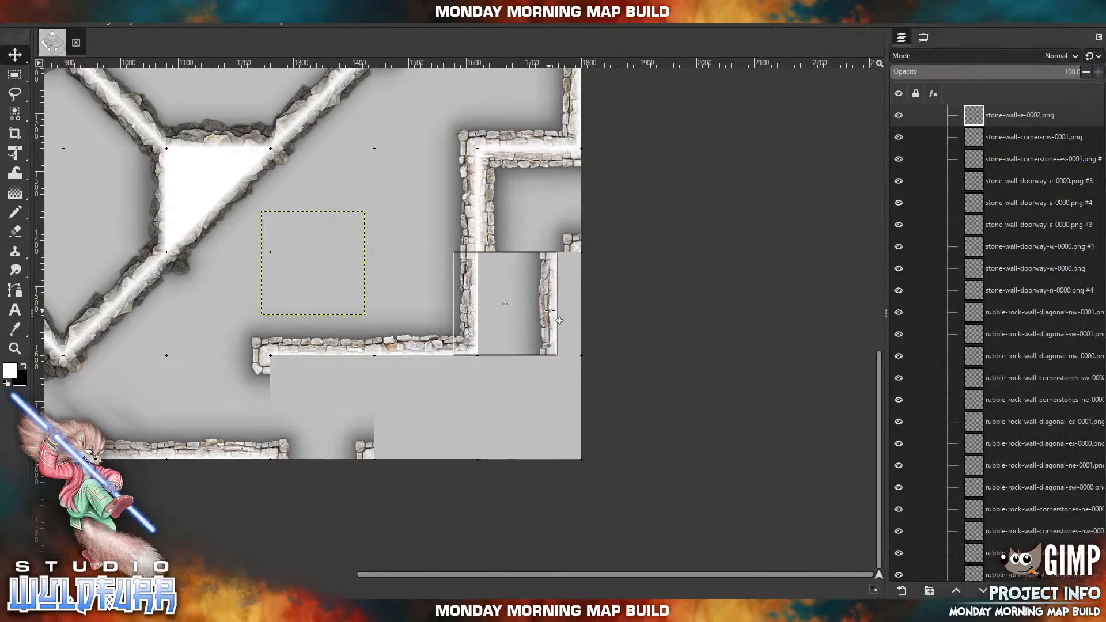
key("alt+Tab")
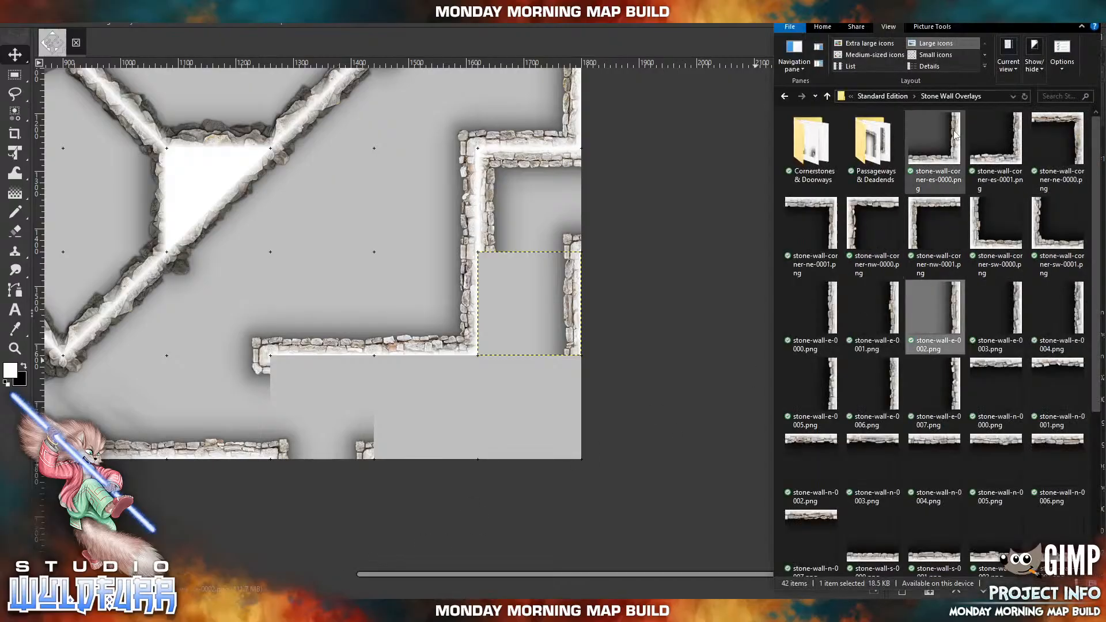
left_click(1017, 159)
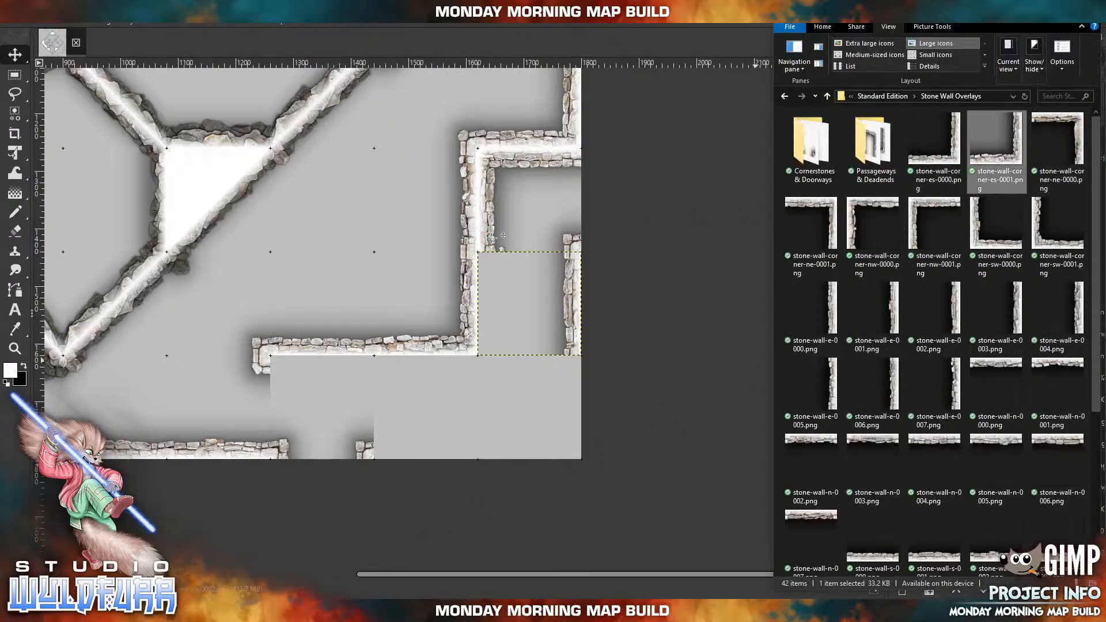
left_click_drag(491, 238, 489, 240)
left_click_drag(344, 281, 545, 427)
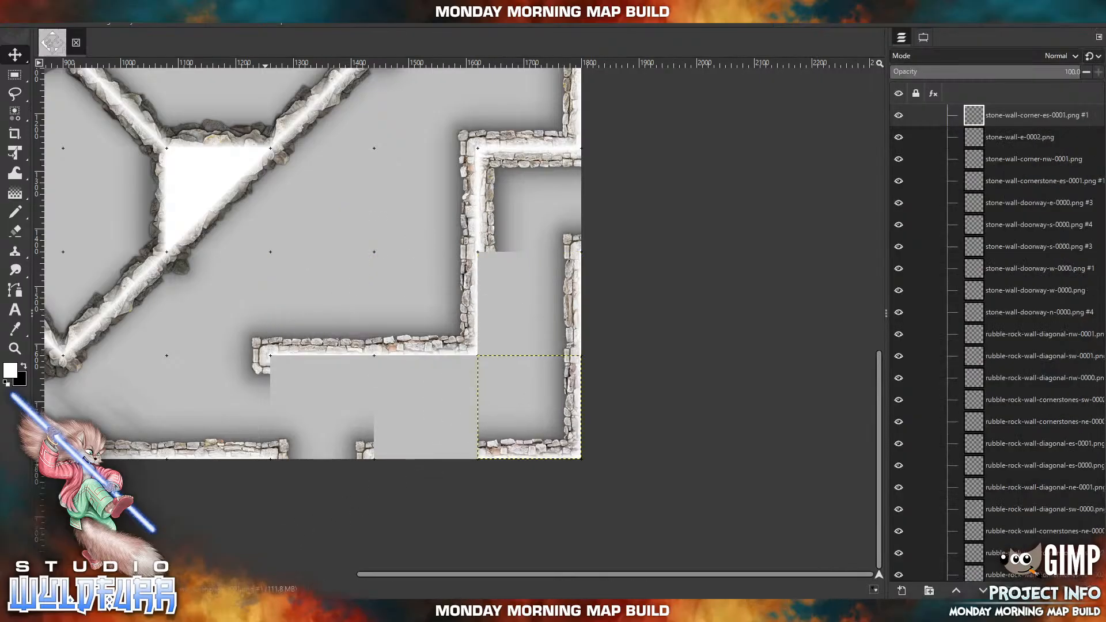
Import stone-wall-s-0000.png and place it on the southern edge between the eastern one of the southern doorways and the southeast corner.
left_click(253, 611)
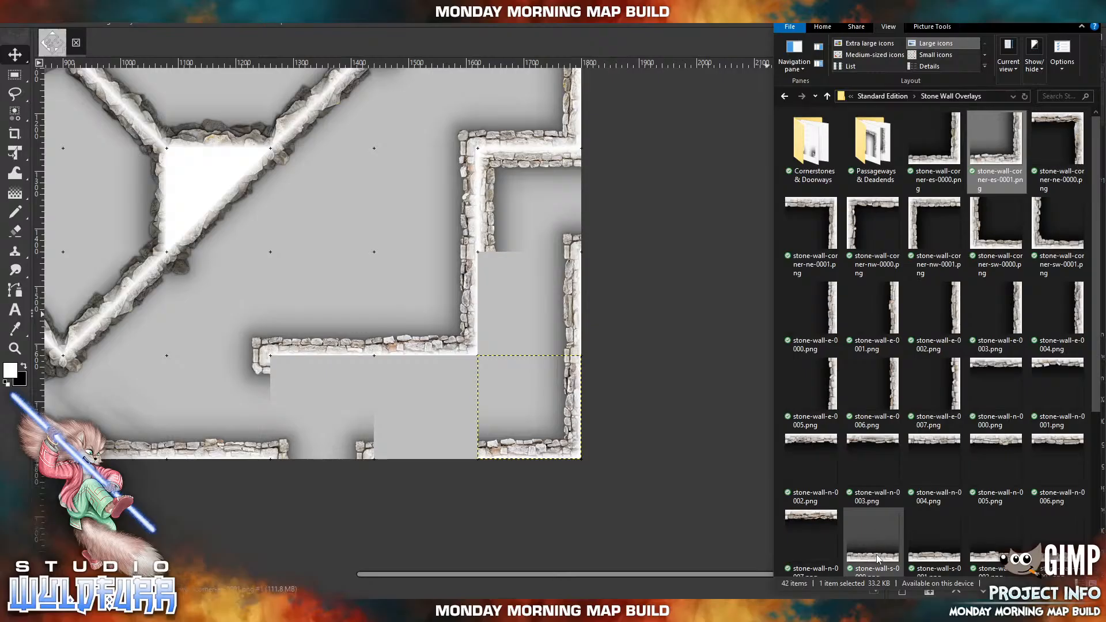
left_click_drag(877, 559, 432, 371)
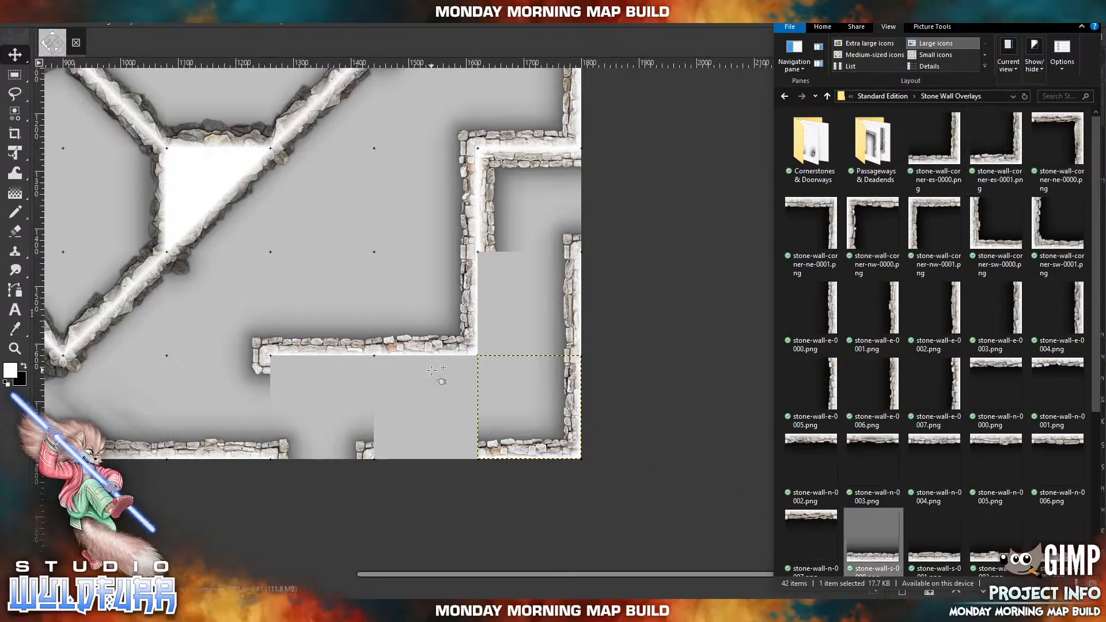
left_click_drag(333, 296, 439, 442)
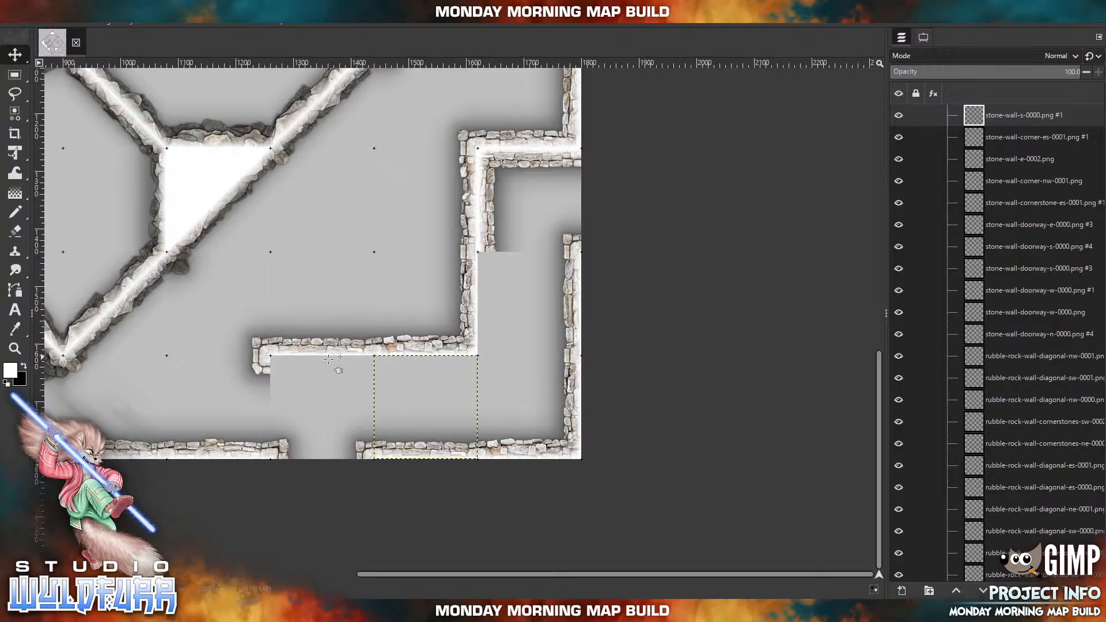
Import stone-wall-n-0000.png above the southern doorway and stone-wall-n-0004.png one tile east, lining the inner wall's southern side.
key("alt+Tab")
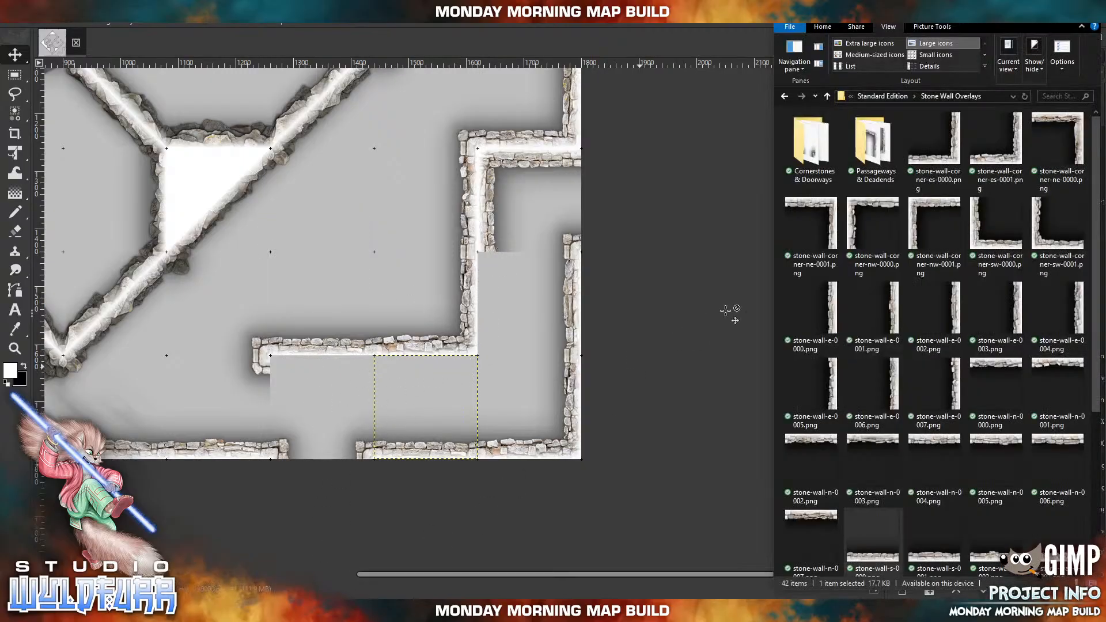
left_click(1003, 375)
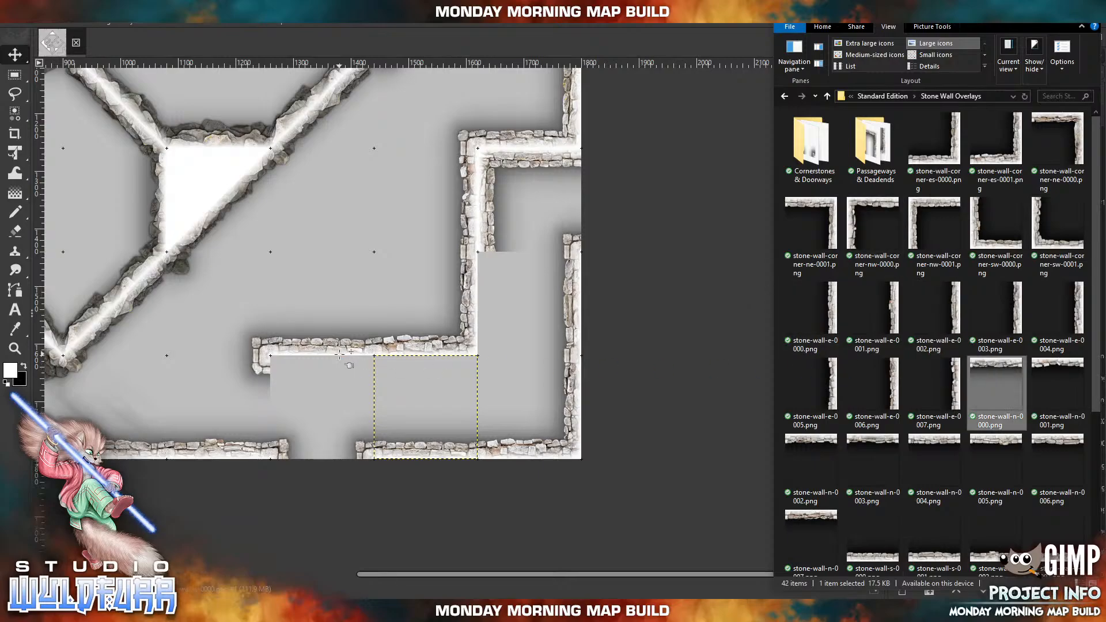
left_click_drag(358, 271, 358, 271)
left_click_drag(326, 234, 335, 377)
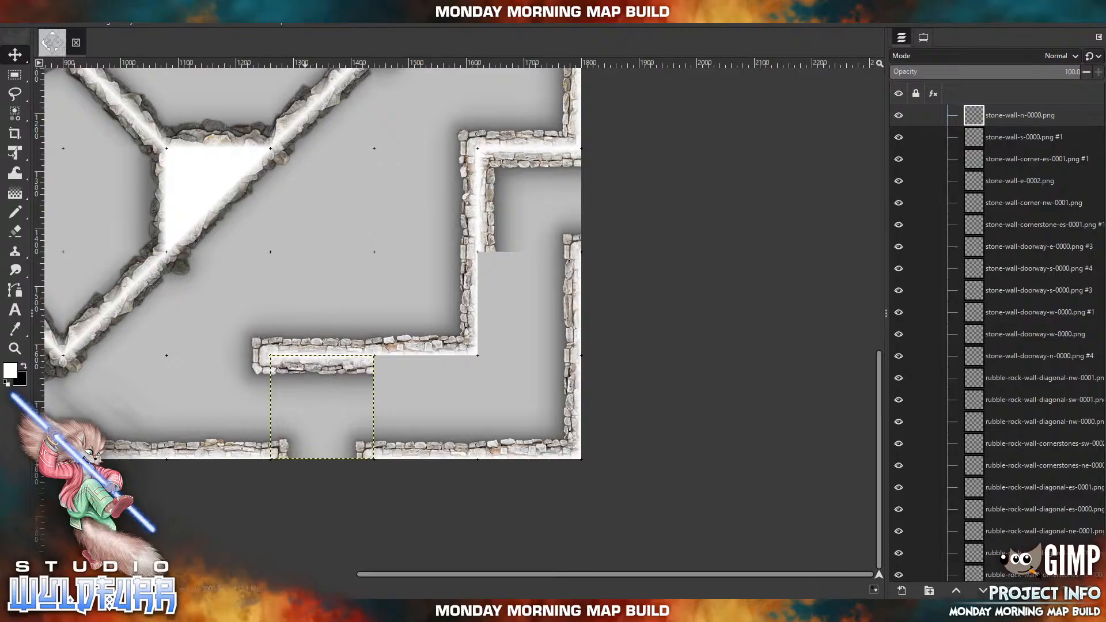
key("alt+Tab")
left_click_drag(929, 444, 472, 383)
left_click_drag(338, 225, 451, 370)
Import stone-wall-w-0004.png and place it directly below the northwest corner tile along the corridor's western side.
key("alt+Tab")
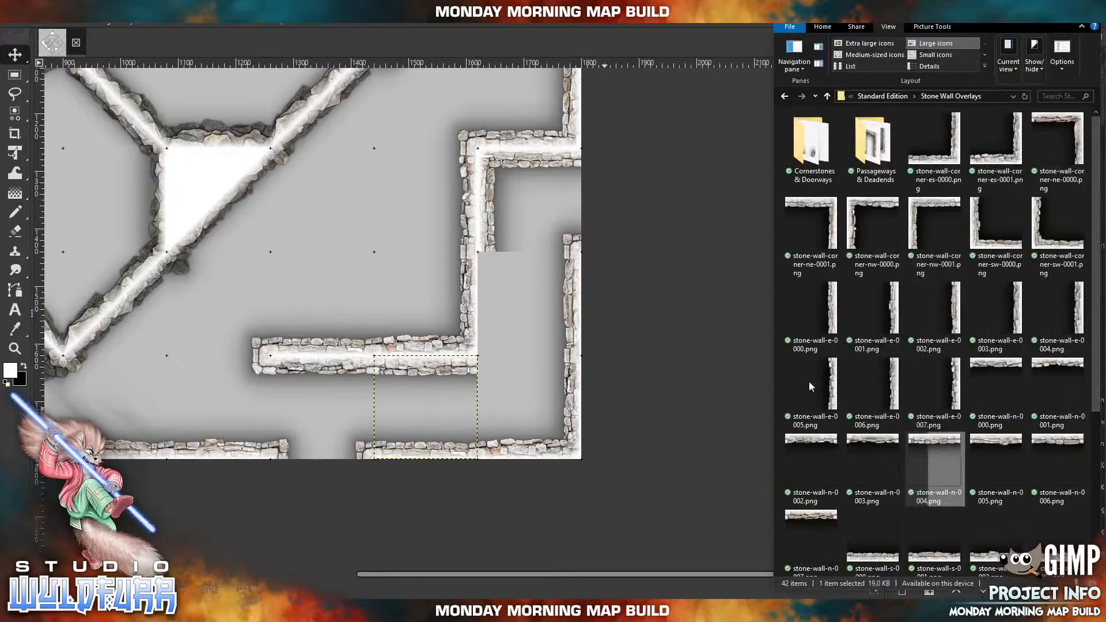
scroll(1048, 327, "down", 3)
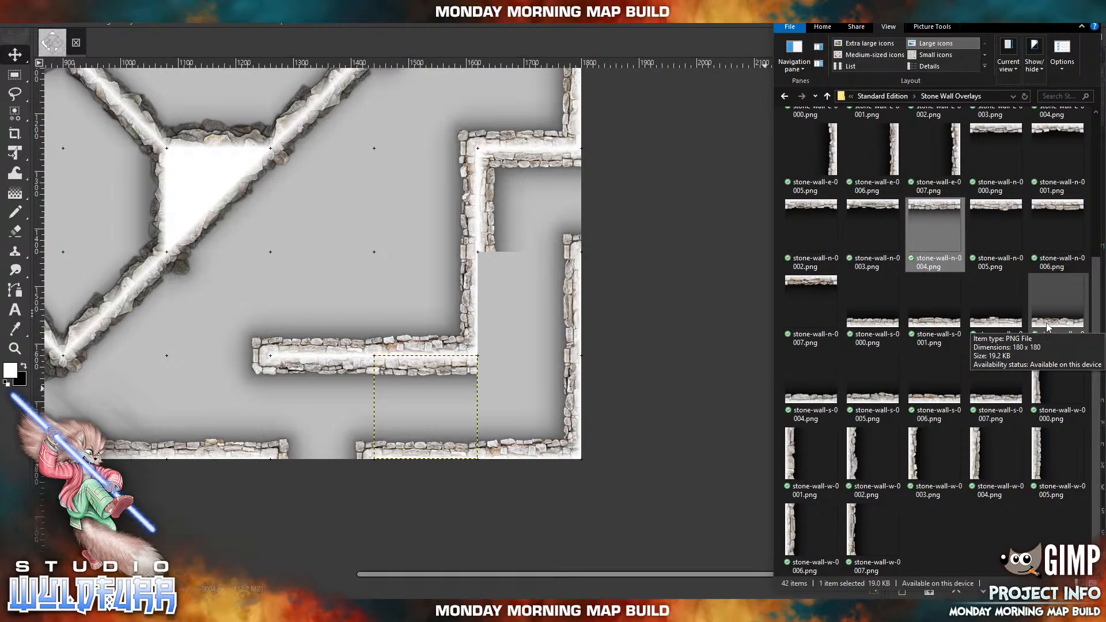
left_click(978, 461)
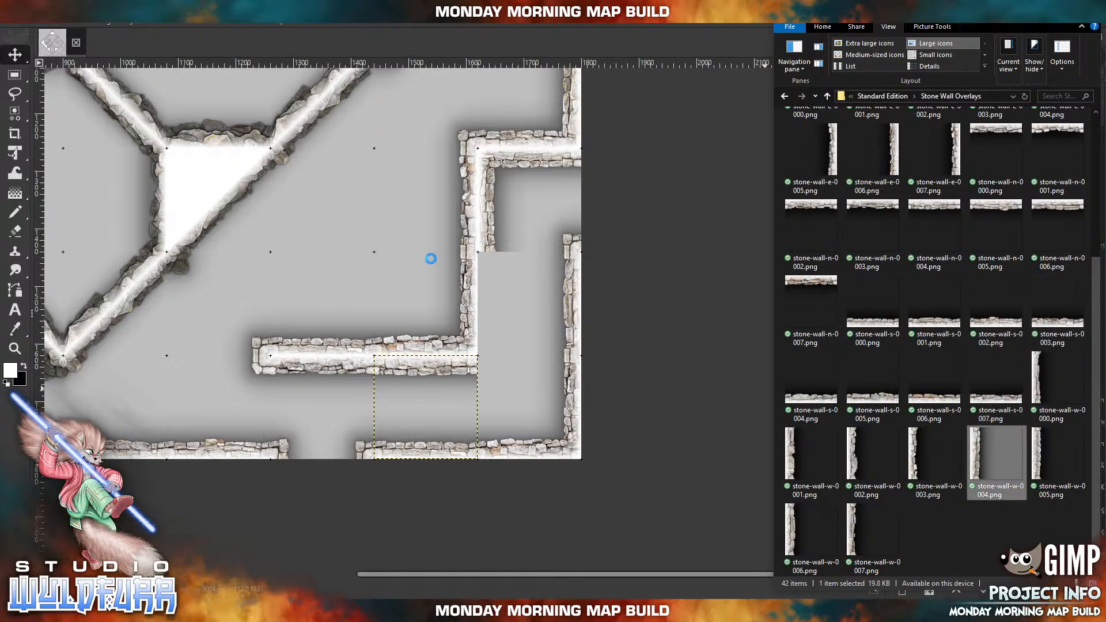
left_click_drag(432, 246, 386, 238)
left_click_drag(275, 242, 489, 285)
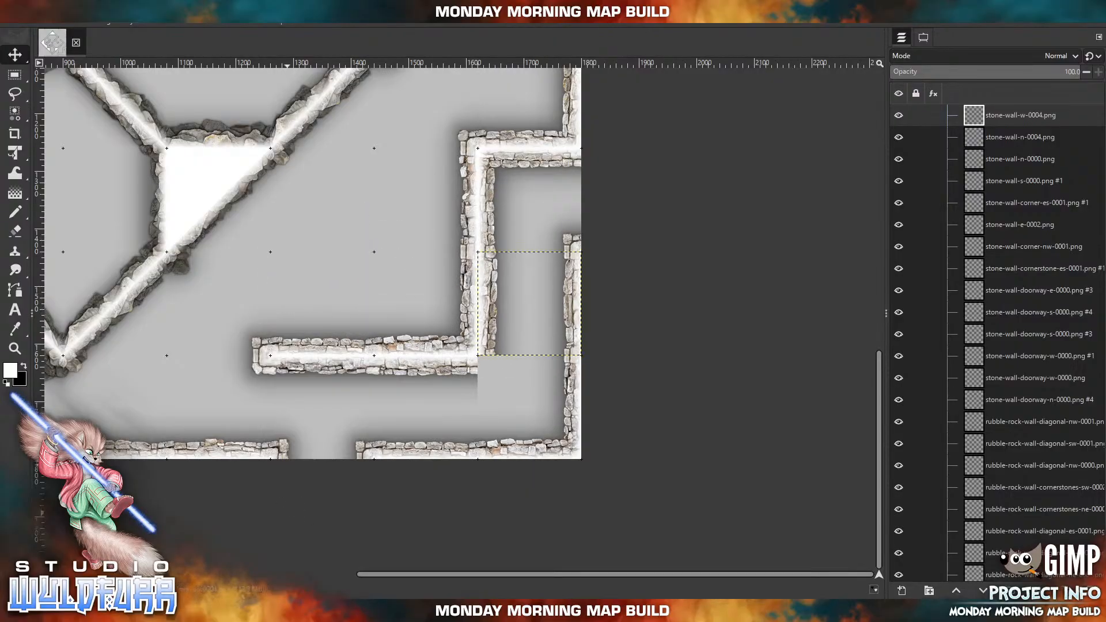
Import stone-wall-cornerstone-nw-0001.png and place it directly below stone-wall-w-0004.png to close the corner of the southeastern inner wall.
left_click(248, 611)
scroll(917, 424, "up", 4)
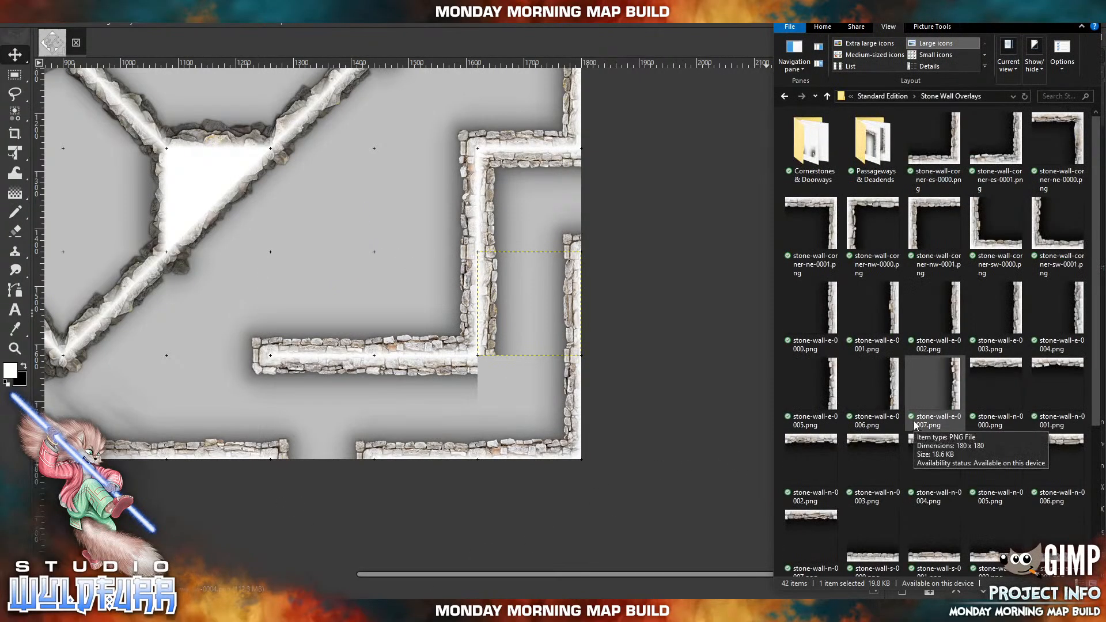
double_click(795, 150)
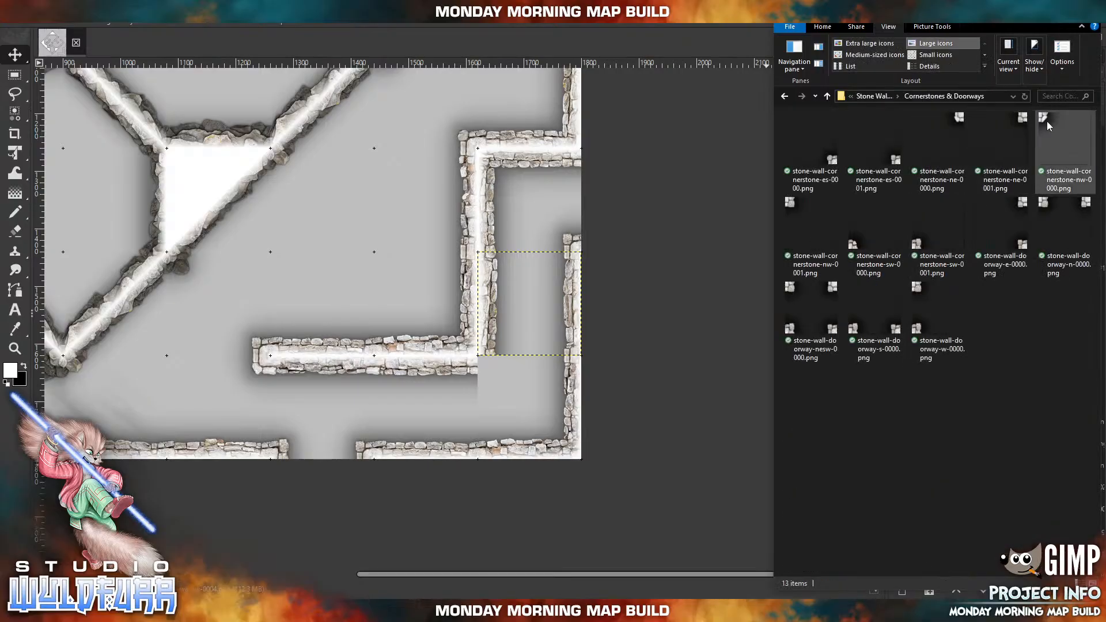
left_click(797, 208)
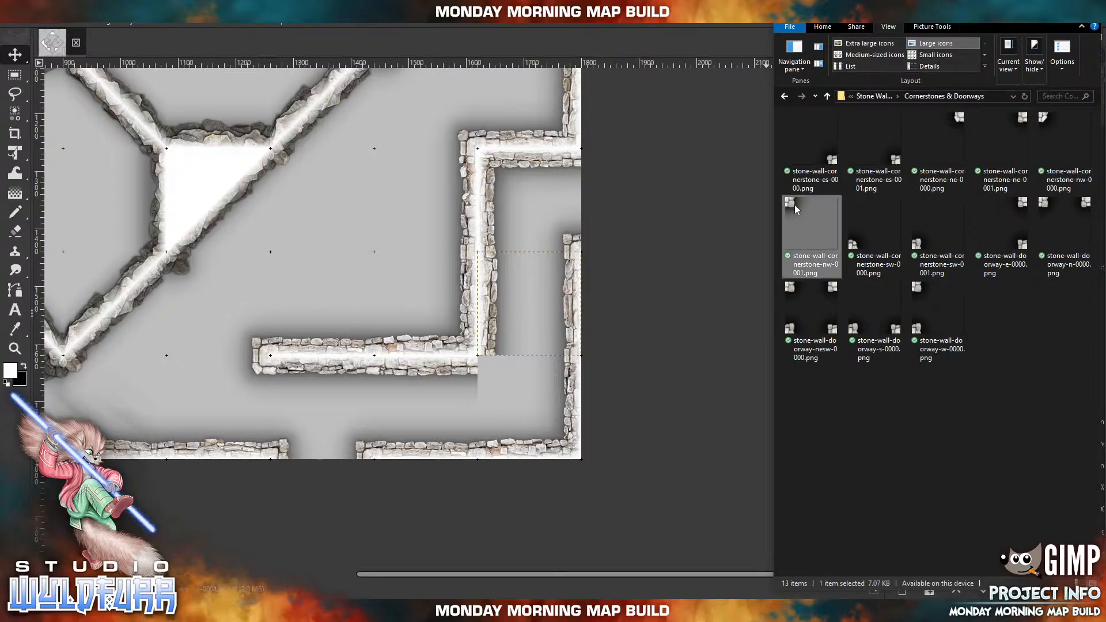
left_click_drag(405, 263, 405, 263)
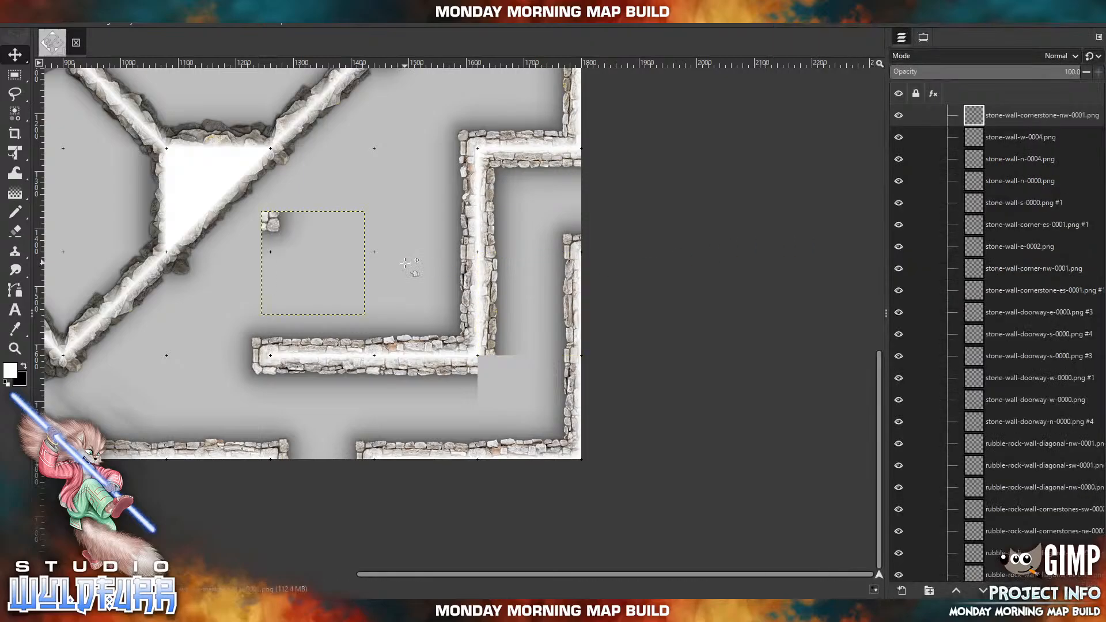
left_click_drag(283, 235, 496, 374)
Import stone-wall-cornerstone-sw-0001.png and place it in the map's southwest area, two tiles east of the western doorway tile.
left_click_drag(310, 326, 569, 300)
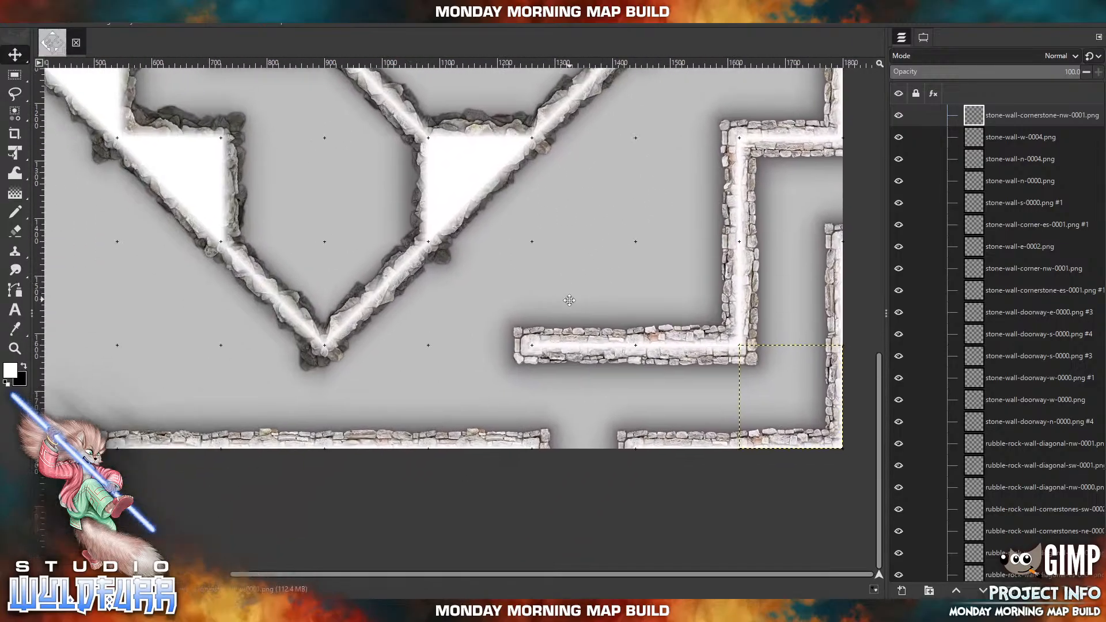
left_click_drag(273, 380, 634, 411)
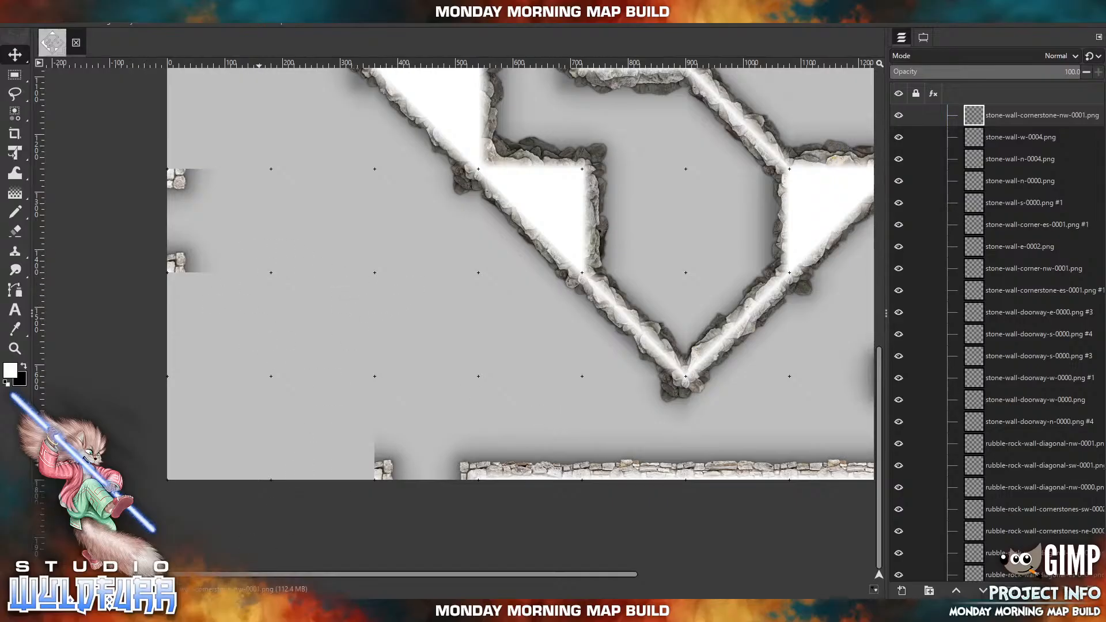
left_click(263, 611)
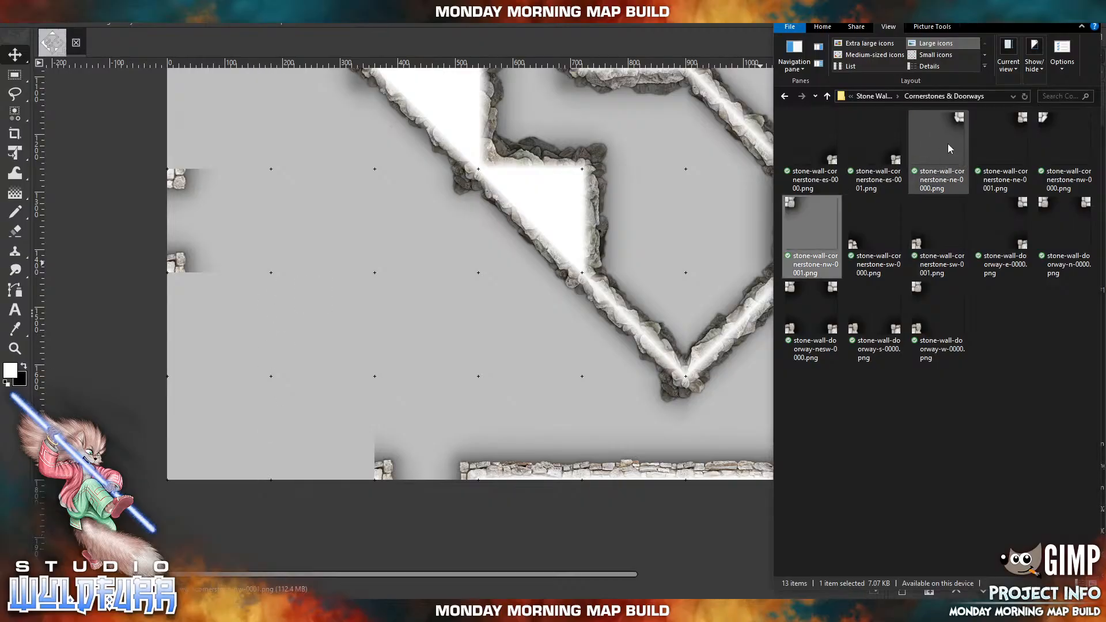
left_click(924, 249)
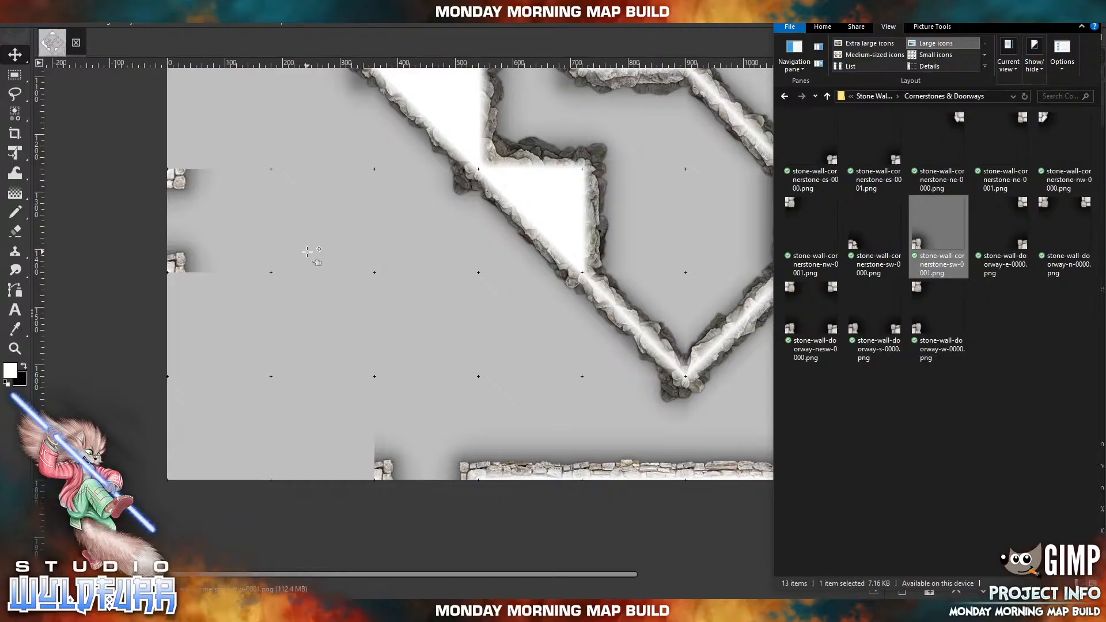
left_click_drag(307, 252, 307, 251)
left_click_drag(479, 314, 386, 261)
Import stone-wall-corner-ne-0000.png and place it diagonally southwest of the new cornerstone tile.
left_click(262, 611)
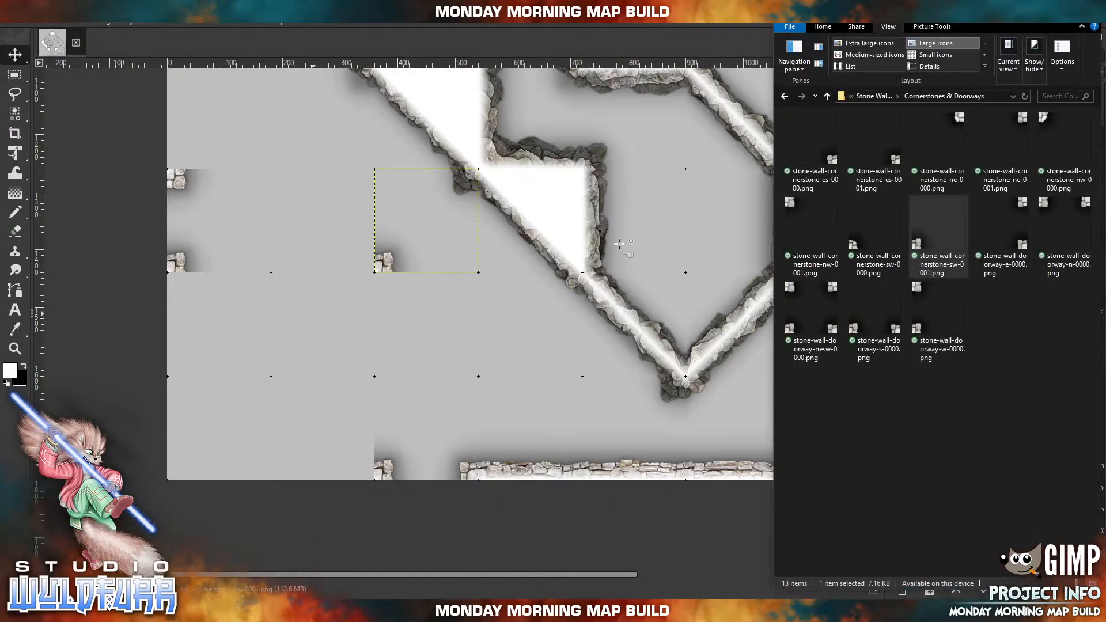
left_click(874, 98)
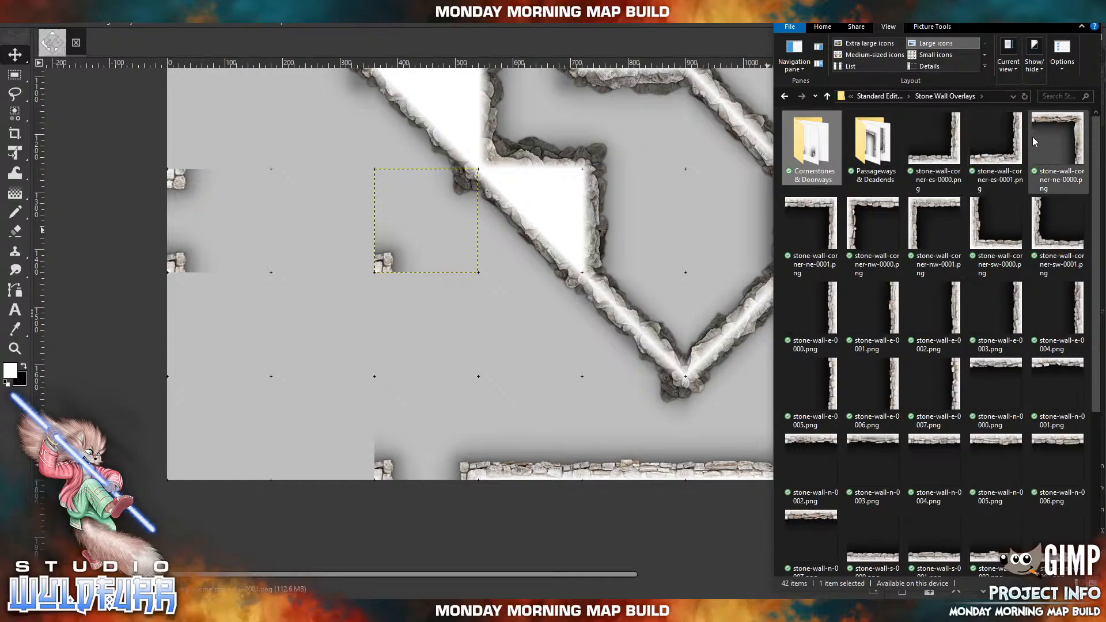
left_click(1063, 127)
left_click_drag(449, 238, 449, 238)
left_click_drag(561, 306, 364, 356)
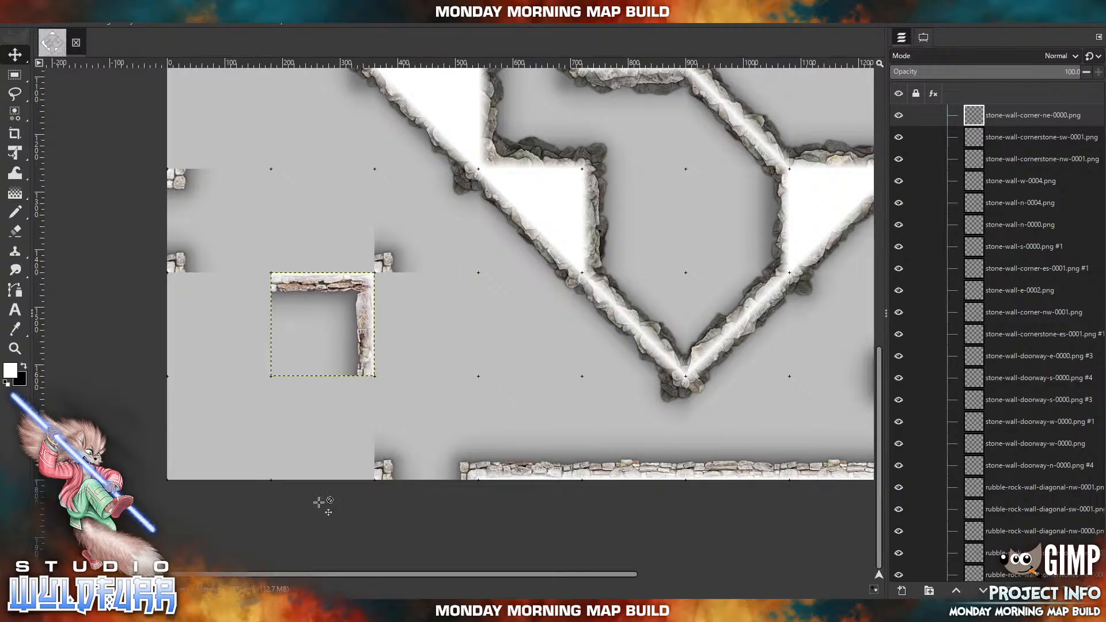
Import stone-wall-w-0007.png and place it directly below the southwest cornerstone, backing the corner tile's eastern side.
key("alt+Tab")
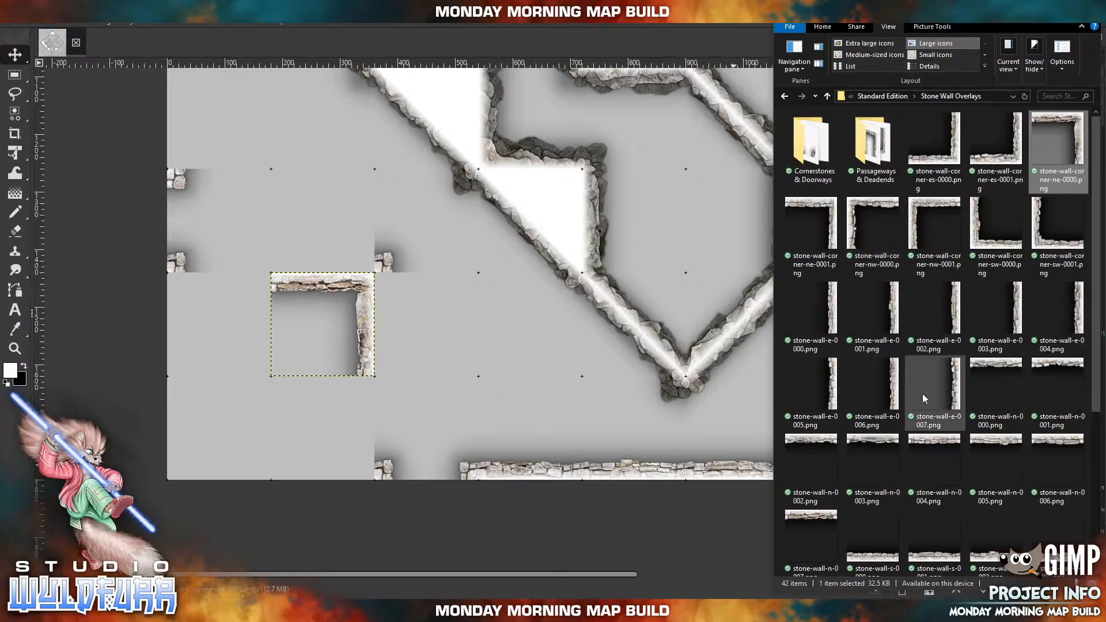
scroll(925, 393, "down", 3)
left_click(856, 538)
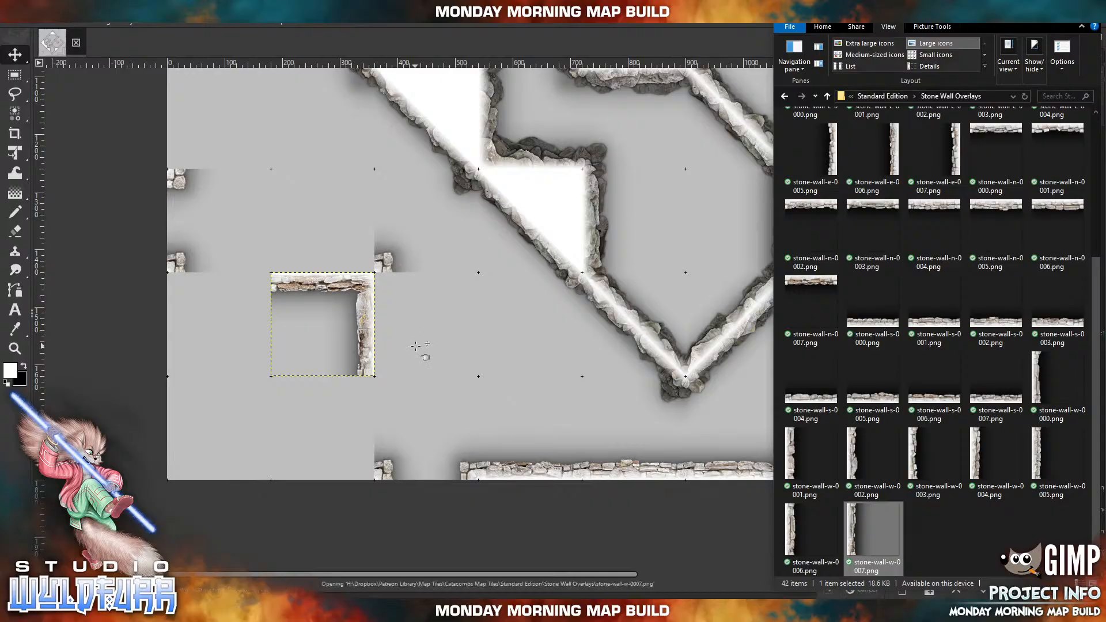
left_click_drag(416, 346, 416, 346)
left_click_drag(480, 279, 386, 331)
Import stone-wall-s-0000.png and place it directly above the northeast corner tile, west of the cornerstone.
key("alt+Tab")
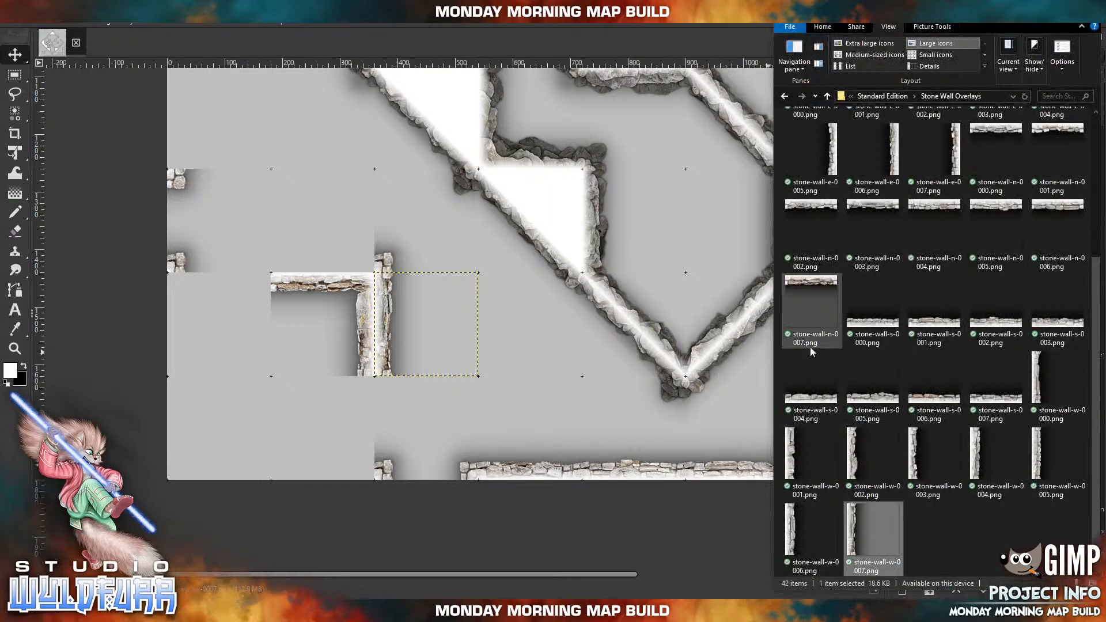
left_click(888, 327)
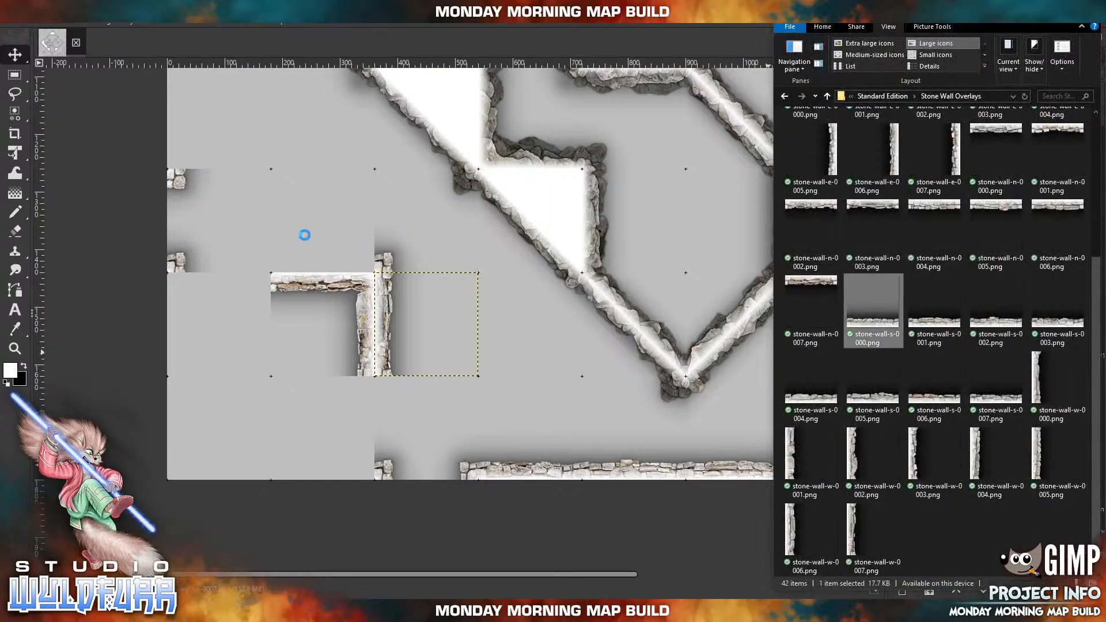
left_click_drag(305, 234, 305, 234)
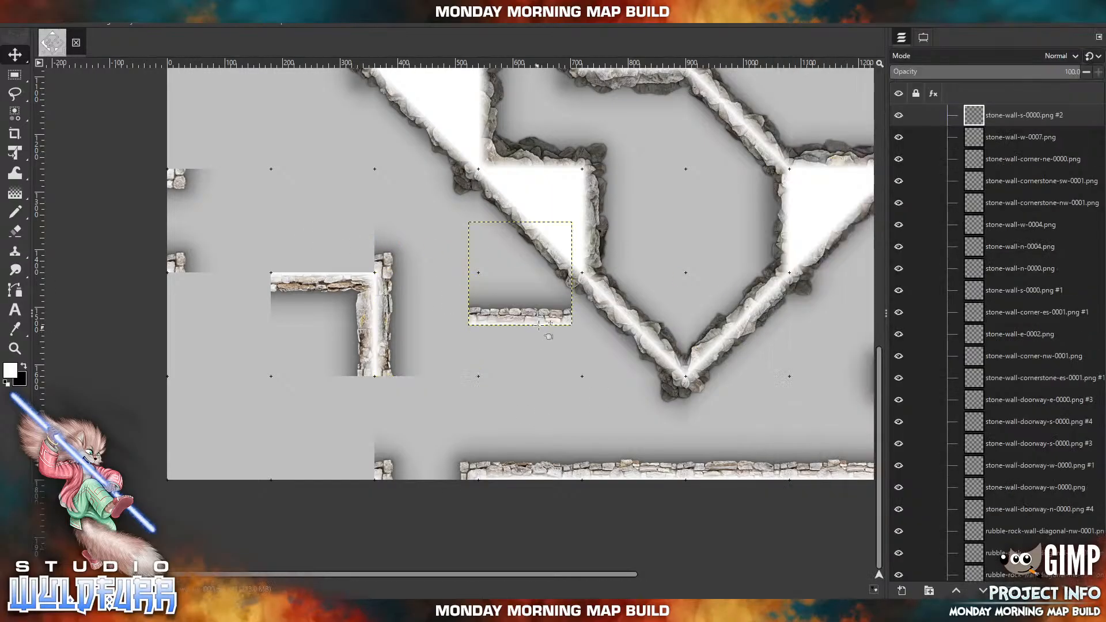
left_click_drag(539, 322, 340, 269)
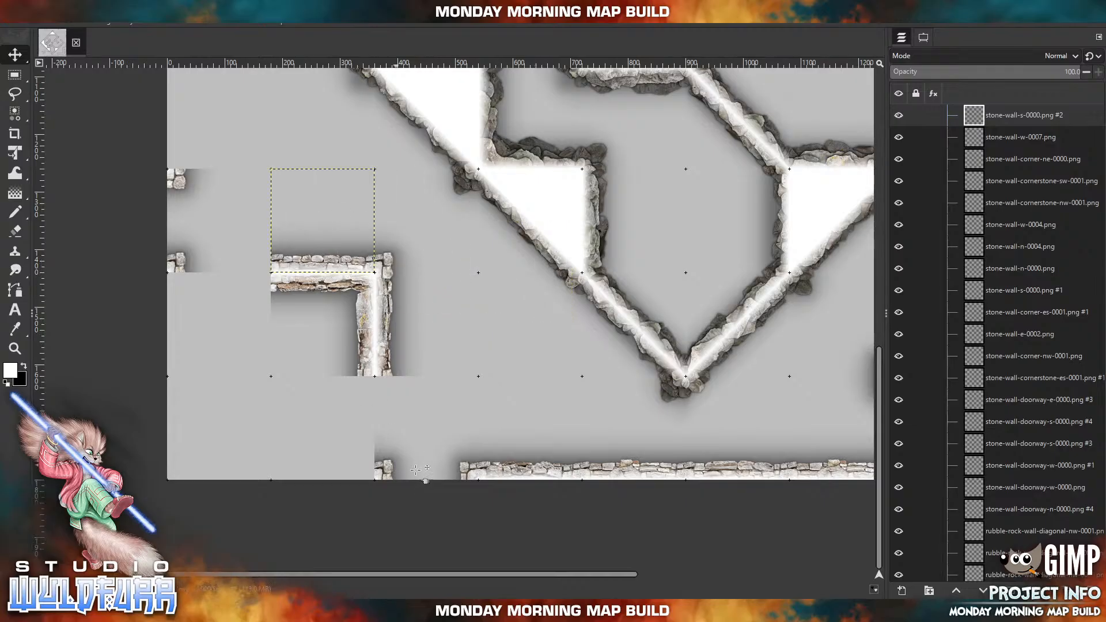
Import stone-wall-s-0005.png on the southern edge west of the western one of the southern doorways, and stone-wall-w-0000.png on the western edge below its doorway.
key("alt+Tab")
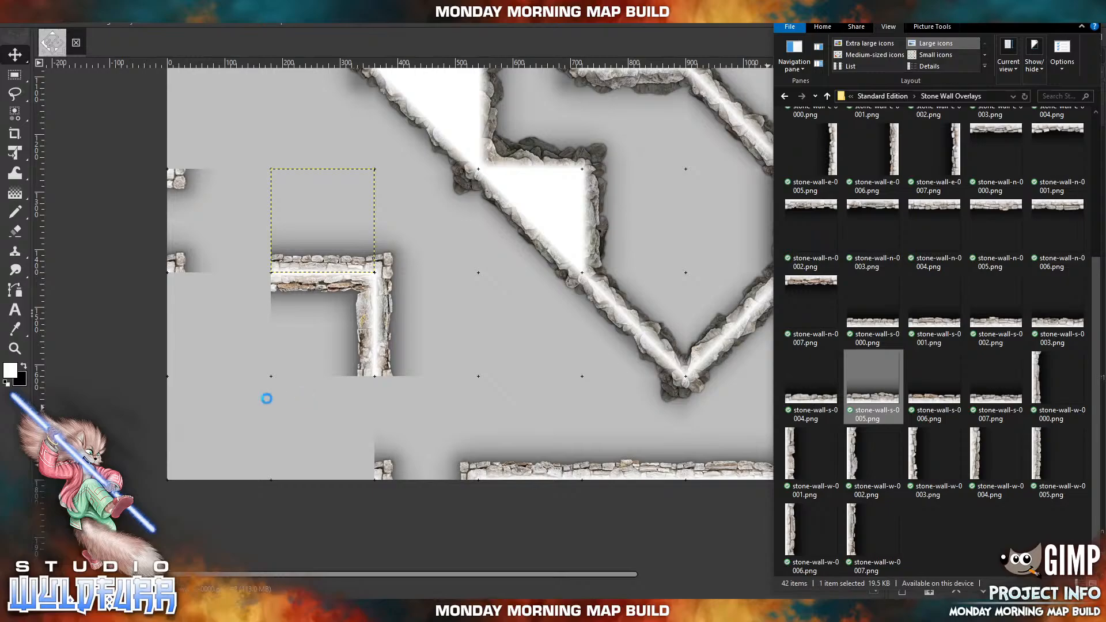
left_click_drag(526, 335, 328, 489)
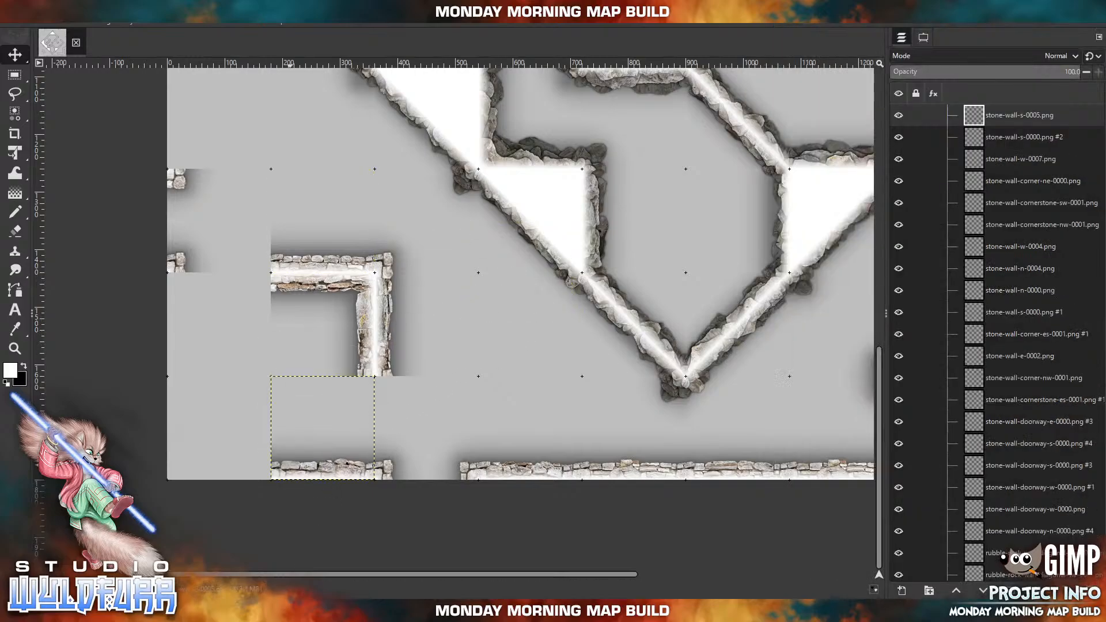
key("alt+Tab")
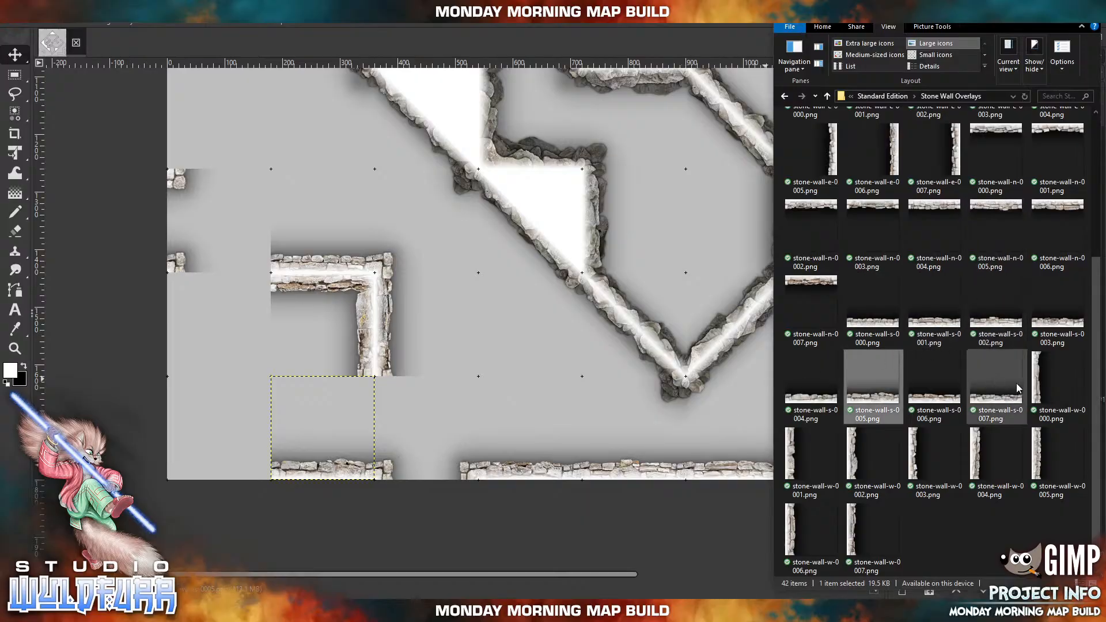
left_click(1037, 387)
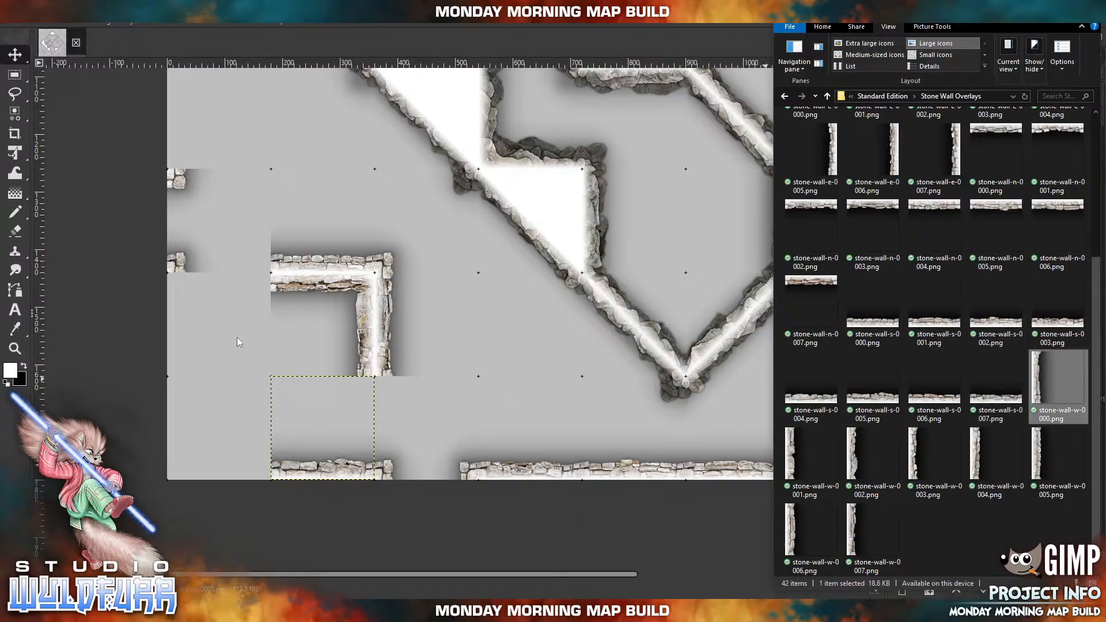
left_click_drag(237, 337, 238, 337)
left_click_drag(481, 276, 182, 326)
Import stone-wall-corner-sw-0001.png and place it in the map's southwest corner.
key("alt+Tab")
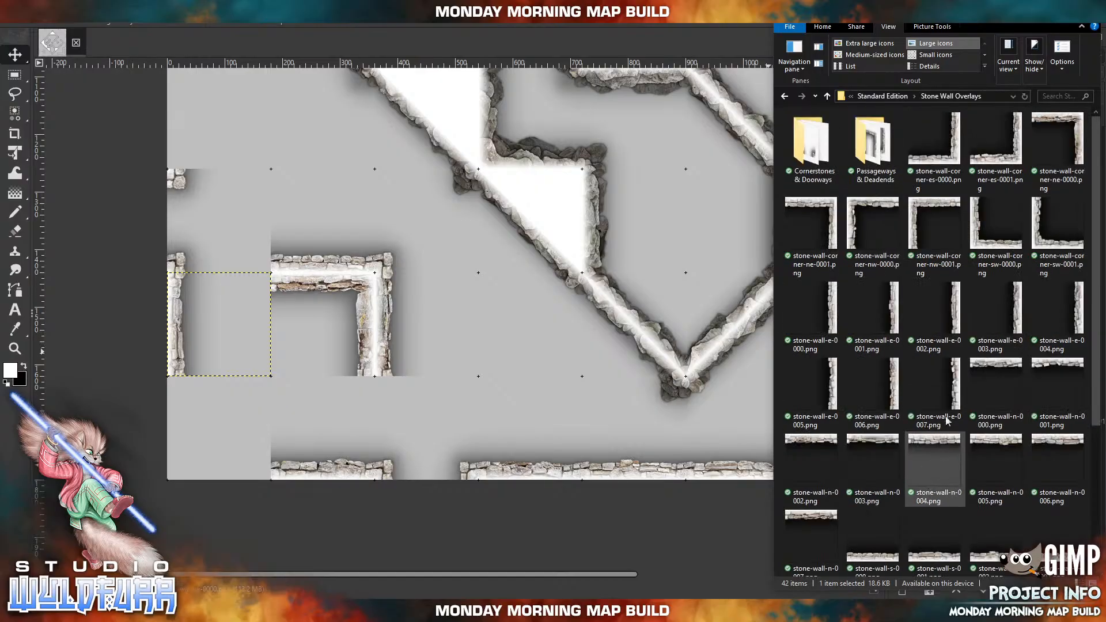
left_click(1044, 237)
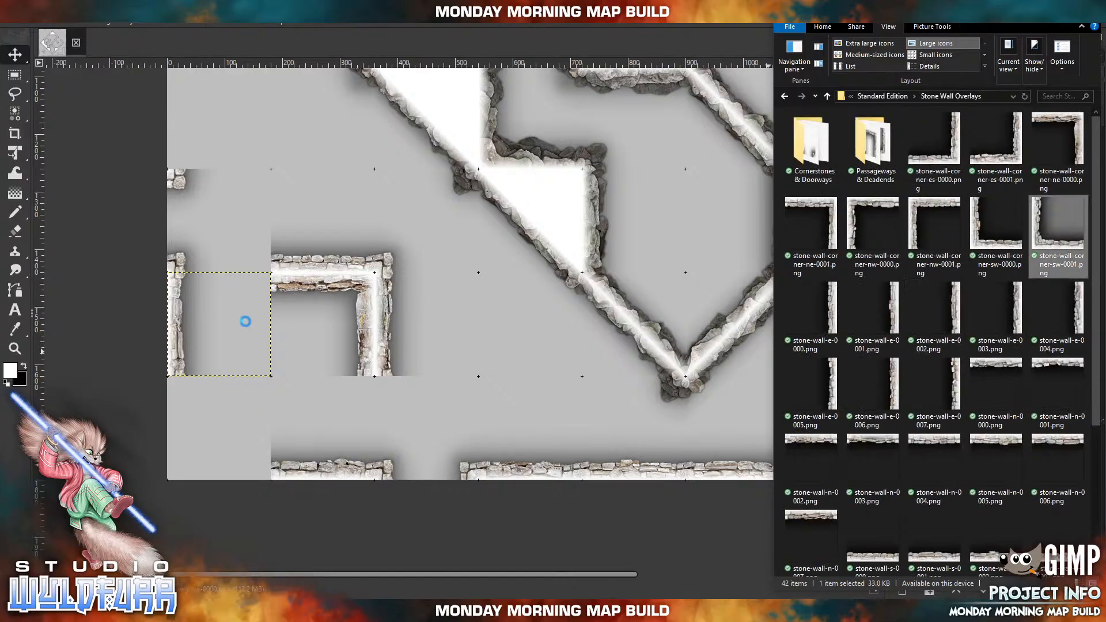
left_click_drag(295, 399, 183, 461)
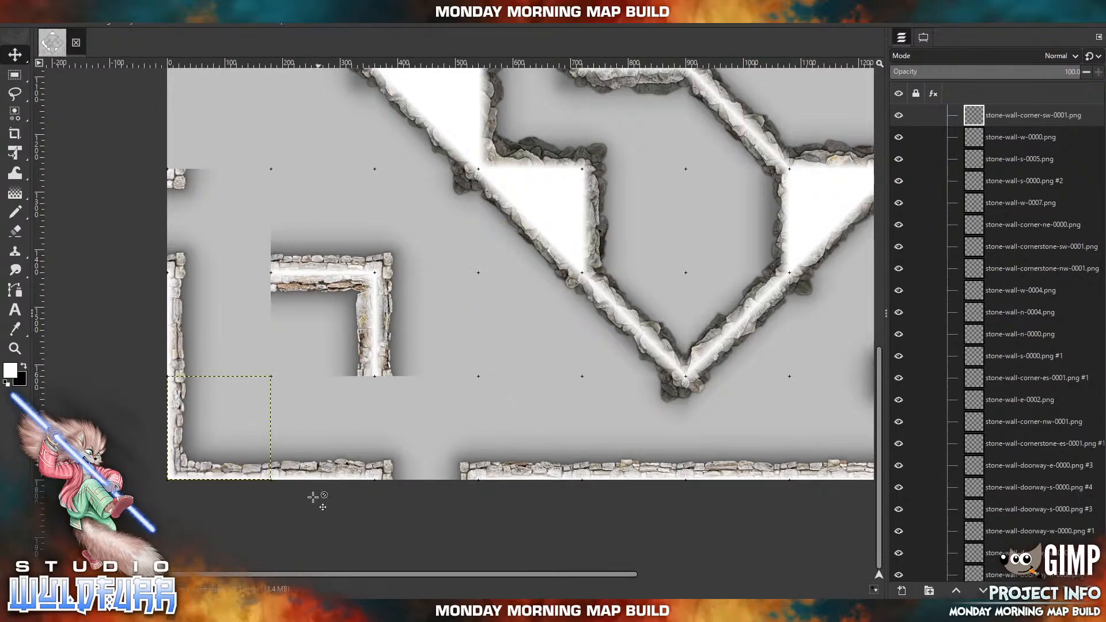
Cap the western end of the southwestern L-shaped wall with stone-wall-cornerstone-es-0000.png above and stone-wall-cornerstone-ne-0000.png below.
left_click(346, 611)
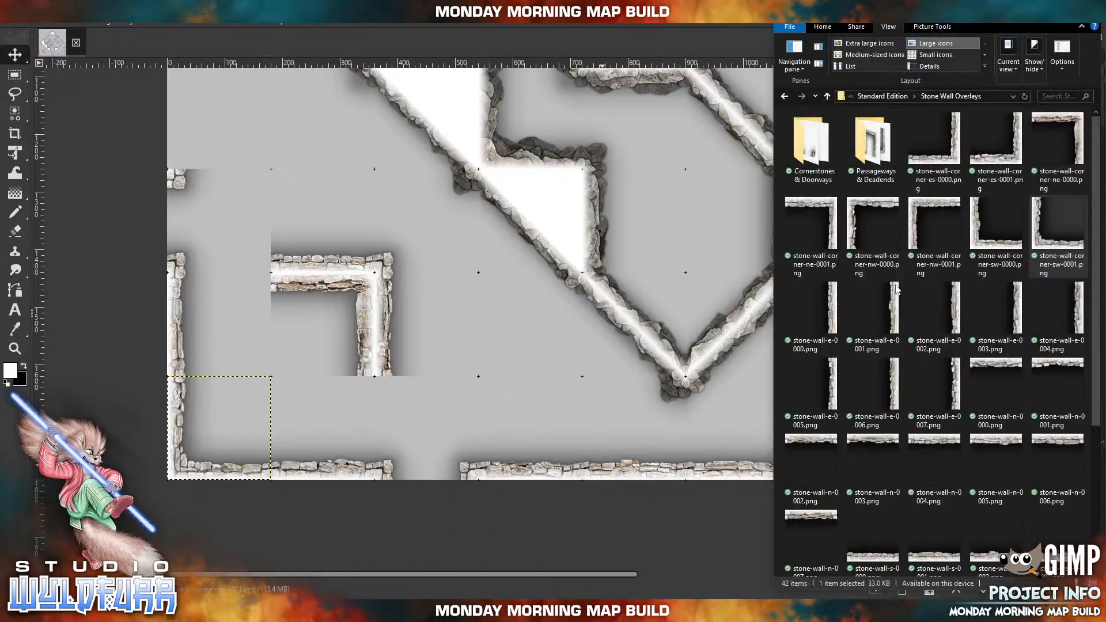
double_click(827, 154)
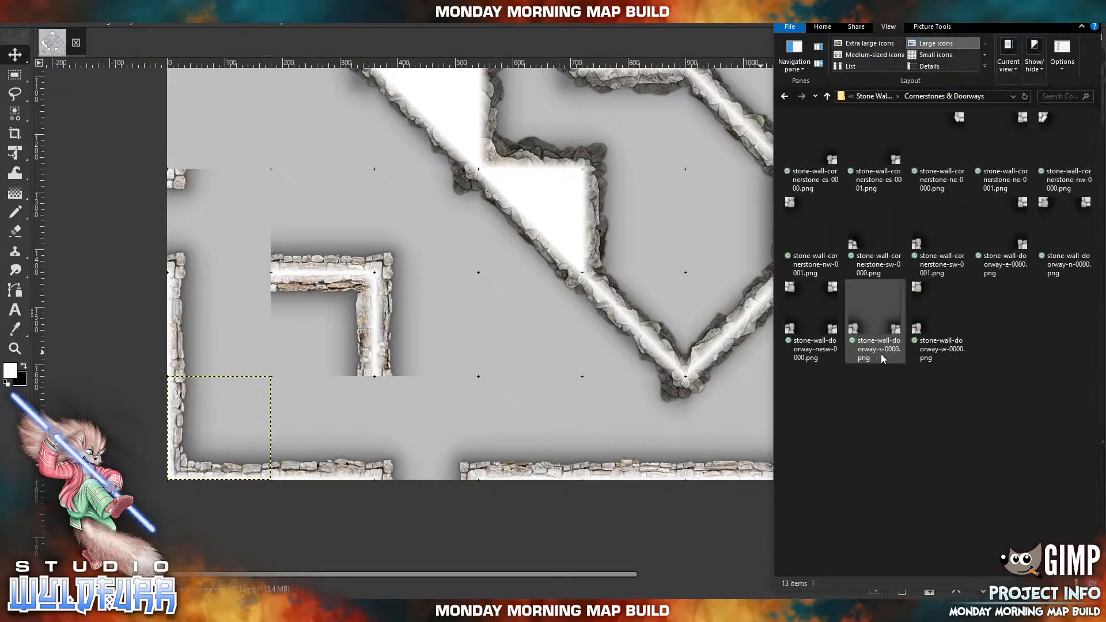
left_click_drag(831, 164, 335, 192)
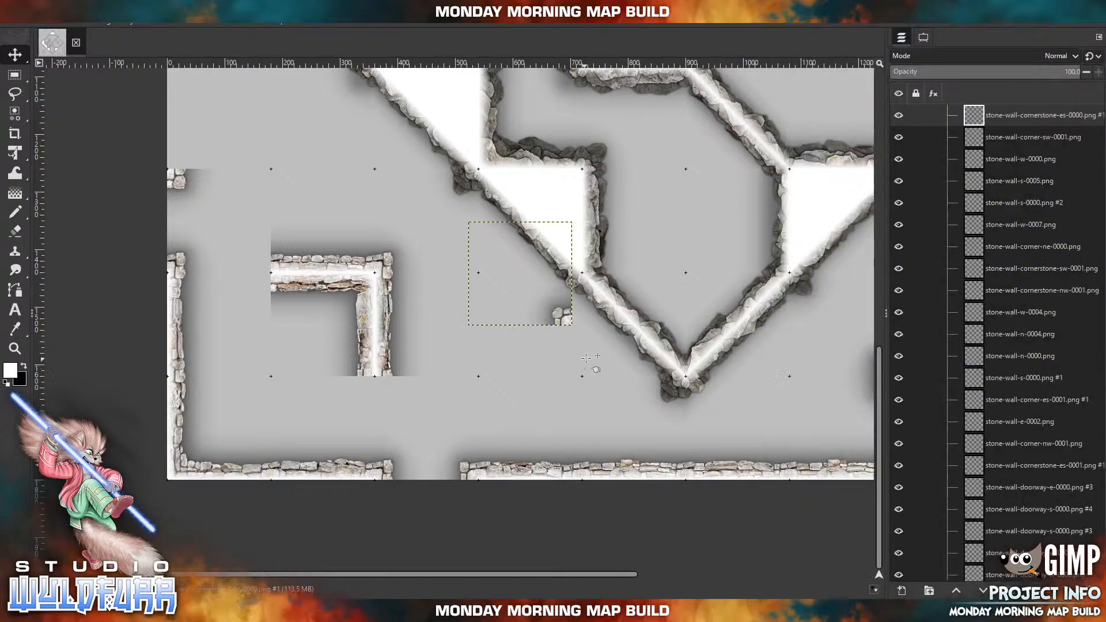
left_click_drag(570, 329, 269, 278)
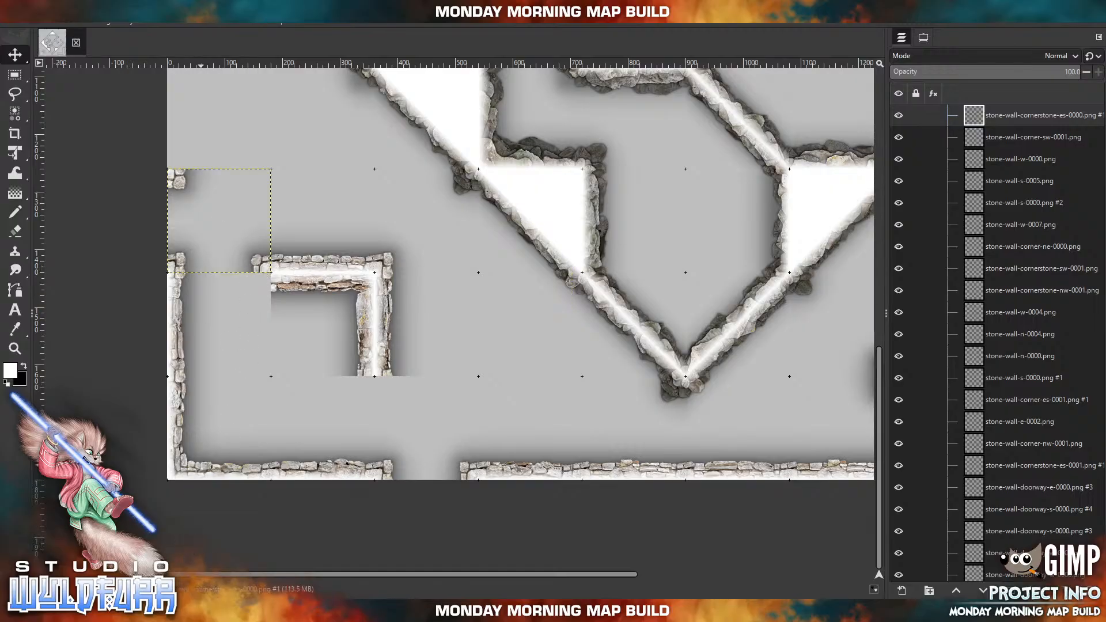
left_click(195, 611)
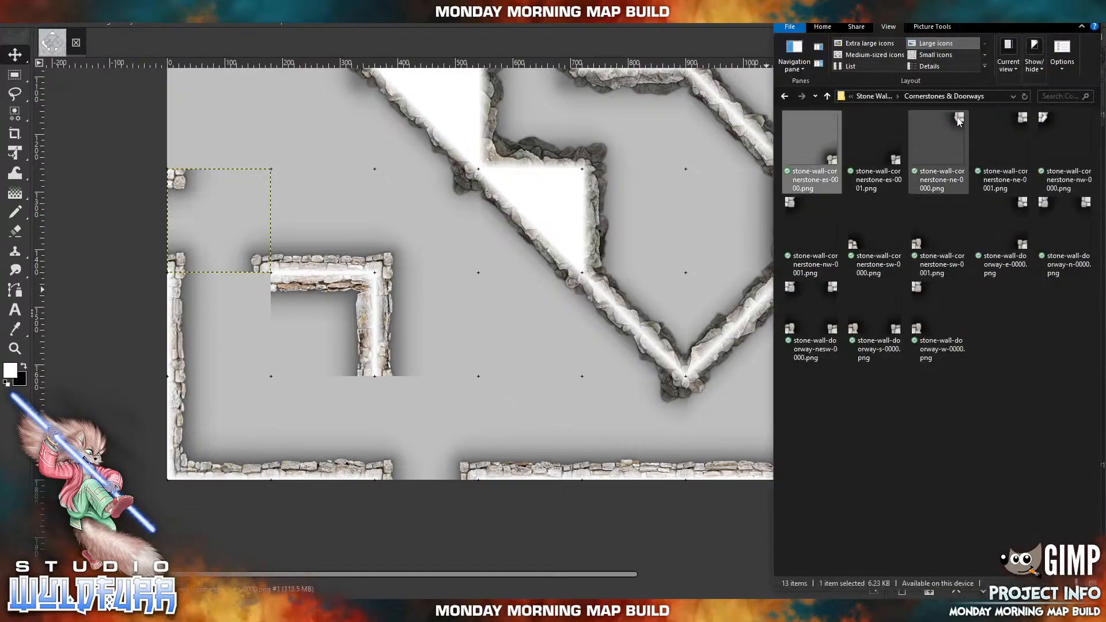
left_click_drag(956, 118, 521, 316)
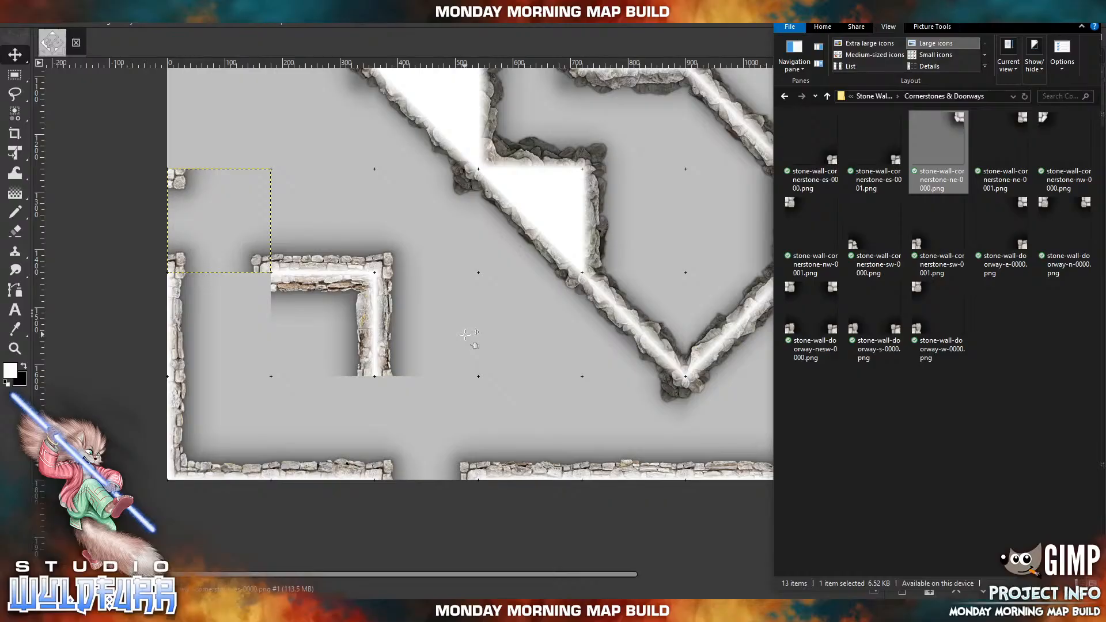
left_click_drag(575, 244, 273, 291)
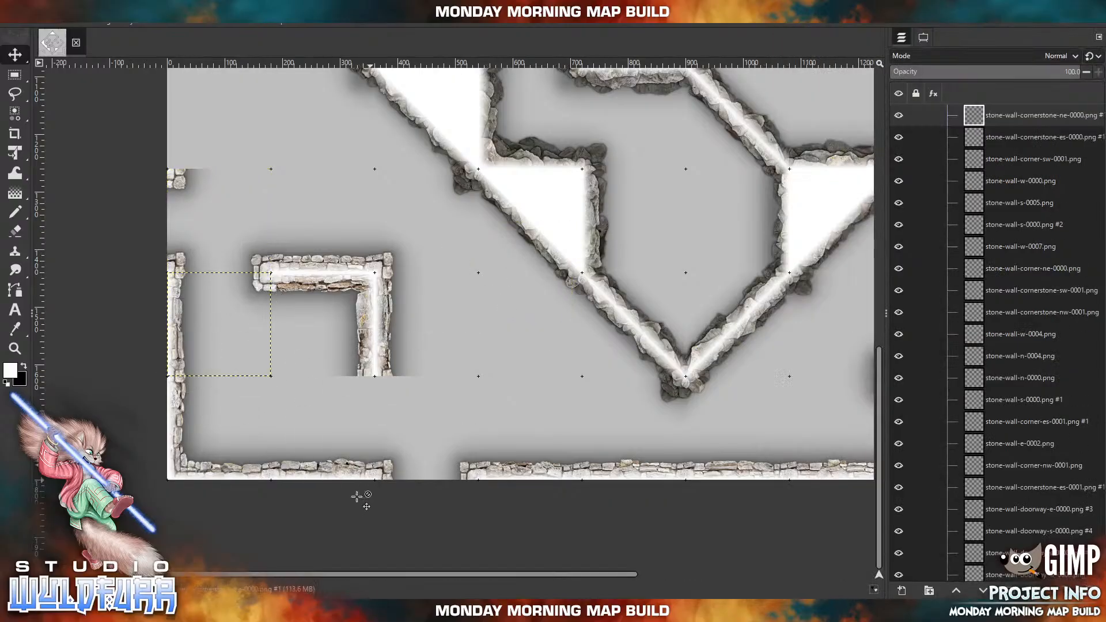
Cap the southern end of the L-shaped wall with stone-wall-cornerstone-nw-0001.png on its eastern side and stone-wall-cornerstone-ne-0001.png on its western side.
key("alt+Tab")
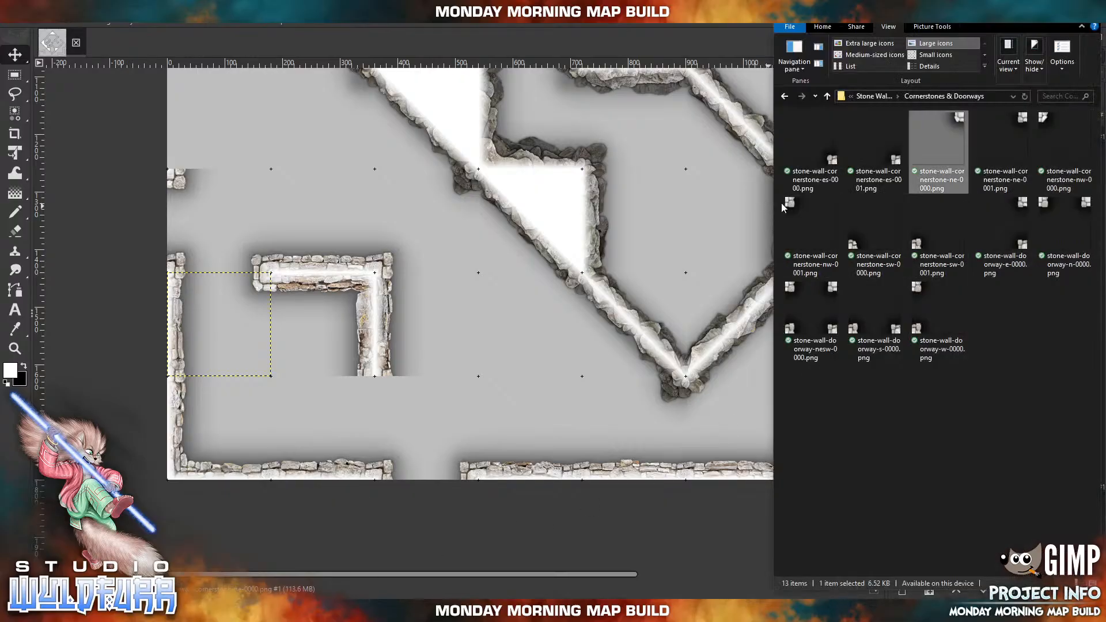
left_click(783, 210)
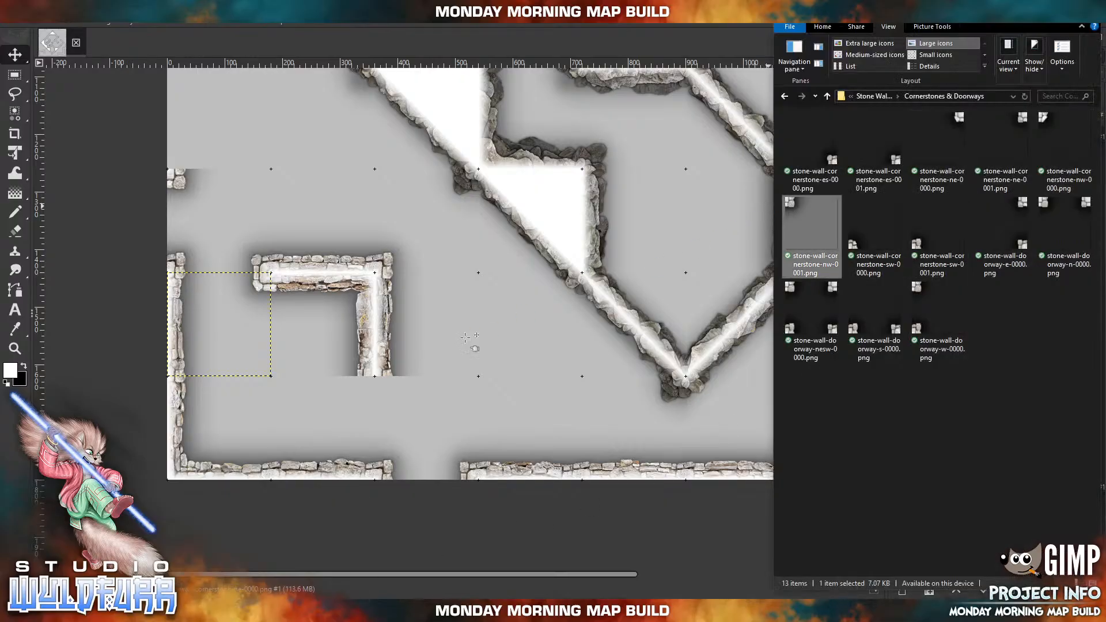
left_click_drag(412, 266, 400, 253)
left_click_drag(486, 250, 386, 392)
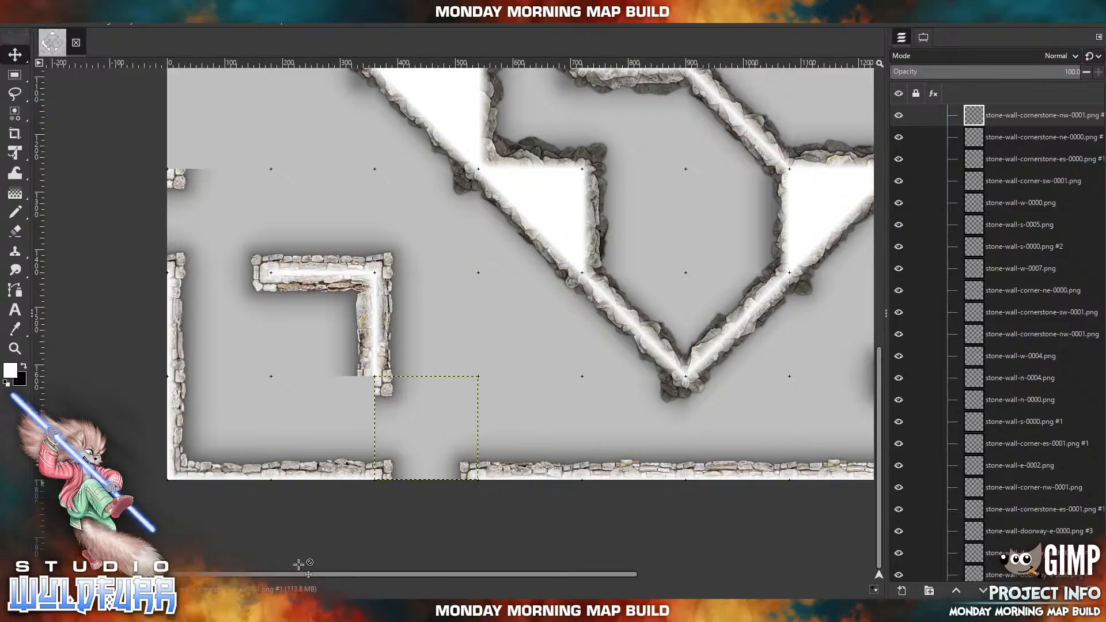
left_click(282, 610)
left_click_drag(1003, 141, 500, 337)
left_click_drag(559, 241, 357, 395)
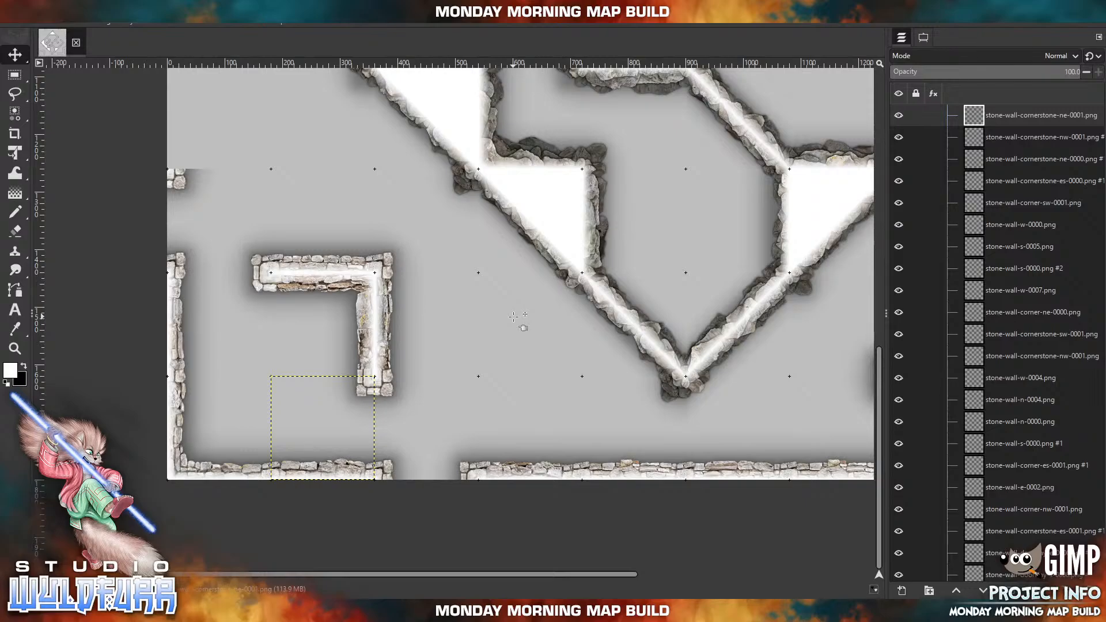
Import stone-wall-w-0007.png from the Stone Wall Overlays folder and place it on the western edge directly above the southern one of its doorways.
scroll(385, 271, "up", 3)
scroll(385, 271, "left", 5)
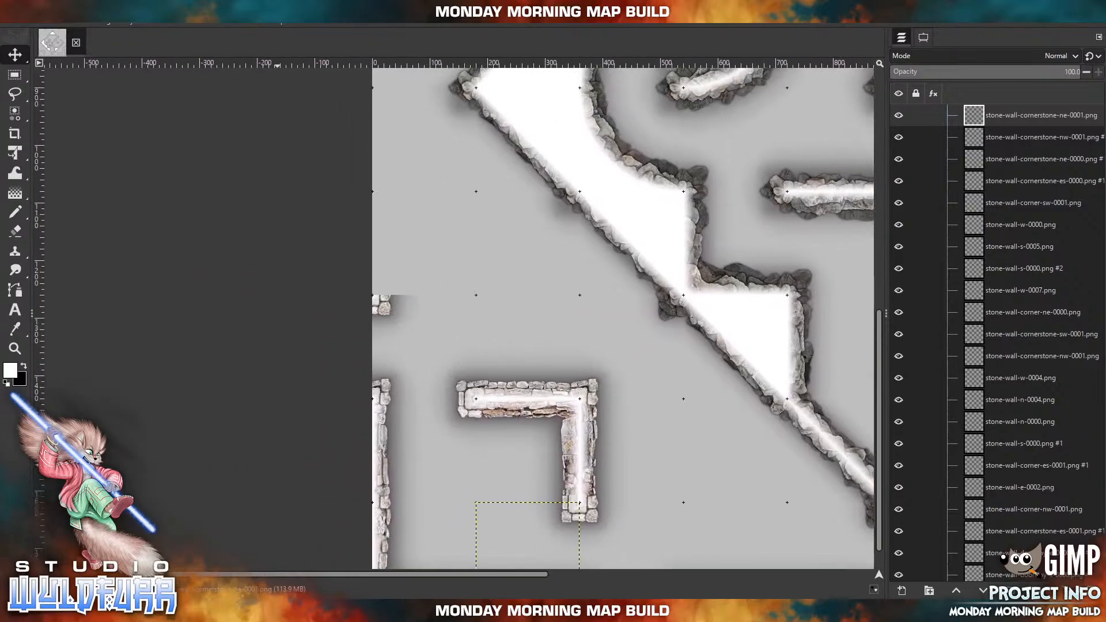
left_click(293, 611)
key("alt+Up")
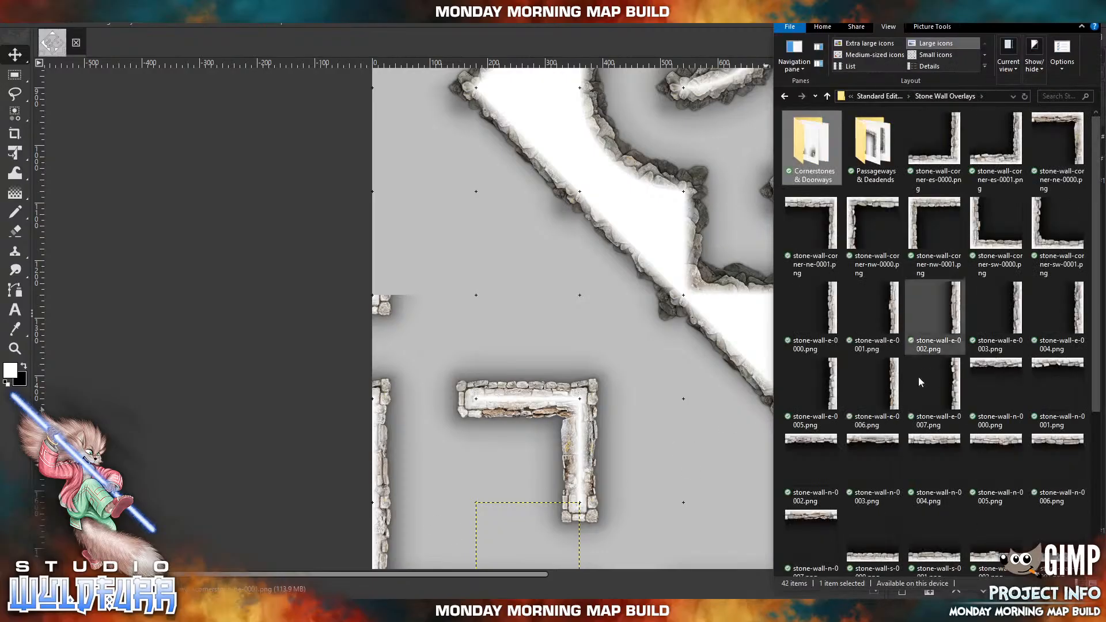
scroll(928, 452, "down", 3)
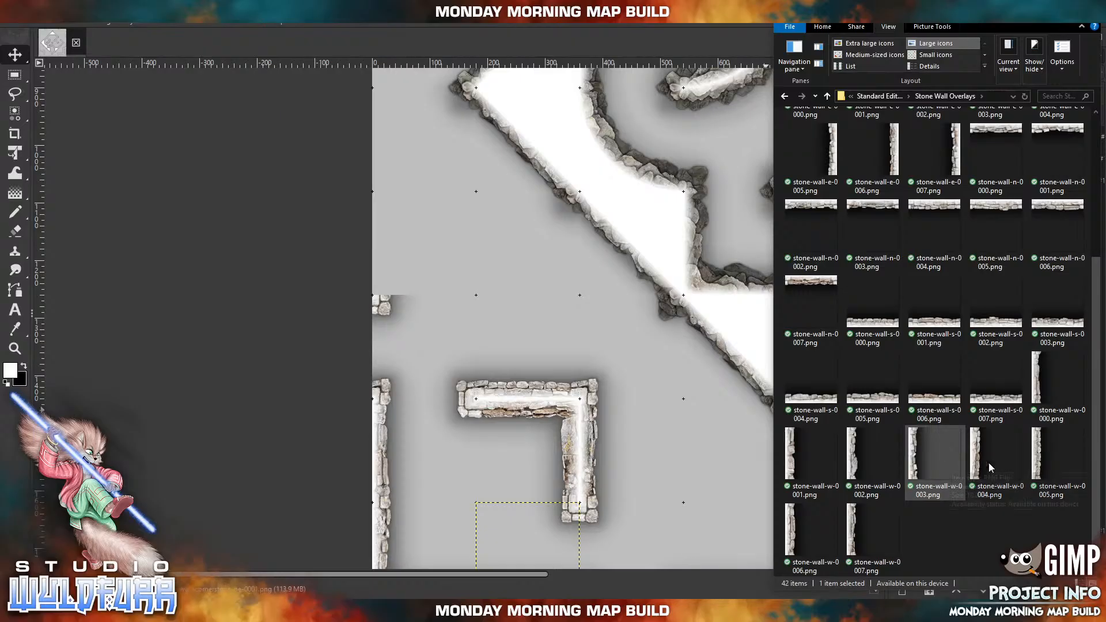
left_click_drag(856, 521, 552, 338)
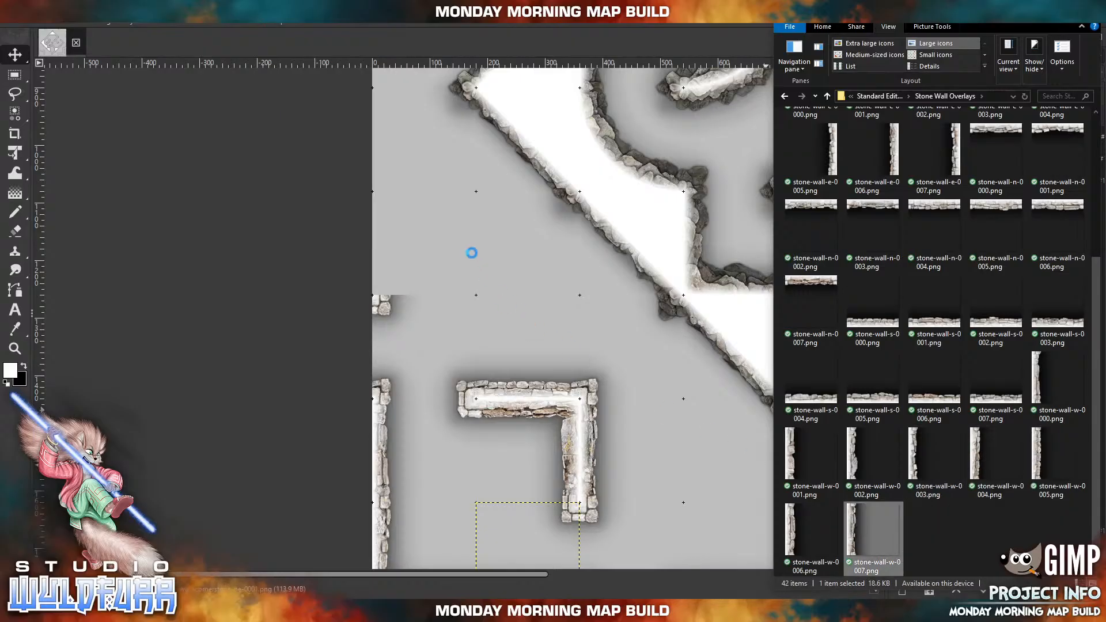
left_click_drag(576, 323, 362, 232)
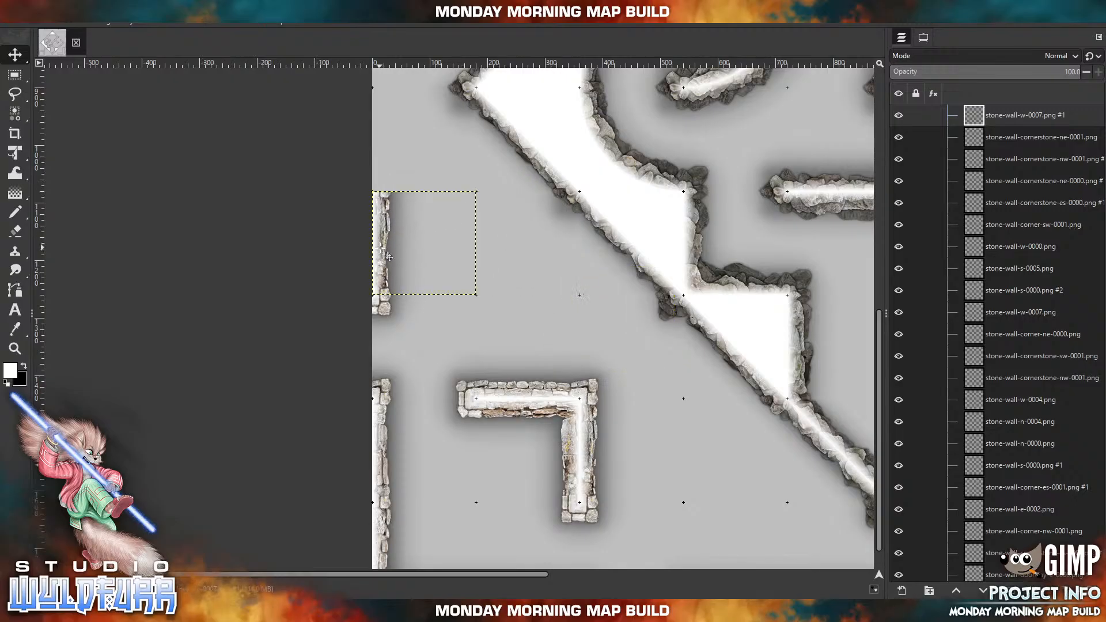
Extend the western edge wall northward with stone-wall-w-0005.png and, above it, another stone-wall-w-0007.png.
key("alt+Tab")
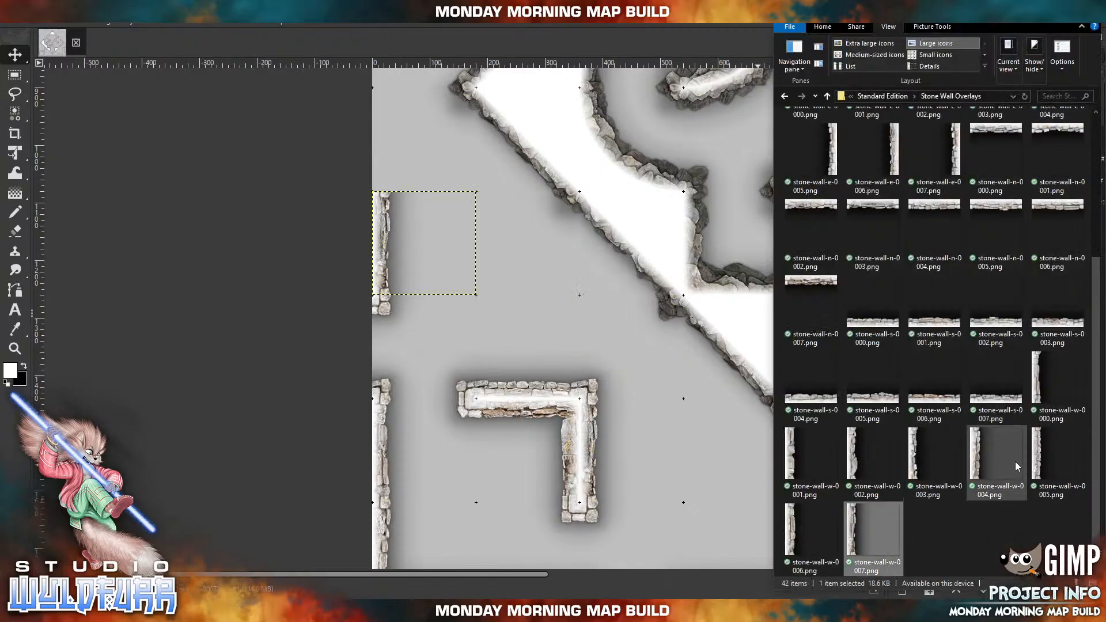
left_click(1035, 467)
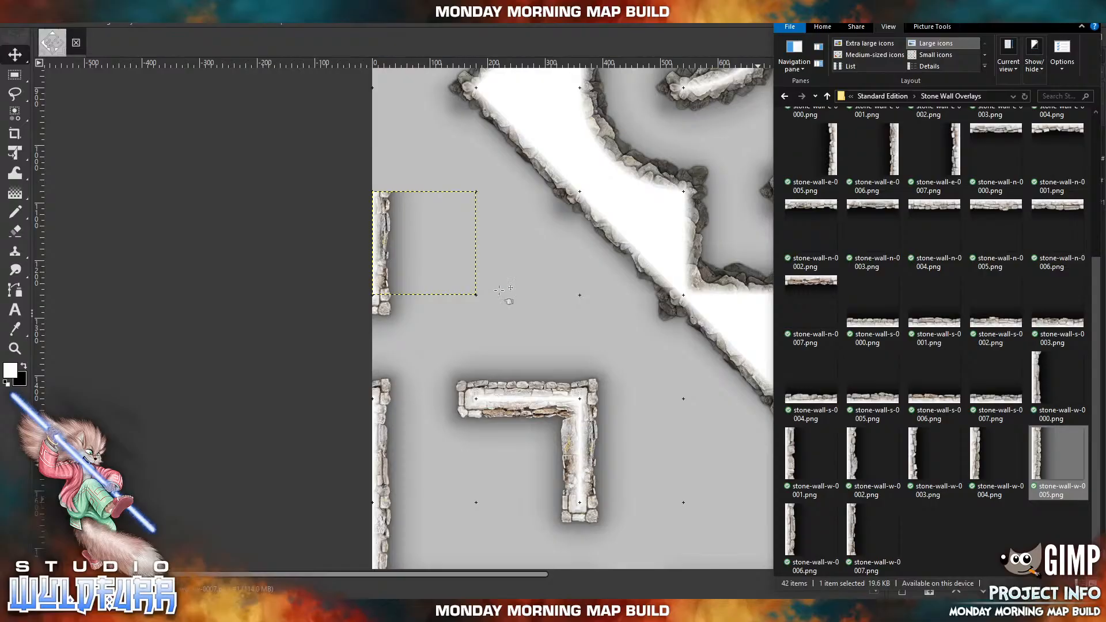
left_click_drag(475, 347, 467, 342)
left_click_drag(590, 338, 400, 158)
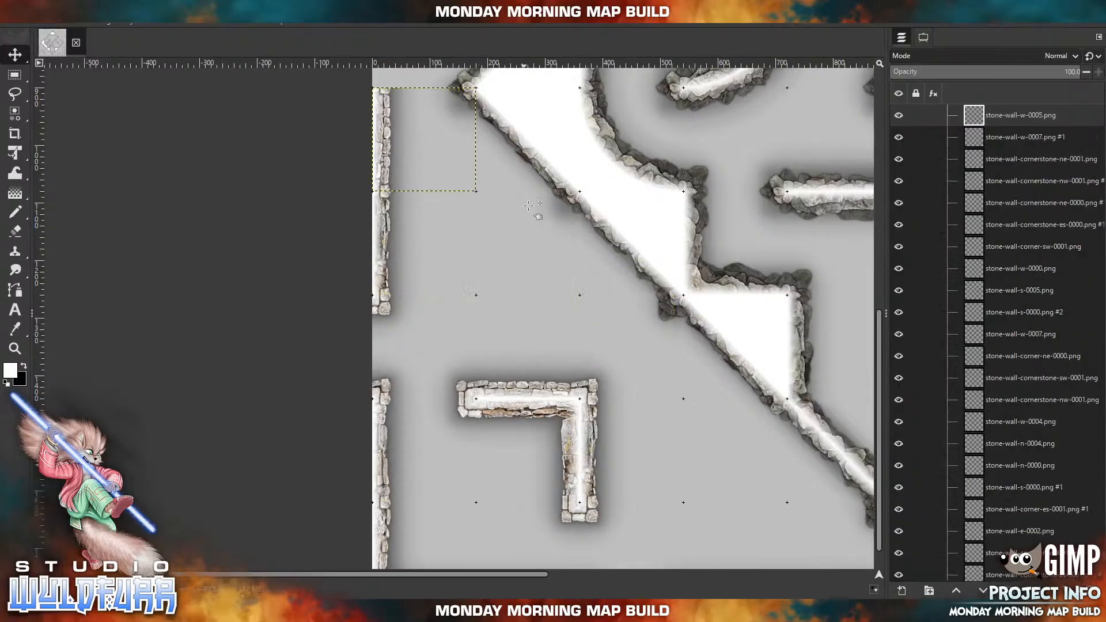
scroll(447, 480, "up", 5)
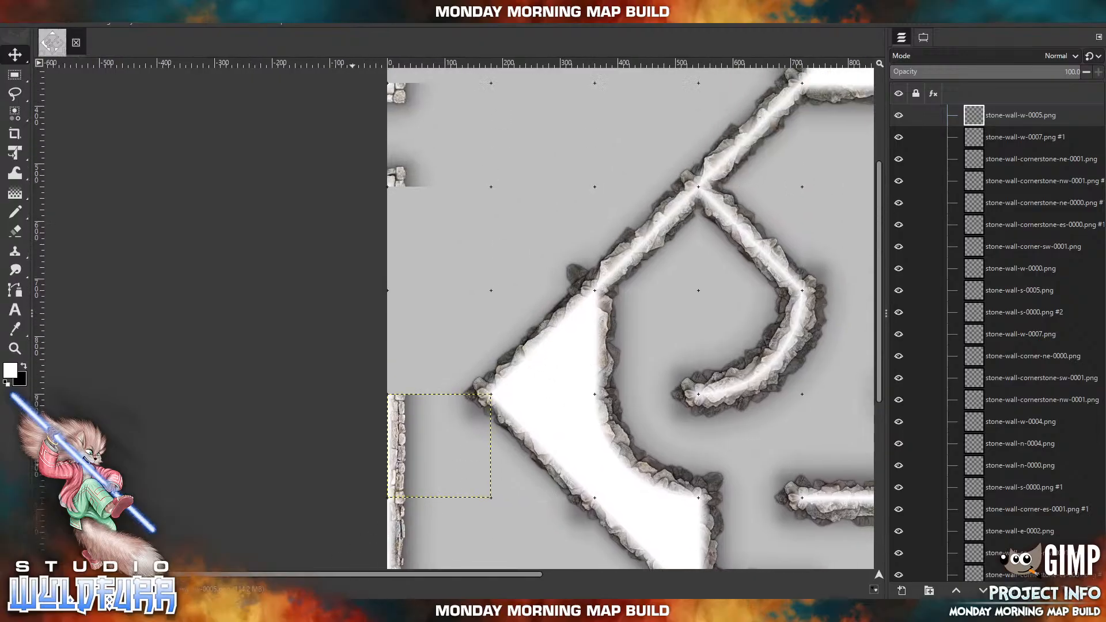
key("alt+Tab")
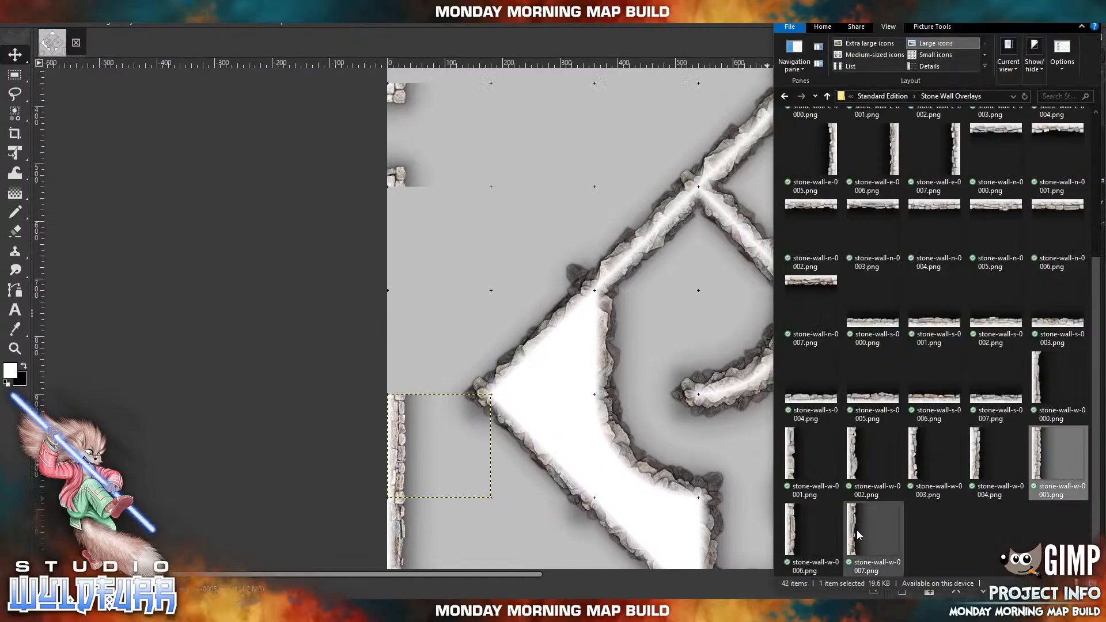
left_click_drag(858, 534, 639, 356)
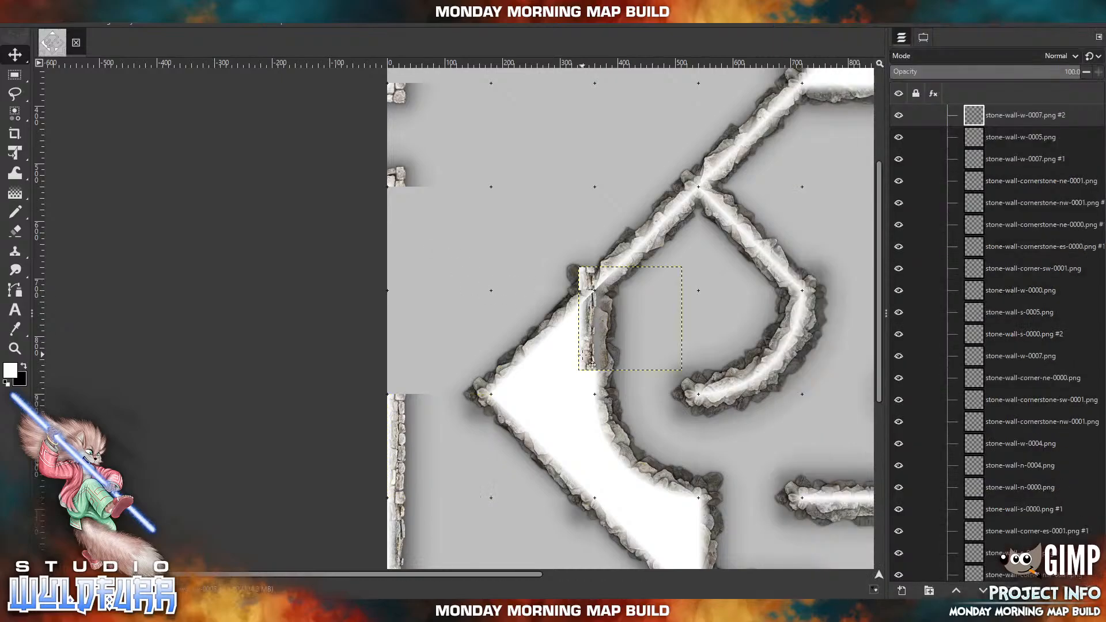
left_click_drag(593, 364, 363, 407)
Import stone-wall-w-0001.png and place it on the western edge directly below the northern doorway, closing the wall between the two doorways.
key("alt+Tab")
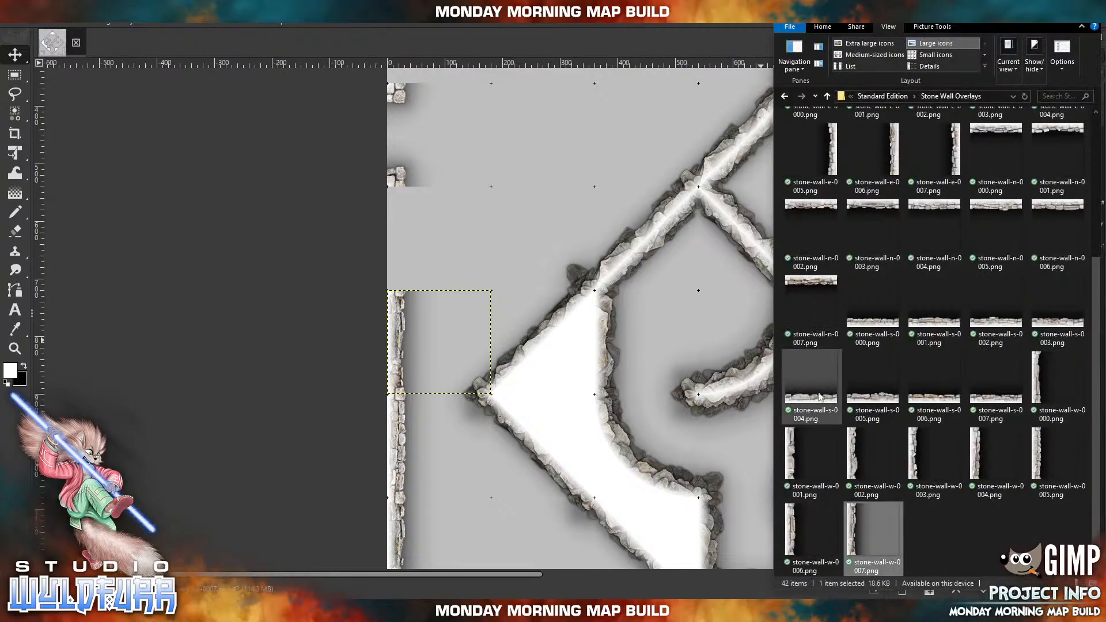
left_click_drag(793, 455, 586, 288)
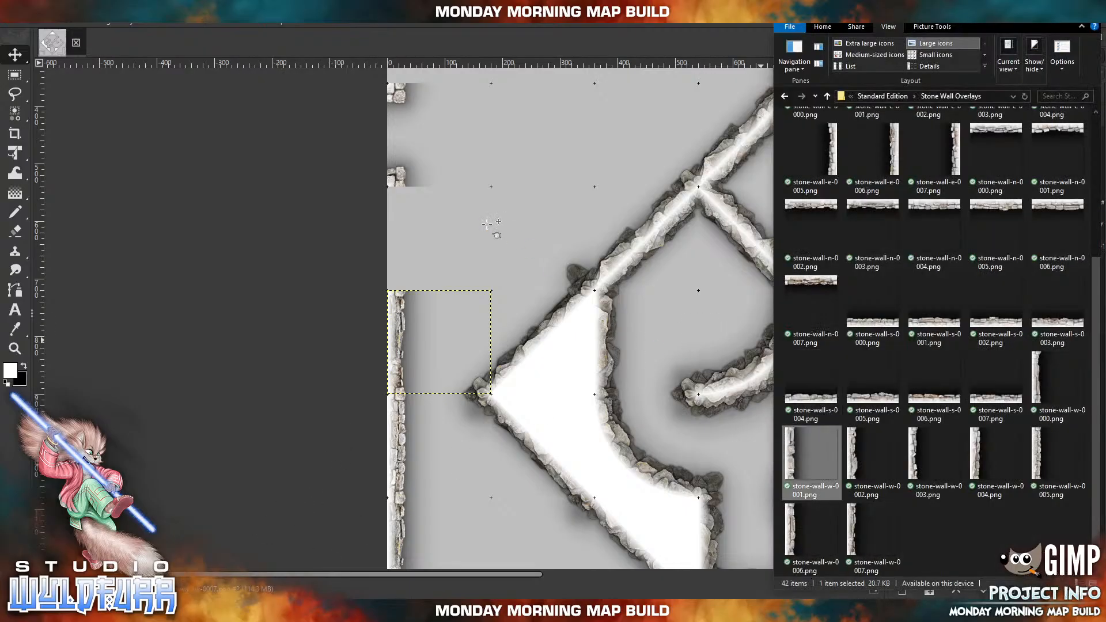
left_click_drag(487, 224, 394, 278)
left_click_drag(543, 202, 524, 409)
left_click_drag(532, 241, 499, 203)
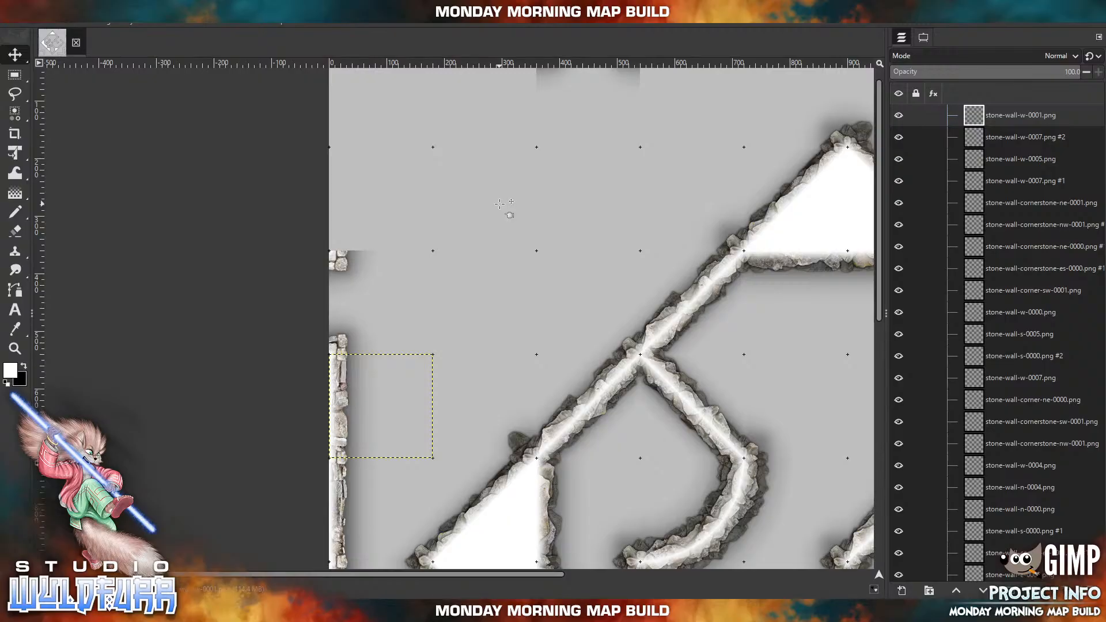
Import stone-wall-e-0007.png and place it in the cell of the northern doorway on the western edge, facing the opening.
left_click(363, 611)
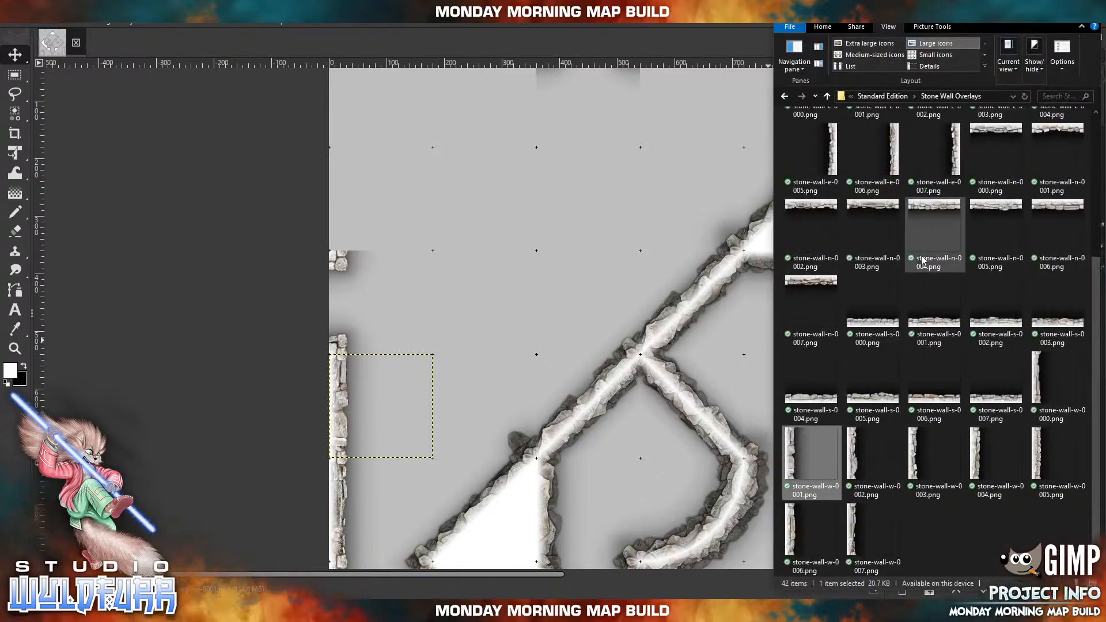
left_click_drag(954, 167, 431, 261)
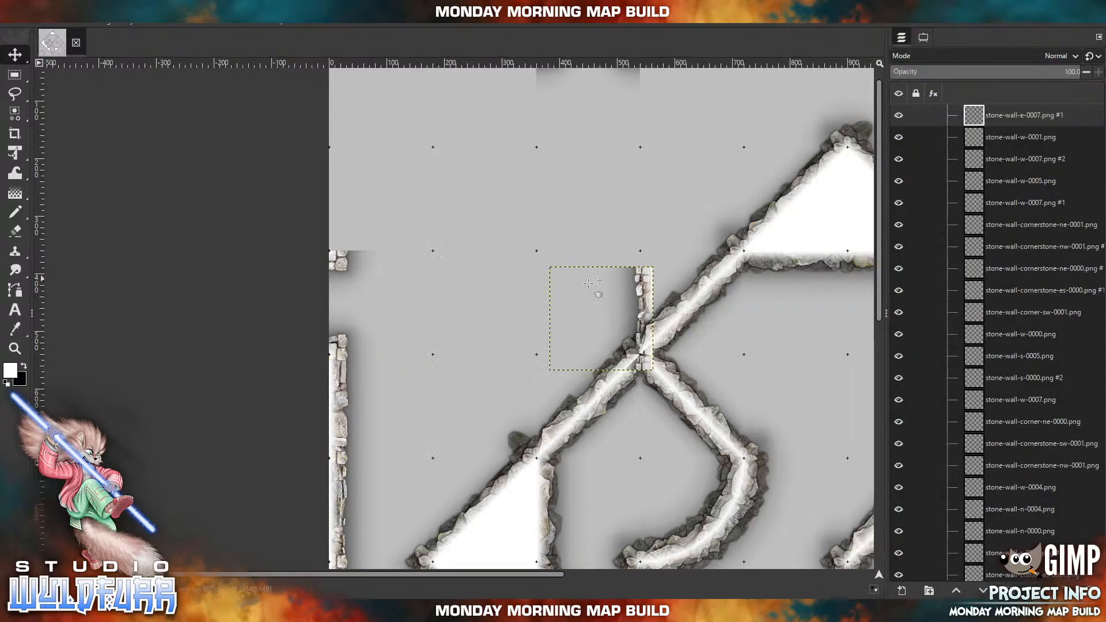
left_click_drag(651, 299, 438, 285)
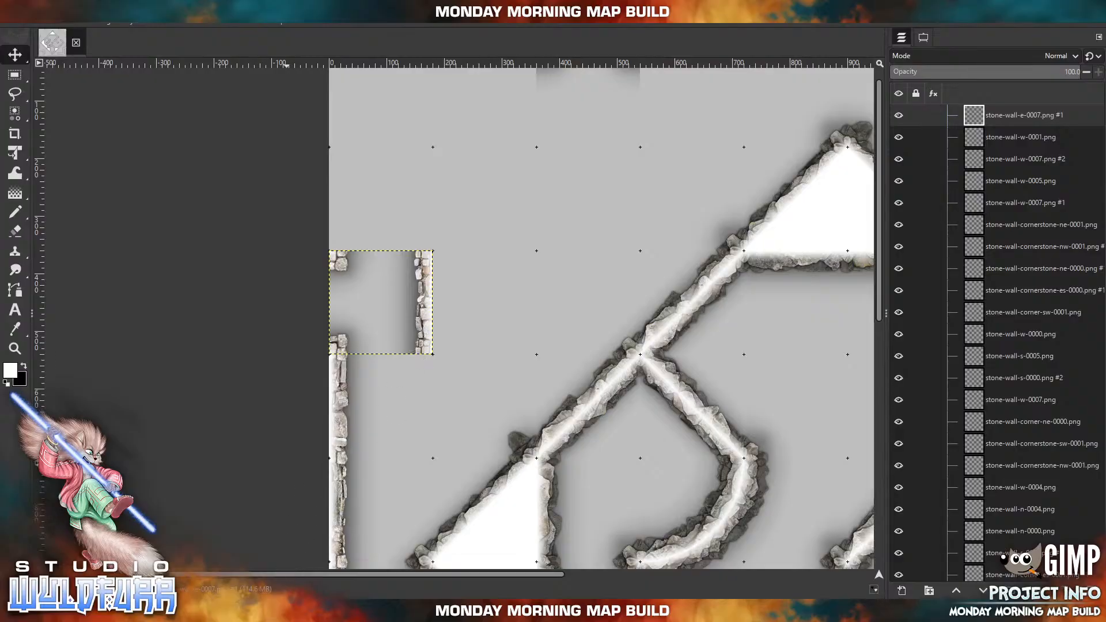
Import stone-wall-corner-nw-0000.png and place it in the map's northwest corner cell.
key("alt+Tab")
left_click_drag(558, 230, 522, 337)
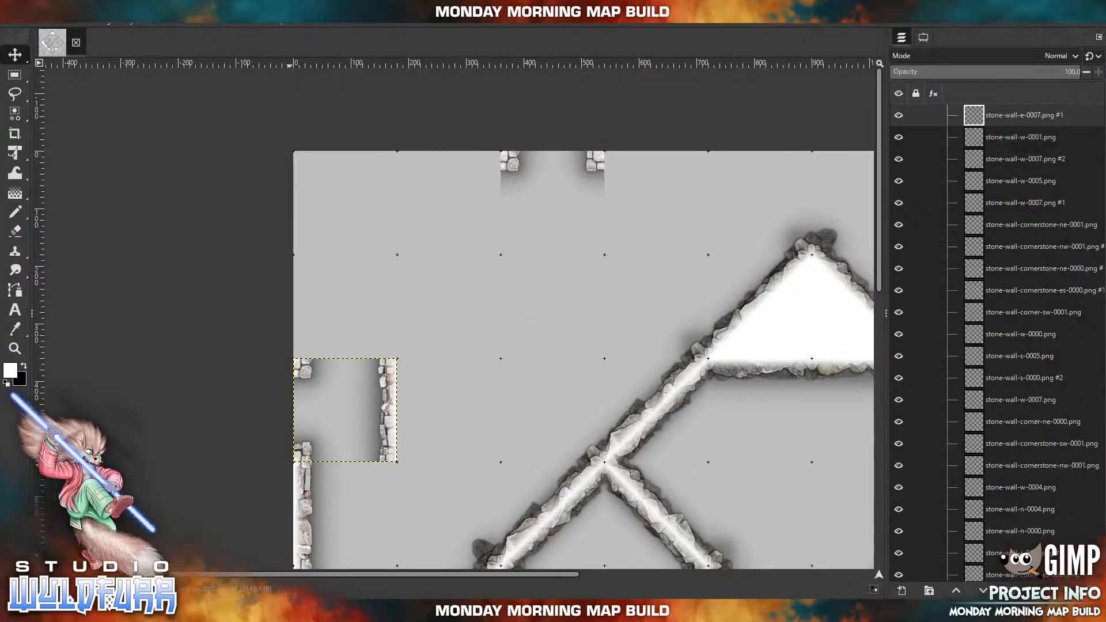
key("alt+Tab")
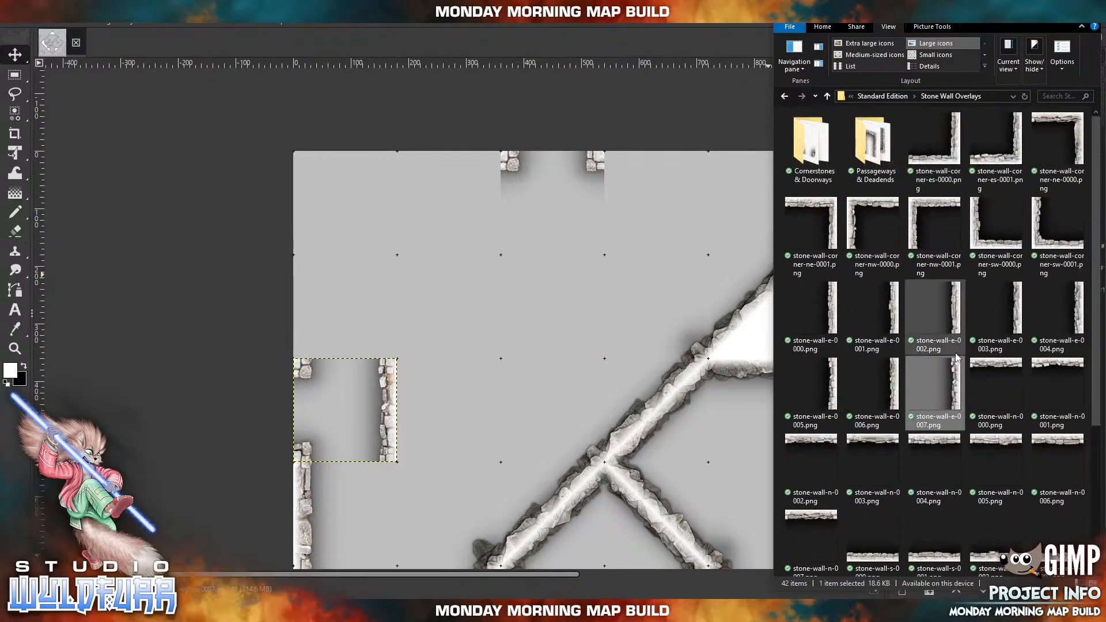
left_click_drag(876, 211, 394, 256)
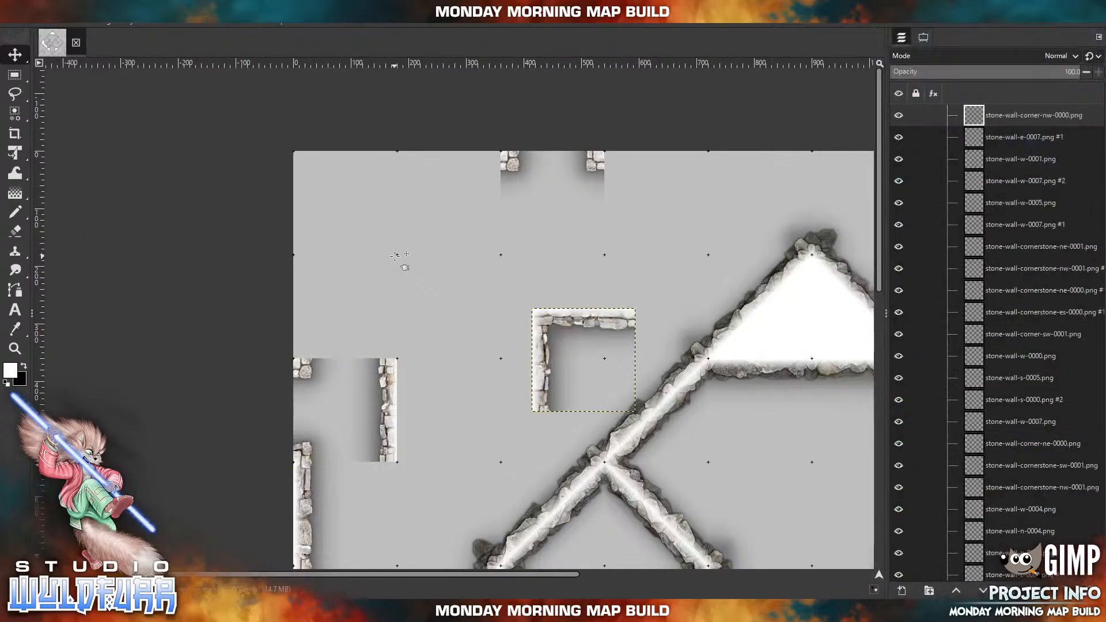
left_click_drag(546, 332, 307, 174)
Import stone-wall-n-0003.png and place it on the northern edge between the northwest corner and the first doorway.
key("alt+Tab")
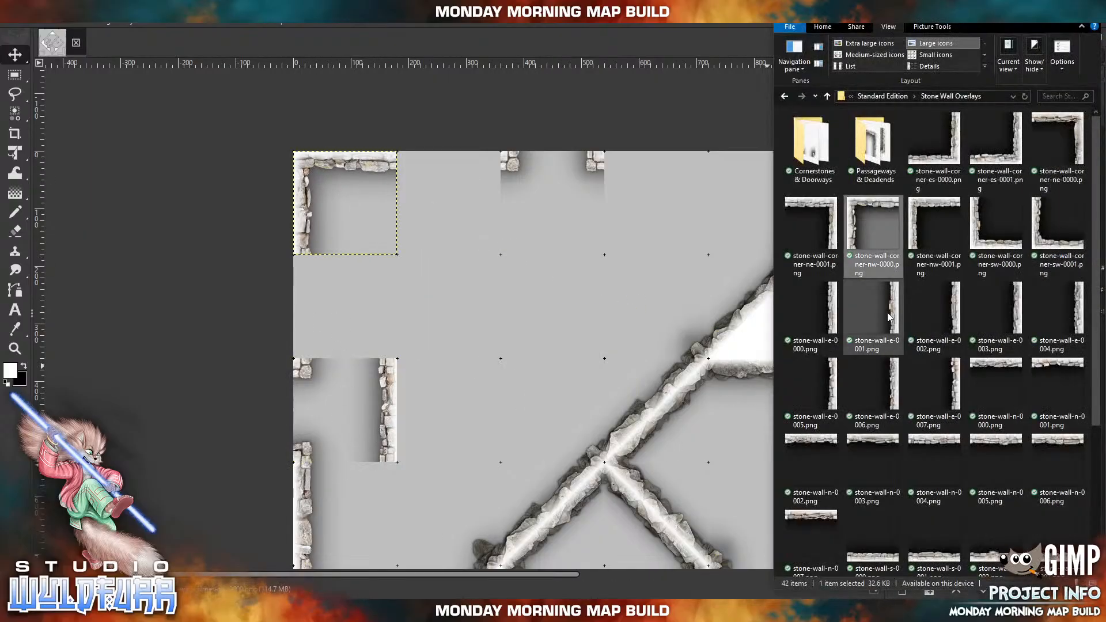
left_click_drag(873, 443, 417, 261)
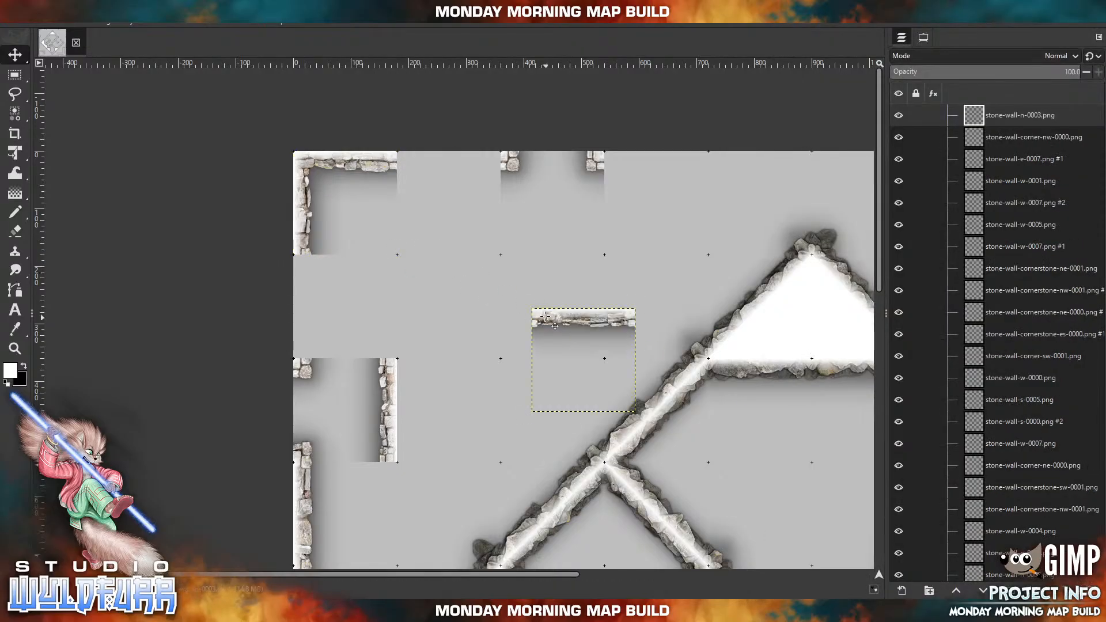
left_click_drag(555, 318, 421, 161)
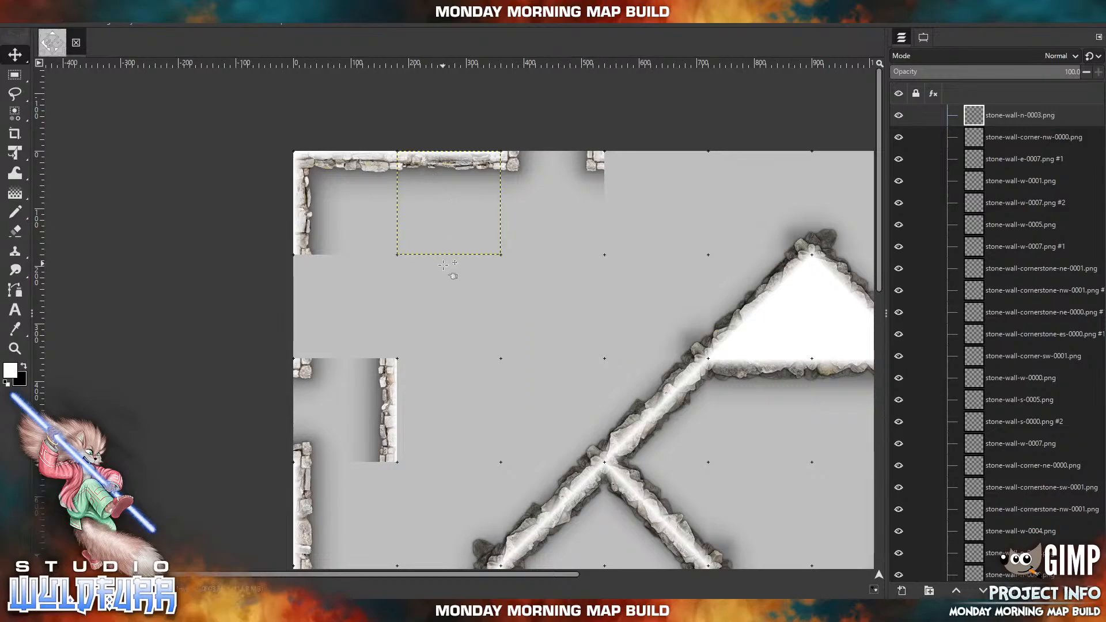
Import stone-wall-w-0004.png and place it on the western edge between the northwest corner and the doorway below it.
left_click(288, 611)
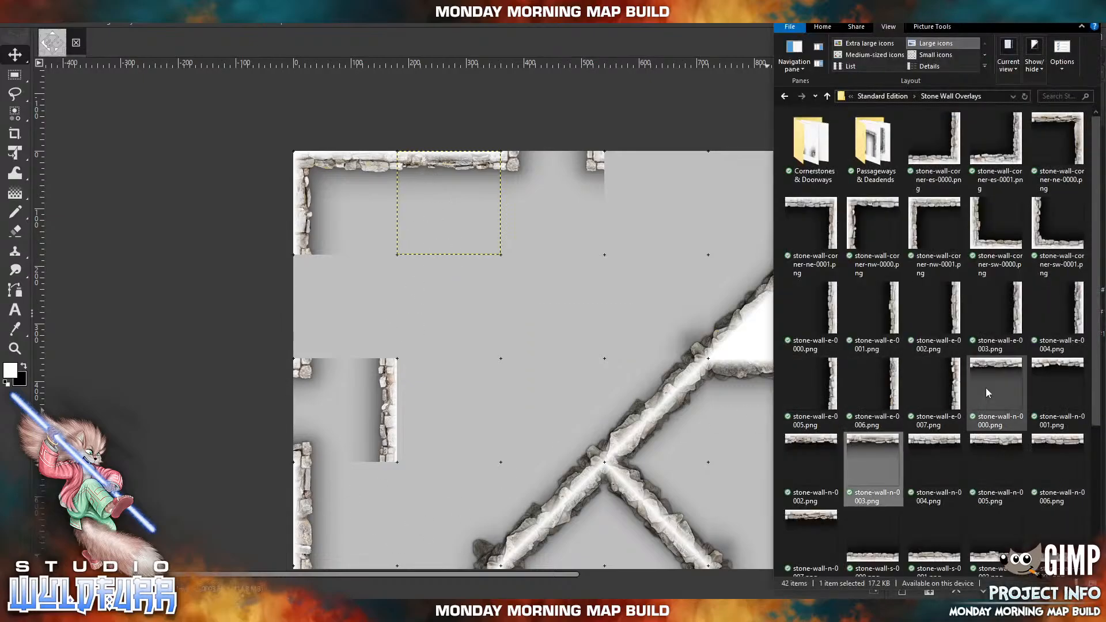
scroll(975, 366, "down", 3)
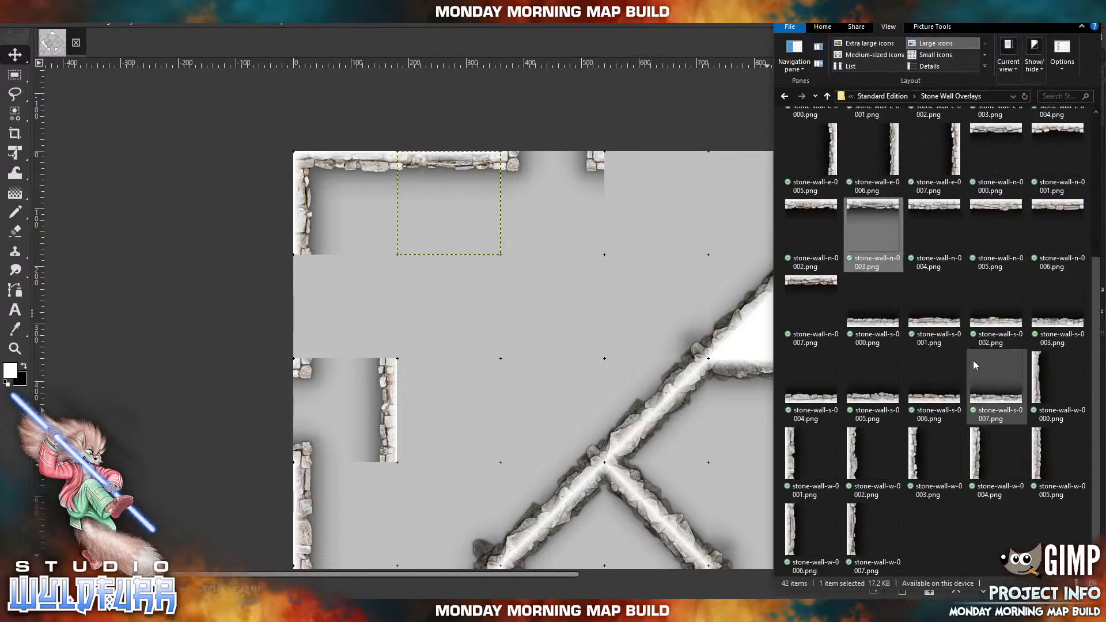
left_click_drag(987, 437, 457, 277)
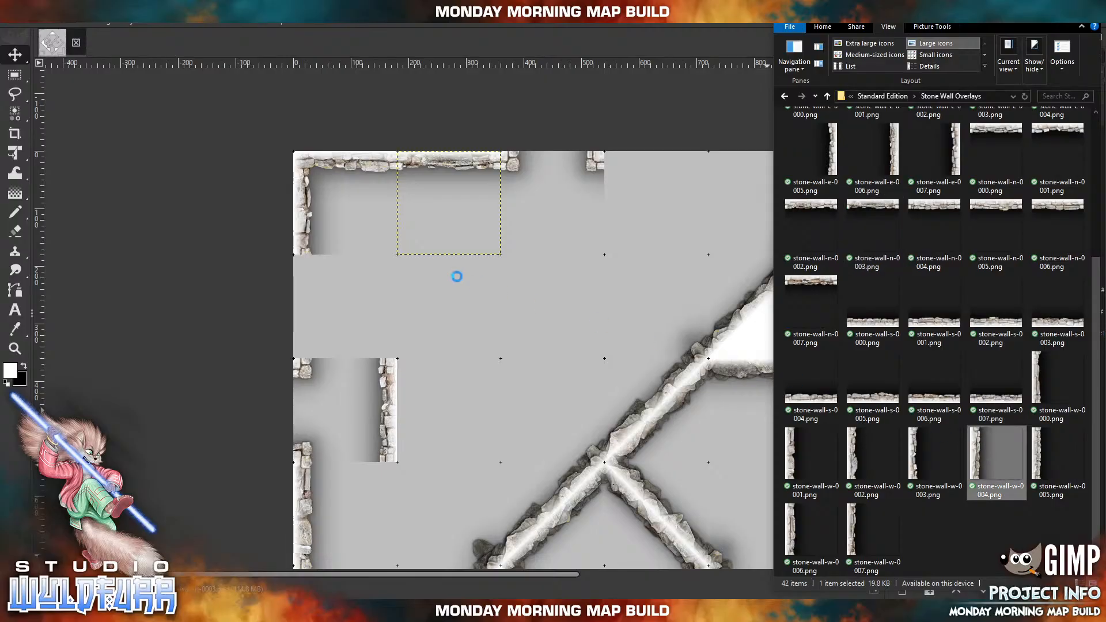
left_click_drag(551, 352, 316, 297)
scroll(559, 276, "down", 1)
scroll(547, 238, "right", 3)
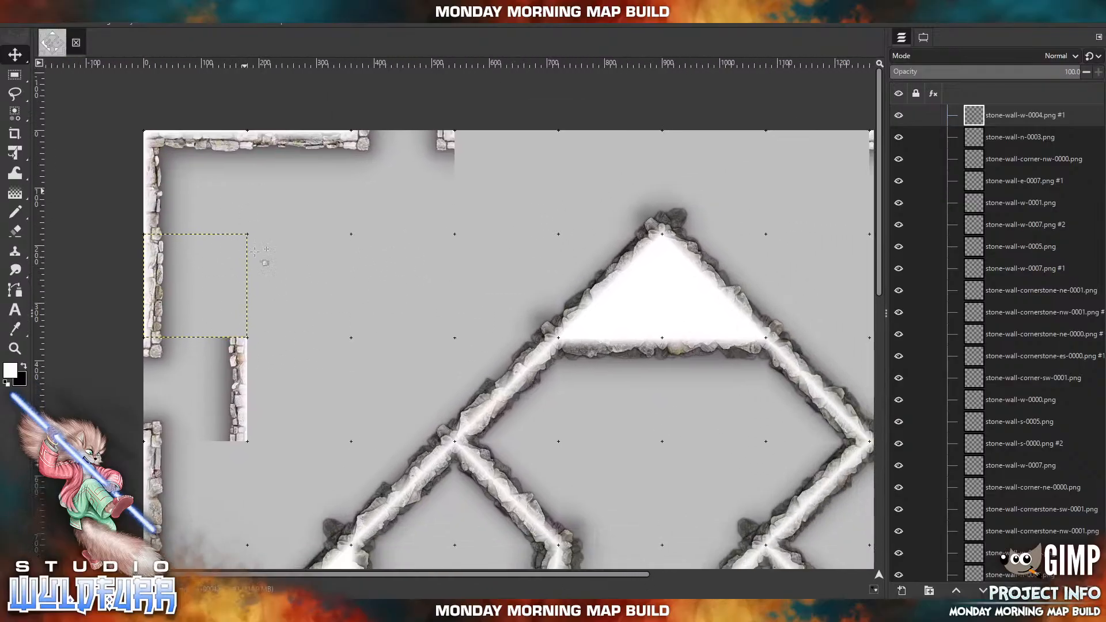
Select the layer of the westernmost doorway on the northern edge and delete it.
left_click(252, 611)
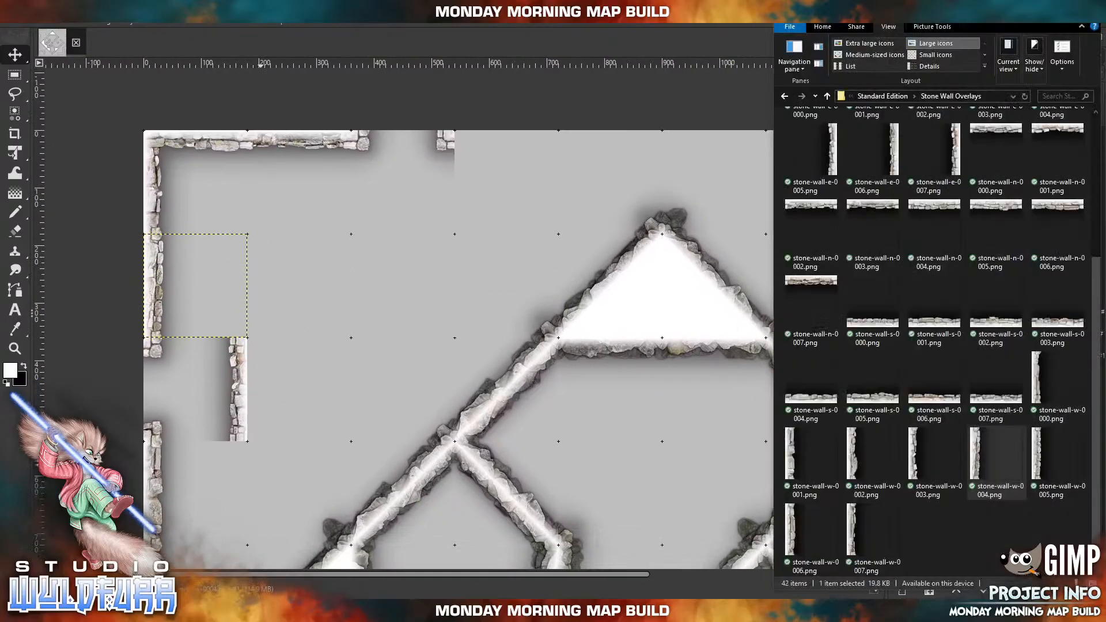
left_click_drag(443, 140, 443, 140)
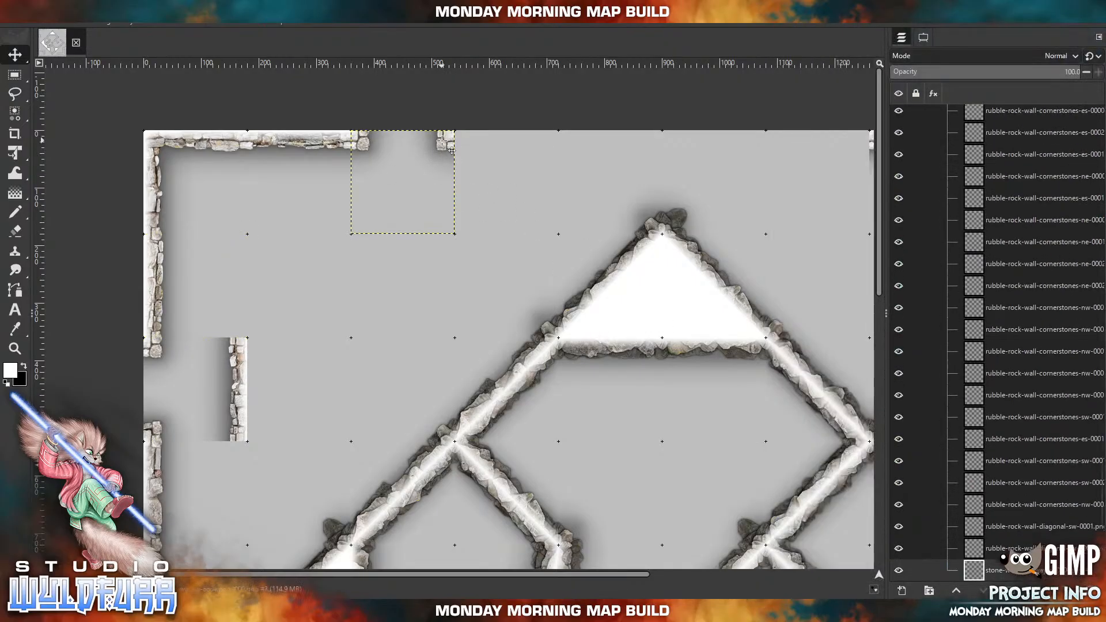
key("ctrl+z")
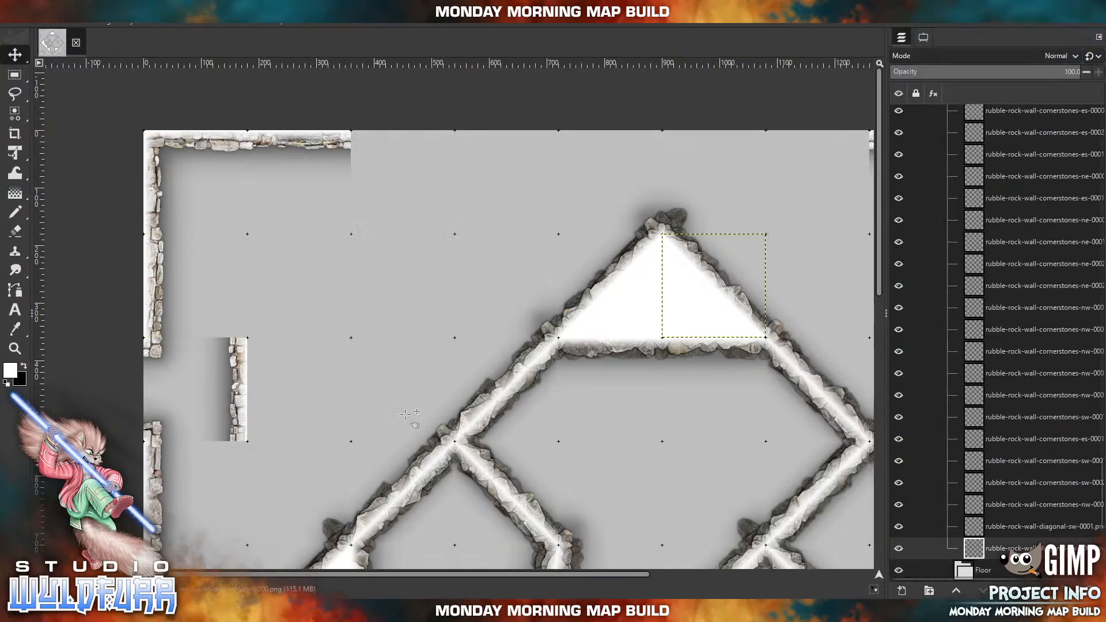
left_click(254, 611)
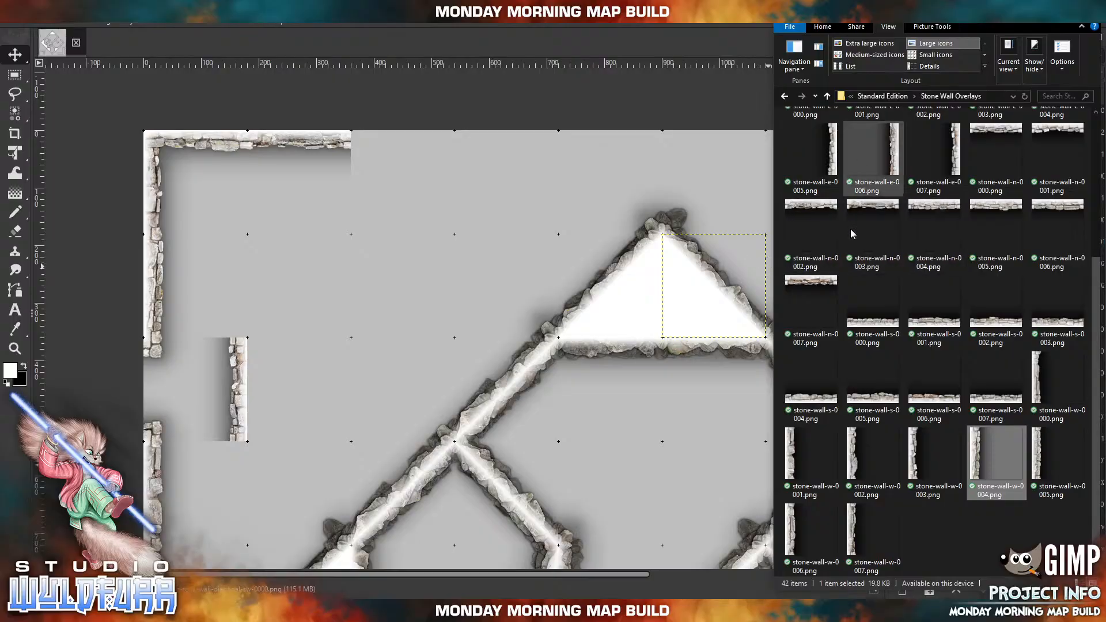
left_click_drag(899, 164, 587, 201)
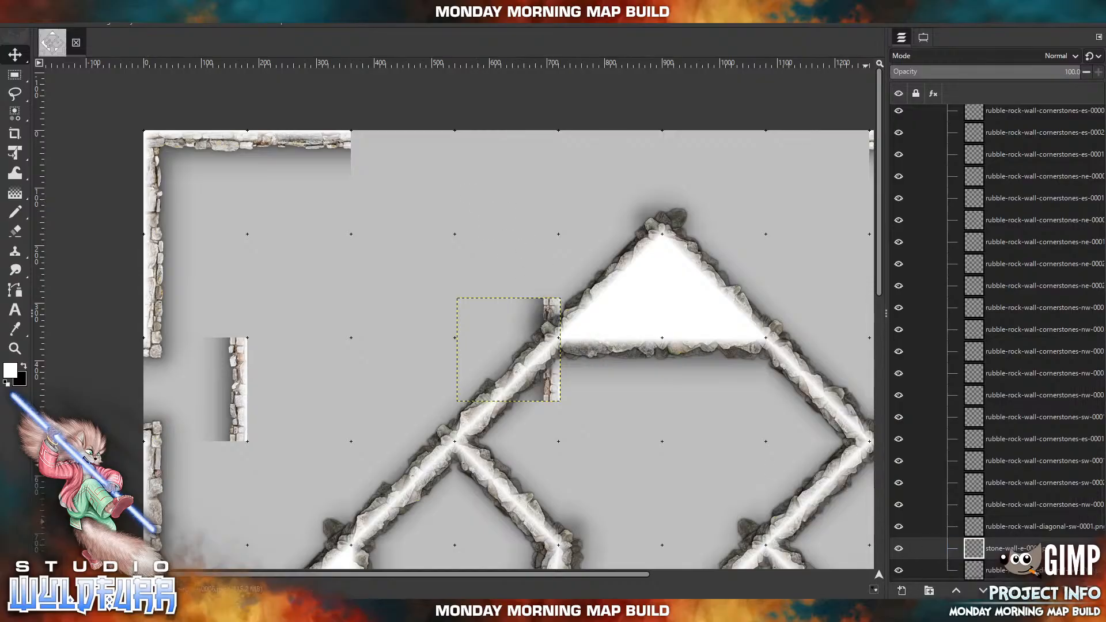
left_click(1092, 590)
Import stone-wall-corner-es-0001.png and place it in the northern edge cell freed by the deleted doorway.
key("alt+Tab")
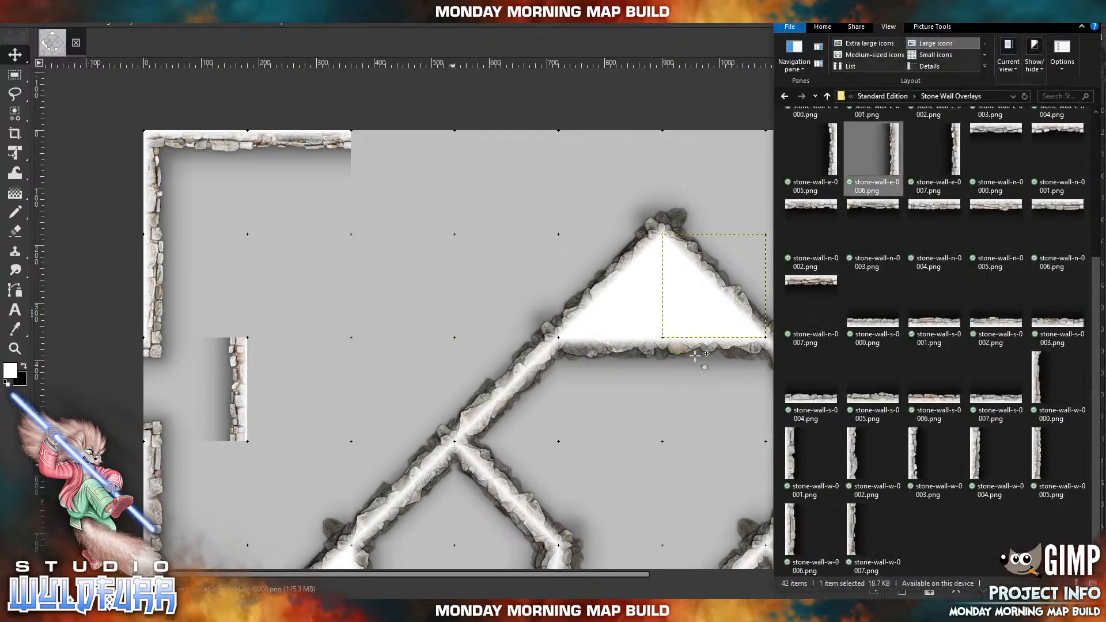
scroll(888, 290, "up", 3)
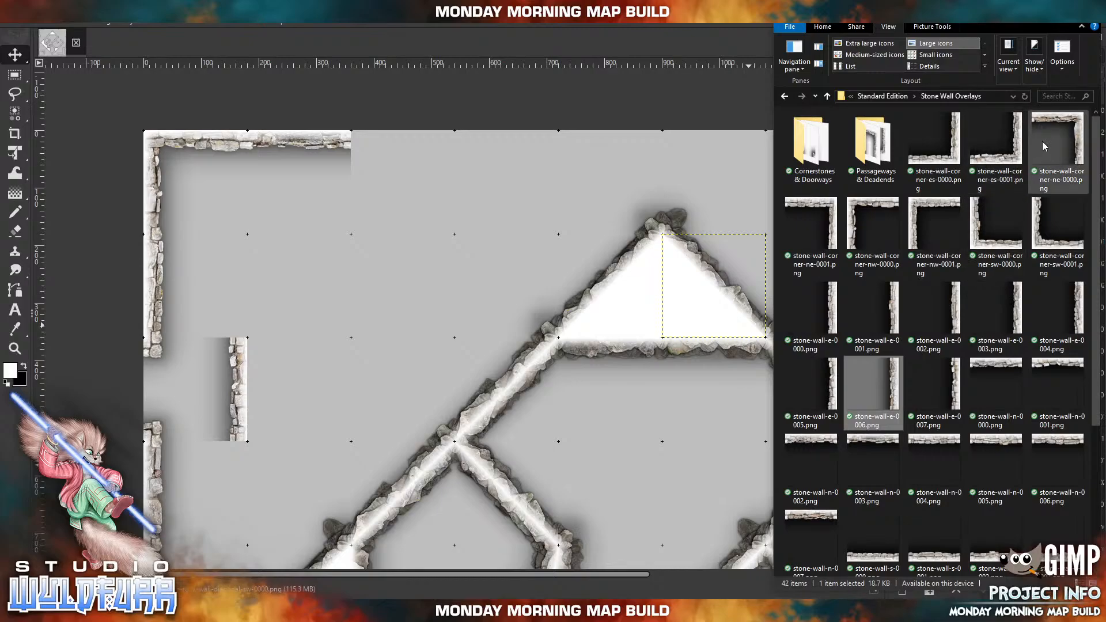
left_click(973, 159)
left_click_drag(416, 211, 425, 222)
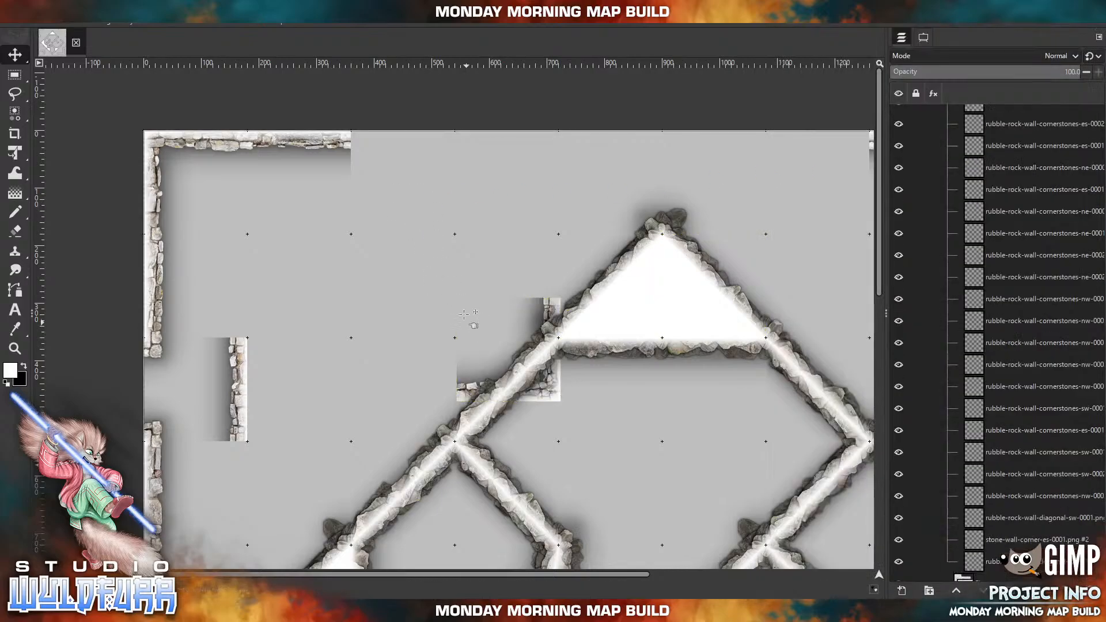
left_click_drag(466, 318, 362, 218)
left_click(29, 17)
left_click(38, 34)
left_click_drag(554, 392, 448, 226)
Cap the eastern end of the northern edge wall with stone-wall-cornerstone-nw-0000.png from the Cornerstones & Doorways folder.
left_click(248, 610)
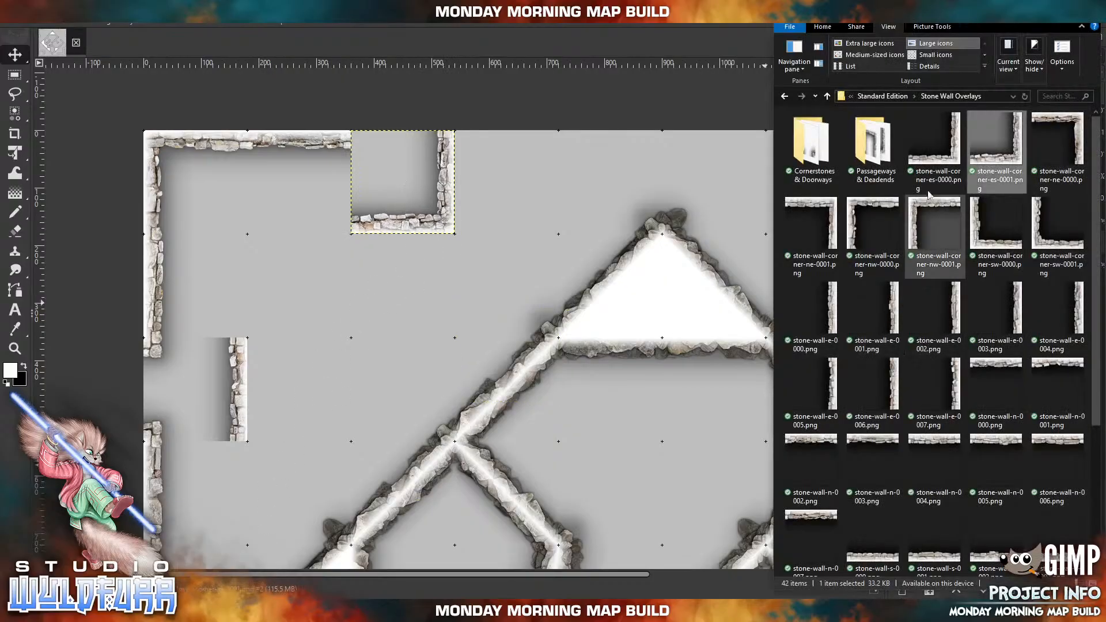
double_click(793, 148)
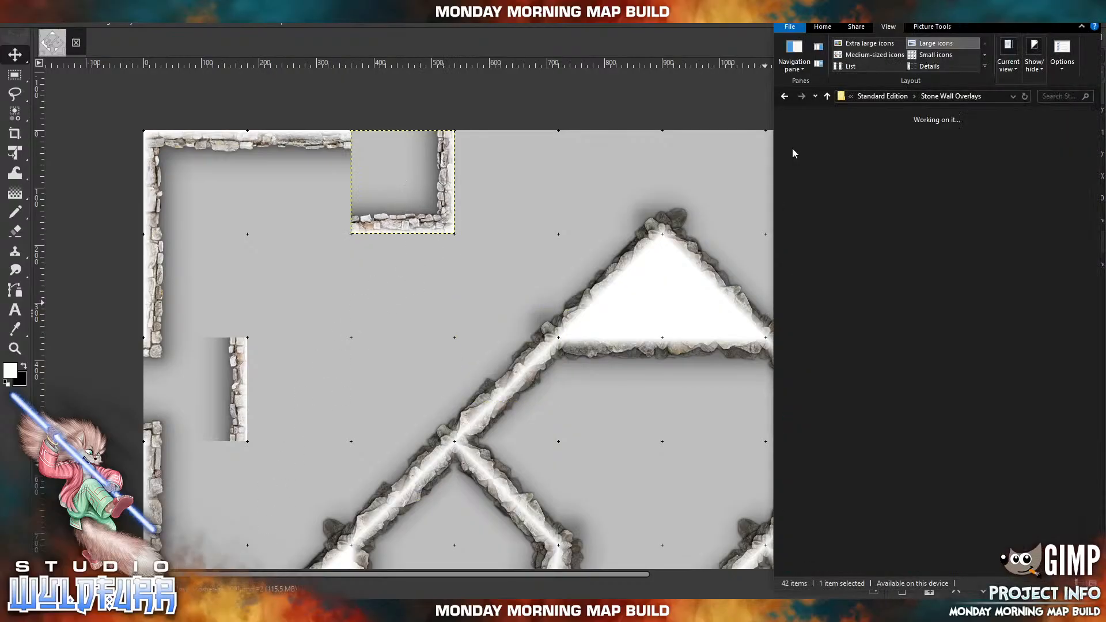
left_click_drag(1066, 144, 615, 144)
left_click_drag(458, 166, 456, 198)
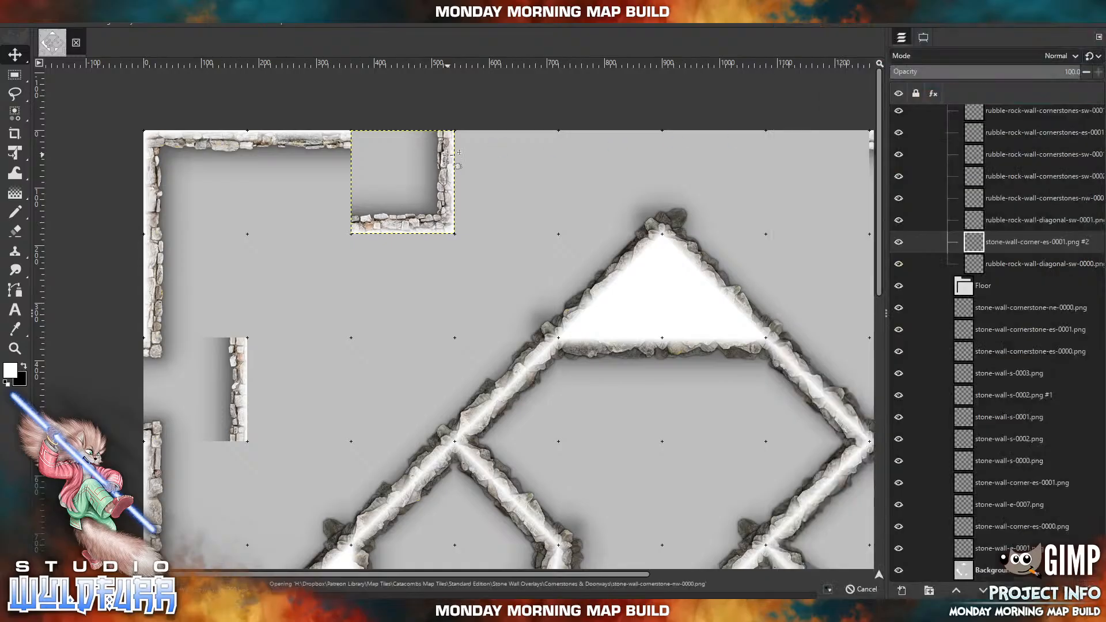
left_click_drag(383, 188, 344, 124)
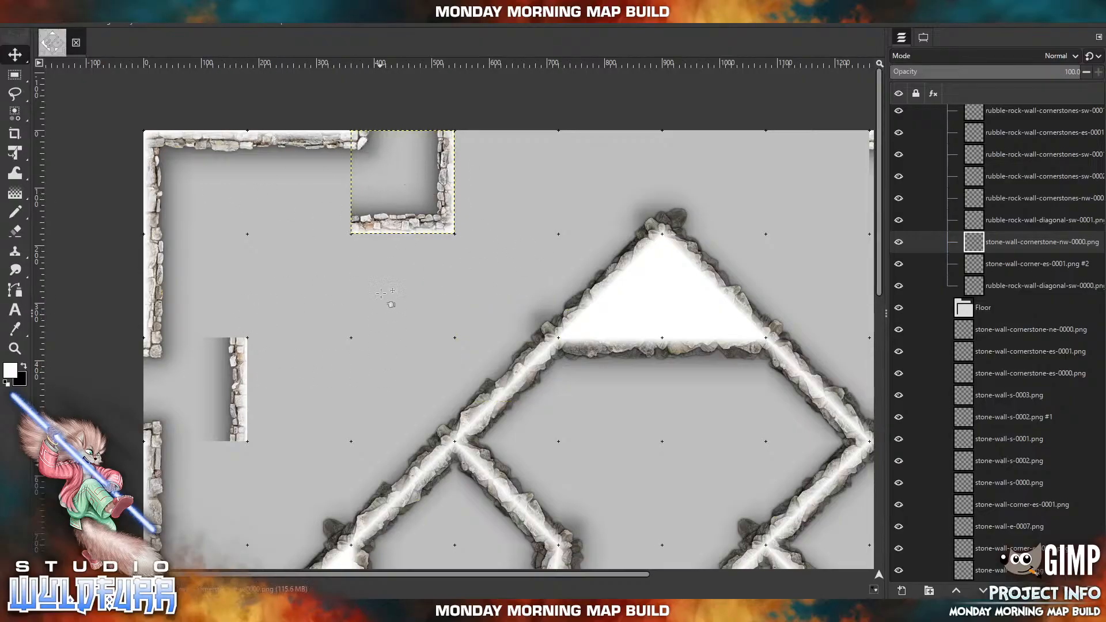
Cap the corner wall's western end with stone-wall-cornerstone-es-0001.png and the short eastern passage wall's northern end with stone-wall-cornerstone-es-0000.png.
left_click(274, 610)
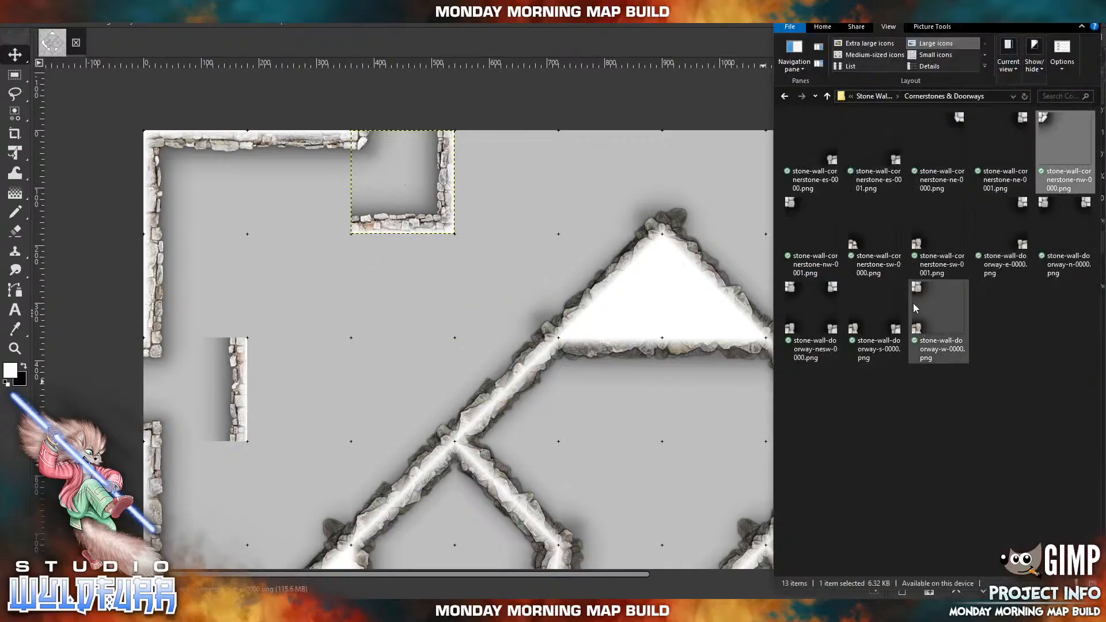
left_click_drag(901, 162, 328, 195)
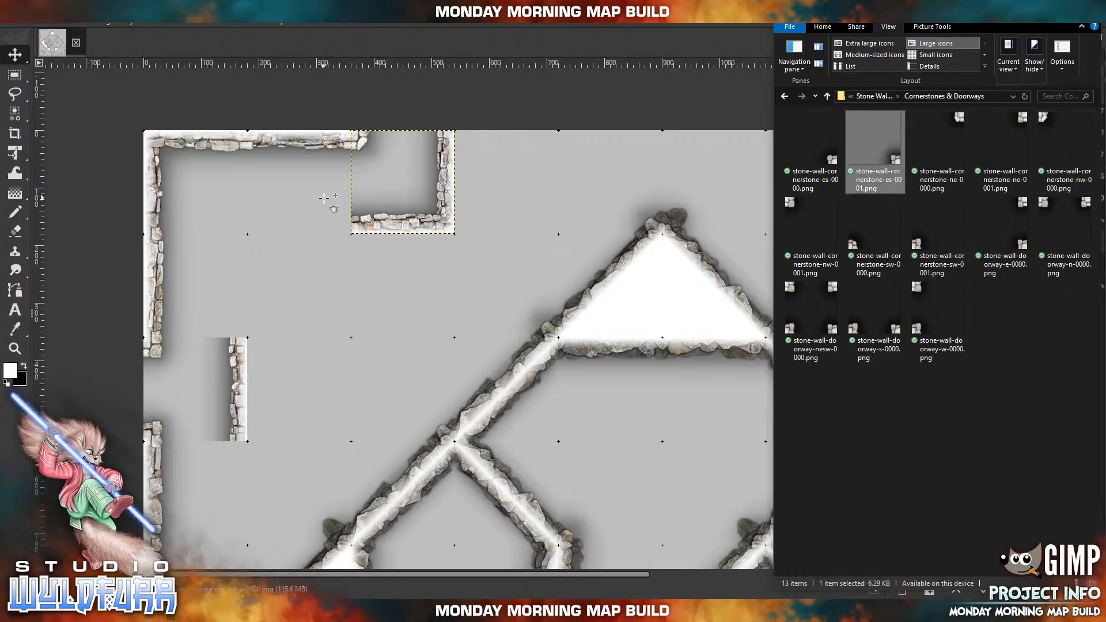
left_click_drag(558, 405, 353, 238)
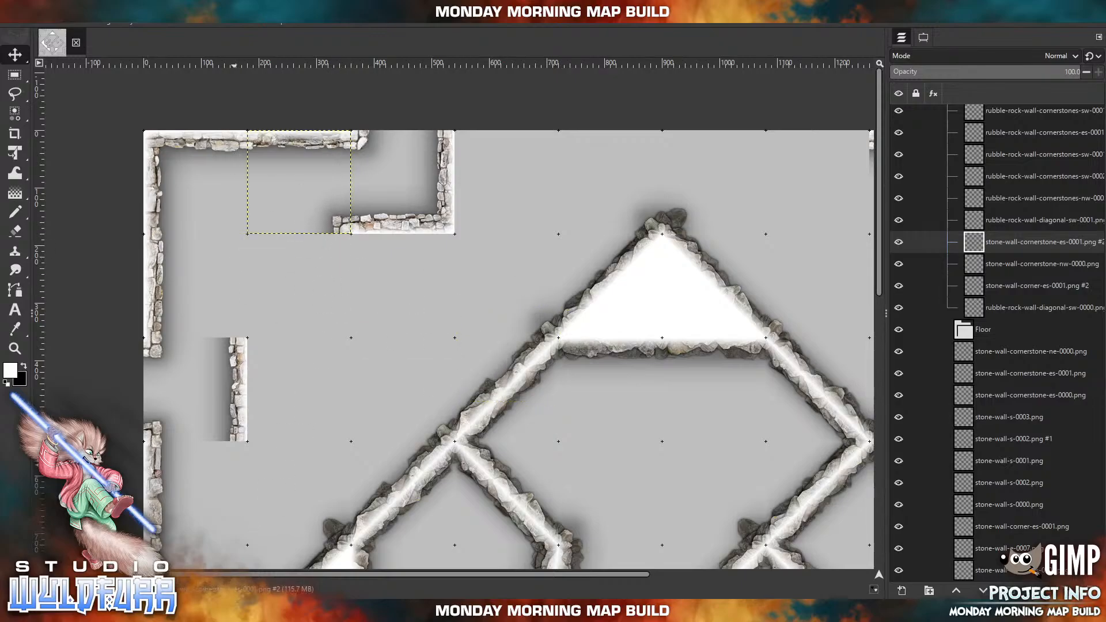
key("alt+Tab")
left_click(832, 167)
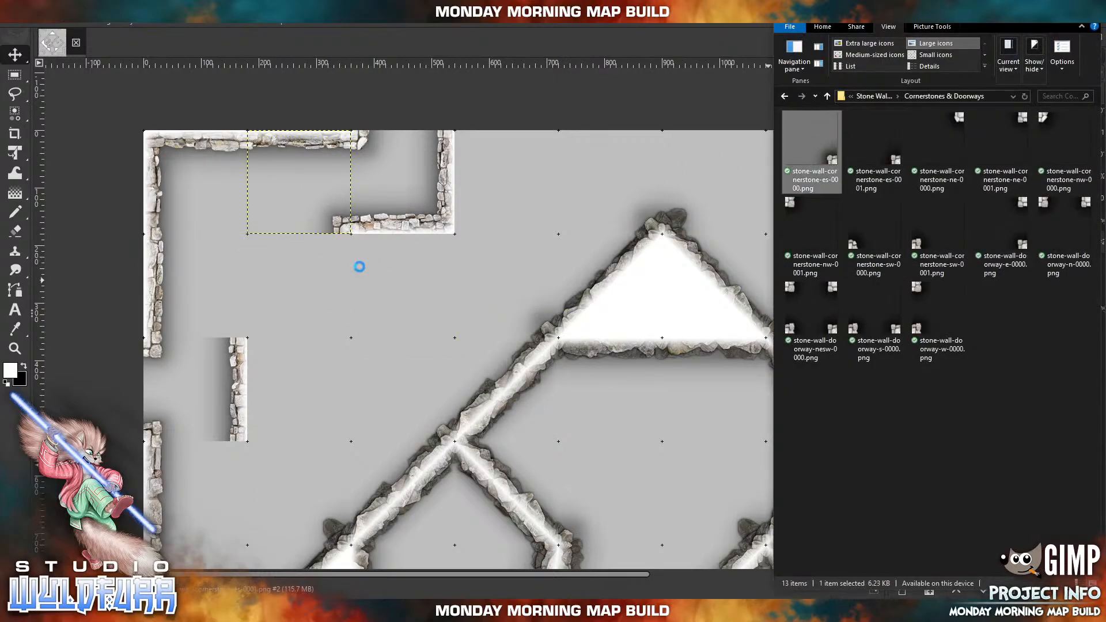
left_click_drag(548, 416, 245, 353)
Import another stone-wall-cornerstone-nw-0000.png and place it at the grid point two cells in from the western edge and two from the northern edge.
key("alt+Tab")
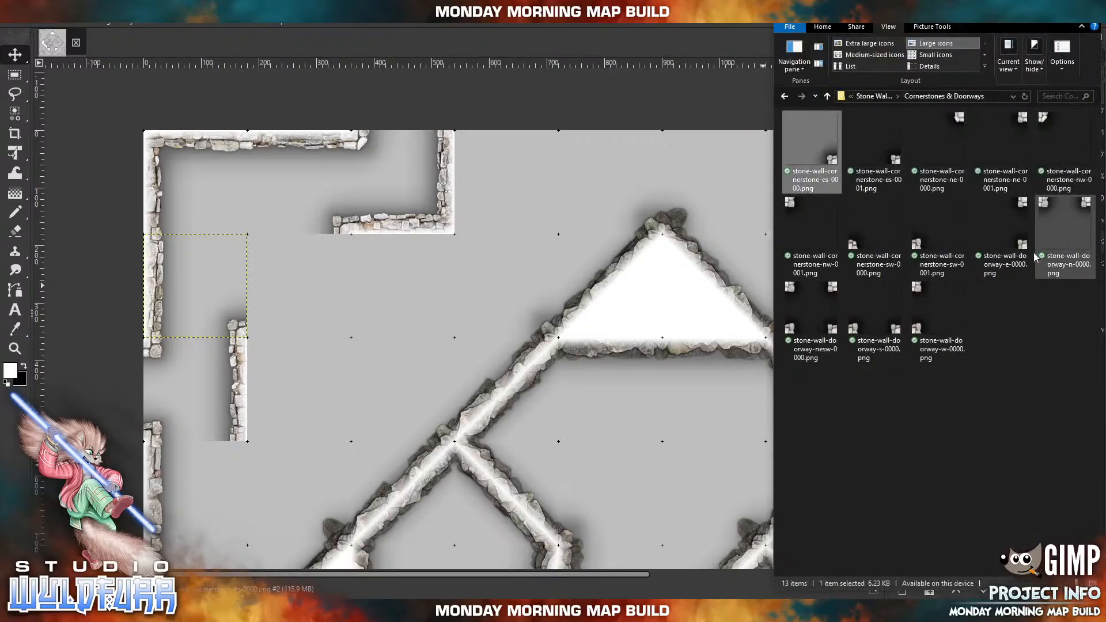
left_click(1043, 123)
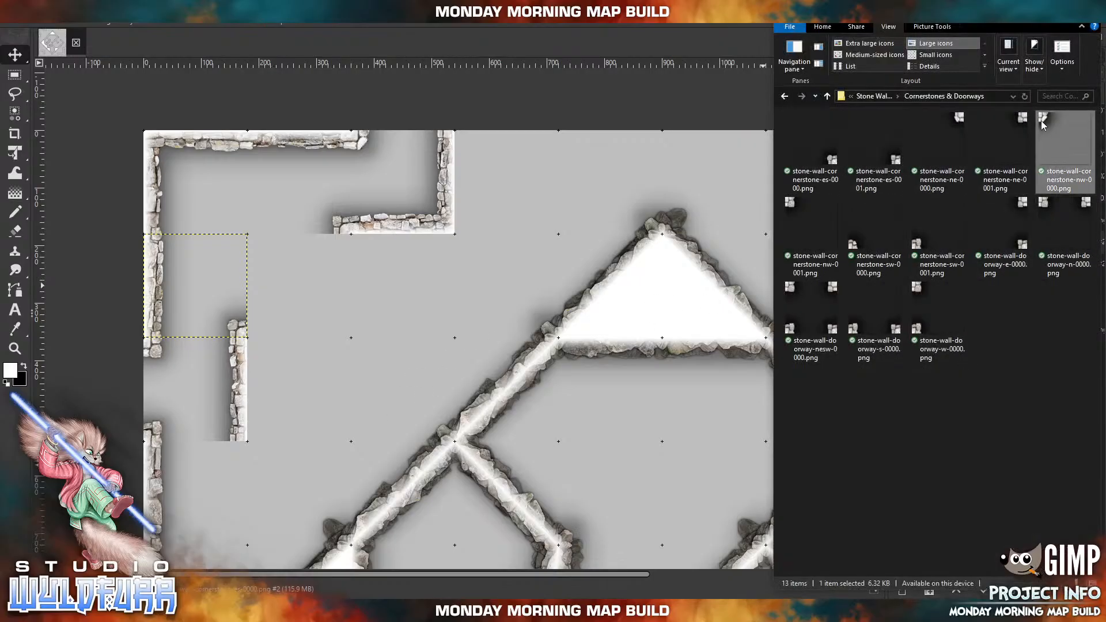
left_click_drag(444, 262, 445, 263)
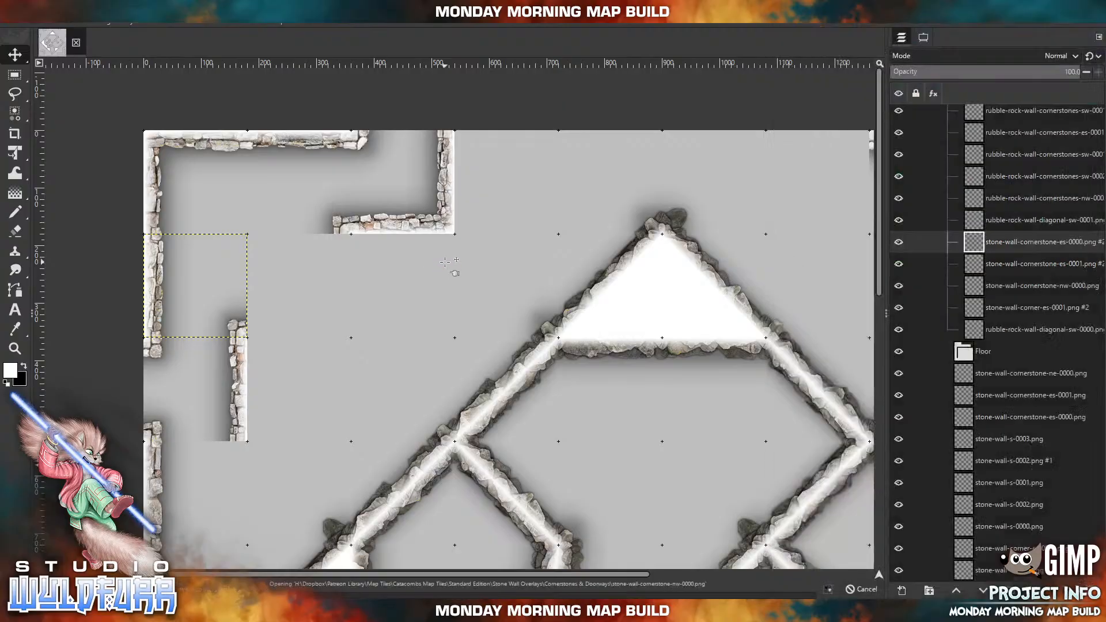
left_click_drag(471, 312, 358, 344)
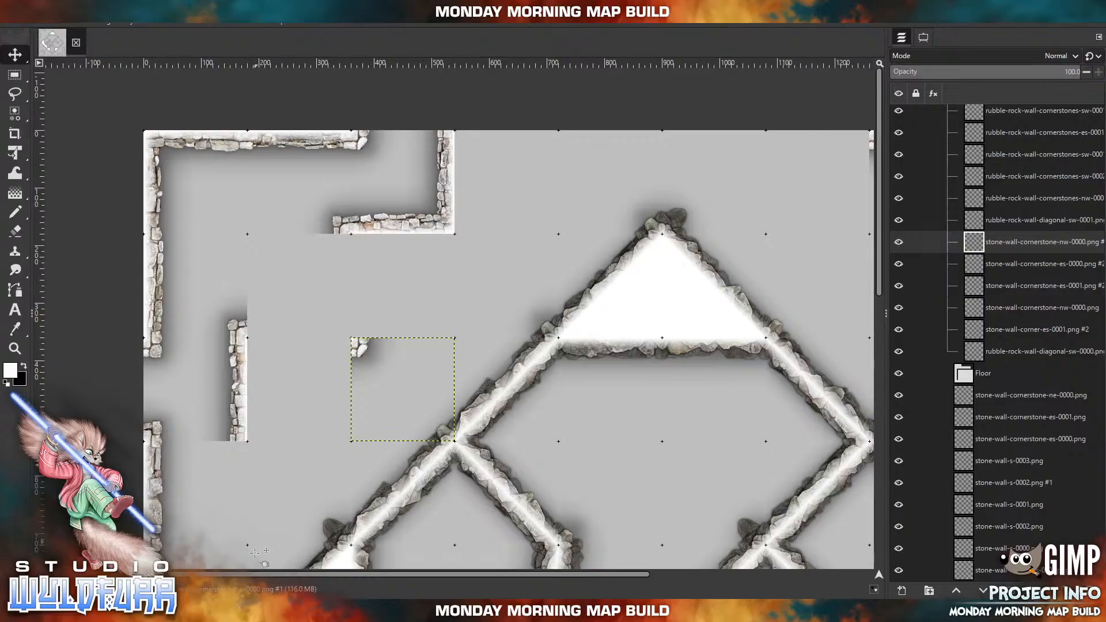
Import stone-wall-cornerstone-nw-0001.png and place it at the grid point three cells in from the western edge and one from the northern edge.
key("alt+Tab")
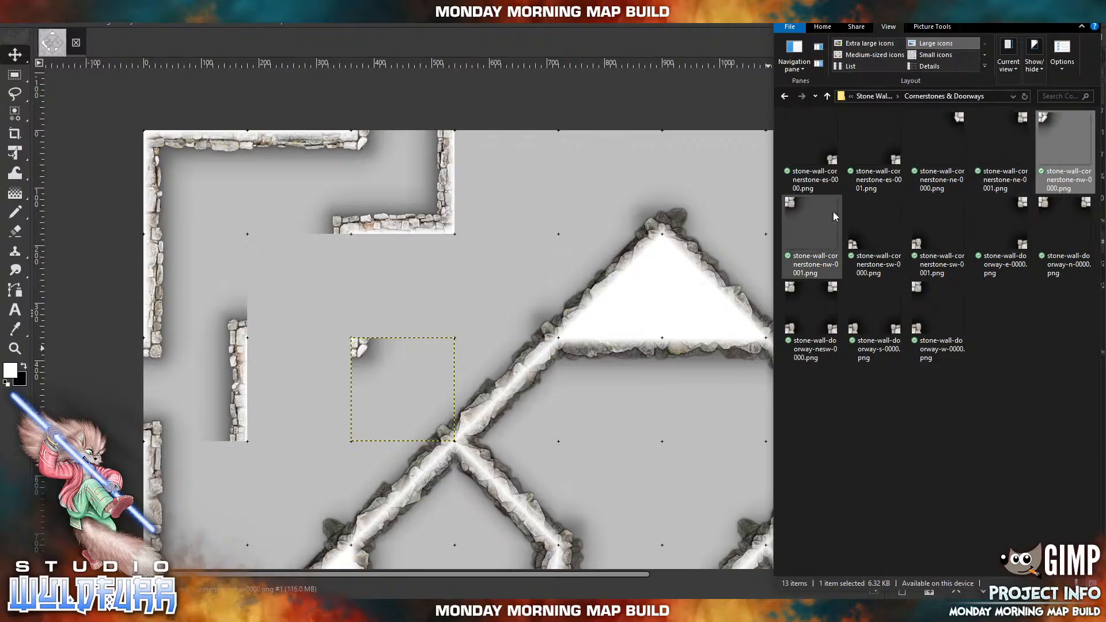
left_click_drag(795, 202, 427, 273)
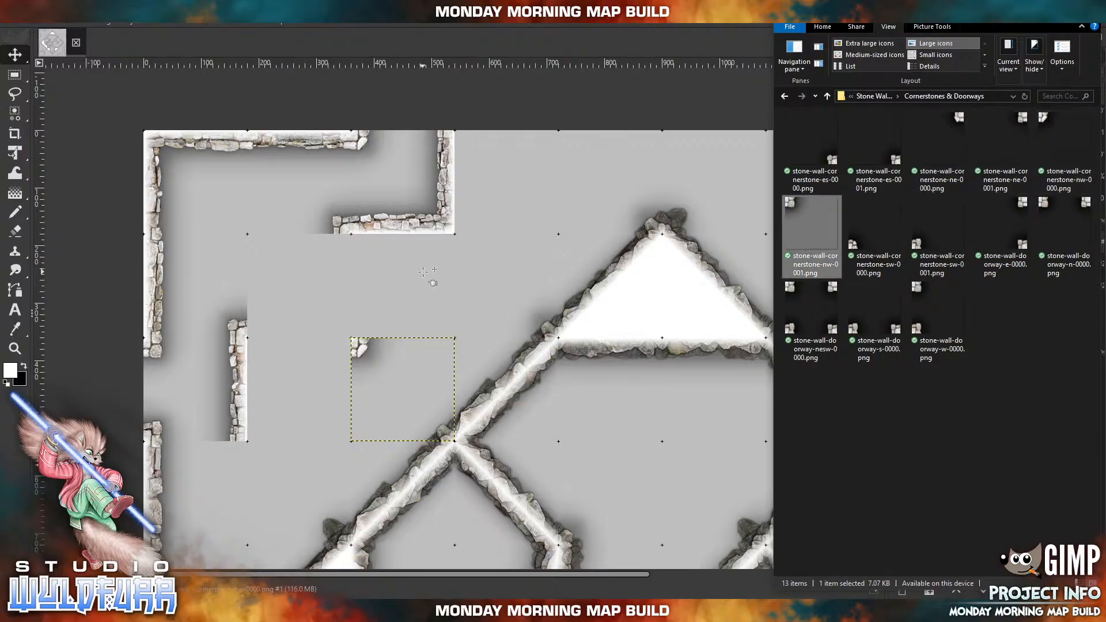
left_click_drag(473, 314, 472, 247)
Import stone-wall-cornerstone-nw-0000.png and place it against the southern end of the short eastern passage wall.
left_click(288, 611)
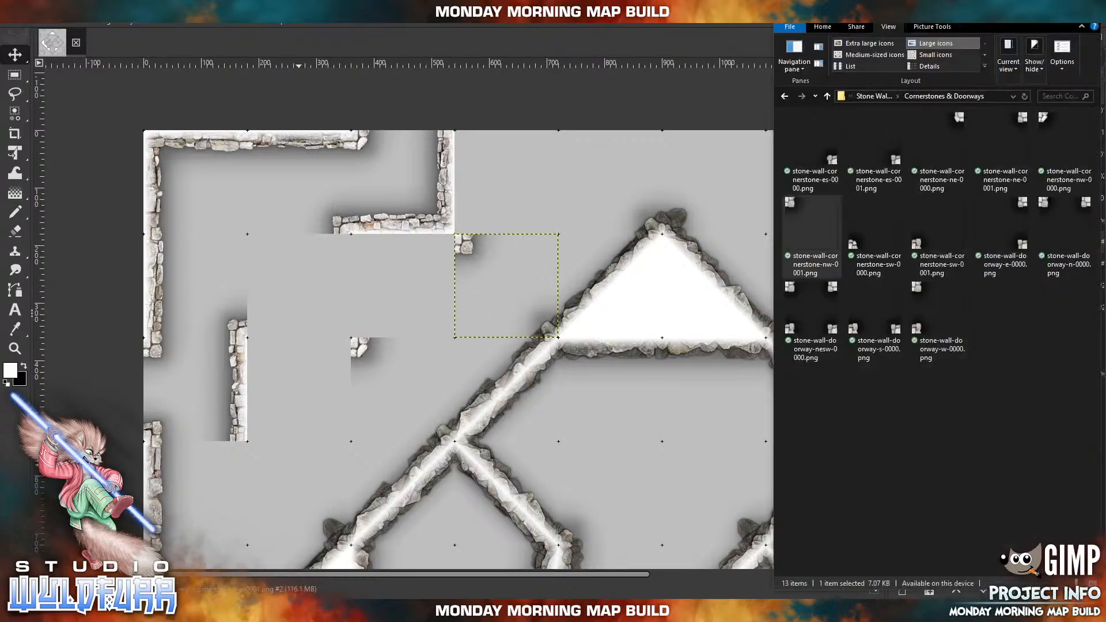
left_click_drag(1048, 126, 323, 300)
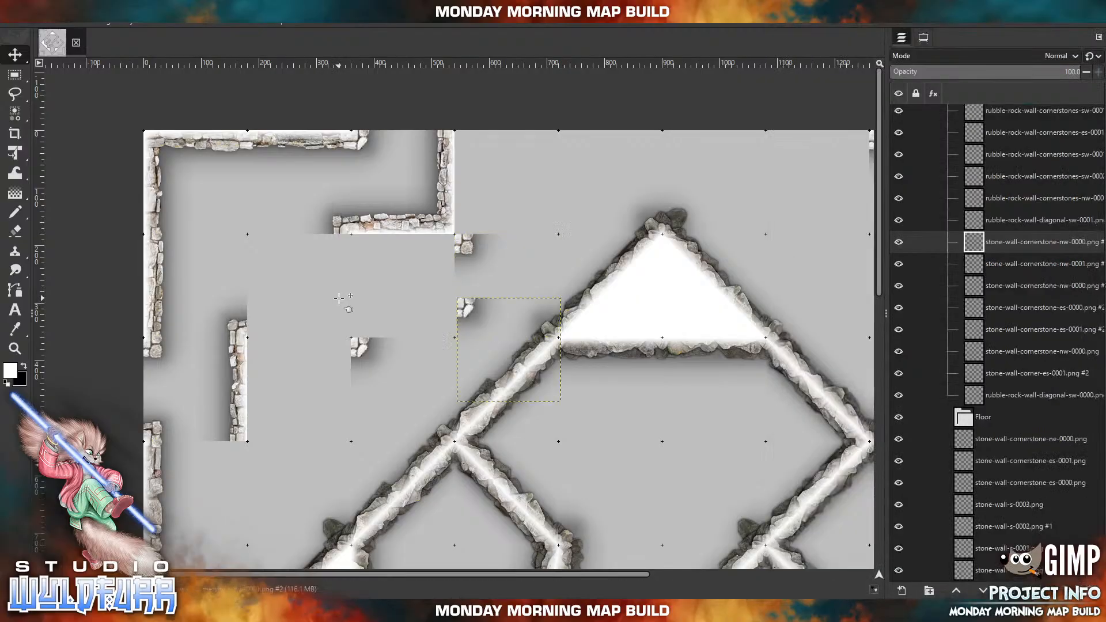
left_click_drag(465, 314, 257, 459)
Finish the passage wall's southern end with stone-wall-cornerstone-ne-0000.png and return the accidentally moved rubble cornerstone to the diamond wall's bend.
key("alt+Tab")
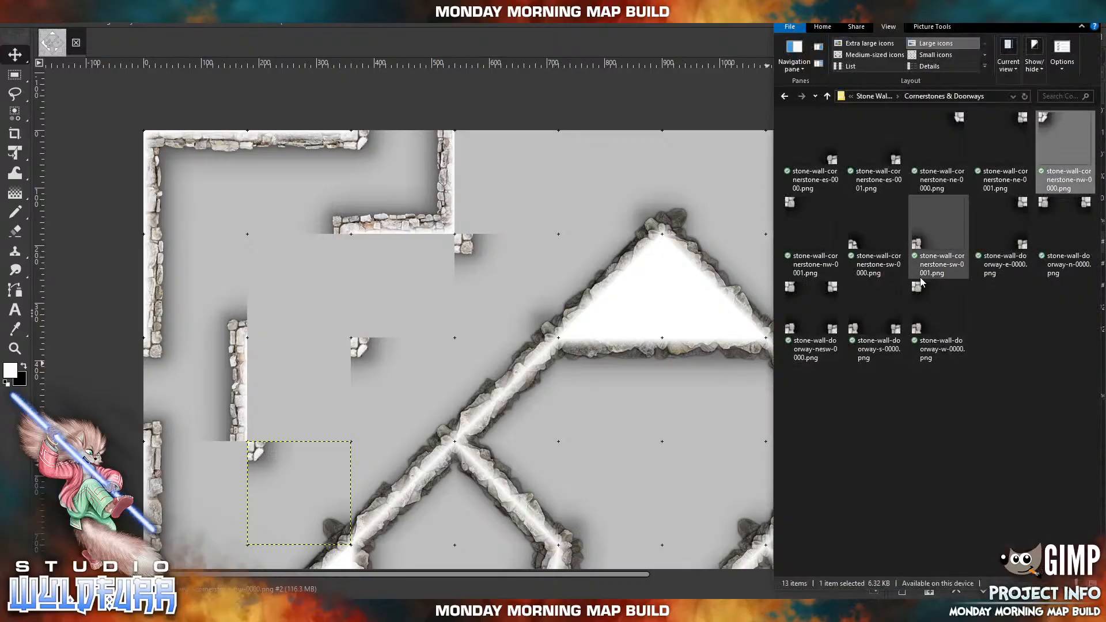
left_click(964, 121)
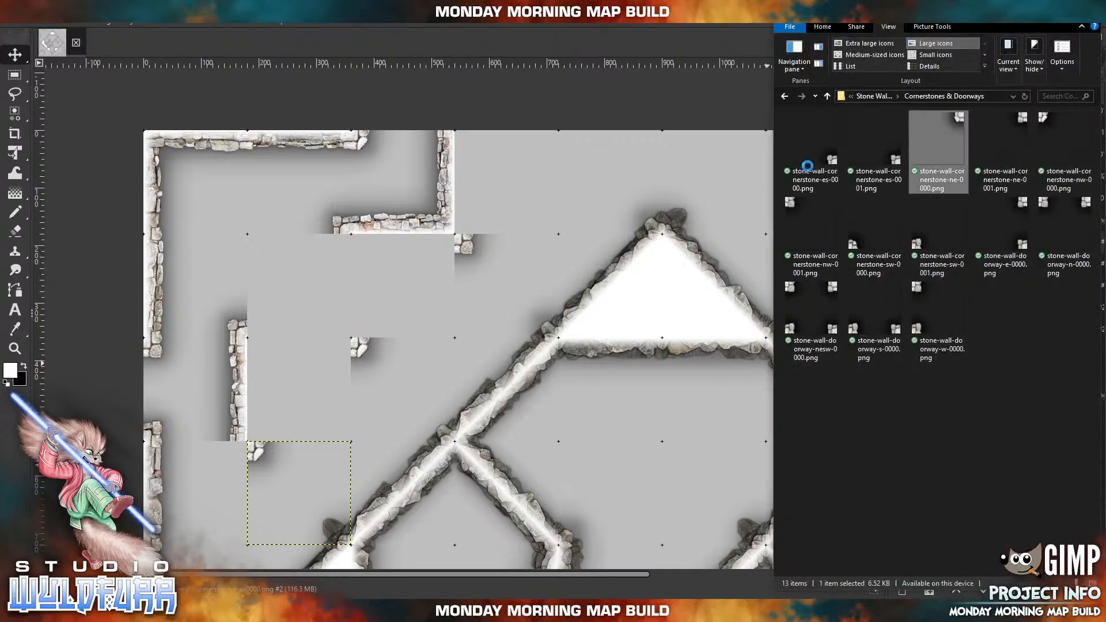
left_click_drag(525, 245, 519, 247)
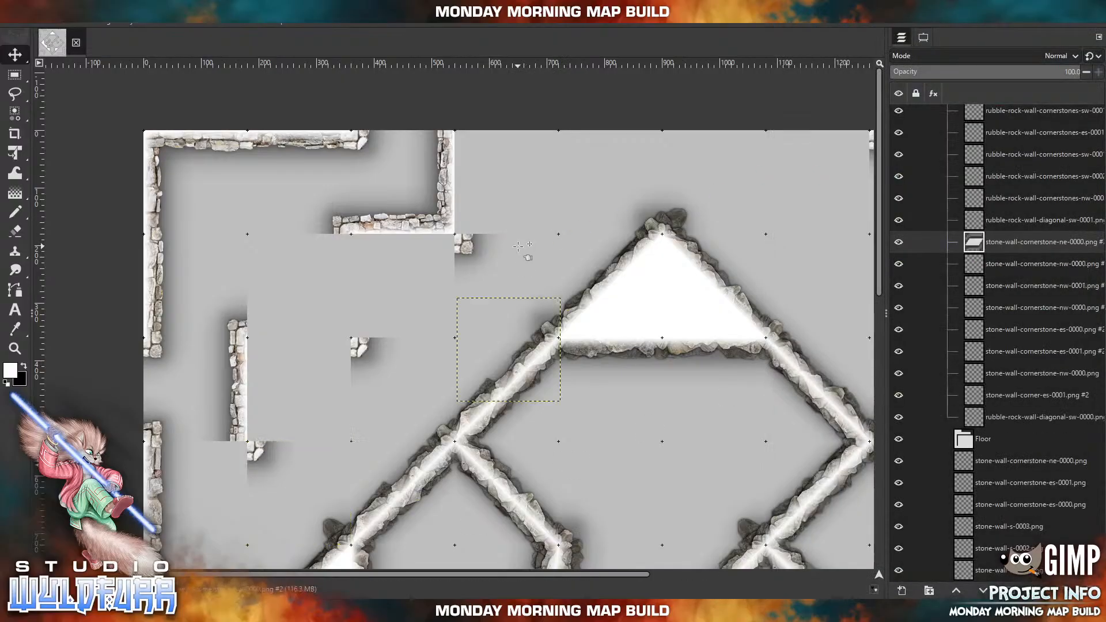
left_click_drag(550, 306, 421, 336)
left_click_drag(555, 305, 244, 456)
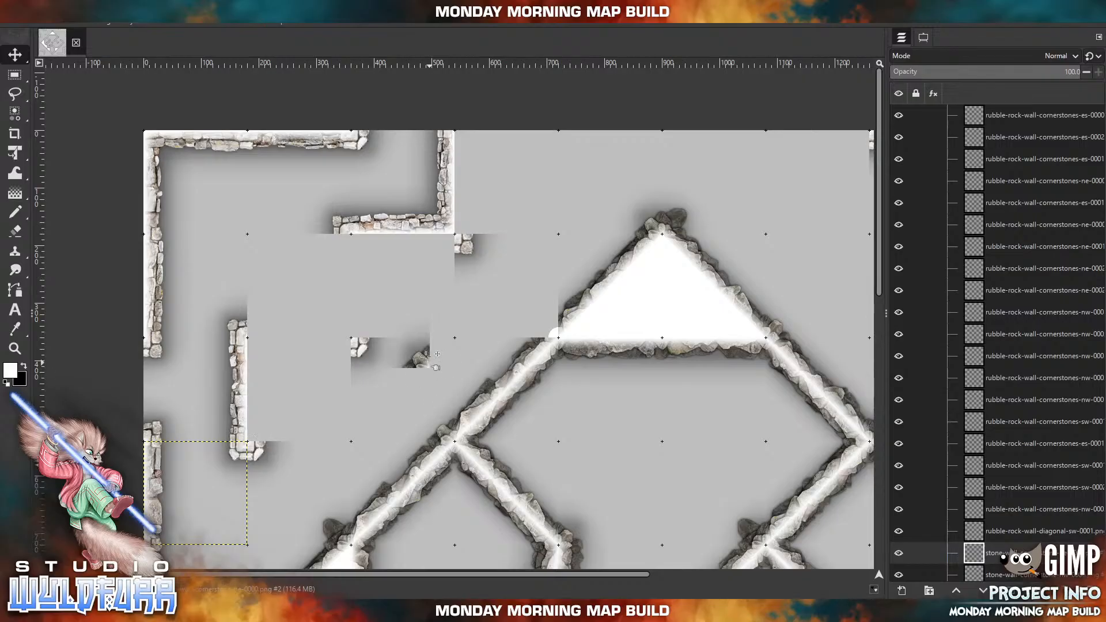
left_click_drag(430, 357, 558, 326)
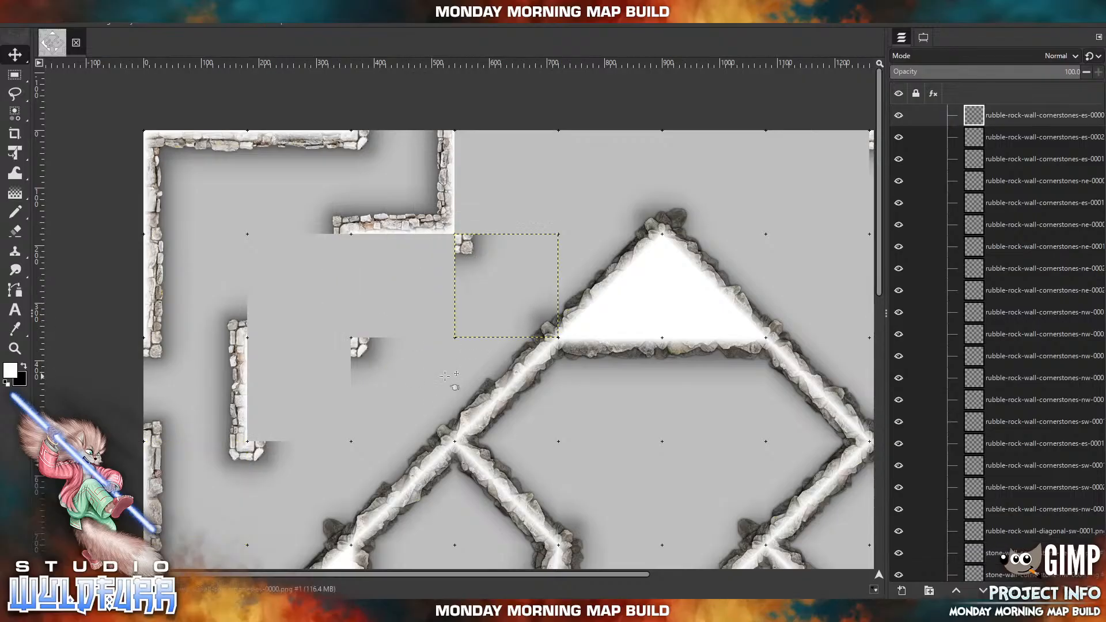
Import stone-wall-corner-nw-0001.png from Stone Wall Overlays and place it directly east of the short passage wall, backing it.
left_click(289, 610)
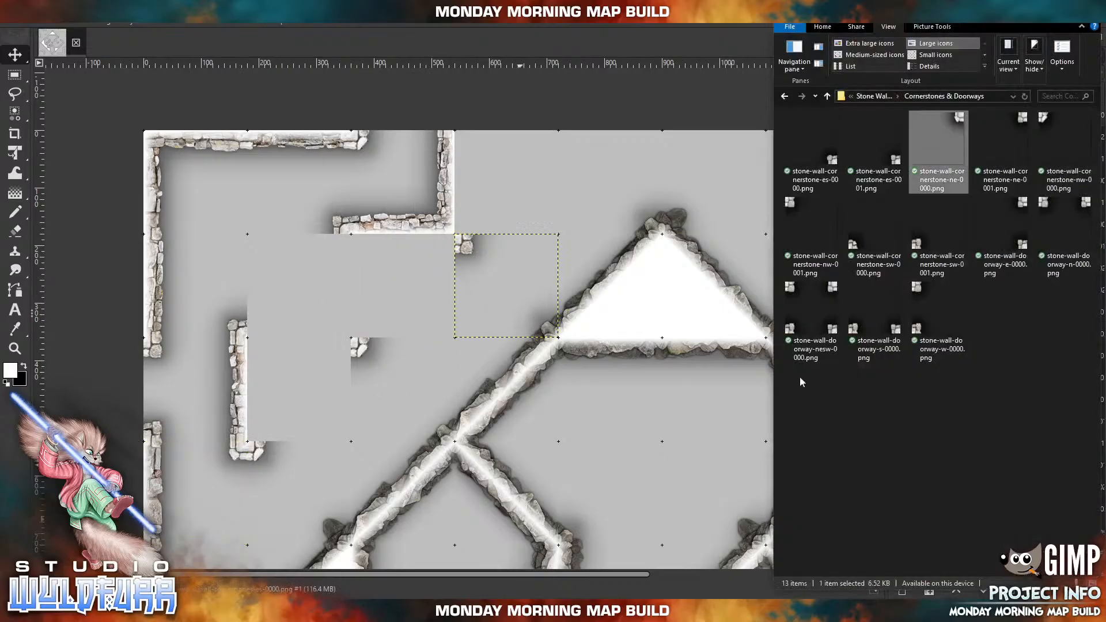
left_click(871, 97)
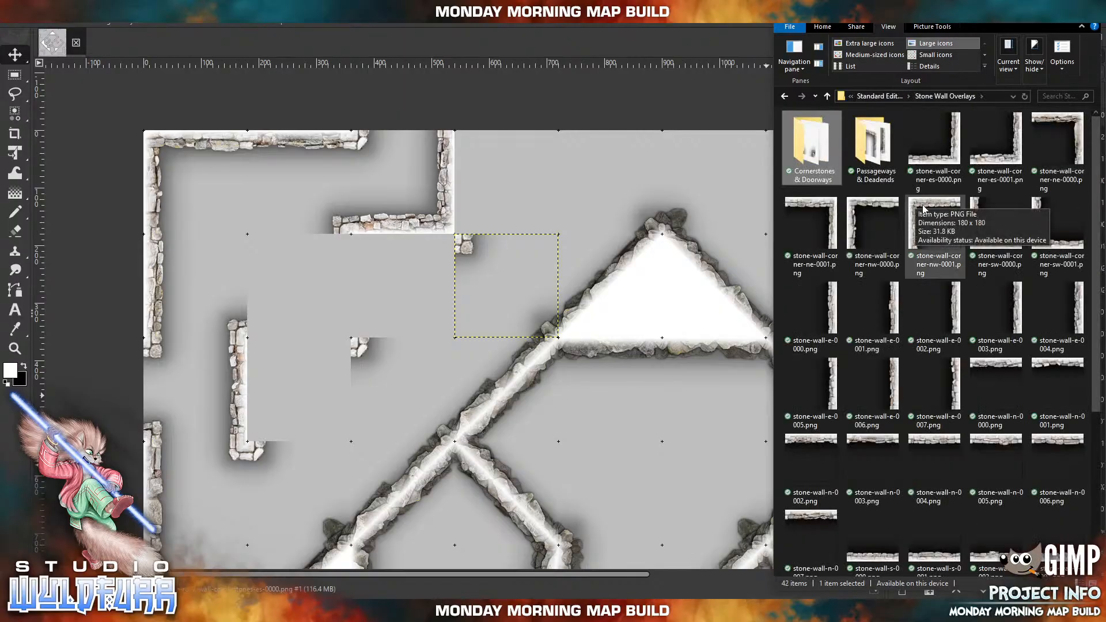
left_click_drag(917, 201, 320, 298)
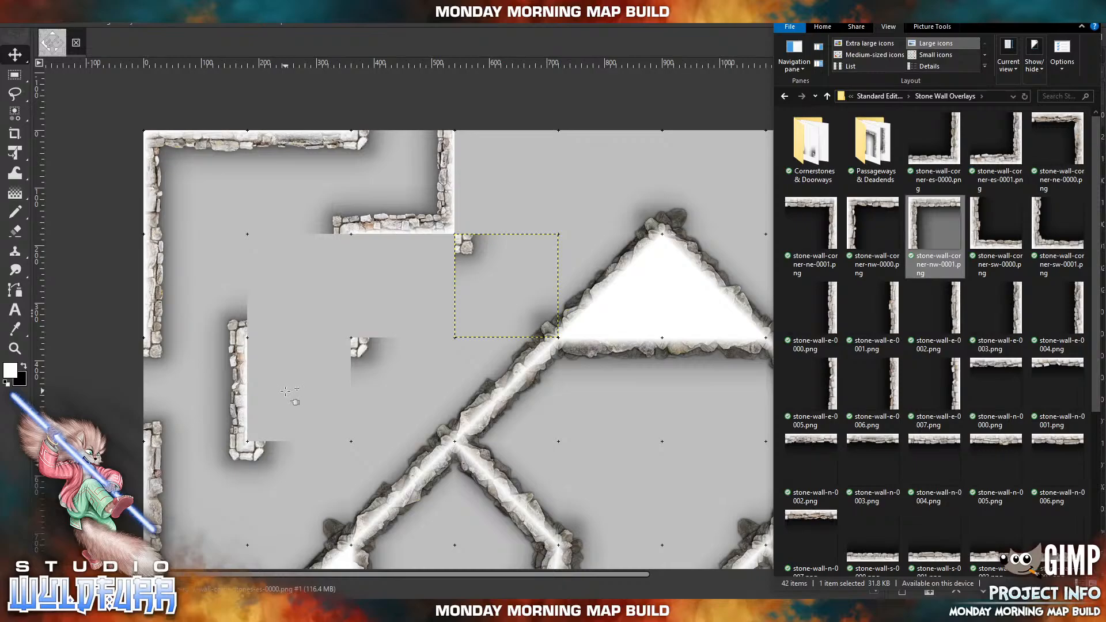
left_click_drag(285, 391, 286, 392)
left_click_drag(466, 305, 256, 382)
Import stone-wall-corner-nw-0000.png and place it in the cell third from the western edge and second from the northern edge.
left_click(241, 611)
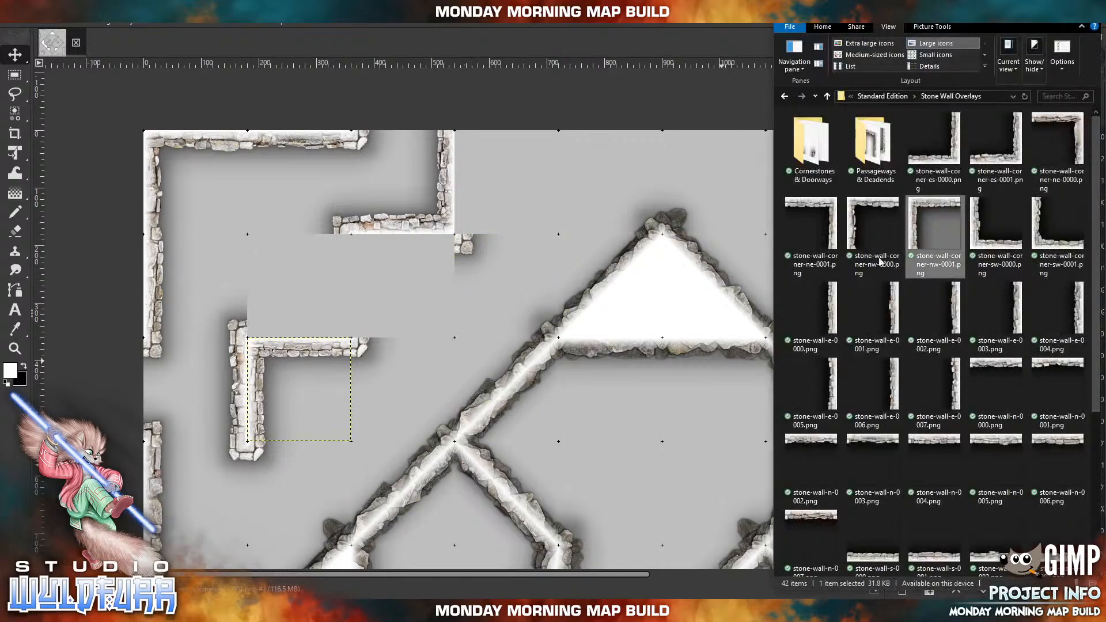
left_click(859, 212)
left_click_drag(466, 249, 441, 259)
left_click_drag(474, 316, 368, 252)
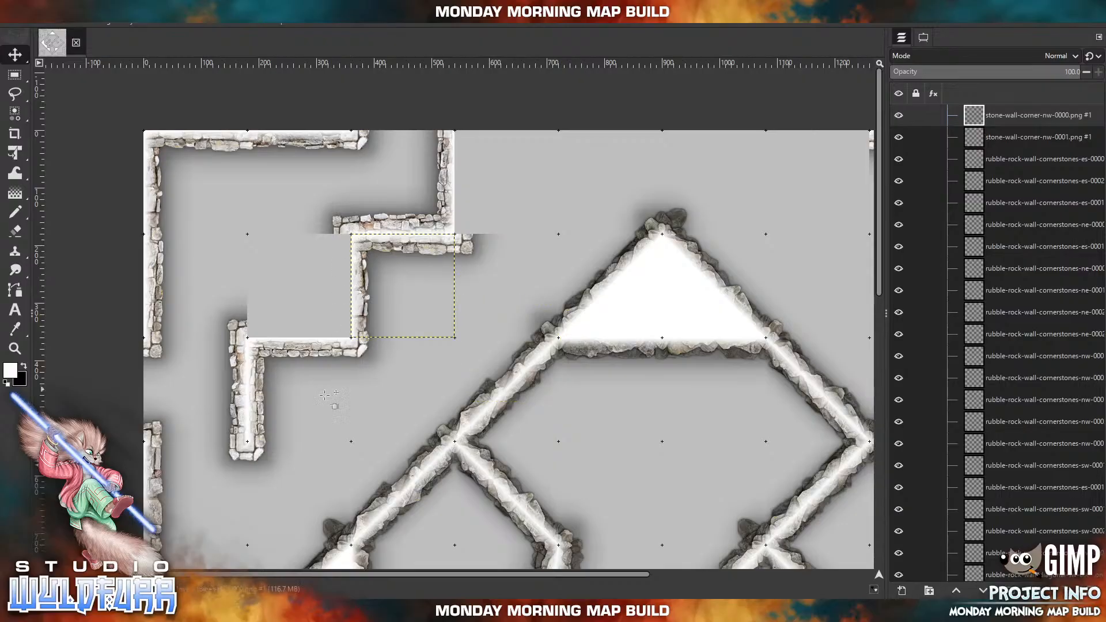
Import another stone-wall-corner-nw-0001.png and place it in the fourth cell along the northern edge, backing the corner wall.
left_click(246, 611)
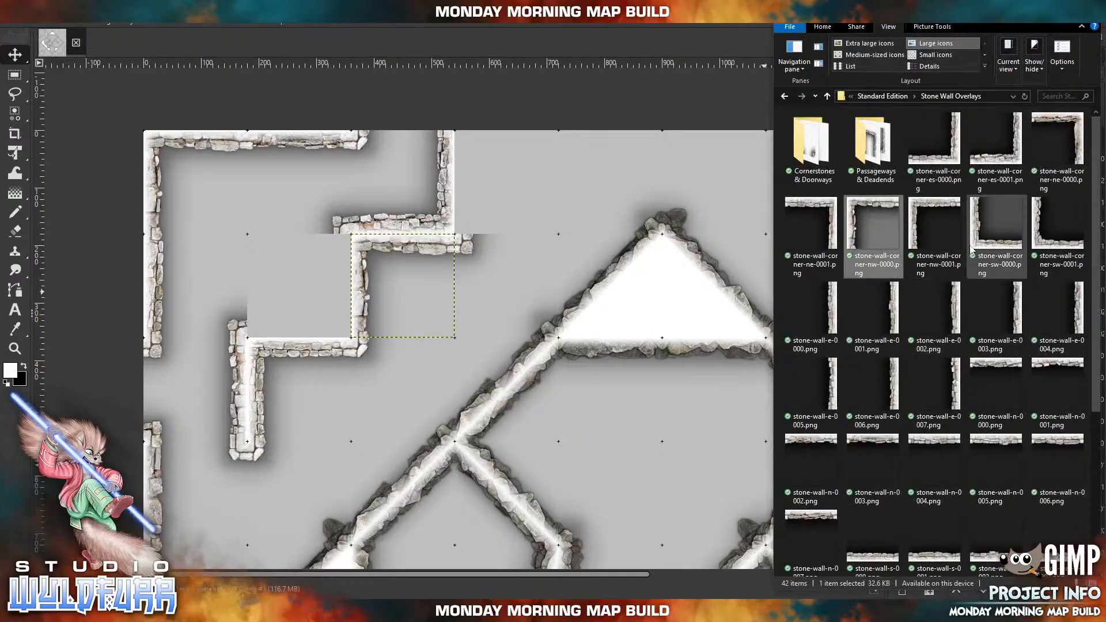
left_click(917, 212)
left_click_drag(916, 212, 581, 195)
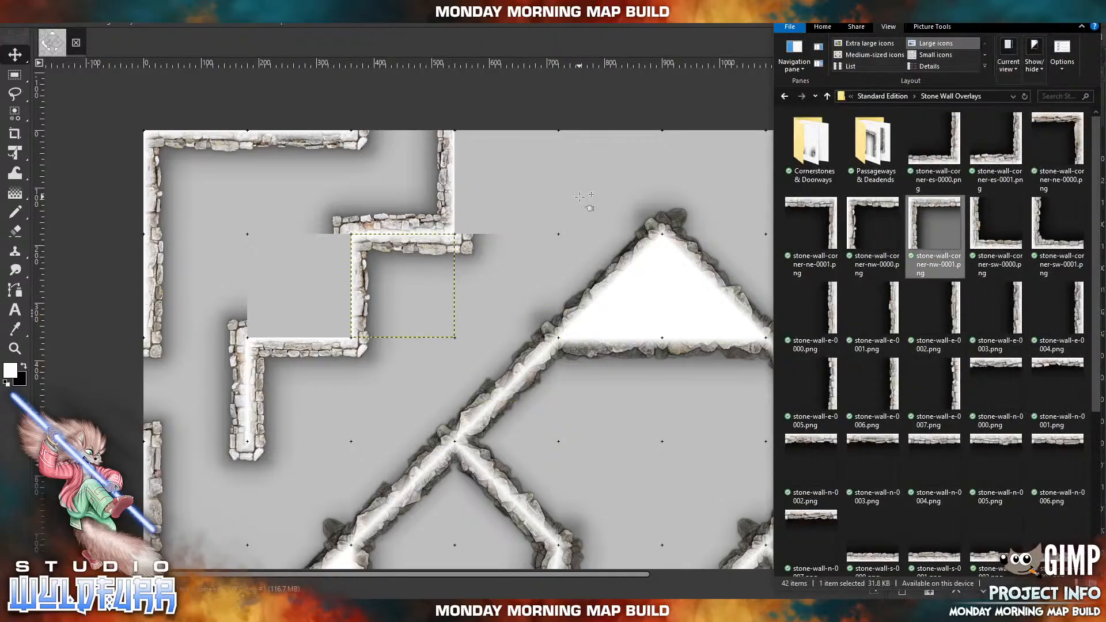
left_click_drag(475, 294, 471, 137)
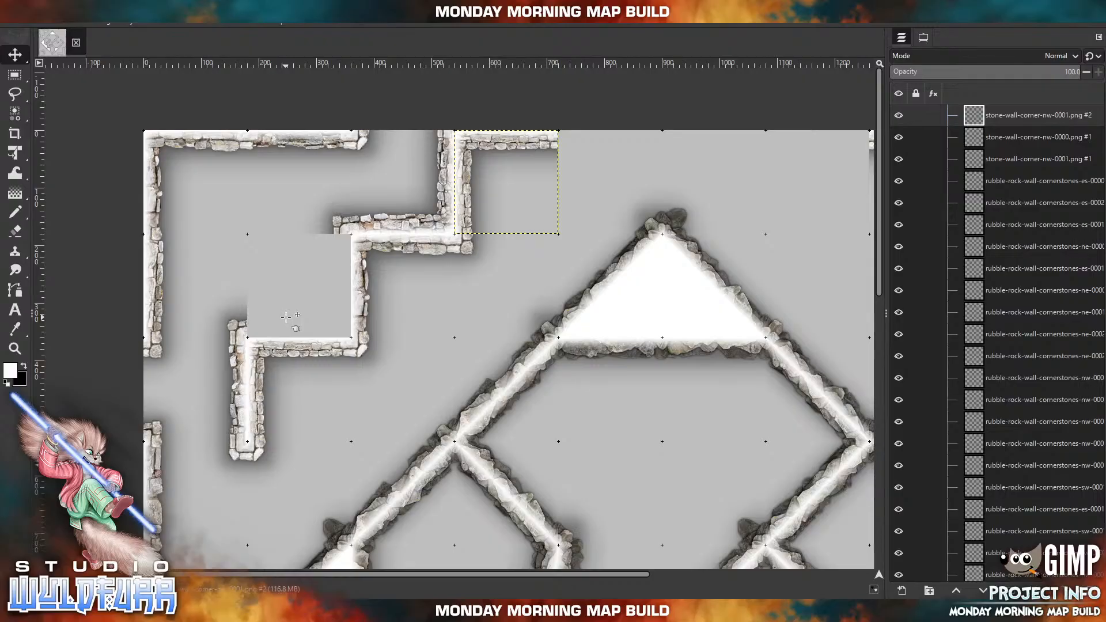
Import stone-wall-corner-es-0001.png and place it in the empty cell inside the stepped walls, second from both the western and northern edges.
left_click(283, 611)
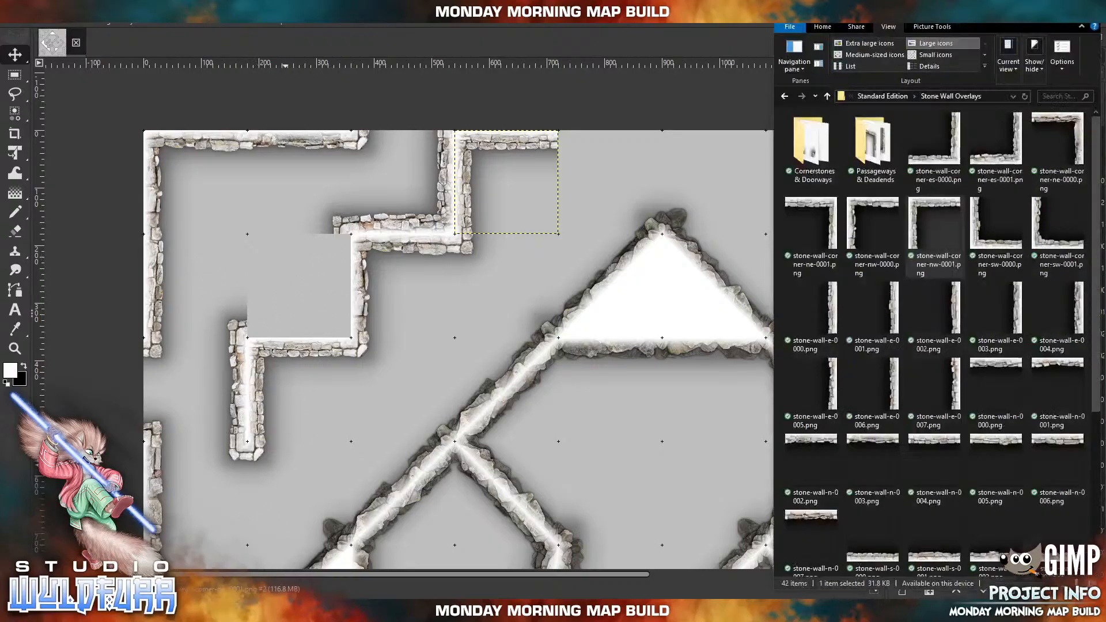
left_click_drag(1003, 163, 583, 187)
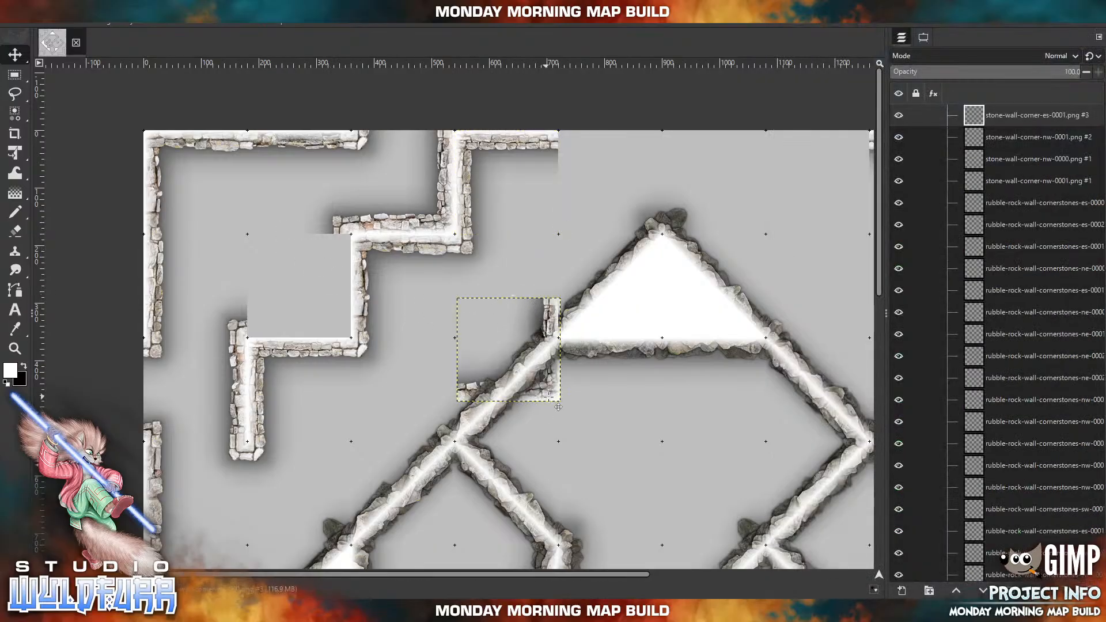
left_click_drag(564, 407, 344, 334)
Import stone-wall-n-0004.png and place it on the northern edge directly west of the northeastern doorway.
left_click_drag(290, 406, 395, 303)
left_click_drag(513, 173, 399, 335)
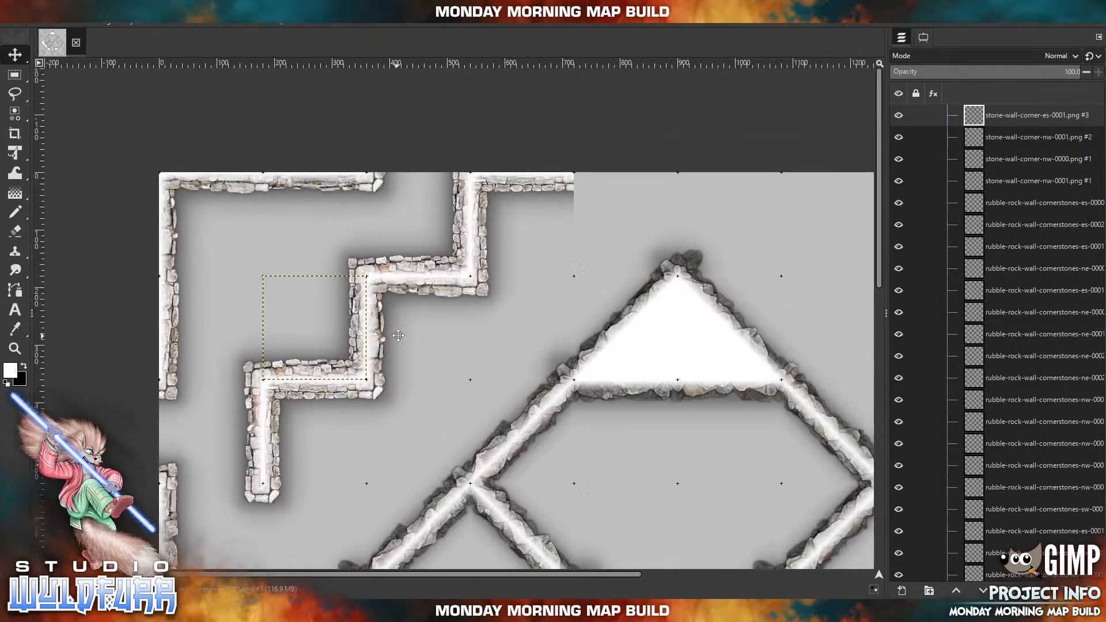
mouse_move(417, 412)
left_mouse_down()
mouse_move(435, 248)
mouse_move(291, 402)
left_mouse_up()
left_click_drag(484, 176, 260, 368)
left_click_drag(463, 249, 326, 296)
left_click_drag(599, 339, 462, 240)
mouse_move(533, 461)
left_mouse_down()
mouse_move(489, 244)
mouse_move(511, 179)
mouse_move(578, 443)
left_mouse_up()
left_click_drag(458, 195, 567, 324)
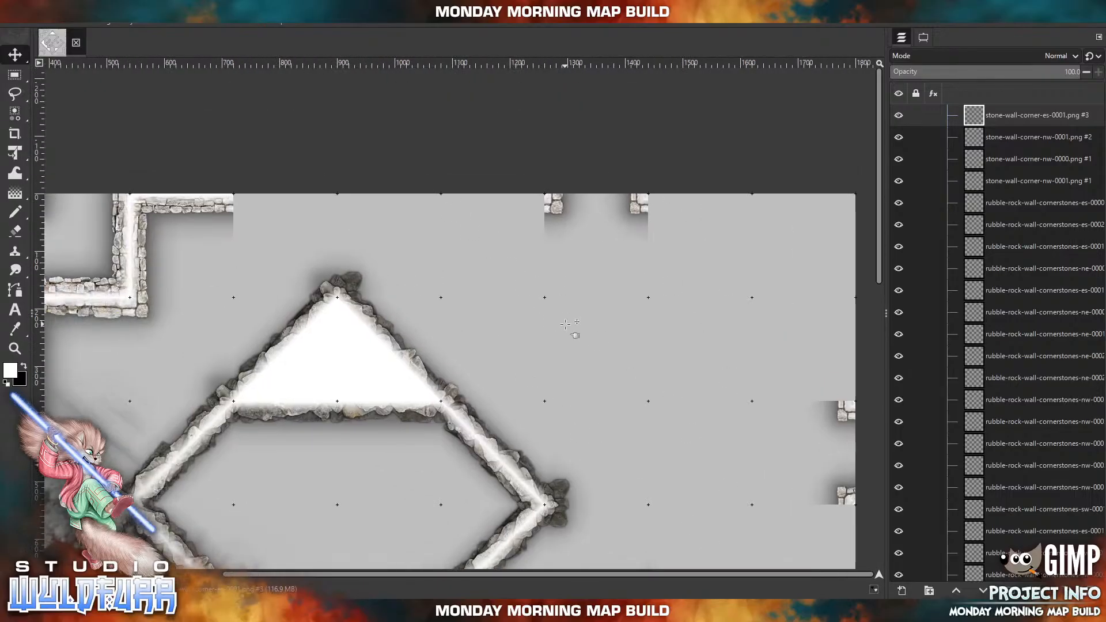
left_click(284, 611)
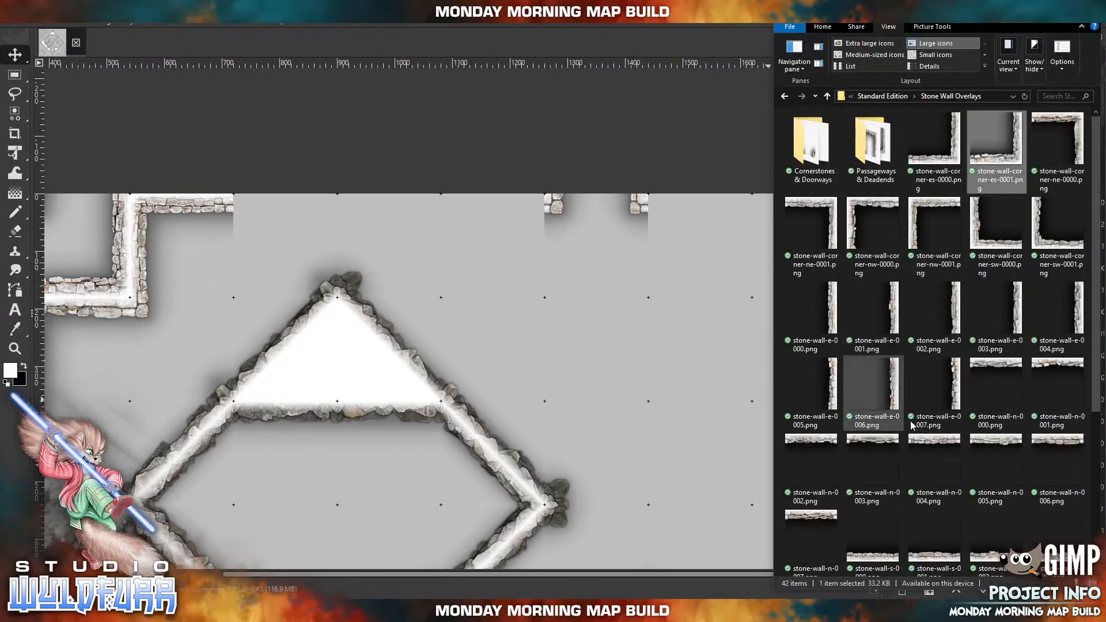
left_click_drag(919, 444, 465, 243)
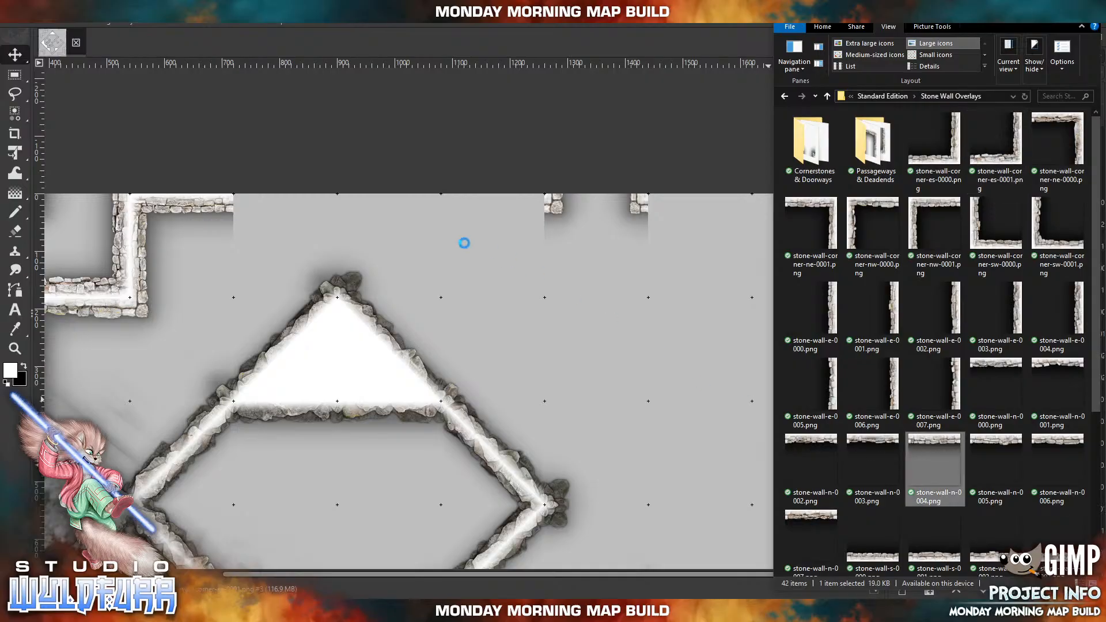
left_click_drag(466, 330, 516, 215)
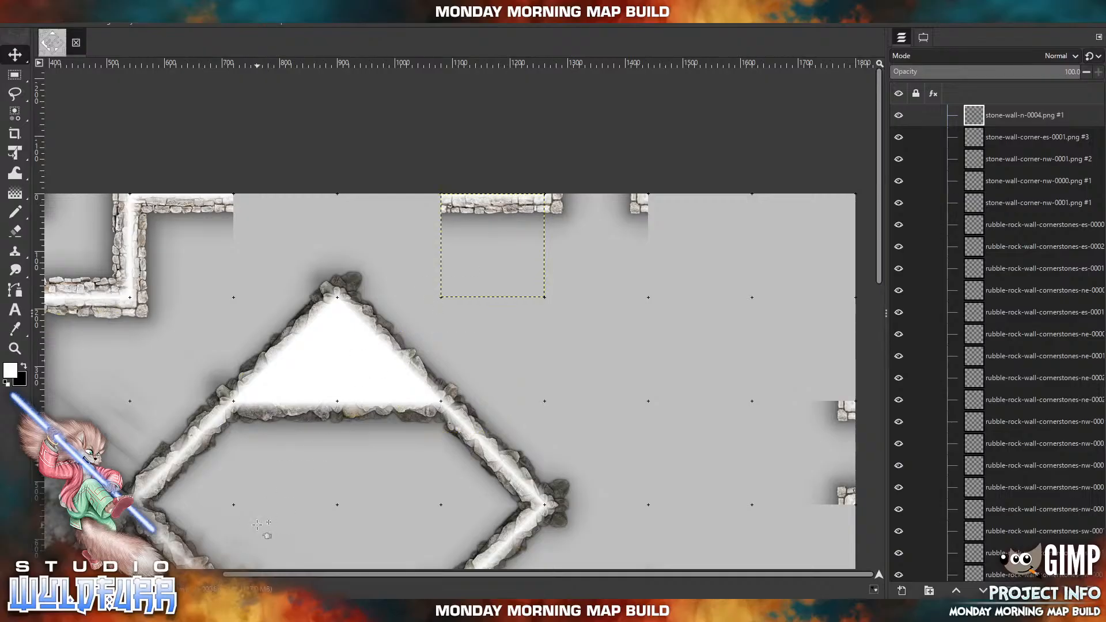
Import stone-wall-n-0005.png and place it on the northern edge directly west of the stone-wall-n-0004.png segment.
left_click(276, 611)
left_click_drag(1010, 442, 931, 444)
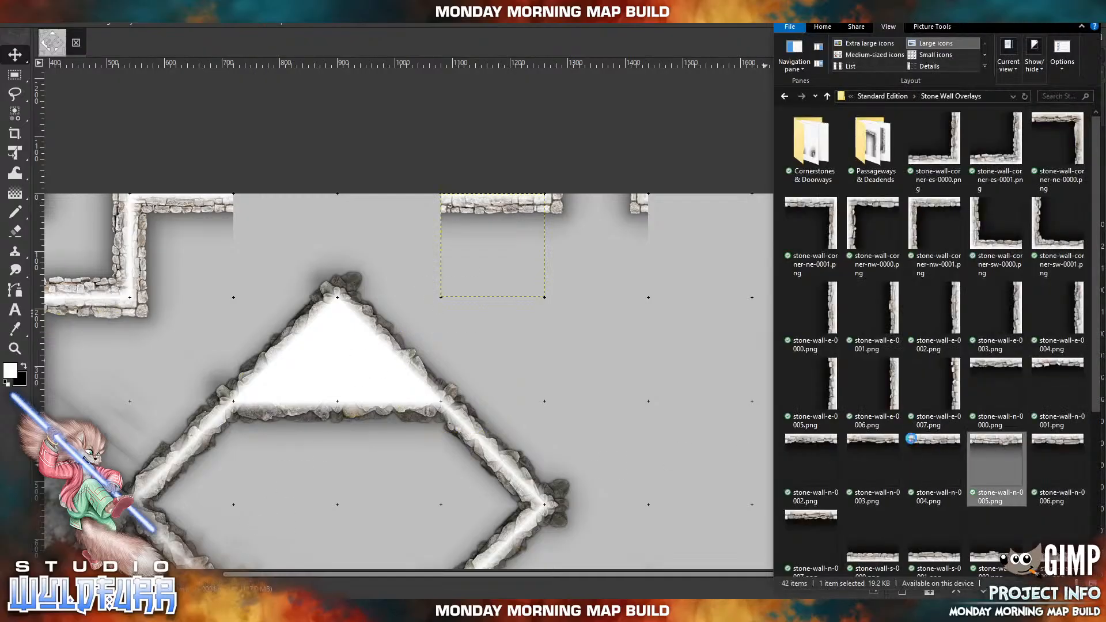
left_click_drag(621, 307, 346, 351)
left_click_drag(585, 360, 625, 353)
left_click_drag(472, 340, 411, 204)
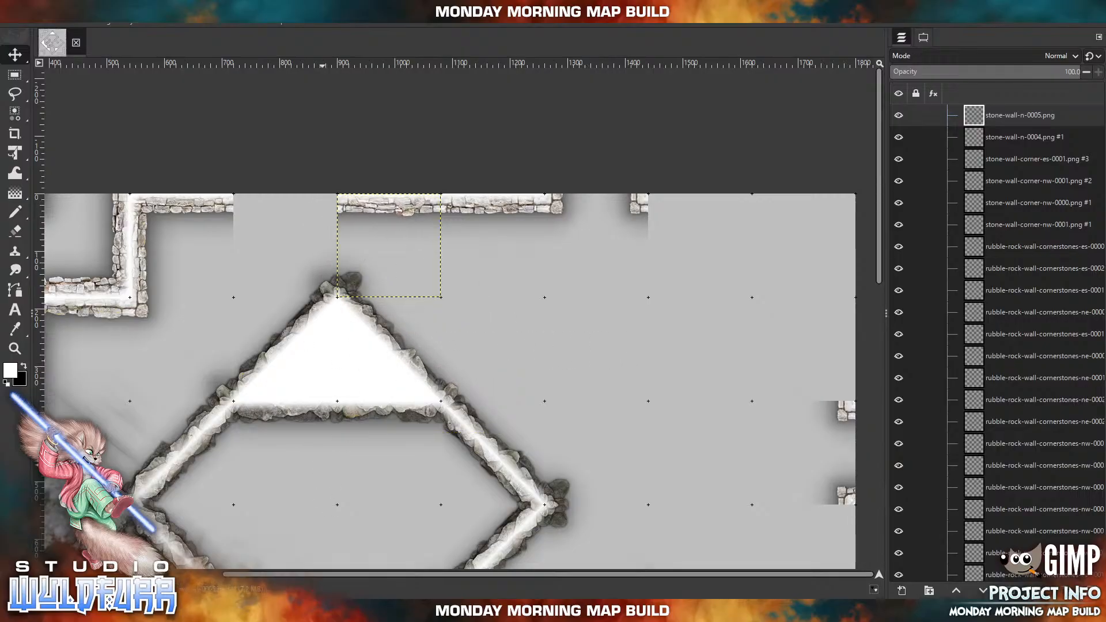
Import stone-wall-n-0002.png and place it in the remaining gap of the northern edge wall.
key("alt+Tab")
left_click_drag(811, 461, 433, 308)
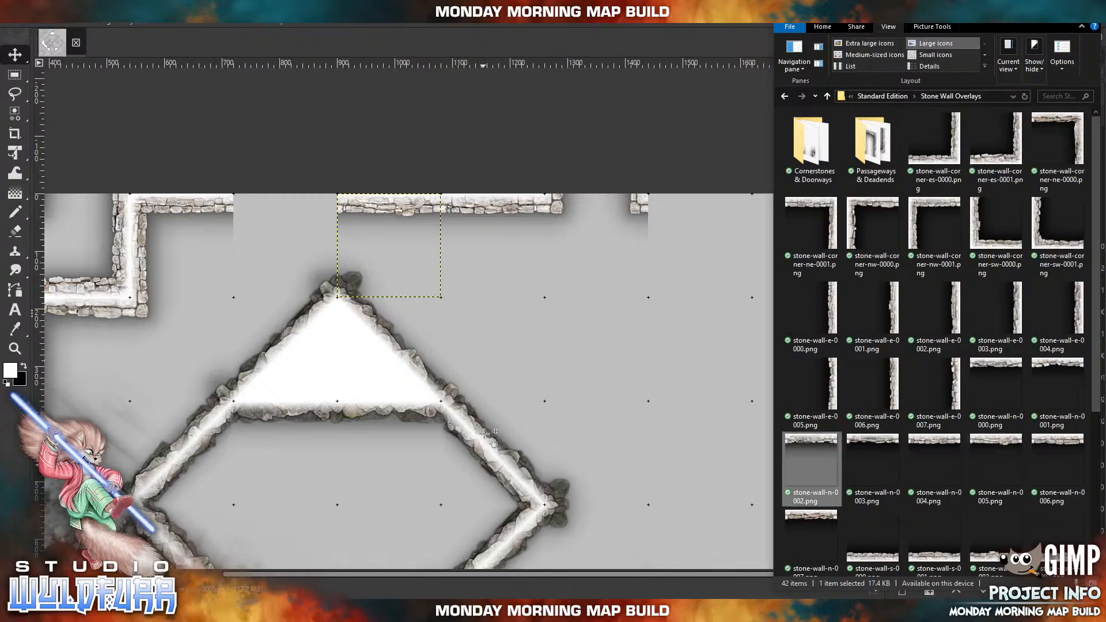
left_click_drag(484, 433, 511, 399)
left_click_drag(498, 341, 332, 205)
Delete the stone doorway layer at the eastern part of the northern edge.
mouse_move(556, 377)
left_mouse_down()
mouse_move(381, 347)
mouse_move(349, 371)
left_mouse_up()
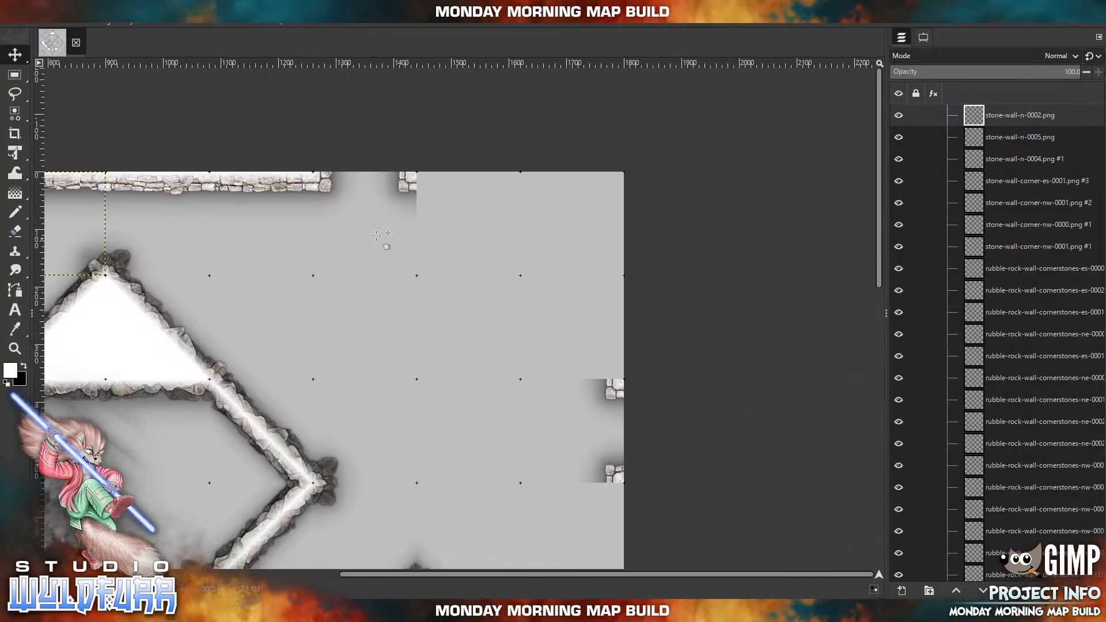
left_click(411, 180)
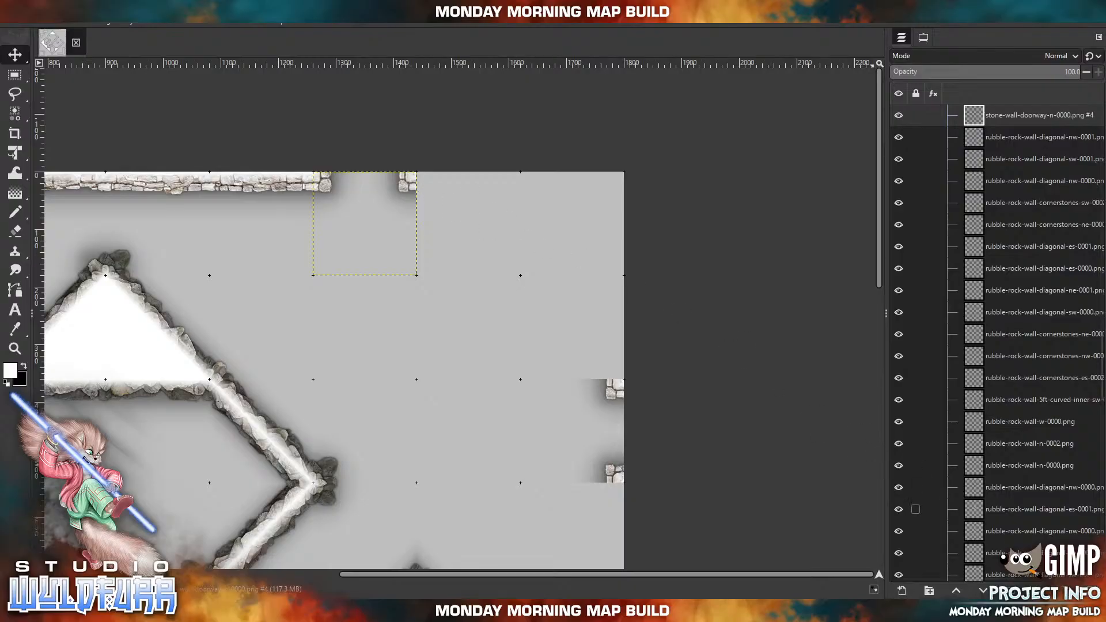
left_click(1092, 590)
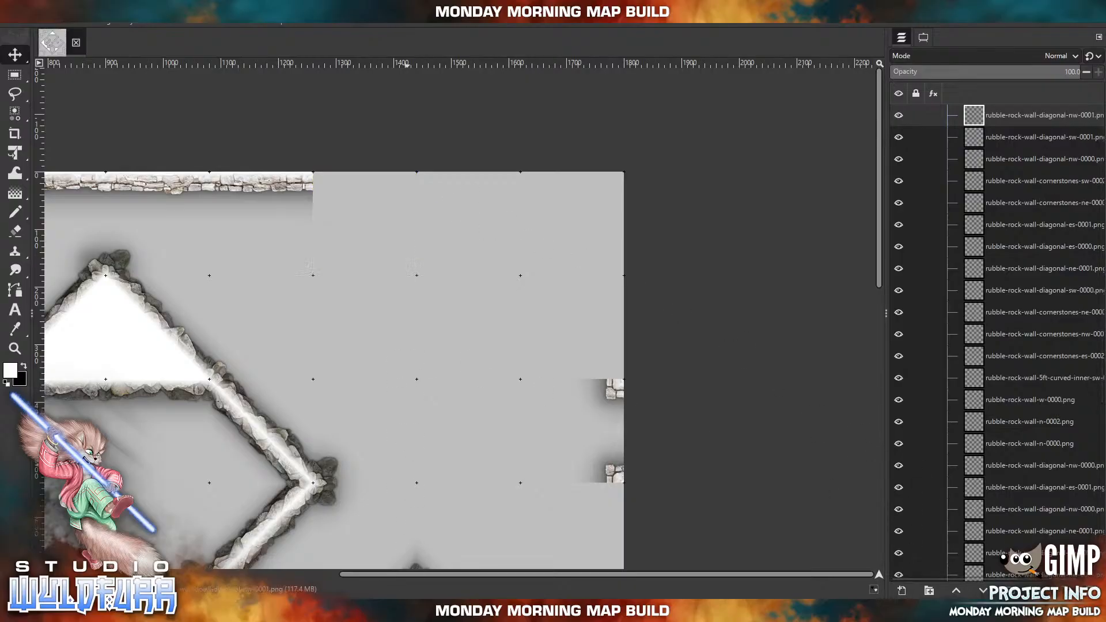
Import stone-wall-corner-sw-0000.png and place it in the northern edge cell freed by the deleted northeastern doorway.
left_click(408, 610)
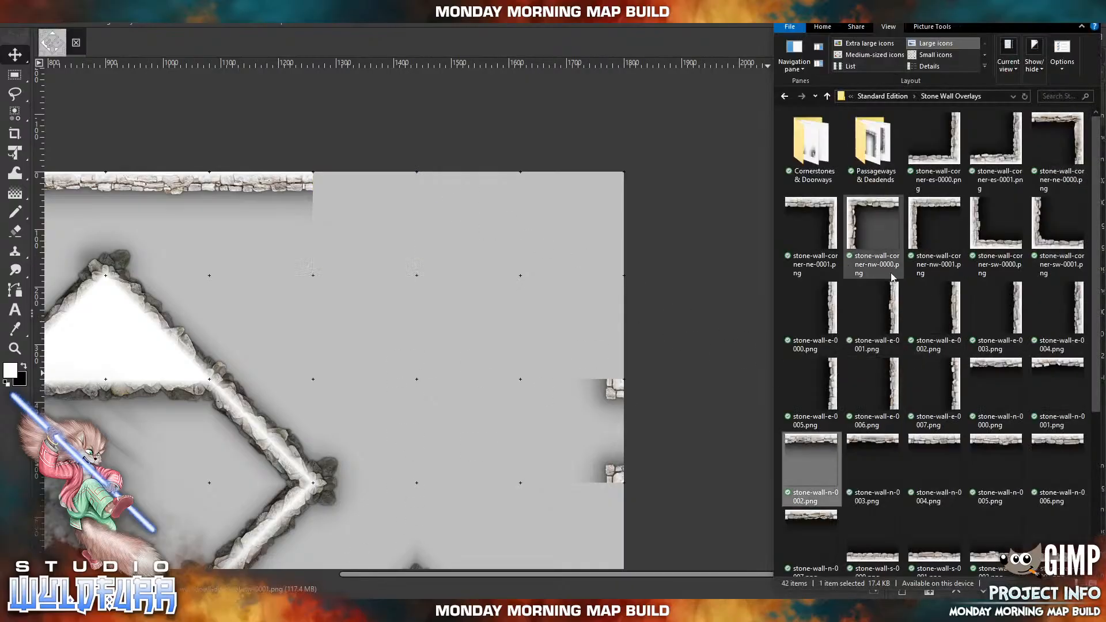
left_click_drag(989, 238, 345, 330)
left_click_drag(320, 414, 349, 267)
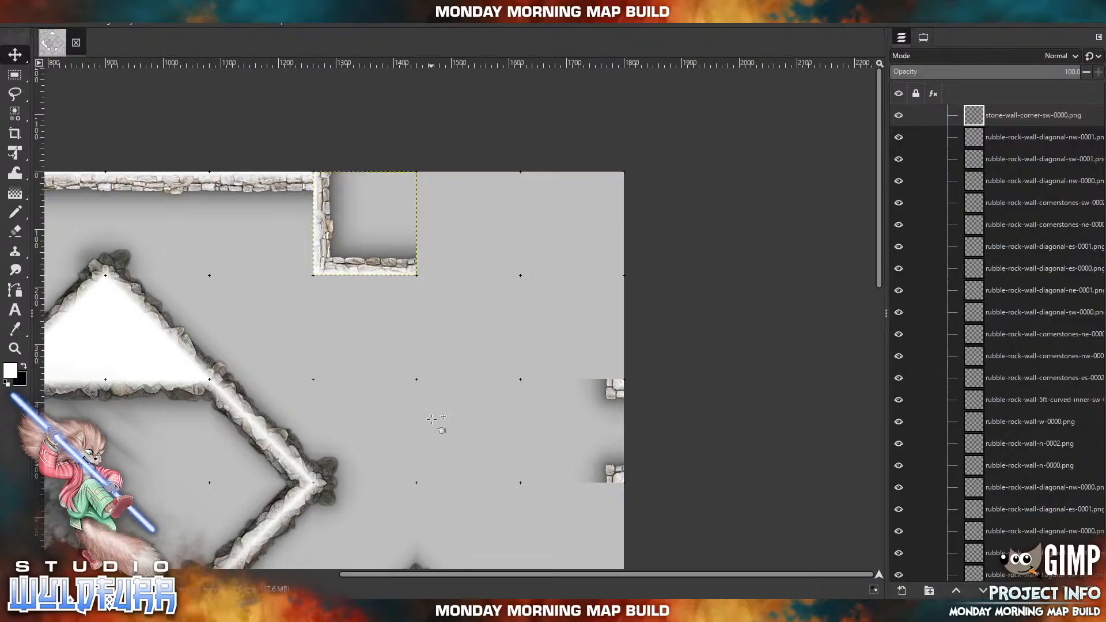
Import stone-wall-corner-ne-0000.png and place it in the map's northeast corner cell.
left_click(271, 611)
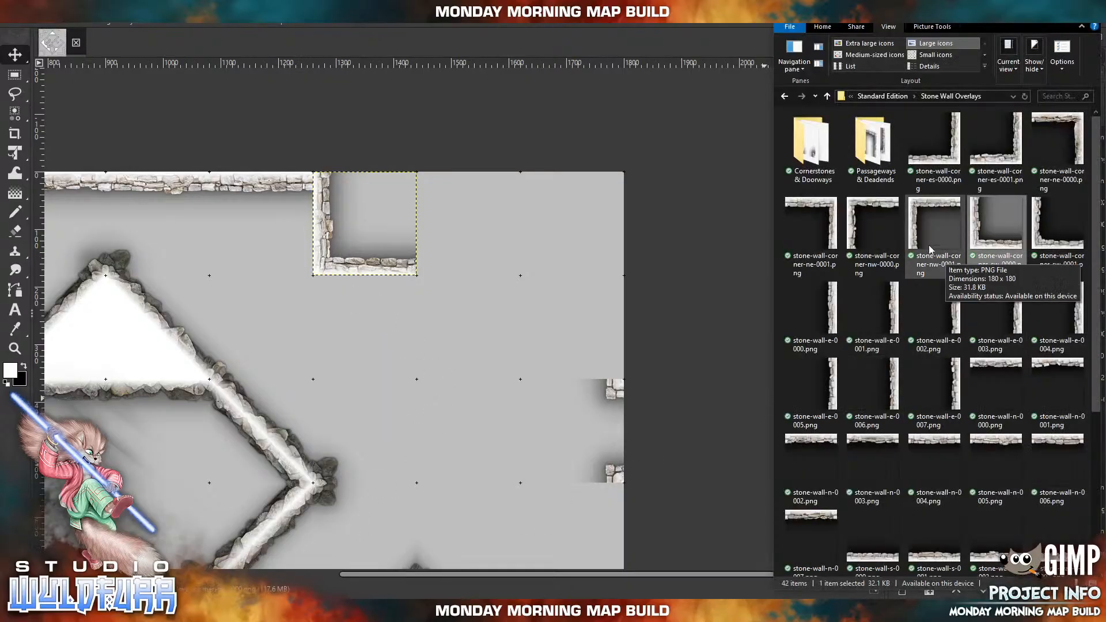
left_click(1072, 138)
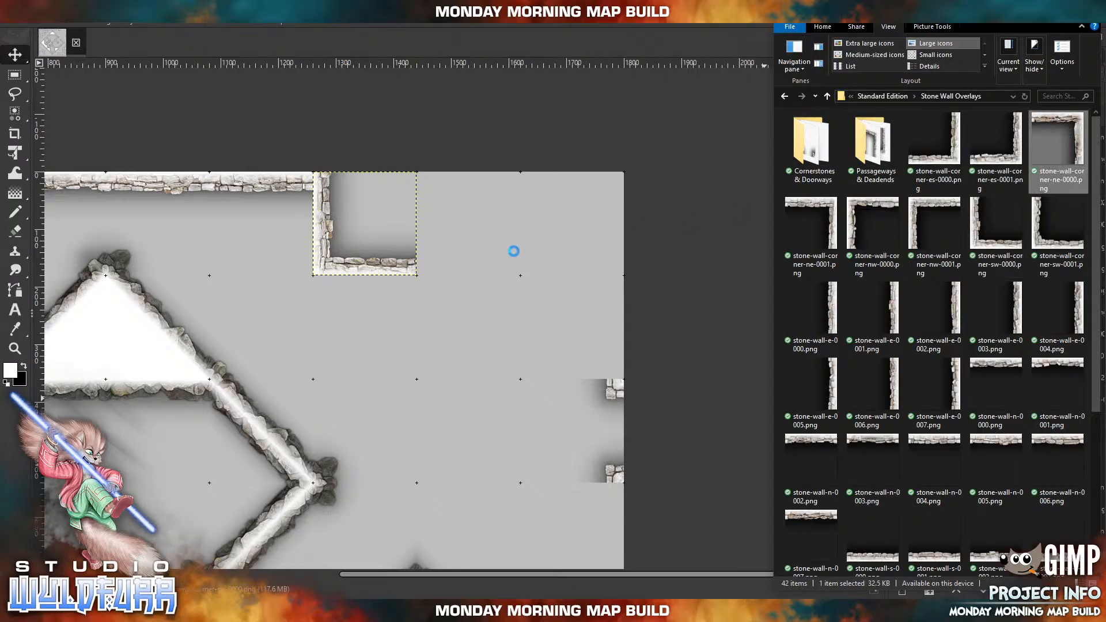
left_click_drag(514, 252, 516, 253)
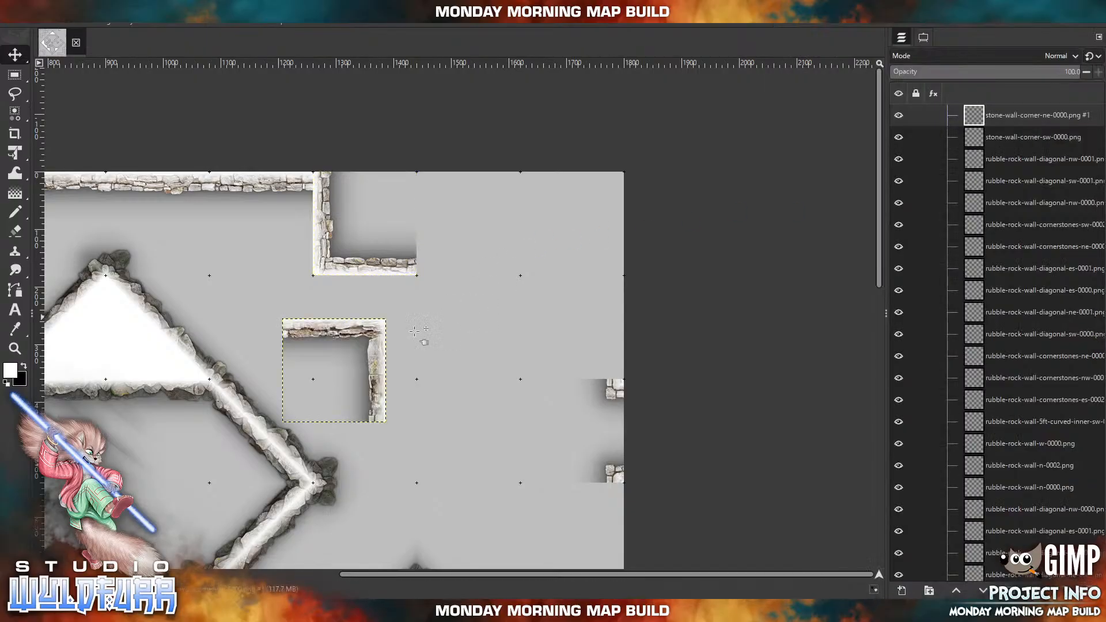
left_click_drag(380, 355, 625, 221)
Import stone-wall-e-0006.png and place it on the eastern edge directly south of the northeast corner piece.
left_click(335, 609)
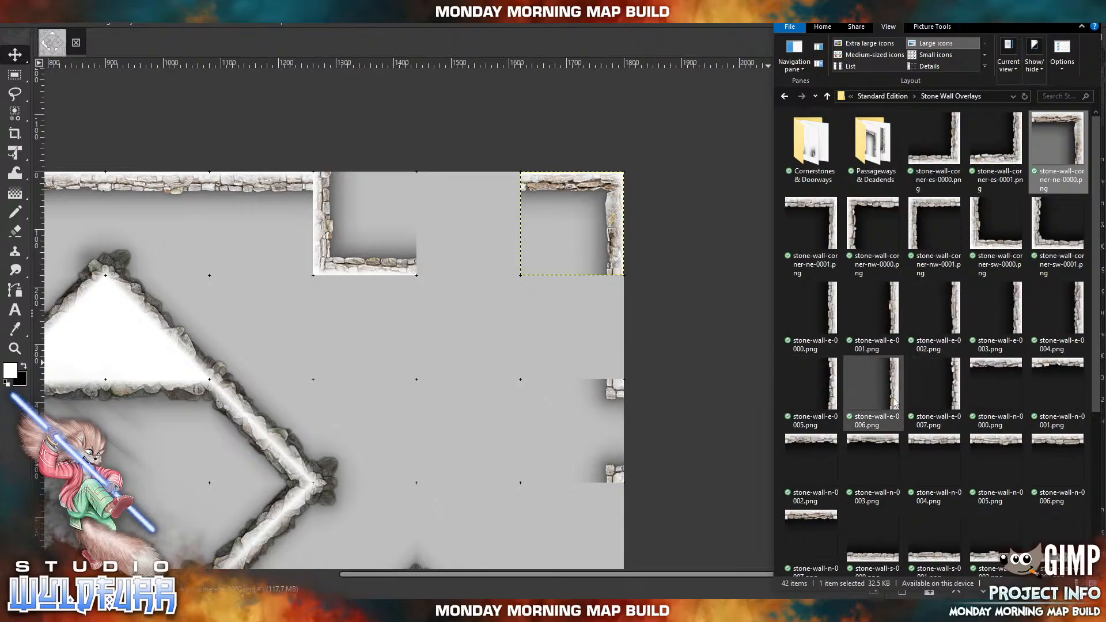
left_click_drag(893, 404, 516, 384)
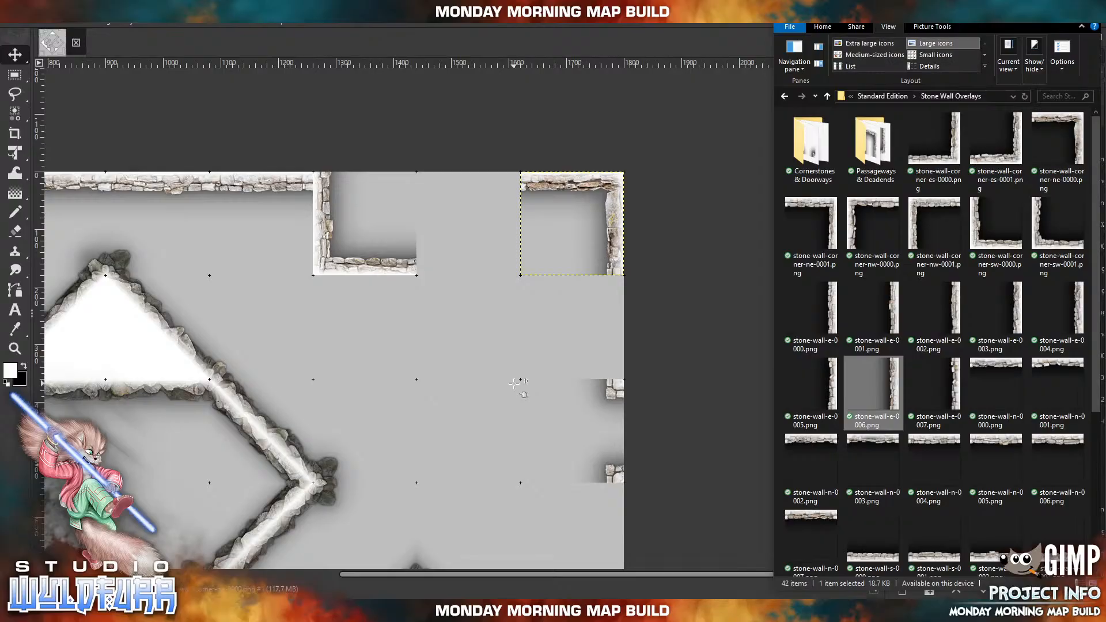
left_click_drag(409, 382, 647, 339)
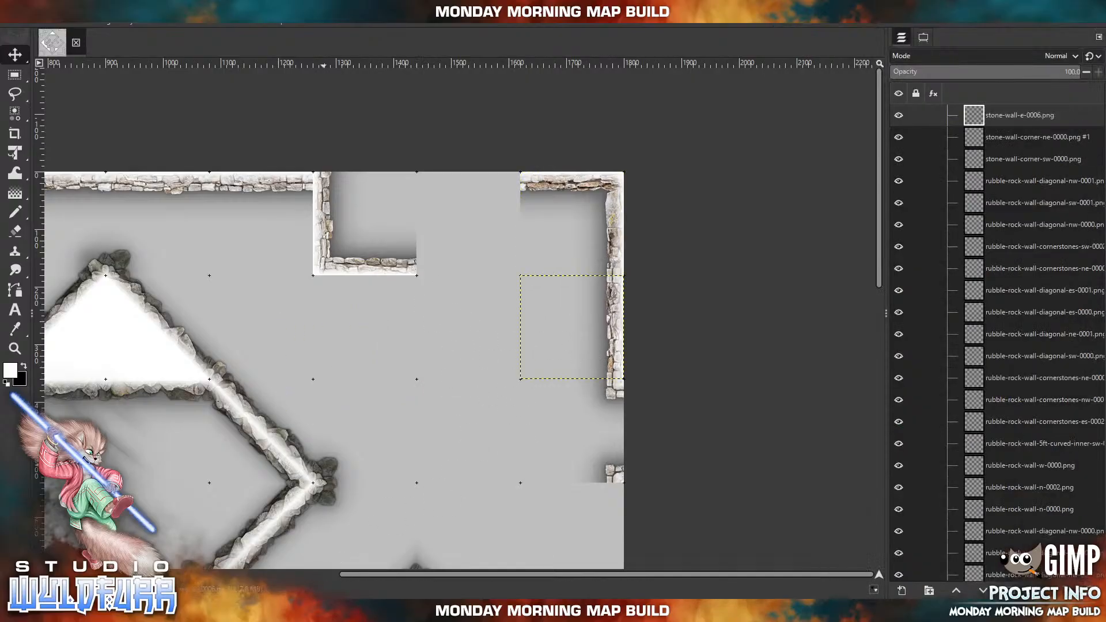
Import stone-wall-n-0004.png and place it in the northern edge gap directly west of the northeast corner piece.
left_click(299, 611)
left_click(944, 446)
left_click_drag(944, 446, 464, 371)
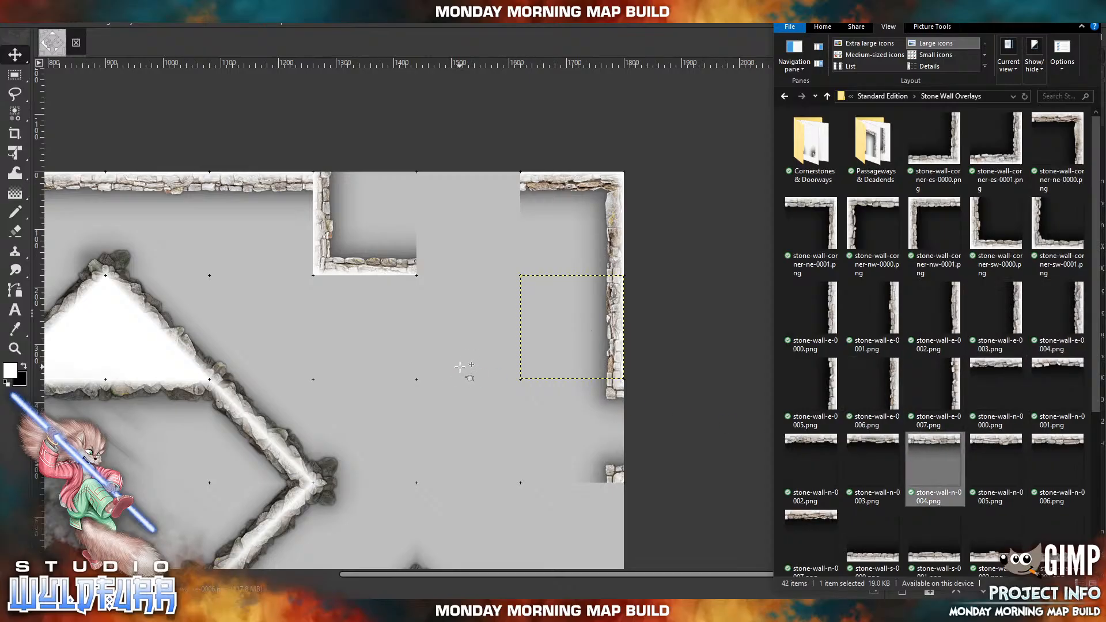
left_click_drag(347, 335, 481, 189)
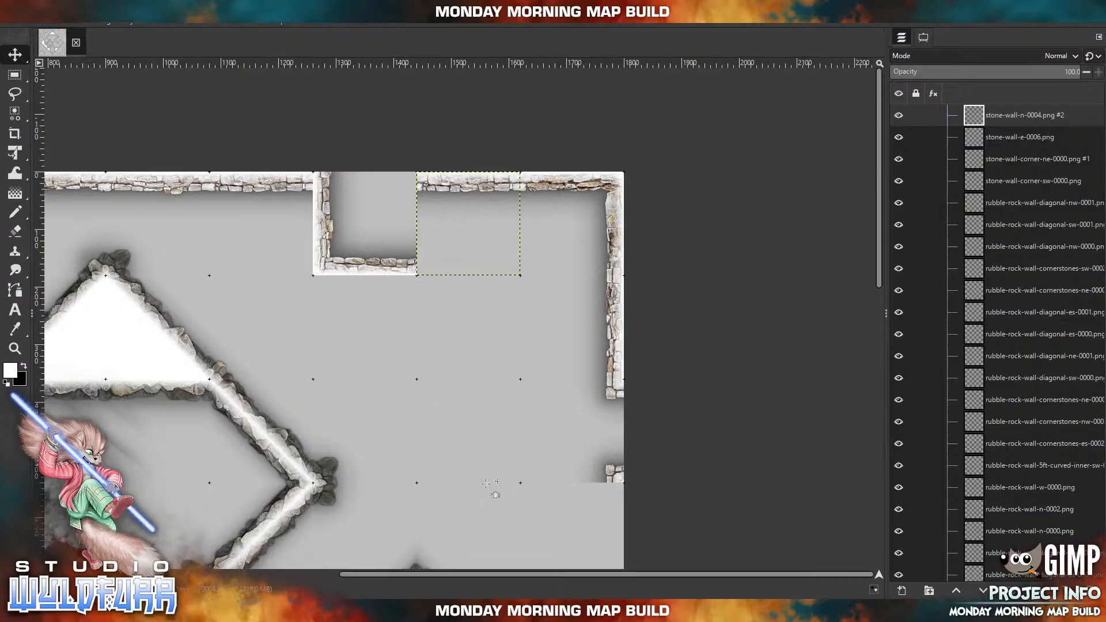
Delete the stone doorway layer in the northern part of the eastern edge and place an imported stone-wall-corner-sw-0000.png in its cell.
left_click(615, 478)
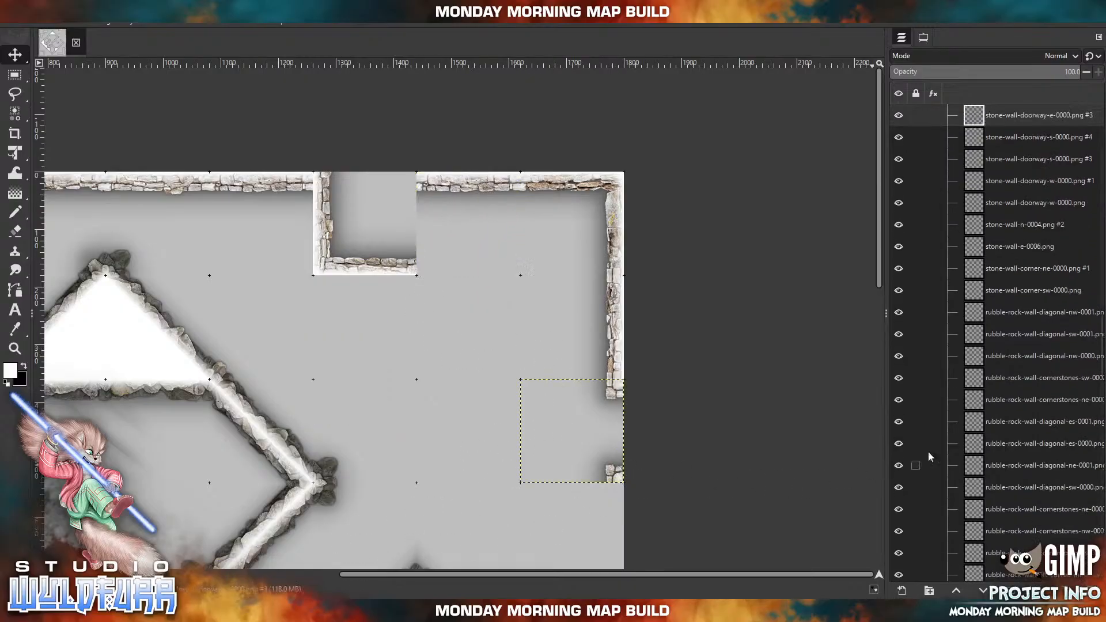
left_click(1092, 591)
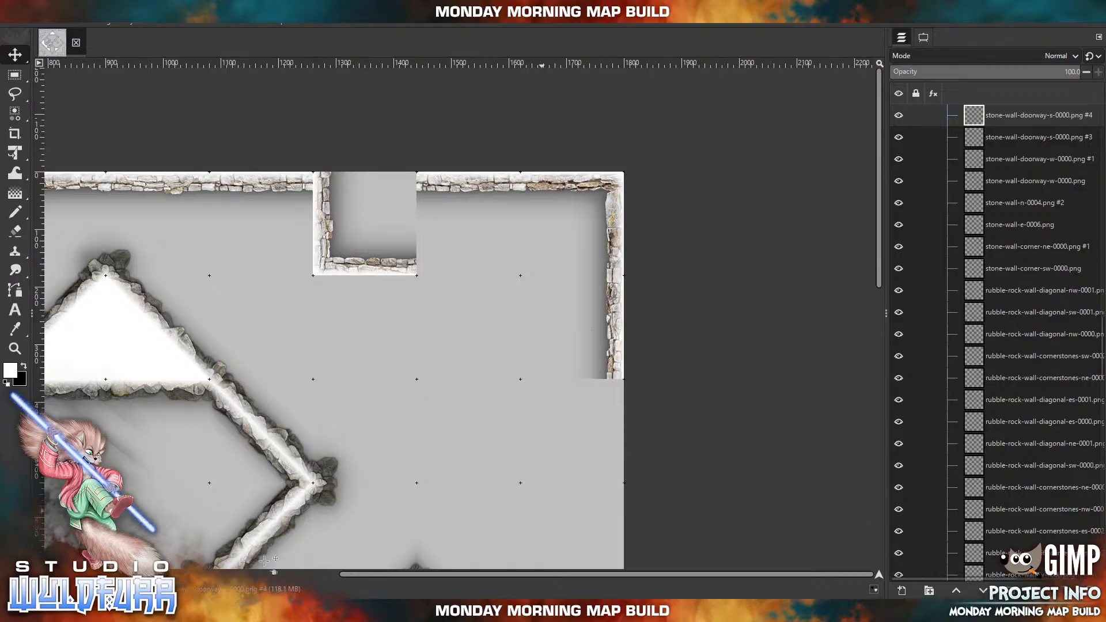
left_click(260, 611)
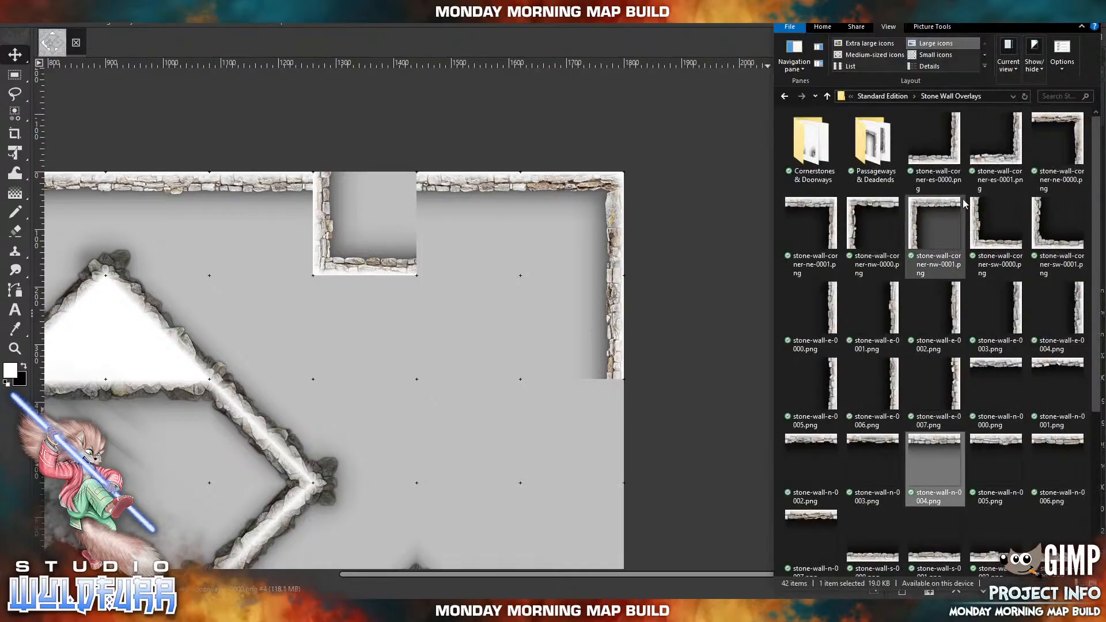
left_click(1000, 239)
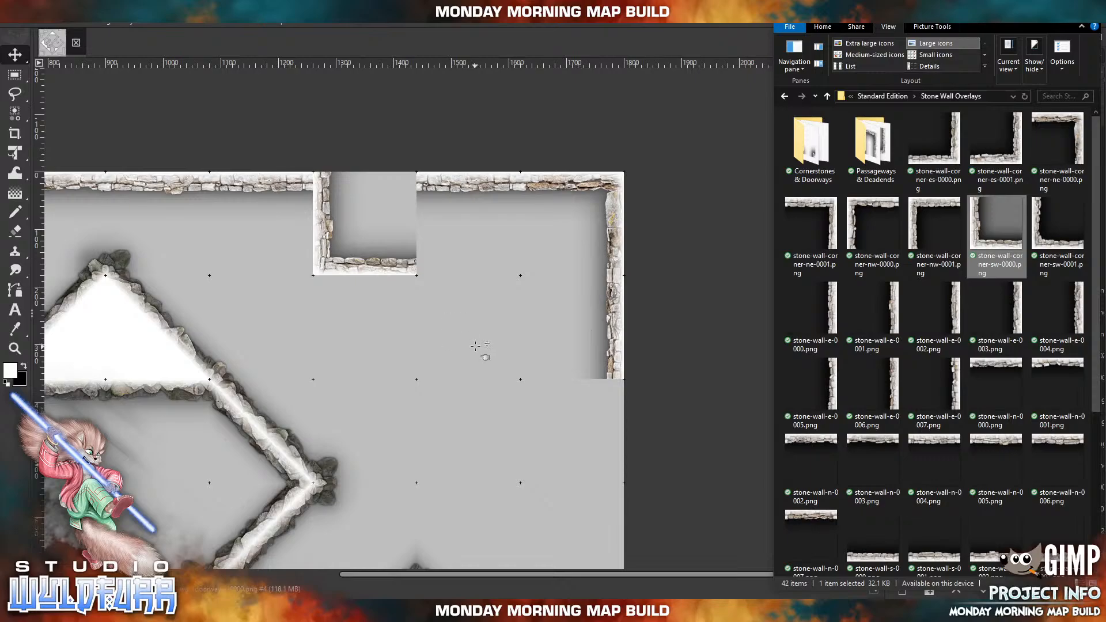
left_click_drag(475, 346, 475, 346)
left_click_drag(365, 415, 601, 477)
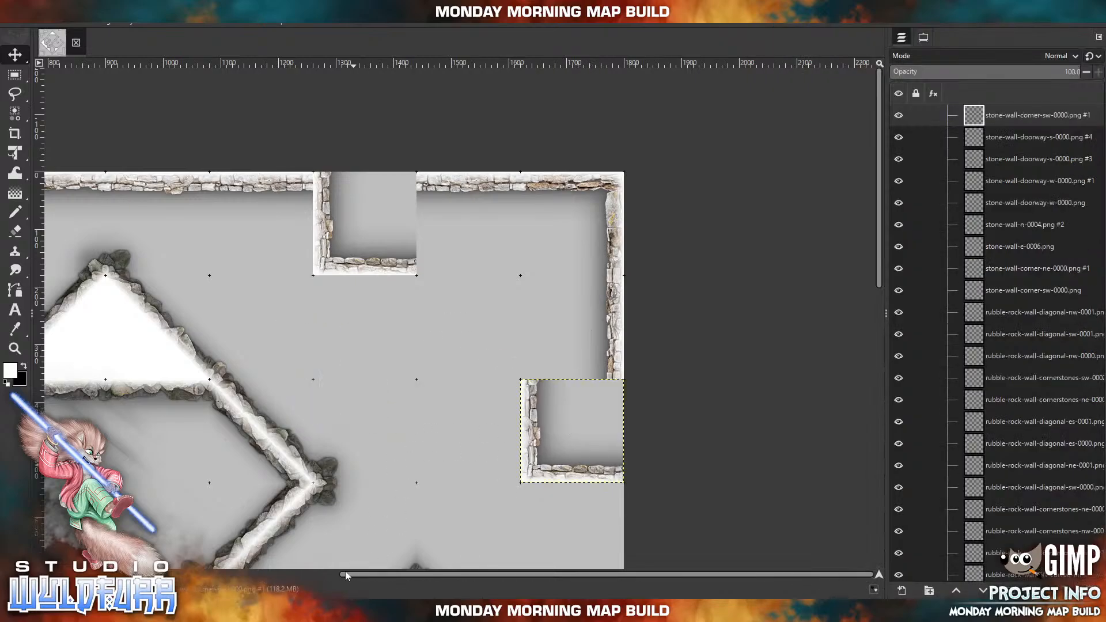
Delete the straight wall segment on the northern edge directly west of the southwest corner piece.
key("alt+Tab")
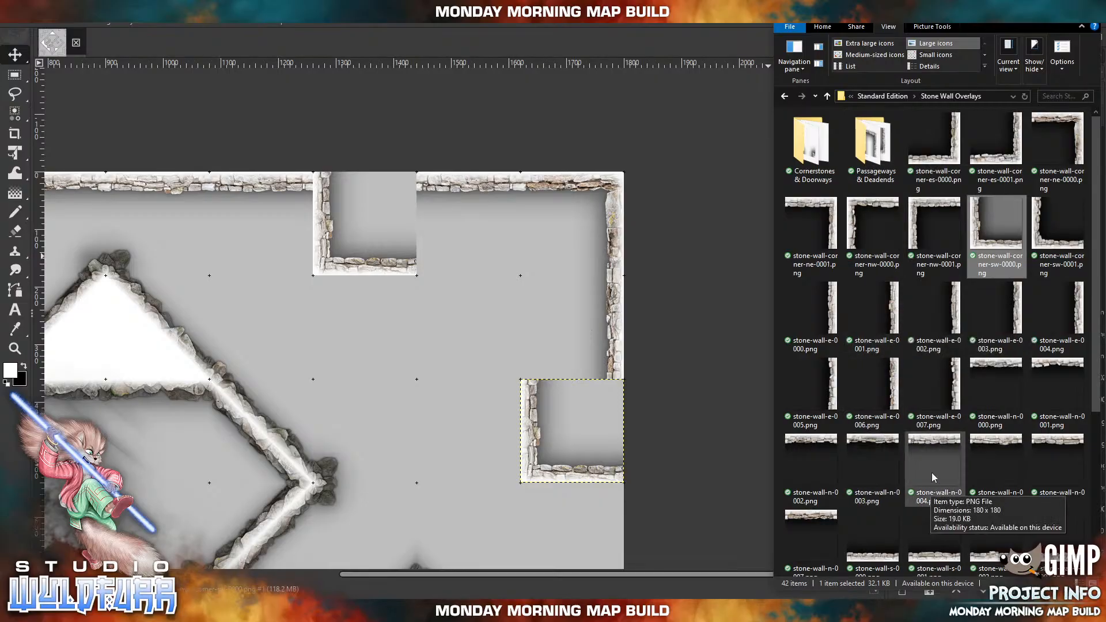
scroll(932, 474, "down", 2)
left_click_drag(929, 459, 274, 195)
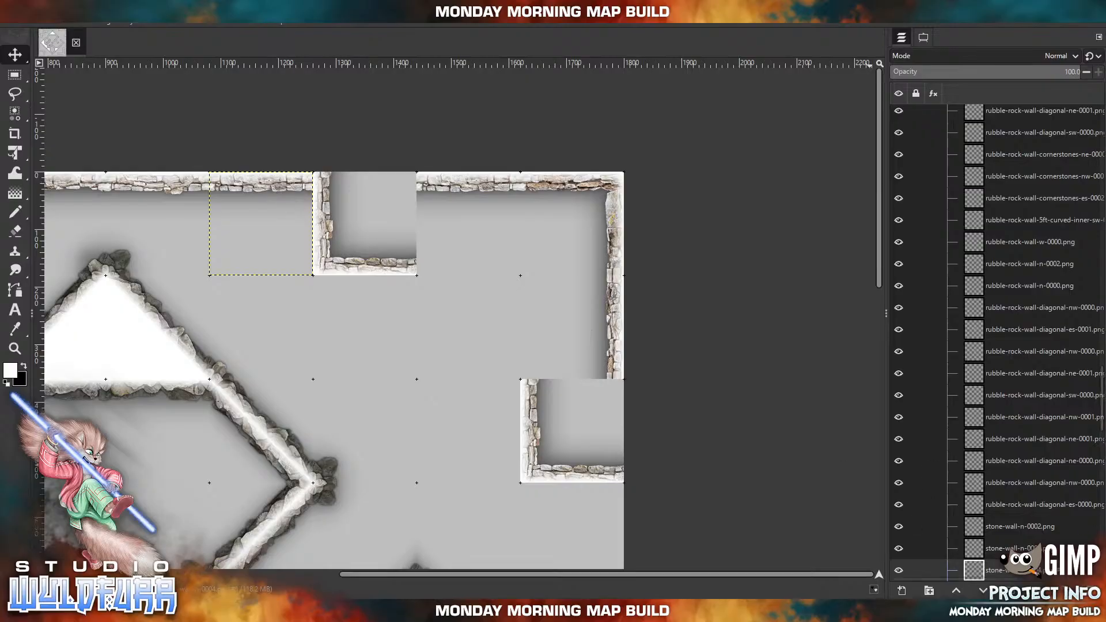
key("ctrl+z")
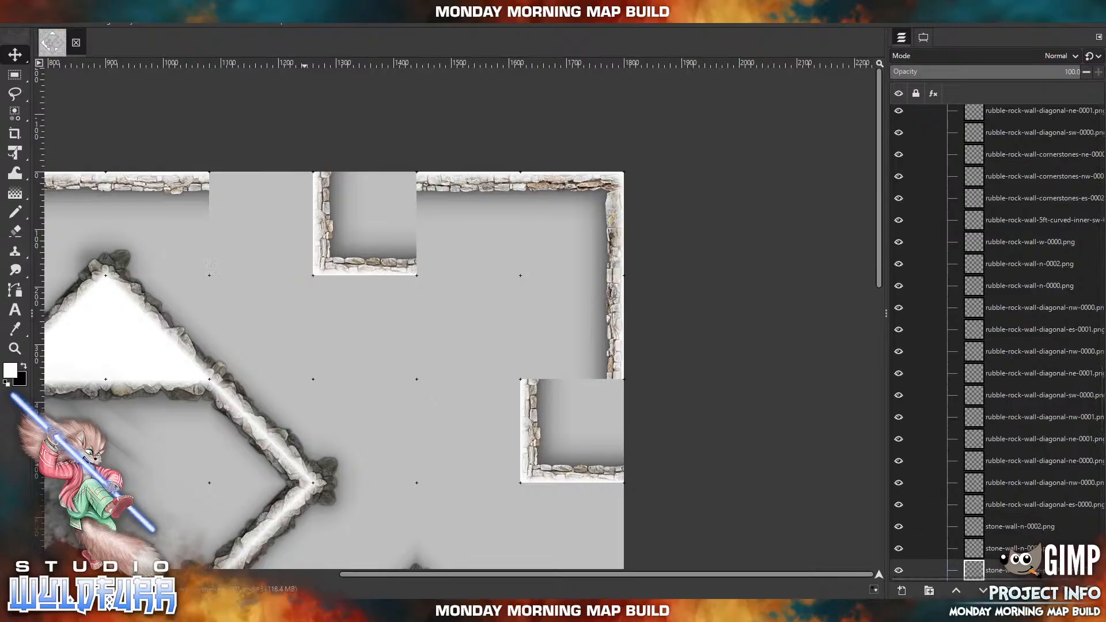
left_click(300, 610)
scroll(973, 473, "up", 3)
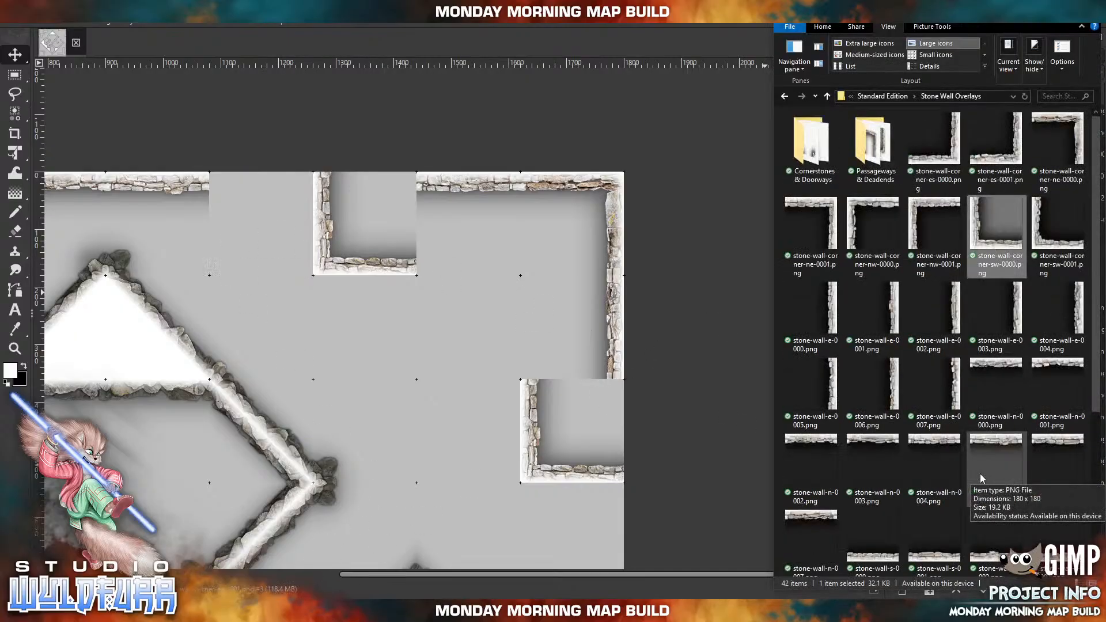
left_click_drag(1058, 141, 330, 285)
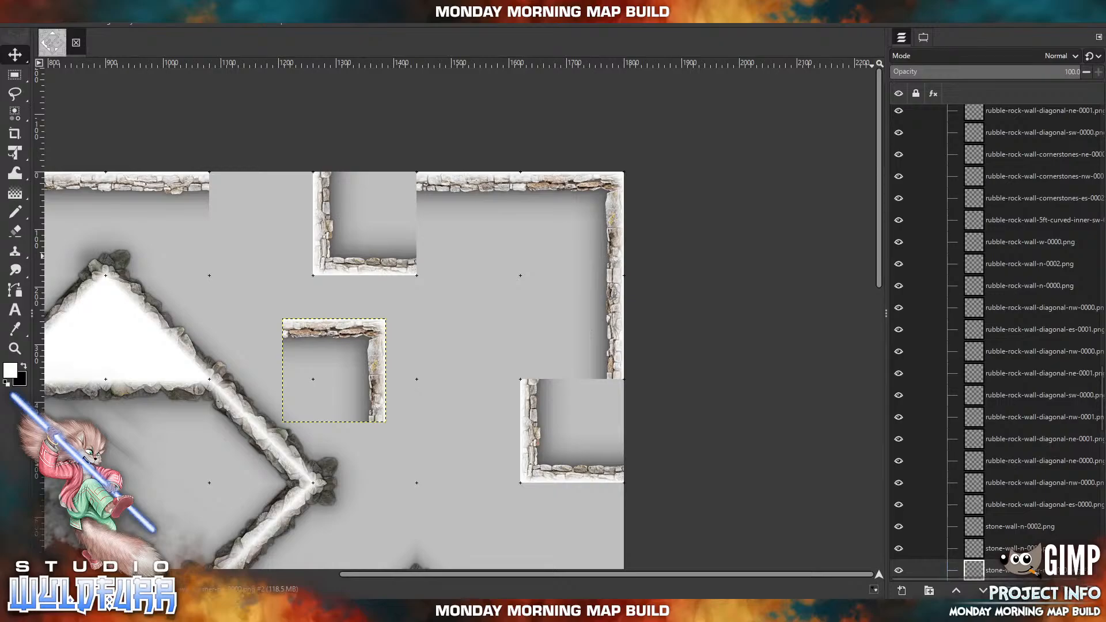
left_click(1092, 591)
Import stone-wall-corner-ne-0001.png and place it in the northern edge gap directly west of the southwest corner piece.
key("alt+Tab")
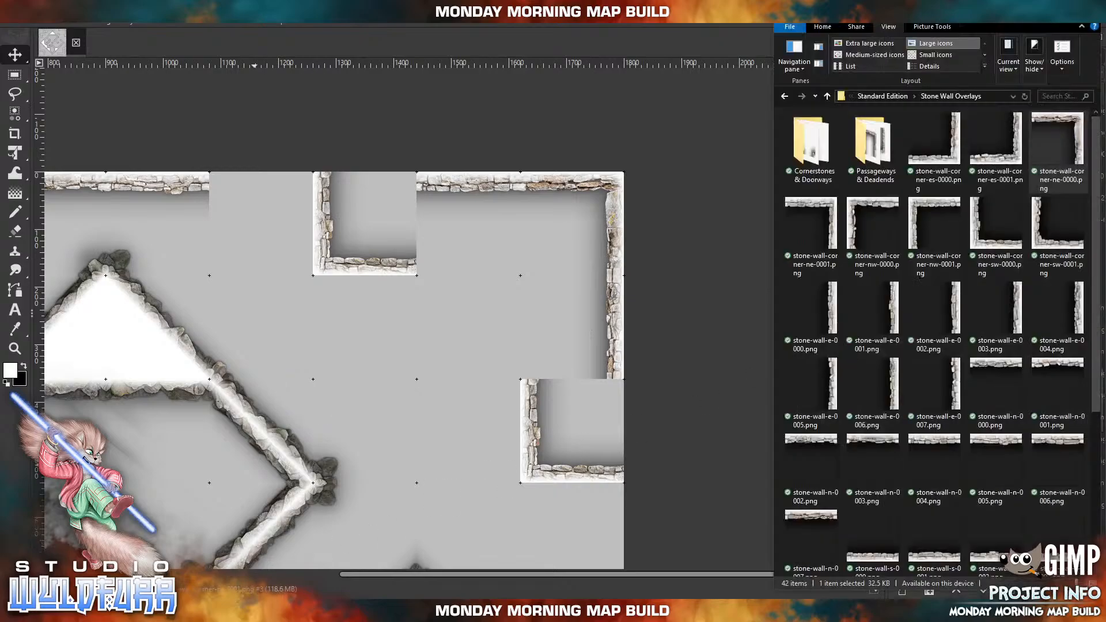
left_click(785, 234)
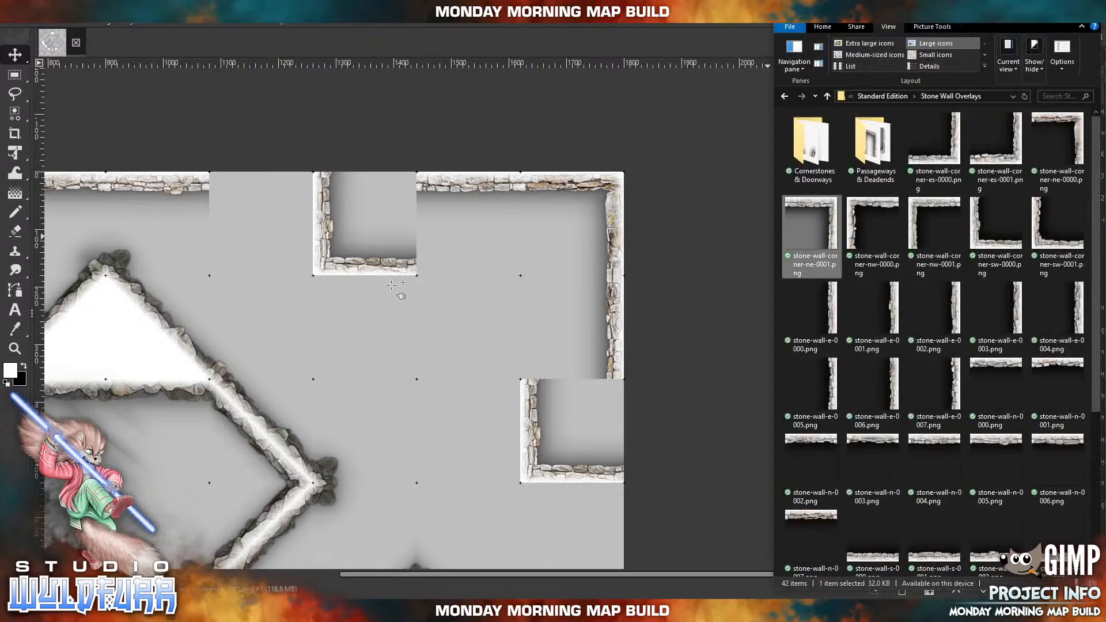
left_click_drag(392, 284, 393, 287)
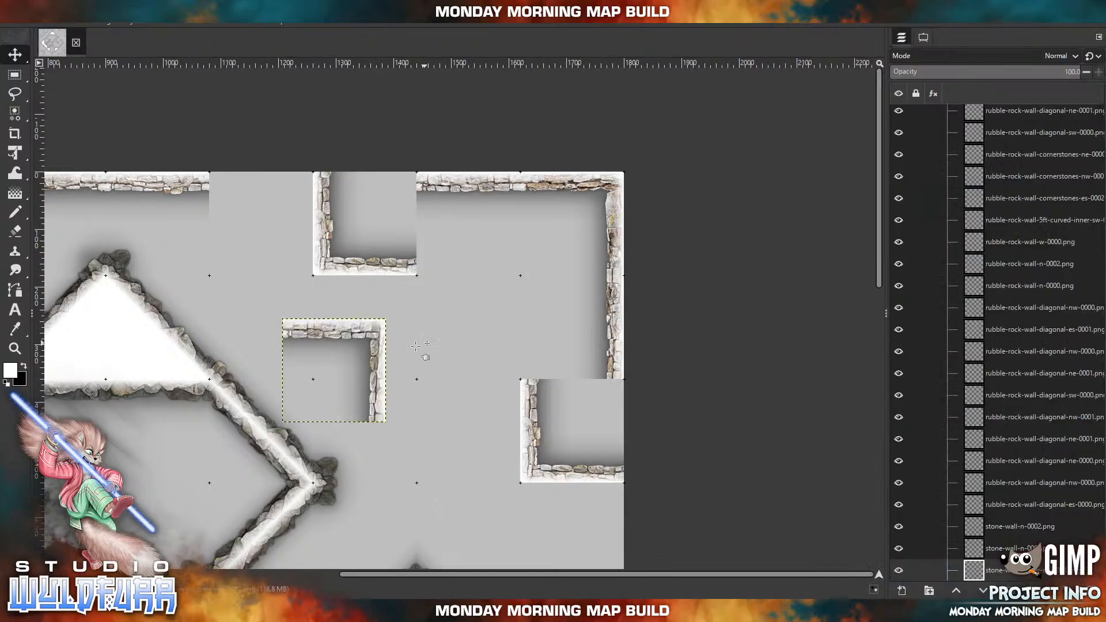
left_click_drag(379, 346, 301, 199)
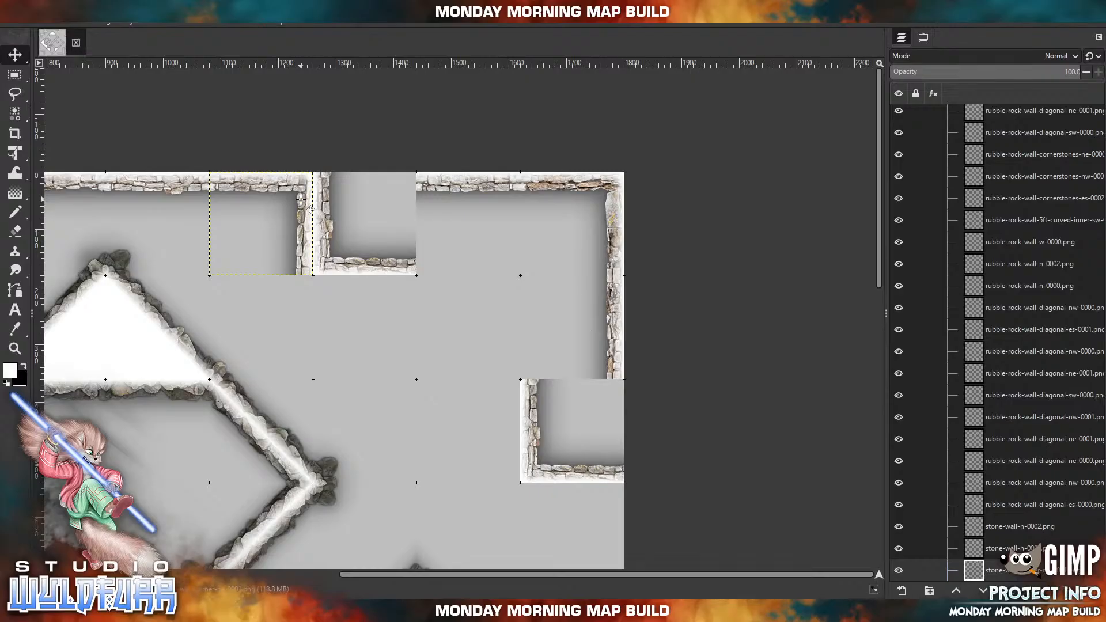
Import stone-wall-corner-ne-0001.png again and place it on the eastern edge directly south of the southwest corner piece.
left_click(330, 611)
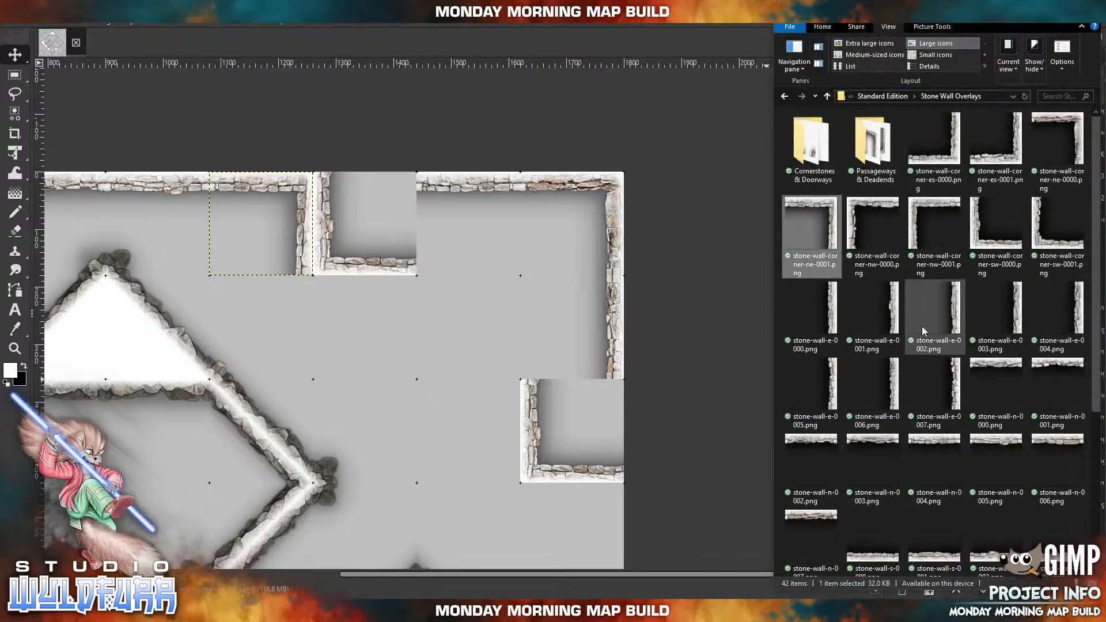
left_click_drag(833, 213, 497, 318)
left_click_drag(367, 328, 605, 492)
Back the southwest corner pieces with imported walls: stone-wall-e-0000.png west of the eastern one and stone-wall-n-0004.png south of the northern one.
key("alt+Tab")
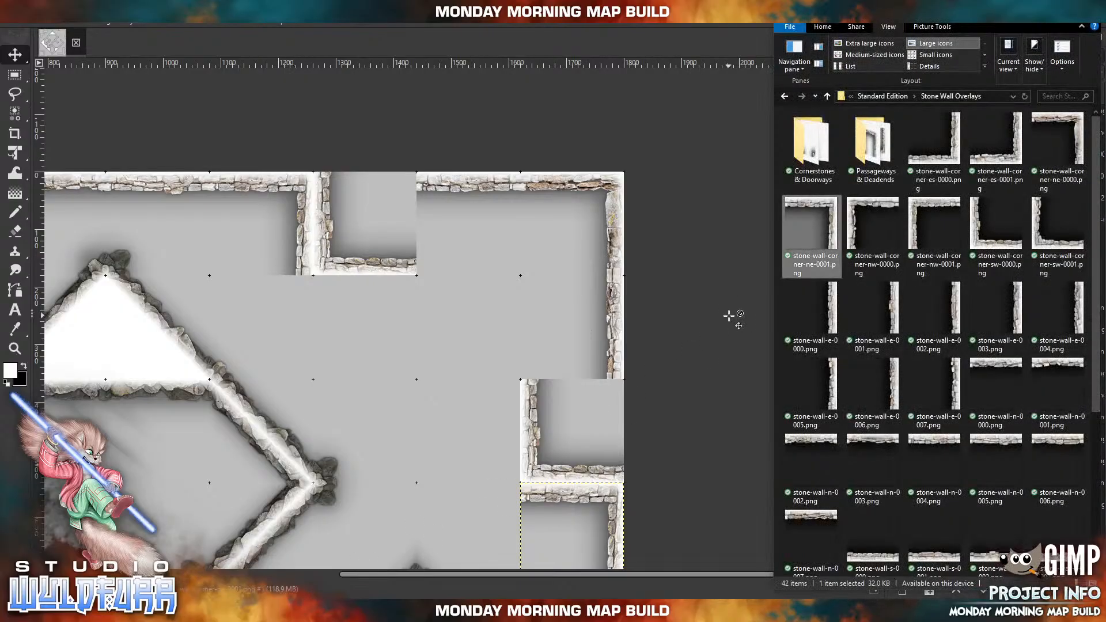
left_click(815, 316)
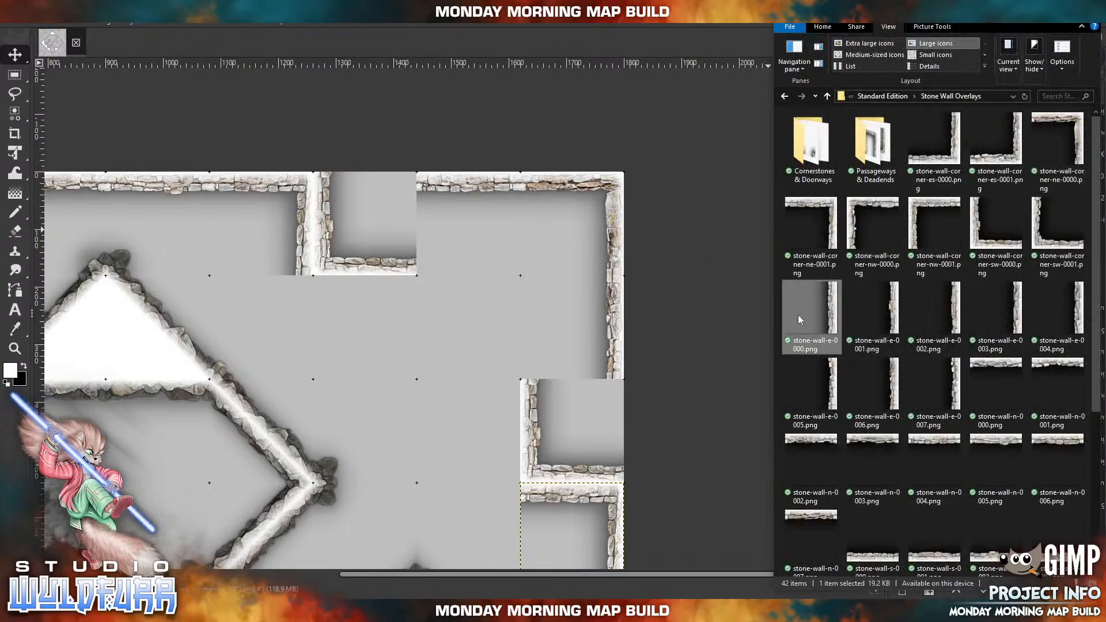
left_click_drag(449, 371, 518, 441)
left_click(303, 611)
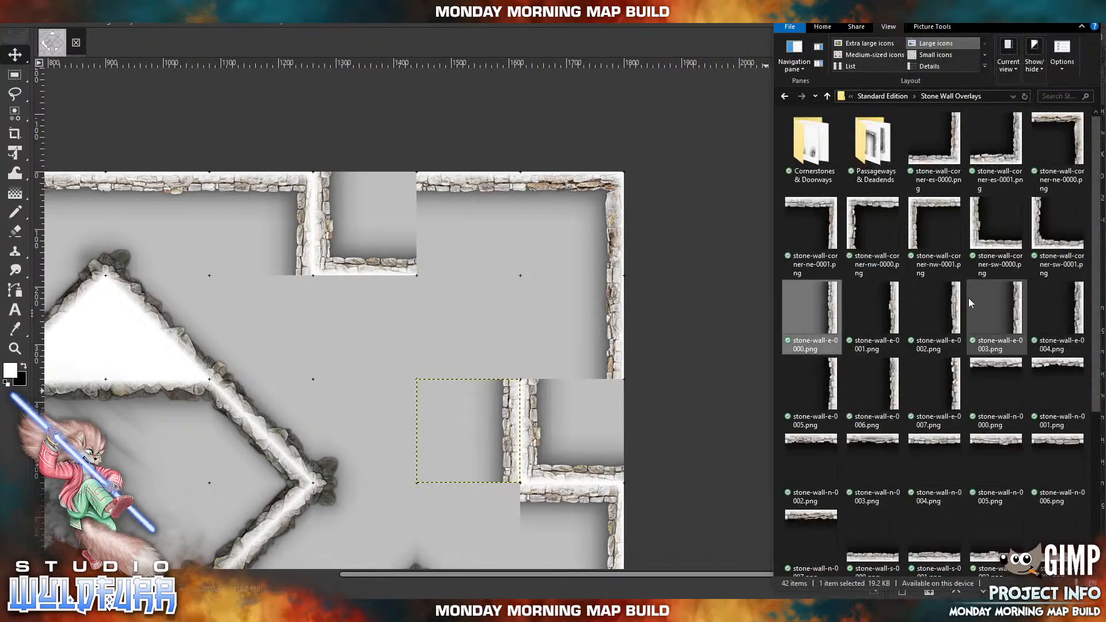
left_click_drag(934, 444, 391, 293)
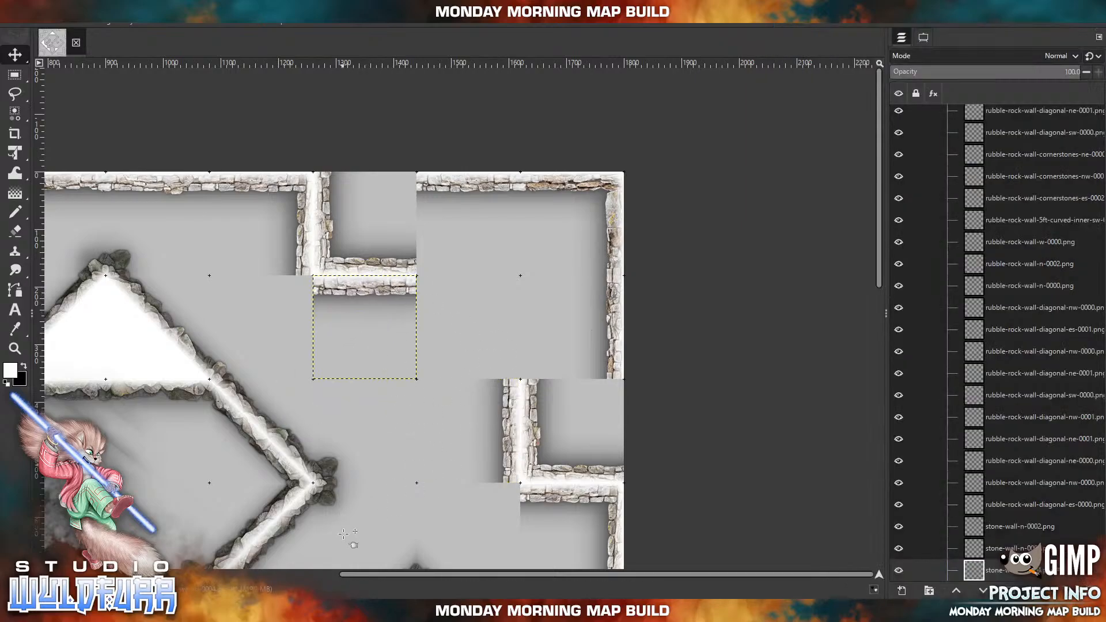
Import stone-wall-doorway-nesw-0000.png from the Cornerstones & Doorways folder and place it in the cell directly east of the inner stone-wall-n-0004.png segment.
left_click(281, 611)
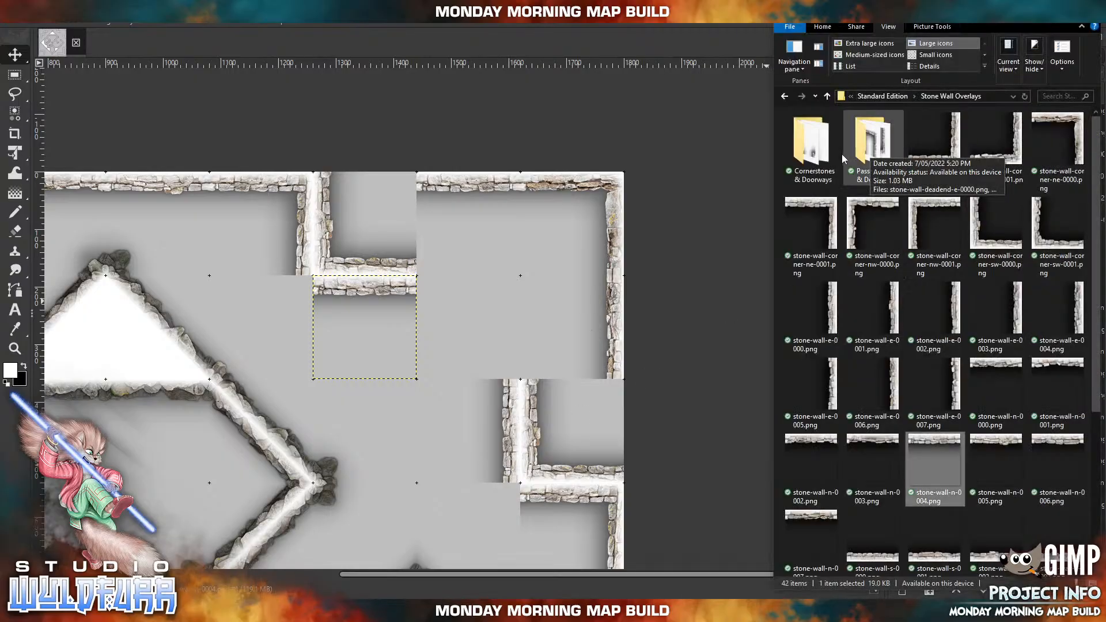
double_click(820, 155)
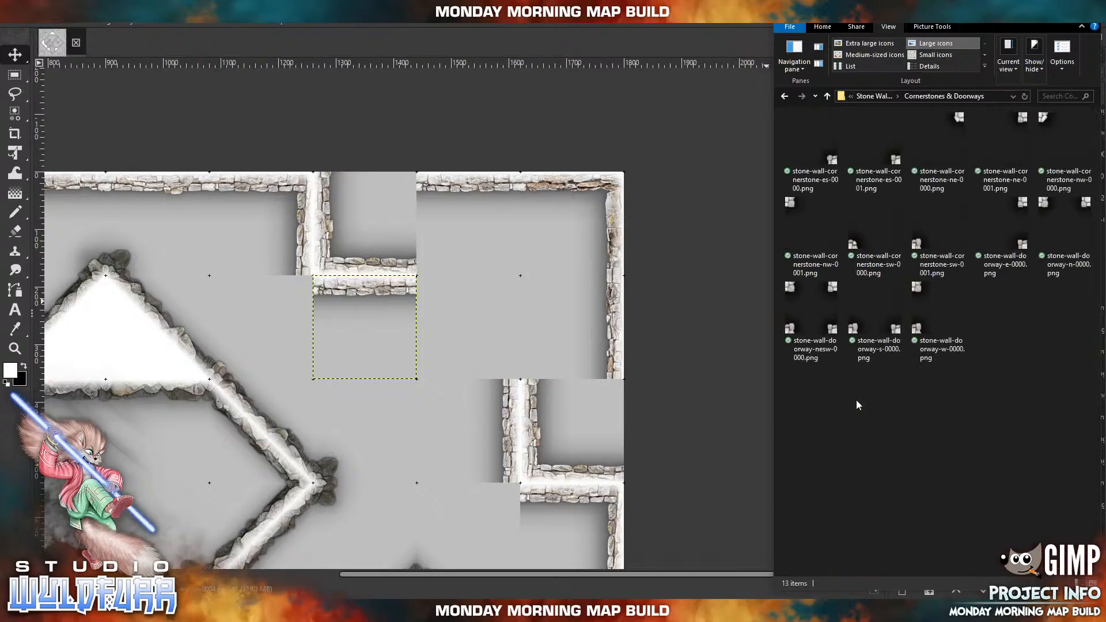
left_click_drag(814, 292, 515, 277)
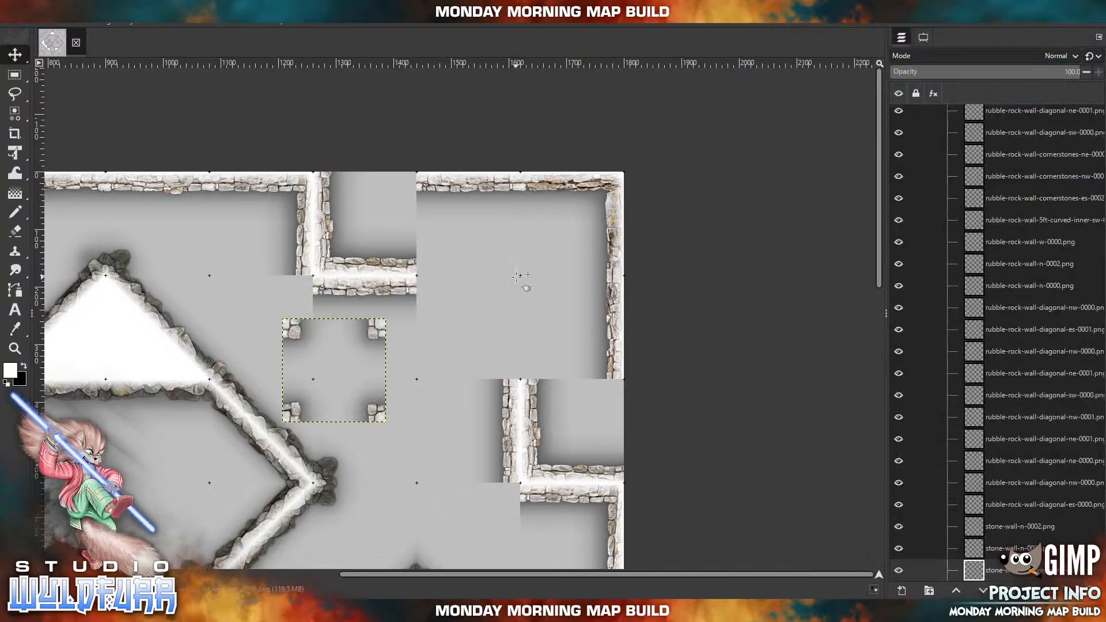
left_click_drag(400, 333, 522, 297)
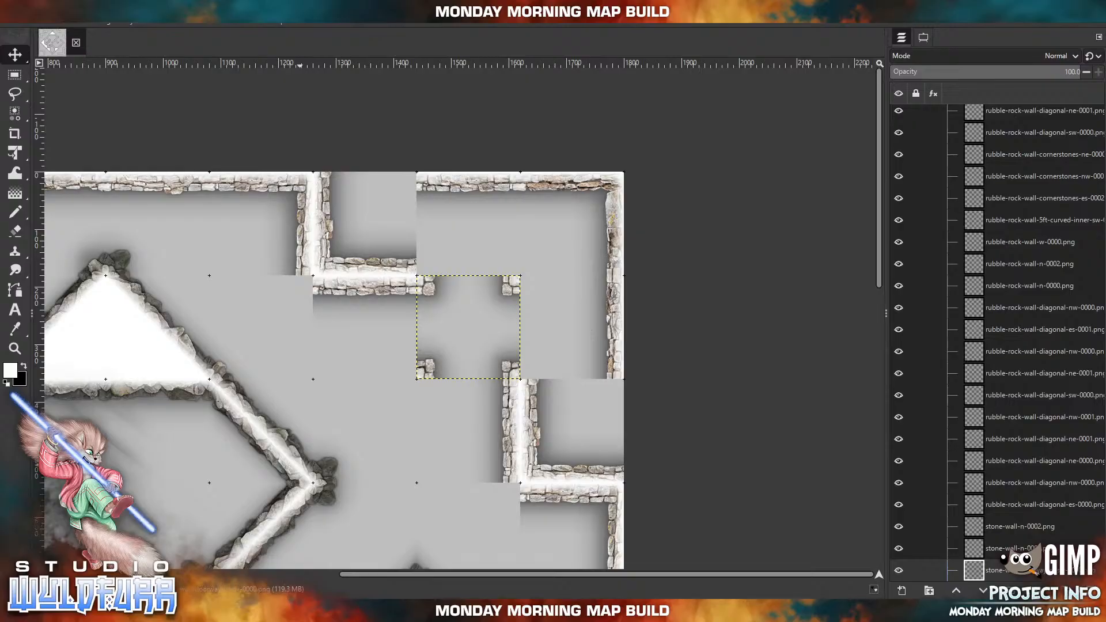
Import stone-wall-cornerstone-sw-0000.png and place it over the map's northeast corner cell.
key("alt+Tab")
left_click_drag(849, 236, 551, 267)
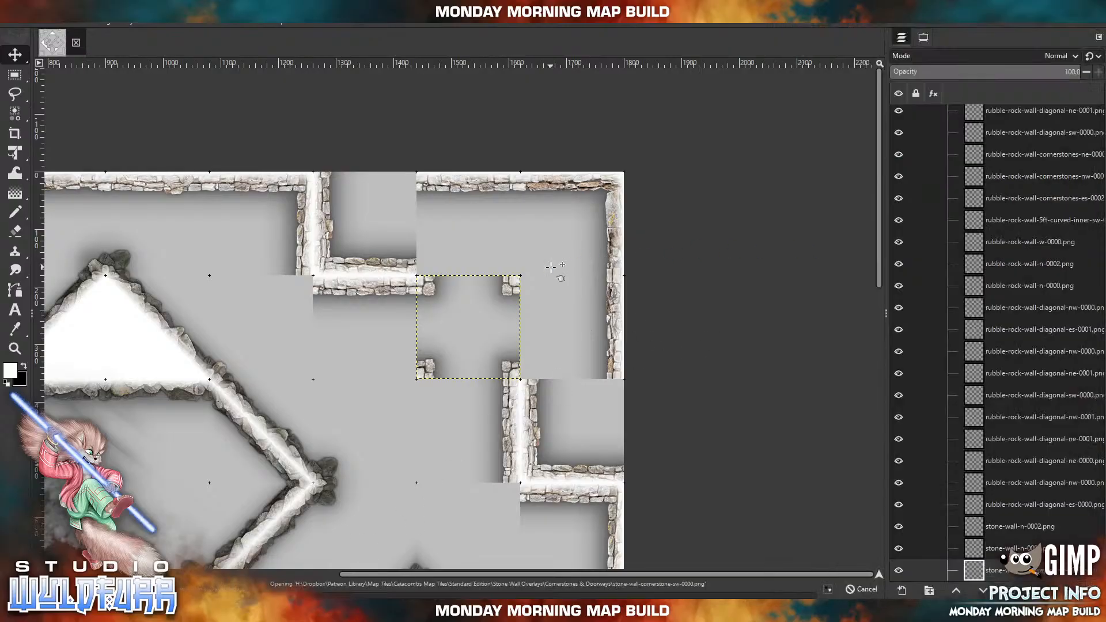
left_click_drag(302, 428, 540, 280)
Import stone-wall-cornerstone-nw-0001.png and place it in the eastern edge cell directly south of the northeast corner cell.
key("alt+Tab")
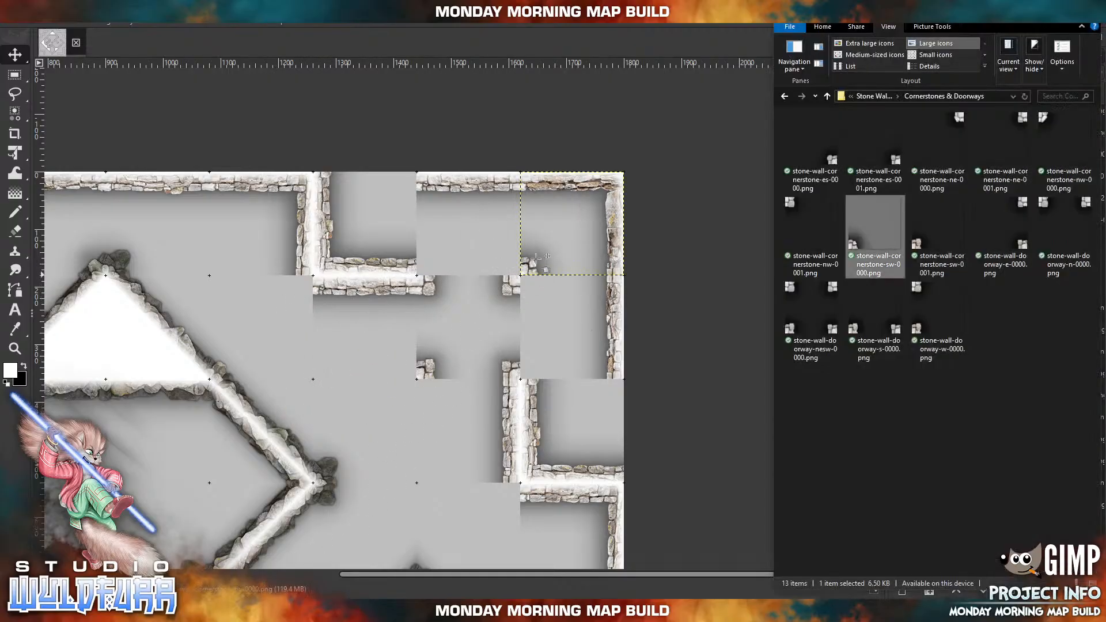
left_click_drag(807, 209, 529, 318)
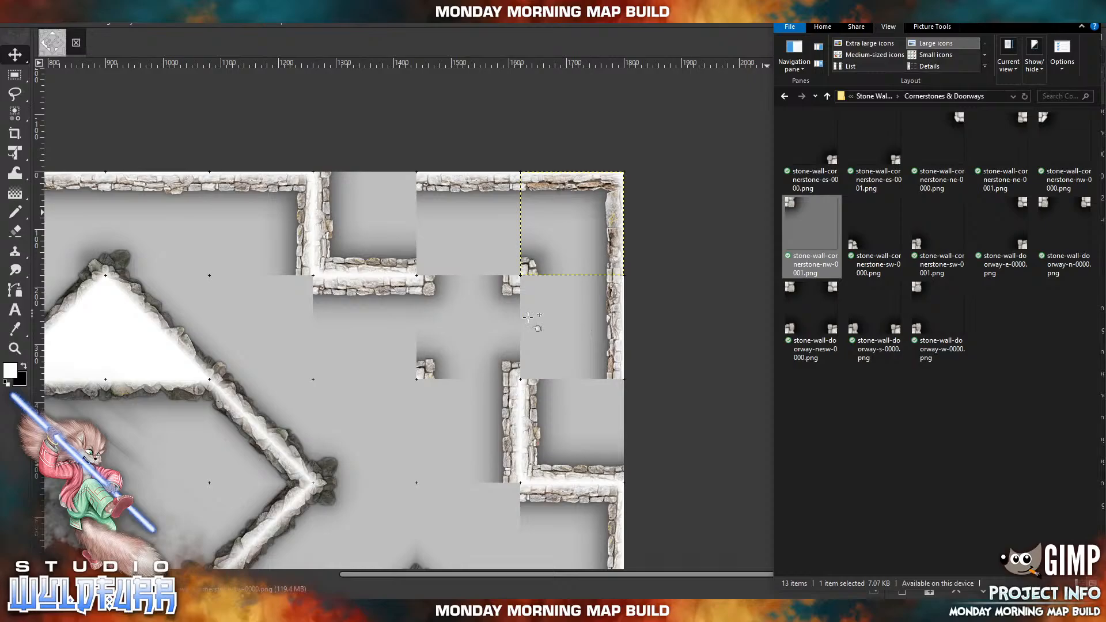
left_click_drag(300, 342, 538, 299)
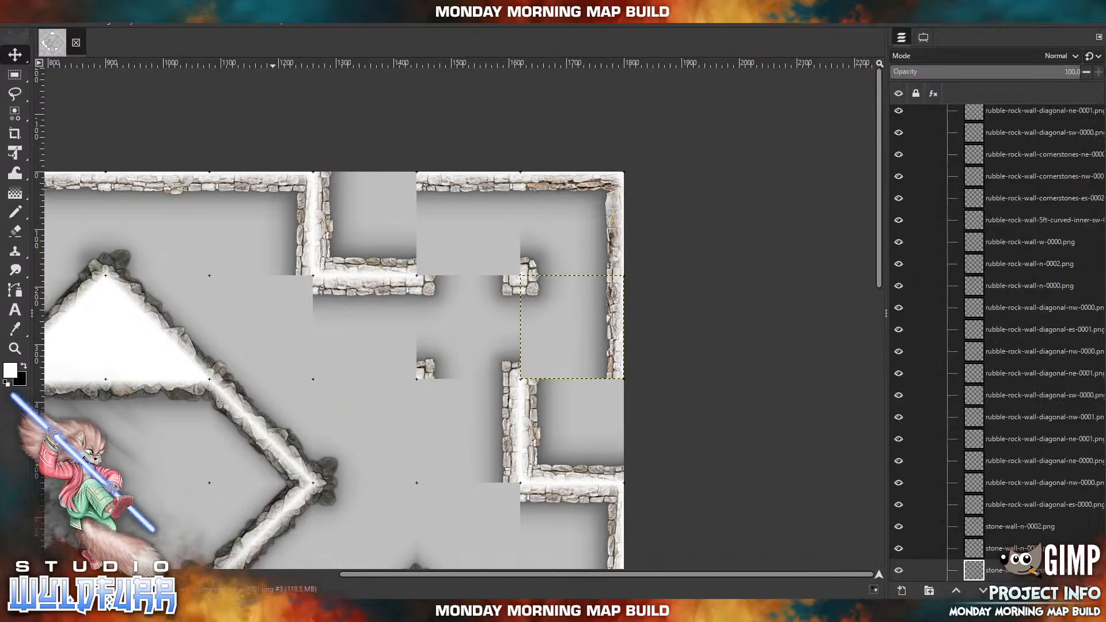
Import stone-wall-cornerstone-es-0001.png and place it in the north edge cell directly west of the map's northeast corner cell.
key("alt+Tab")
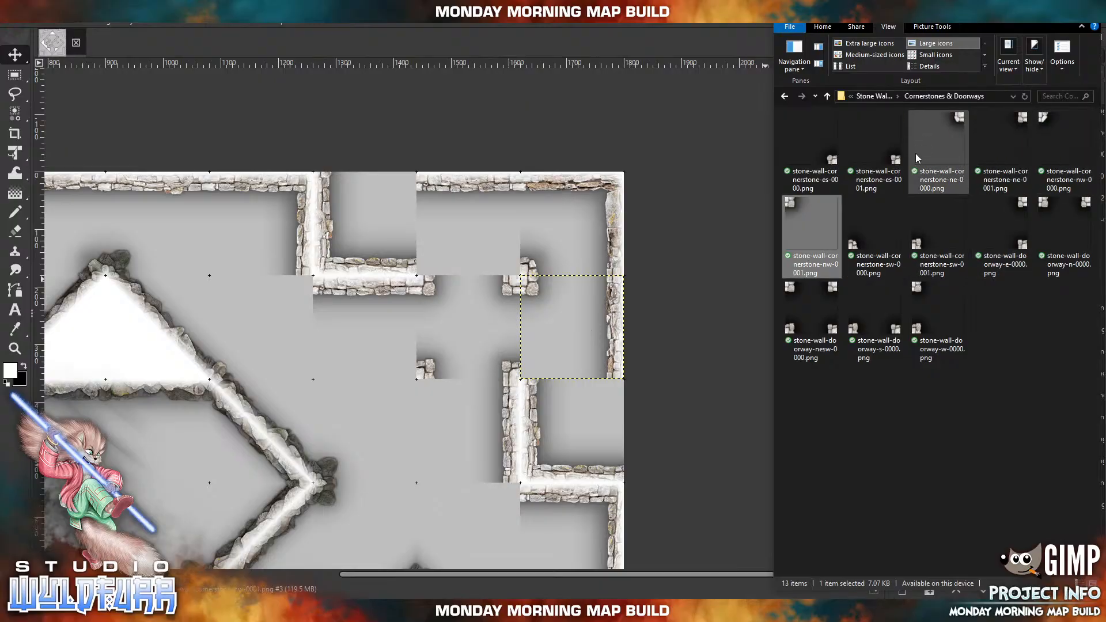
left_click_drag(898, 159, 460, 221)
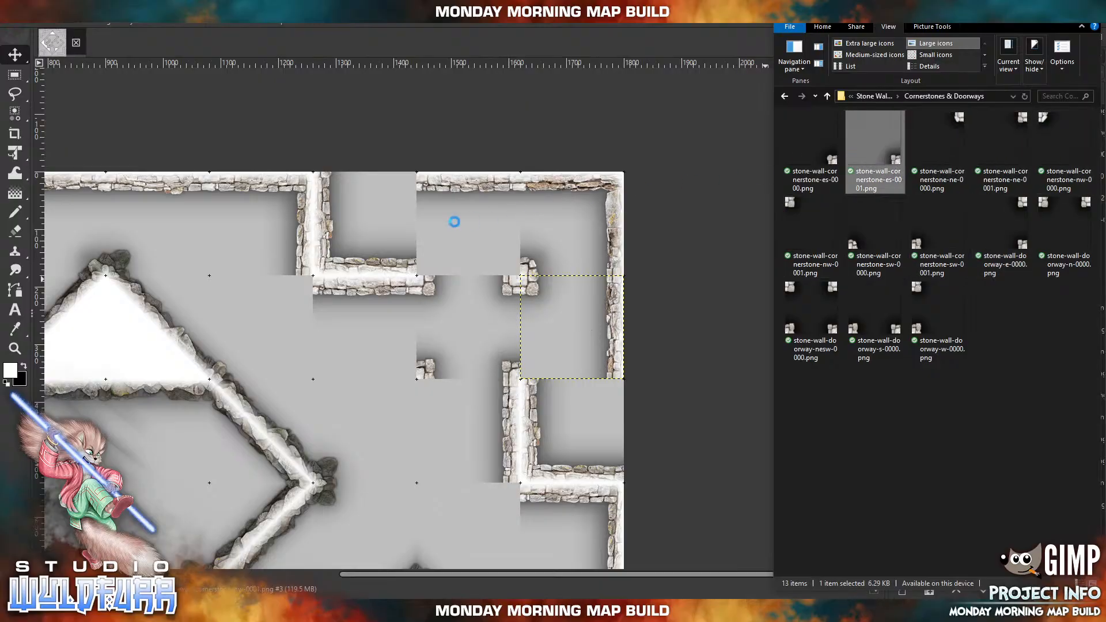
left_click_drag(380, 415, 515, 268)
Import stone-wall-cornerstone-nw-0001.png into the cell directly south of the doorway piece, and stone-wall-cornerstone-ne-0001.png into the cell directly west of that one.
key("alt+Tab")
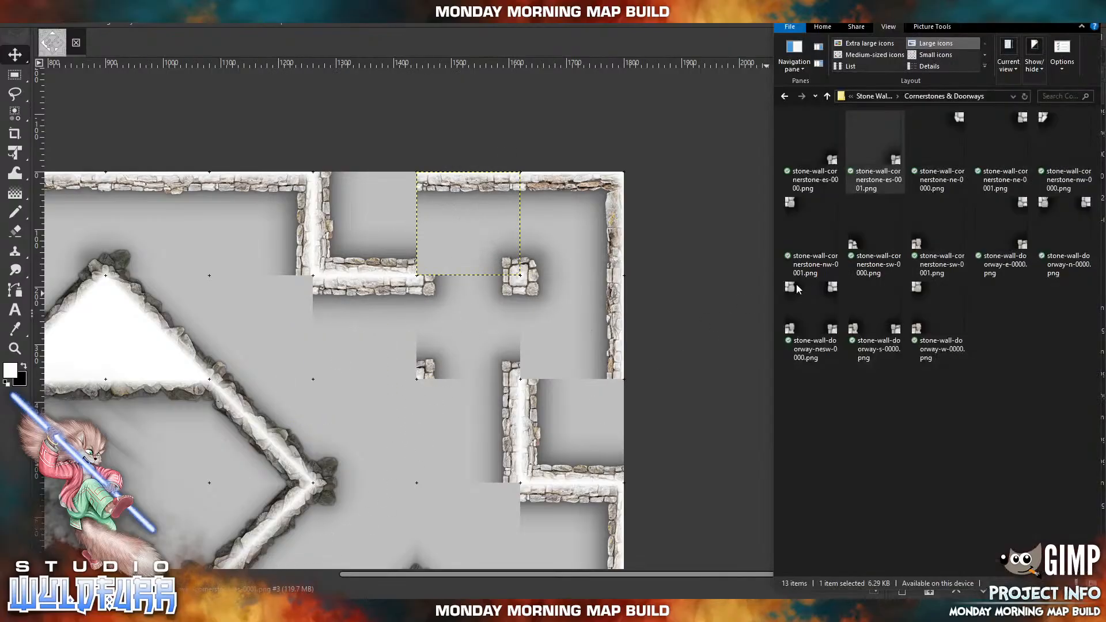
left_click(795, 202)
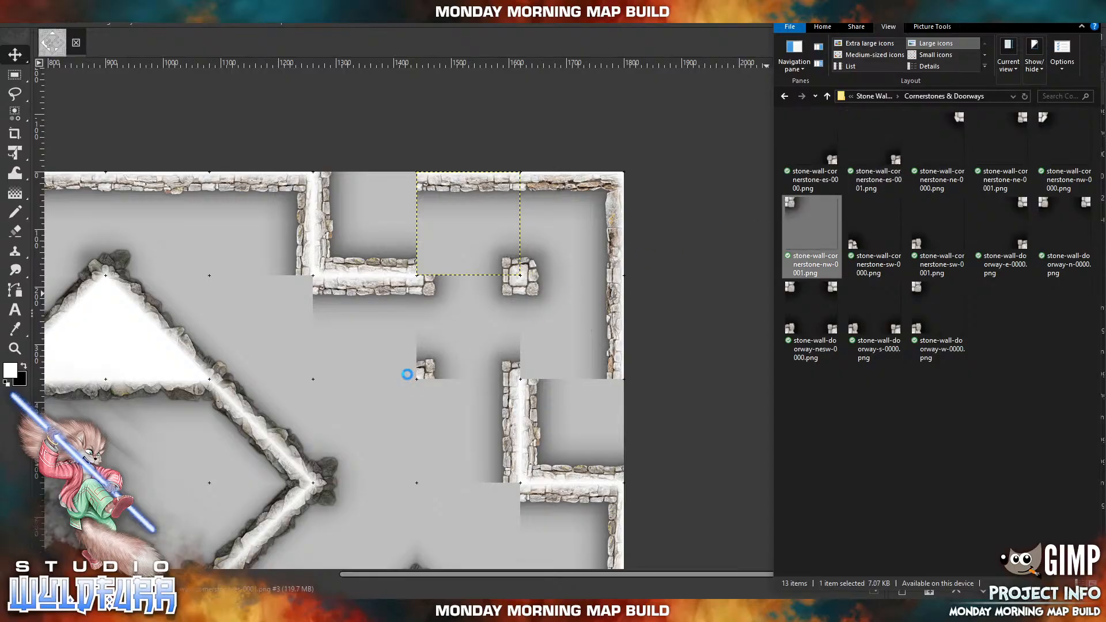
left_click_drag(407, 375, 407, 375)
left_click_drag(286, 330, 432, 400)
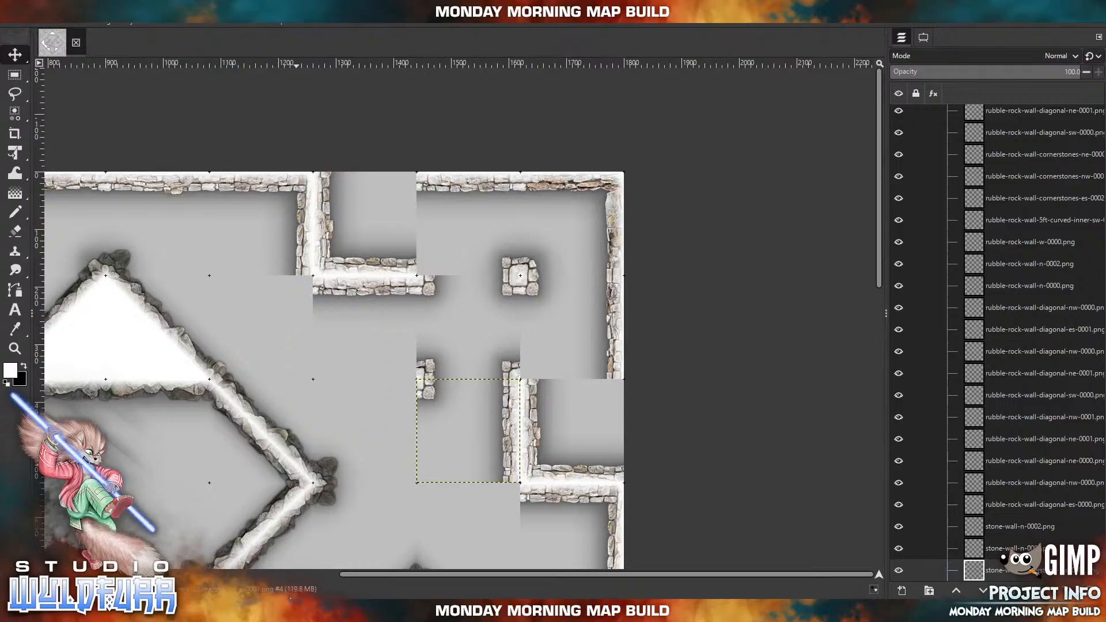
key("alt+Tab")
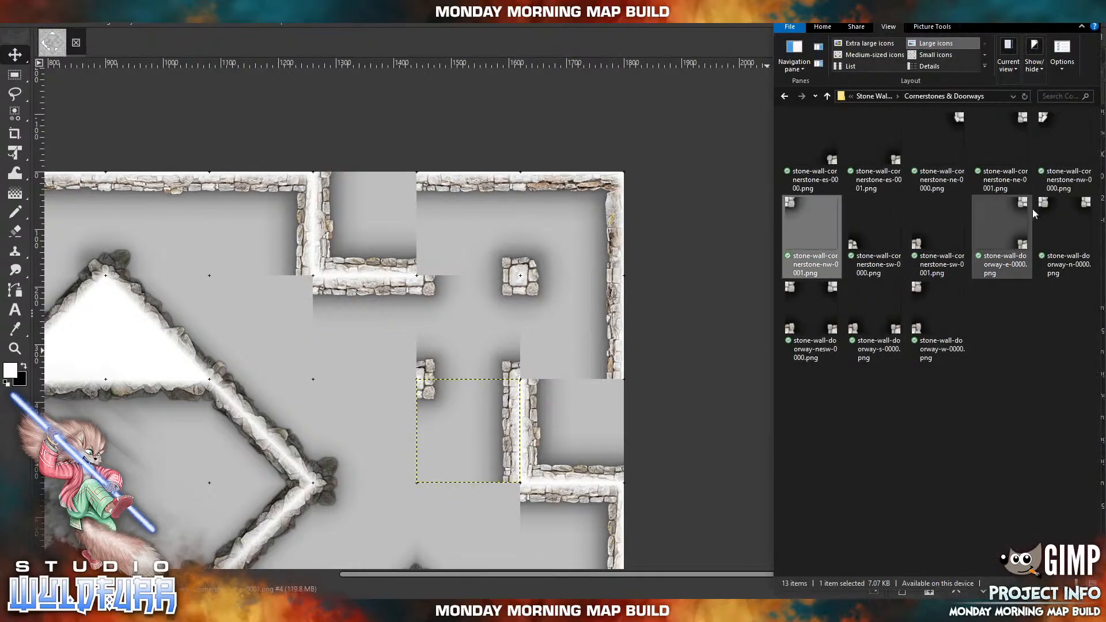
left_click(1010, 140)
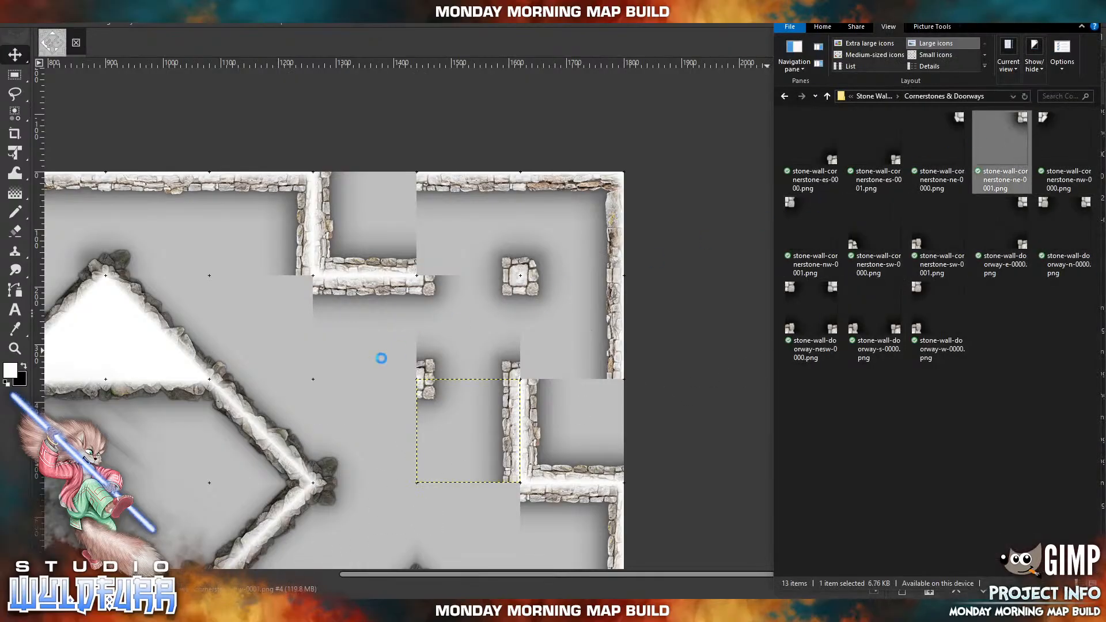
left_click_drag(374, 363, 415, 398)
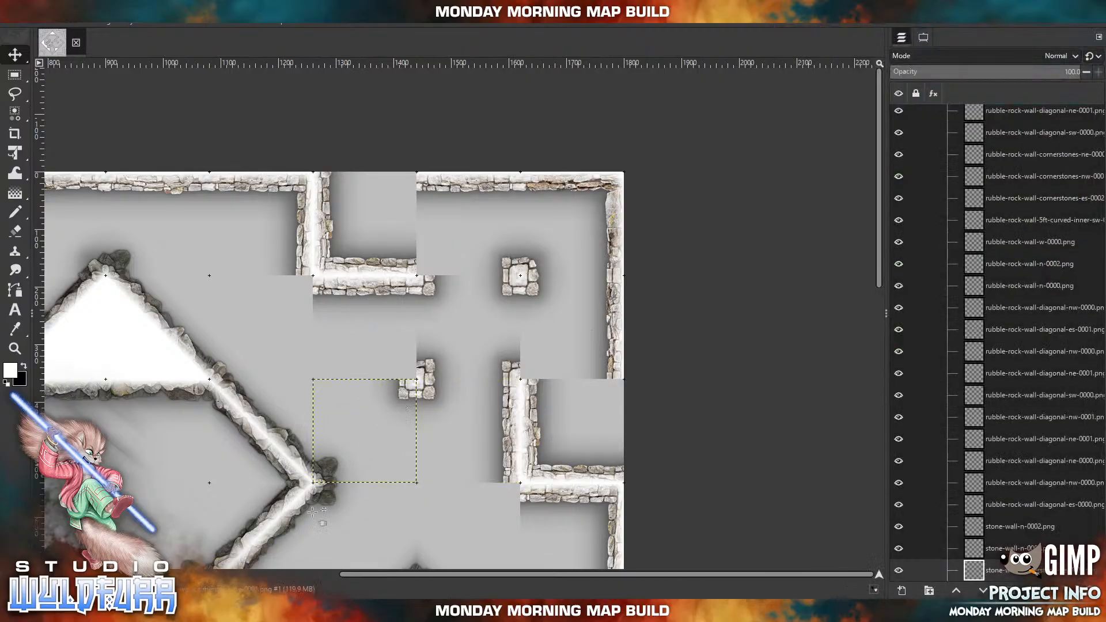
Import stone-wall-cornerstone-es-0001.png and place it in the cell directly west of the doorway piece to complete the free-standing pillar.
key("alt+Tab")
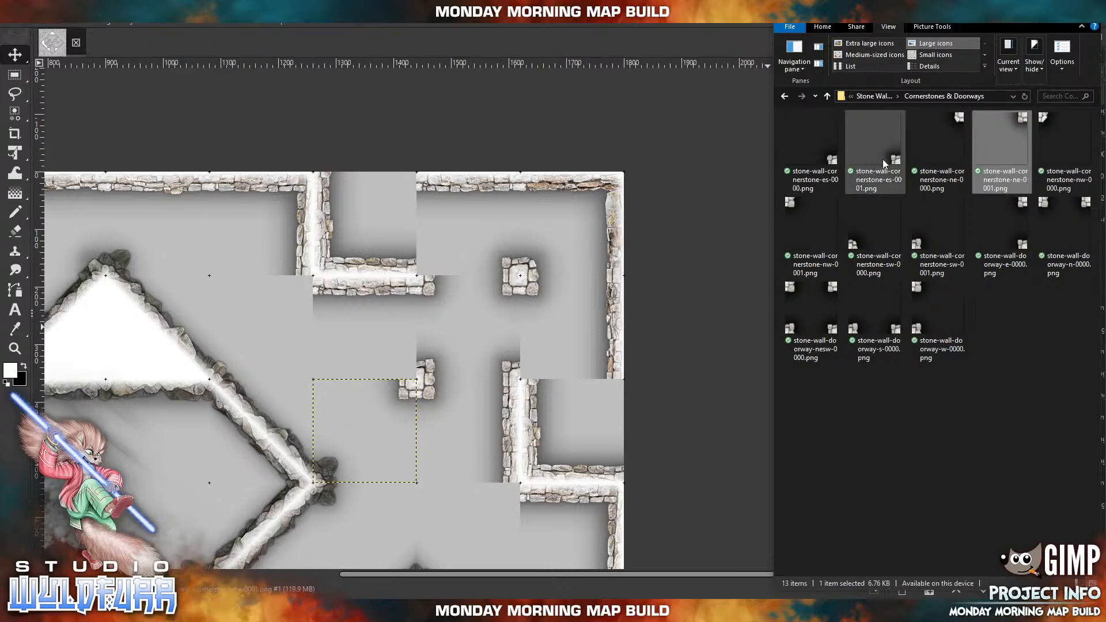
left_click(876, 144)
left_click_drag(441, 278, 452, 320)
left_click_drag(382, 408, 414, 364)
Import stone-wall-cornerstone-sw-0000.png into the eastern edge cell south of the northeast corner, and stone-wall-cornerstone-sw-0001.png into the north edge cell west of it.
key("alt+Tab")
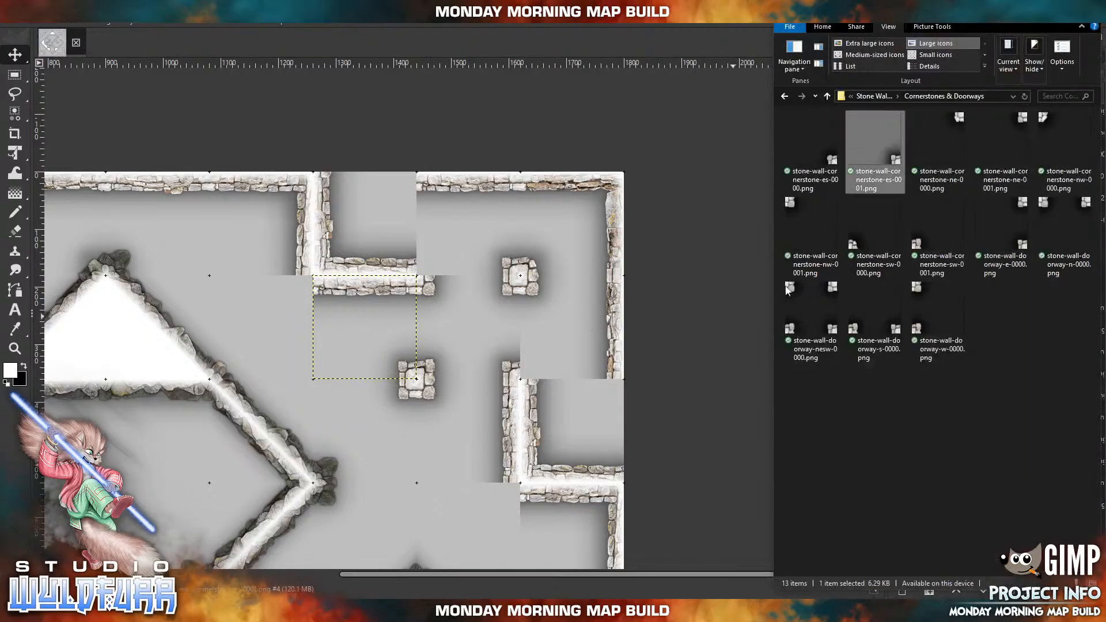
left_click_drag(857, 240, 513, 313)
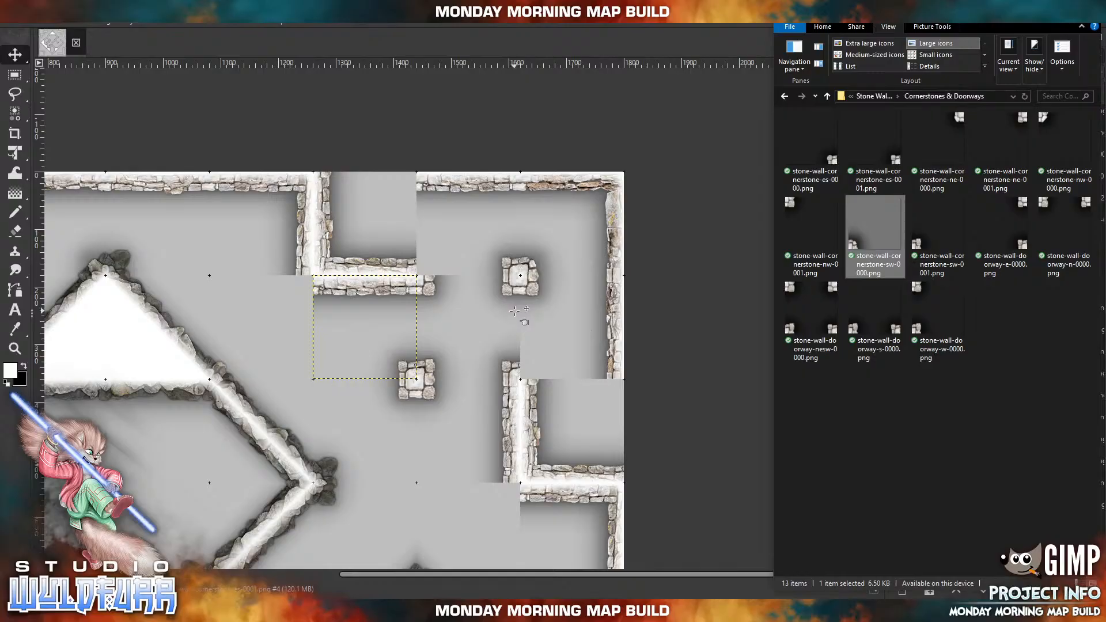
left_click_drag(296, 413, 534, 369)
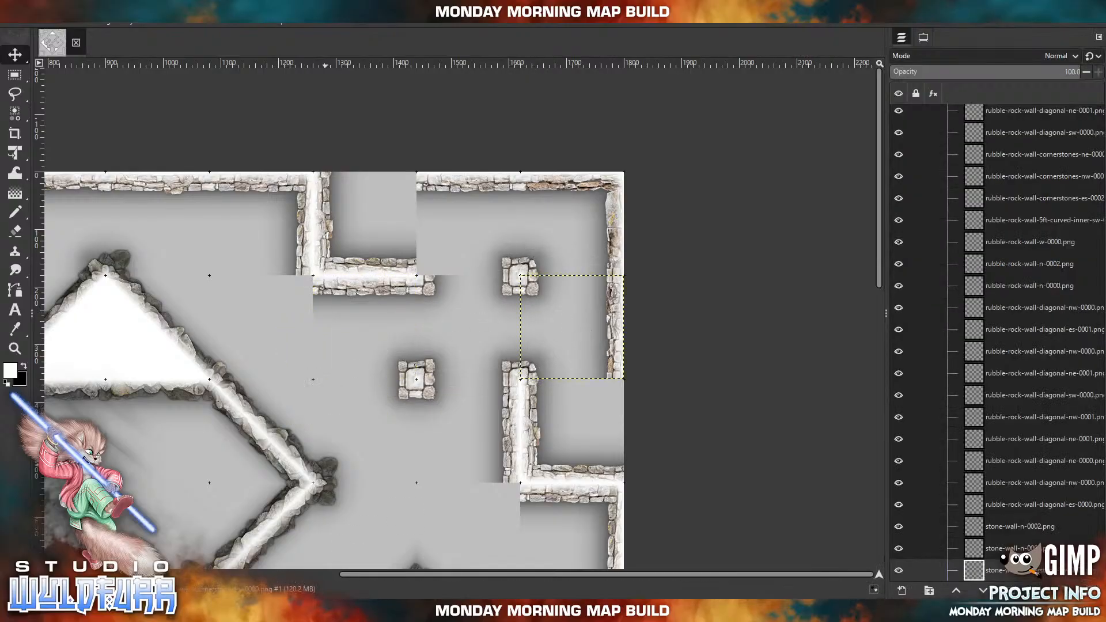
key("alt+Tab")
left_click_drag(920, 248, 488, 254)
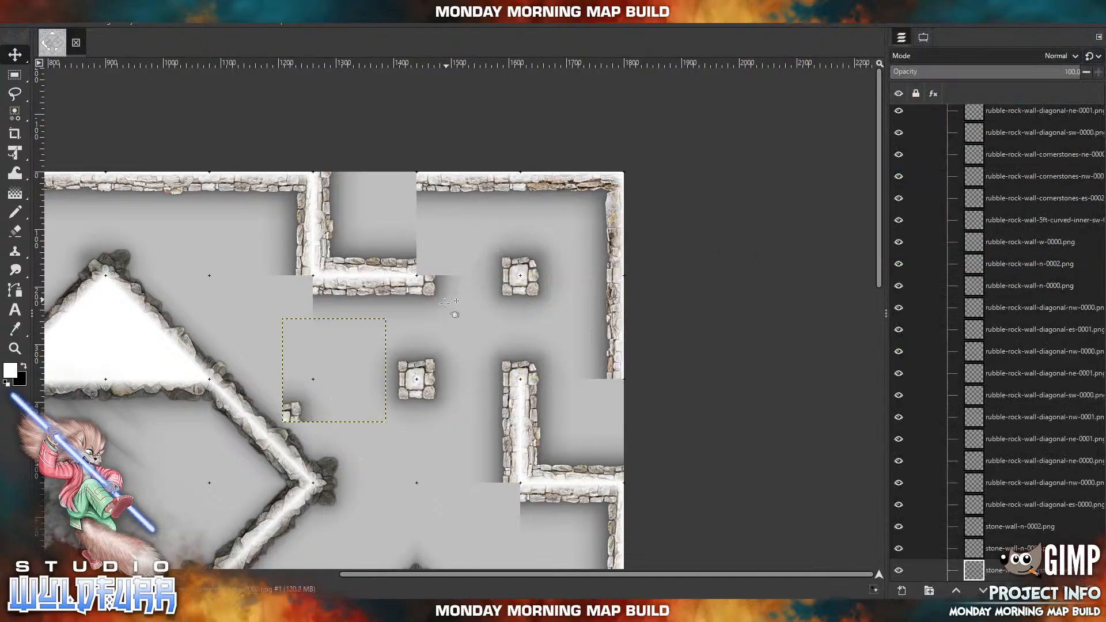
left_click_drag(296, 405, 431, 260)
Import cornerstones for the outer elbows of the northeast walls: stone-wall-cornerstone-ne-0000.png southwest of the eastern elbow and stone-wall-cornerstone-ne-0001.png southwest of the northern elbow.
key("alt+Tab")
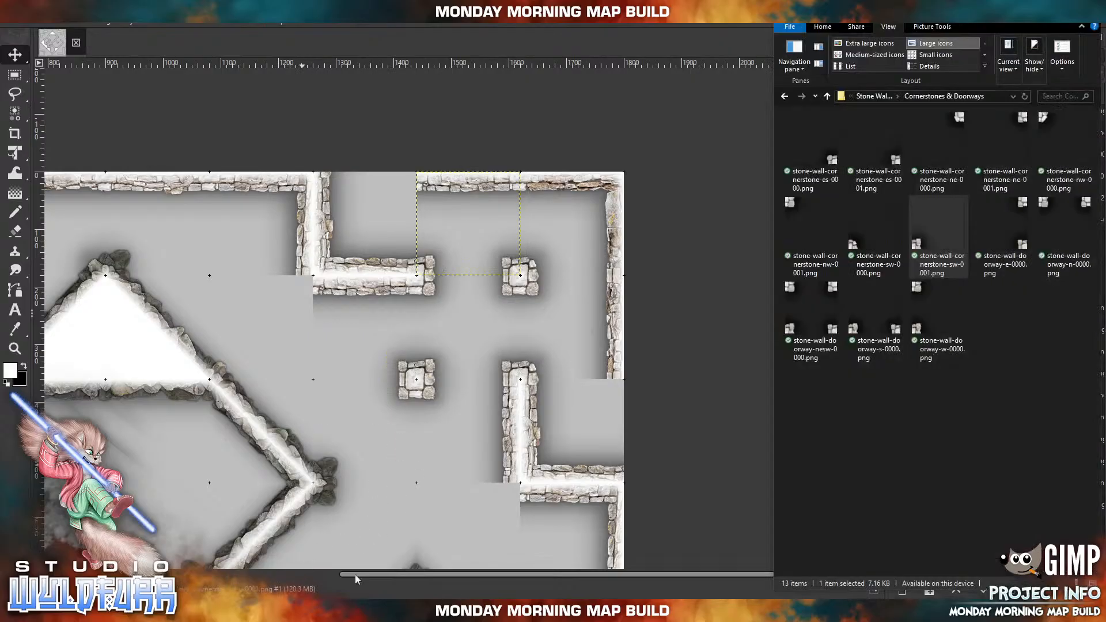
left_click_drag(945, 153, 474, 379)
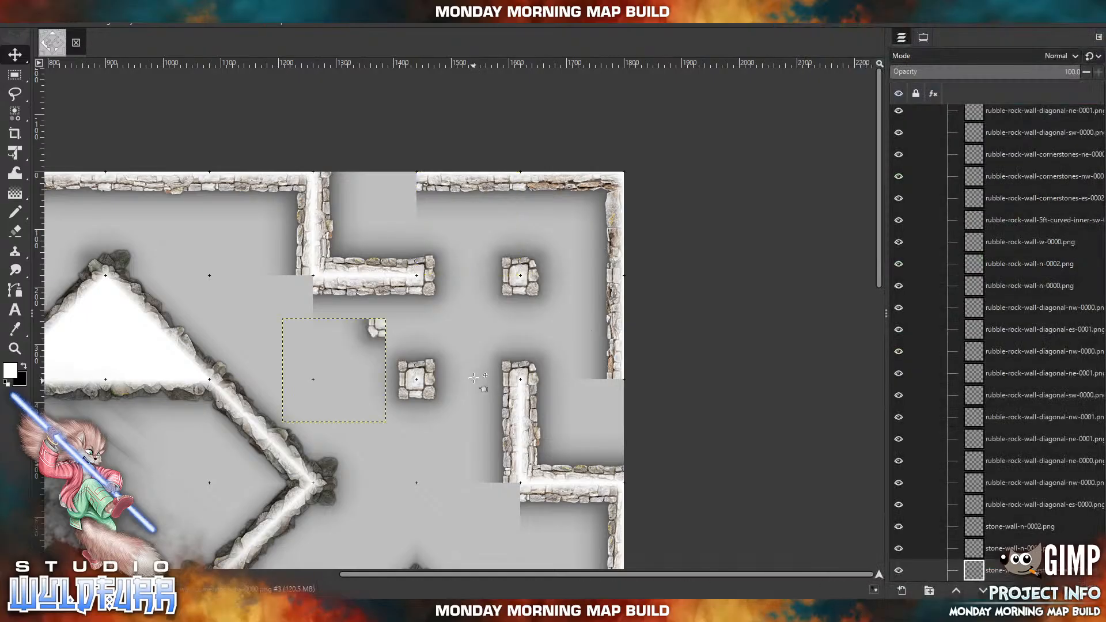
left_click_drag(394, 344, 529, 508)
key("alt+Tab")
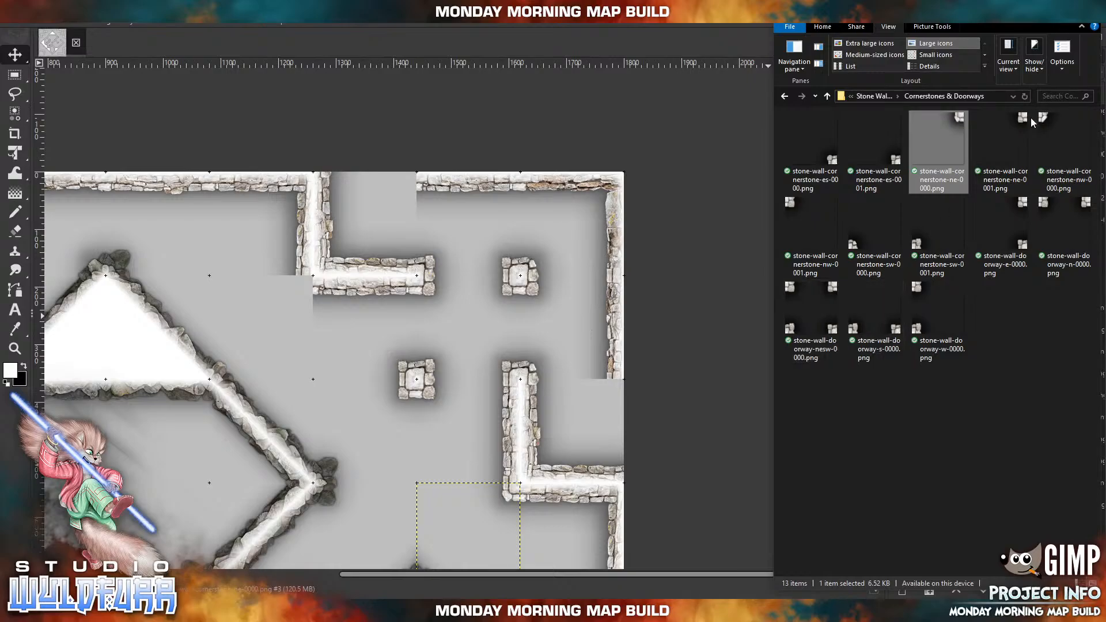
left_click(1015, 122)
left_click_drag(1016, 122, 307, 284)
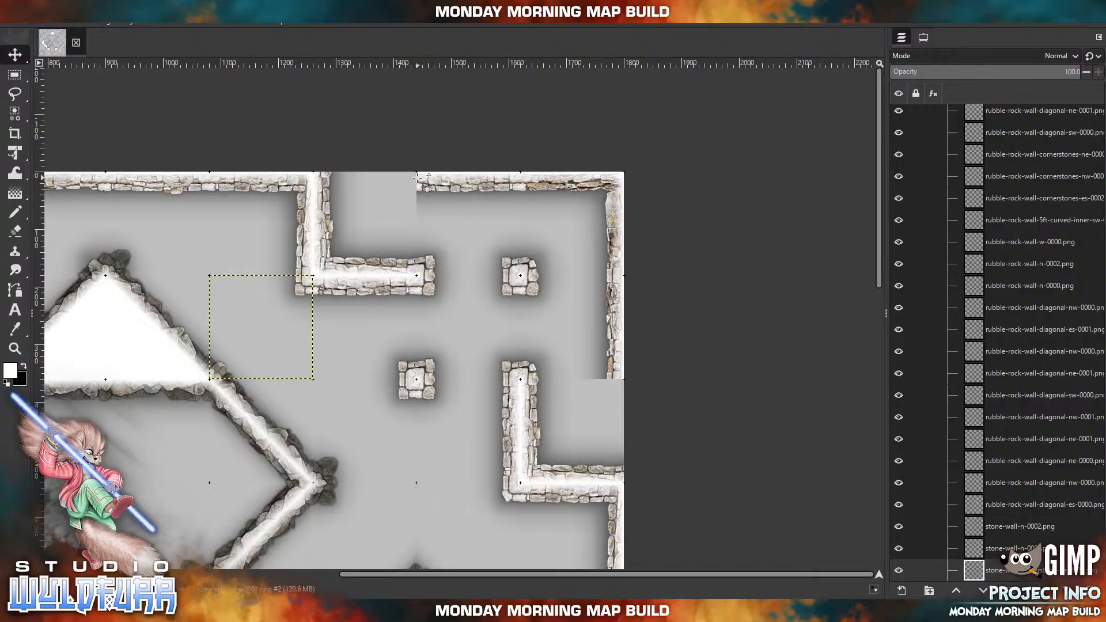
Import cornerstones for the northeast edge wall ends: stone-wall-cornerstone-ne-0000.png inside the northern elbow's cell and stone-wall-cornerstone-ne-0001.png inside the eastern elbow's cell.
key("alt+Tab")
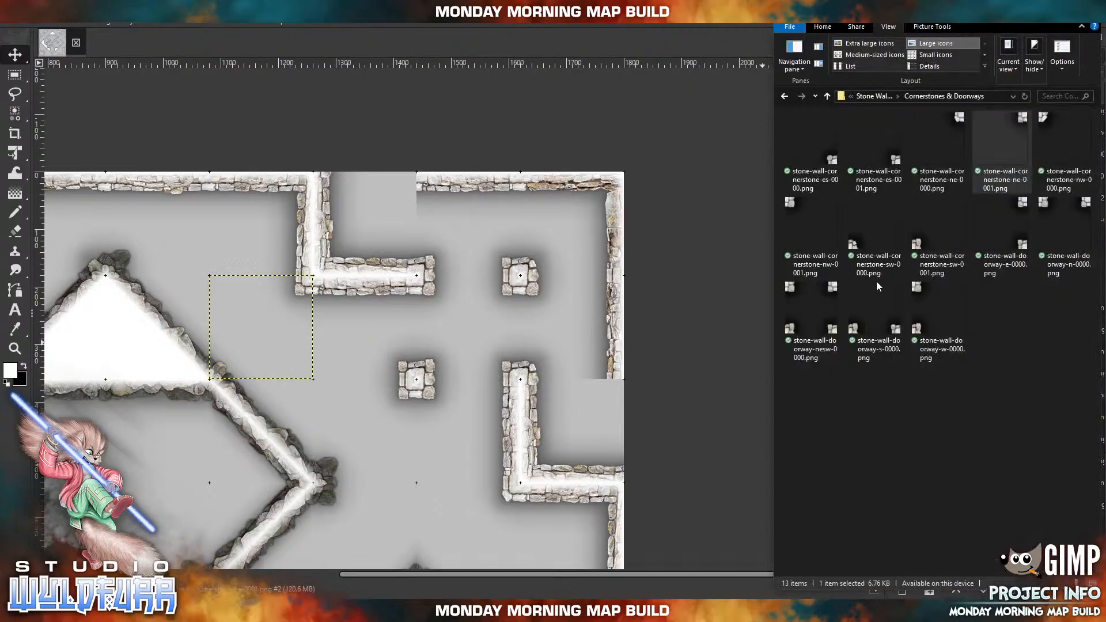
left_click_drag(962, 119, 472, 242)
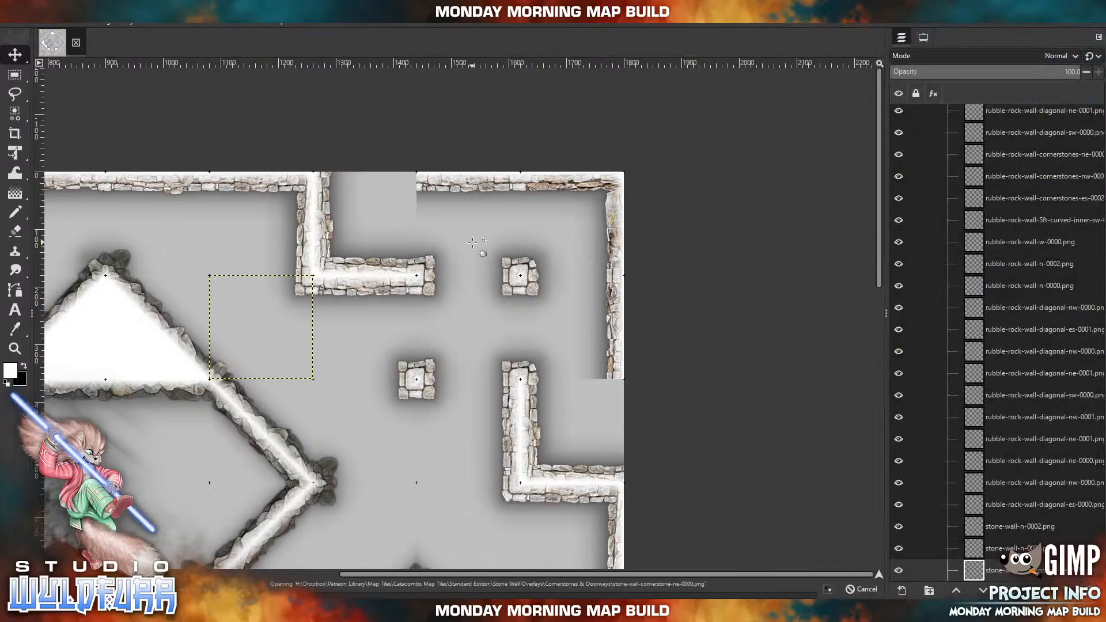
left_click_drag(381, 332, 413, 185)
left_click(286, 611)
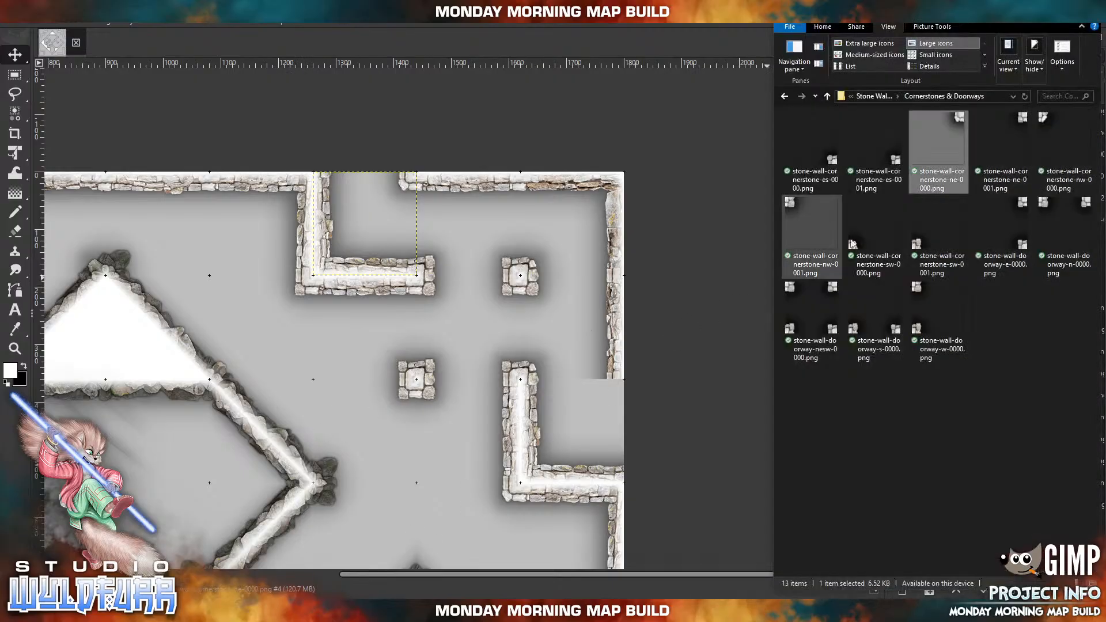
left_click_drag(1010, 134, 522, 334)
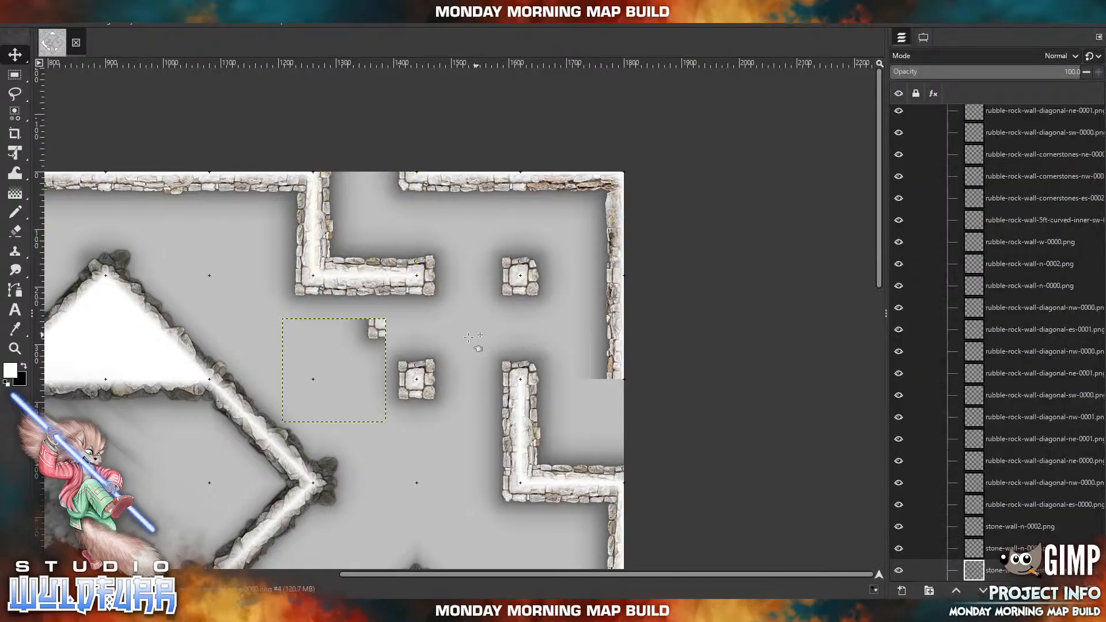
left_click_drag(385, 333, 628, 395)
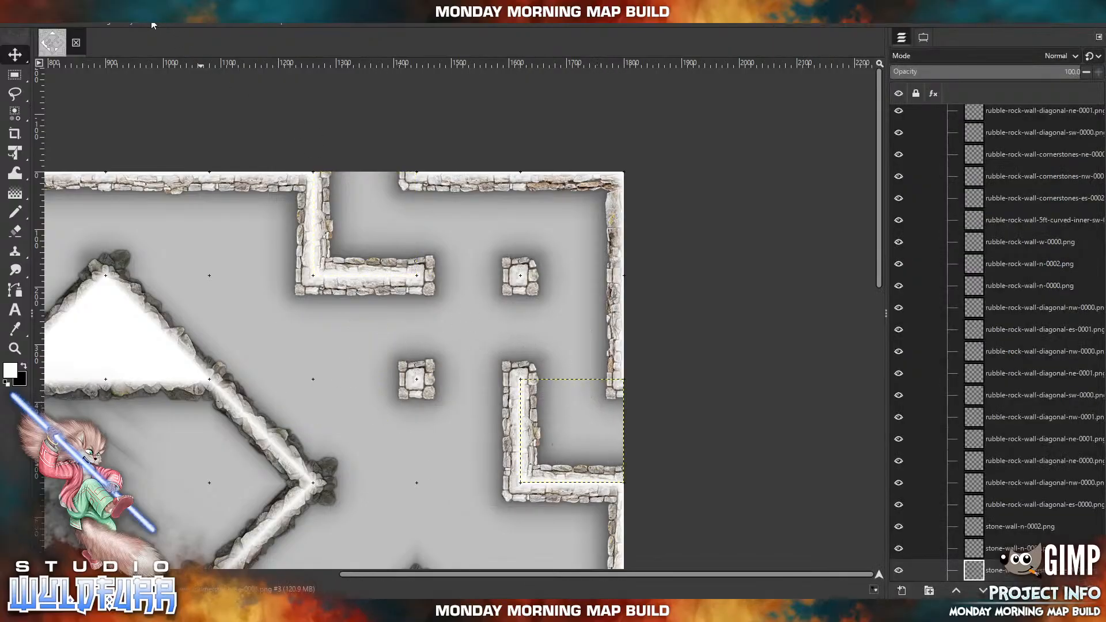
Import stone-wall-e-0007.png from the Stone Wall Overlays folder and place it in the gap along the map's eastern edge wall.
left_click(77, 24)
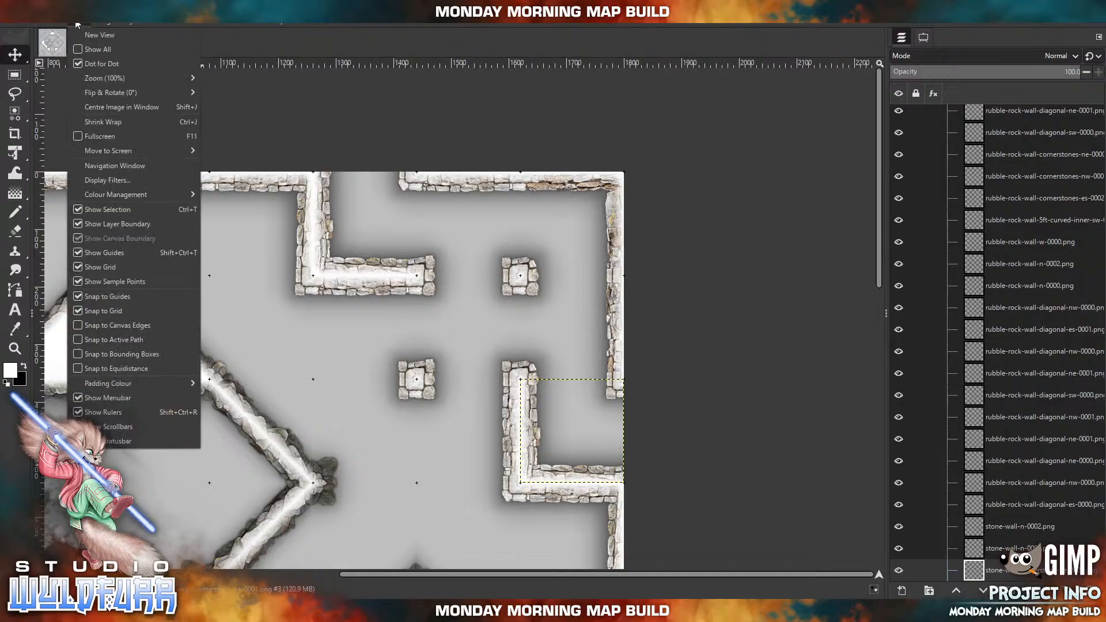
mouse_move(99, 81)
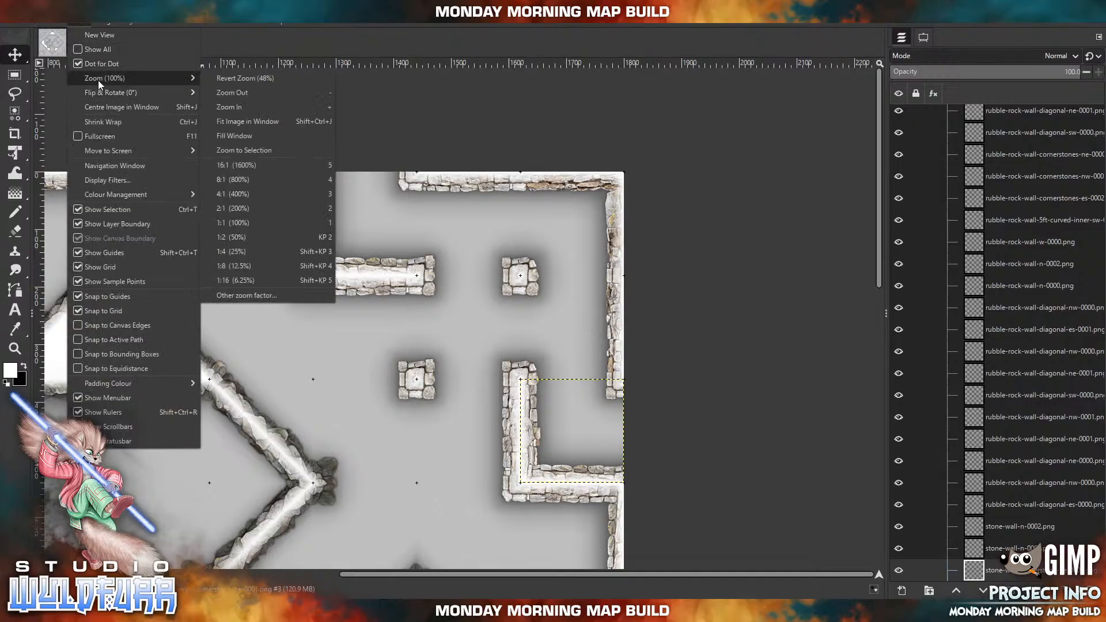
left_click(235, 121)
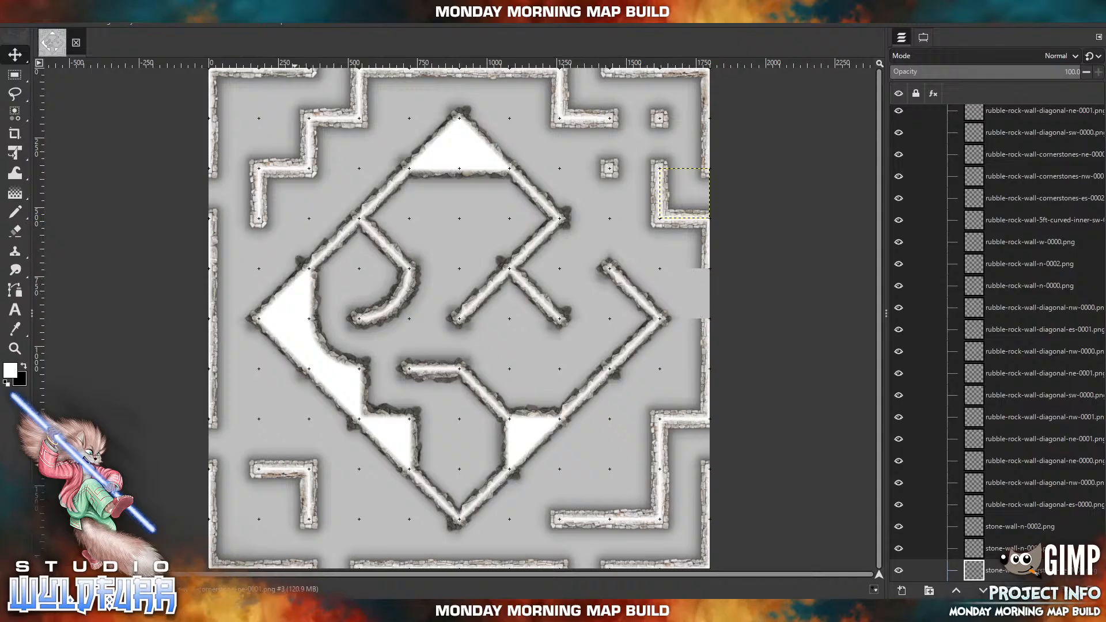
left_click(295, 609)
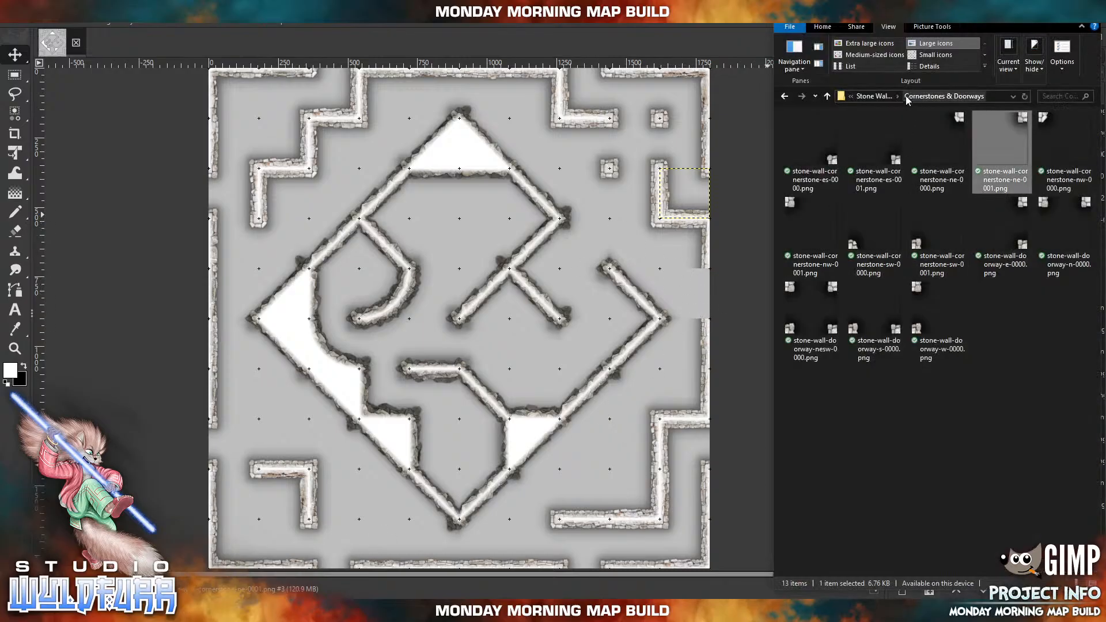
left_click(874, 97)
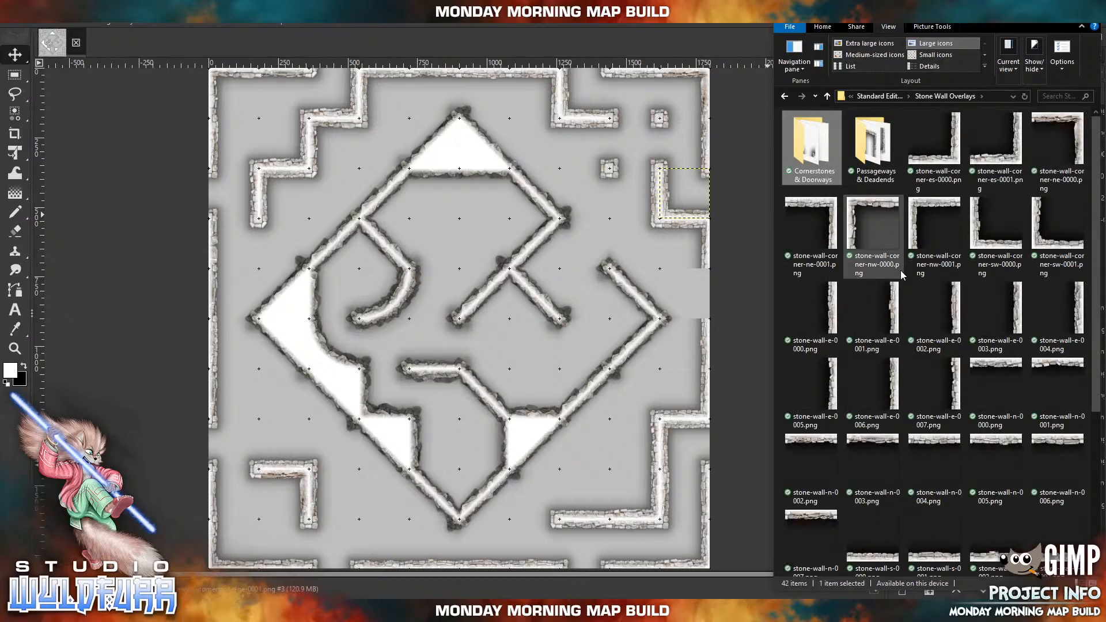
left_click_drag(955, 382, 615, 278)
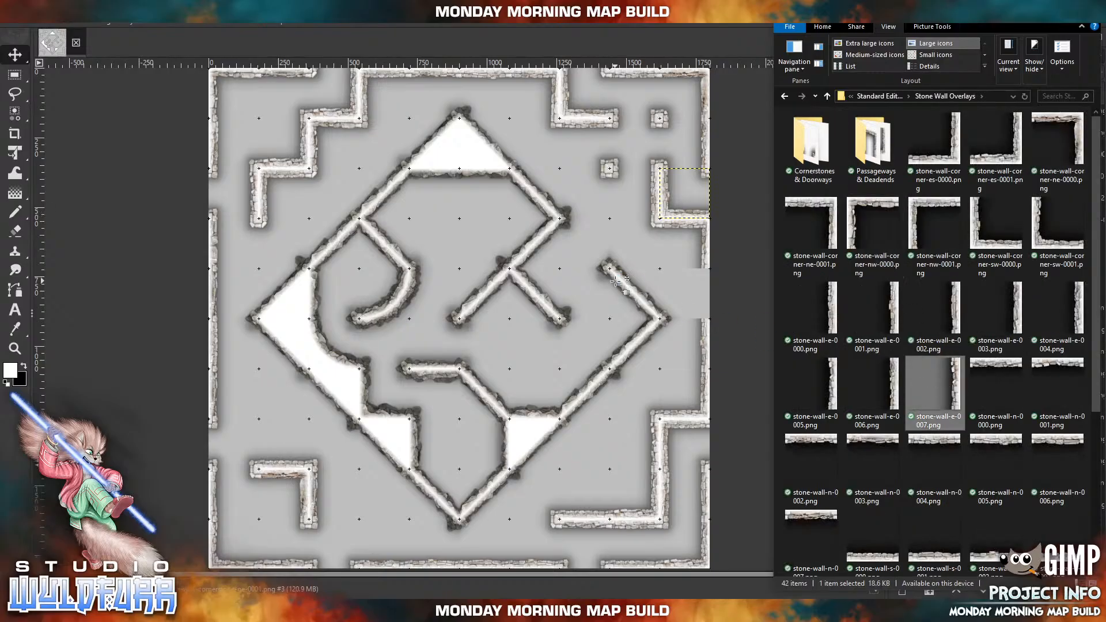
left_click_drag(493, 351, 718, 320)
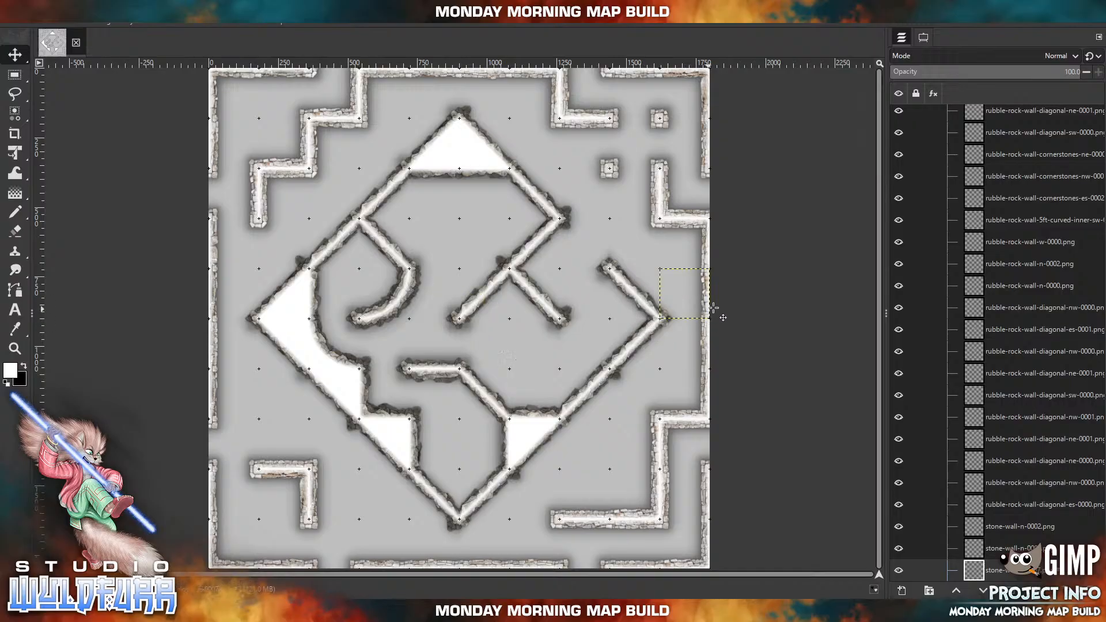
Collapse the Walls layer group and lock its position.
scroll(1025, 215, "up", 5)
scroll(1025, 215, "down", 10)
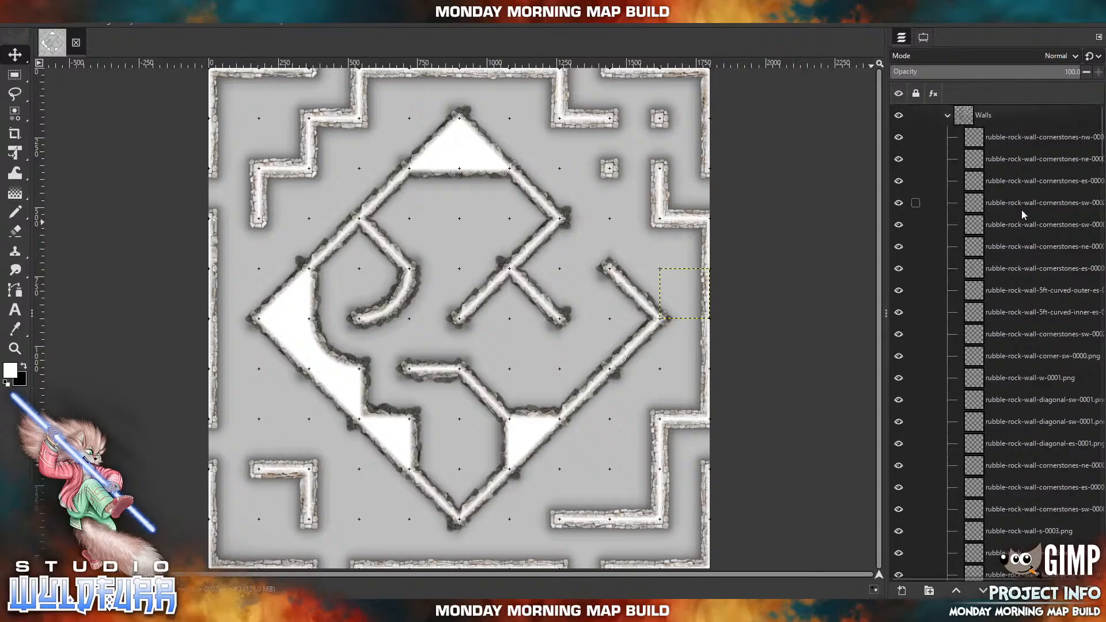
left_click(948, 116)
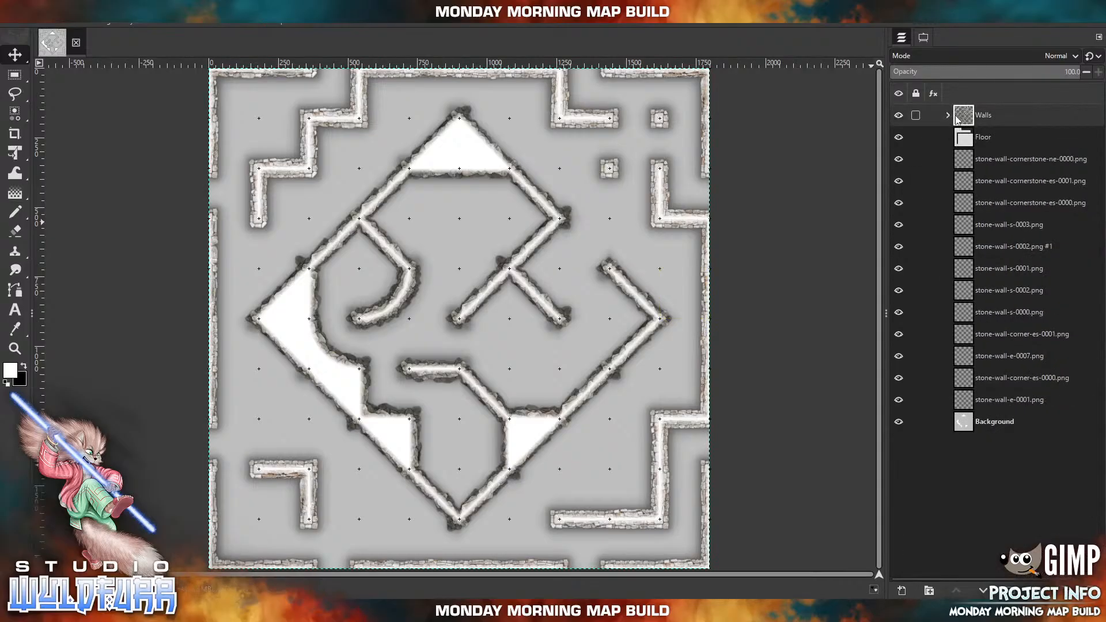
left_click(917, 115)
left_click(906, 87)
left_click_drag(486, 173, 372, 390)
left_click(33, 25)
left_click(36, 34)
left_click(31, 35)
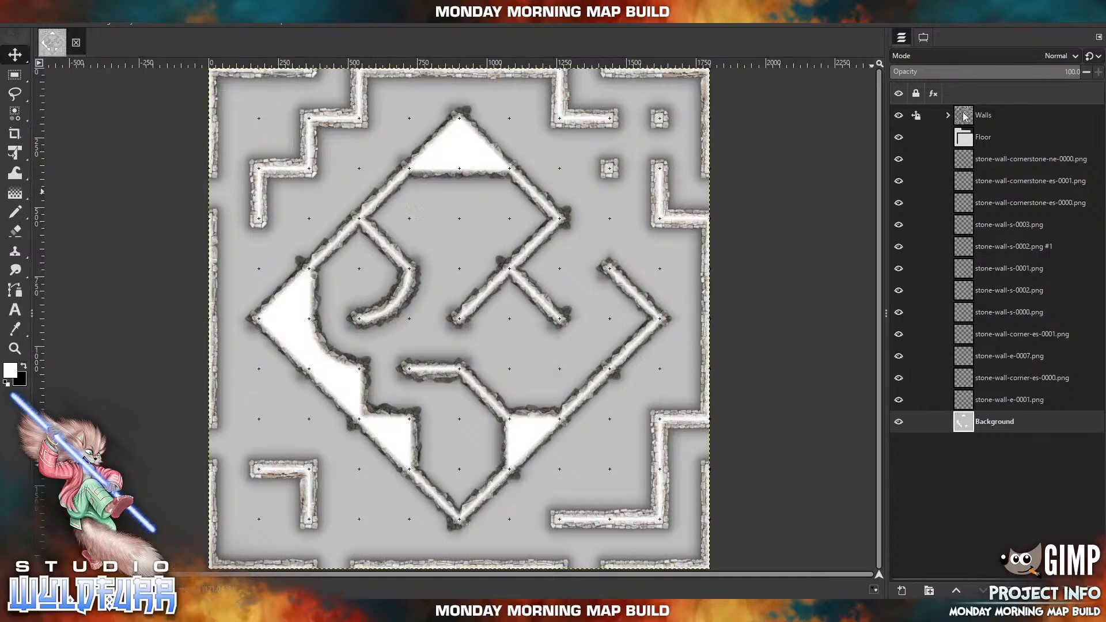
Lock the position of the Background layer.
left_click(917, 425)
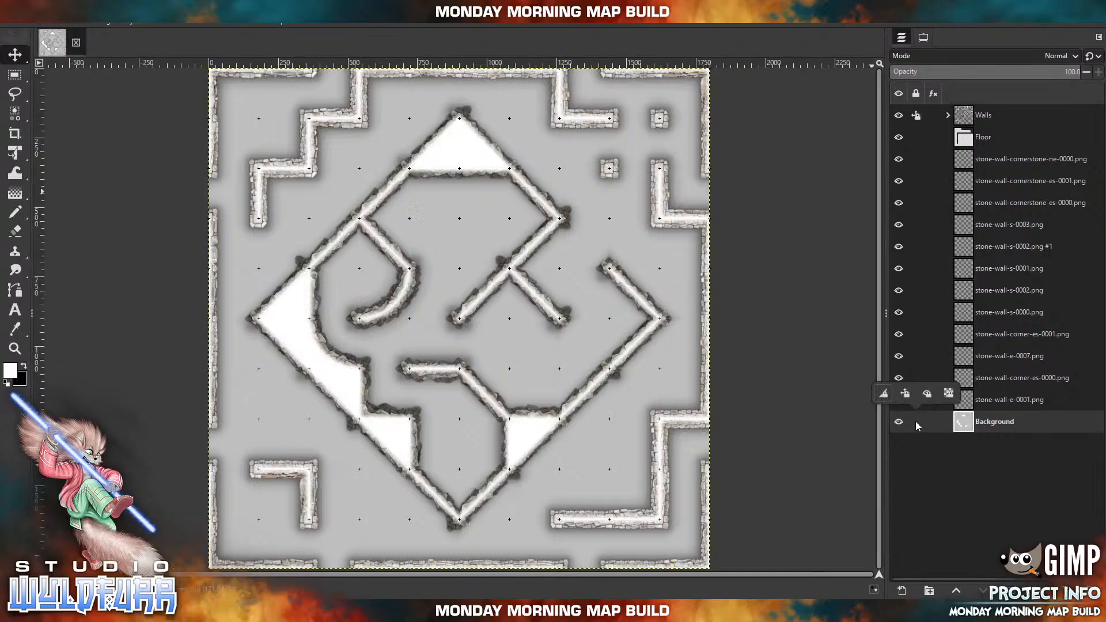
left_click(905, 394)
left_click(538, 353)
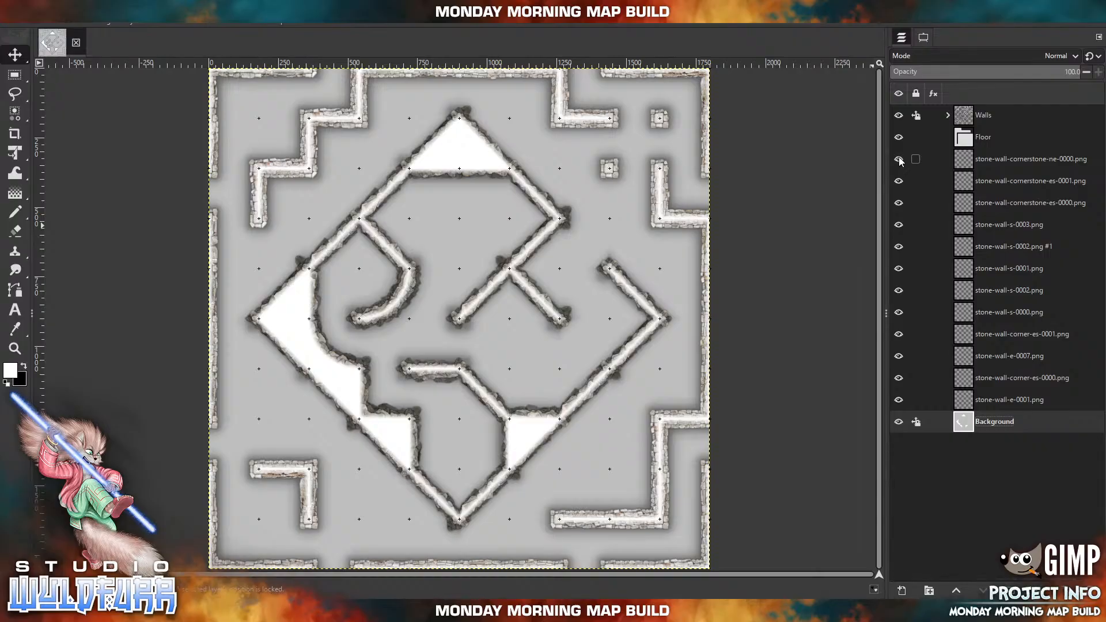
Move the twelve loose stone wall layers, from stone-wall-cornerstone-ne-0000.png to stone-wall-e-0001.png, into the Walls group and collapse it.
left_click(1002, 168)
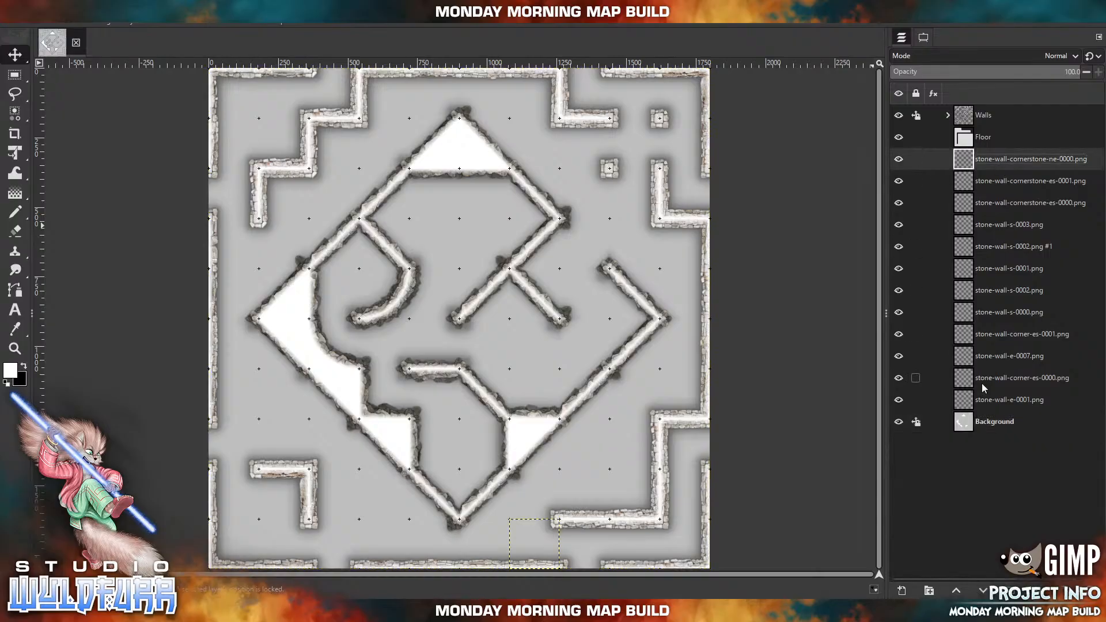
left_click(998, 402, "shift")
left_click_drag(974, 160, 969, 118)
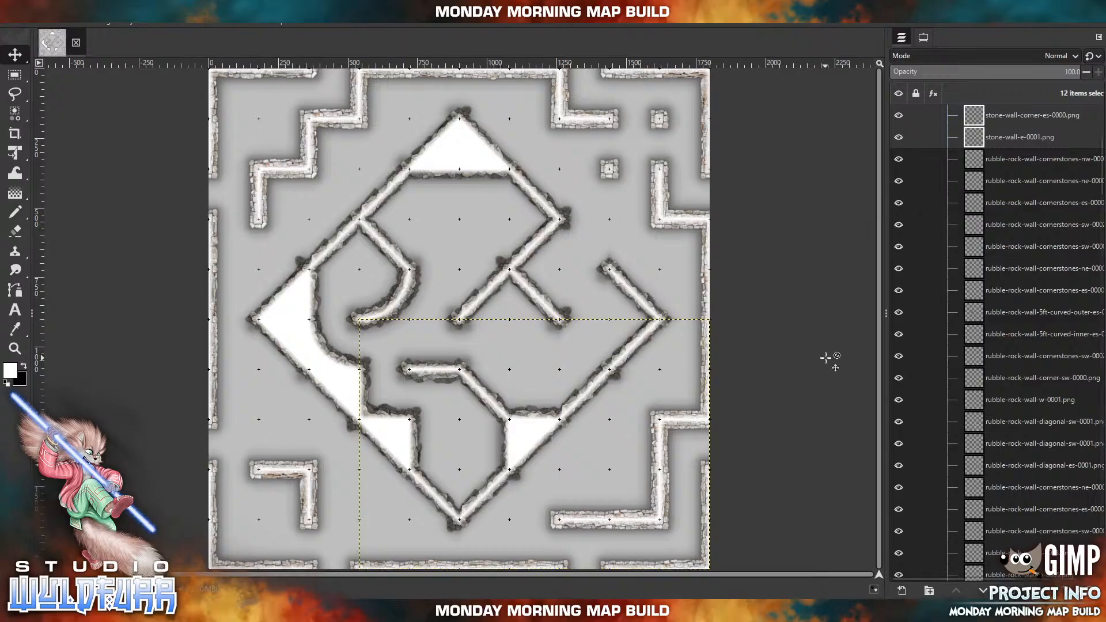
scroll(1042, 269, "up", 3)
scroll(1041, 270, "up", 2)
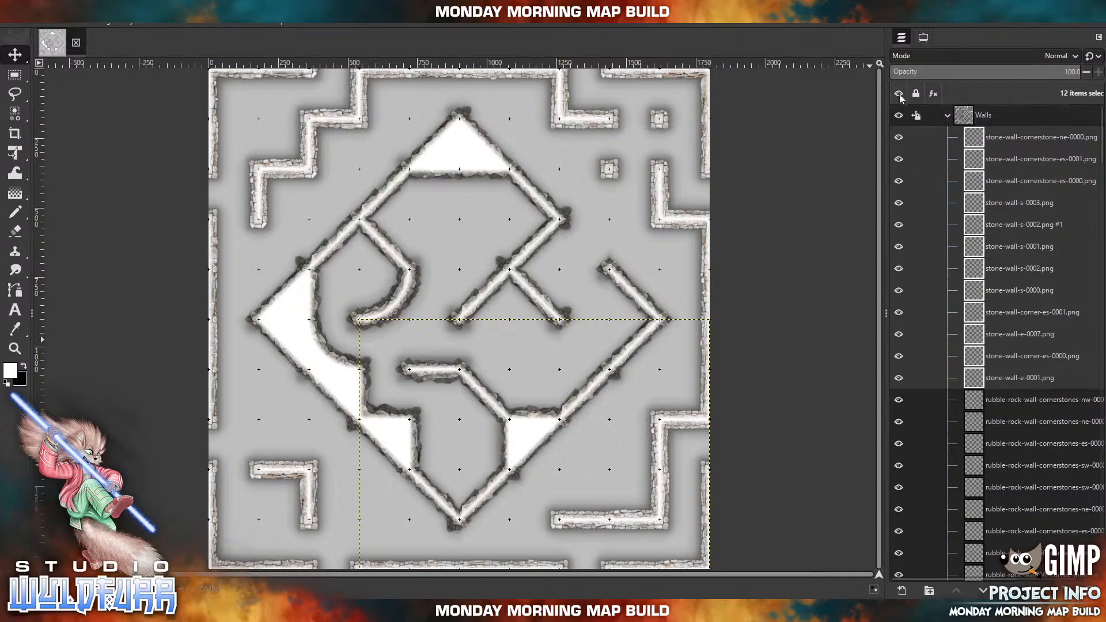
left_click(948, 115)
Import catacombs-rock-floor-2x2-0000.png from the Catacomb Rock Floor folder into the Floor group and place it in the map's northeast corner.
left_click(964, 141)
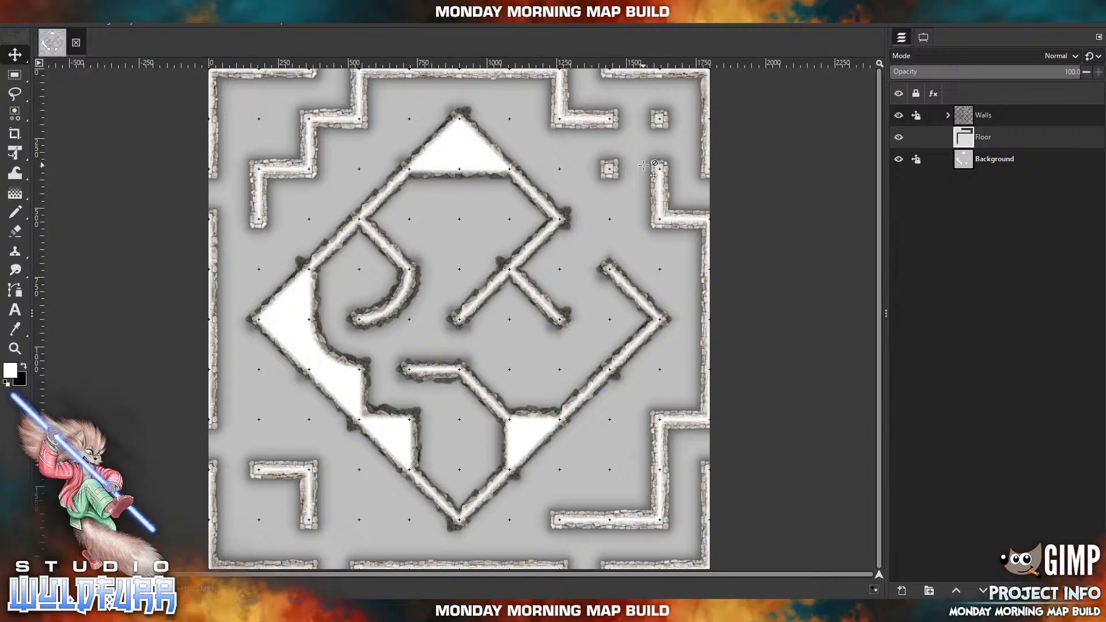
left_click(339, 611)
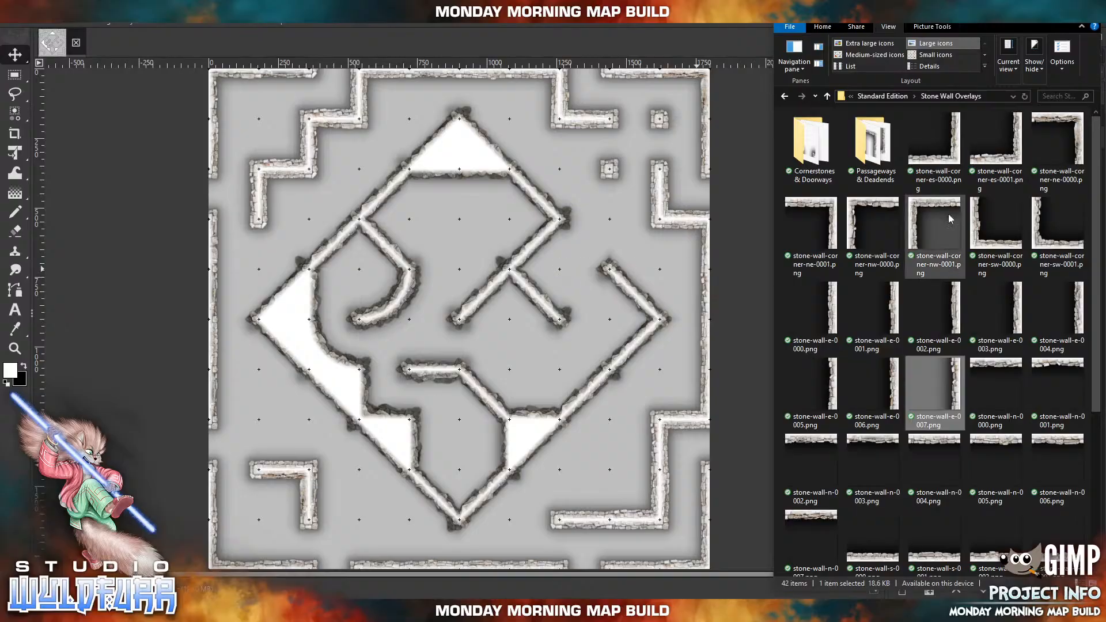
left_click(887, 98)
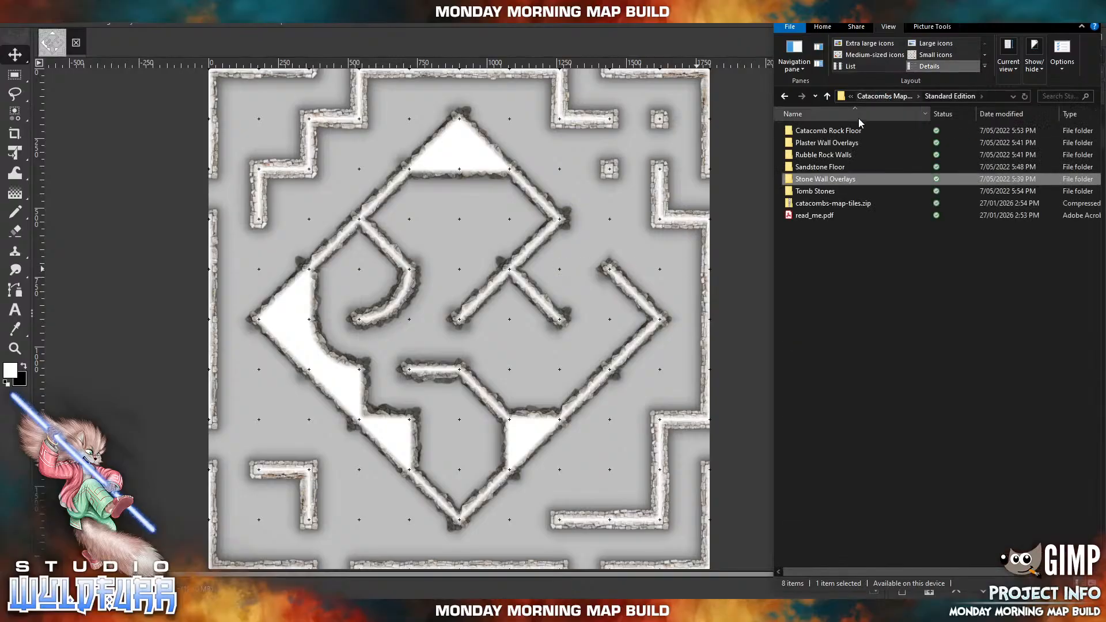
left_click(847, 132)
key("Return")
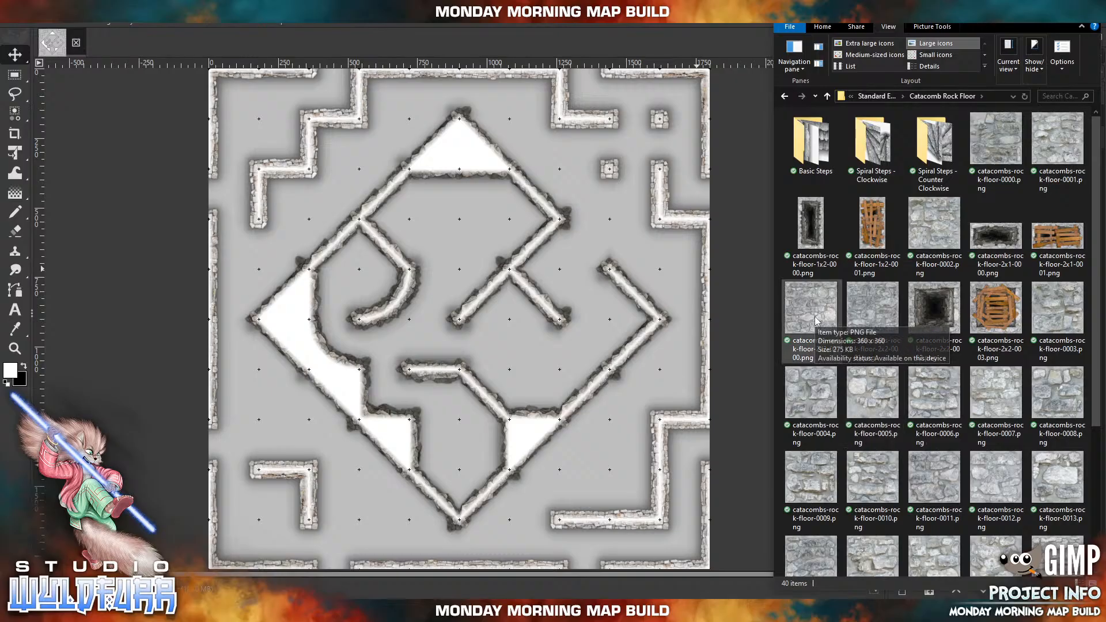
left_click_drag(816, 321, 602, 231)
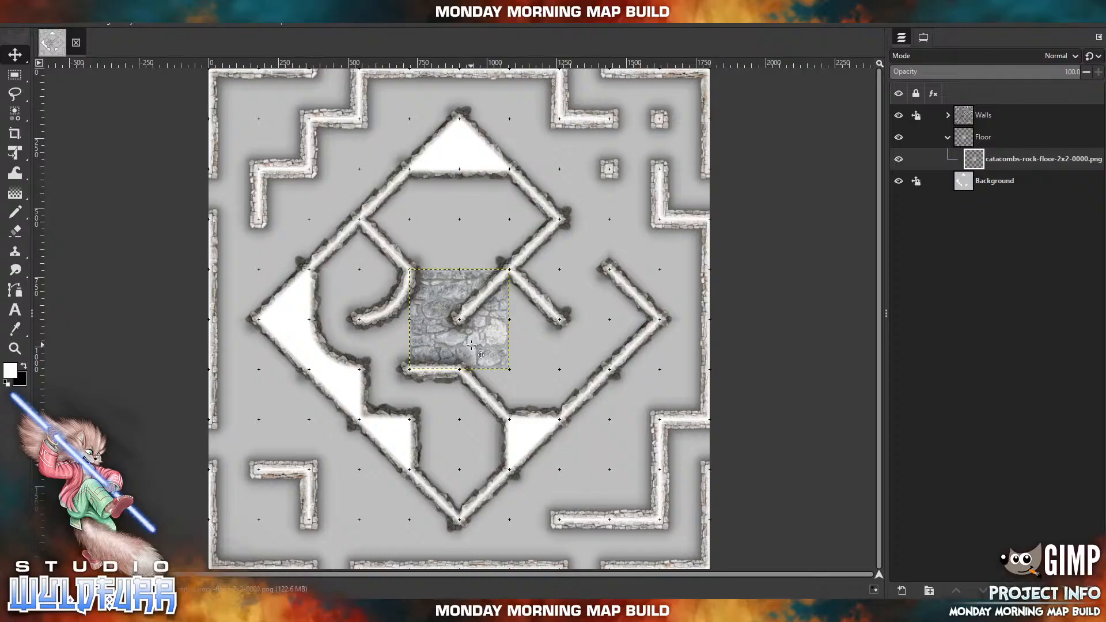
left_click_drag(490, 342, 687, 142)
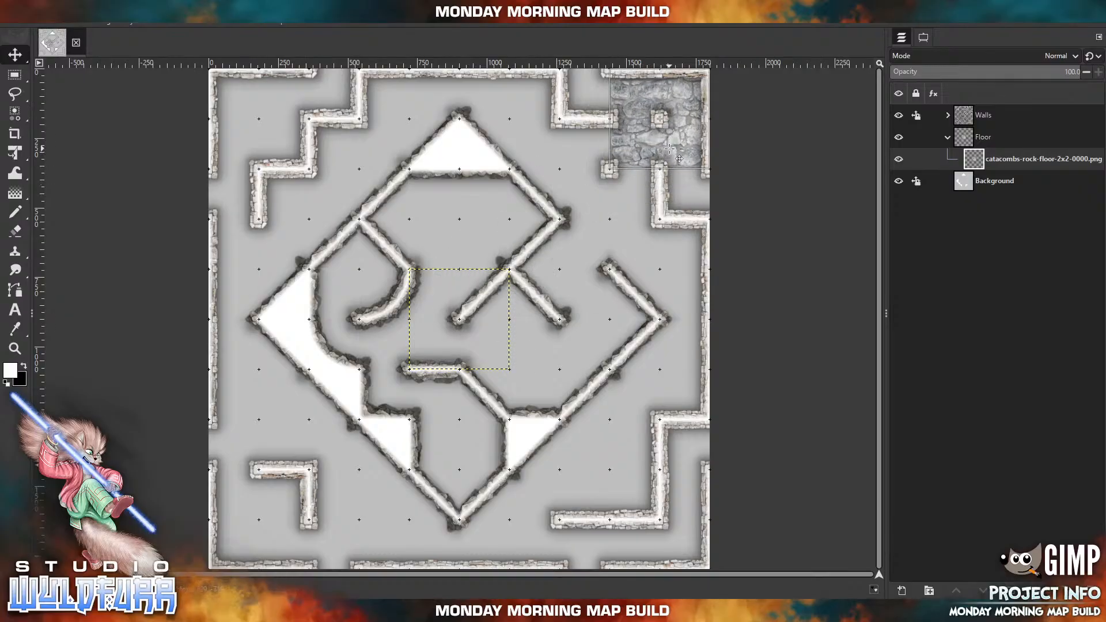
Import catacombs-rock-floor-2x2-0001.png and place it along the map's northern edge, directly west of the corner floor tile.
key("alt+Tab")
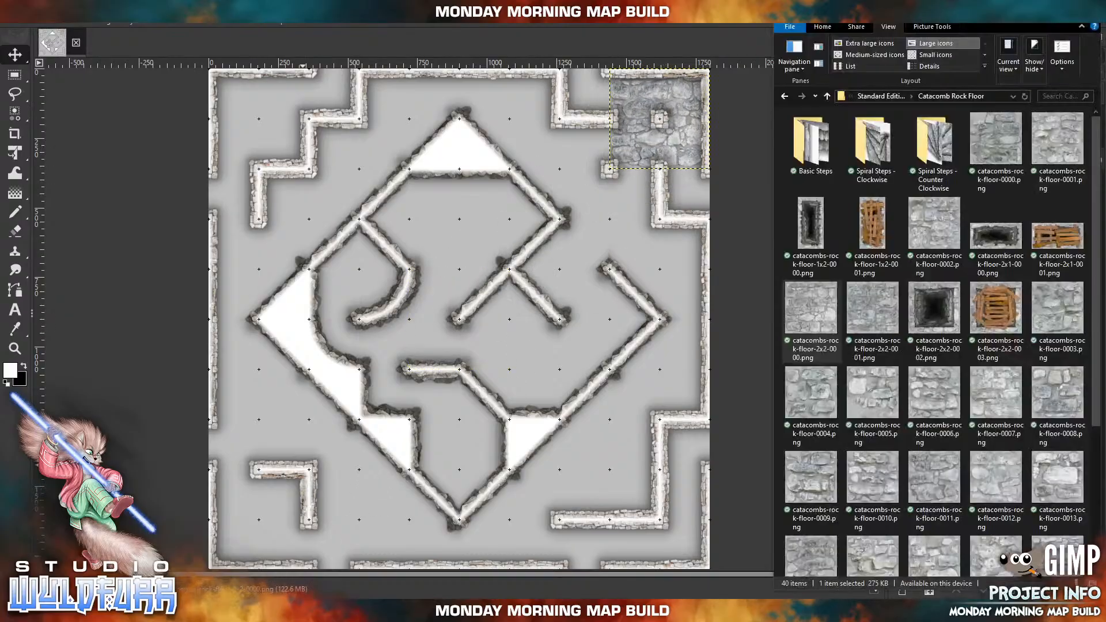
left_click(864, 318)
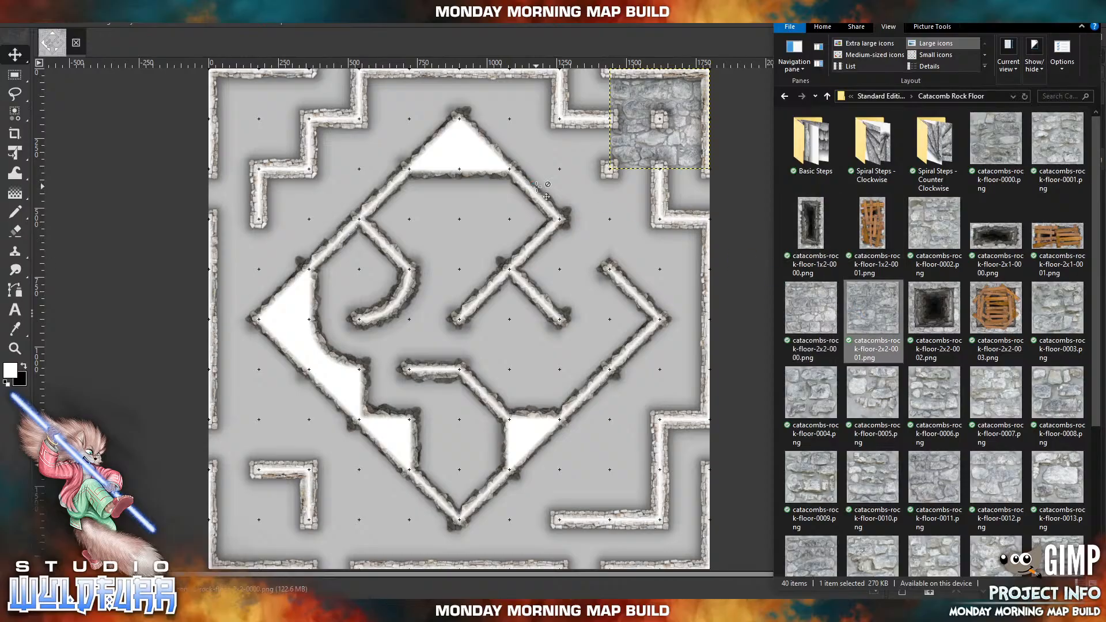
left_click_drag(492, 330, 594, 132)
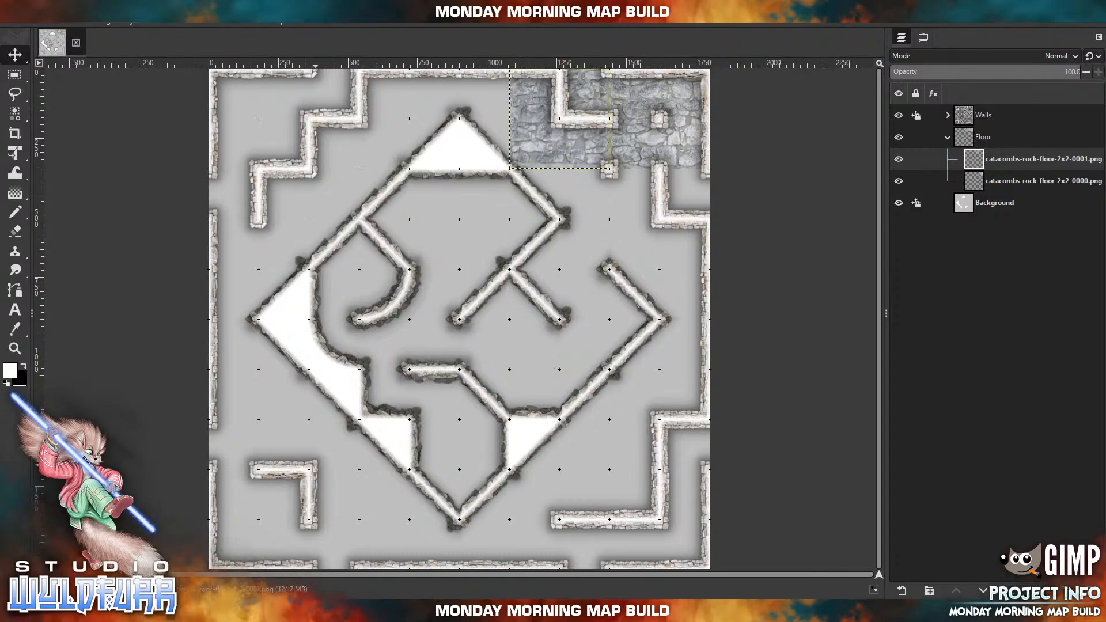
Import catacombs-rock-floor-0000.png and place it in the eastern edge cell directly south of the northeast corner floor tile.
left_click(307, 611)
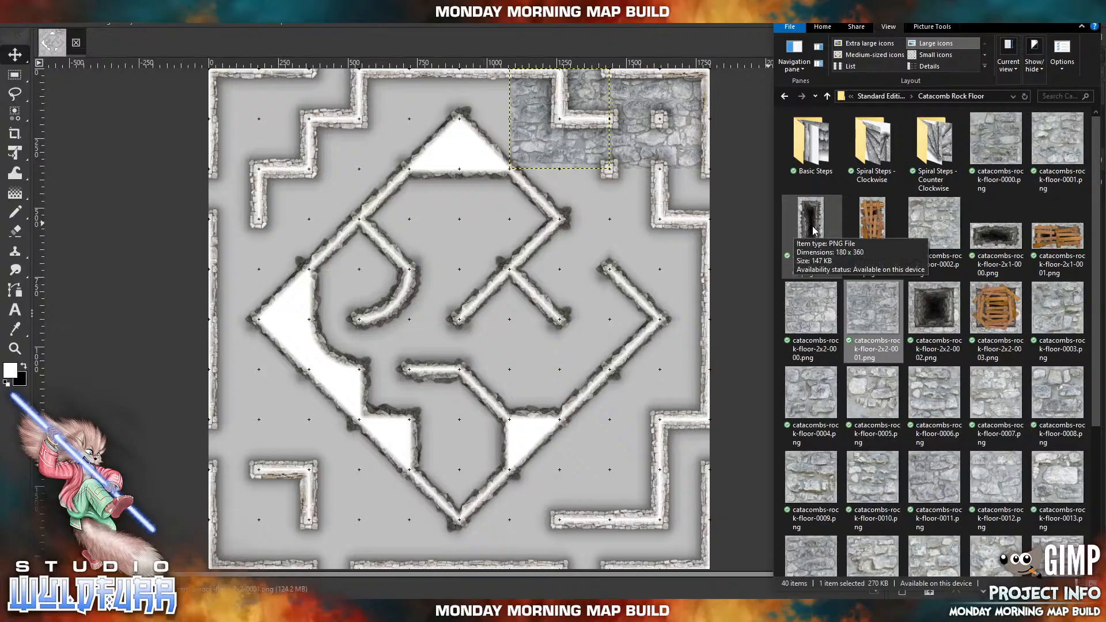
left_click_drag(991, 147, 550, 261)
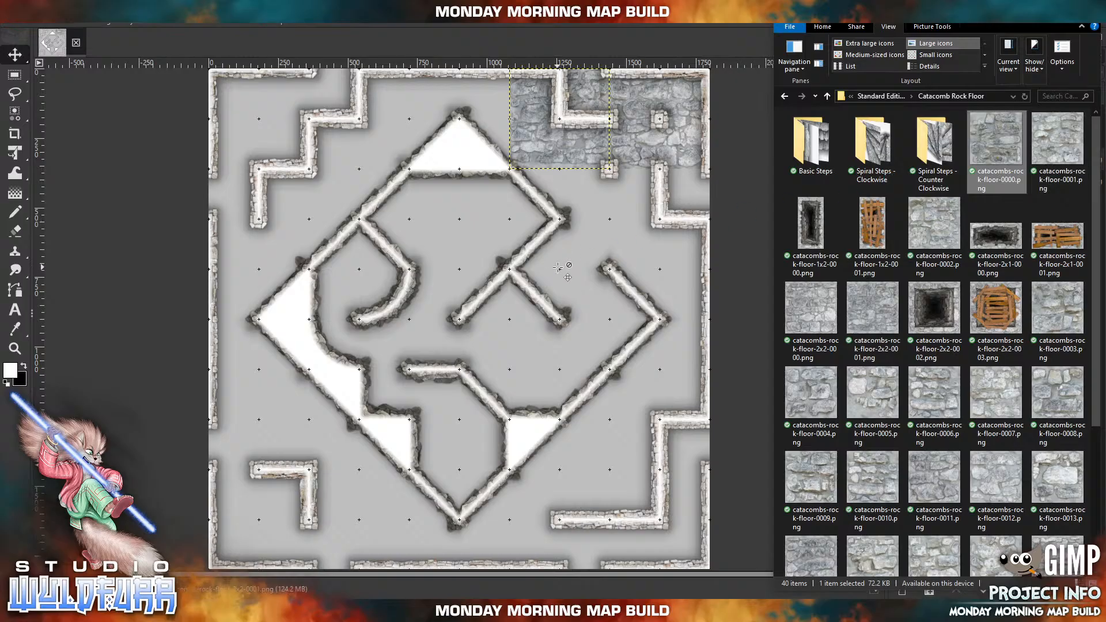
left_click(467, 333)
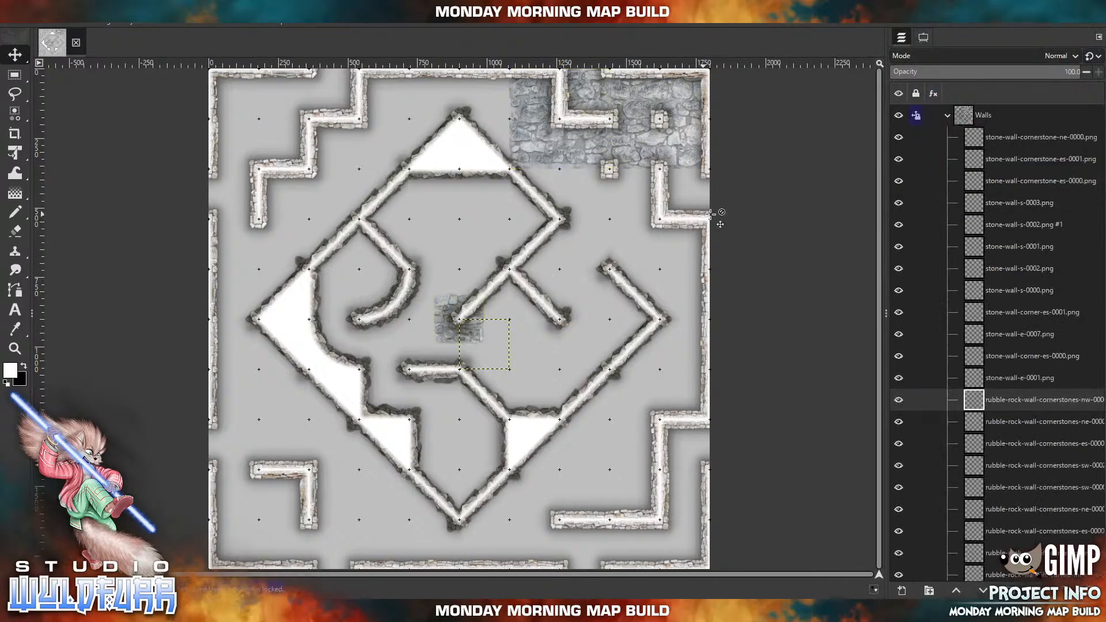
left_click_drag(464, 335, 684, 199)
scroll(991, 496, "down", 3)
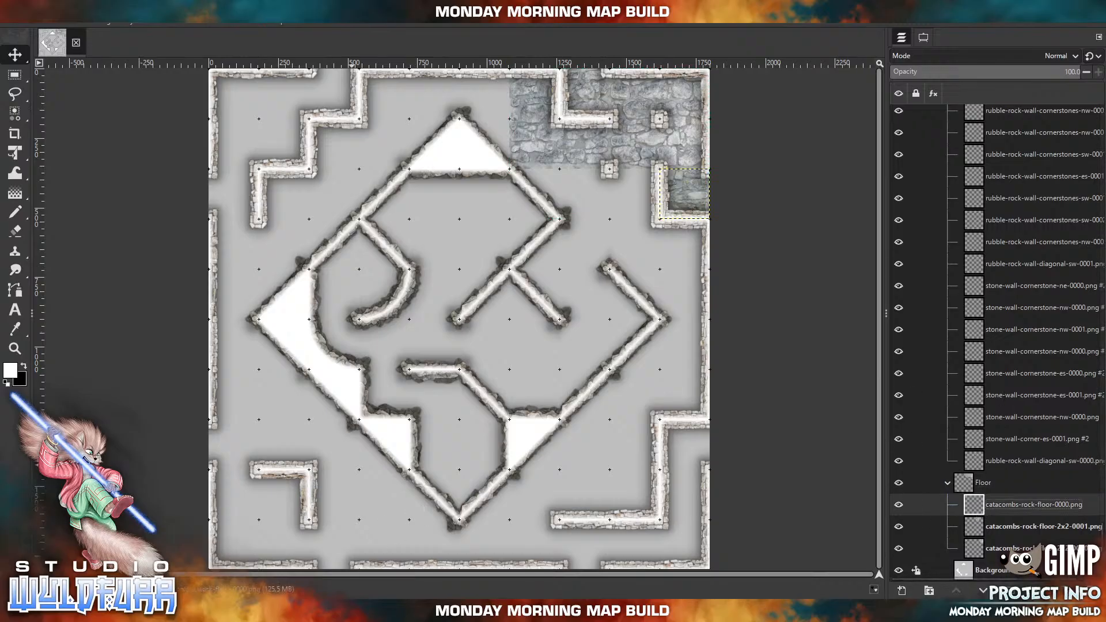
Import catacombs-rock-floor-0001.png into the Floor group and place it in the cell just west of the northeastern L-shaped stone wall.
left_click(348, 611)
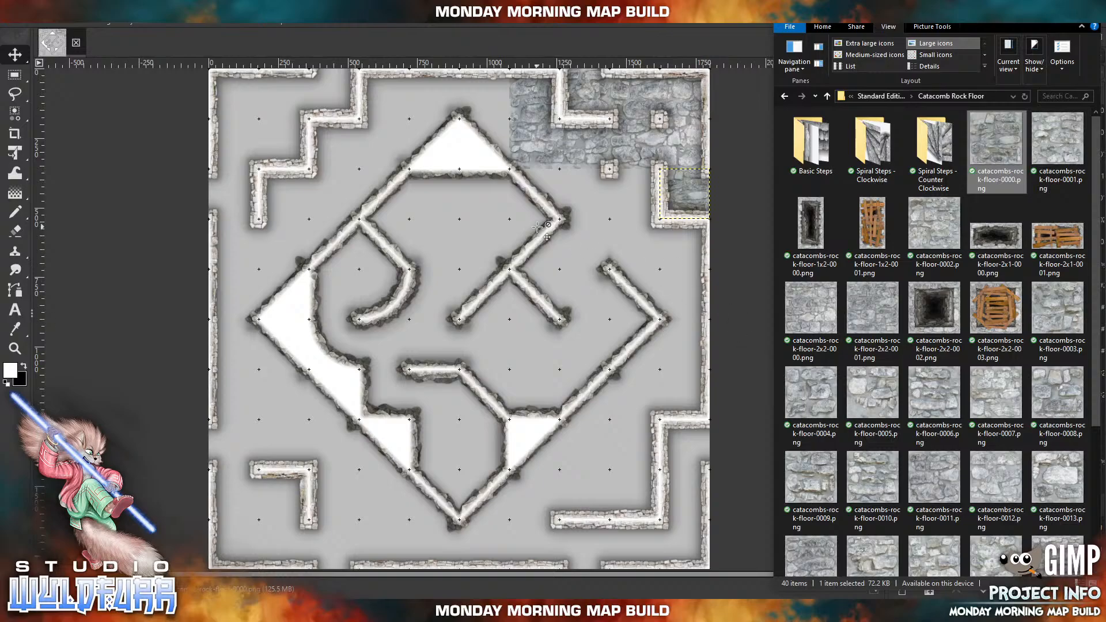
left_click(1078, 152)
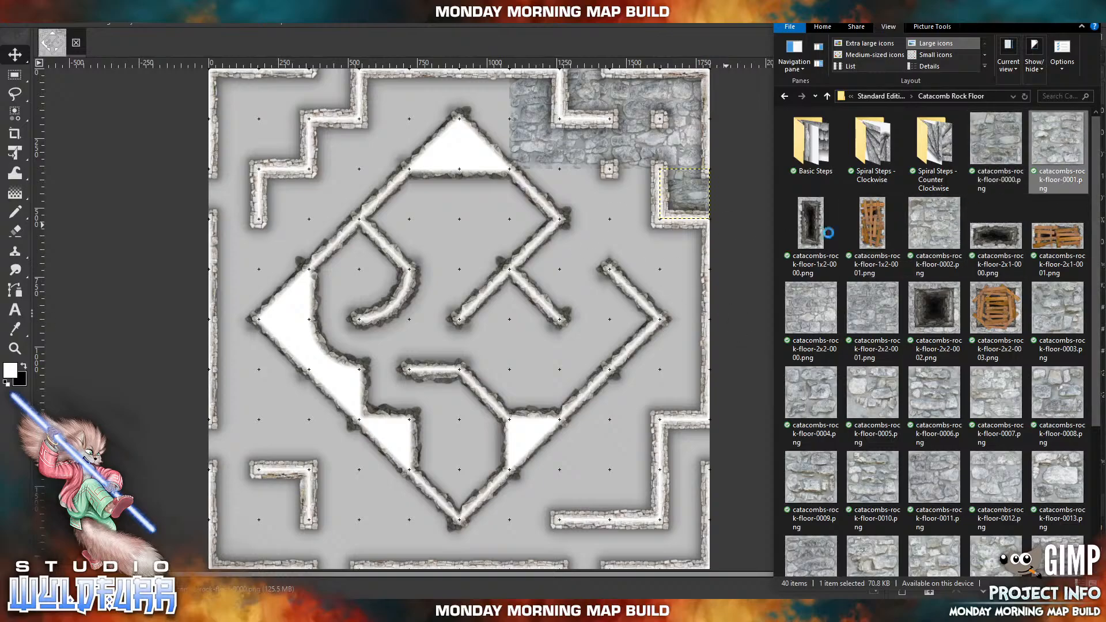
left_click_drag(540, 255, 552, 297)
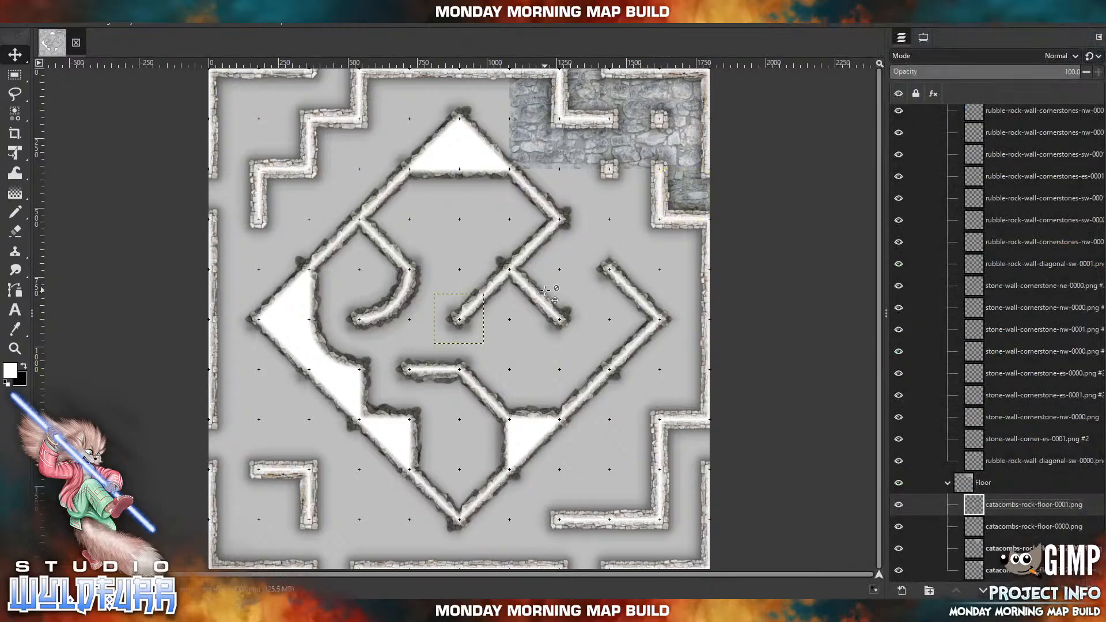
left_click(470, 327)
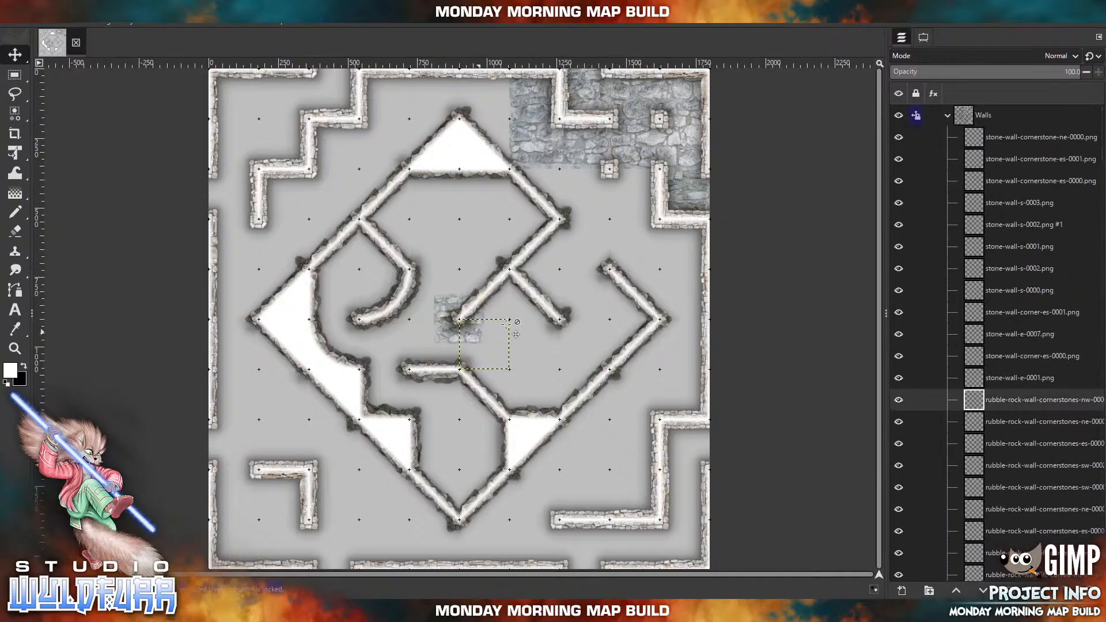
left_click_drag(441, 327, 456, 341)
left_click(924, 37)
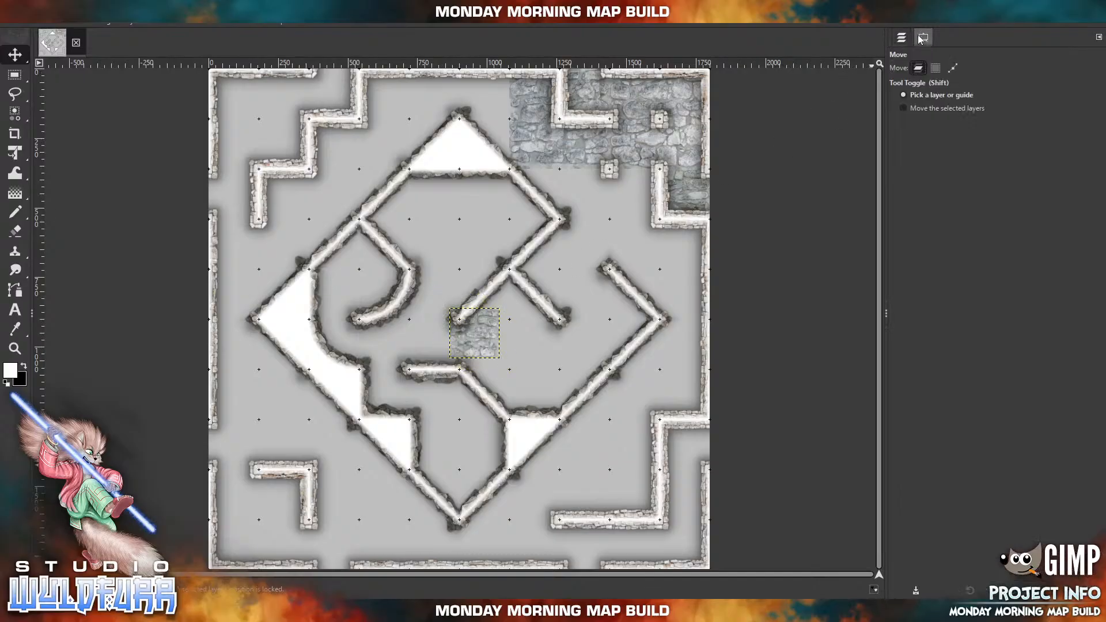
left_click(902, 39)
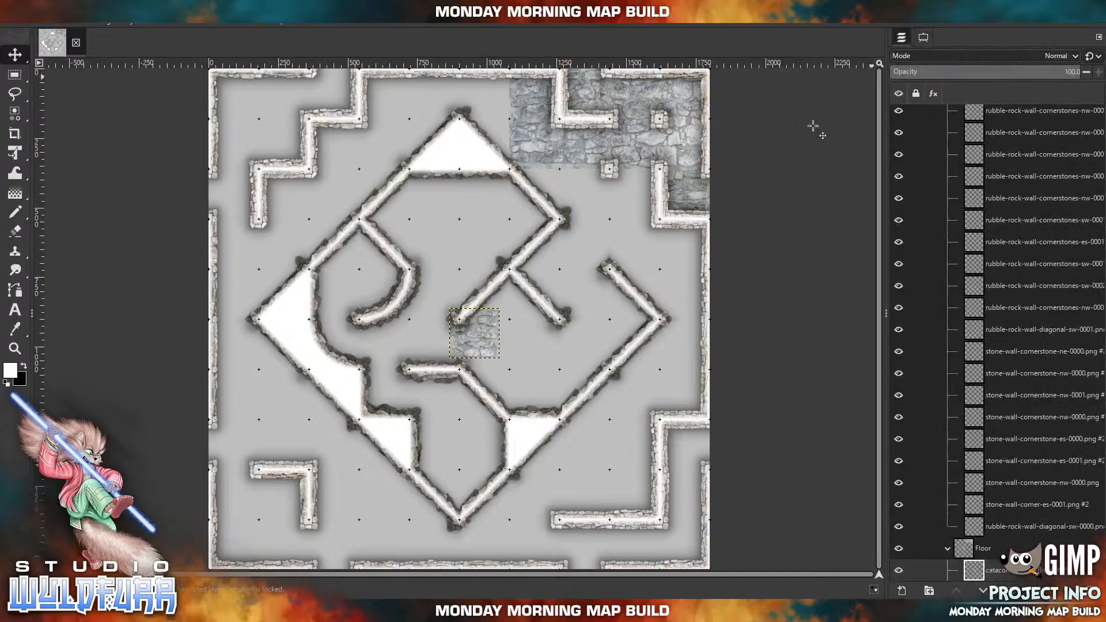
left_click_drag(467, 346, 634, 204)
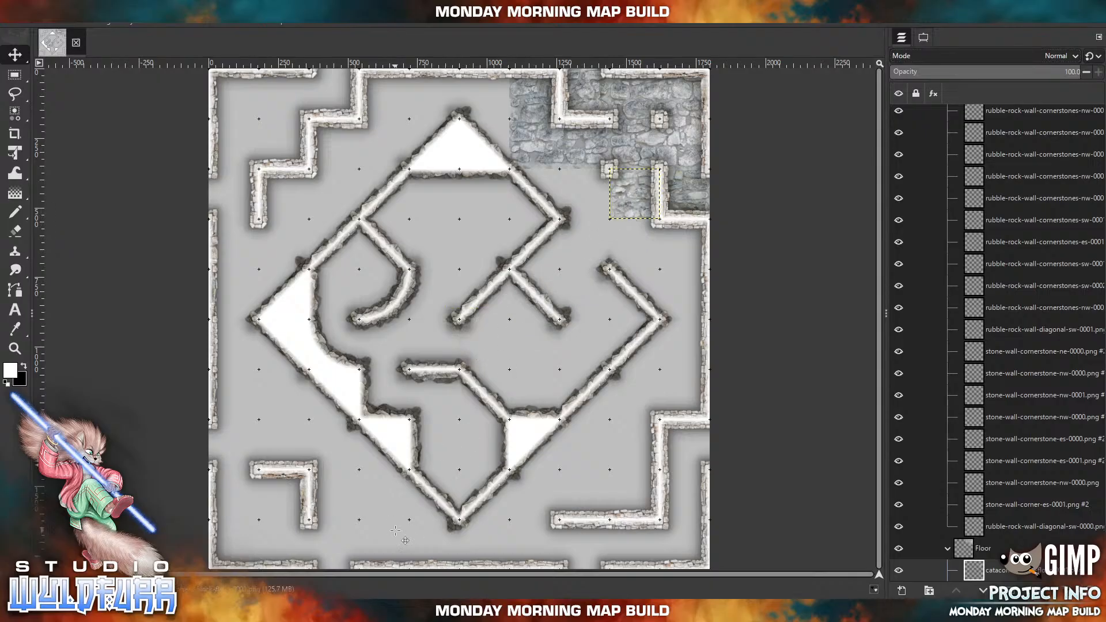
Import catacombs-rock-floor-0002.png and place it directly south of the catacombs-rock-floor-0001.png tile.
key("alt+Tab")
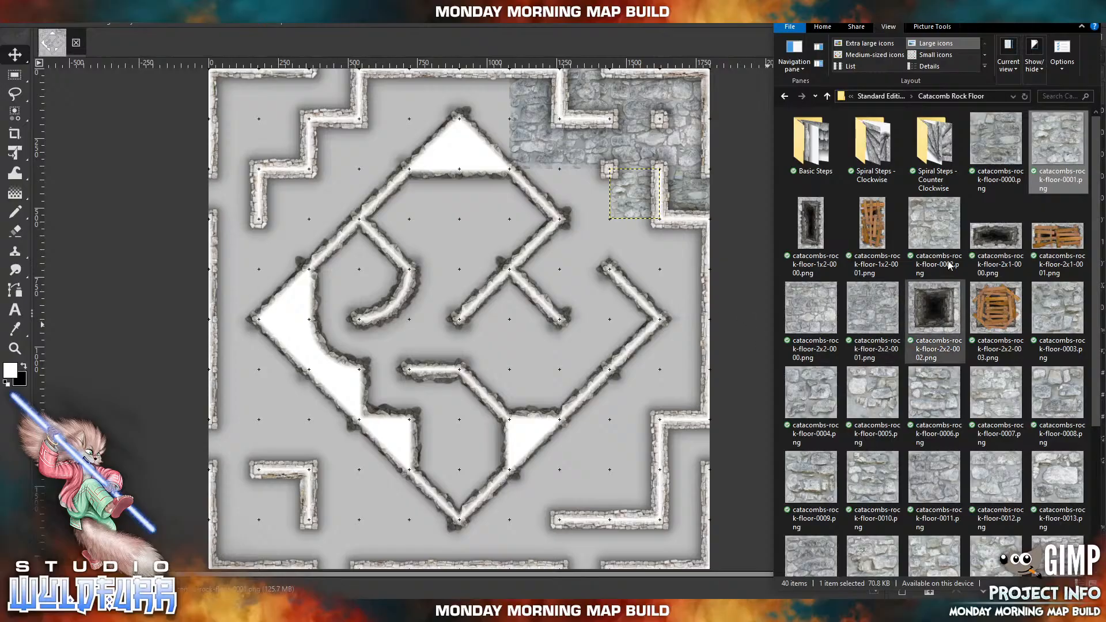
left_click_drag(934, 222, 554, 253)
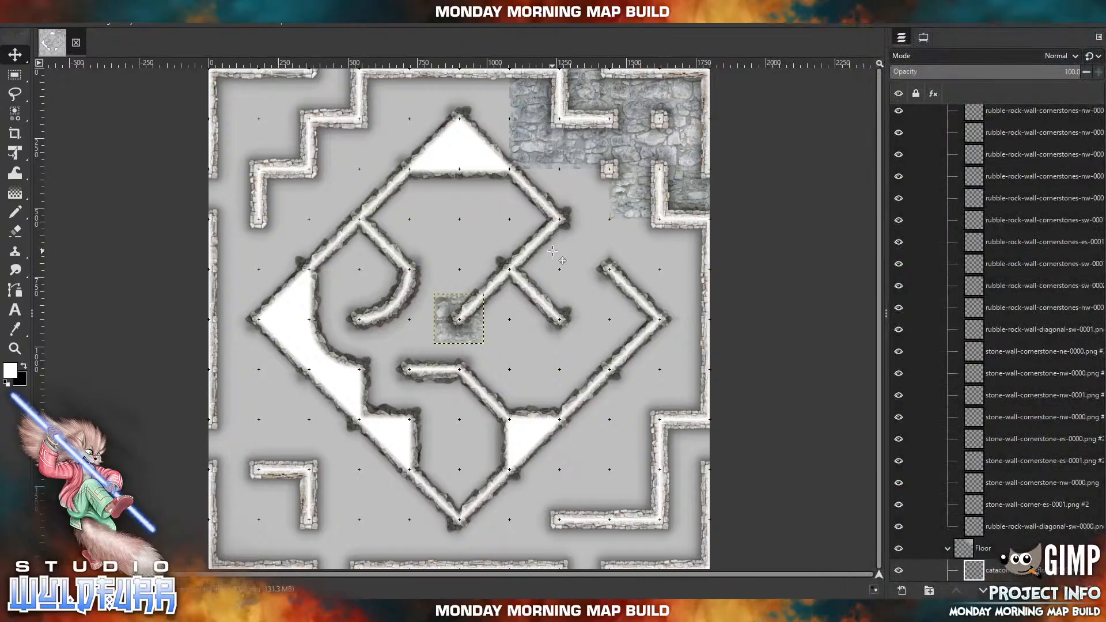
left_click_drag(477, 322, 653, 246)
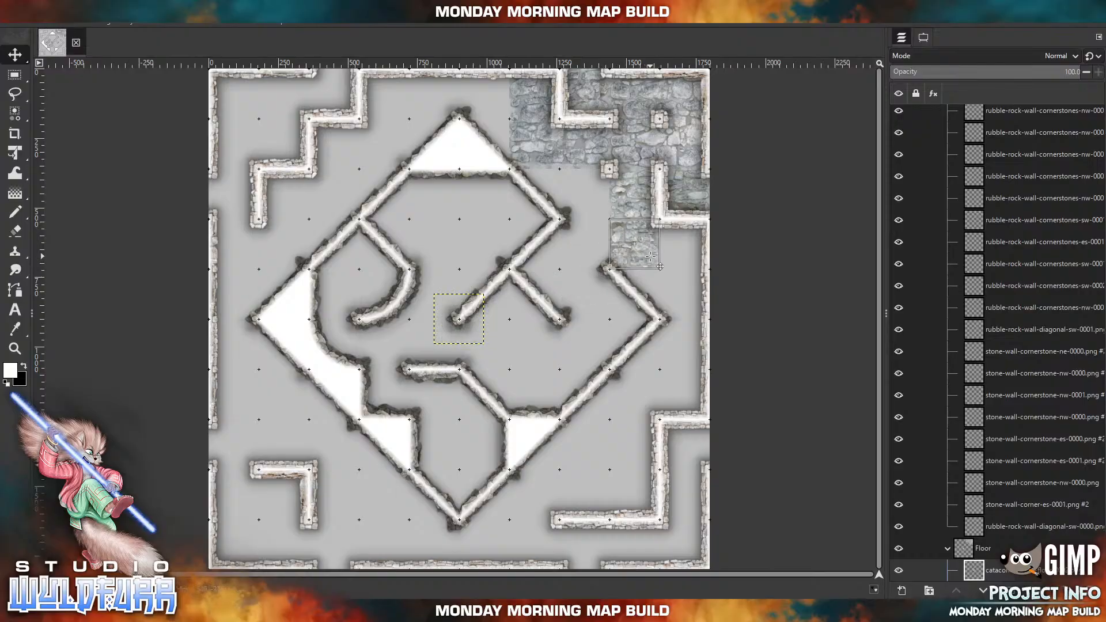
Import the open pit tile catacombs-rock-floor-1x2-0000.png and place it on the map's eastern edge beside the diamond's eastern point.
key("alt+Tab")
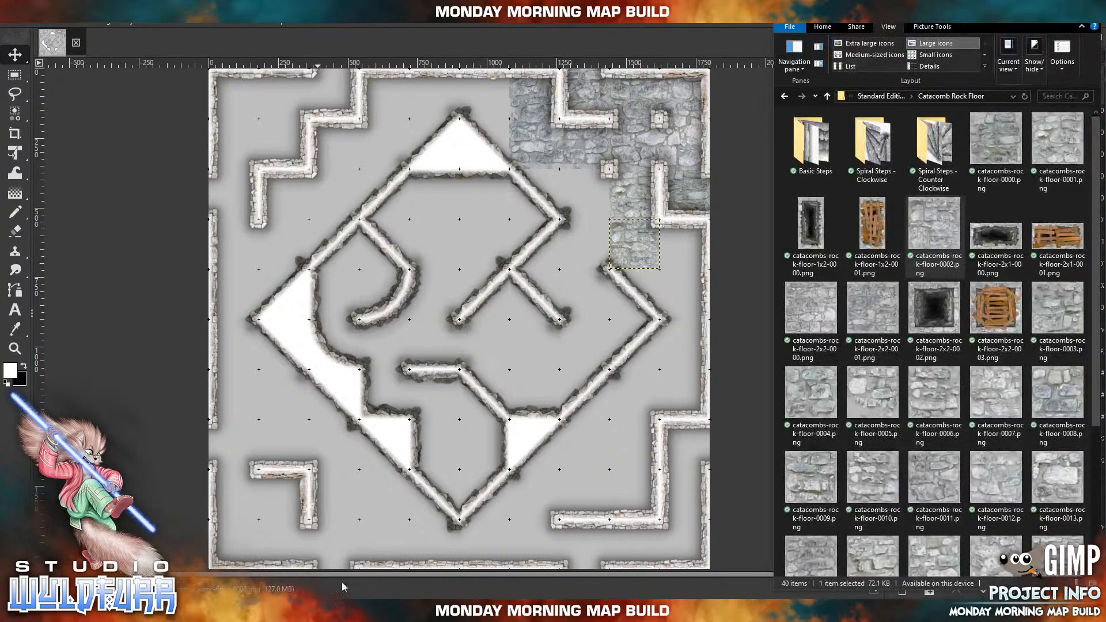
left_click_drag(821, 228, 506, 240)
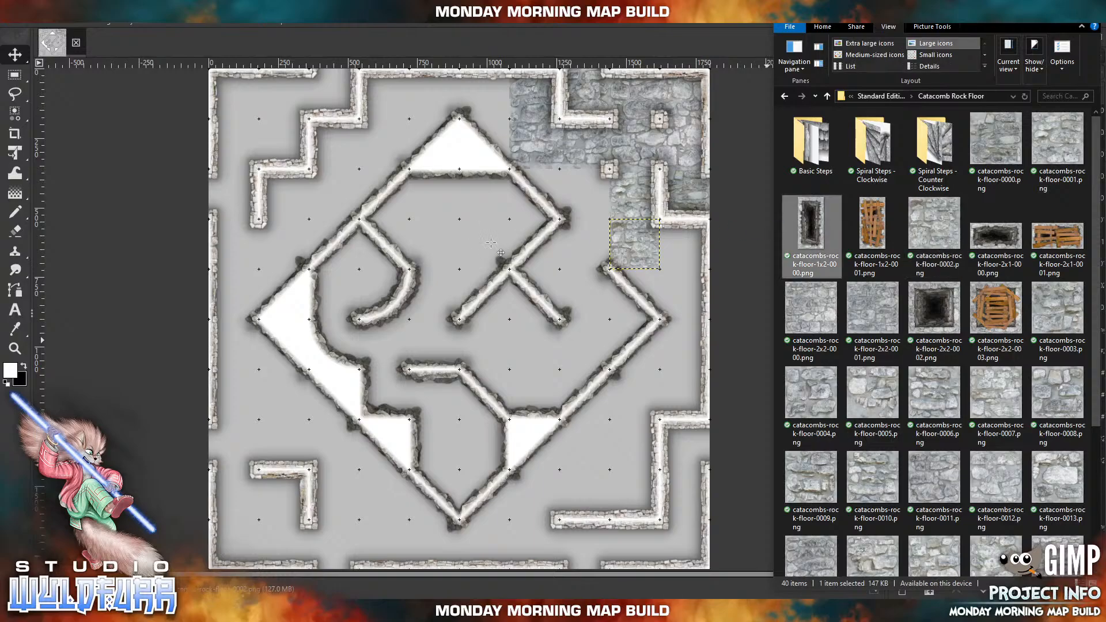
left_click_drag(467, 358, 681, 337)
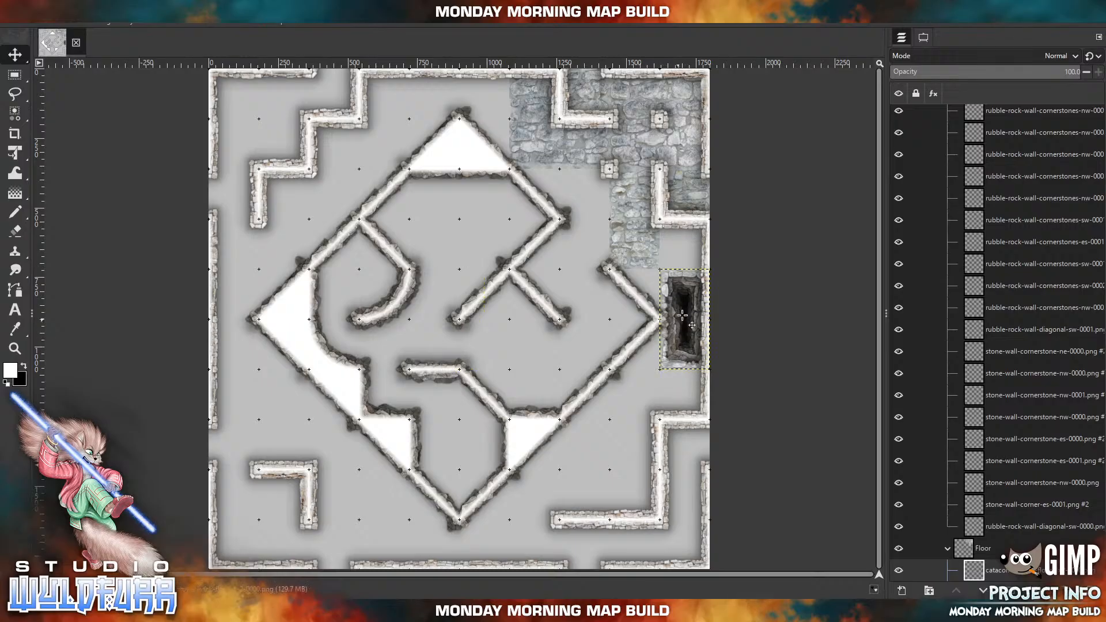
Import the boarded pit tile catacombs-rock-floor-1x2-0001.png and place it on the map's western edge beside the diamond's western point.
key("alt+Tab")
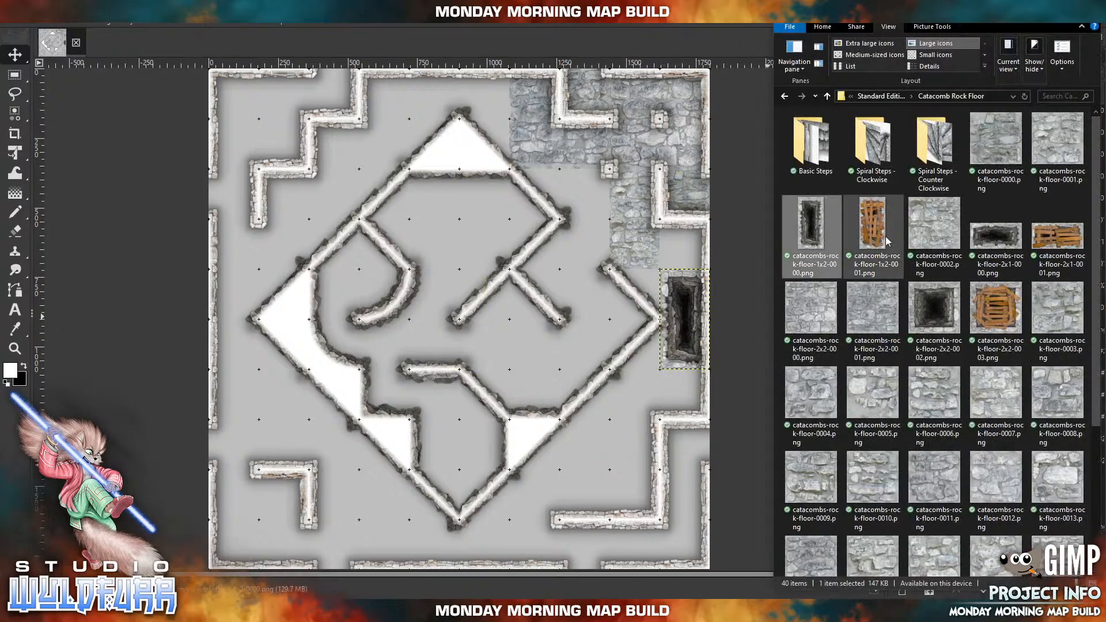
left_click_drag(872, 234, 360, 266)
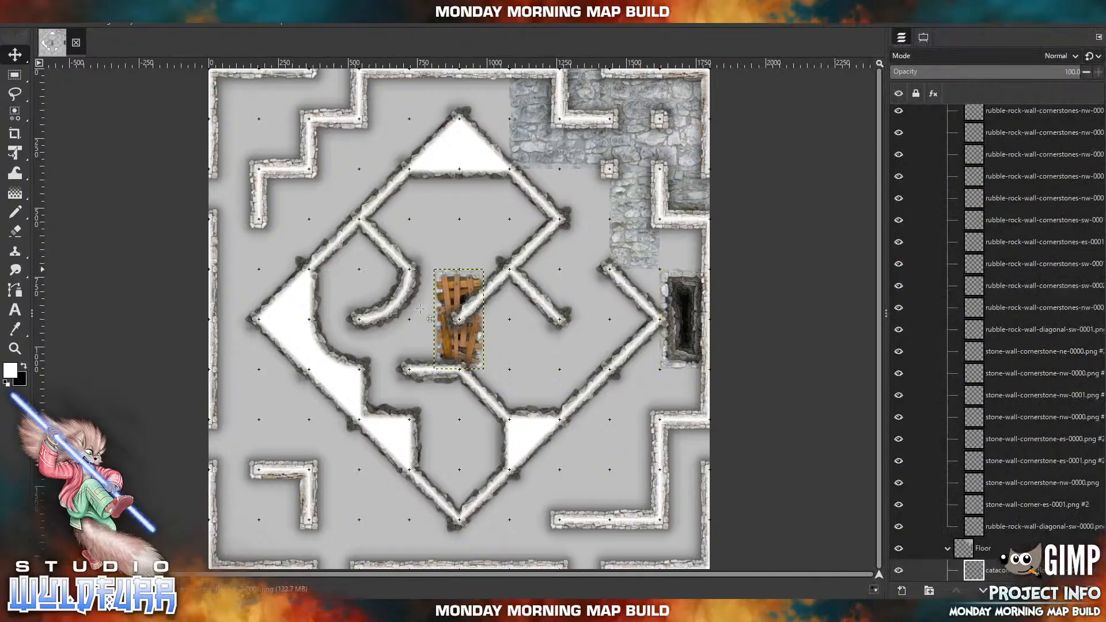
left_click_drag(464, 341, 240, 341)
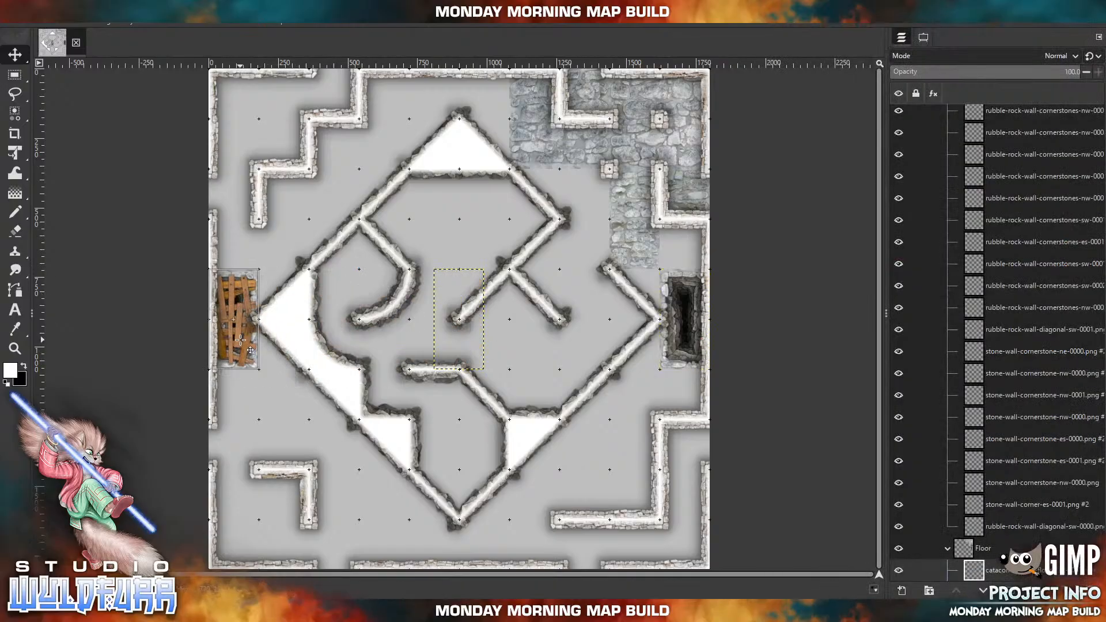
Import the large open pit tile catacombs-rock-floor-2x2-0002.png and place it on the map's northern edge, centred over the diamond's northern point.
left_click(248, 611)
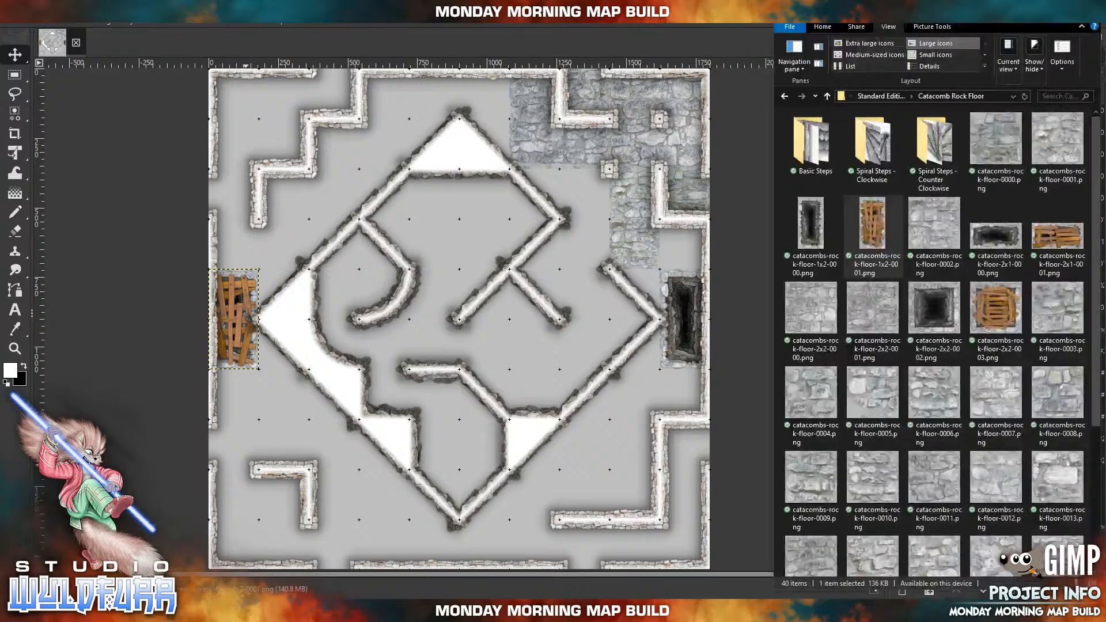
left_click(1003, 239)
left_click_drag(1003, 238, 509, 227)
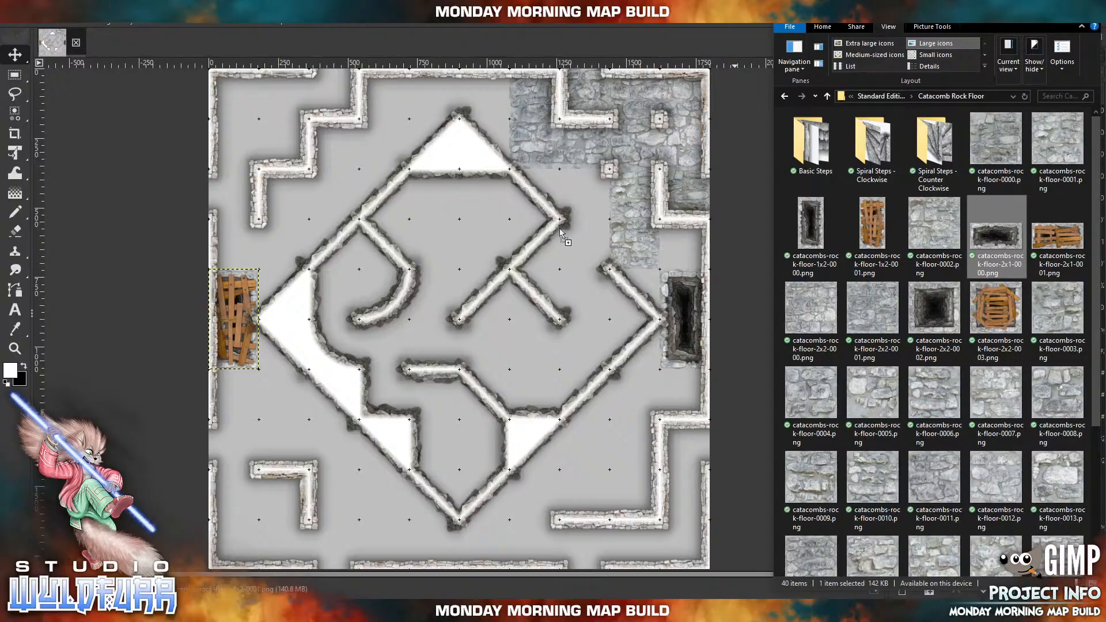
left_click_drag(935, 309, 506, 225)
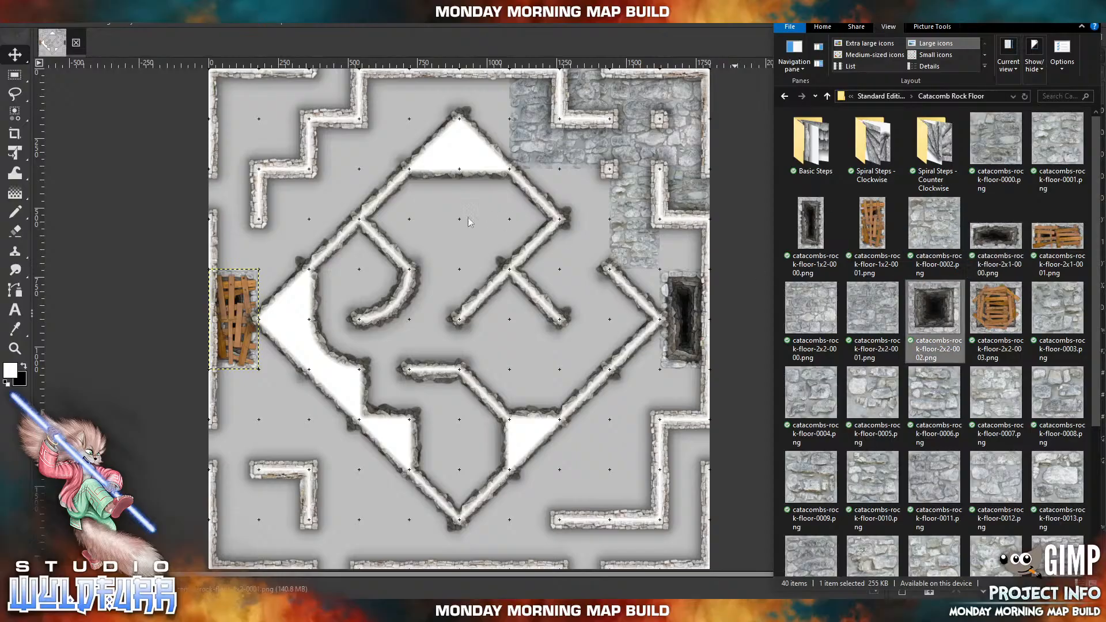
left_click_drag(418, 212, 448, 239)
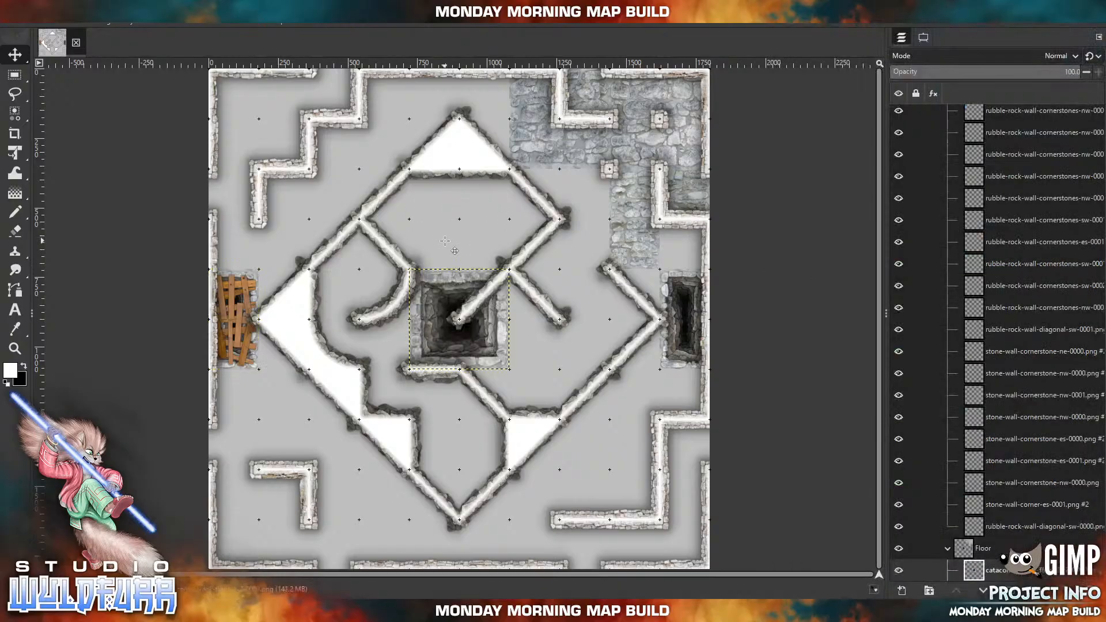
left_click_drag(481, 346, 481, 144)
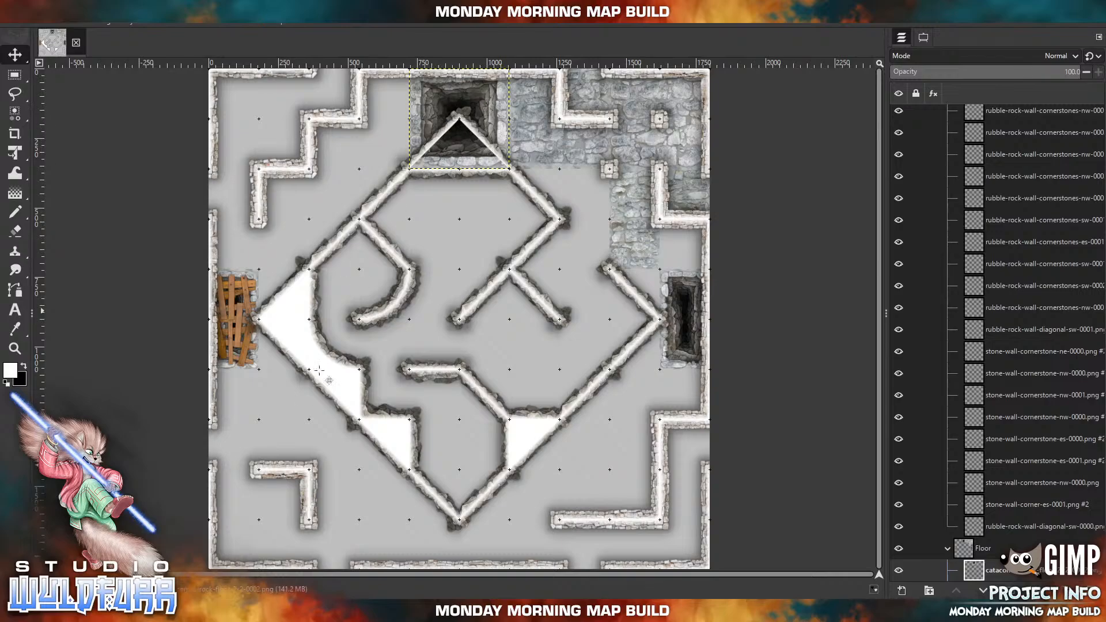
Import catacombs-rock-floor-2x2-0002.png again and place this second pit on the map's southern edge, centred over the diamond's southern point.
left_click(271, 611)
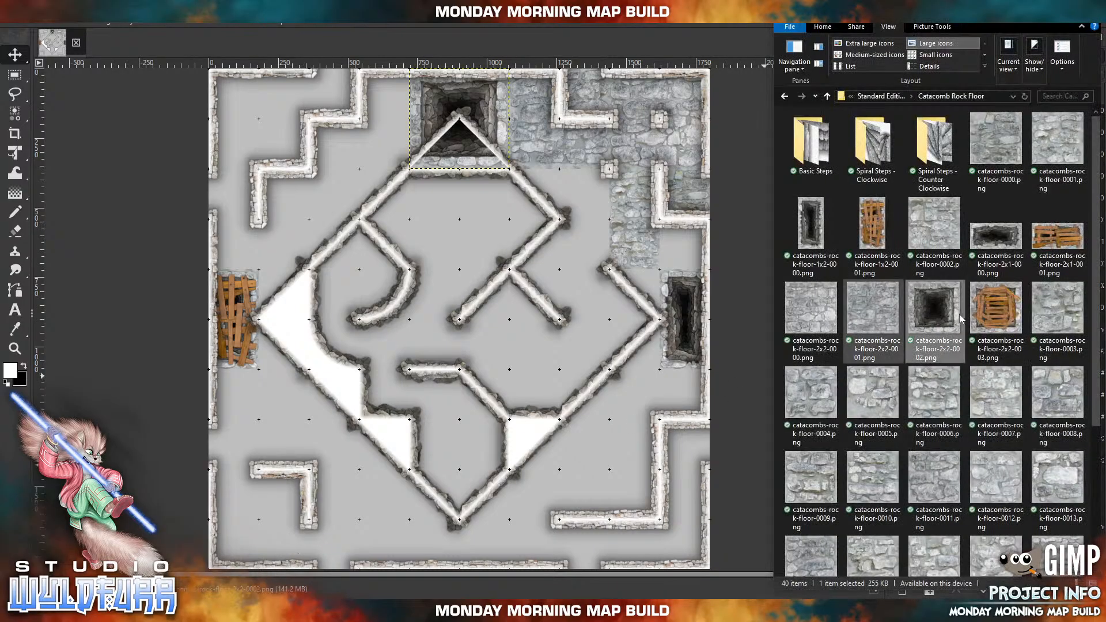
left_click_drag(991, 316, 903, 308)
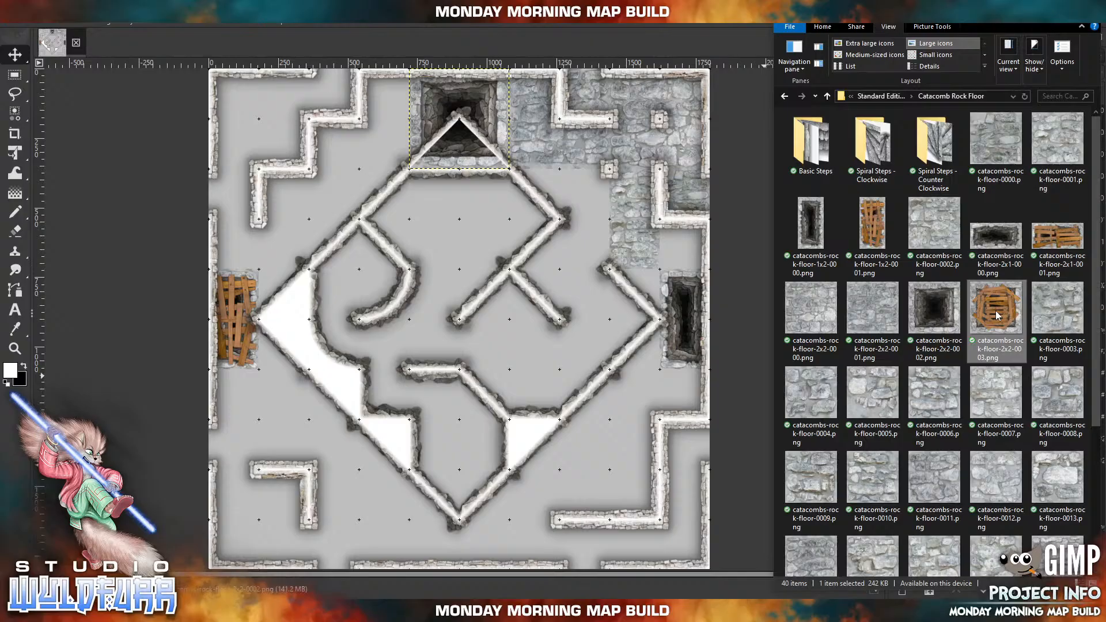
left_click(939, 313)
left_click_drag(457, 289, 460, 474)
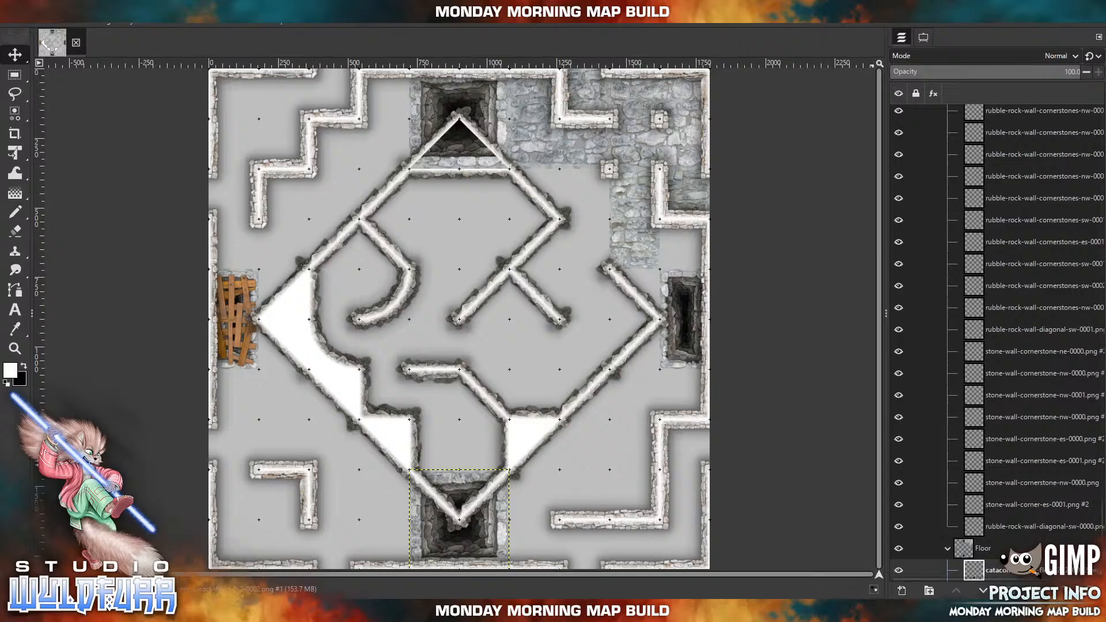
right_click(1006, 573)
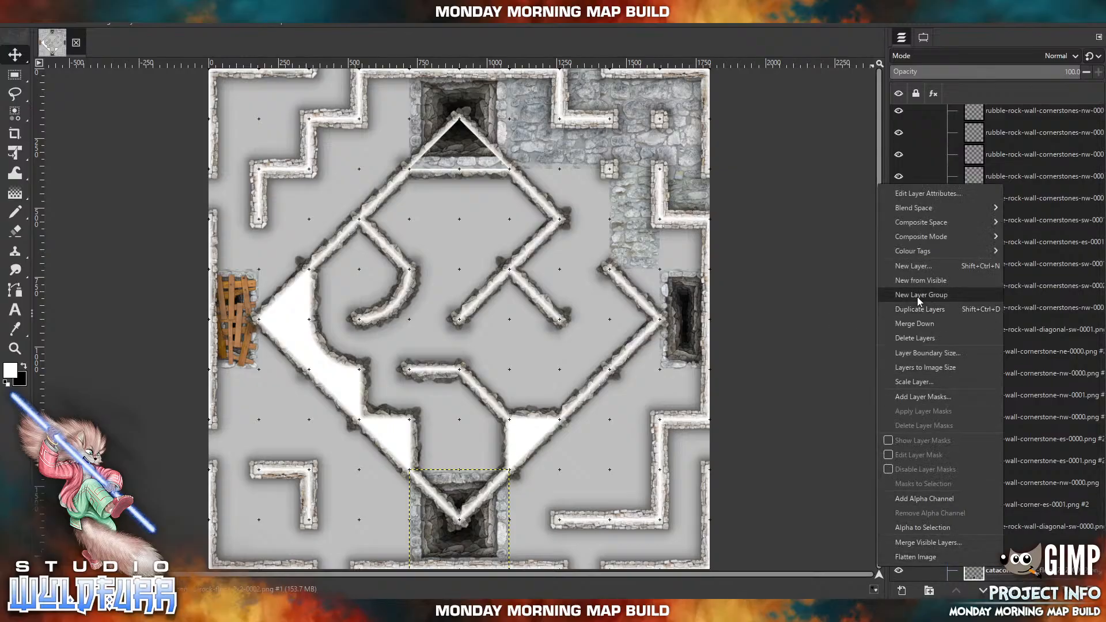
left_click(744, 42)
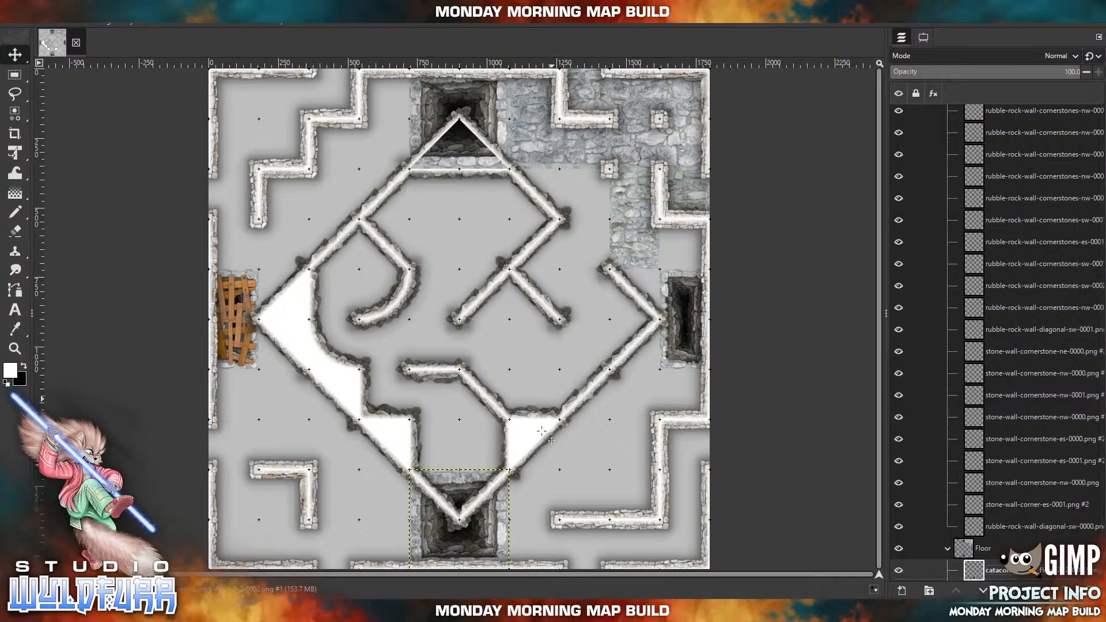
Import catacombs-rock-floor-0003.png and place it directly north of the open pit on the map's eastern edge.
left_click(281, 611)
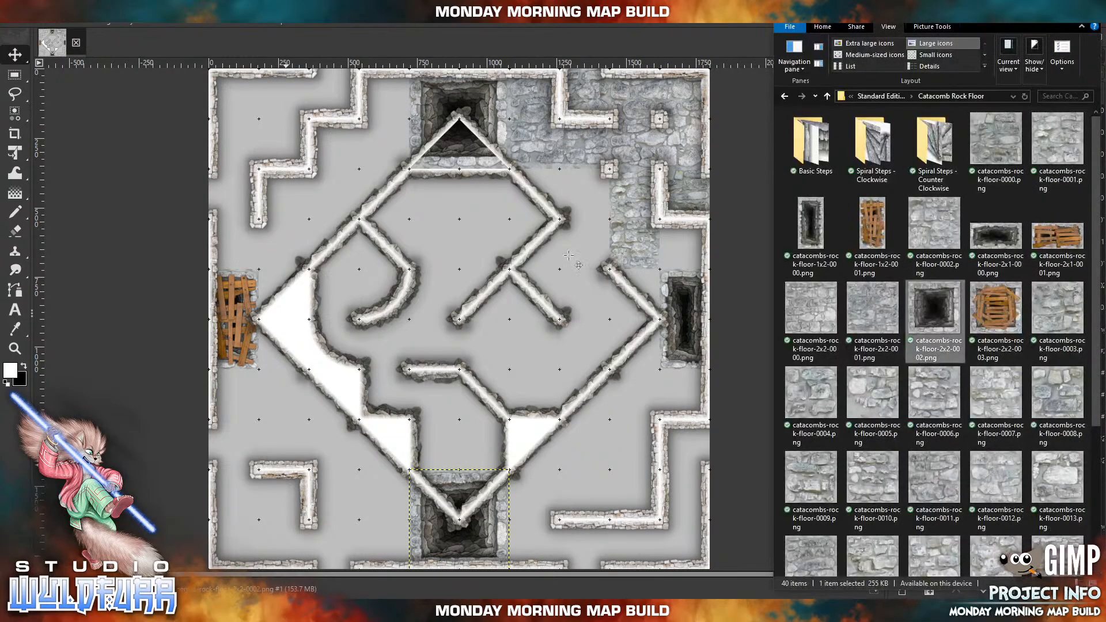
left_click(1072, 311)
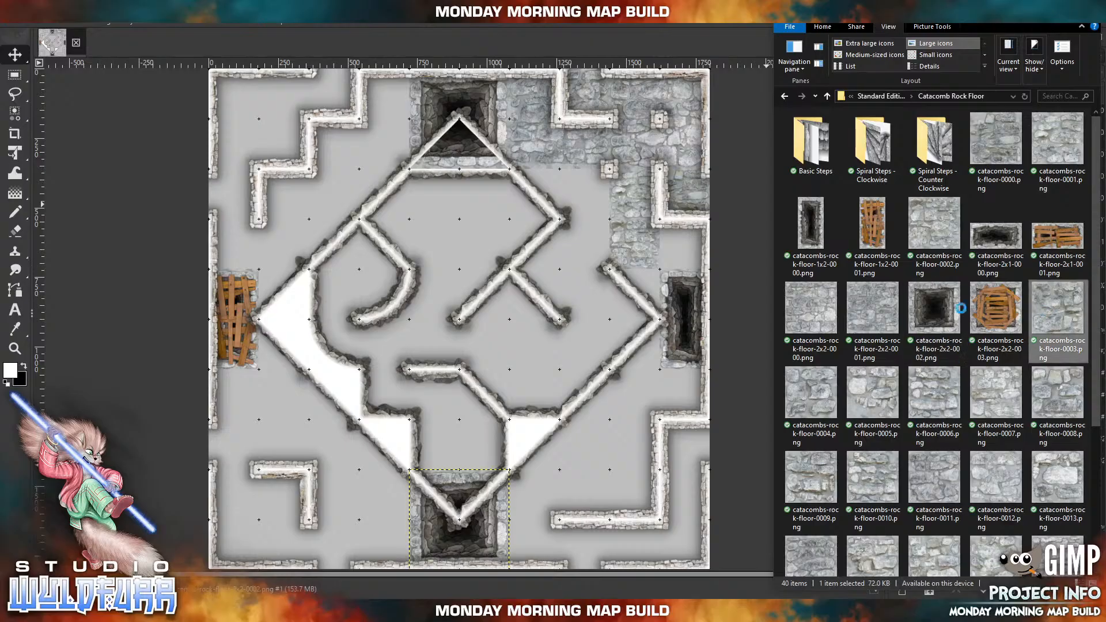
left_click_drag(490, 278, 490, 277)
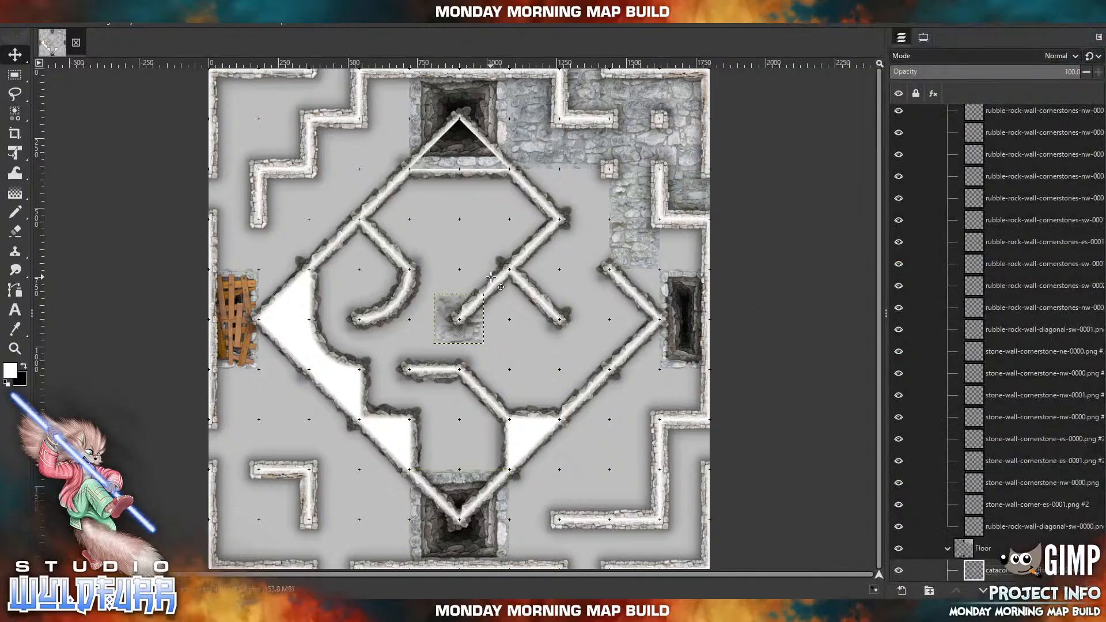
left_click_drag(462, 334, 688, 261)
Import catacombs-rock-floor-0004.png and catacombs-rock-floor-0005.png and stack them, 0004 above 0005, in the two cells directly west of the eastern open pit.
left_click(349, 611)
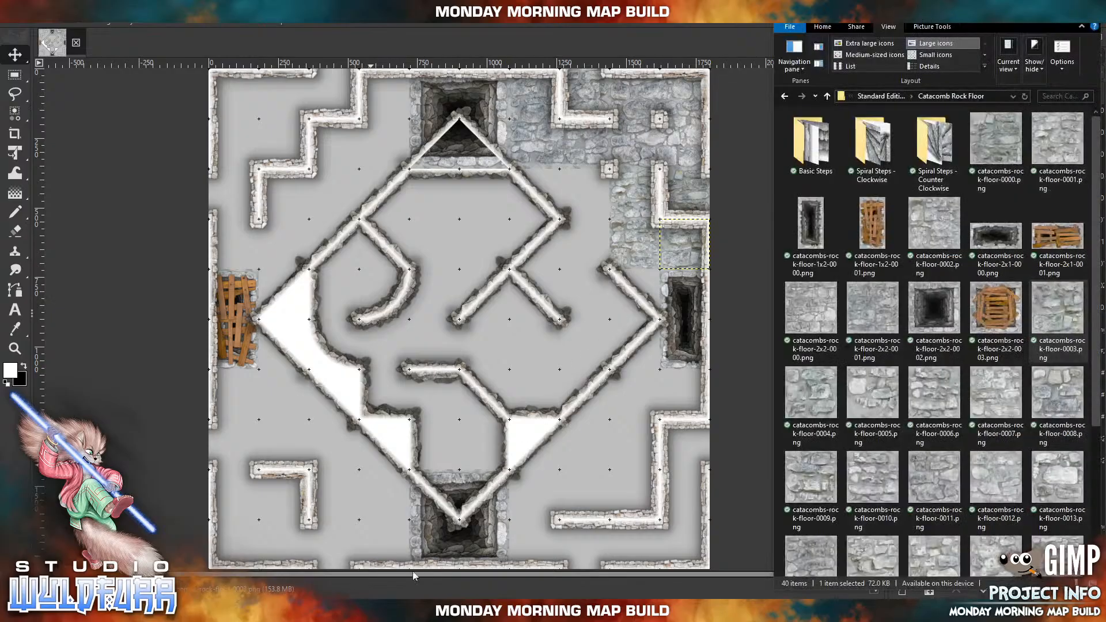
left_click_drag(836, 395, 464, 295)
left_click_drag(479, 332, 636, 307)
key("alt+Tab")
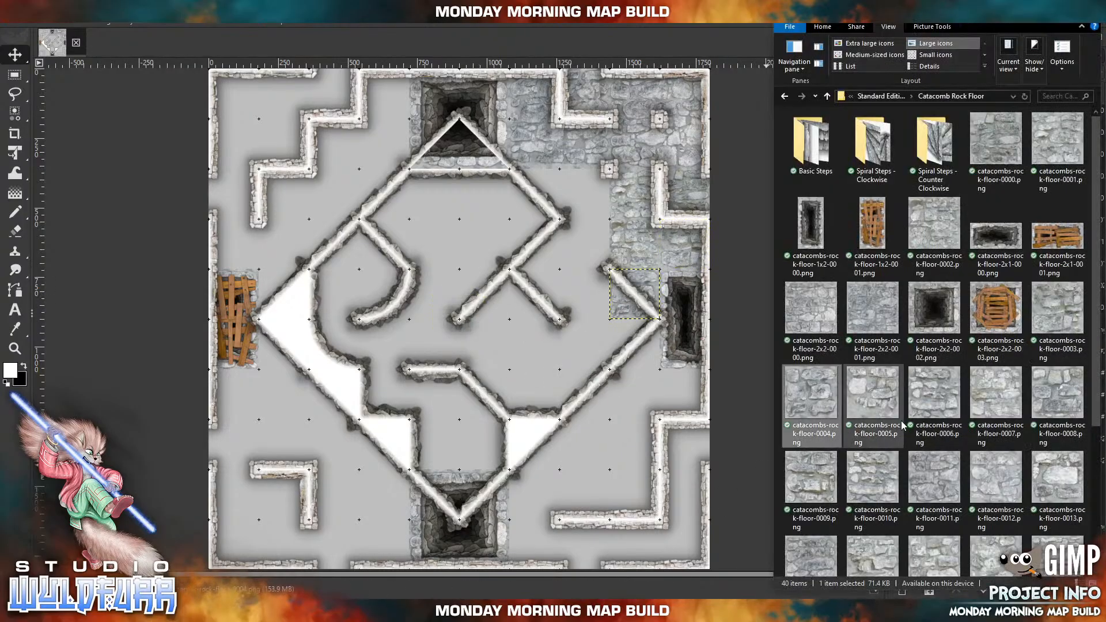
left_click_drag(851, 400, 528, 422)
left_click_drag(472, 331, 647, 355)
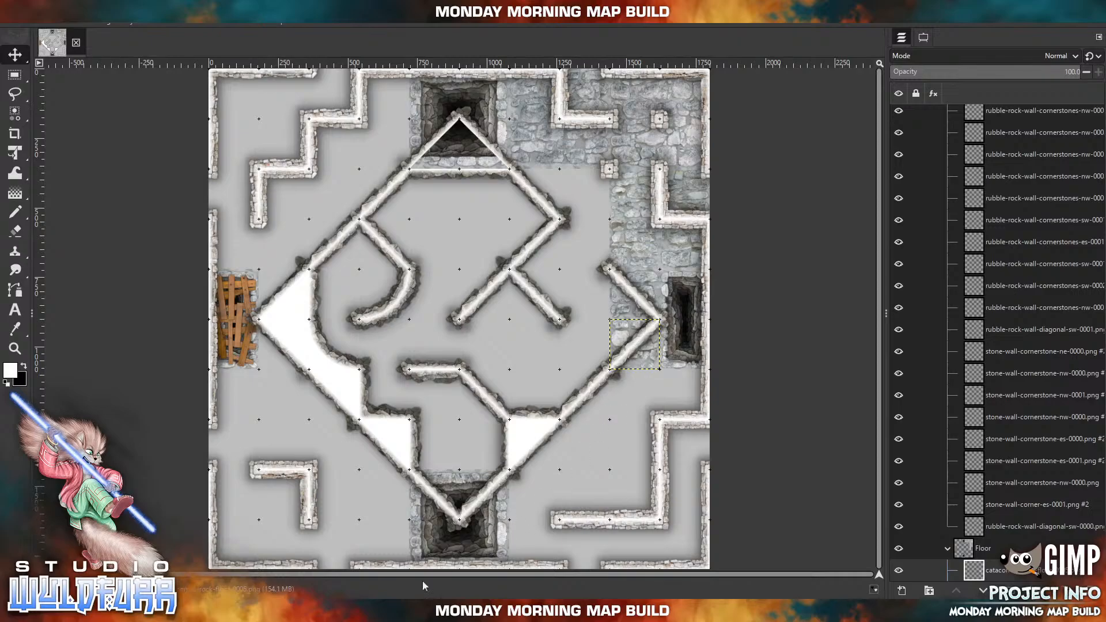
Import catacombs-rock-floor-0006.png and place it directly south of the 0005 tile, with catacombs-rock-floor-0007.png directly east of it.
left_click(427, 611)
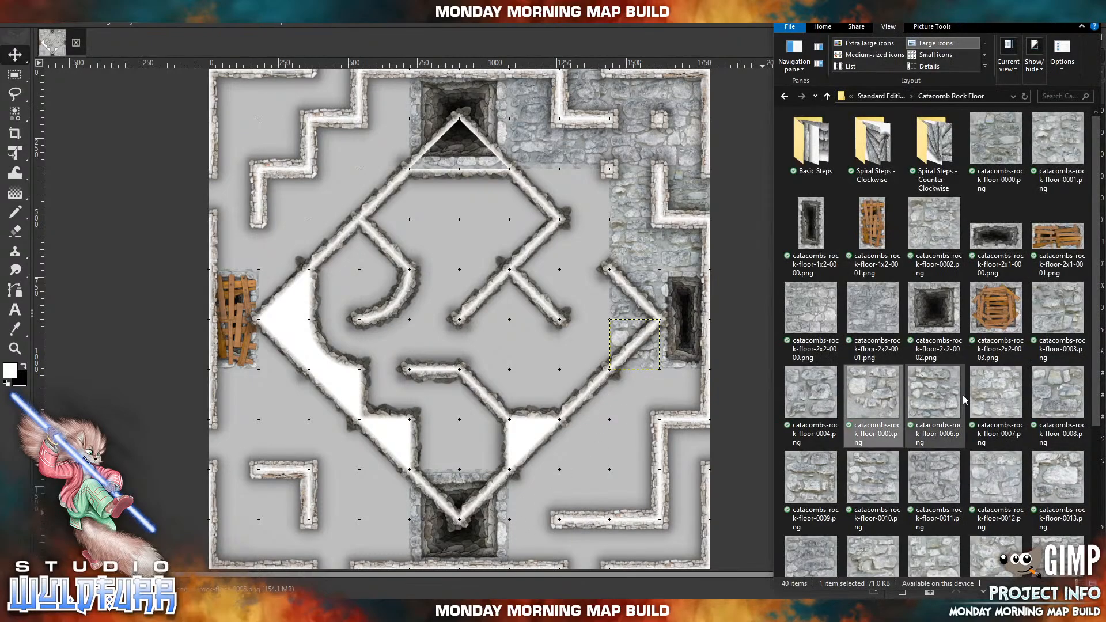
left_click_drag(945, 405, 527, 373)
left_click(936, 402)
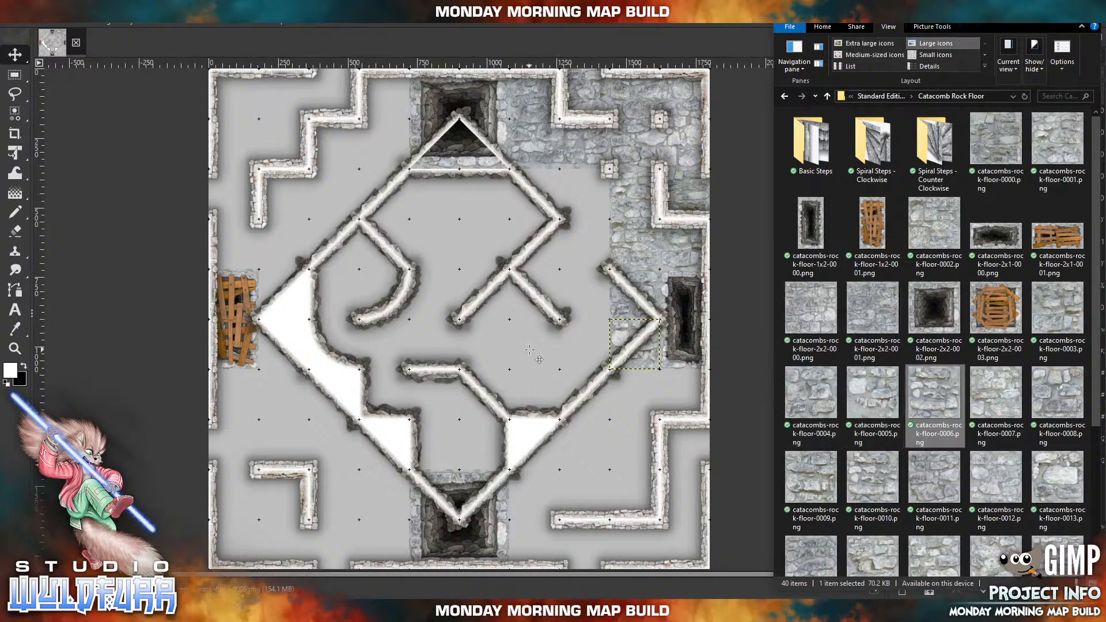
left_click_drag(467, 328, 643, 402)
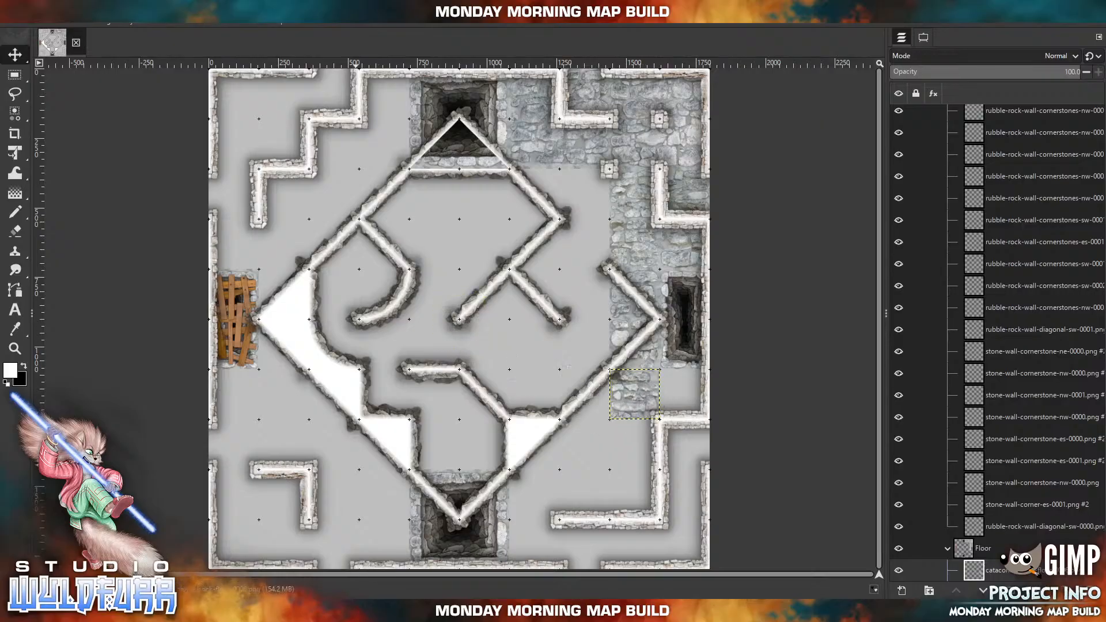
left_click(352, 611)
left_click_drag(1000, 400, 969, 401)
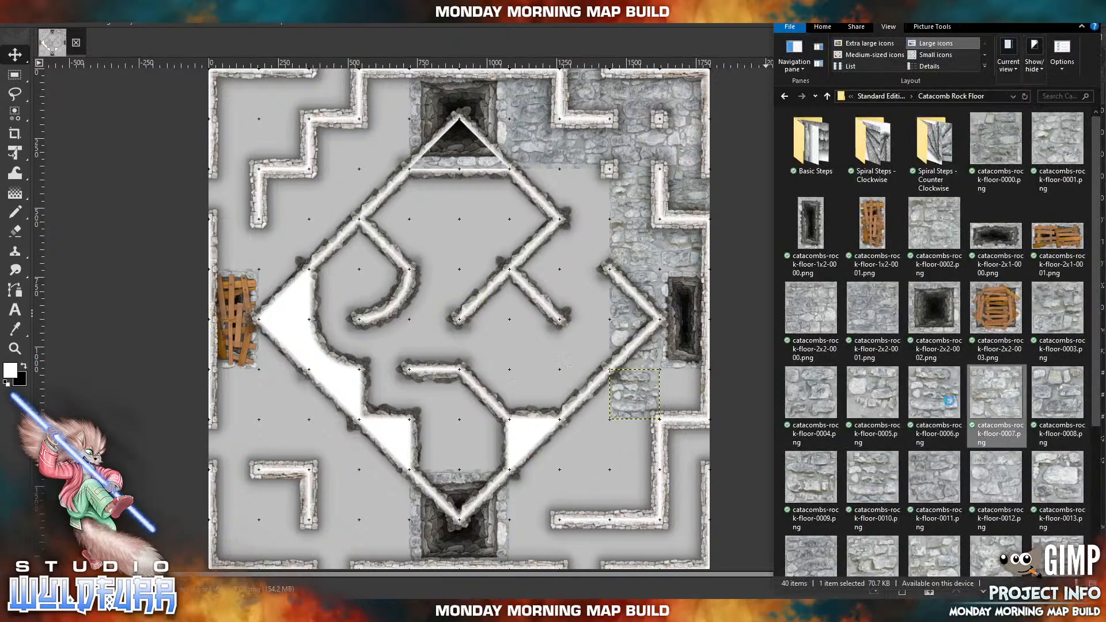
left_click_drag(406, 315, 673, 412)
Import catacombs-rock-floor-0008.png and place it directly south of the catacombs-rock-floor-0006.png tile, beside the southeastern stone wall.
left_click(352, 611)
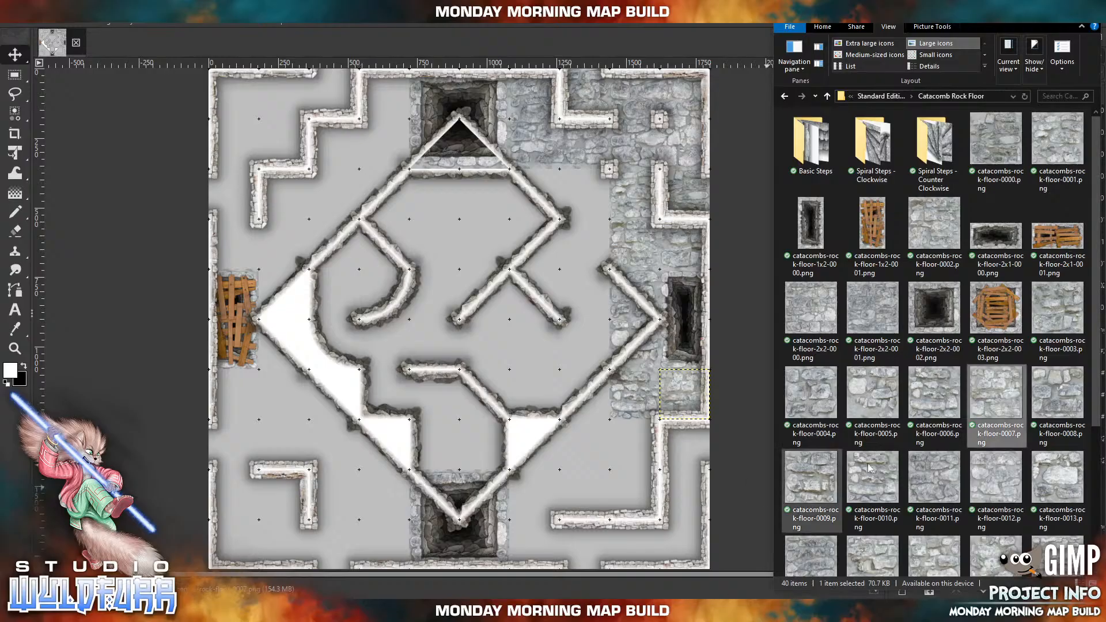
left_click(1043, 408)
left_click_drag(1043, 408, 556, 417)
left_click_drag(466, 331, 642, 456)
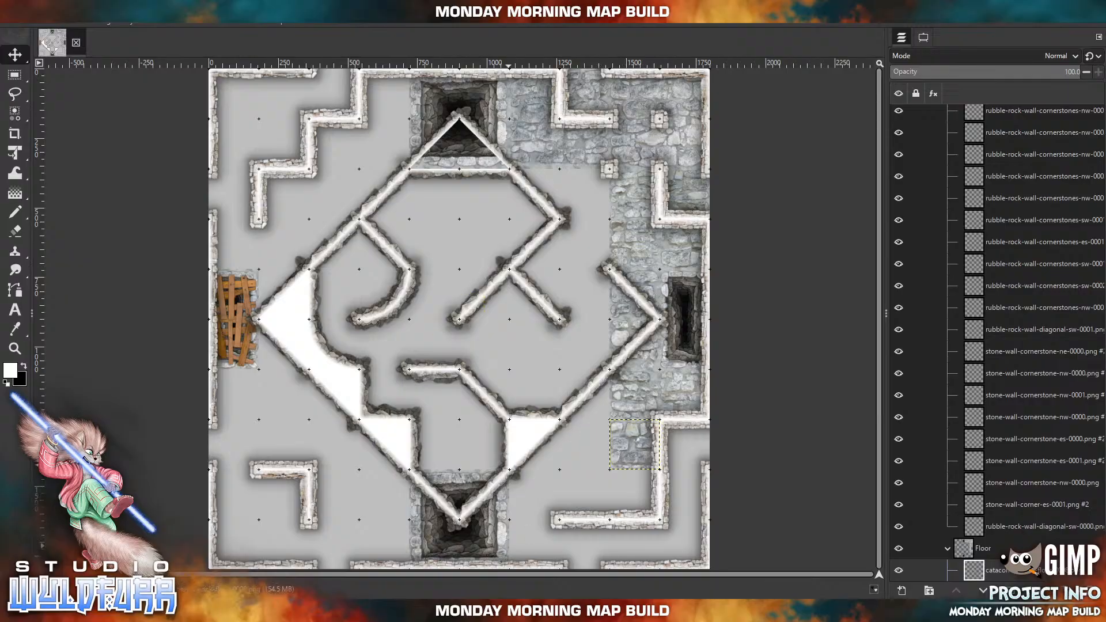
Import catacombs-rock-floor-0009.png and place it just southwest of the lower northeastern stone pillar, with catacombs-rock-floor-0010.png directly south of it.
key("alt+Tab")
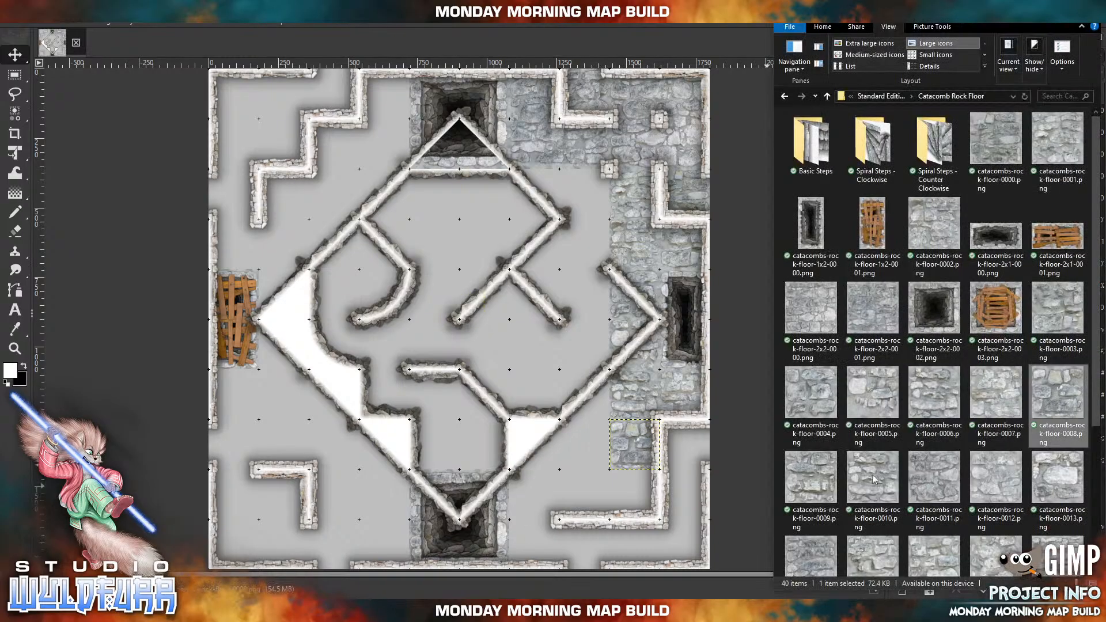
left_click_drag(831, 477, 467, 389)
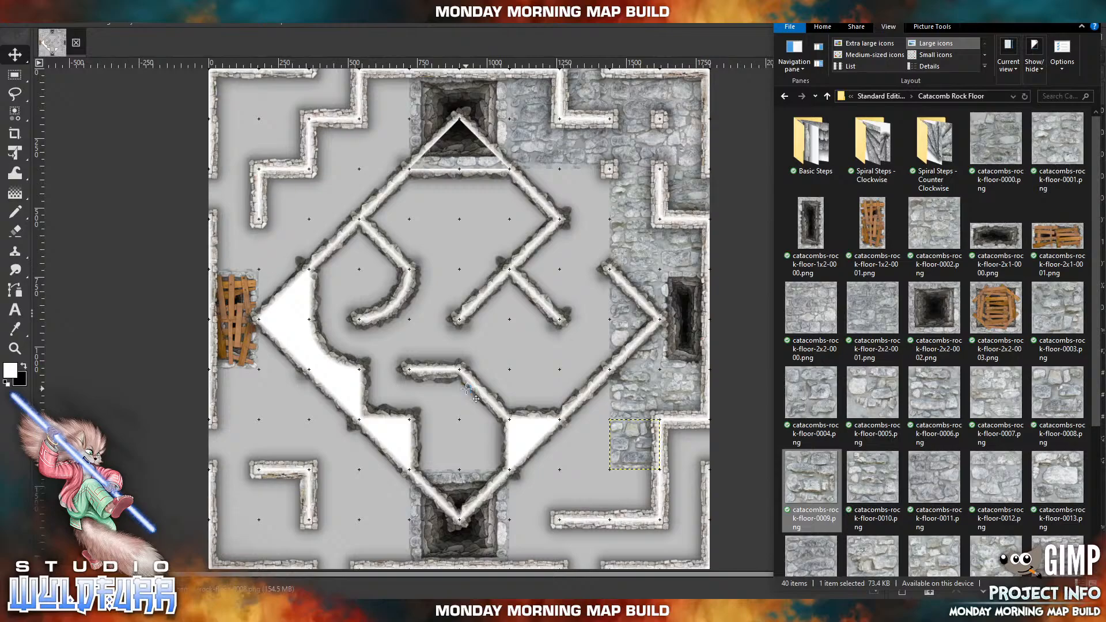
left_click_drag(469, 349, 594, 215)
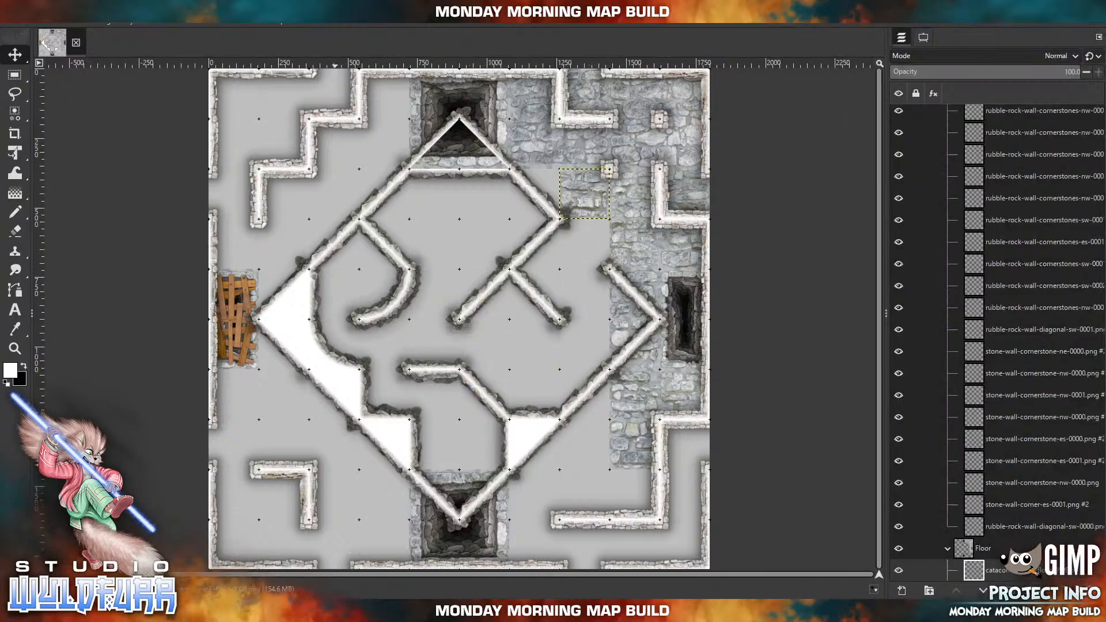
left_click(333, 610)
left_click_drag(881, 479, 450, 320)
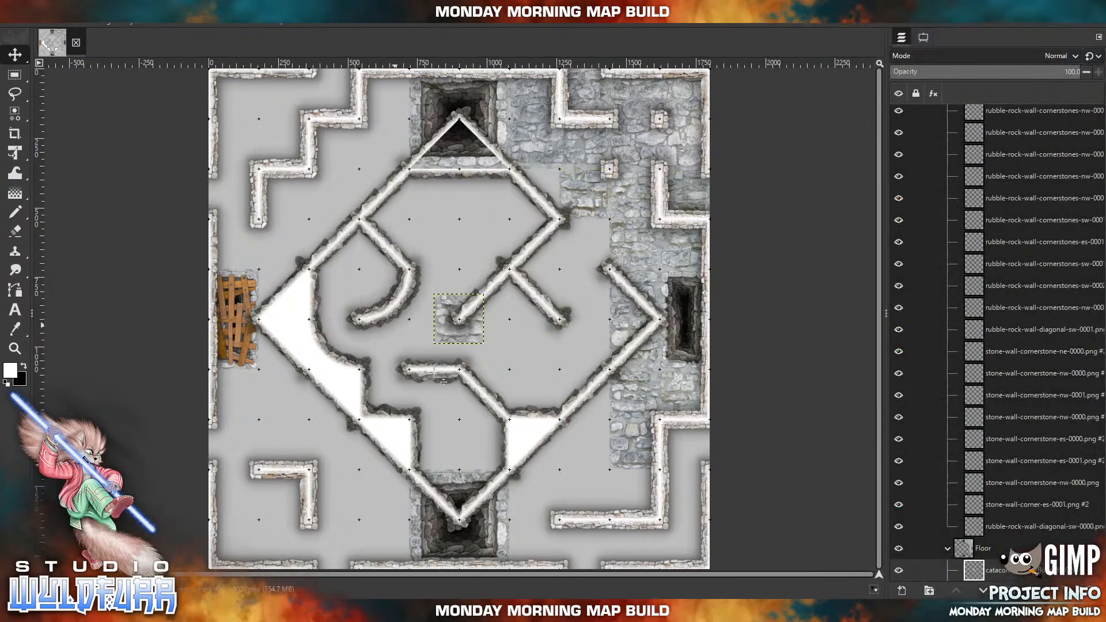
left_click_drag(465, 343, 592, 269)
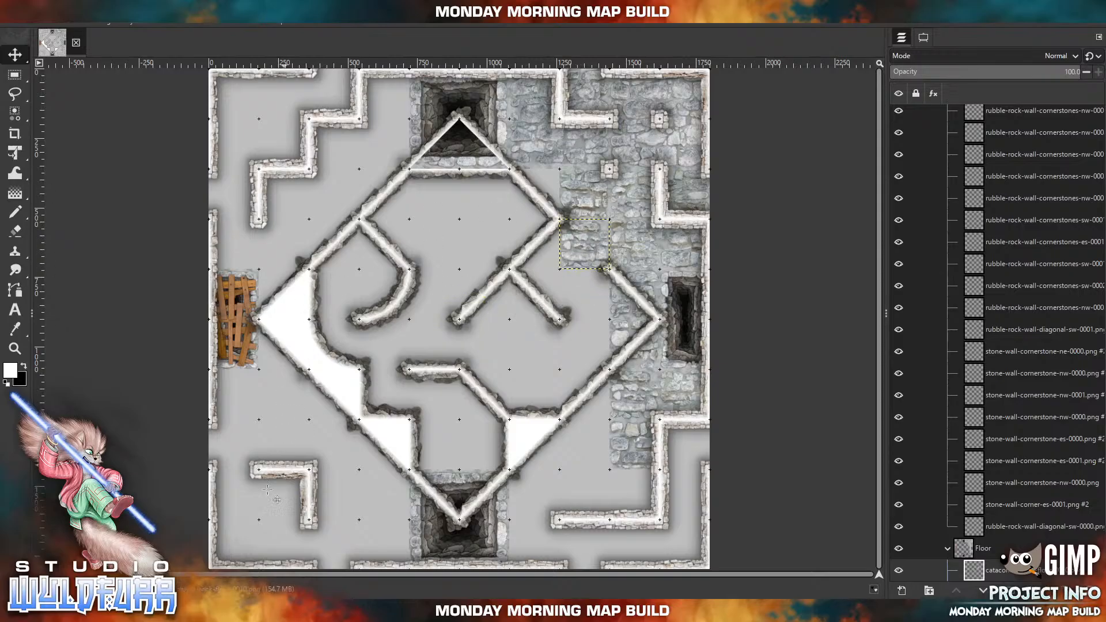
Import catacombs-rock-floor-0011.png and place it directly west of the catacombs-rock-floor-0009.png tile, under the diamond's northeastern wall.
key("alt+Tab")
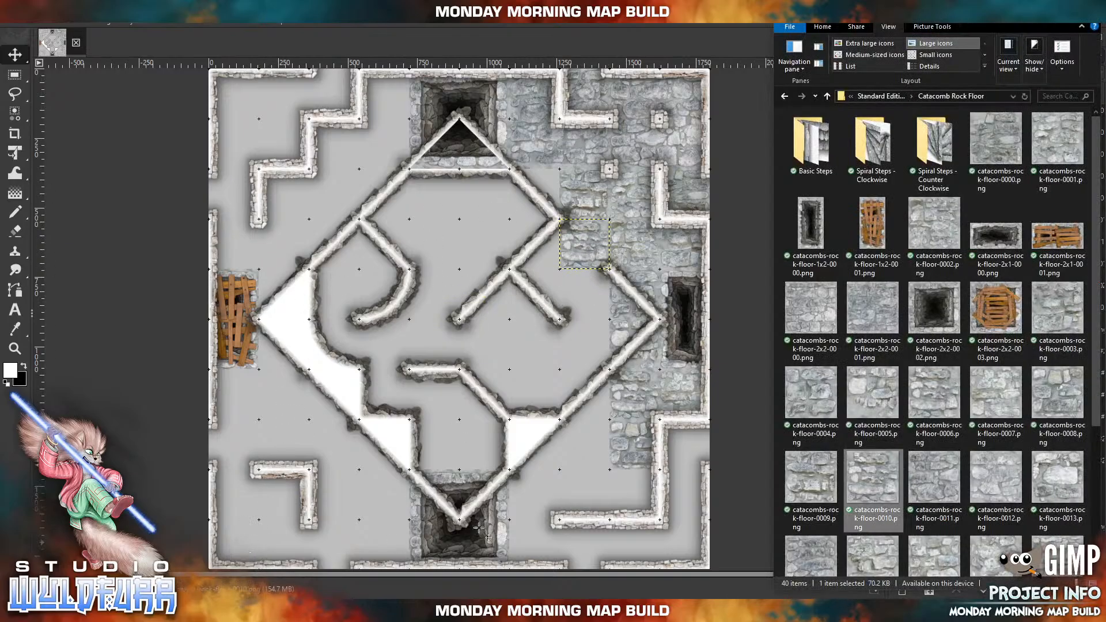
left_click_drag(936, 483, 436, 260)
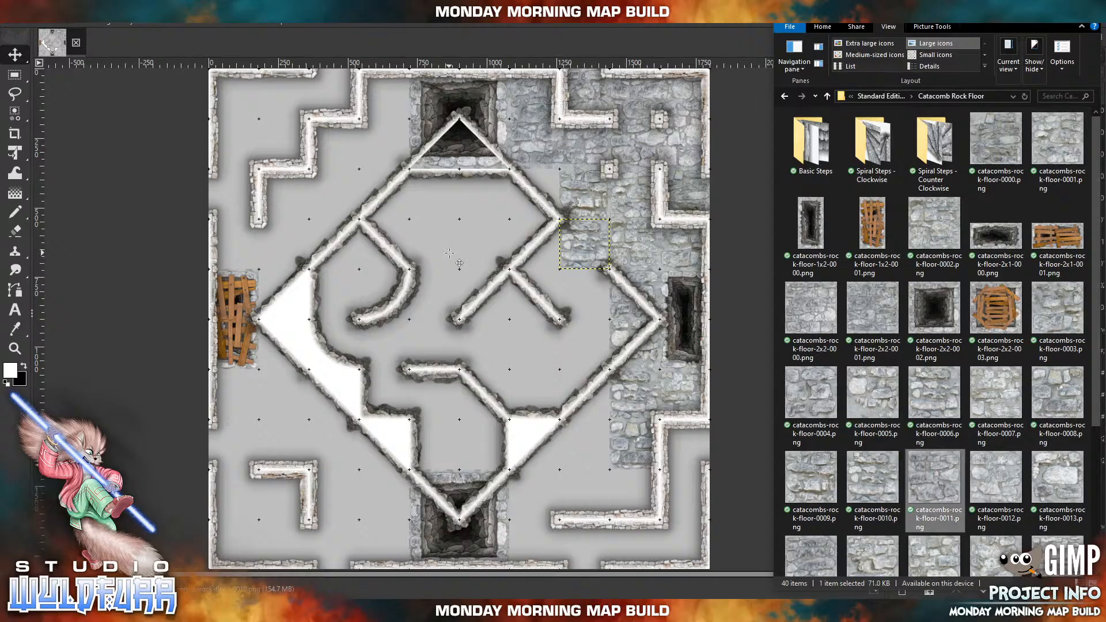
left_click_drag(461, 315, 536, 189)
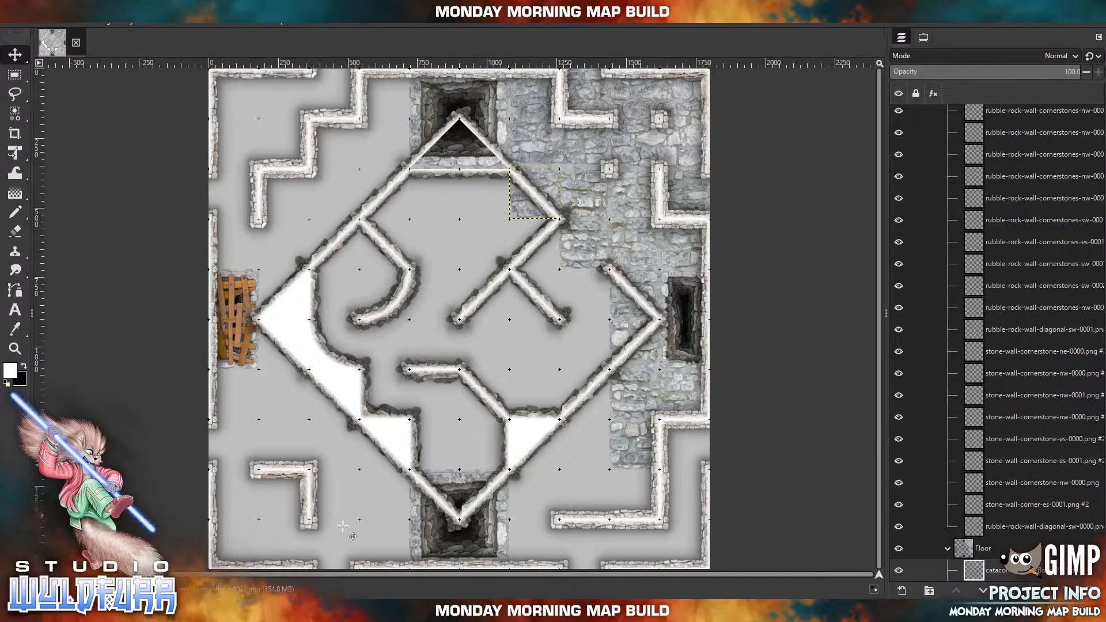
Import catacombs-rock-floor-0012.png and place it directly west of the catacombs-rock-floor-0008.png tile, outside the diamond's southeastern wall.
key("alt+Tab")
left_click_drag(980, 472, 507, 371)
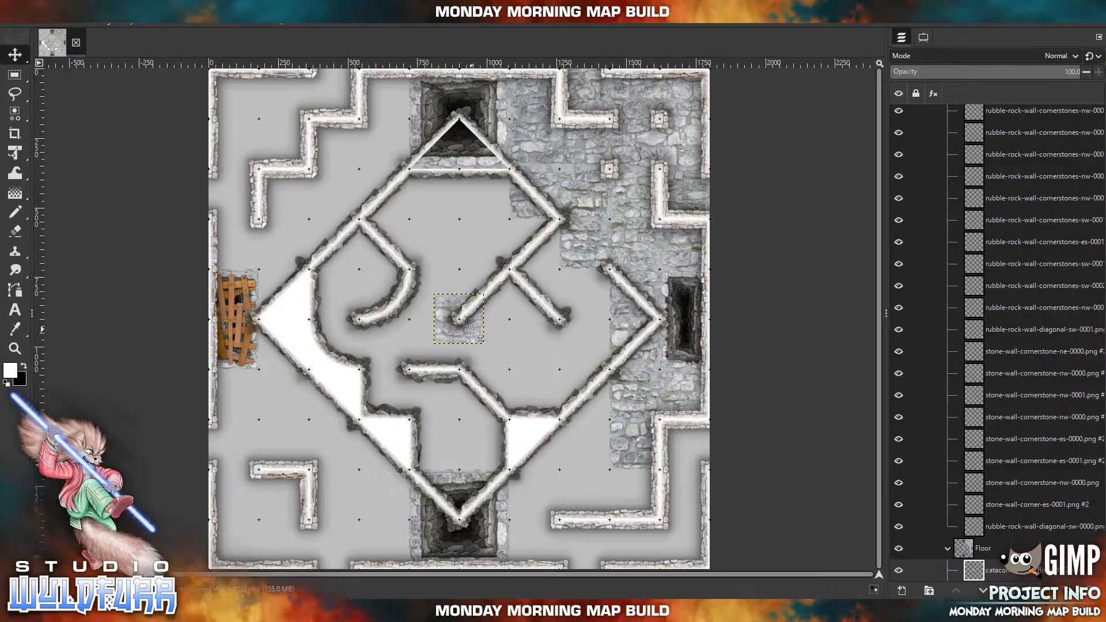
left_click_drag(463, 329, 590, 457)
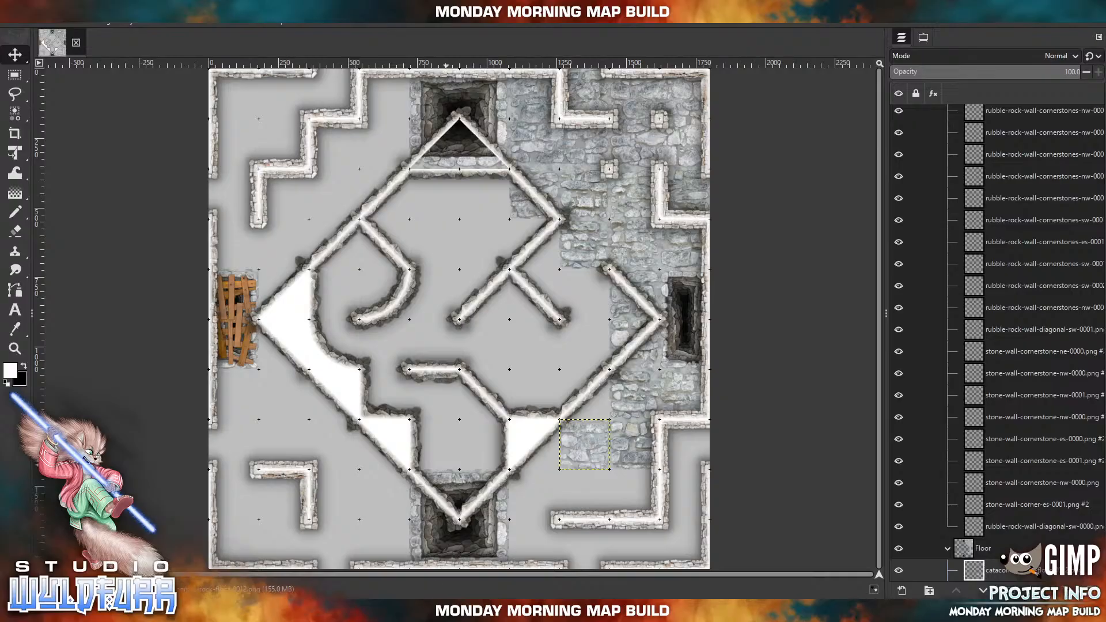
Import catacombs-rock-floor-0013.png and place it directly north of the 0012 tile, with catacombs-rock-floor-0014.png directly west of the 0012 tile.
left_click(446, 611)
left_click_drag(1049, 490, 588, 413)
left_click(398, 610)
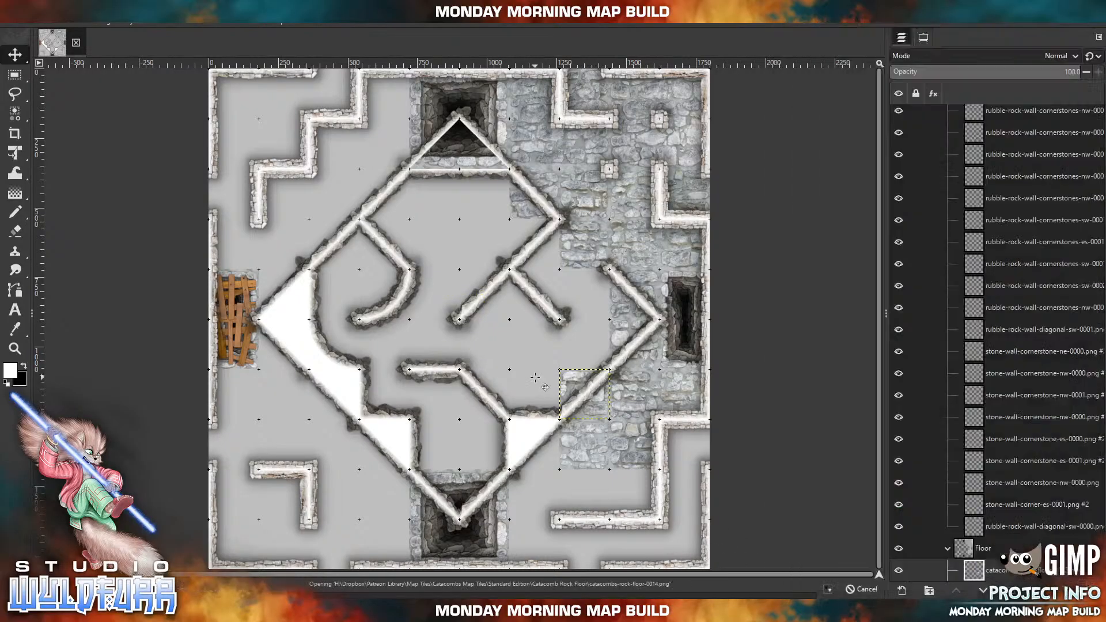
left_click_drag(473, 338, 549, 463)
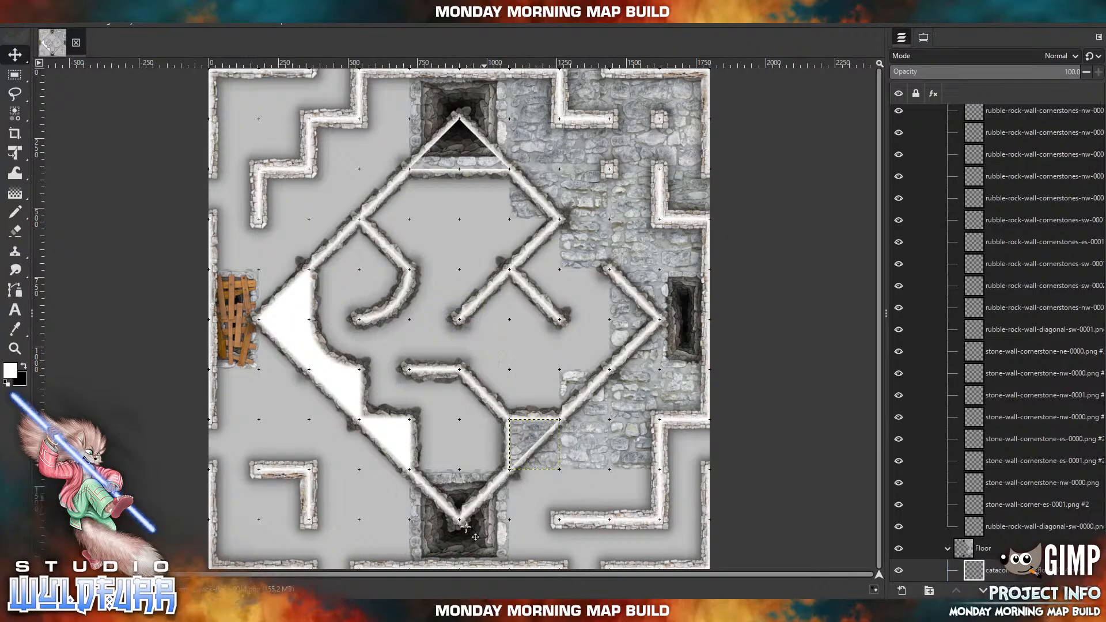
Import catacombs-rock-floor-0022.png and place it along the eastern edge below the lower eastern stone wall, with catacombs-rock-floor-0021.png diagonally southwest inside the wall's corner.
left_click(403, 611)
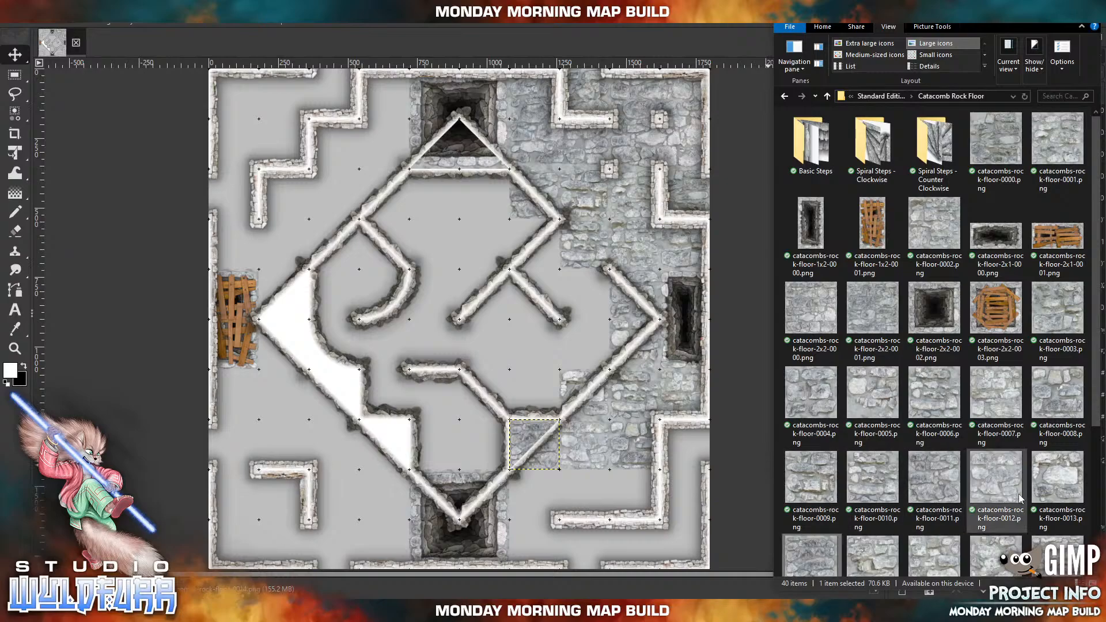
scroll(1041, 441, "down", 3)
left_click_drag(996, 437, 539, 402)
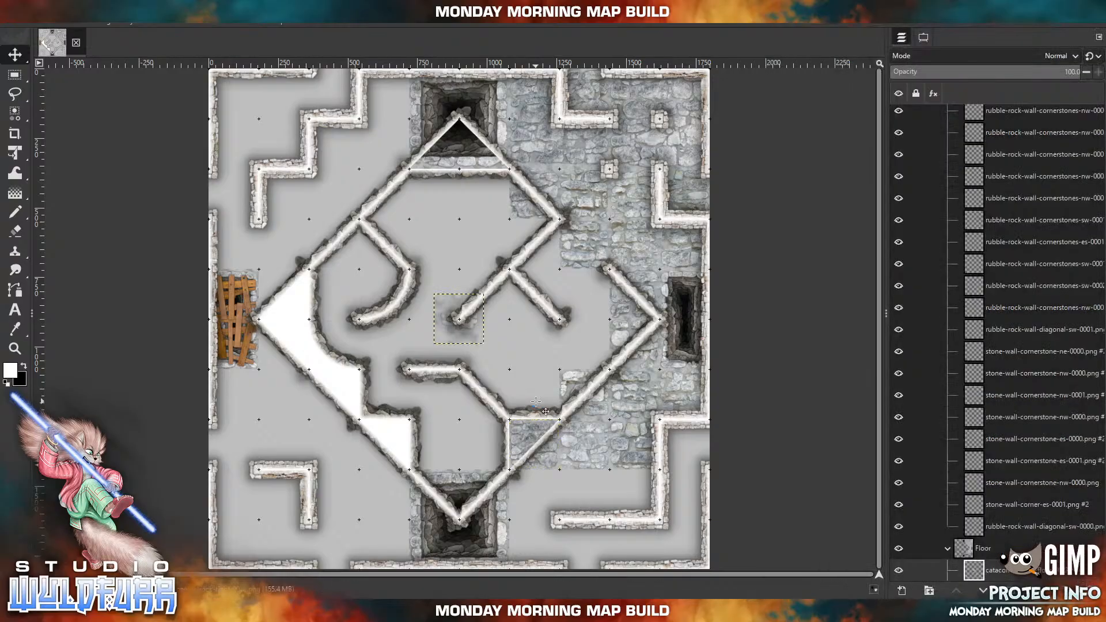
left_click_drag(462, 340, 688, 465)
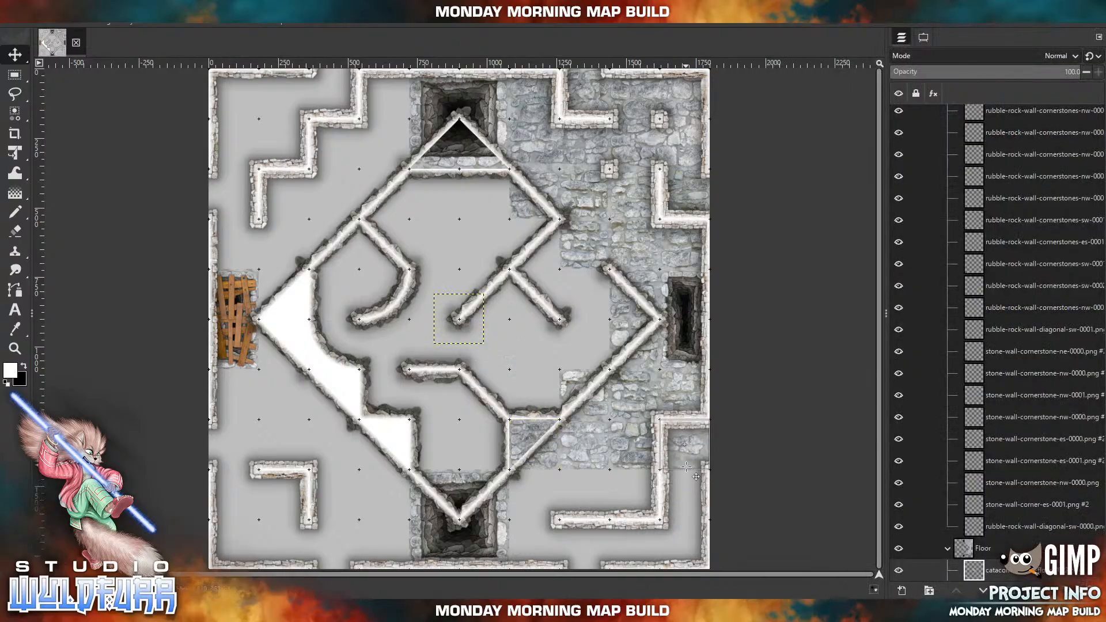
left_click(380, 608)
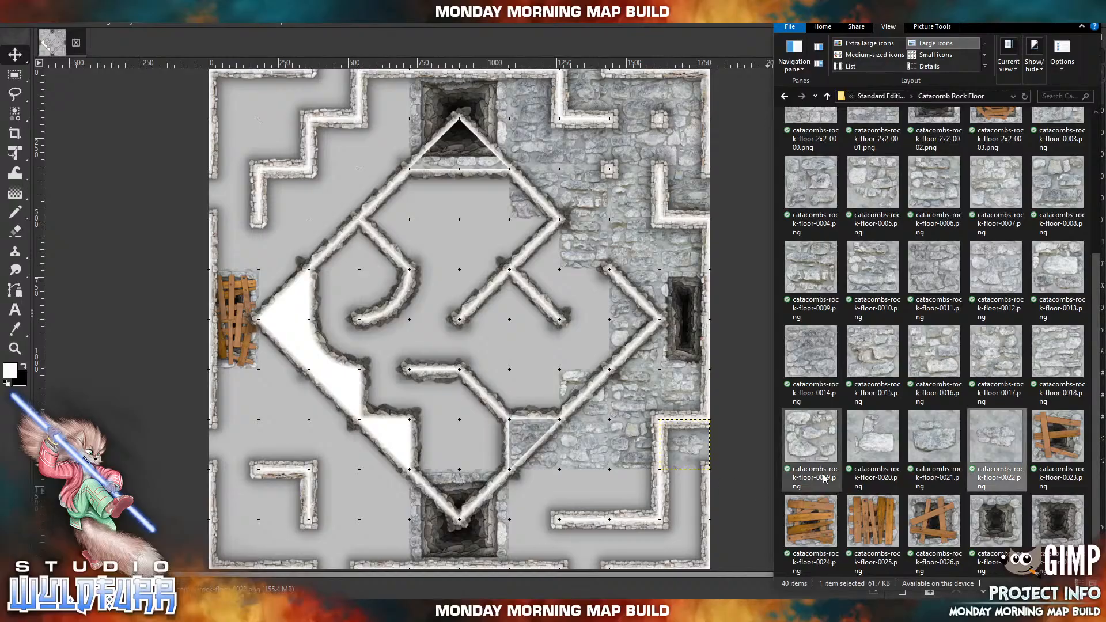
left_click_drag(935, 449, 662, 522)
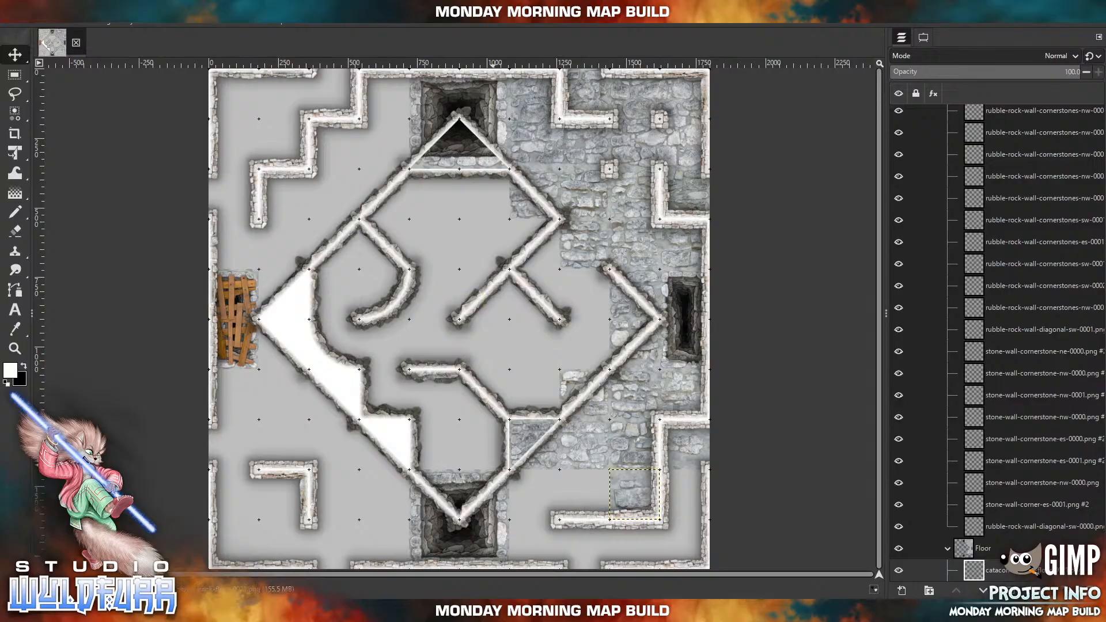
Import catacombs-rock-floor-0020.png and place it in the map's southeastern corner, with catacombs-rock-floor-0019.png two tiles west of it along the southern edge.
key("alt+Tab")
left_click_drag(881, 449, 671, 554)
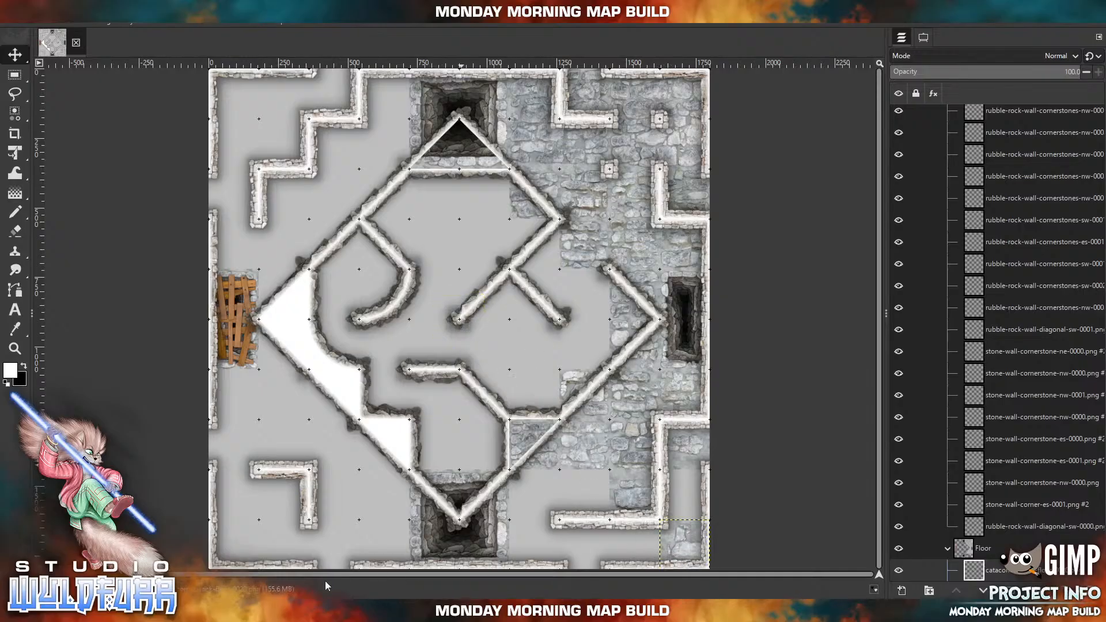
key("alt+Tab")
left_click_drag(821, 443, 454, 365)
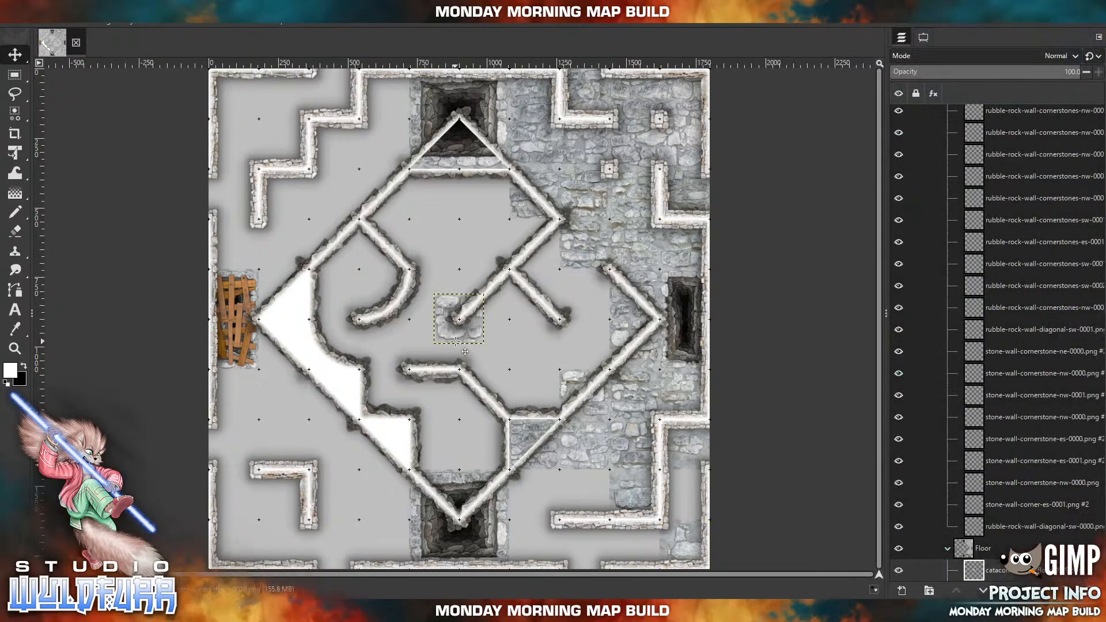
left_click_drag(458, 340, 577, 561)
Import catacombs-rock-floor-0018.png and place it directly north of the southeastern corner tile, with catacombs-rock-floor-0017.png directly west of that corner tile.
left_click(278, 611)
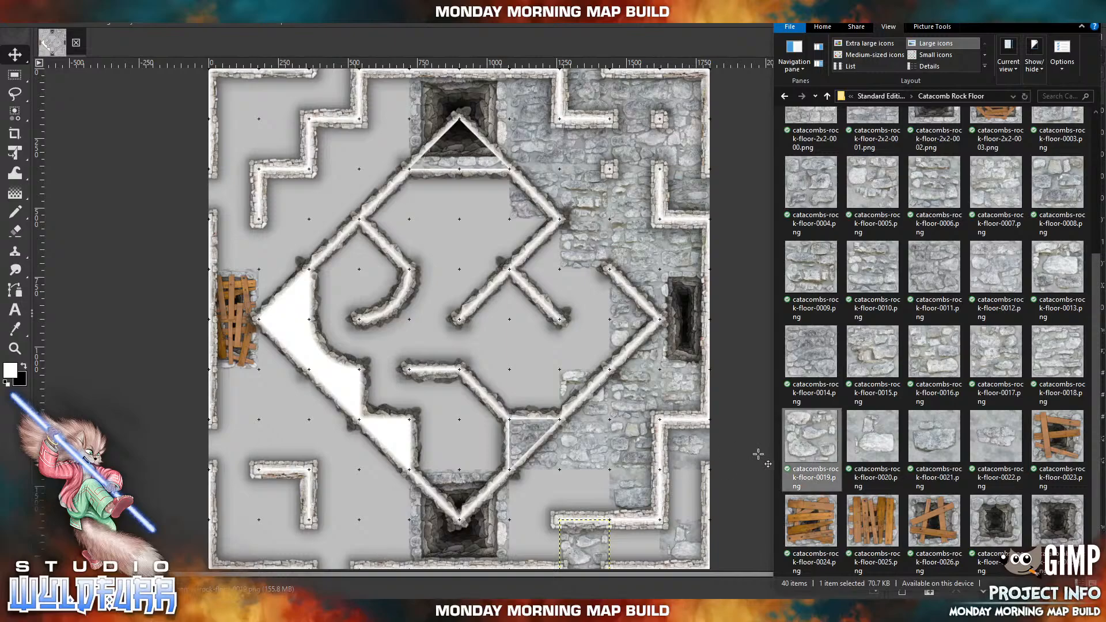
left_click_drag(1051, 366, 977, 371)
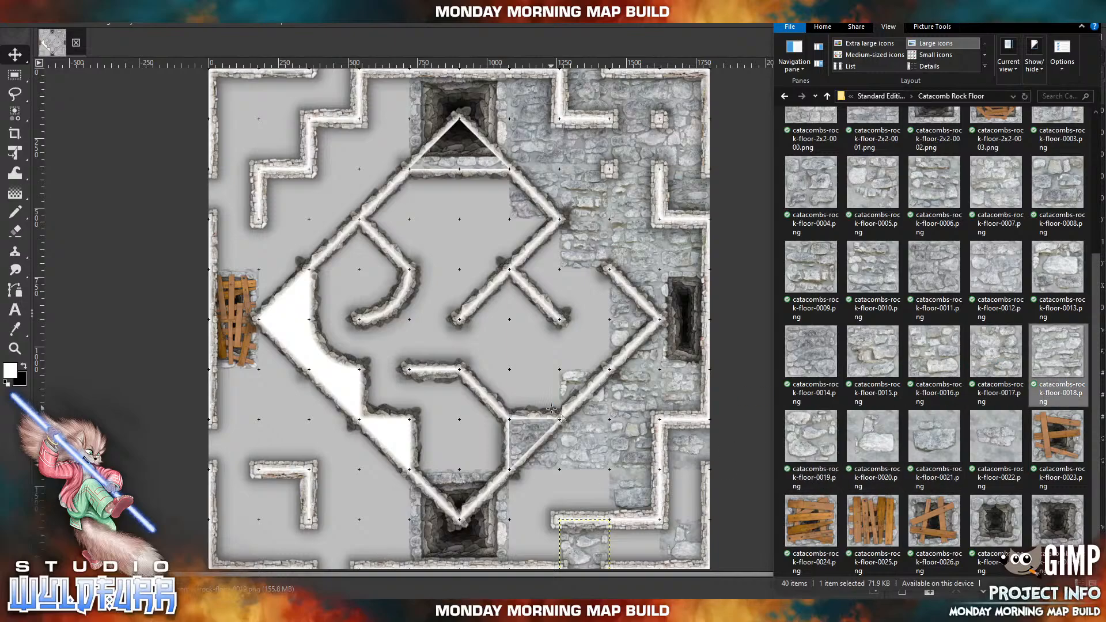
left_click_drag(552, 409, 544, 403)
left_click_drag(465, 326, 692, 503)
left_click(279, 610)
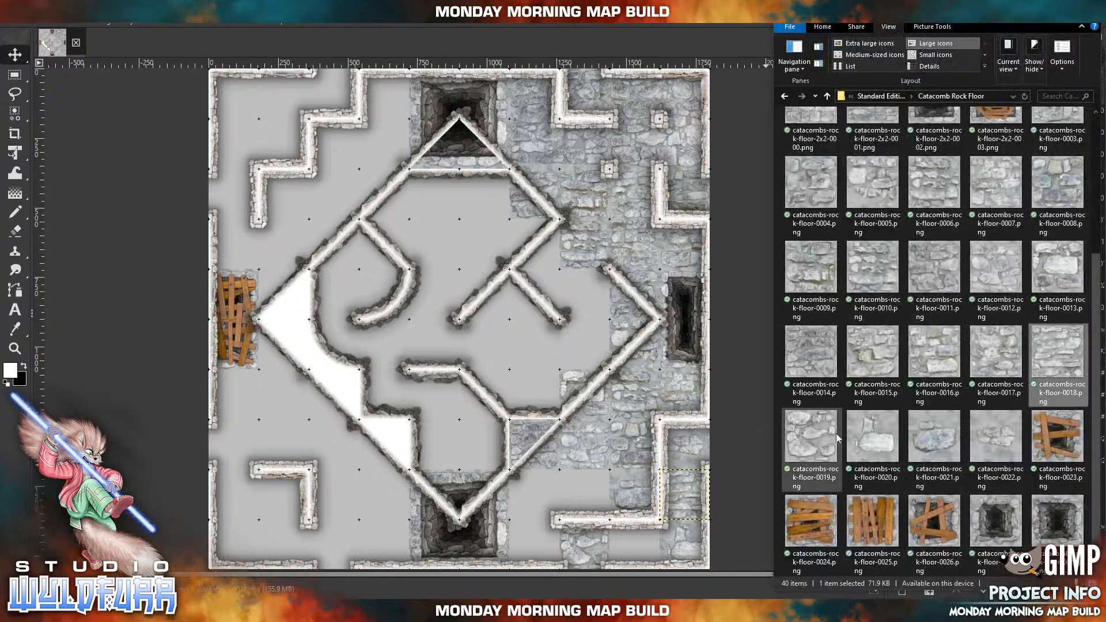
left_click_drag(993, 352, 818, 366)
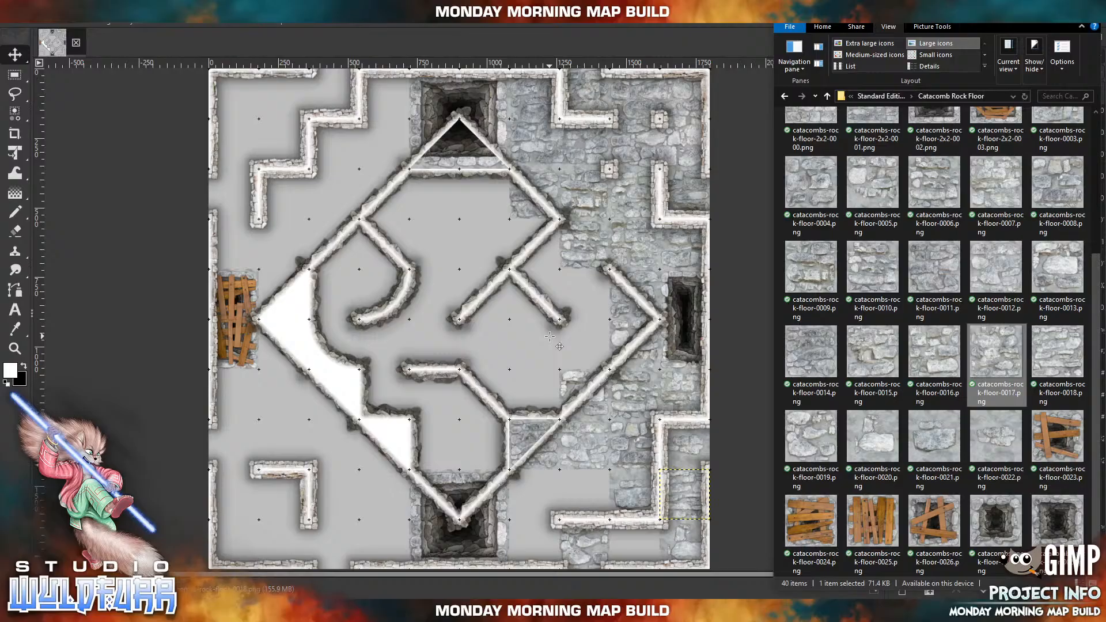
left_click_drag(545, 340, 544, 341)
left_click_drag(461, 327, 631, 551)
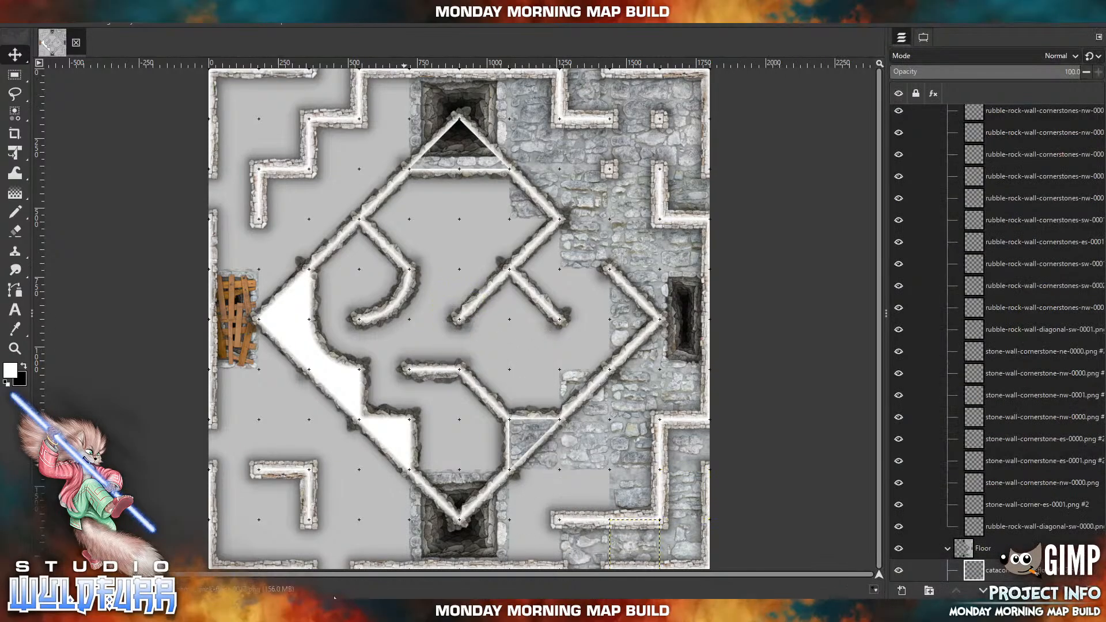
Import catacombs-rock-floor-0016.png and place it directly west of the 0021 tile, with catacombs-rock-floor-0015.png directly west of the 0016 tile.
left_click(279, 611)
left_click_drag(932, 358, 575, 503)
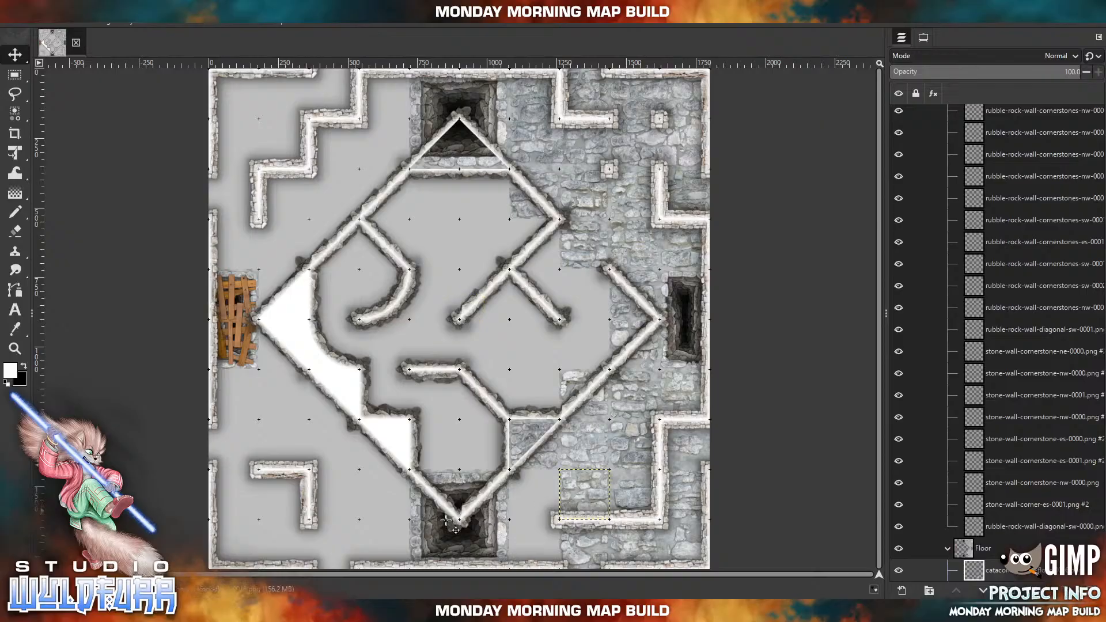
left_click(322, 611)
left_click_drag(871, 344, 624, 388)
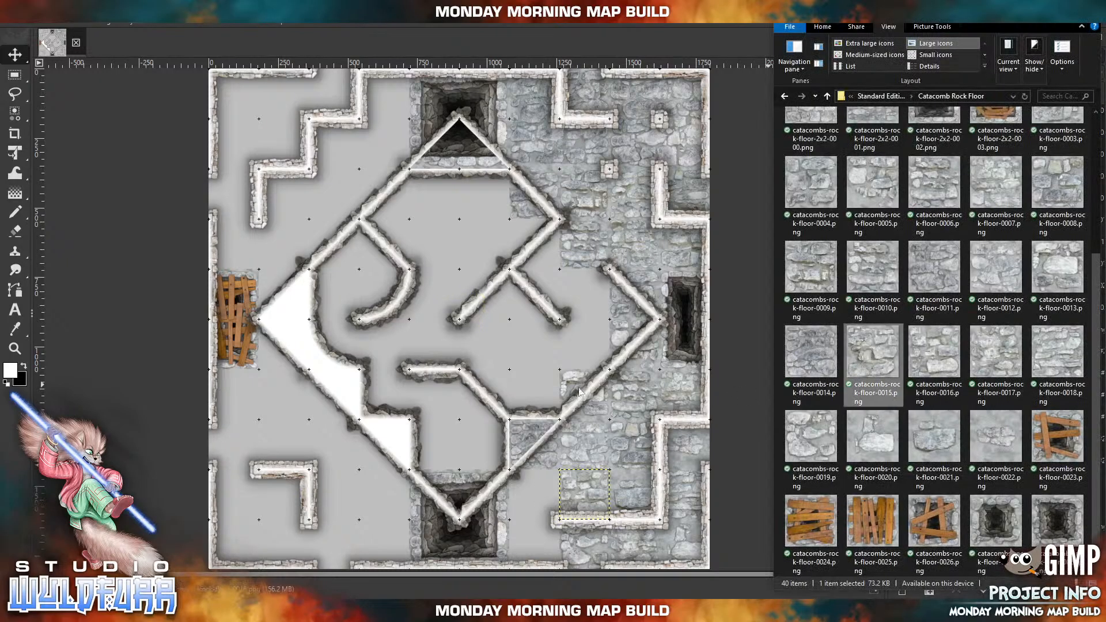
left_click_drag(487, 389, 487, 389)
left_click_drag(474, 340, 552, 514)
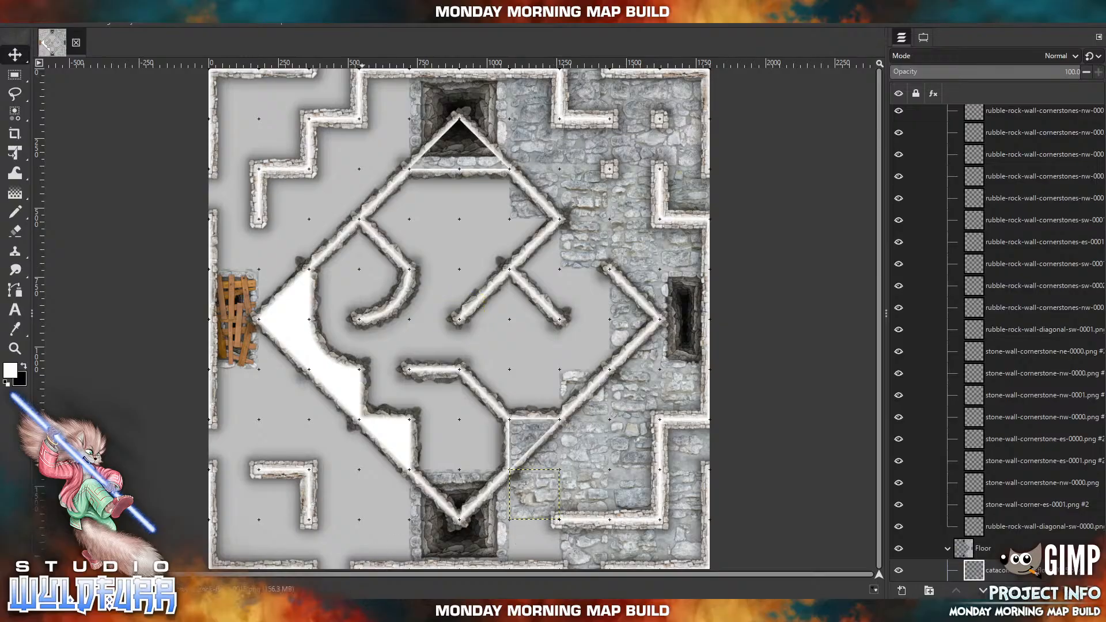
Import catacombs-rock-floor-0014.png and place it directly south of the 0015 tile, along the southern edge east of the southern pit.
left_click(323, 611)
left_click(813, 350)
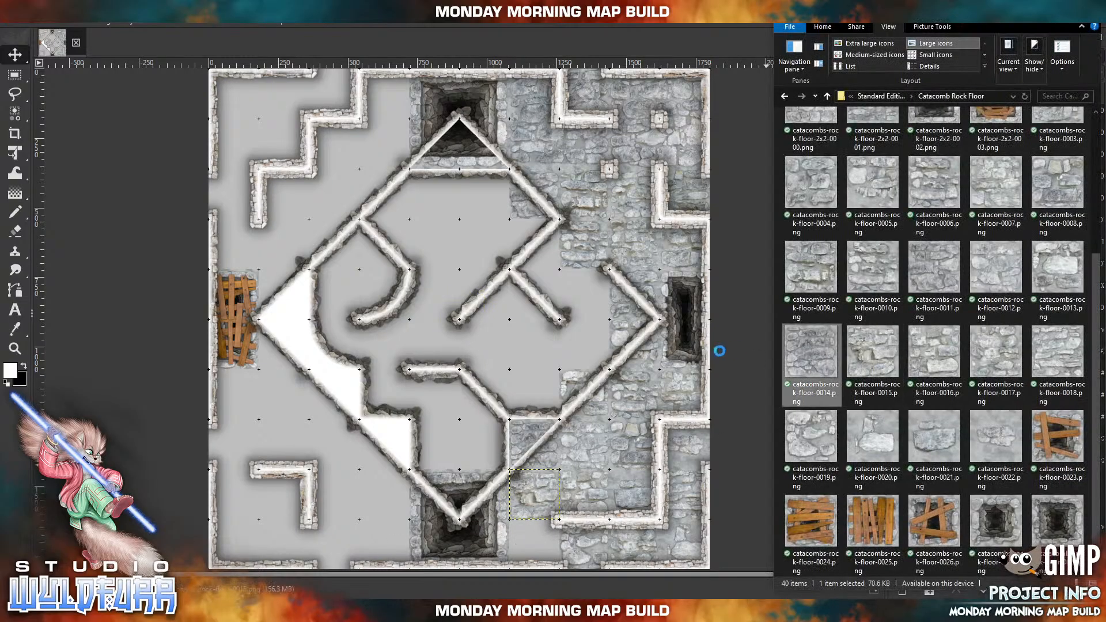
left_click_drag(516, 326, 515, 327)
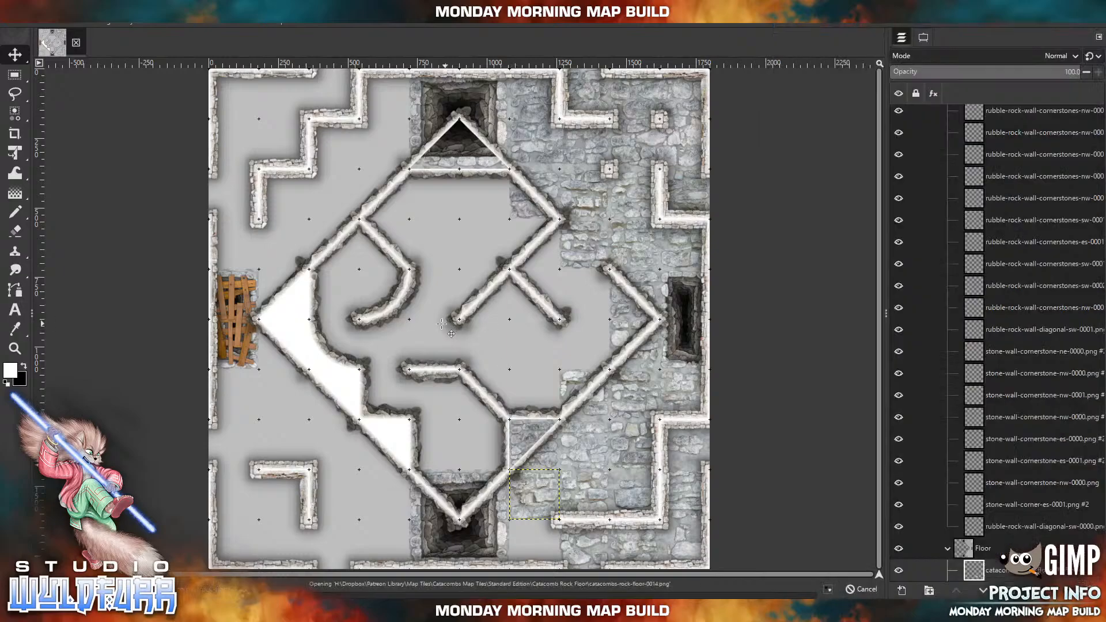
left_click_drag(446, 309, 521, 533)
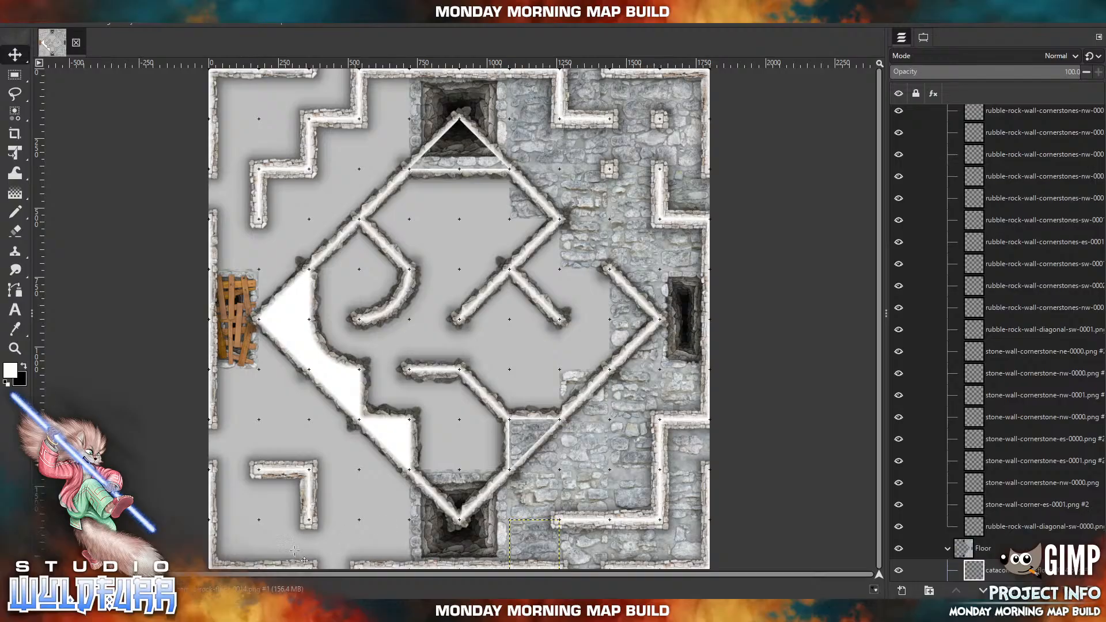
Import catacombs-rock-floor-0013.png and place it directly west of the southern pit, with catacombs-rock-floor-0012.png directly south of it at the map's edge.
left_click(301, 611)
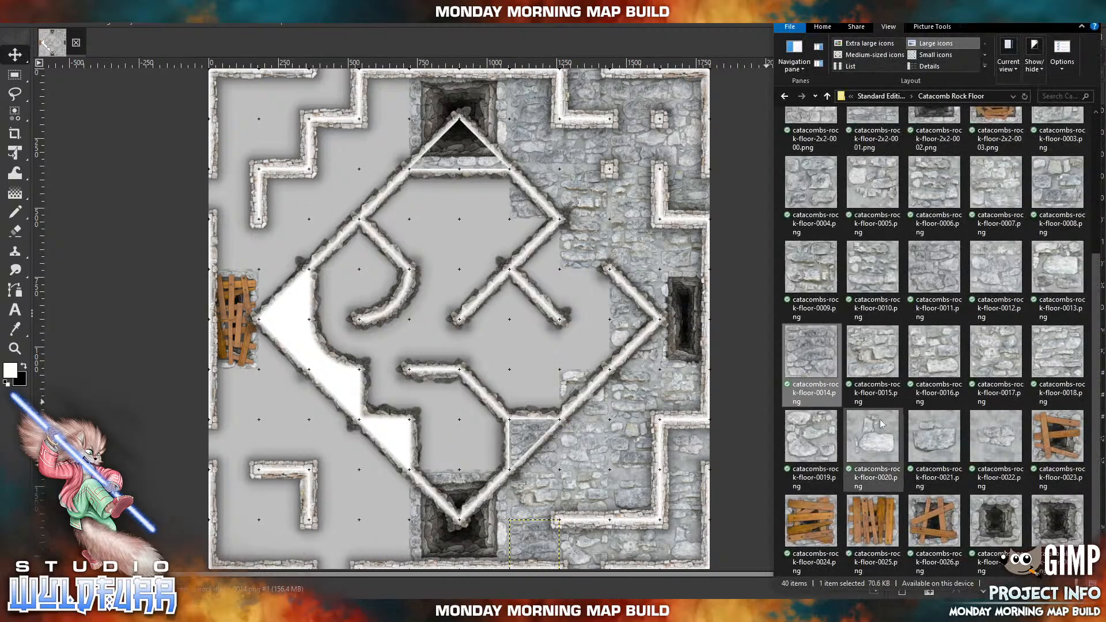
left_click_drag(1064, 282, 499, 320)
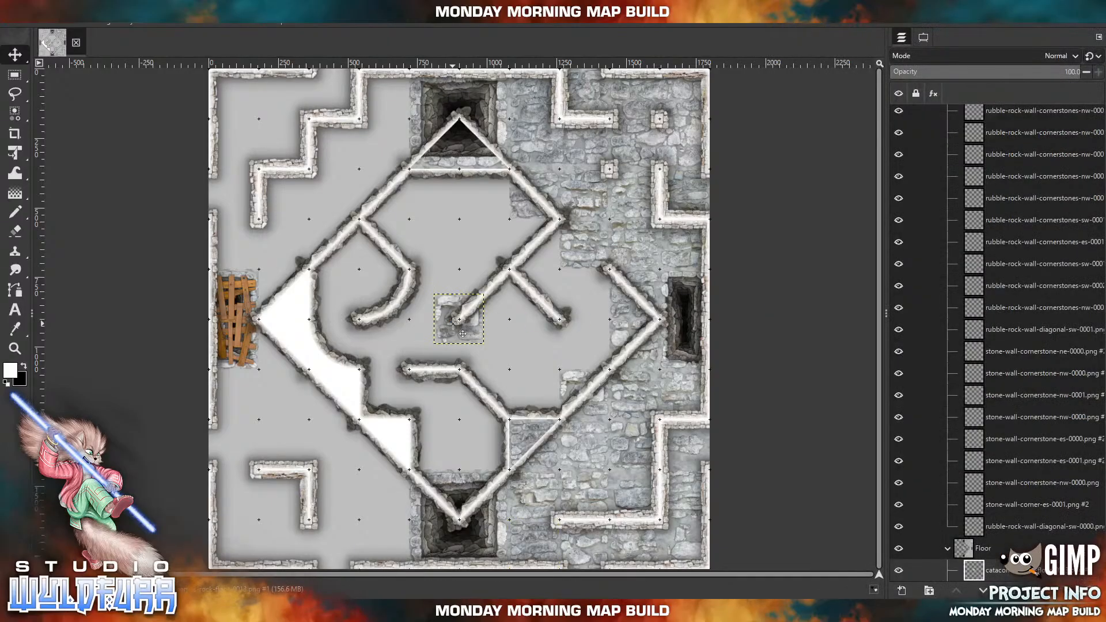
left_click_drag(474, 328, 399, 502)
key("alt+Tab")
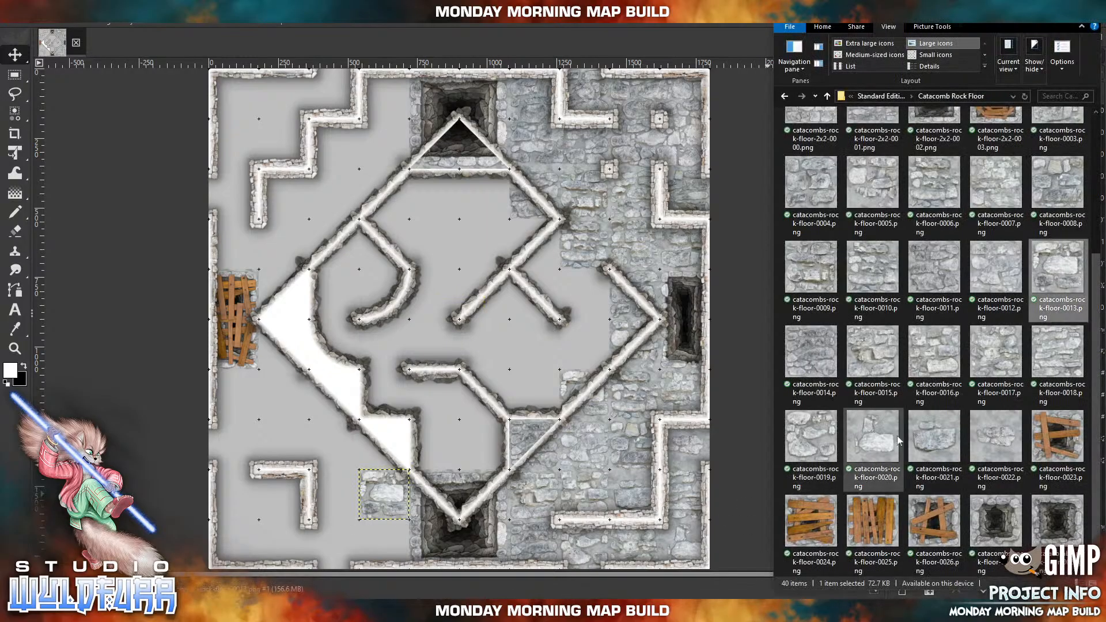
left_click_drag(1003, 293, 371, 562)
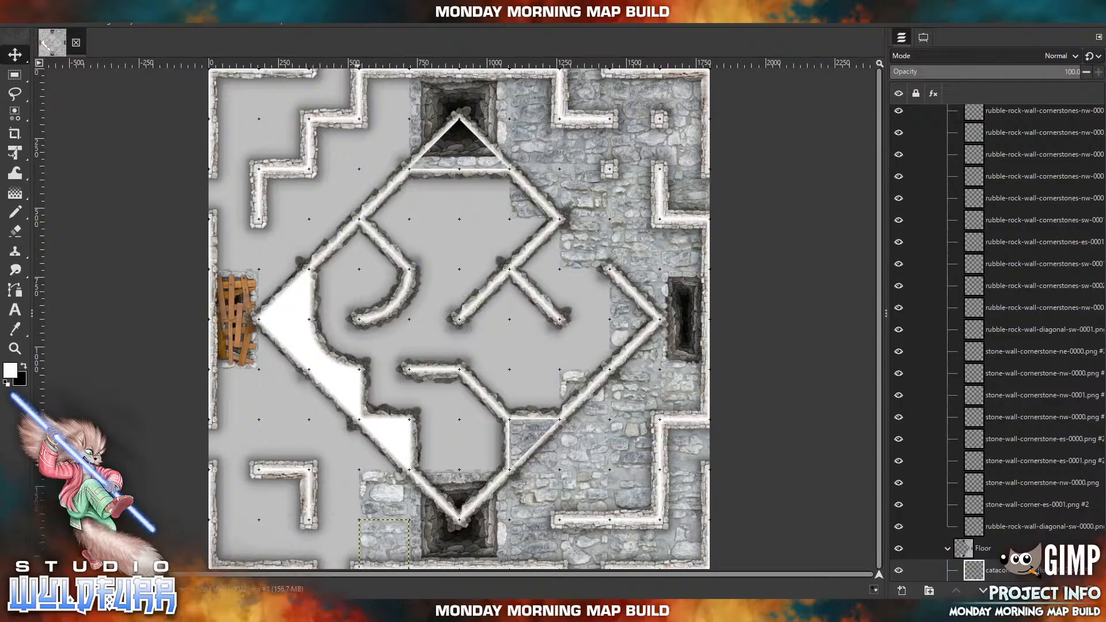
Import catacombs-rock-floor-0011.png and place it directly west of the 0013 tile beside the southwestern stone wall, with catacombs-rock-floor-0010.png directly south of it.
key("alt+Tab")
left_click(919, 290)
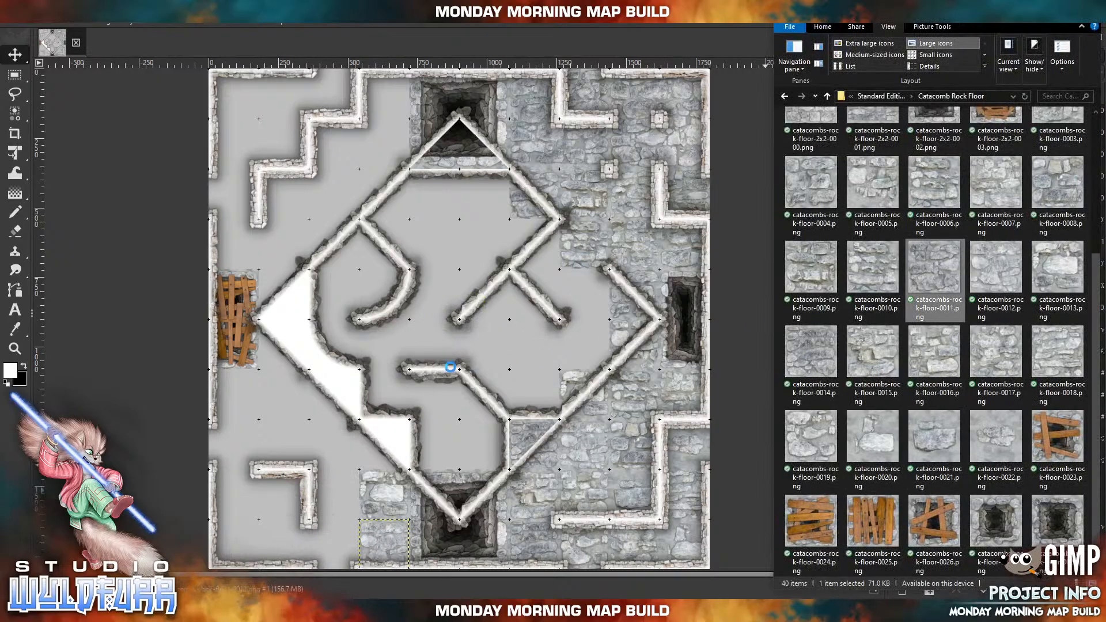
left_click_drag(460, 378, 461, 378)
left_click_drag(455, 340, 330, 515)
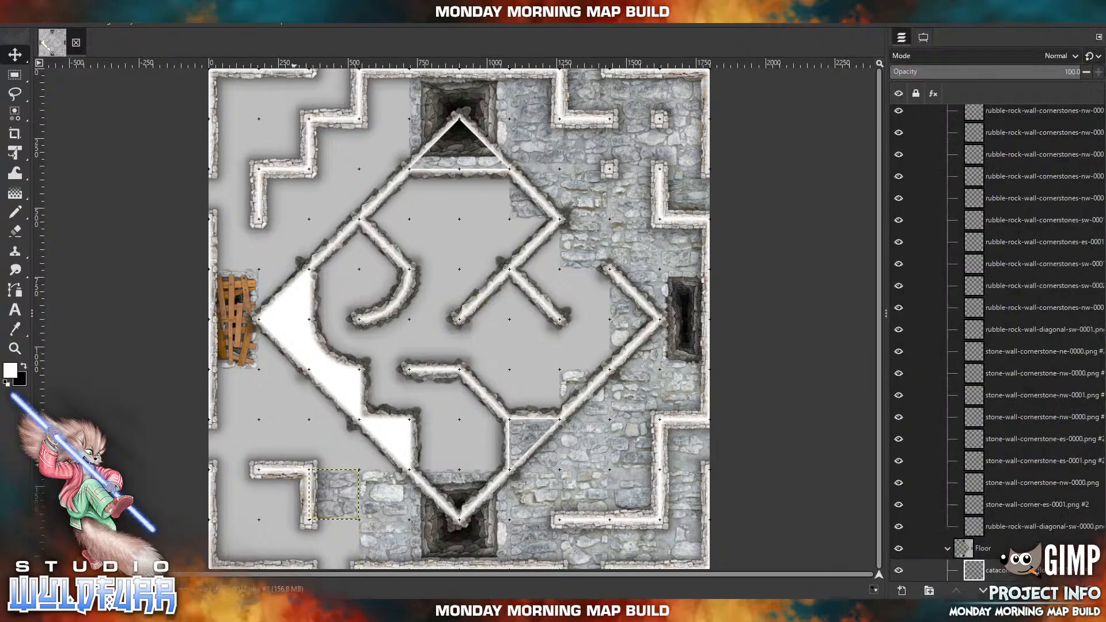
key("alt+Tab")
left_click(866, 281)
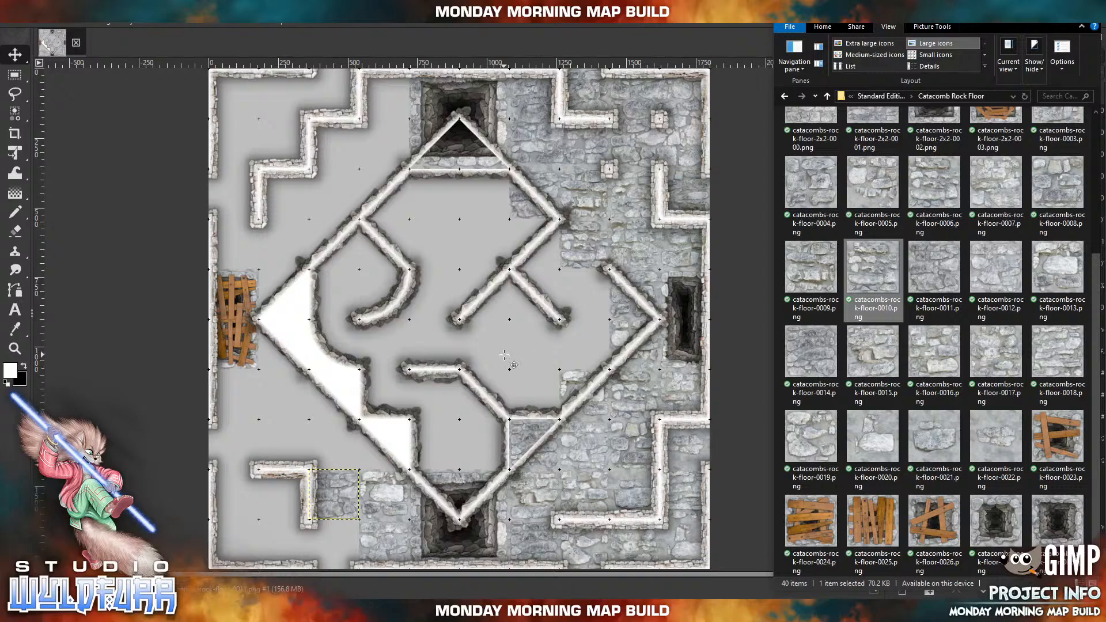
left_click_drag(504, 356, 504, 356)
left_click_drag(453, 319, 326, 543)
Import catacombs-rock-floor-2x2-0000.png and place it in the map's southwestern corner, with catacombs-rock-floor-2x2-0001.png directly north of it.
key("alt+Tab")
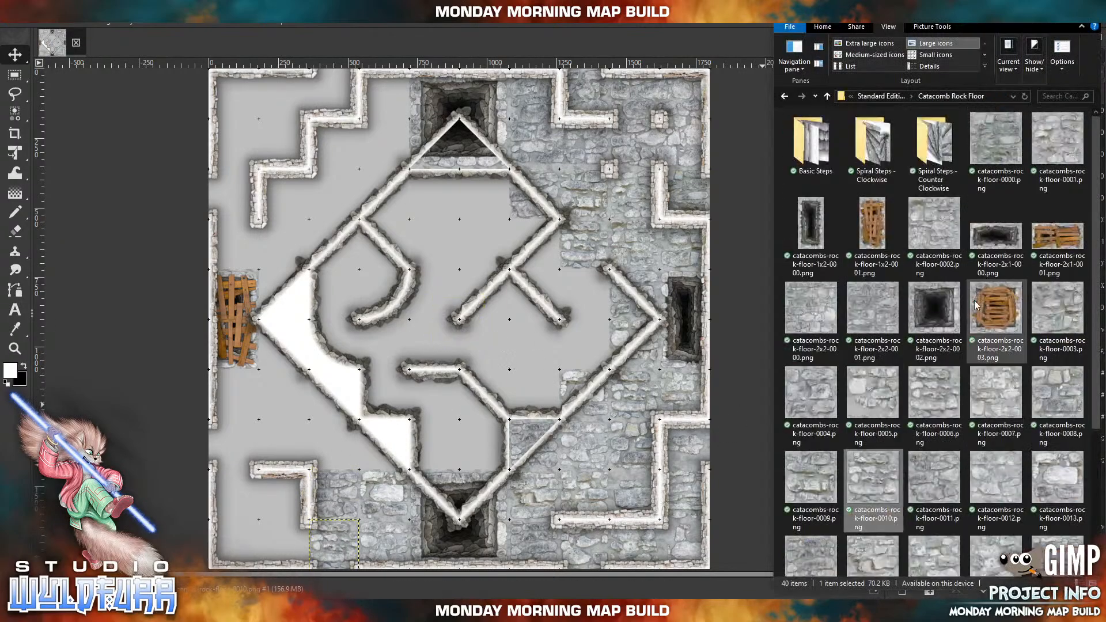
left_click(941, 226)
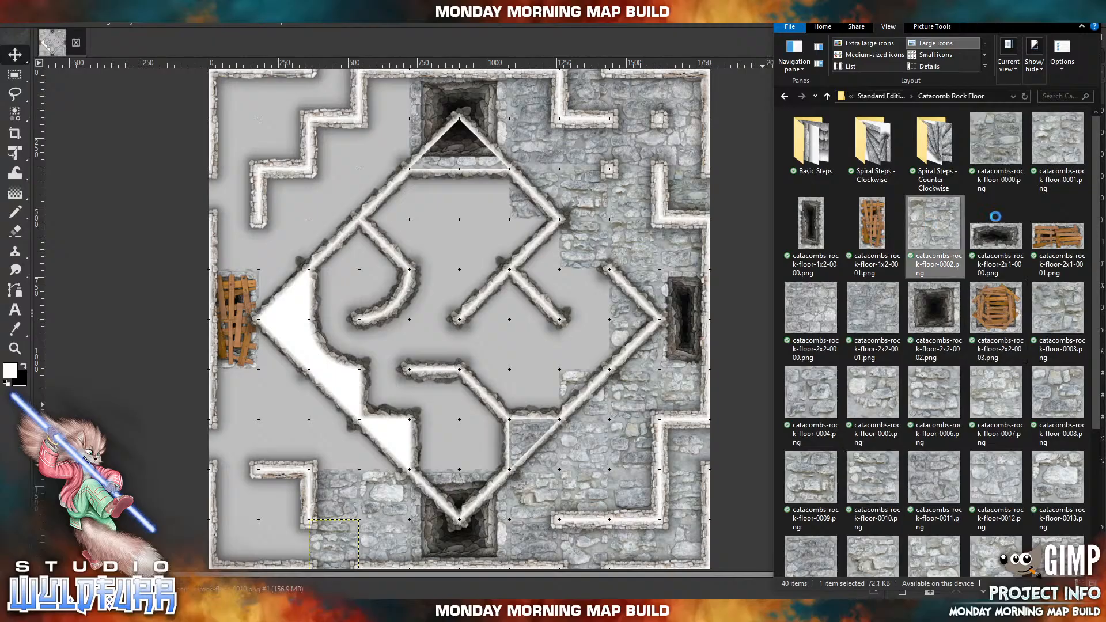
left_click(817, 313)
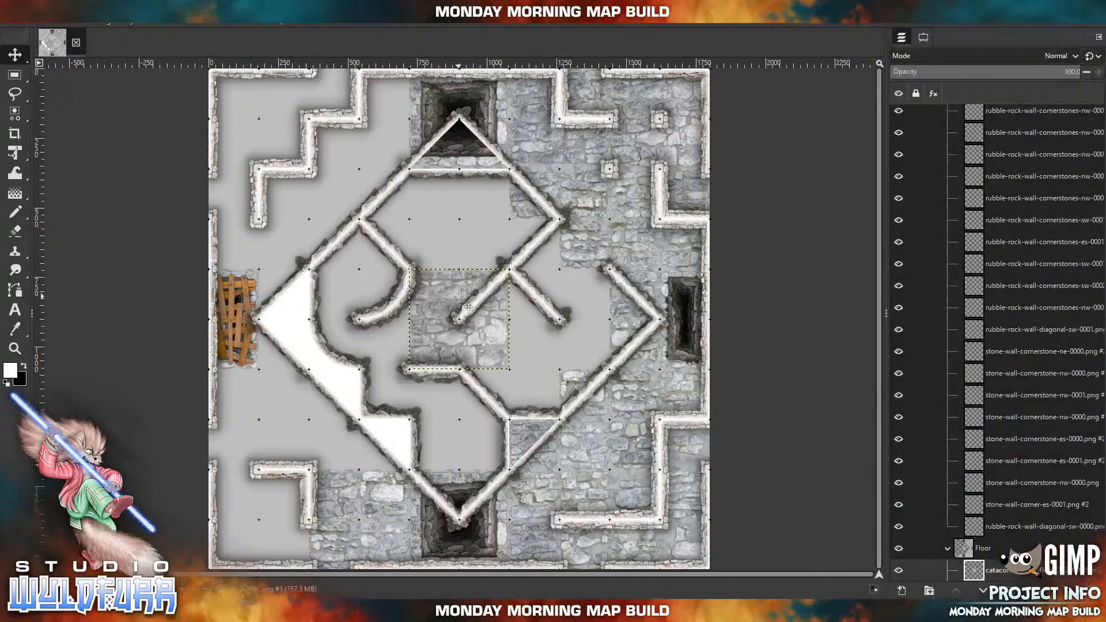
left_click_drag(458, 297, 257, 494)
key("alt+Tab")
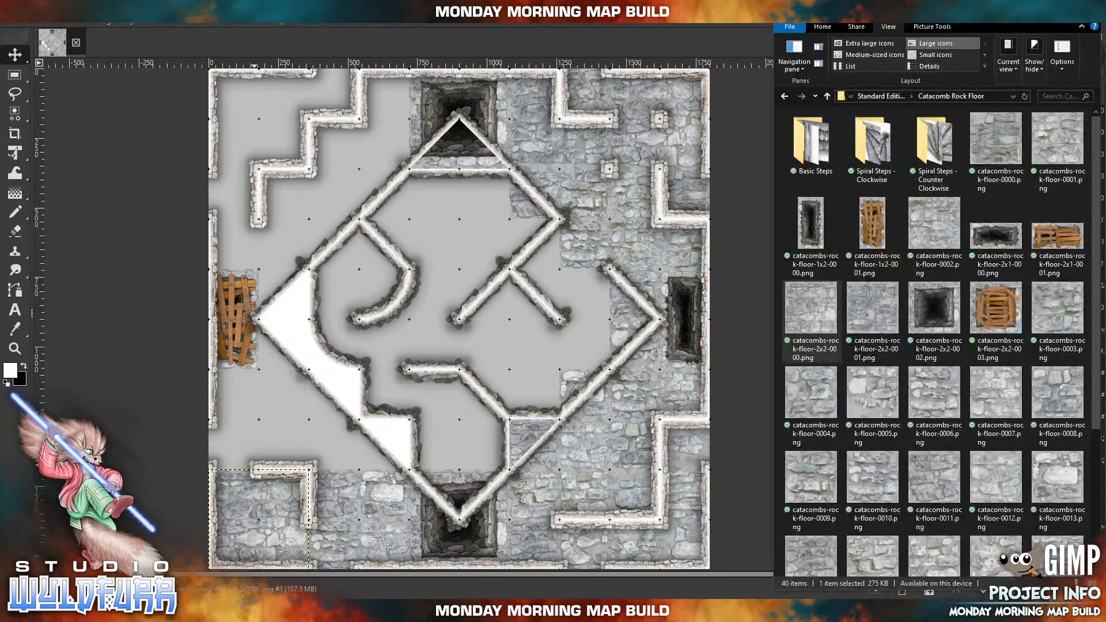
left_click(874, 320)
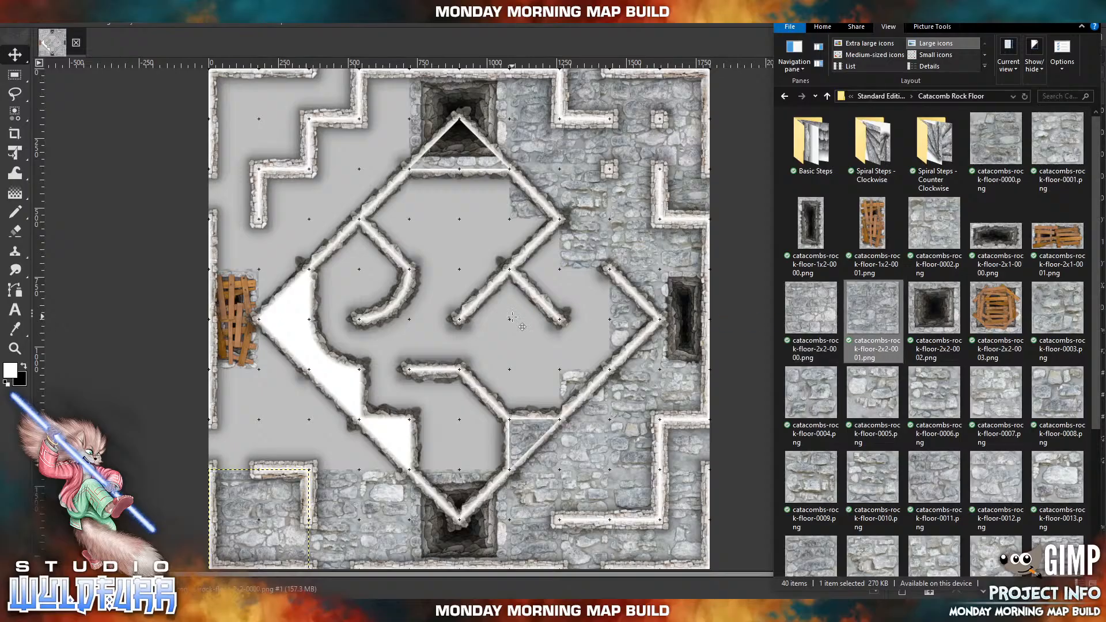
left_click_drag(513, 318, 290, 456)
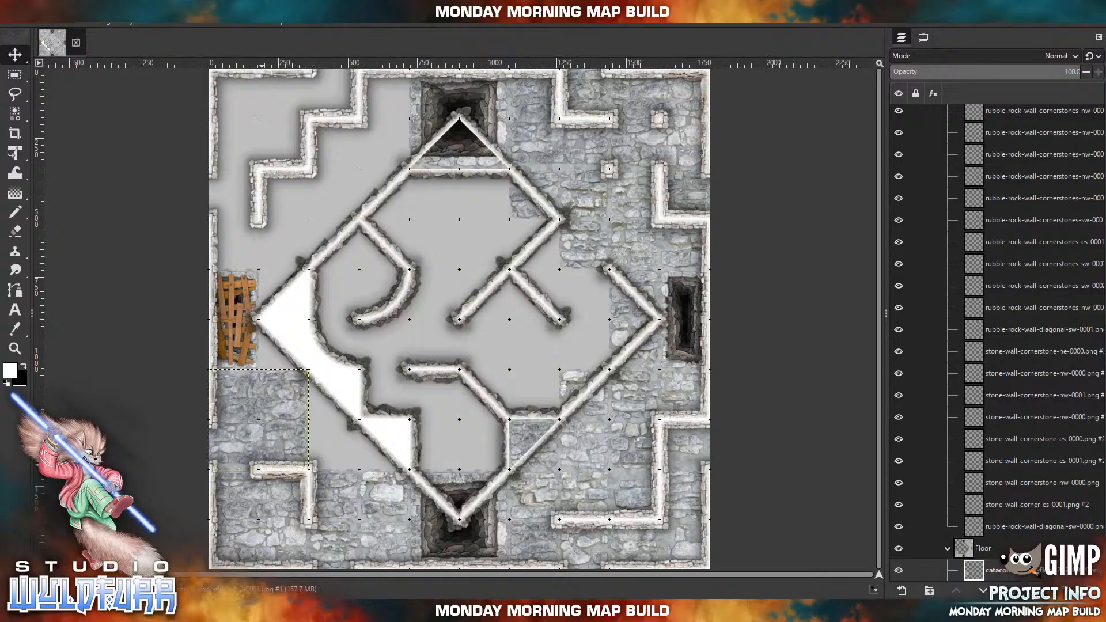
Import catacombs-rock-floor-0003.png and place it east of the 2x2-0001 tile's upper half under the diamond's southwestern wall, with catacombs-rock-floor-0004.png directly south of it.
key("alt+Tab")
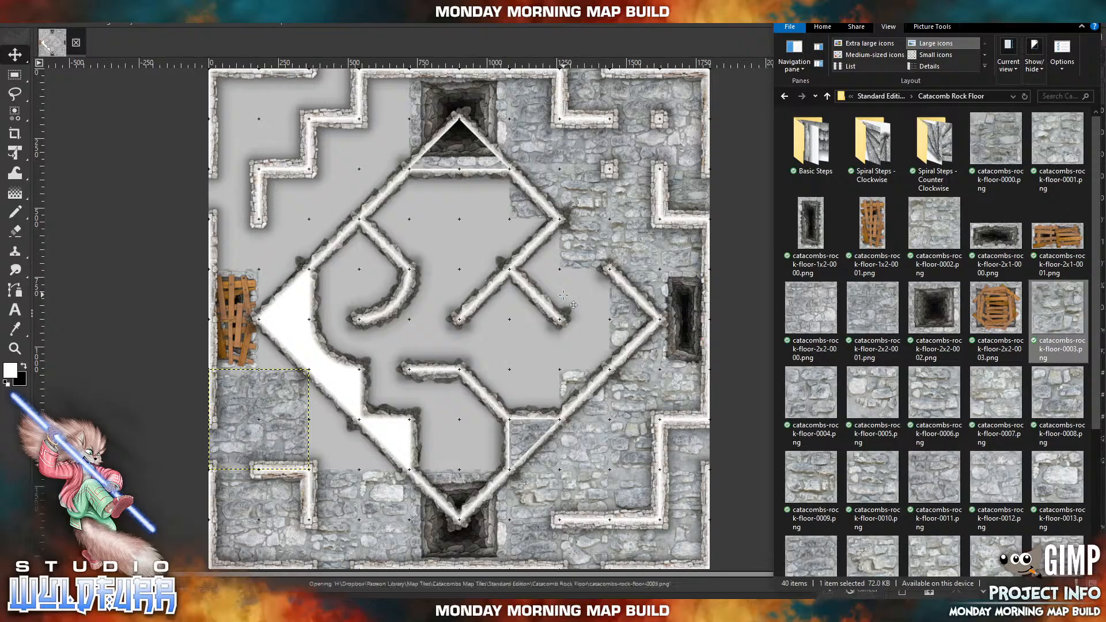
left_click_drag(563, 295, 564, 295)
left_click_drag(468, 329, 344, 405)
key("alt+Tab")
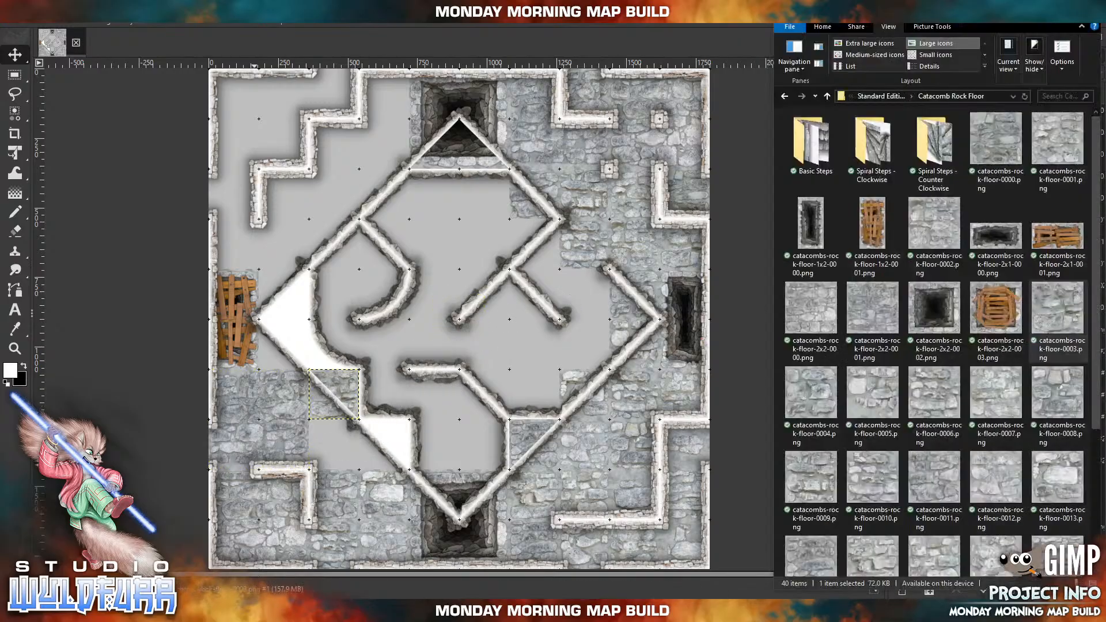
left_click(806, 410)
left_click_drag(491, 389, 481, 383)
left_click_drag(454, 321, 330, 446)
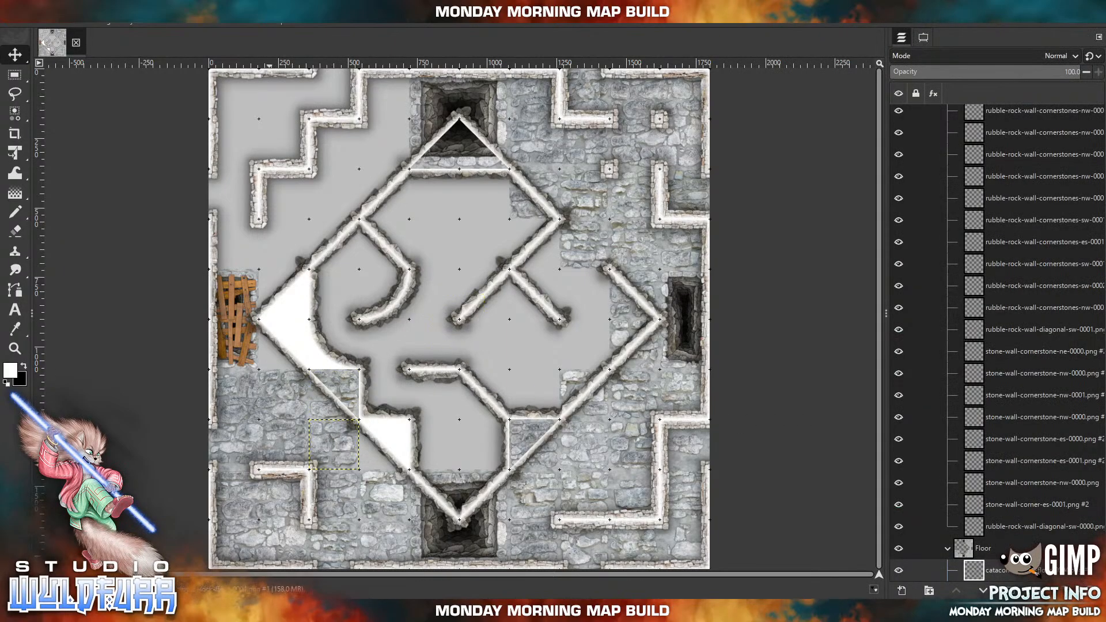
Import catacombs-rock-floor-0005.png and place it directly east of the 0004 tile, under the diamond's southwestern wall.
left_click(254, 611)
left_click_drag(863, 411, 507, 371)
left_click_drag(468, 322, 394, 450)
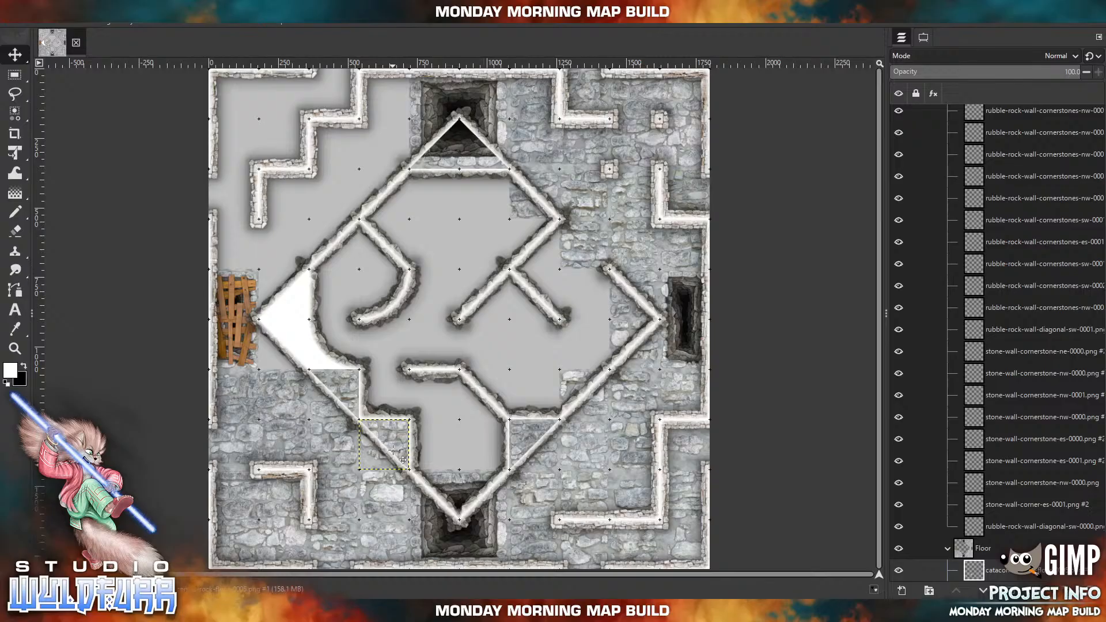
Import catacombs-rock-floor-0006.png and place it in the lower half of the diamond's western corner, with catacombs-rock-floor-0000.png directly north of it.
left_click(188, 611)
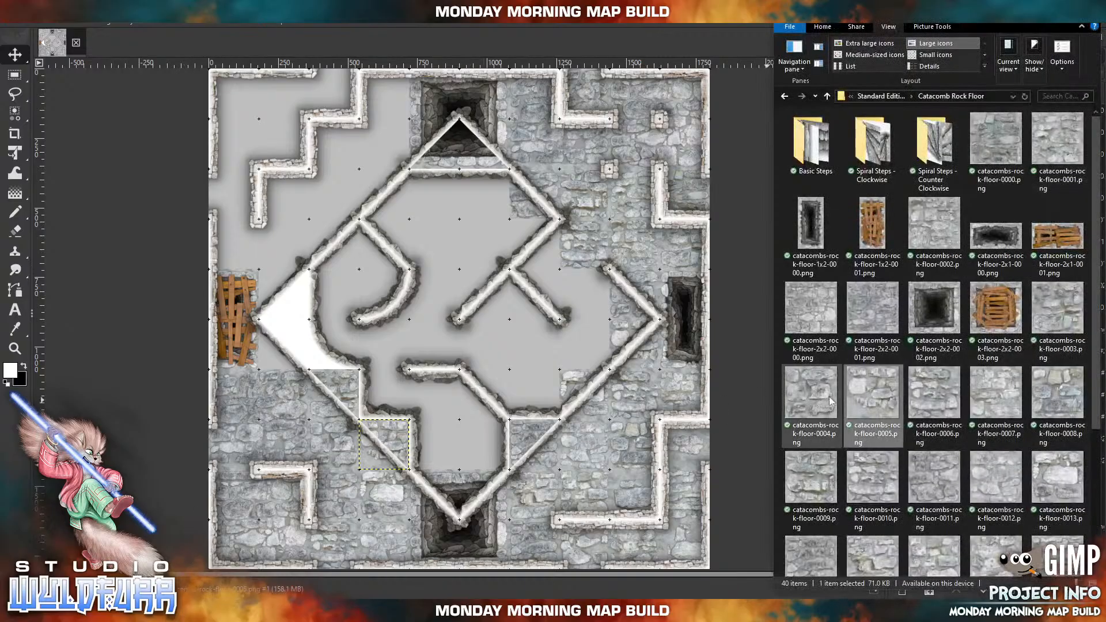
left_click_drag(935, 388, 633, 316)
left_click_drag(504, 292, 303, 346)
left_click(187, 611)
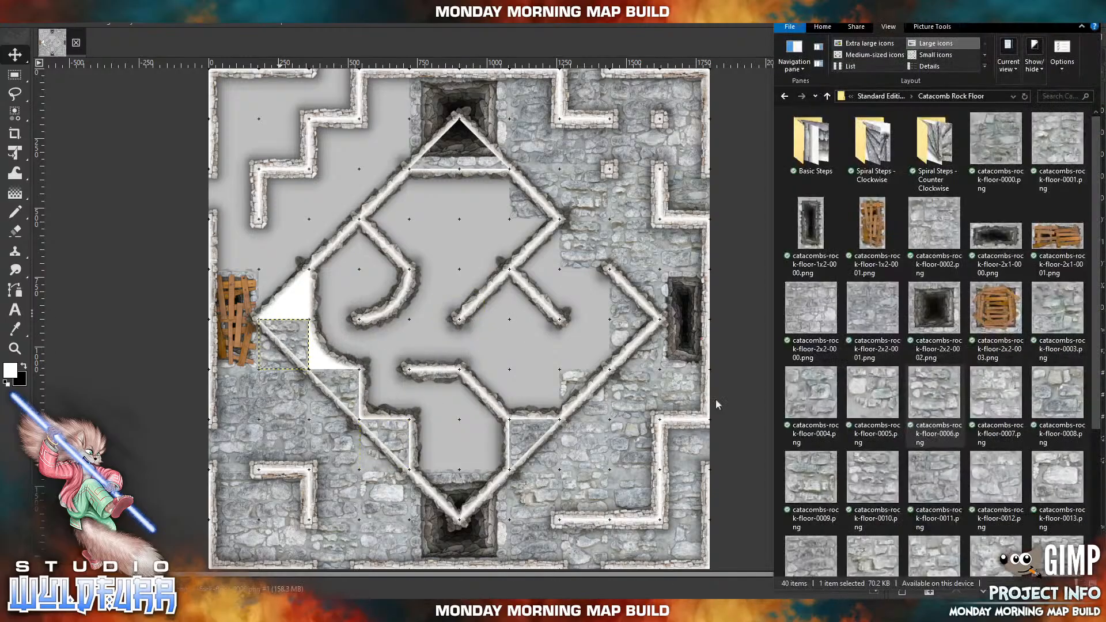
left_click_drag(997, 157, 499, 234)
left_click_drag(394, 250, 397, 256)
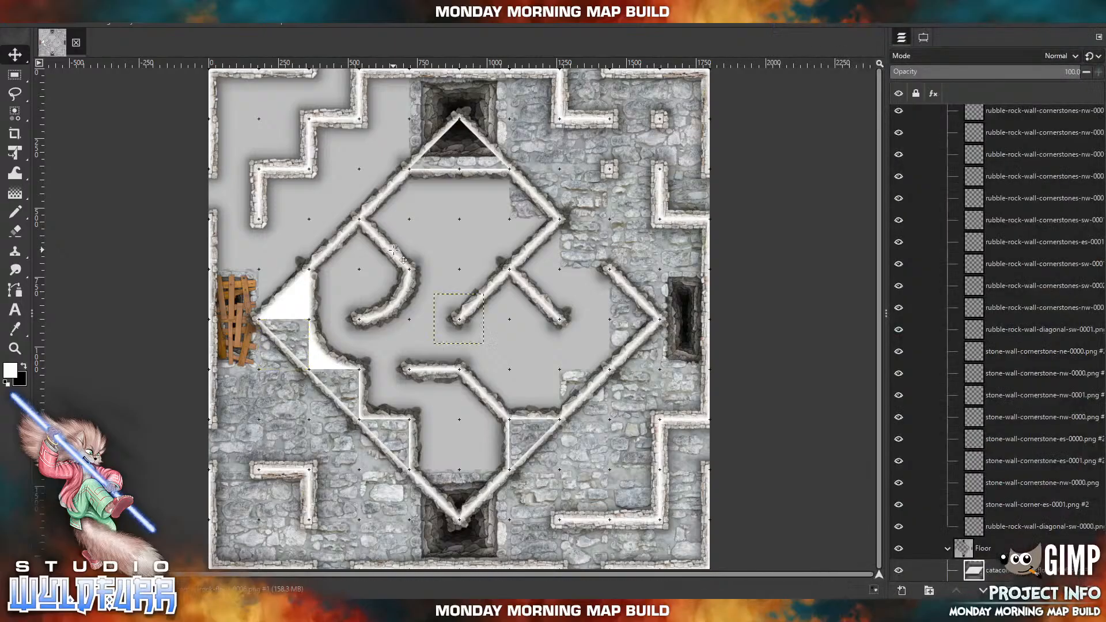
left_click_drag(461, 324, 278, 293)
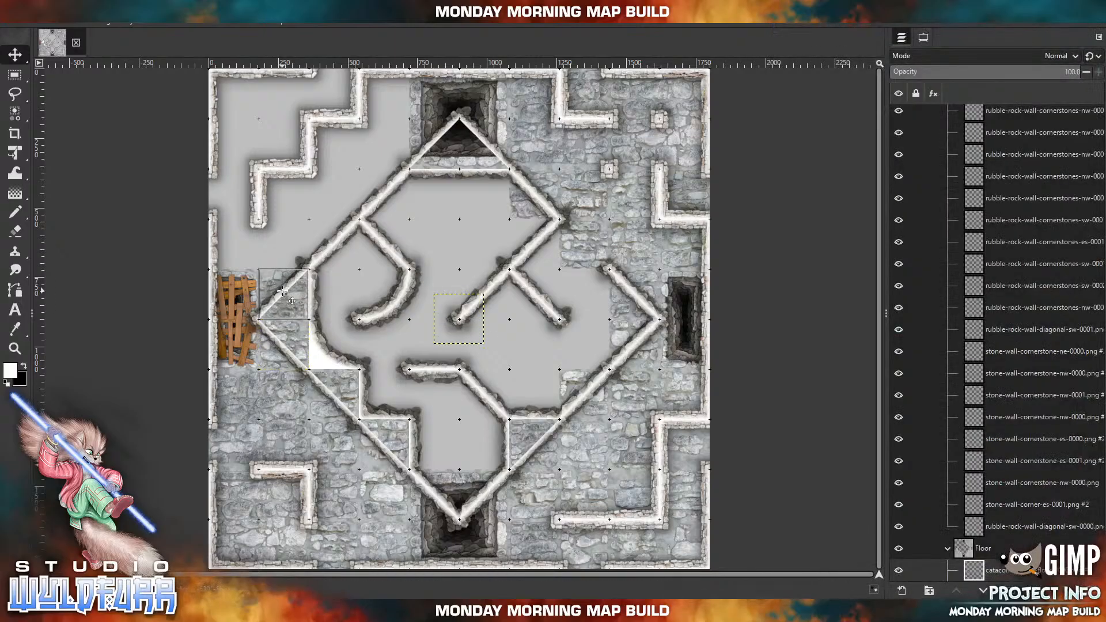
Import catacombs-rock-floor-0001.png and place it directly north of the 0000 tile, with catacombs-rock-floor-0002.png directly west of it along the map's western wall.
left_click(187, 611)
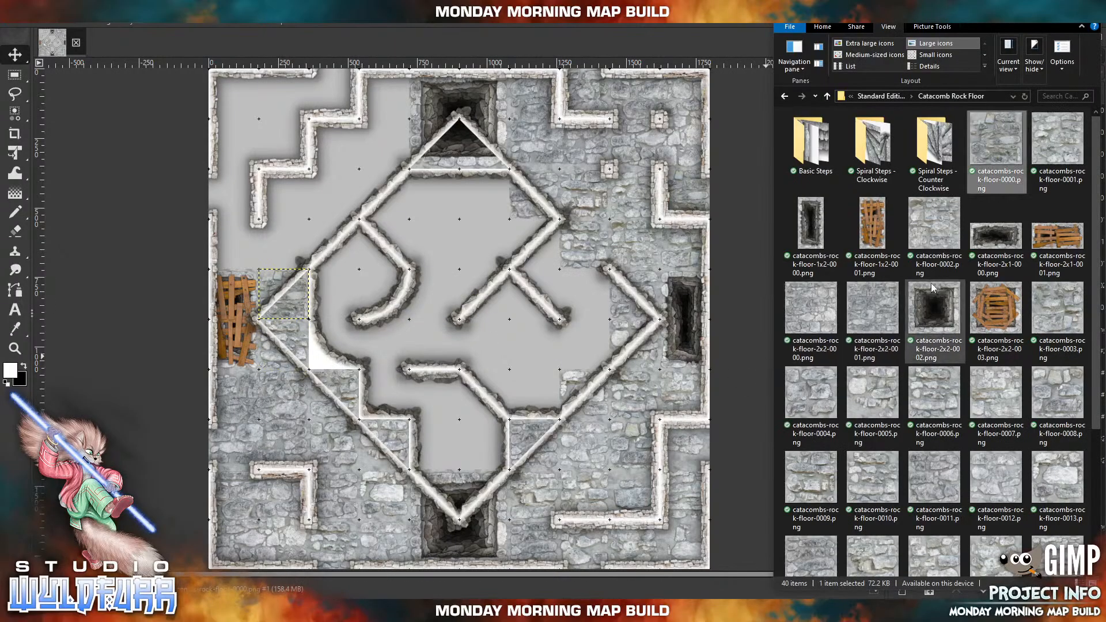
left_click_drag(1054, 148, 930, 203)
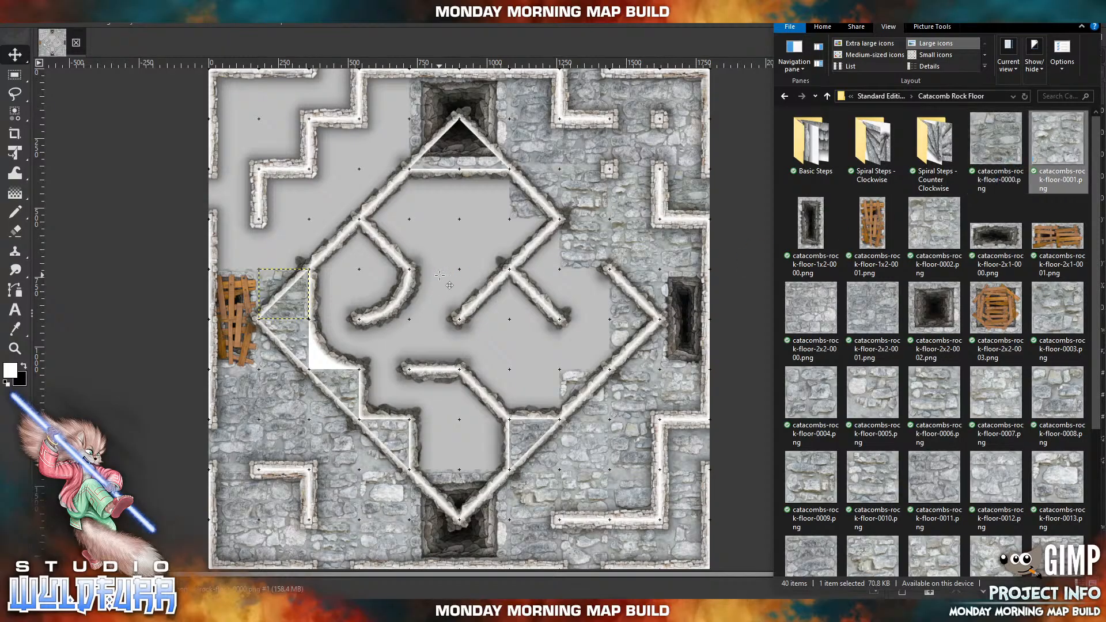
left_click_drag(439, 276, 441, 276)
left_click_drag(480, 333, 304, 259)
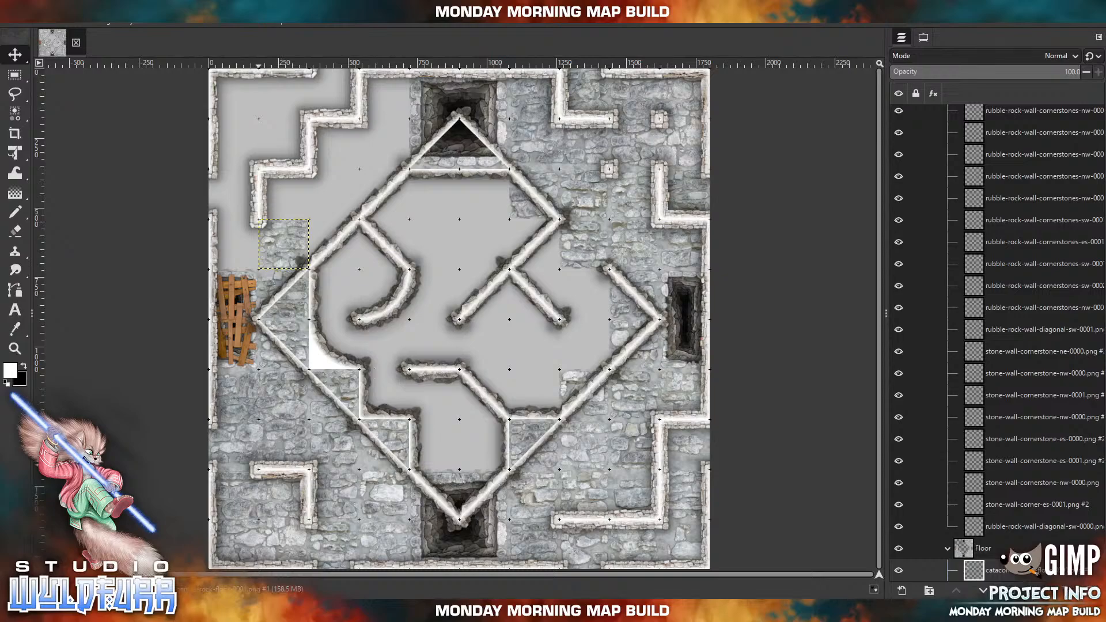
left_click(188, 611)
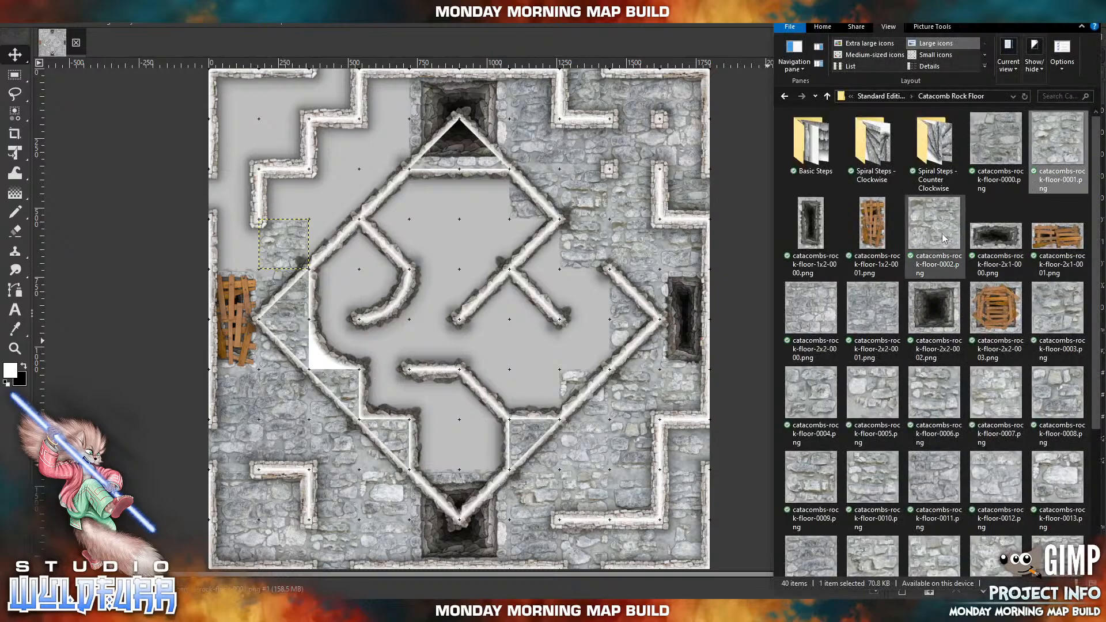
left_click_drag(944, 239, 664, 201)
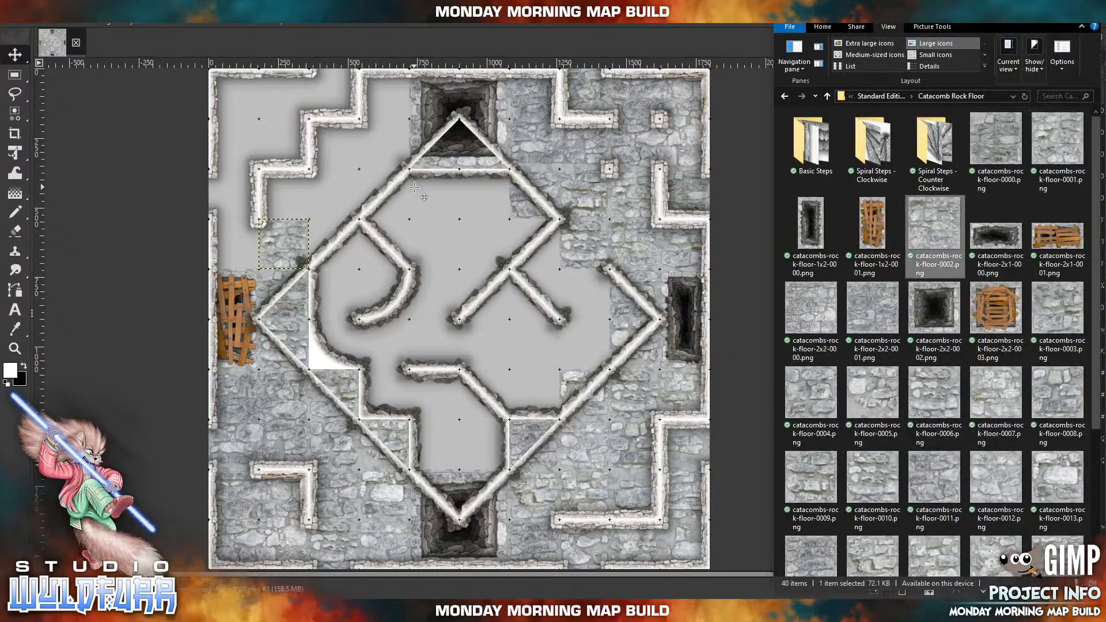
left_click_drag(415, 187, 415, 189)
left_click_drag(459, 327, 238, 257)
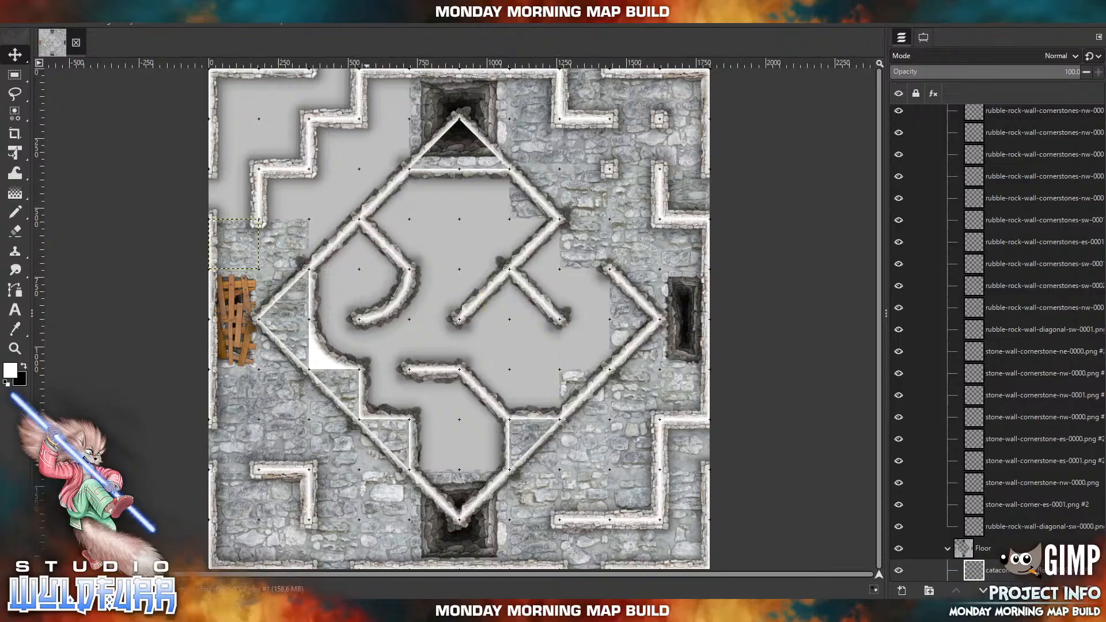
Place catacombs-rock-floor-2x2-0000.png on the northern edge just west of the north pit, and catacombs-rock-floor-2x2-0001.png on the western edge directly north of the 0001 and 0002 tiles.
left_click(381, 611)
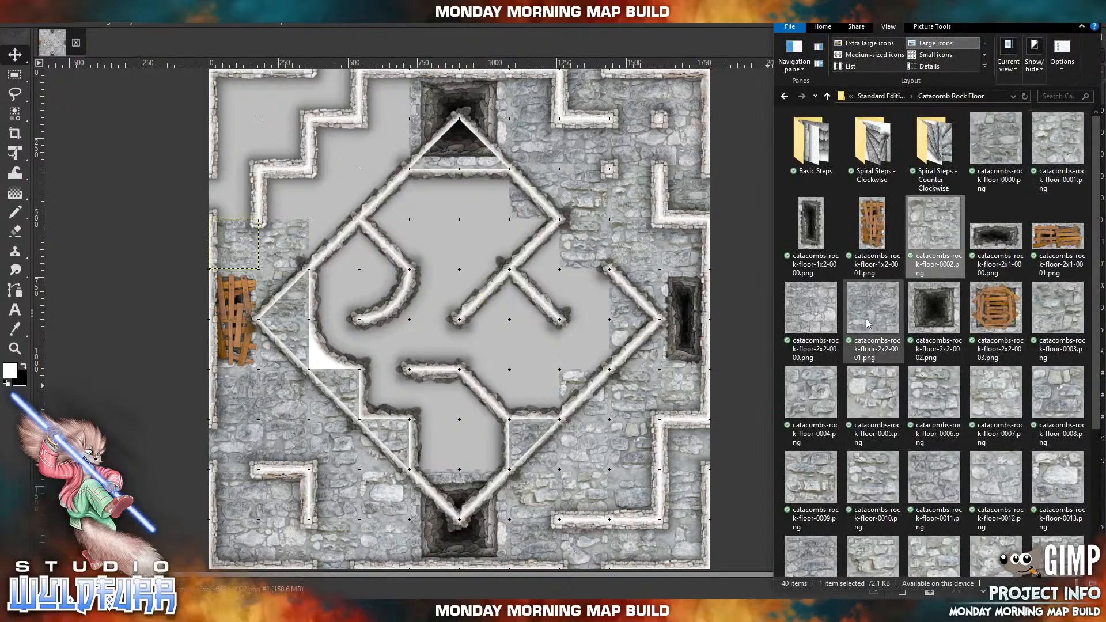
left_click(819, 321)
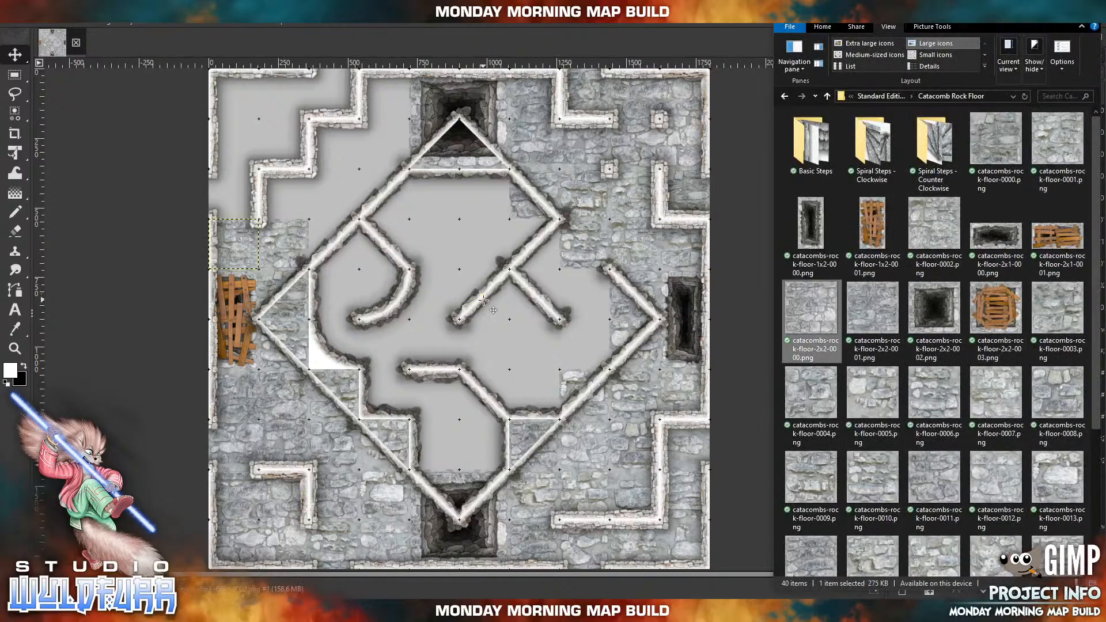
left_click_drag(484, 300, 397, 163)
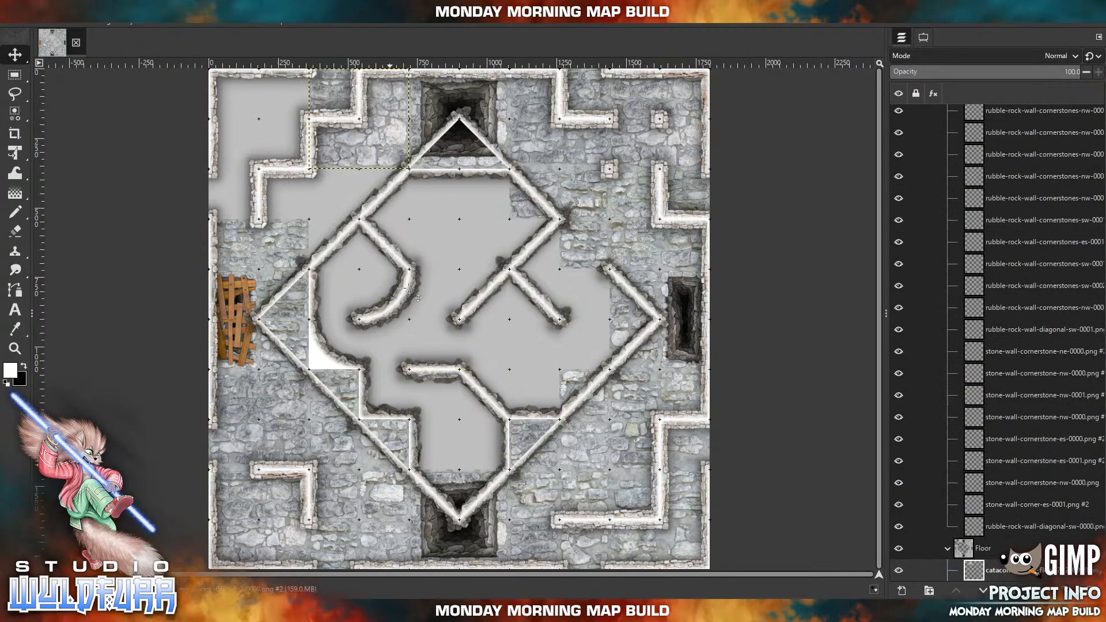
left_click(301, 611)
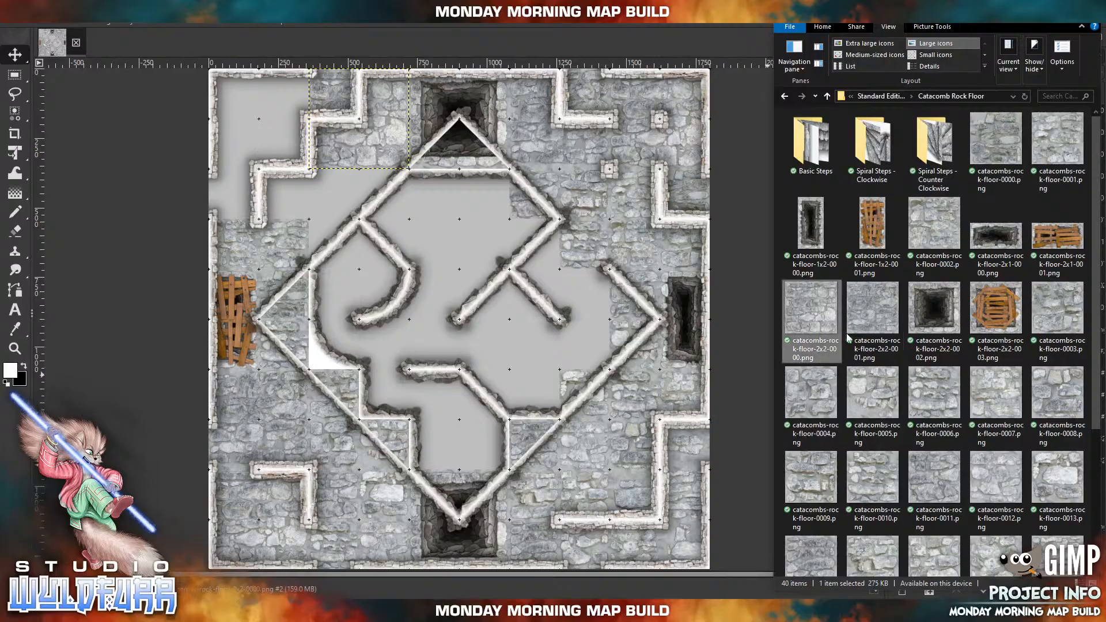
left_click_drag(881, 313, 693, 295)
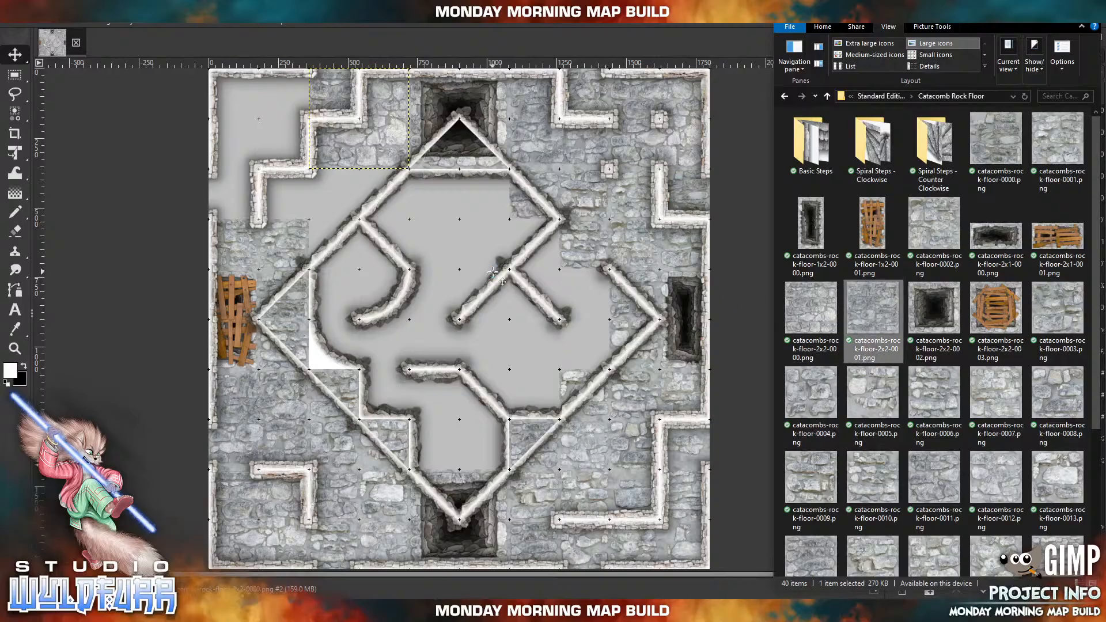
left_click_drag(494, 270, 494, 271)
left_click_drag(478, 354, 277, 201)
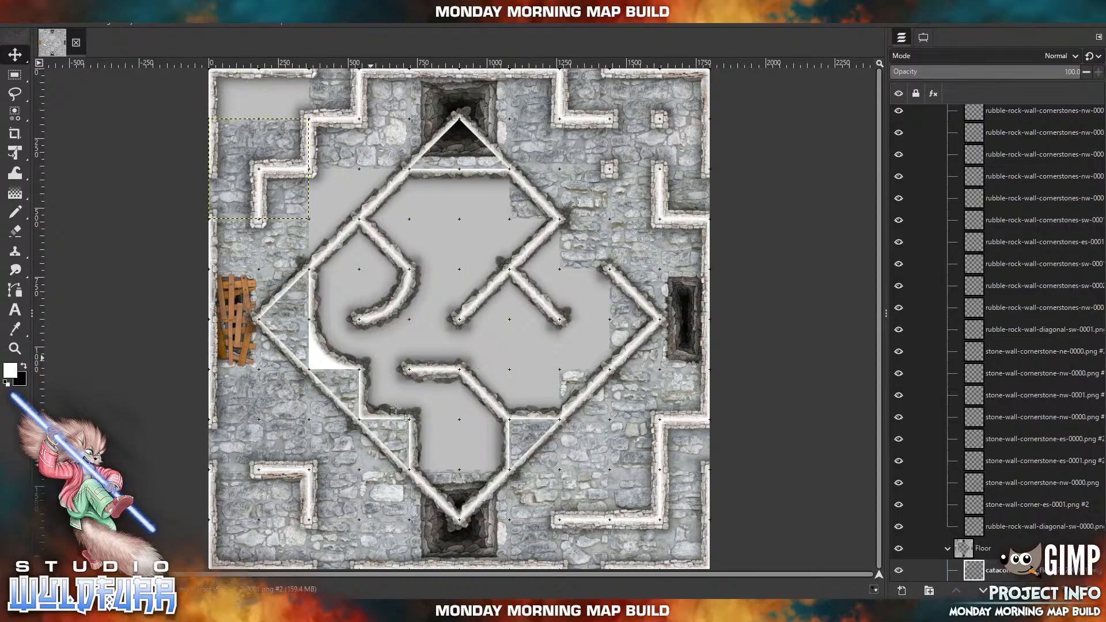
Import catacombs-rock-floor-0021.png and place it in the map's northwestern corner, directly north of the 2x2-0001 tile.
left_click(339, 611)
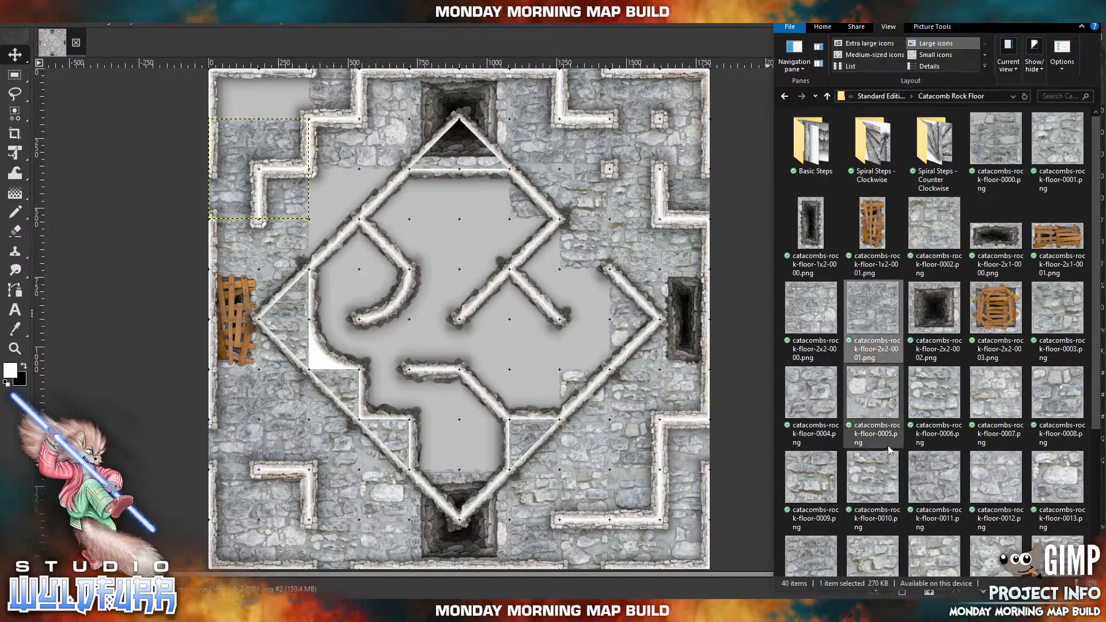
scroll(940, 518, "down", 3)
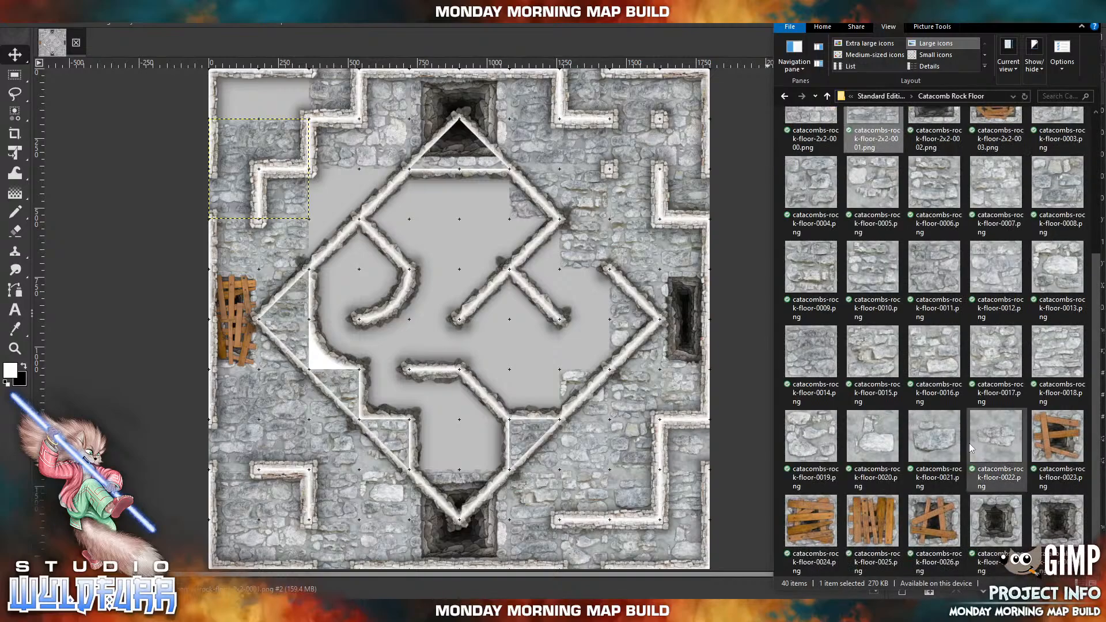
left_click_drag(938, 444, 395, 331)
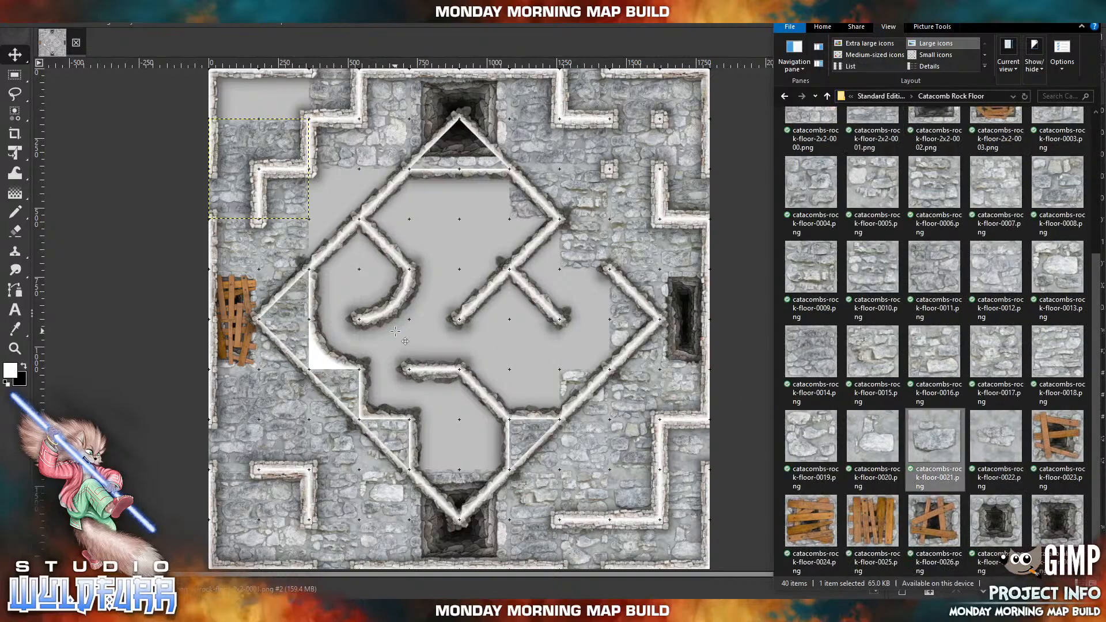
left_click_drag(449, 335, 224, 109)
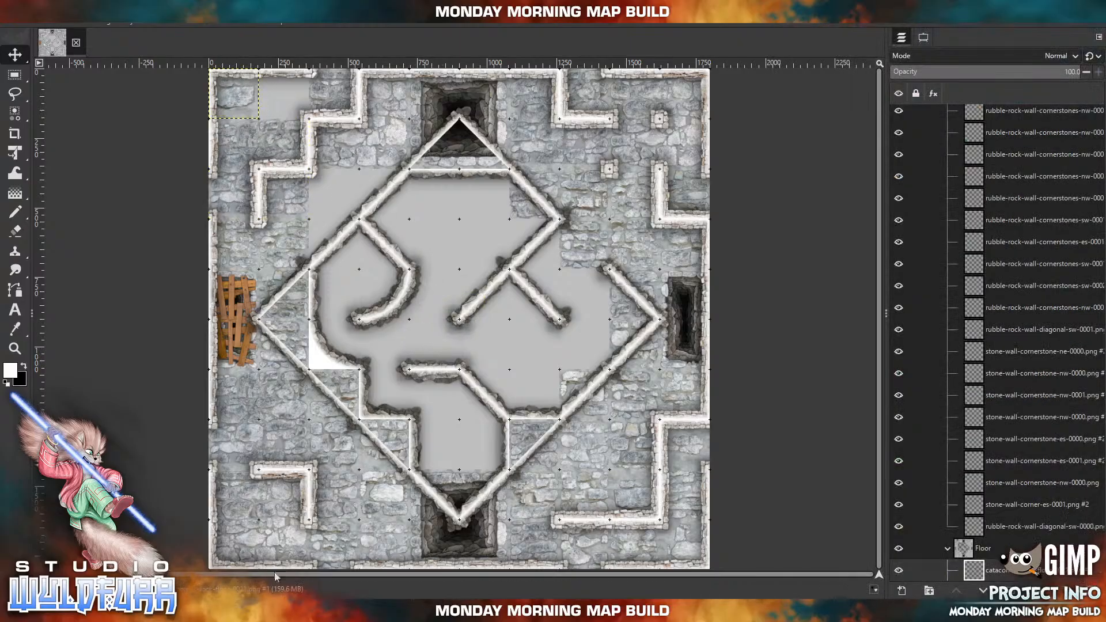
Import catacombs-rock-floor-0020.png and place it directly south of the 2x2-0000 tile's western half, with catacombs-rock-floor-0019.png directly south of it under the diamond's wall.
left_click(279, 611)
left_click_drag(870, 439, 632, 363)
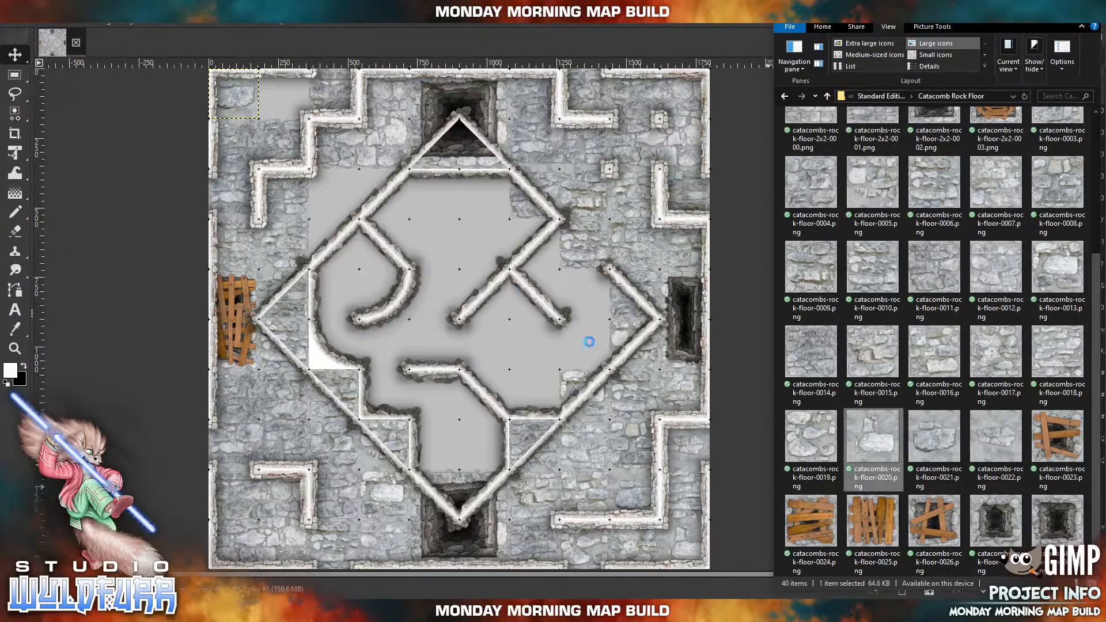
left_click_drag(366, 230, 365, 230)
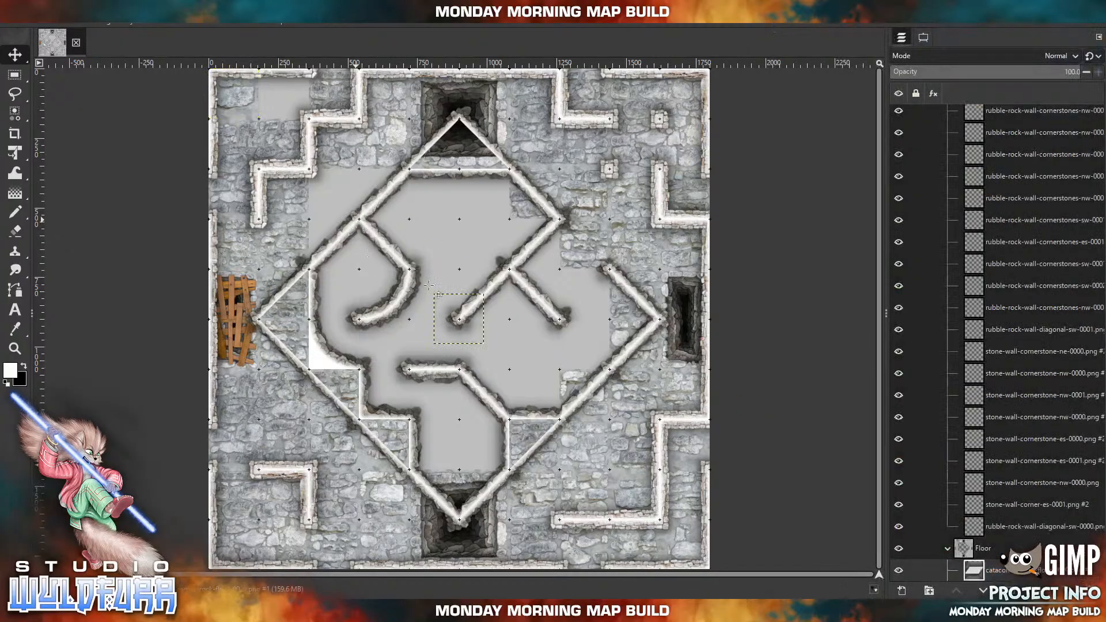
left_click_drag(472, 340, 347, 215)
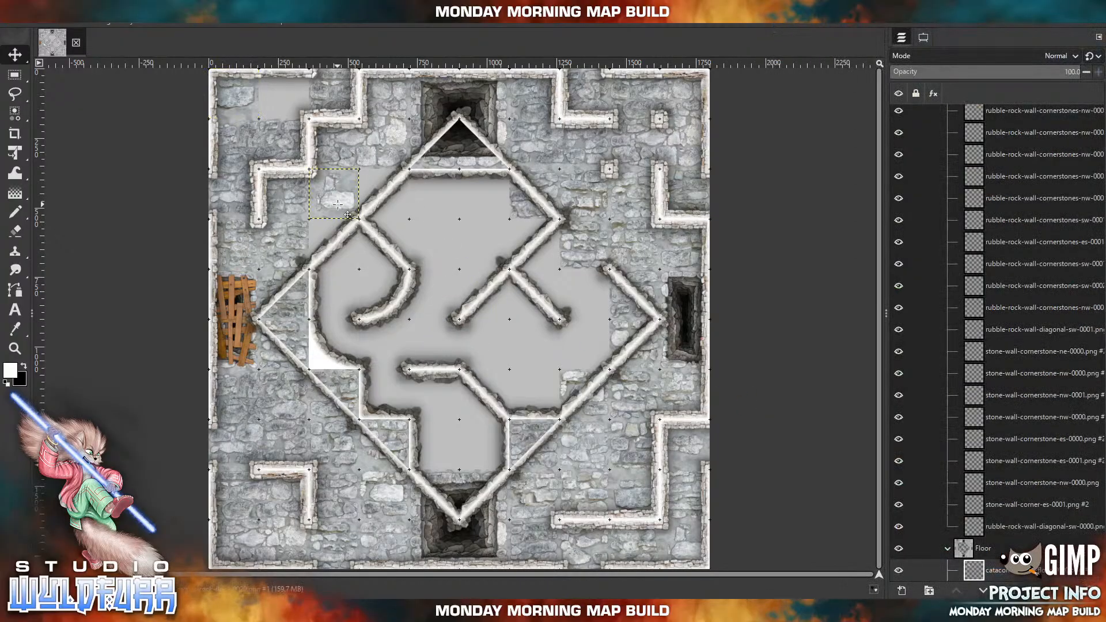
left_click(279, 611)
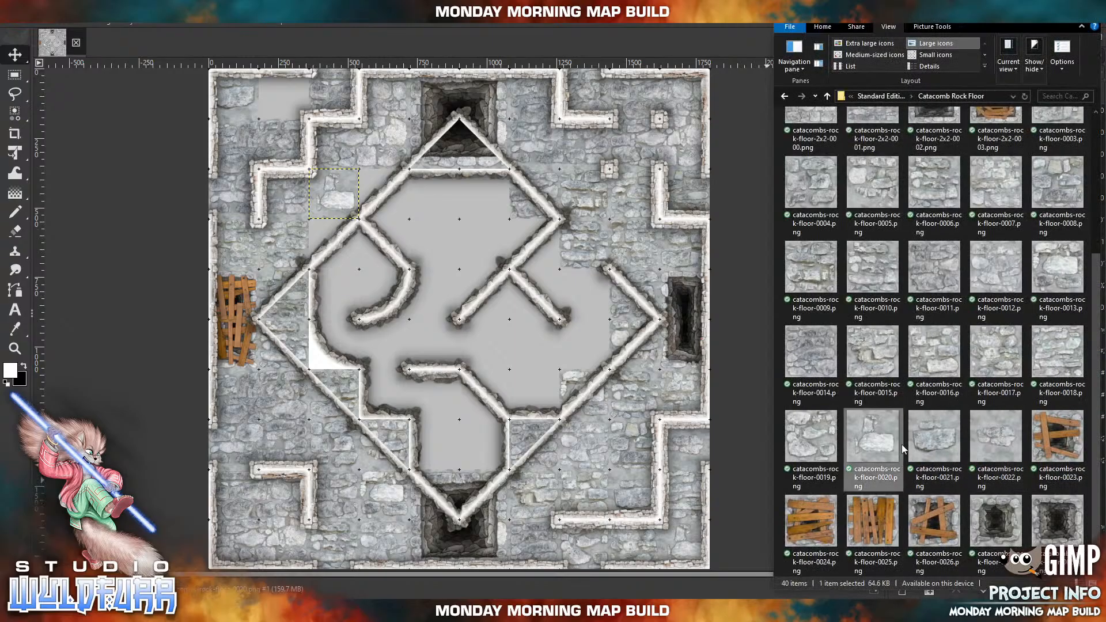
left_click_drag(798, 437, 481, 249)
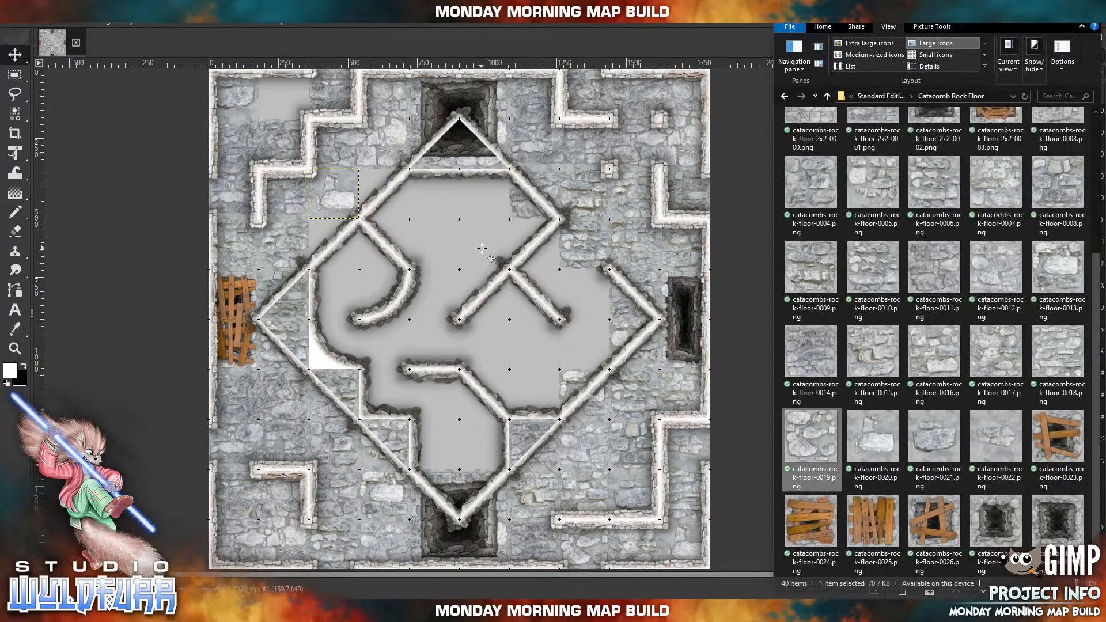
left_click_drag(465, 321, 340, 246)
Import catacombs-rock-floor-0018.png and place it directly east of the 0021 corner tile, and catacombs-rock-floor-0017.png directly east of the 0020 tile.
left_click(278, 611)
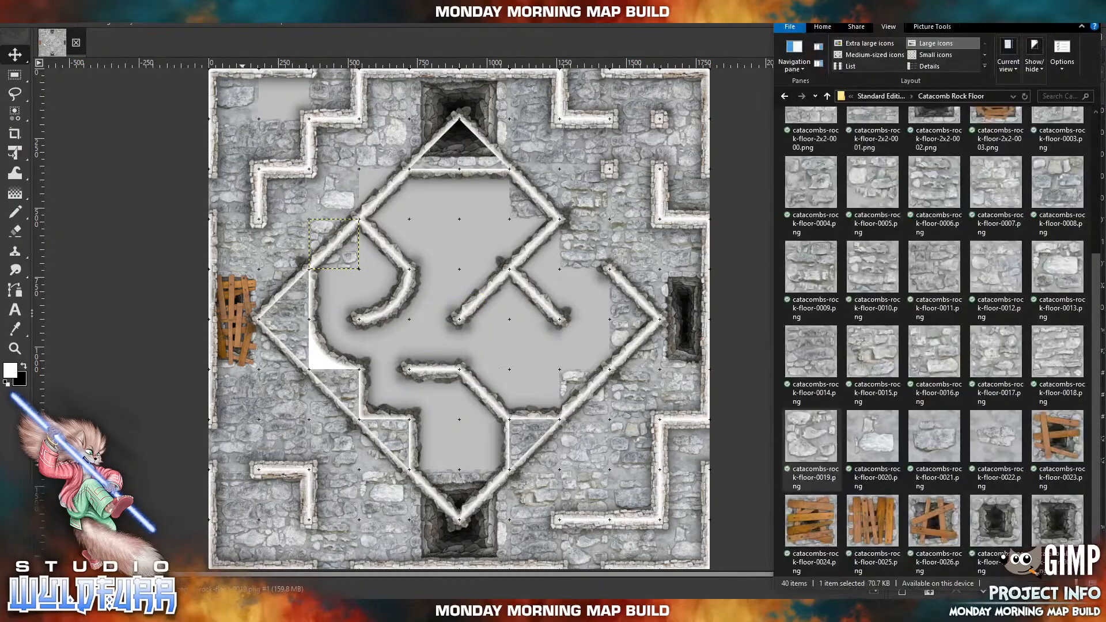
left_click_drag(1059, 358, 798, 350)
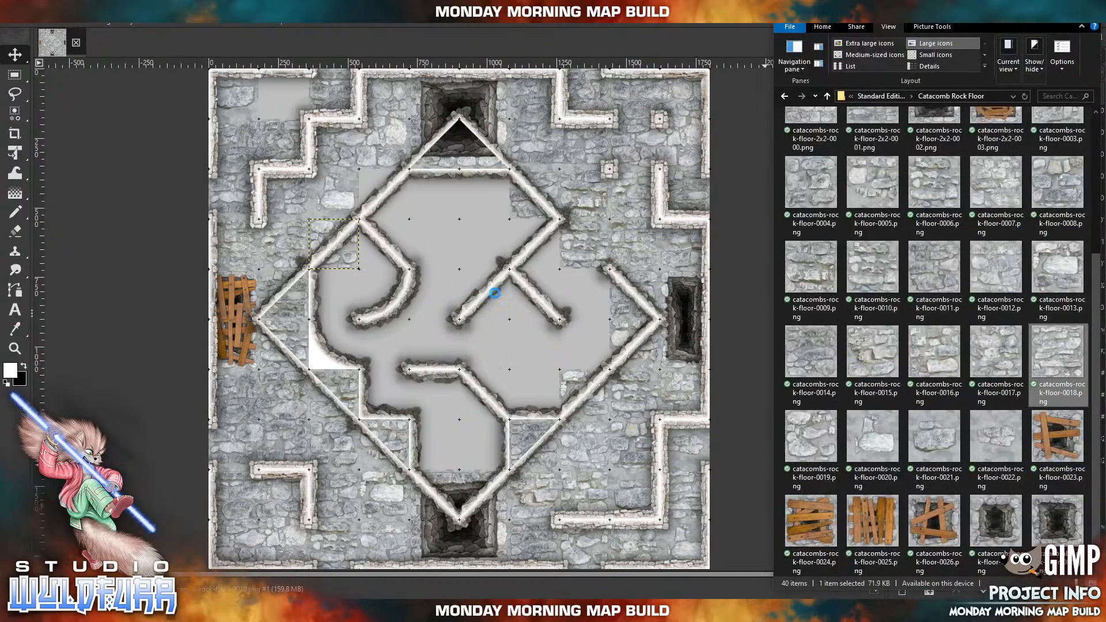
left_click_drag(496, 293, 496, 294)
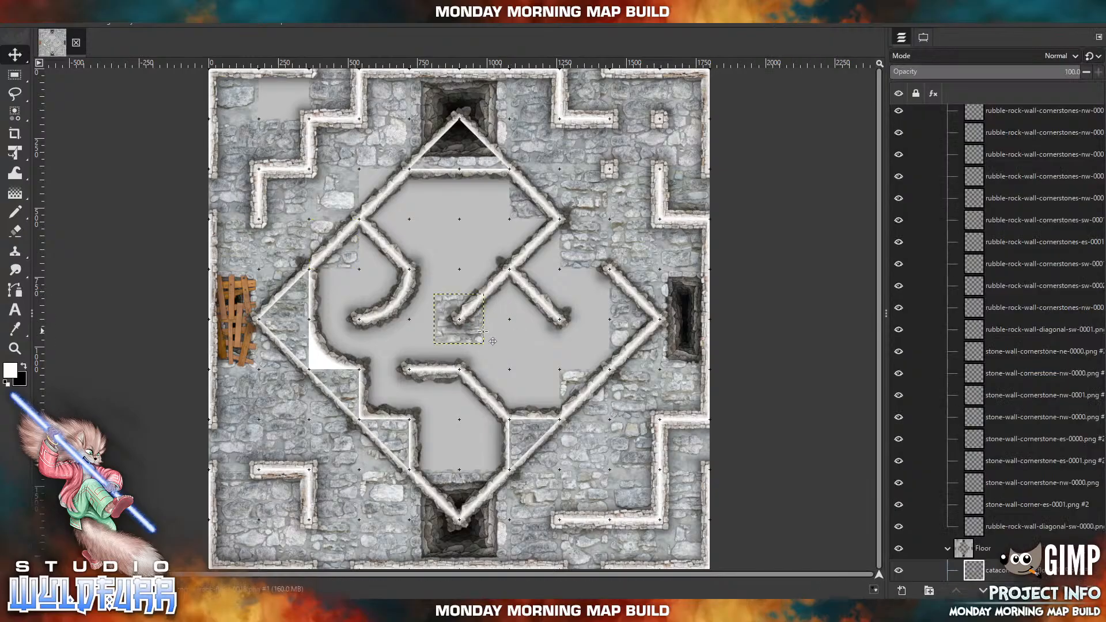
left_click_drag(298, 119, 299, 105)
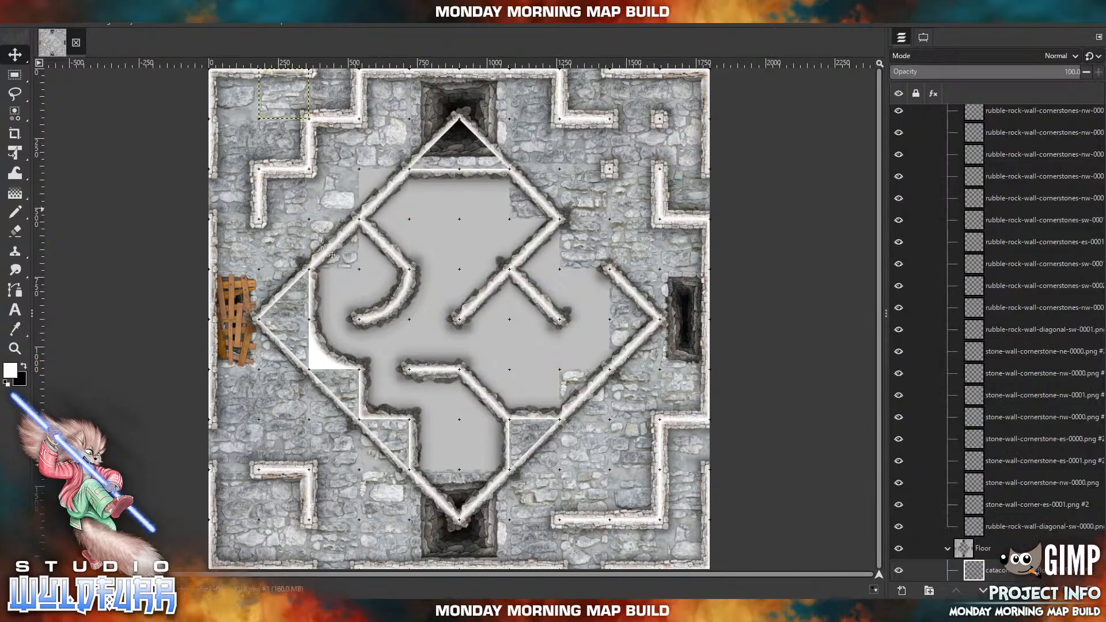
left_click(280, 611)
left_click_drag(993, 372, 376, 206)
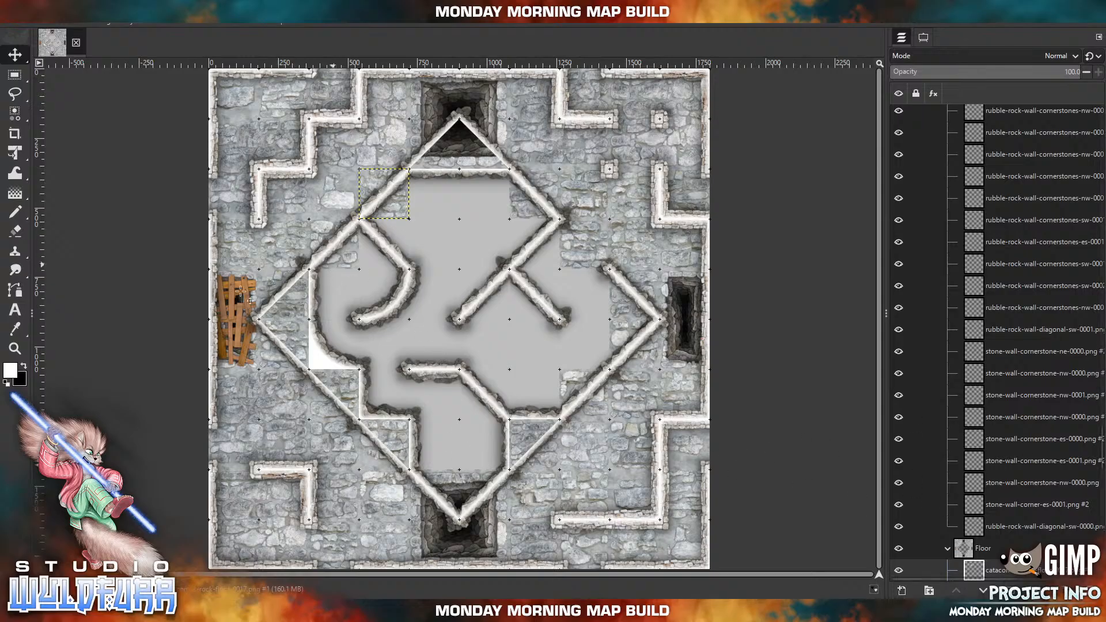
Create a new layer group inside the Floor group and name it Outter Area.
scroll(993, 453, "down", 8)
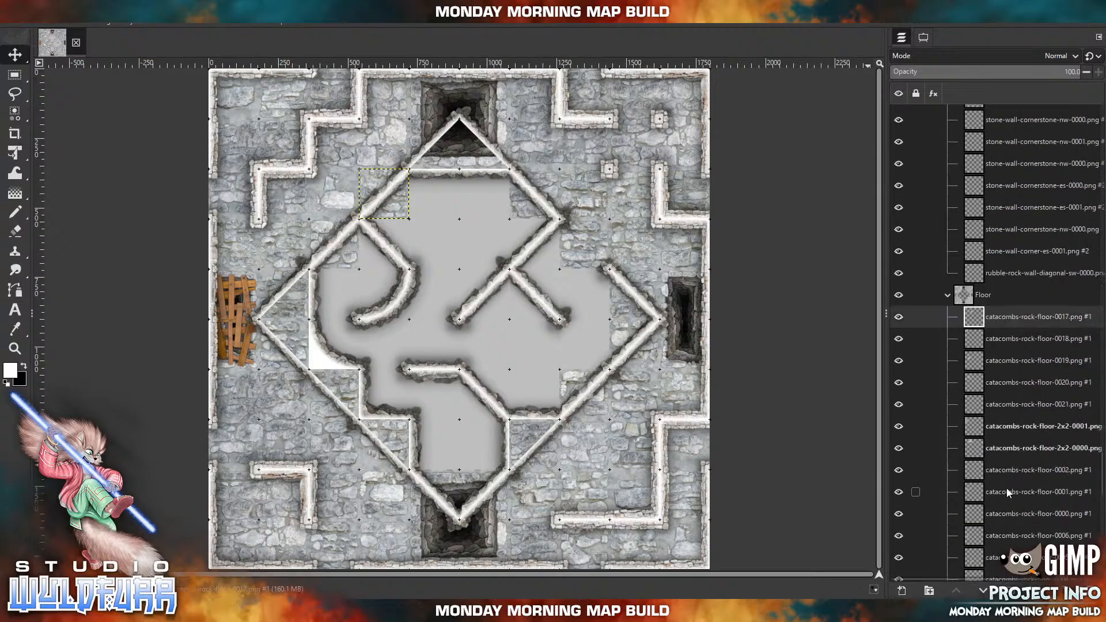
left_click(930, 590)
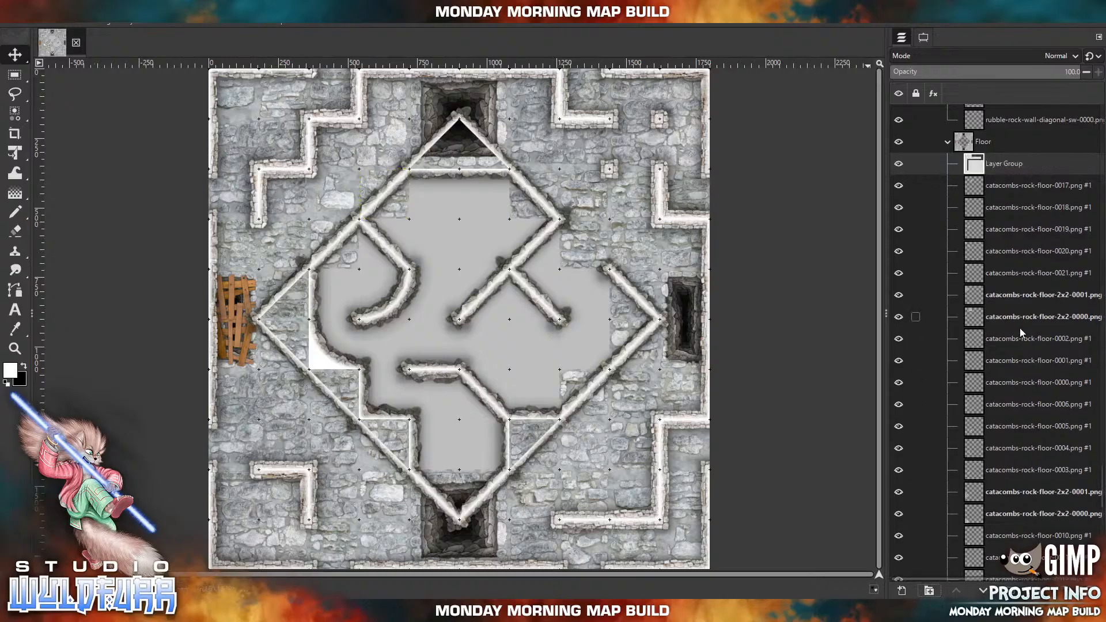
double_click(995, 165)
type("Outter Area")
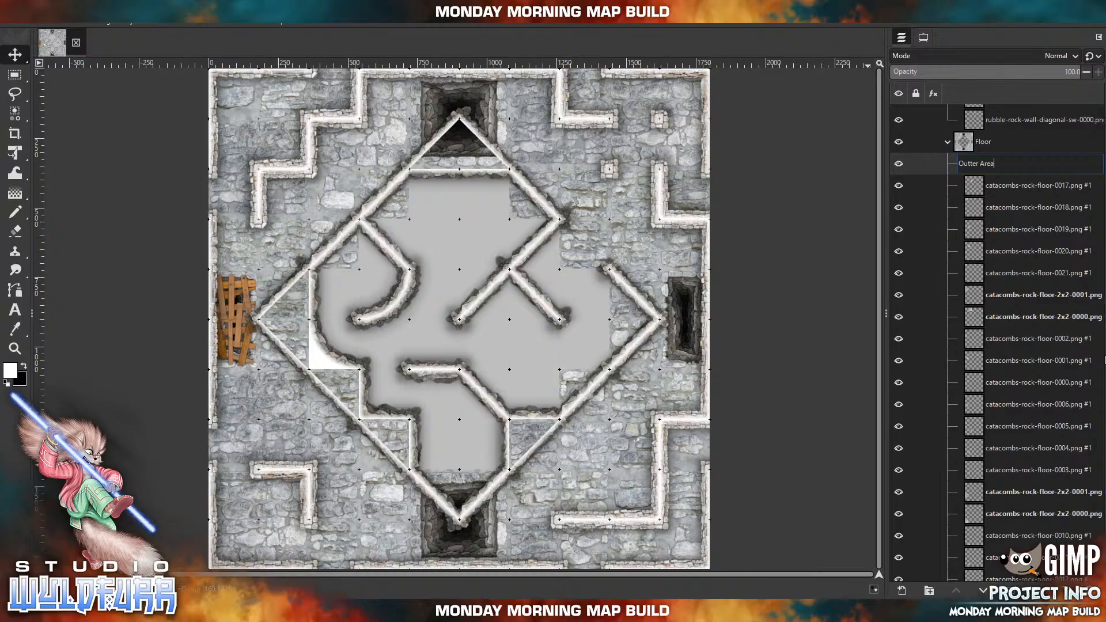
key("Return")
Move all the catacombs rock floor tile layers in the Floor group into the Outter Area group and collapse it.
left_click(991, 185)
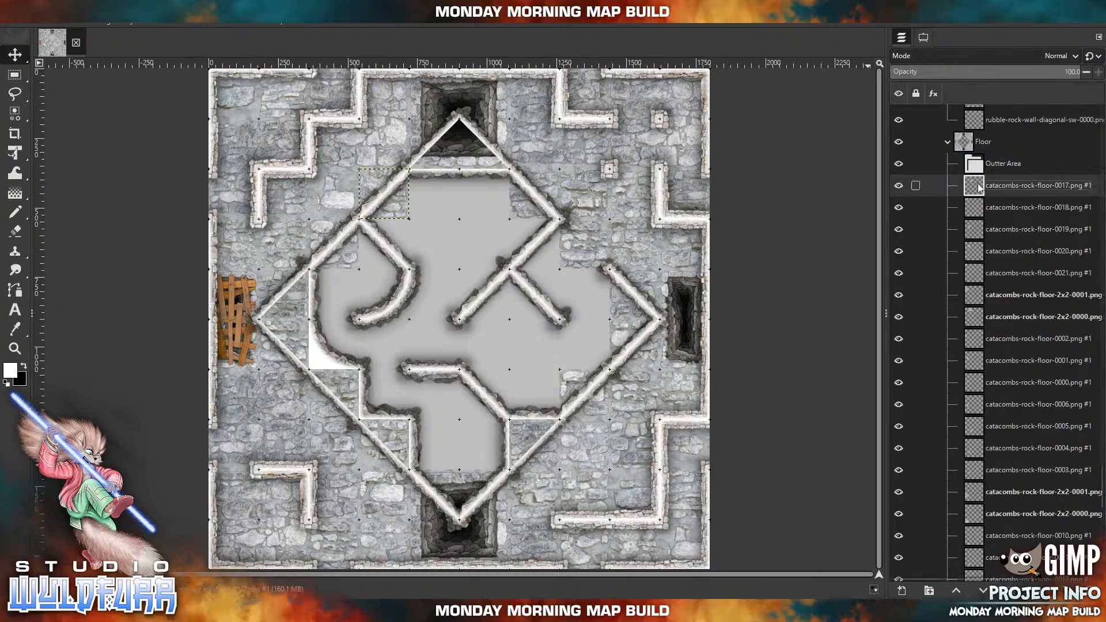
scroll(986, 346, "down", 5)
scroll(986, 346, "down", 4)
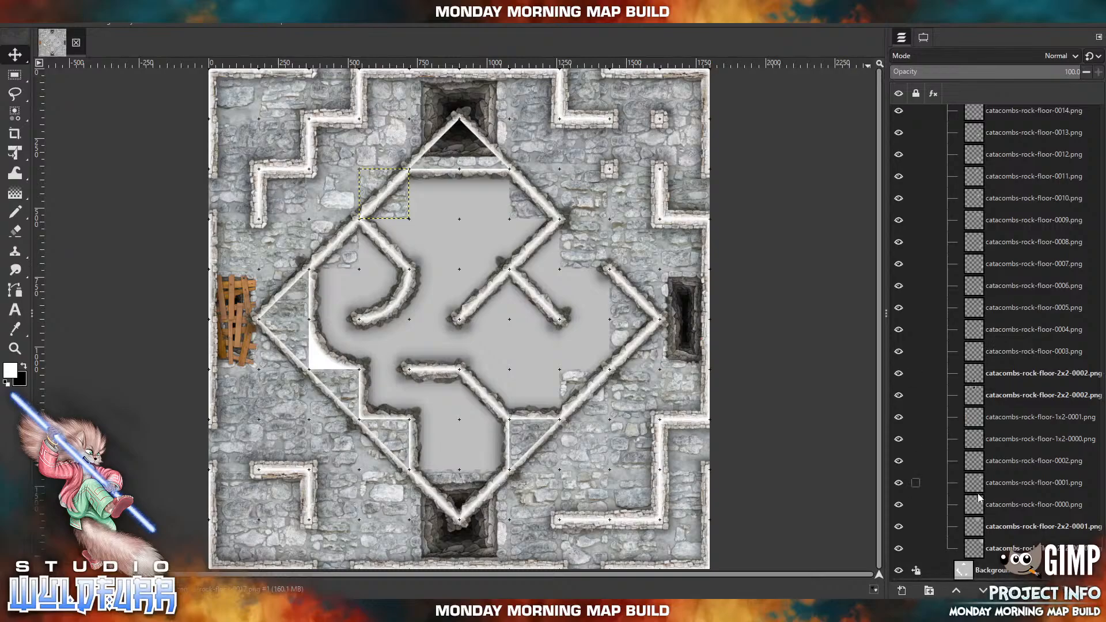
left_click(974, 550, "shift")
scroll(979, 449, "up", 8)
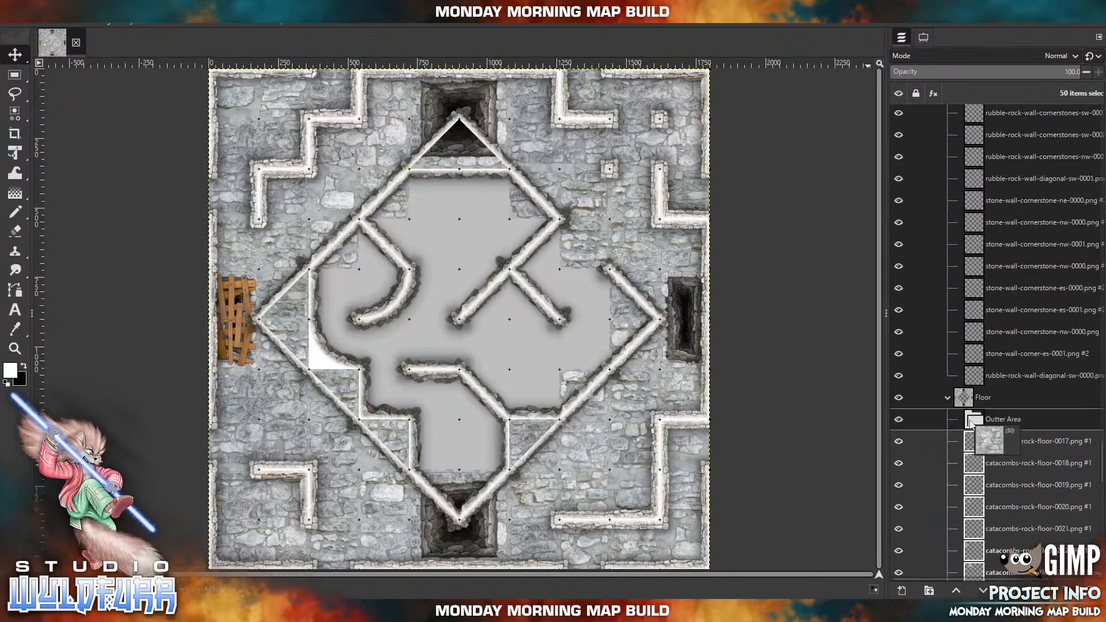
left_click_drag(970, 424, 970, 424)
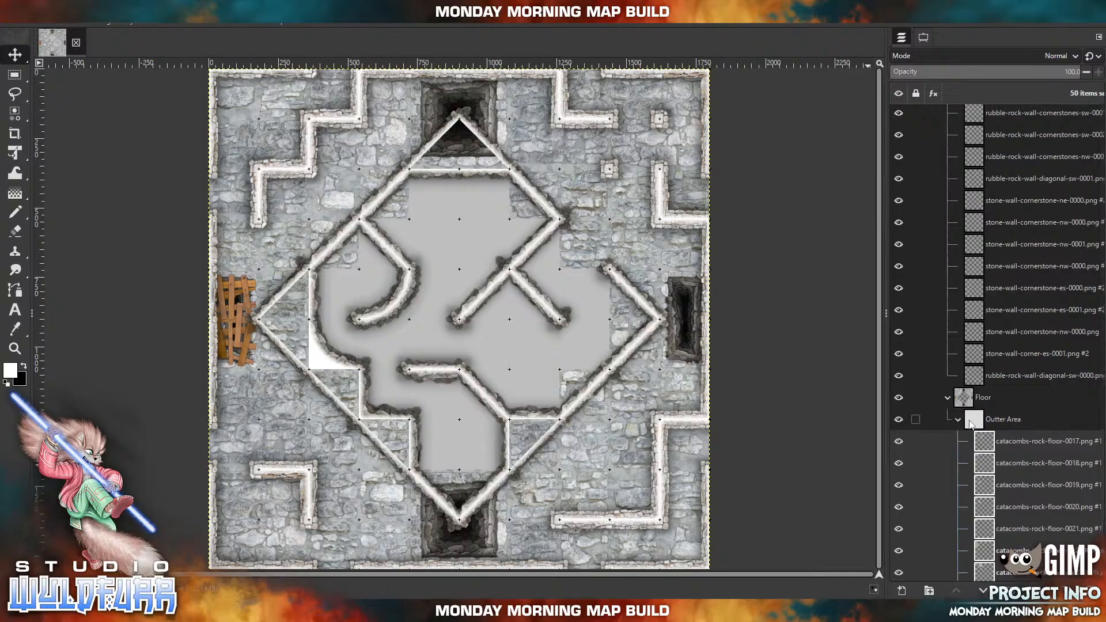
left_click(959, 422)
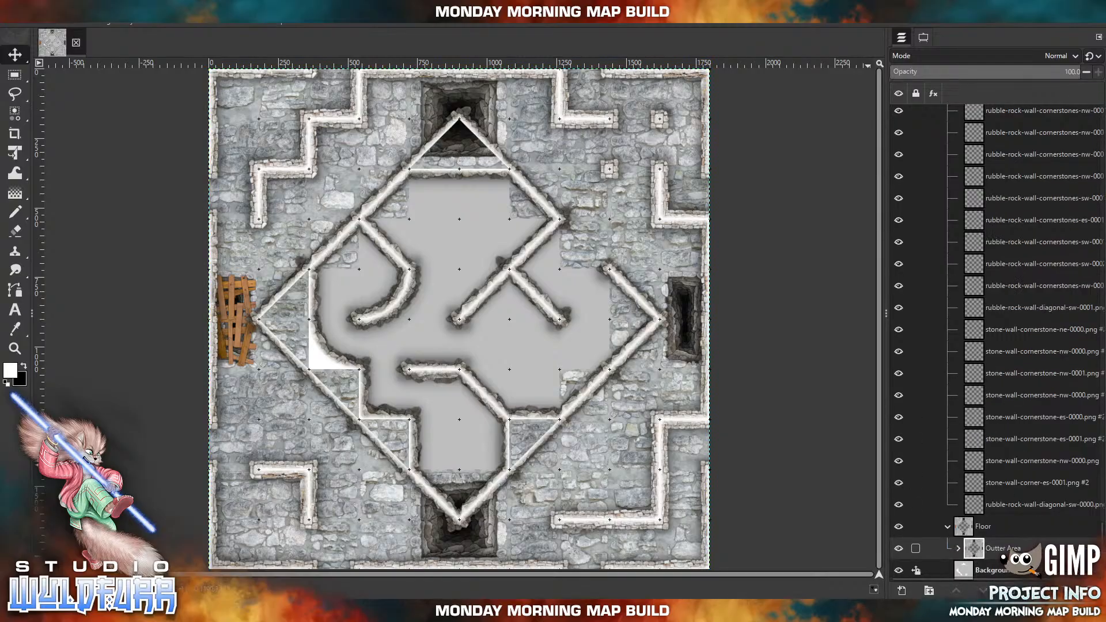
Add a White (full opacity) layer mask to the Outter Area group.
right_click(981, 554)
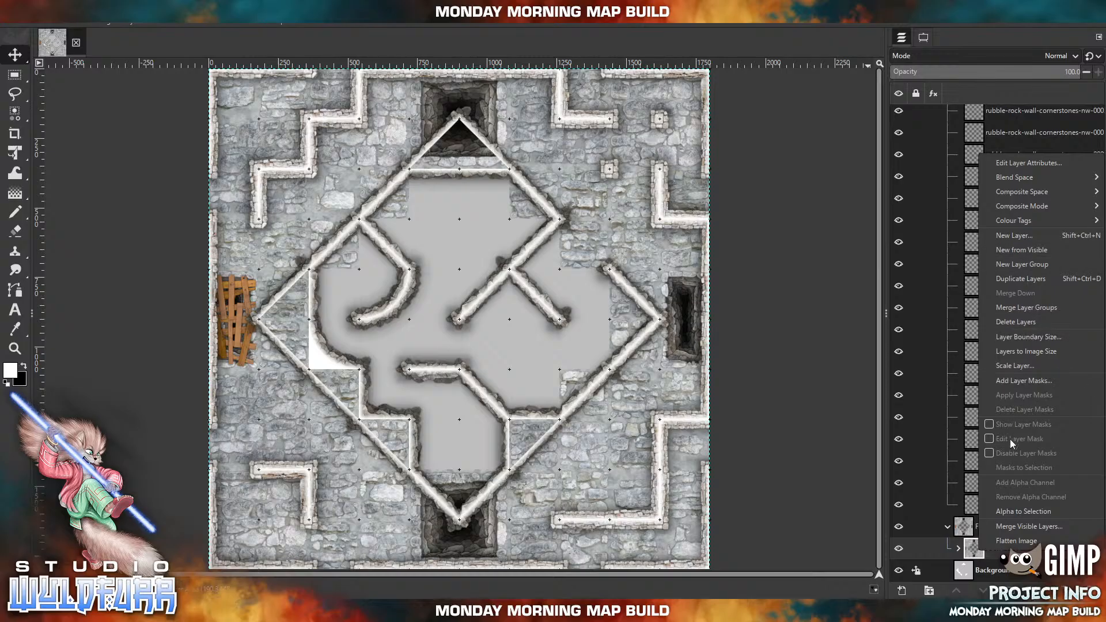
left_click(1015, 381)
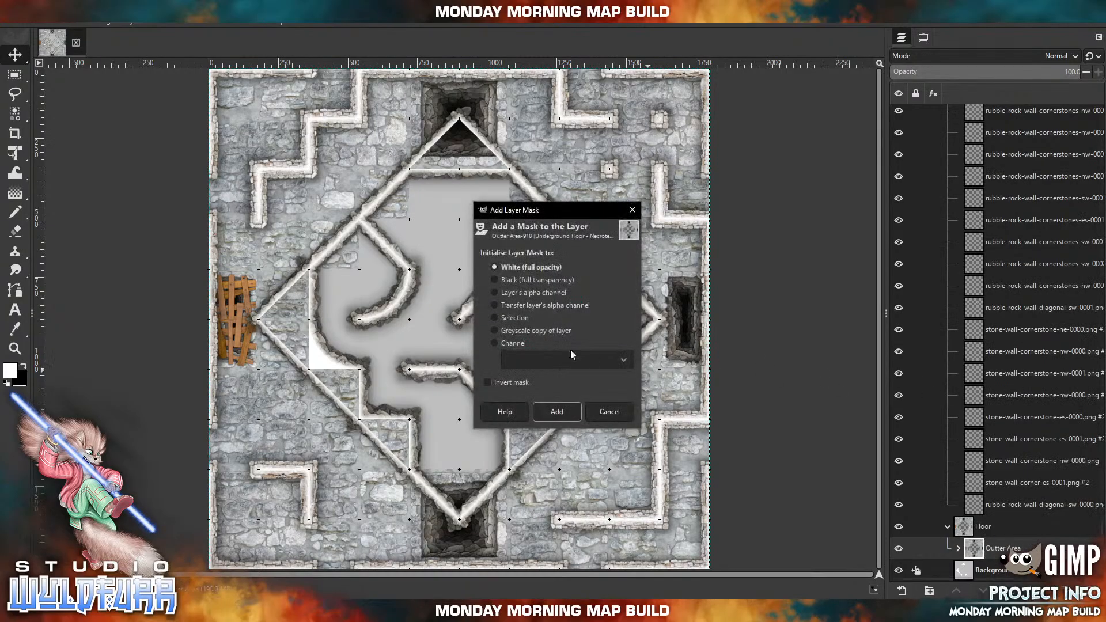
left_click(552, 413)
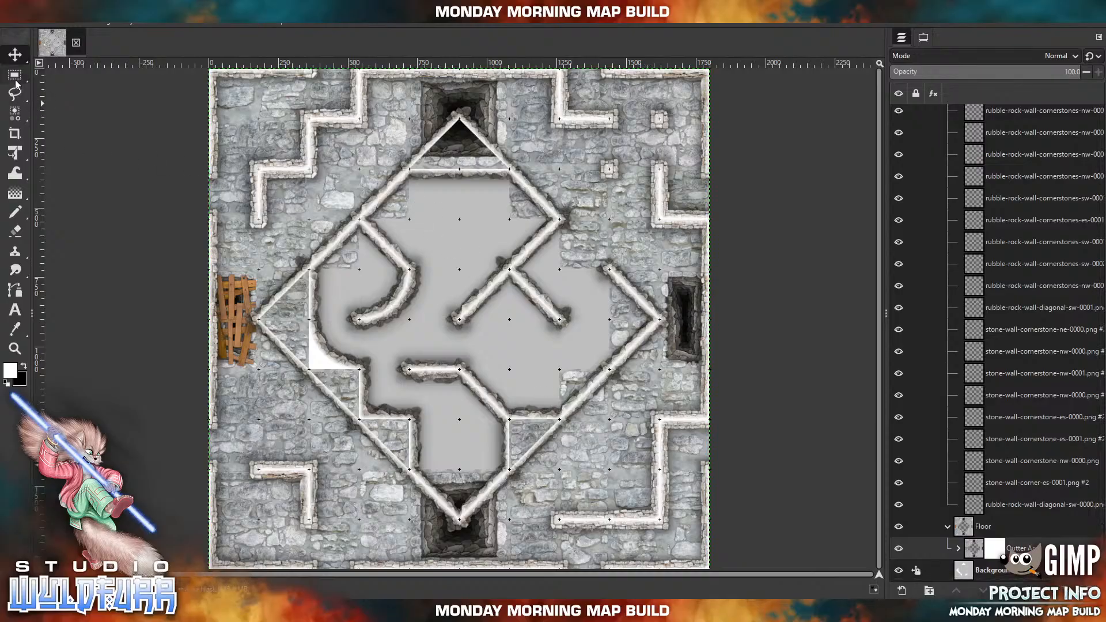
Select the diamond-shaped room with Free Select, following its walls through the north, west, south and east corners.
mouse_move(16, 84)
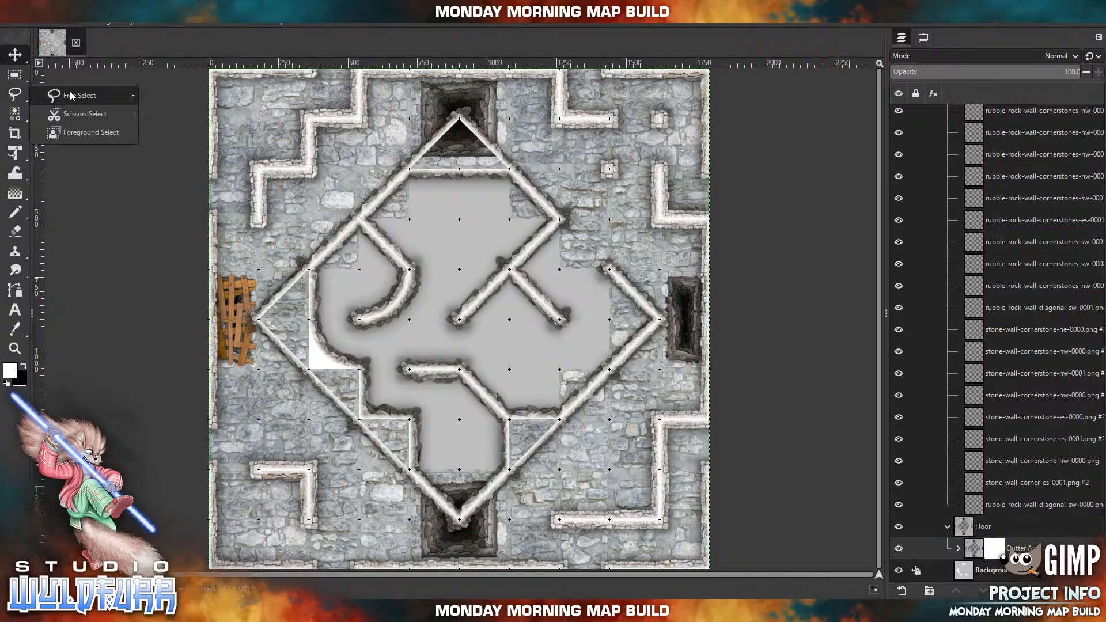
left_click(71, 96)
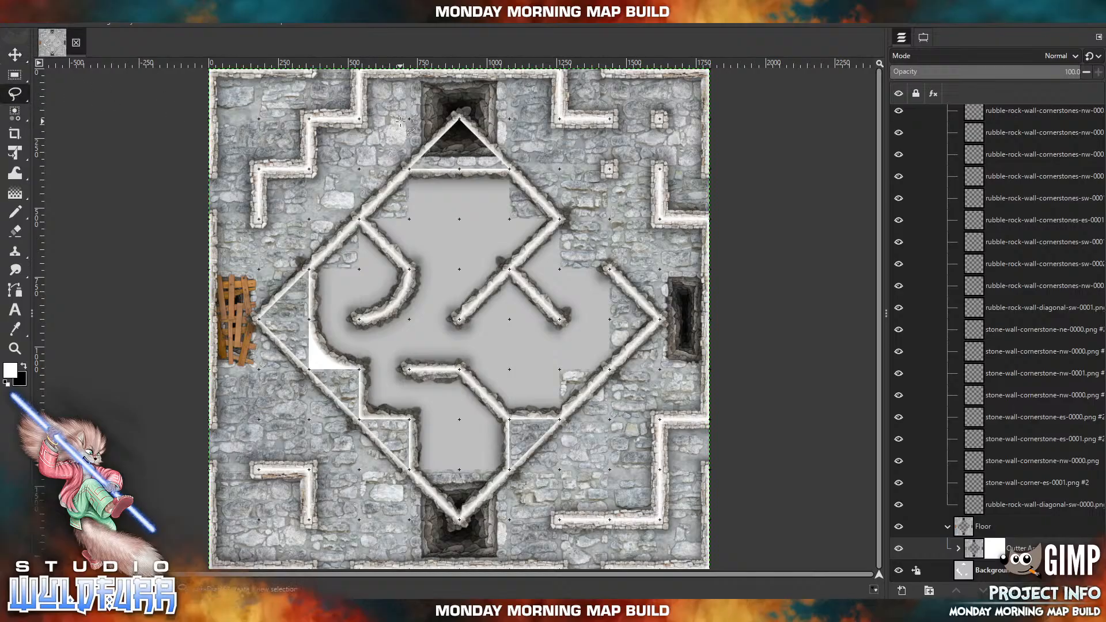
left_click(460, 118)
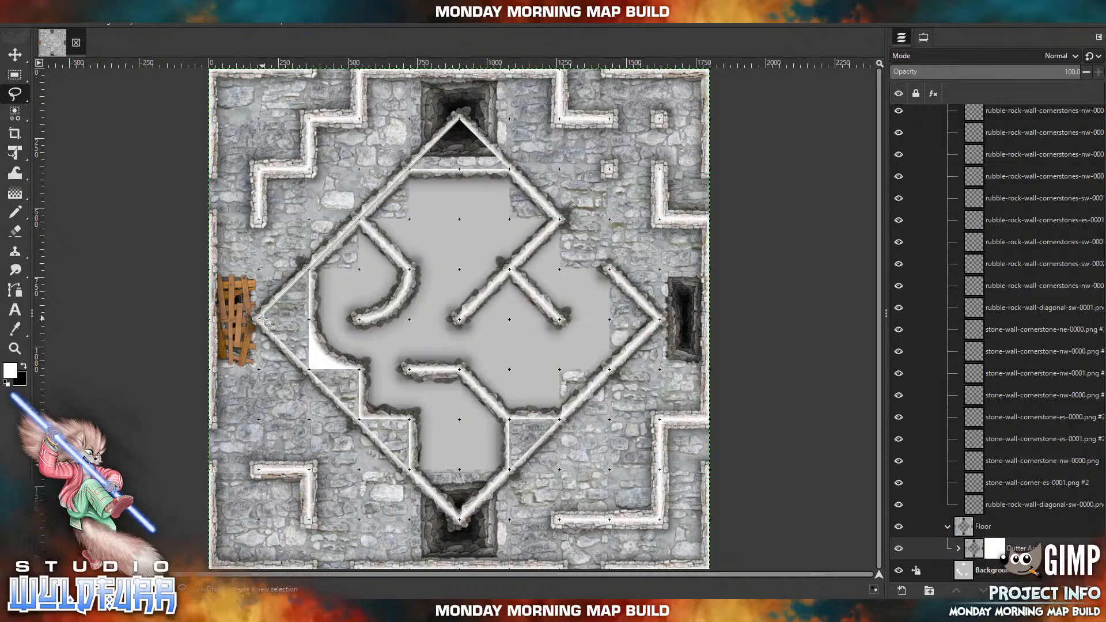
left_click(259, 320)
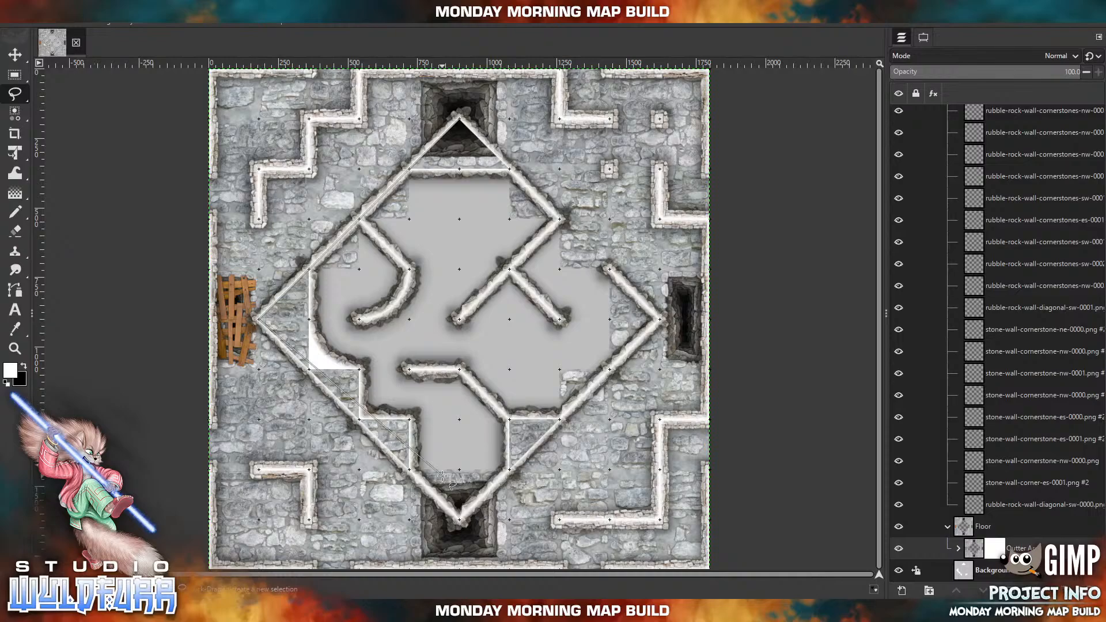
left_click(459, 519)
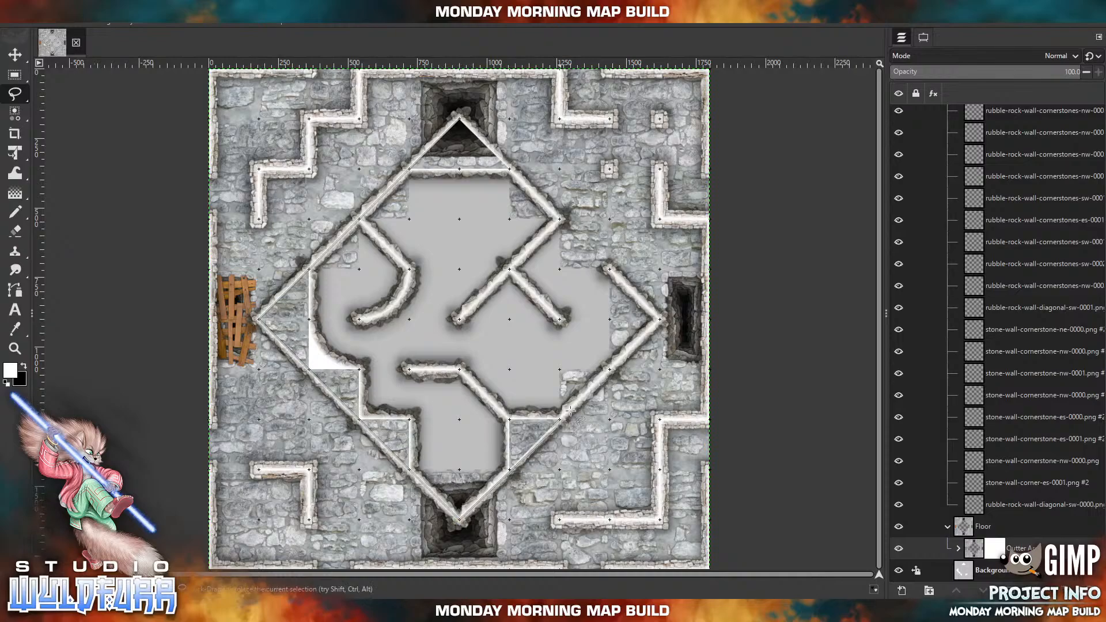
left_click(659, 318)
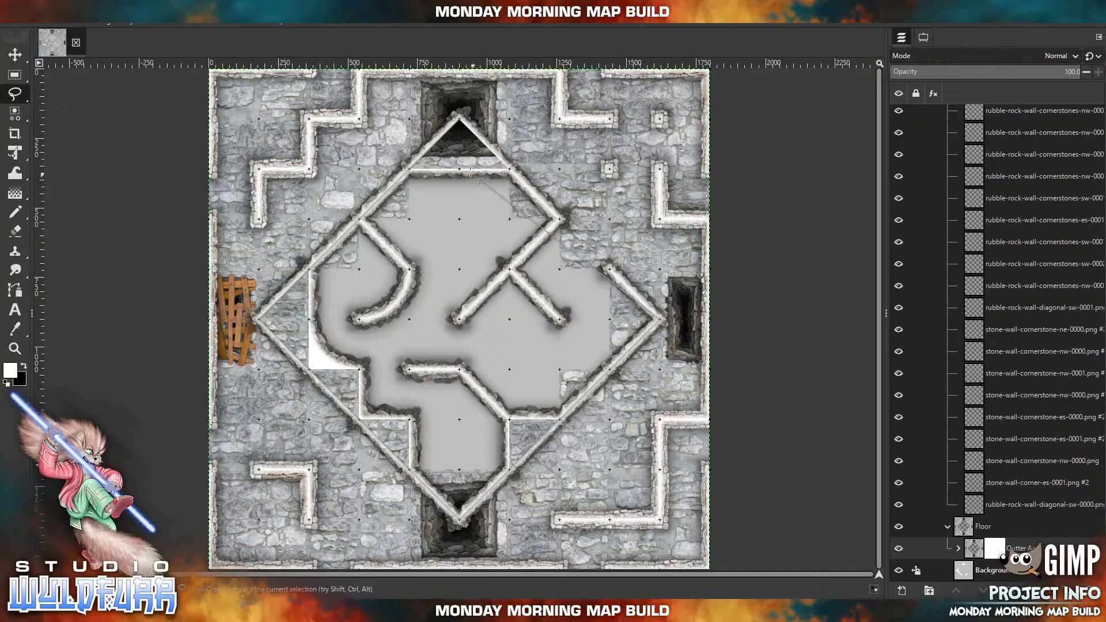
left_click(460, 118)
key("Return")
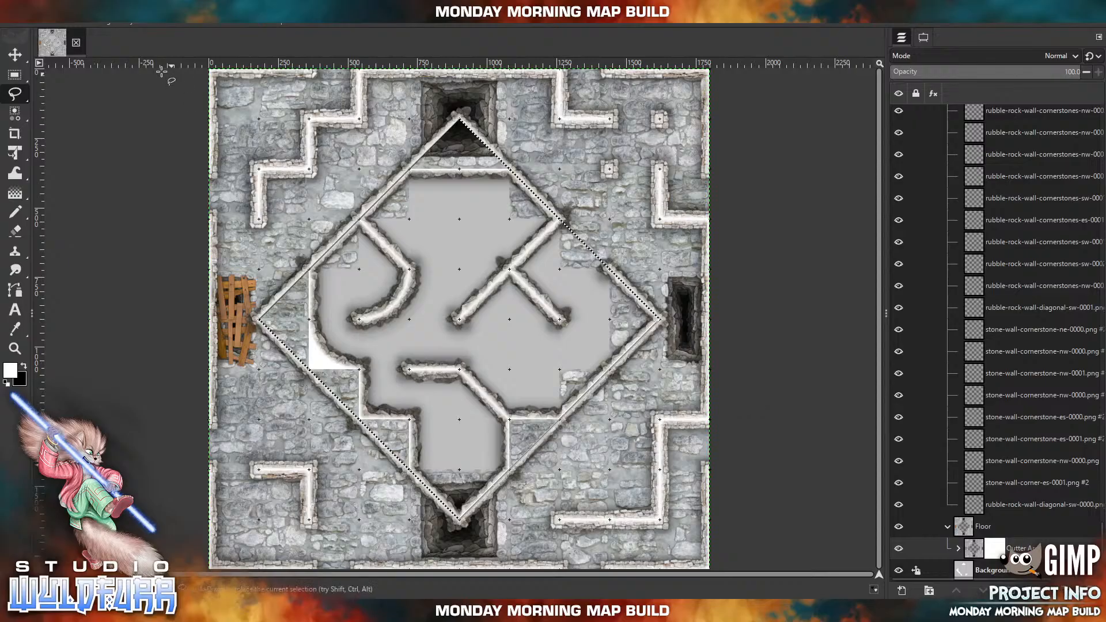
key("ctrl+z")
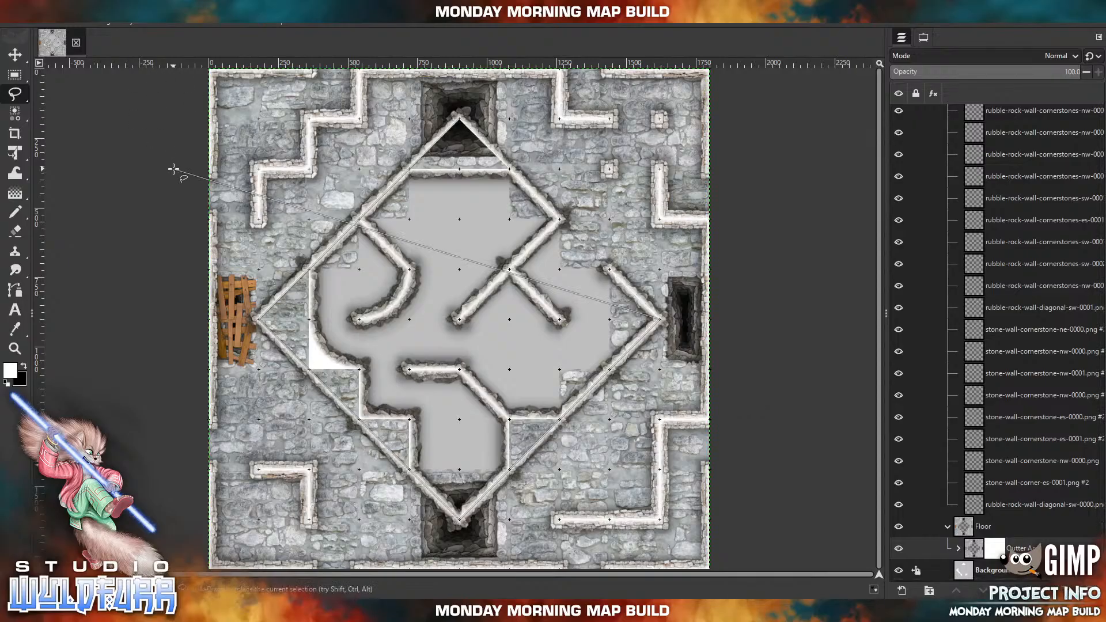
left_click(460, 118)
key("Return")
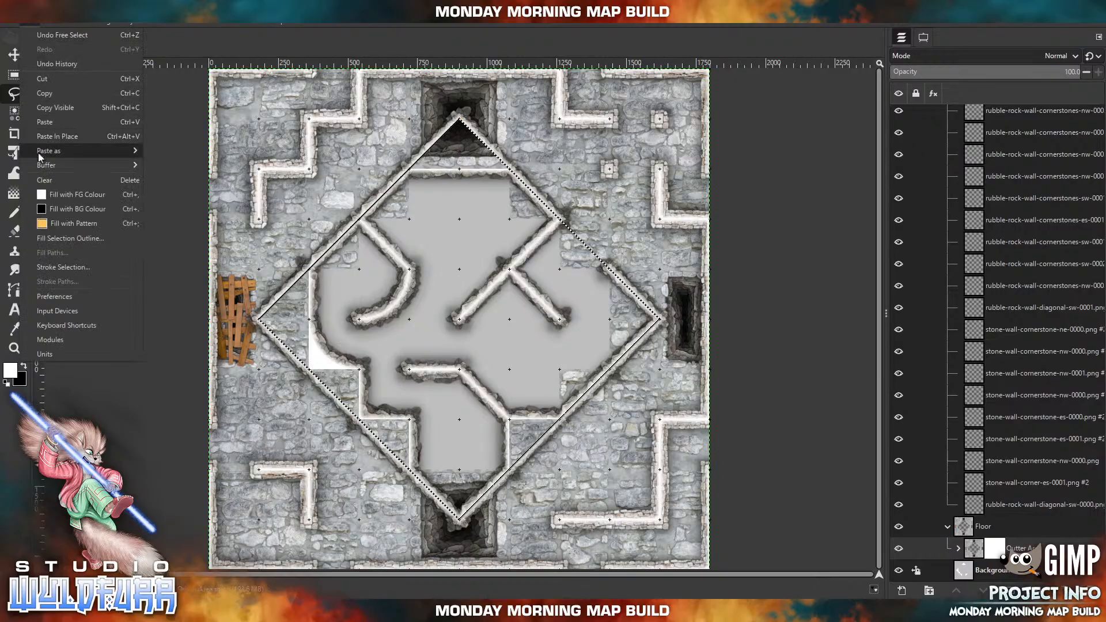
Fill the diamond selection on the Outter Area mask with the black background colour and clear the selection.
key("ctrl+period")
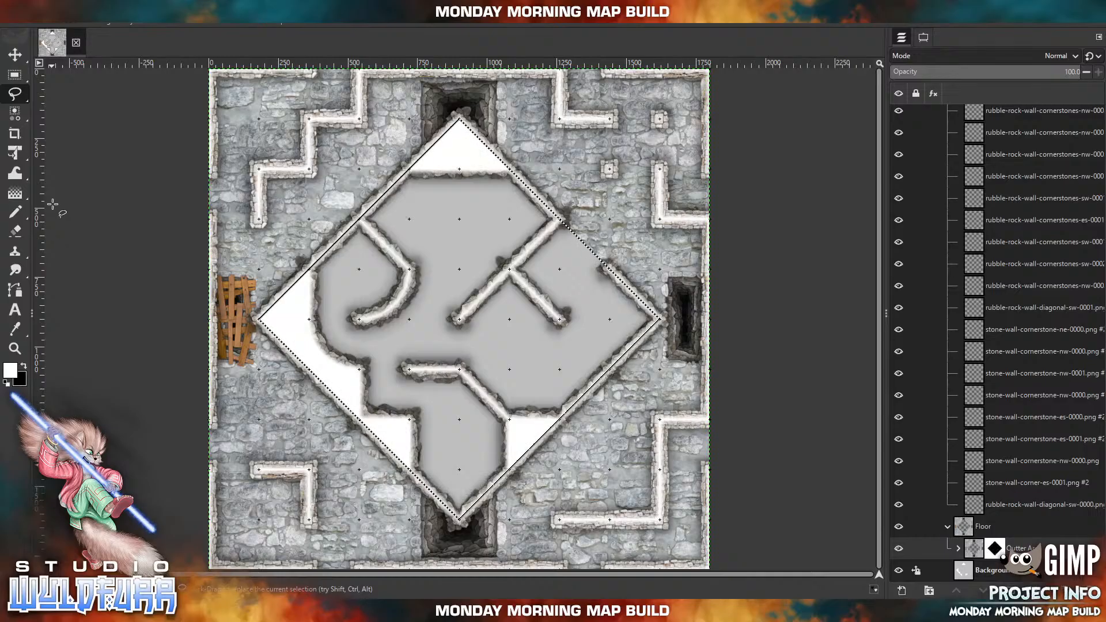
left_click(50, 20)
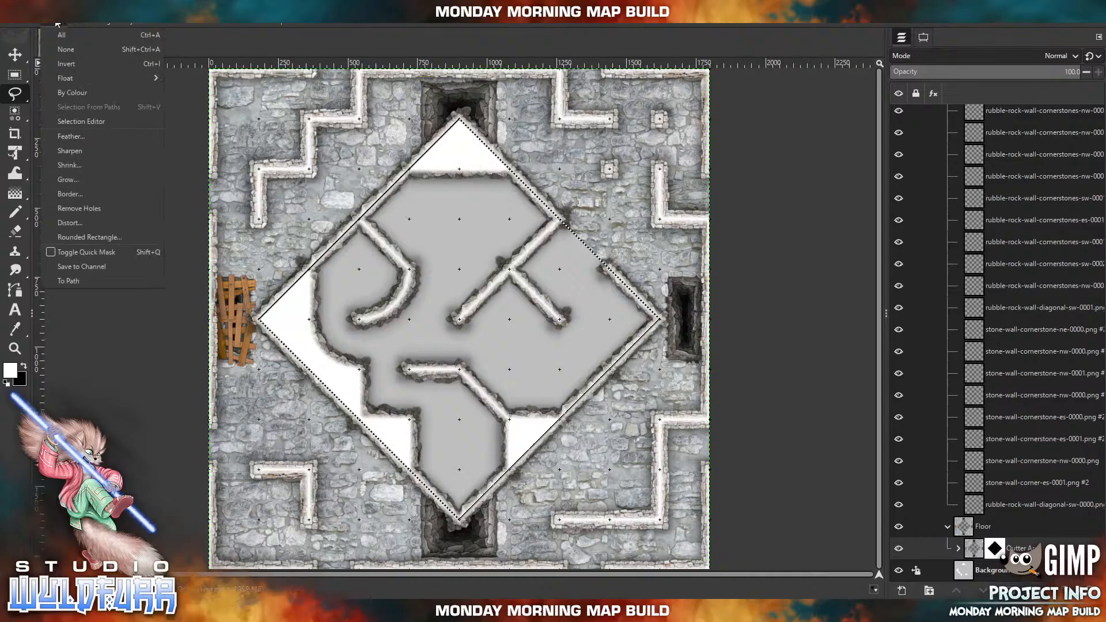
left_click(55, 54)
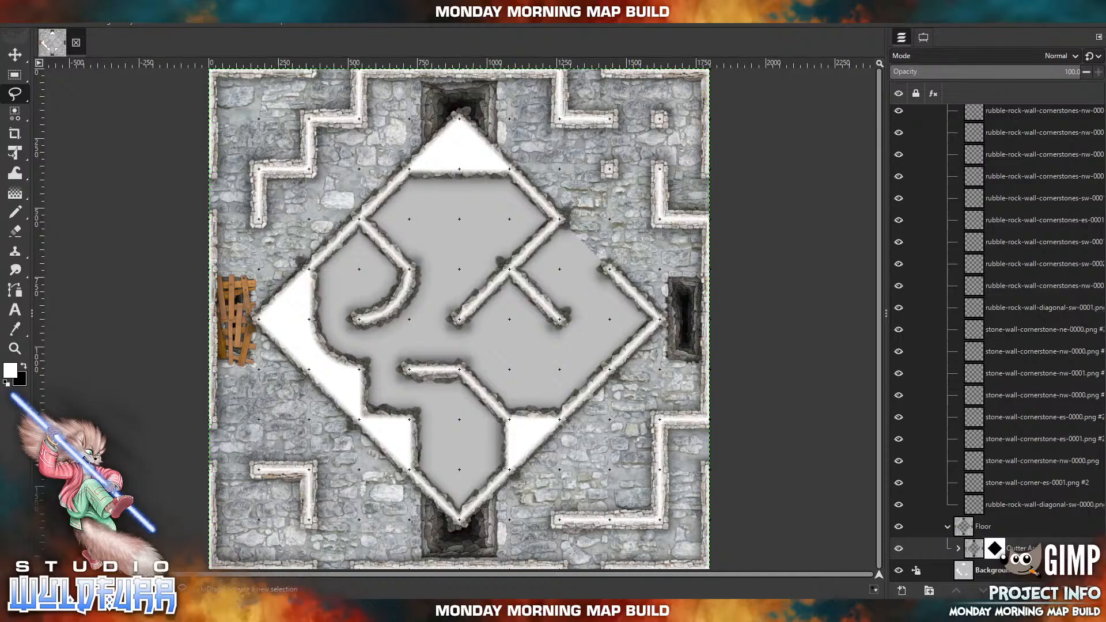
Create another layer group inside the Floor group, above Outter Area, and name it Inside FLoor.
left_click(978, 529)
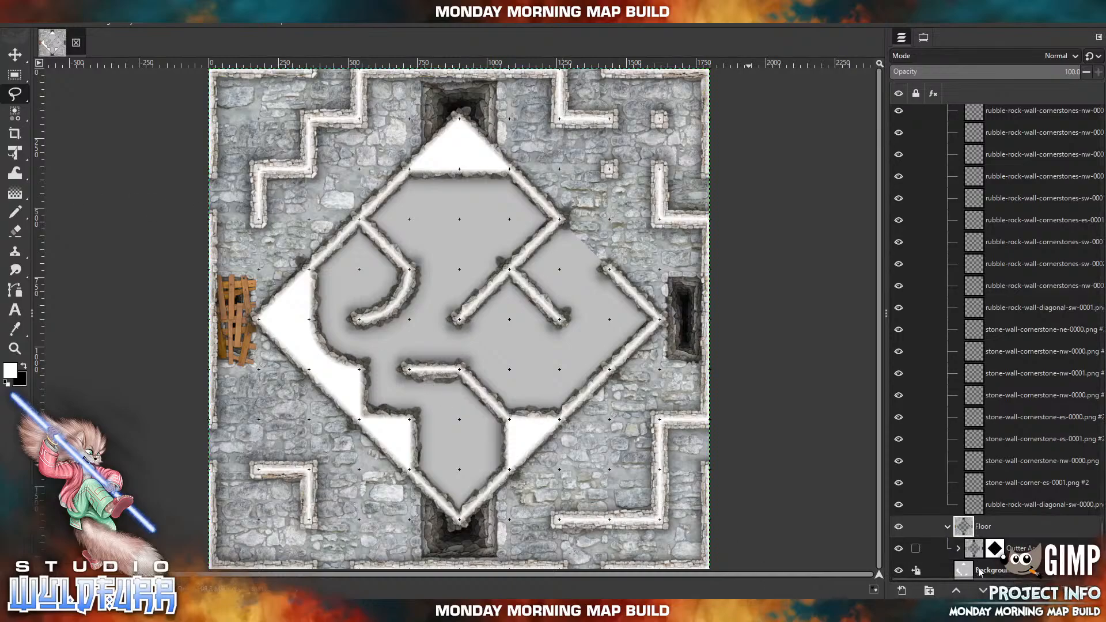
left_click(929, 592)
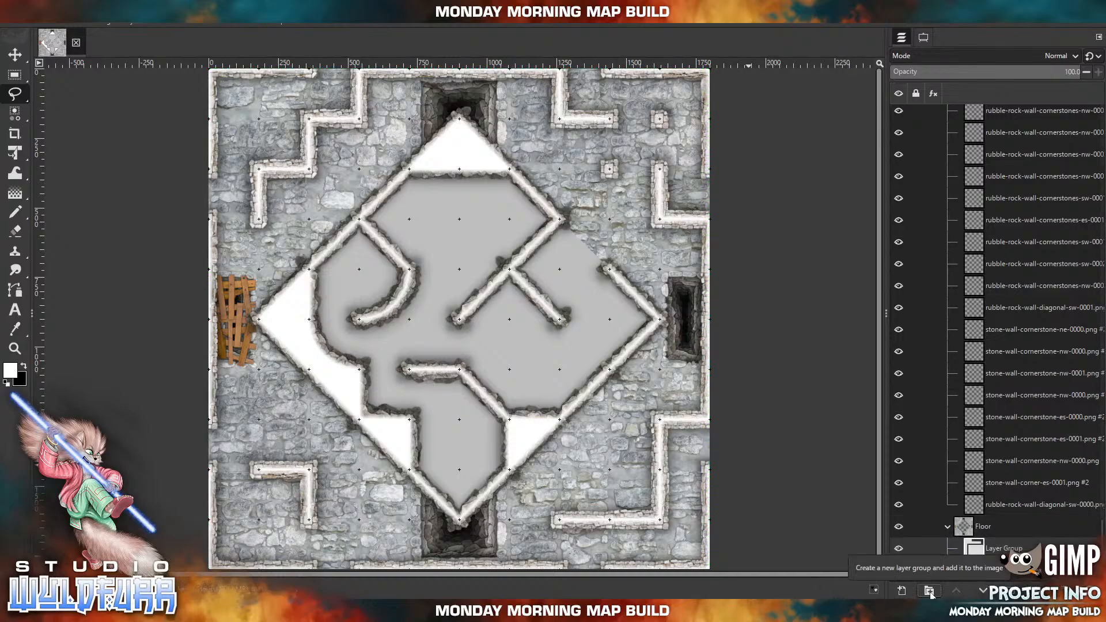
key("n")
key("i")
key("d")
key("e")
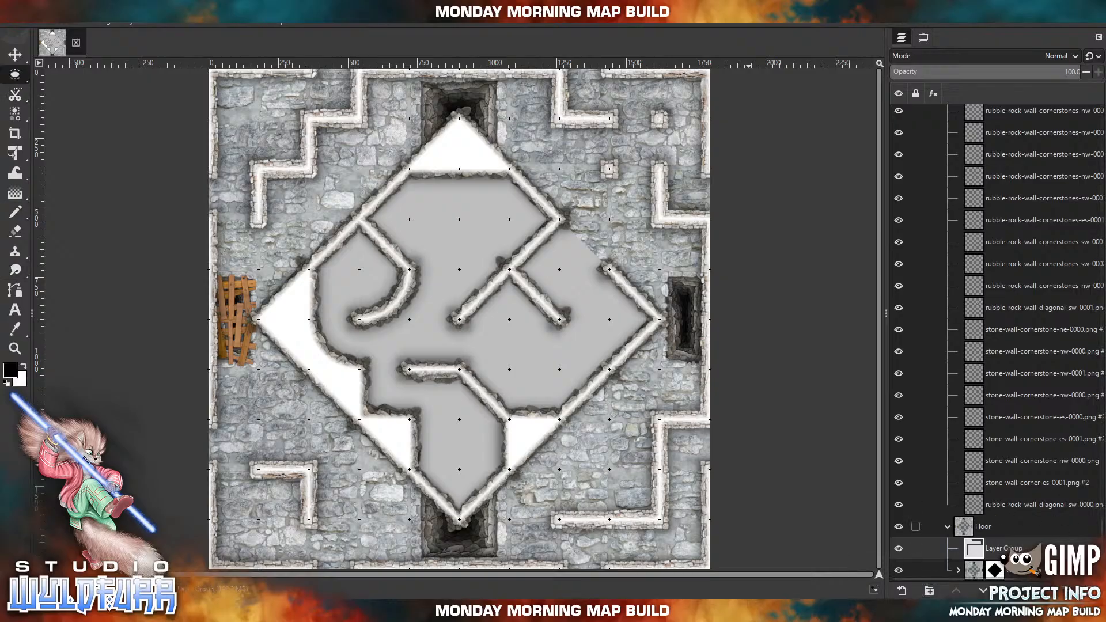
double_click(1012, 548)
key("BackSpace")
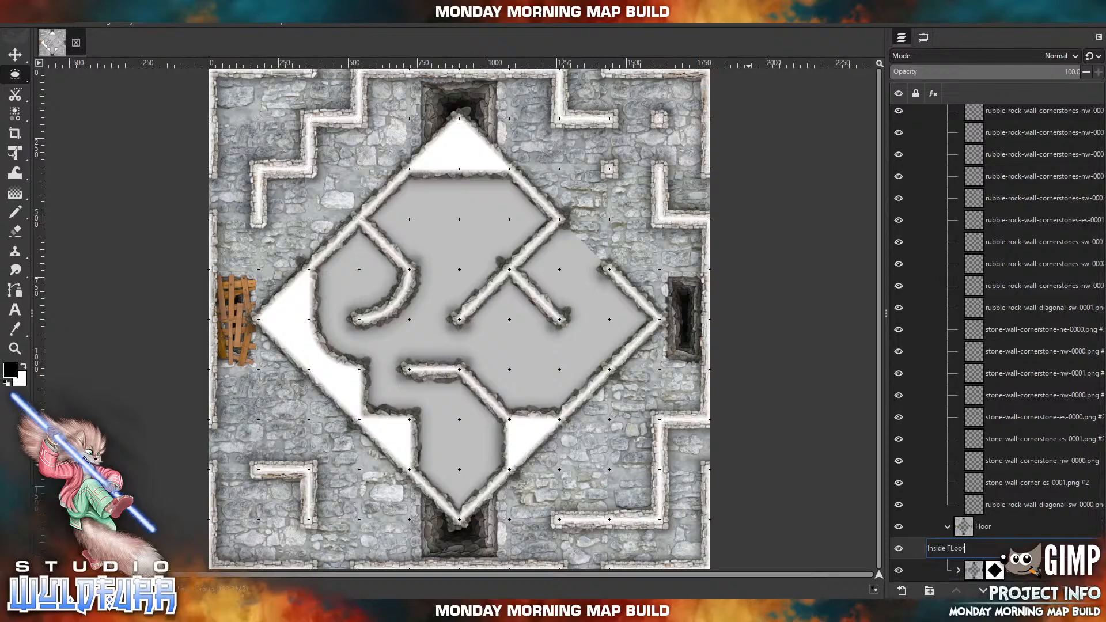
key("Return")
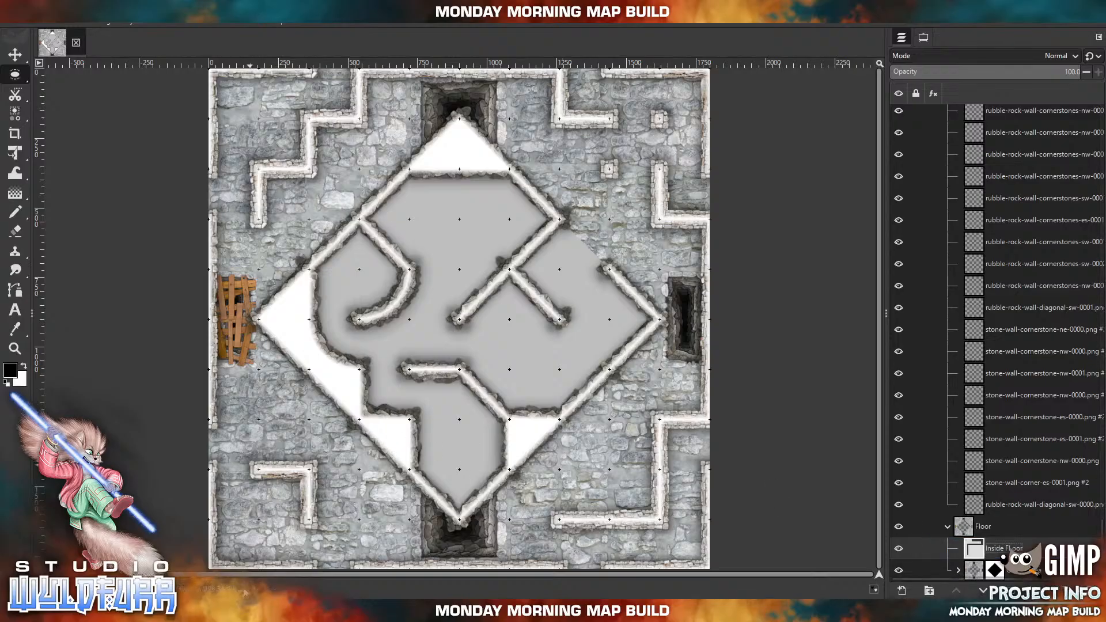
Switch to the file browser, open the Sandstone Floor folder and import sandstone-floor-1x1-0012.png into the Inside FLoor group.
left_click(248, 610)
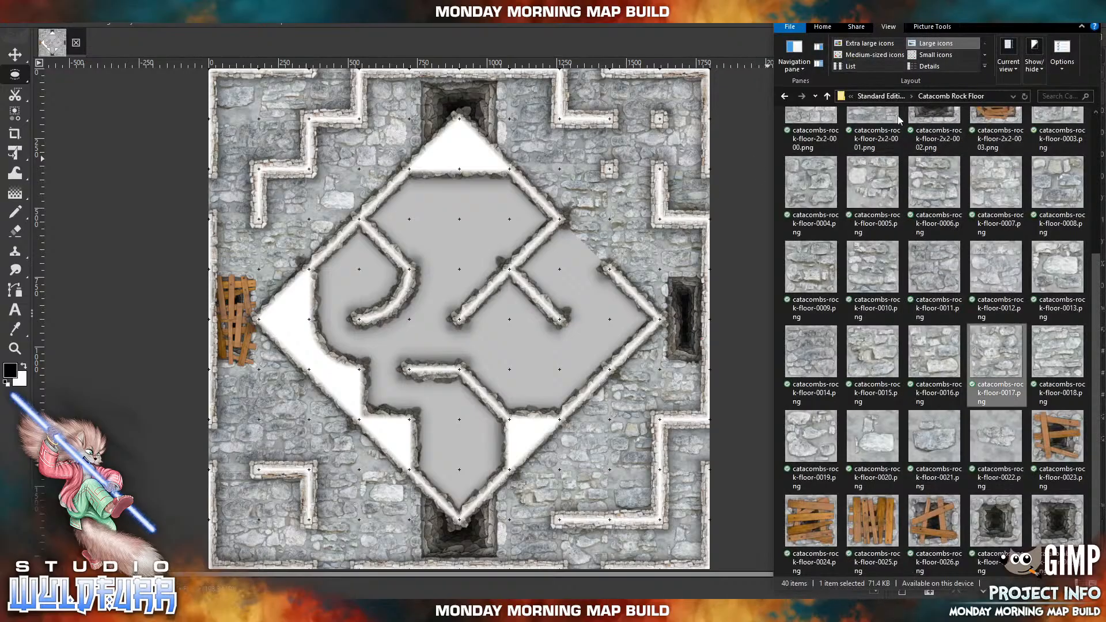
left_click(880, 97)
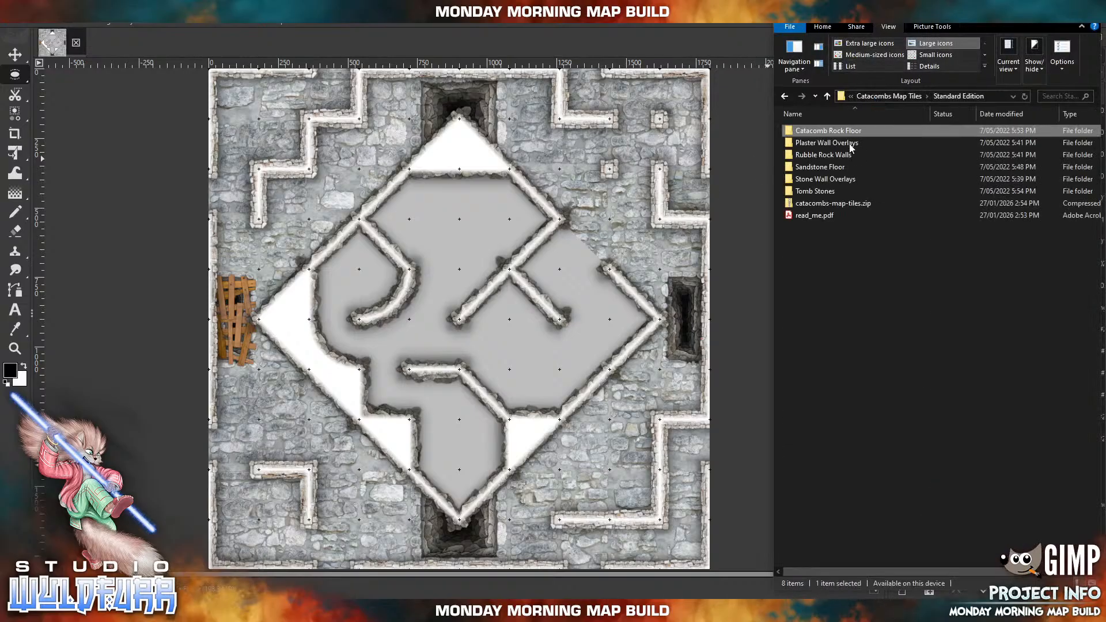
double_click(827, 168)
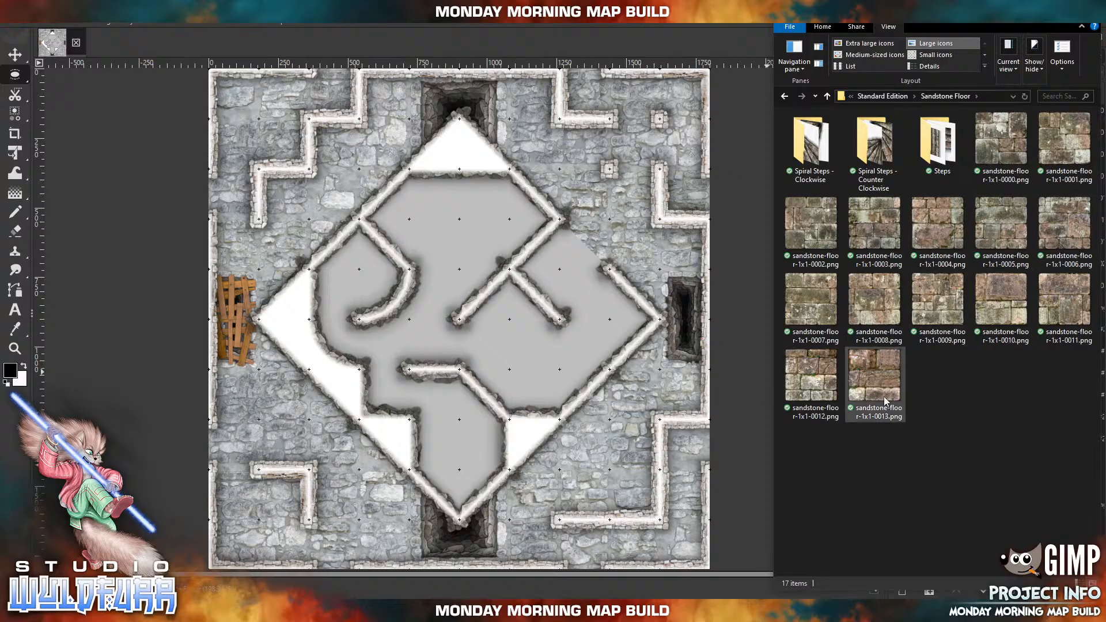
left_click_drag(822, 388, 451, 282)
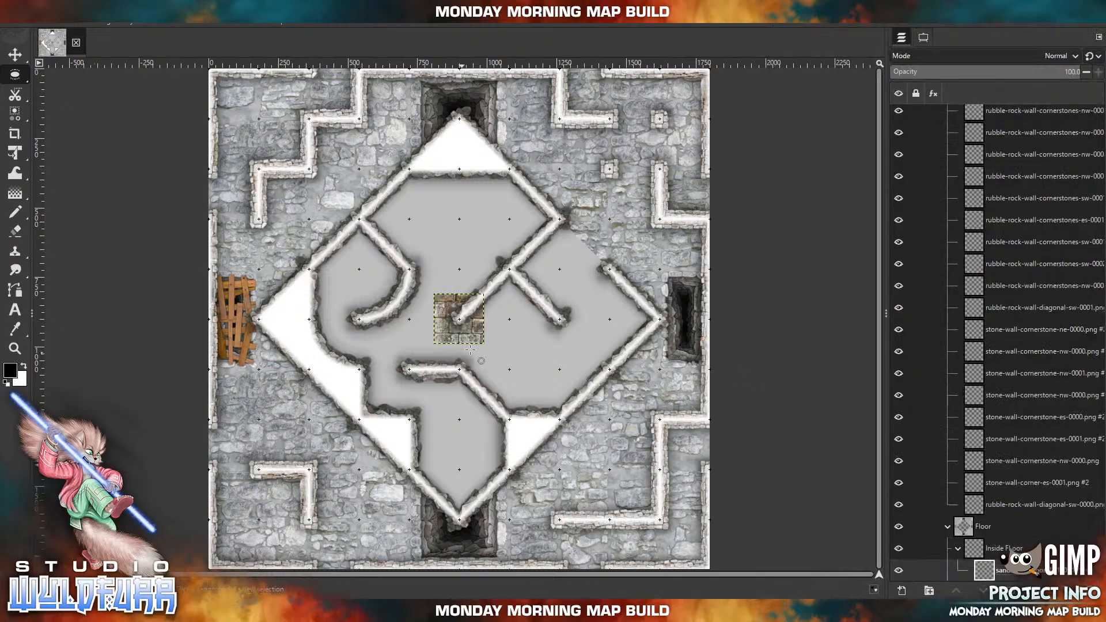
left_click_drag(475, 335, 424, 288)
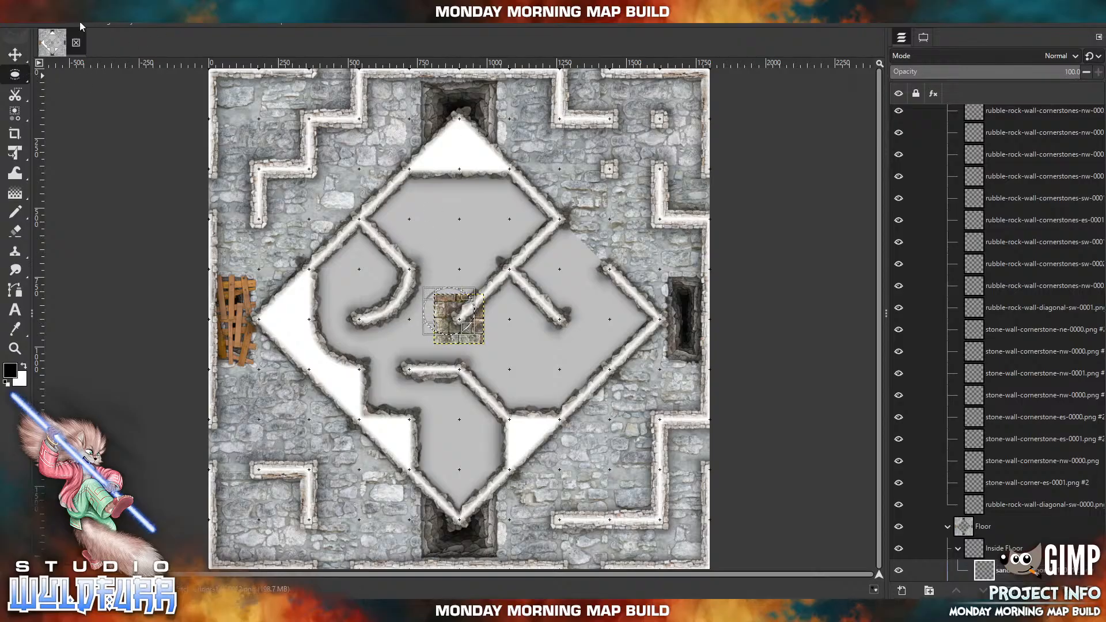
left_click(55, 25)
left_click(66, 50)
Place the 0012 sandstone tile under the western half of the room's northern wall, and import sandstone-floor-1x1-0013.png directly east of it.
left_click(16, 55)
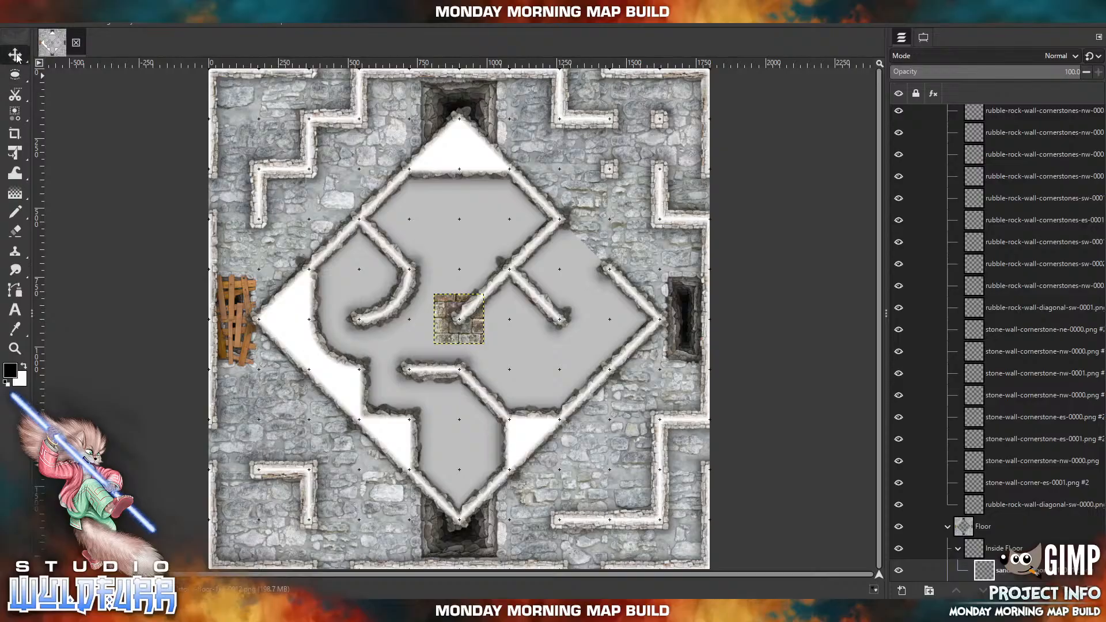
left_click_drag(454, 332, 430, 207)
left_click(314, 611)
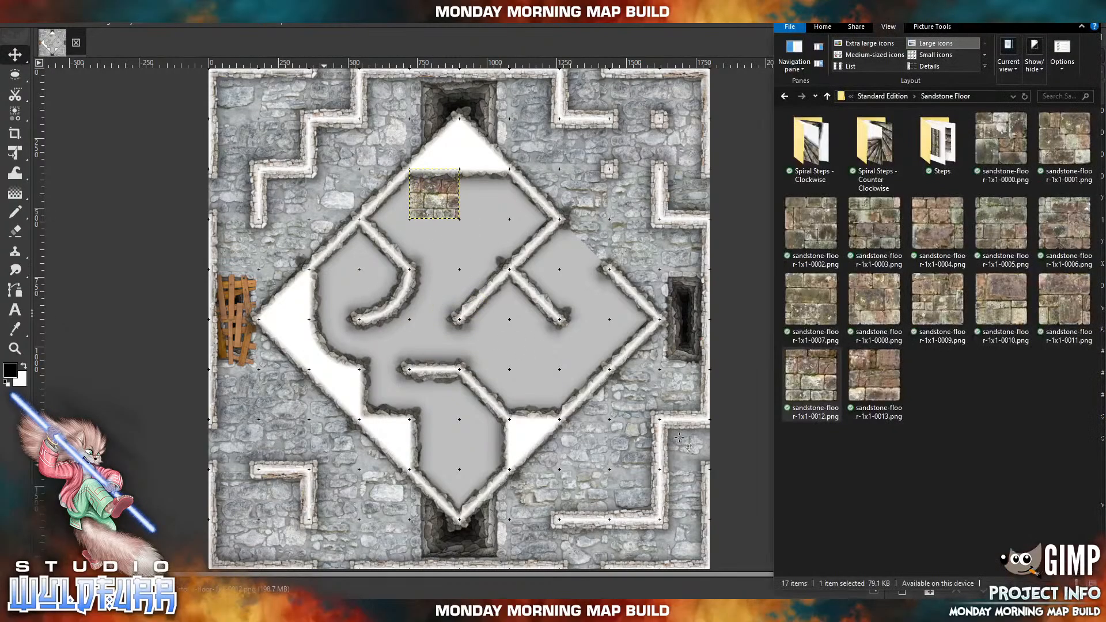
left_click_drag(883, 389, 478, 340)
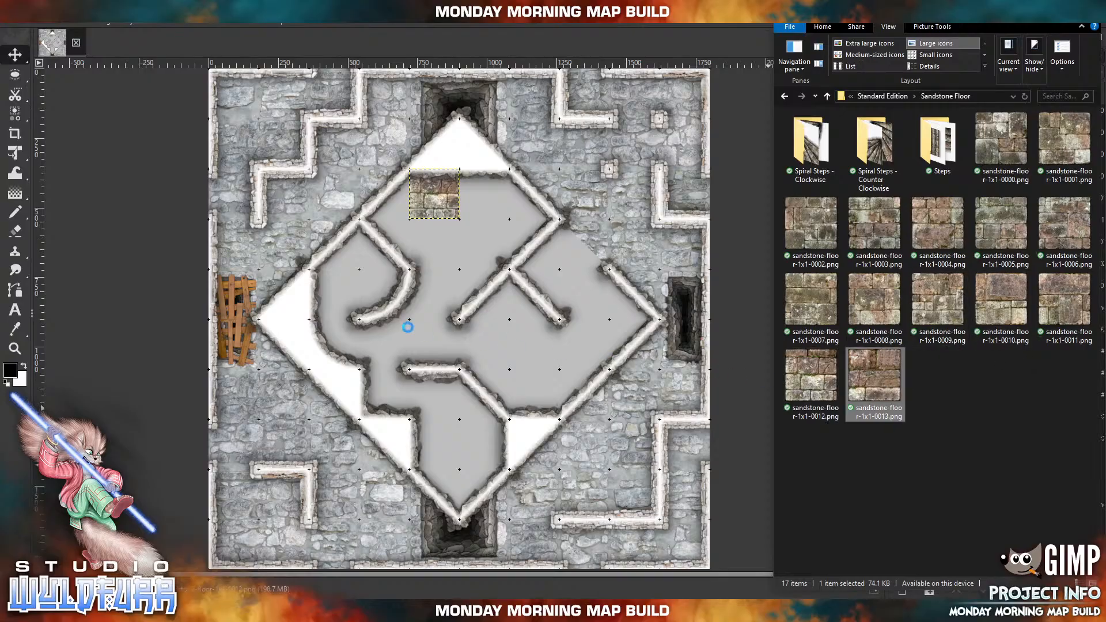
left_click_drag(454, 331, 481, 206)
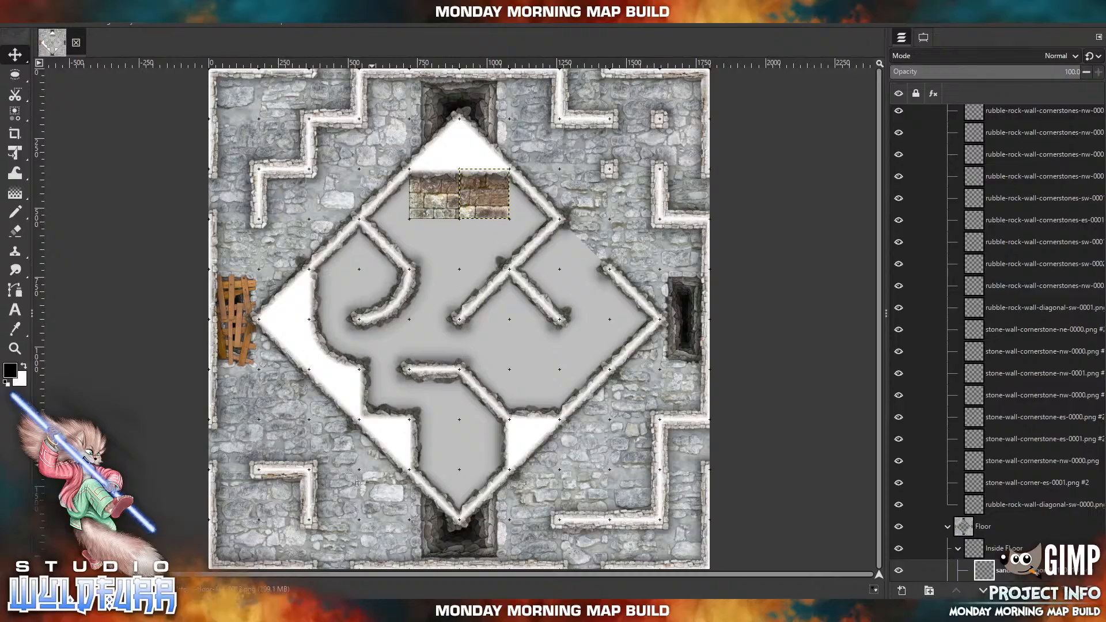
Import sandstone-floor-1x1-0011.png and 0010.png and snap them to the first tile row's east and west ends, 0011 east and 0010 west.
left_click(229, 611)
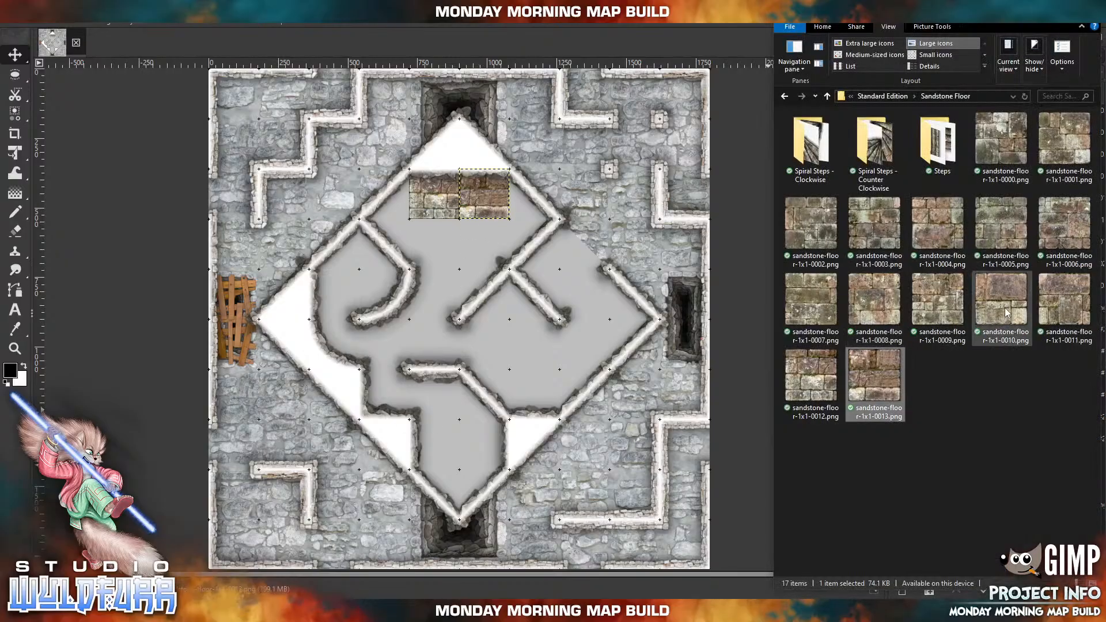
left_click_drag(1065, 300, 521, 284)
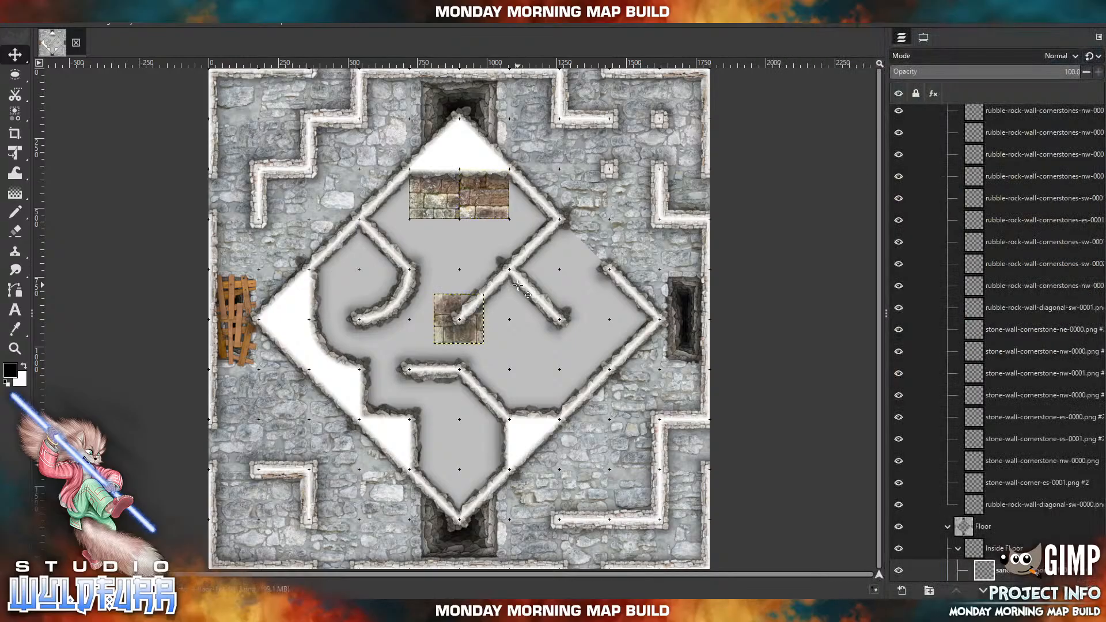
left_click_drag(468, 339, 544, 212)
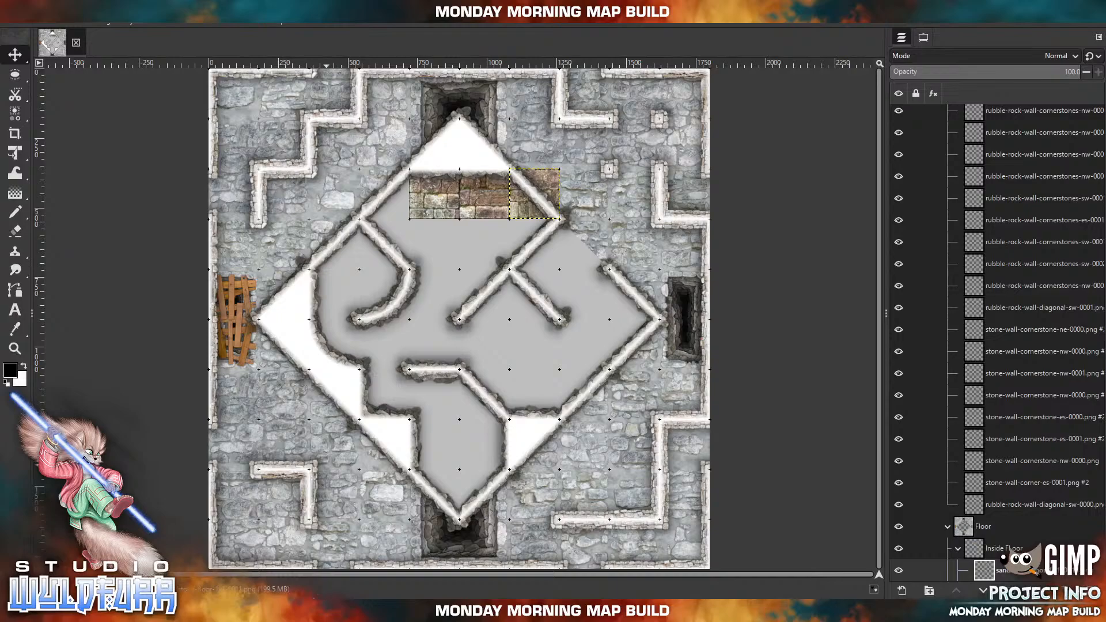
key("alt+Tab")
left_click_drag(1000, 303, 535, 314)
left_click_drag(469, 327, 389, 201)
Start the second tile row with imported sandstone tiles: 0009 diagonally southwest of 0010, and 0008 diagonally southeast of 0011.
left_click(276, 611)
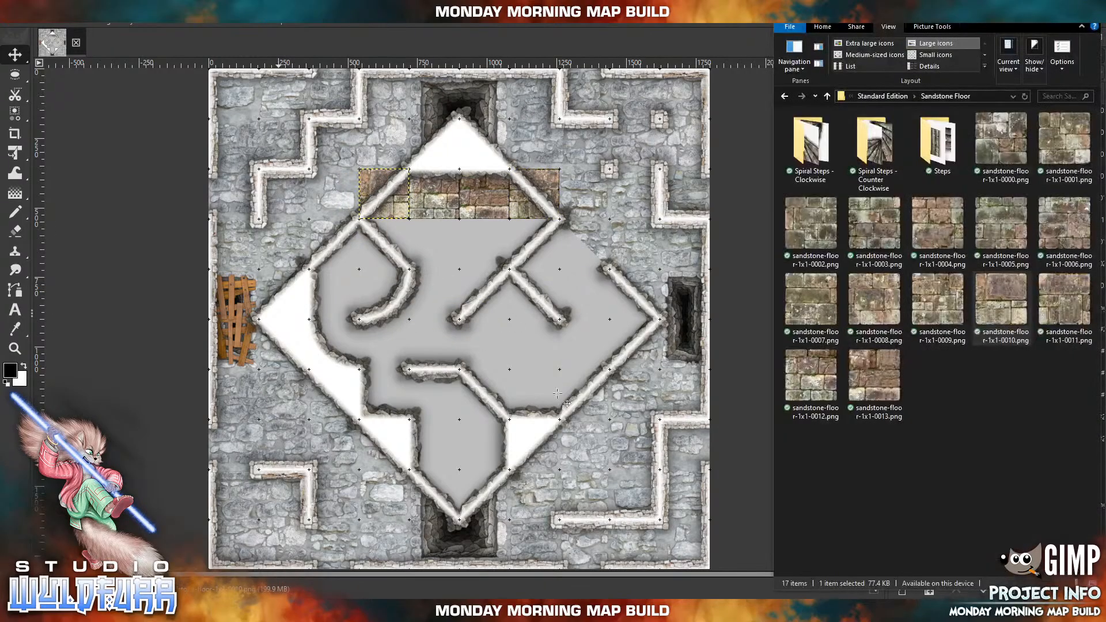
left_click(948, 302)
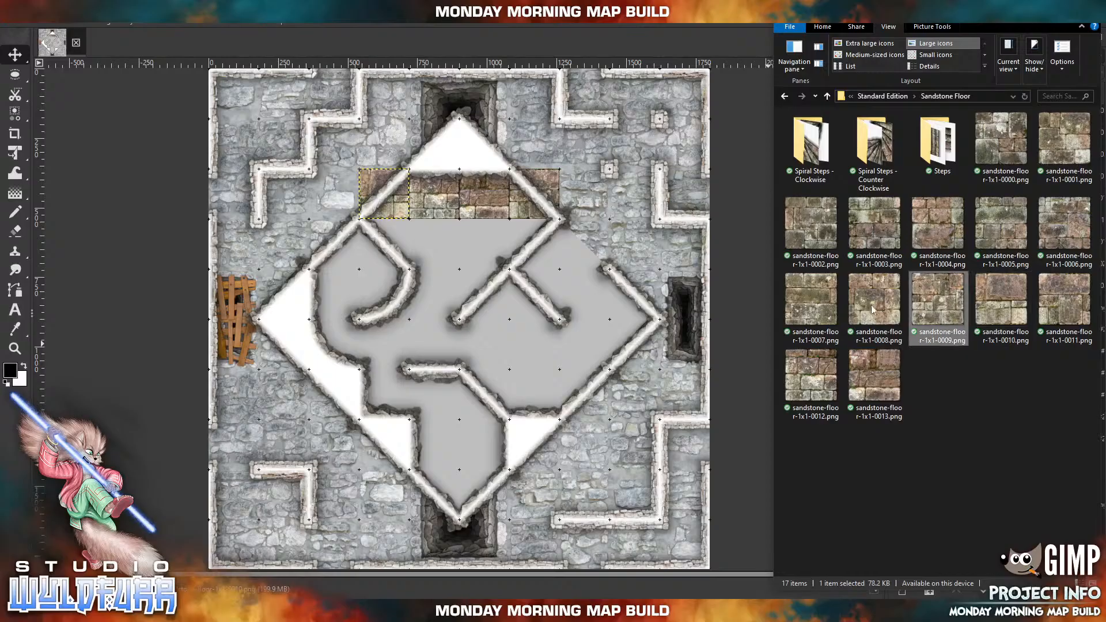
left_click_drag(473, 306, 342, 256)
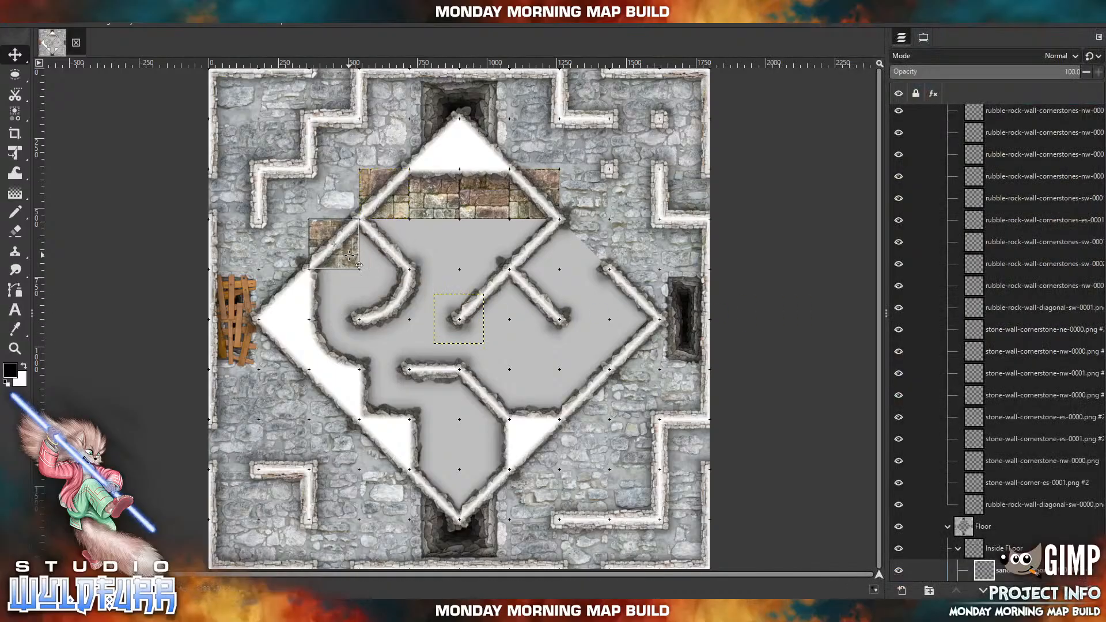
left_click(315, 609)
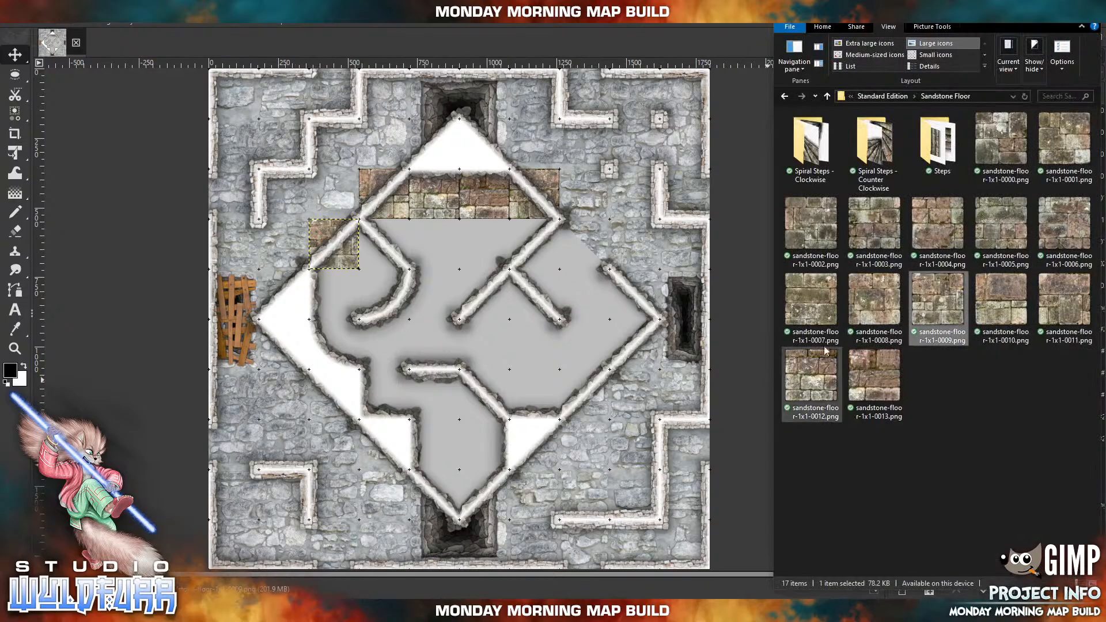
left_click(864, 310)
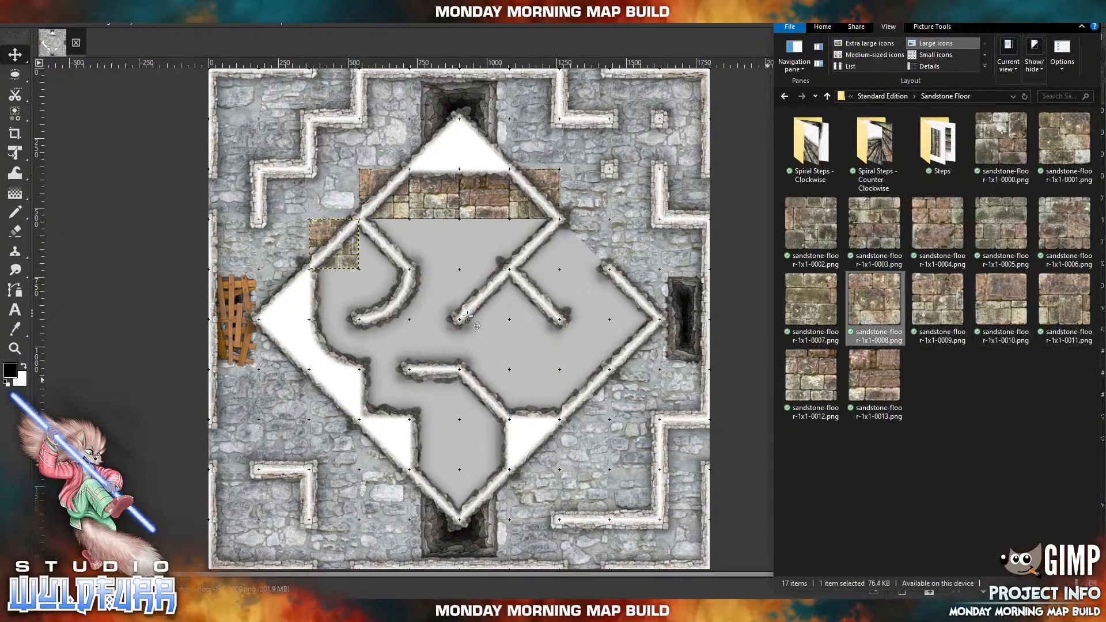
left_click_drag(467, 316, 589, 263)
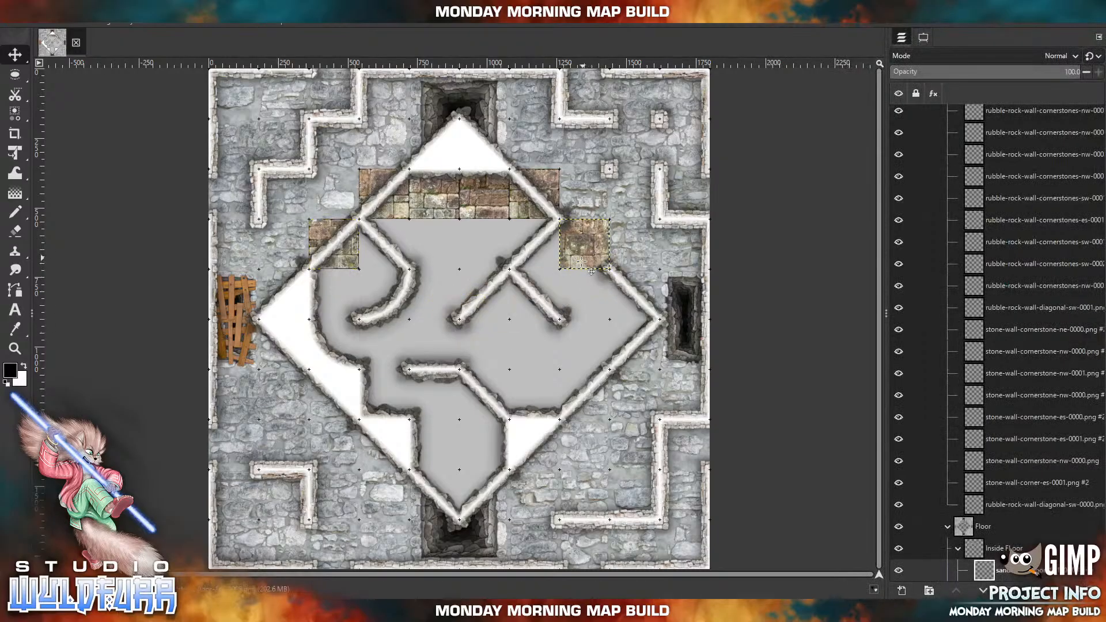
Import sandstone tiles 0007 and 0006, placing 0007 directly west of 0008 and 0006 directly west of 0007, with the view zoomed to 100%.
key("alt+Tab")
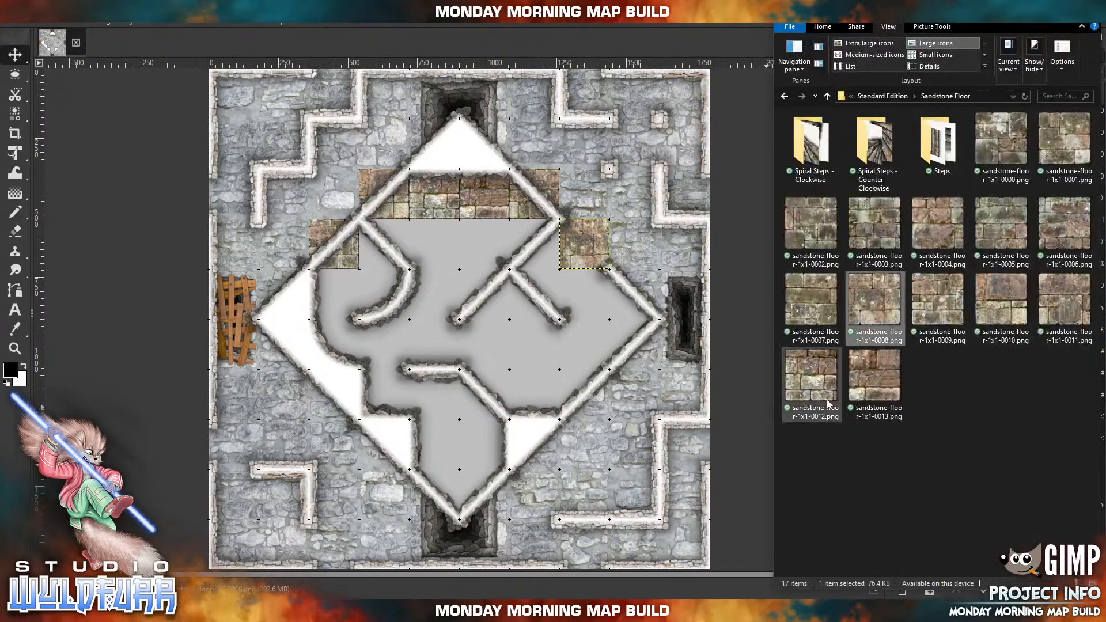
left_click(821, 305)
left_click_drag(821, 305, 541, 256)
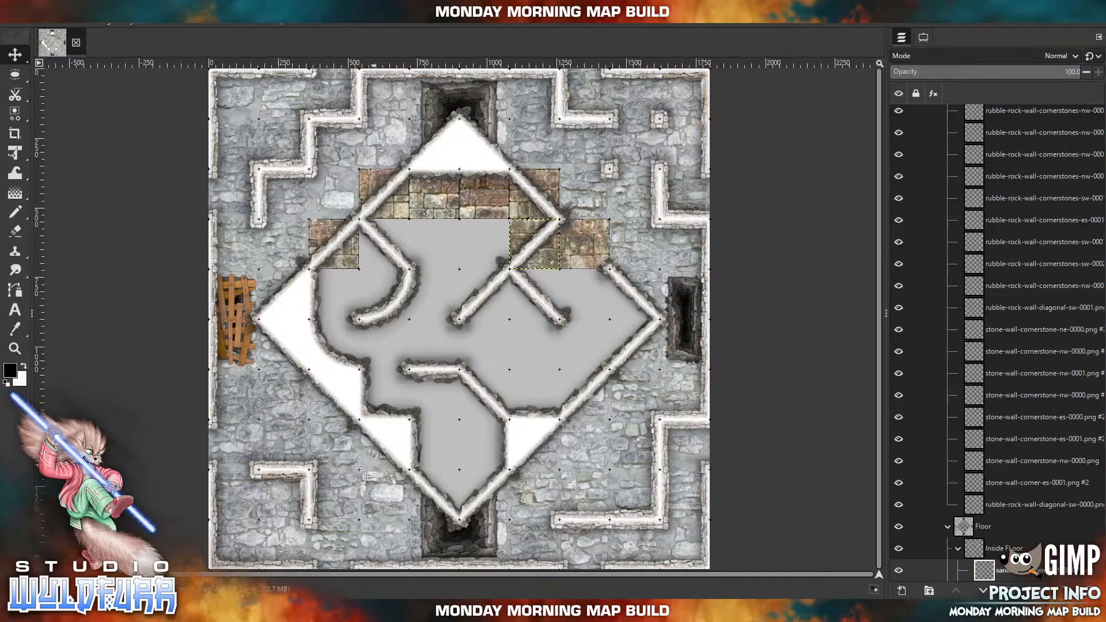
left_click(296, 609)
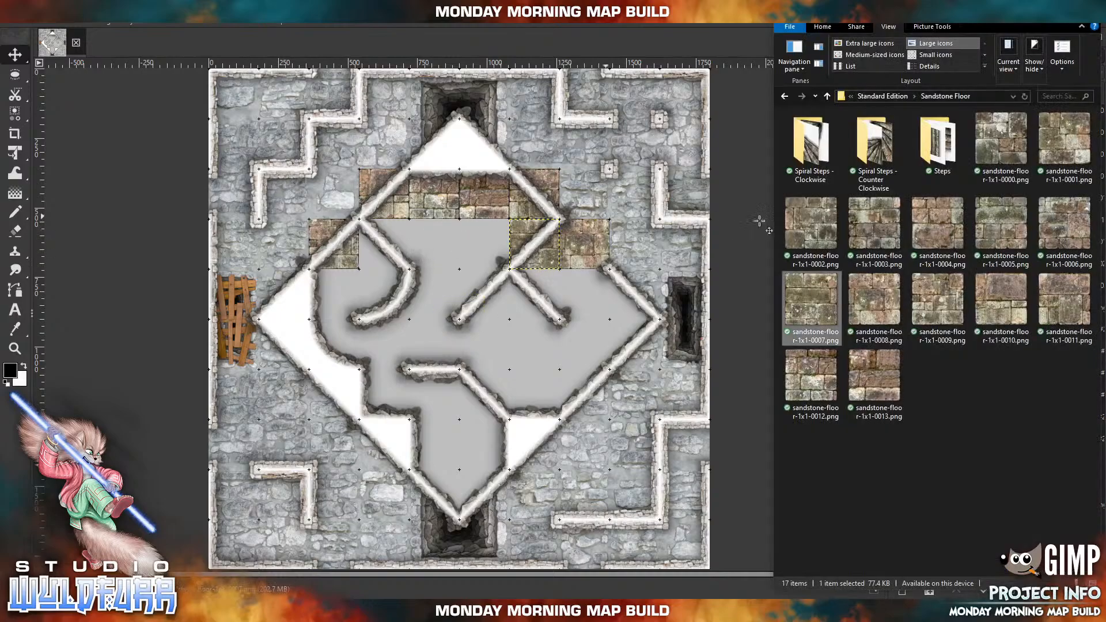
left_click(73, 26)
left_click(75, 27)
mouse_move(111, 78)
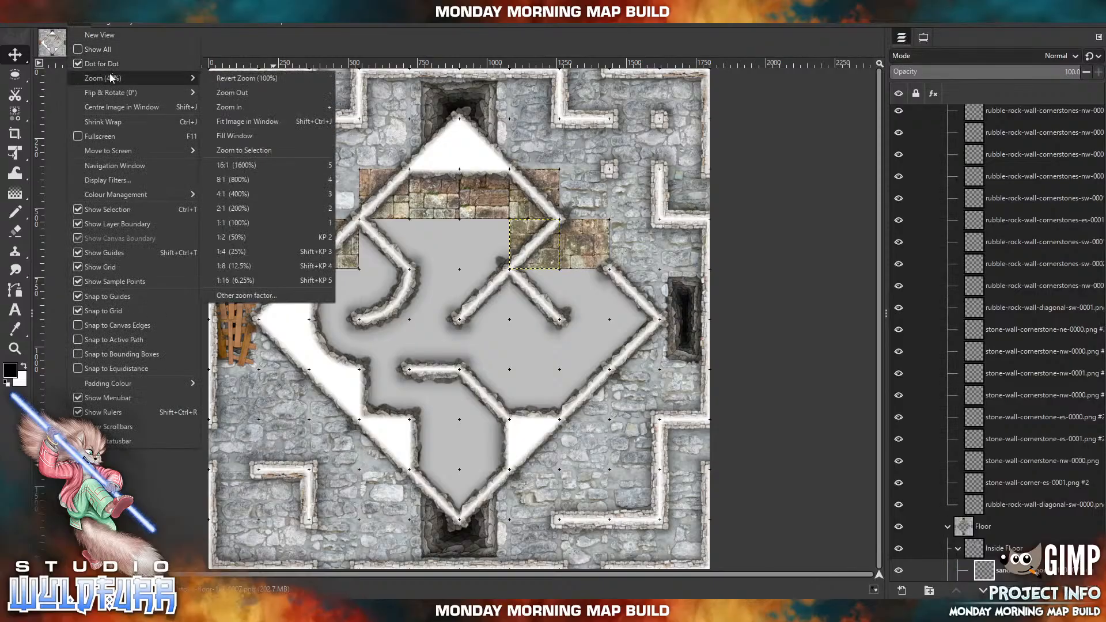
left_click(244, 223)
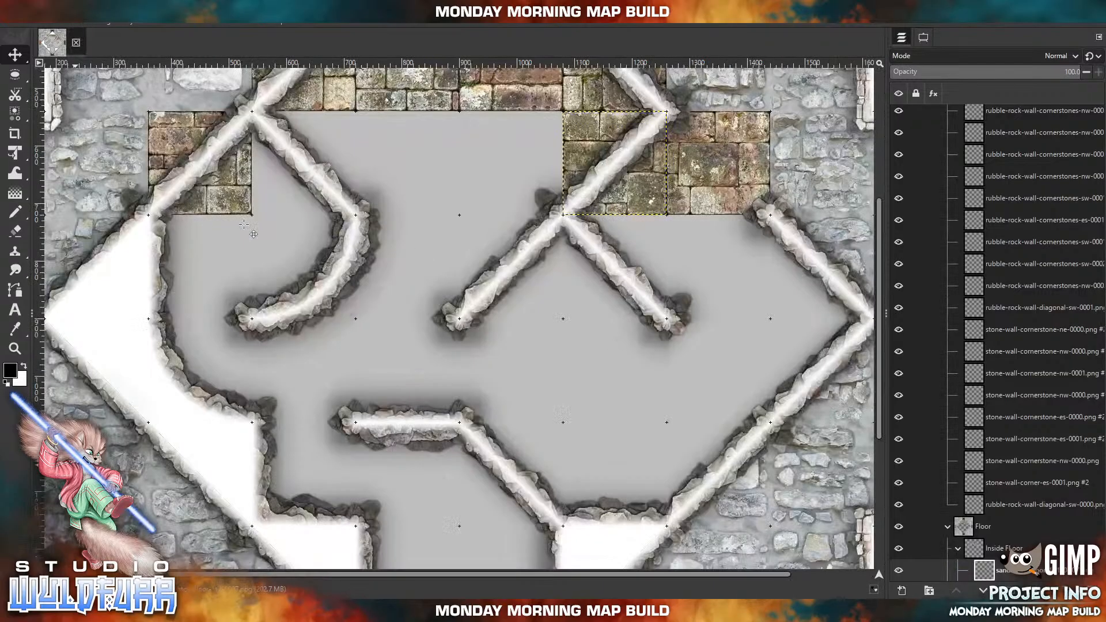
scroll(435, 170, "up", 5)
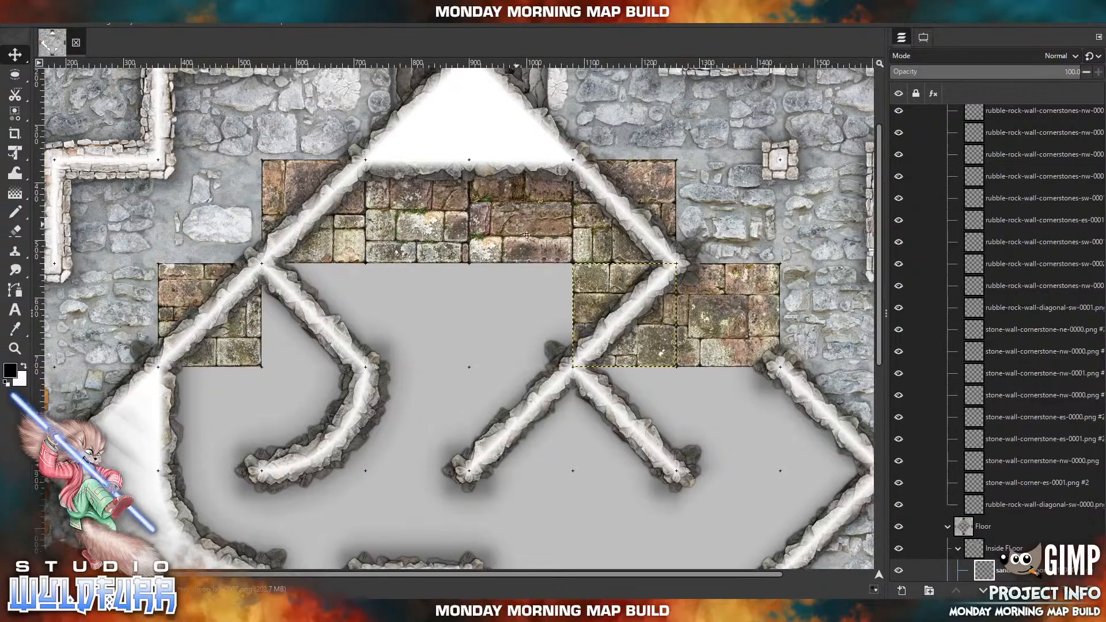
left_click(260, 611)
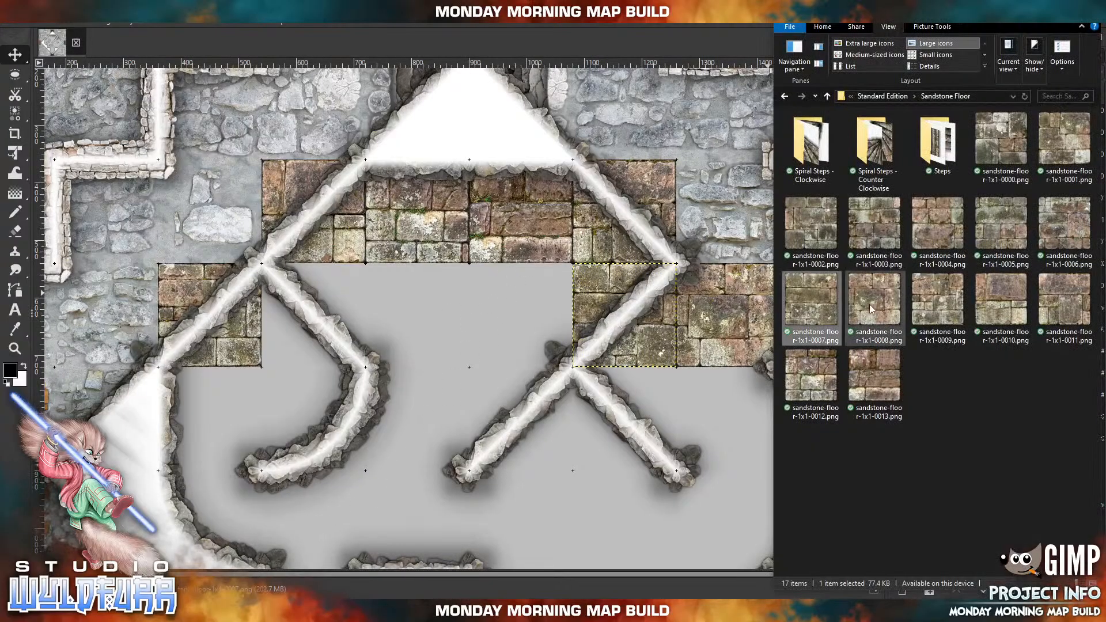
left_click_drag(1076, 238, 706, 284)
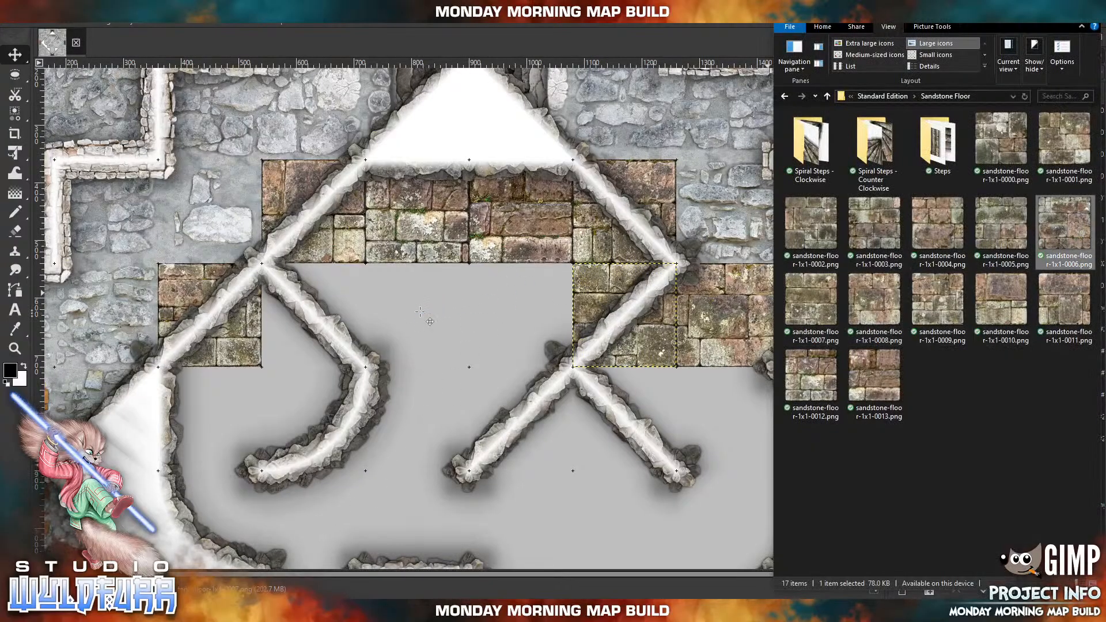
left_click_drag(491, 315, 553, 313)
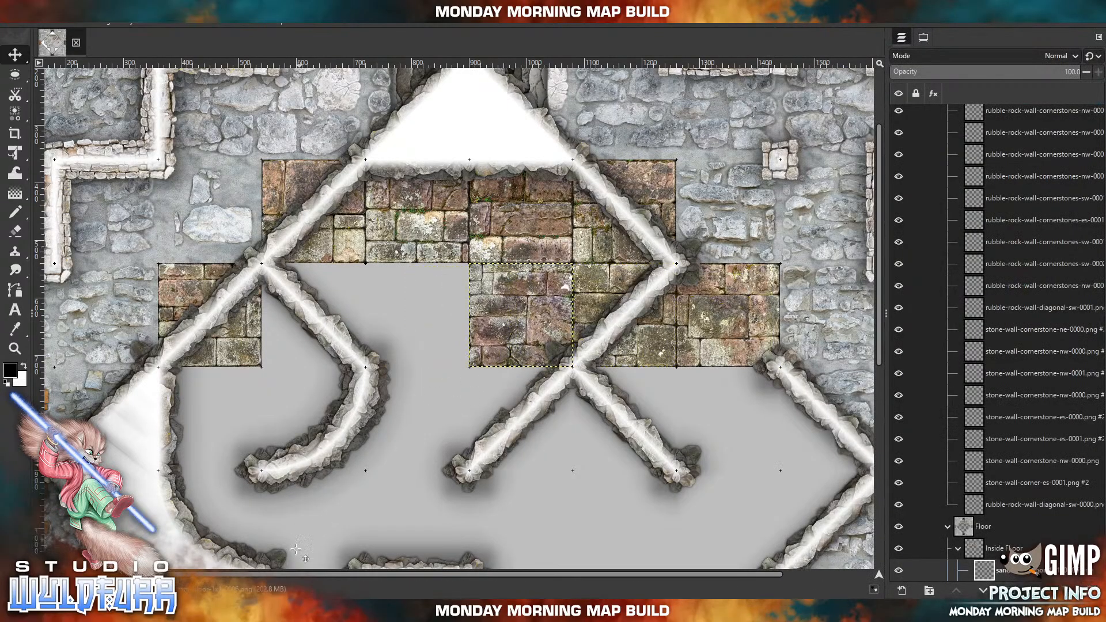
Close the second row's remaining gap with imported sandstone tiles, 0005 directly west of 0006 and 0004 between 0009 and 0005.
left_click(259, 611)
left_click_drag(992, 233, 766, 264)
left_click_drag(441, 311, 406, 300)
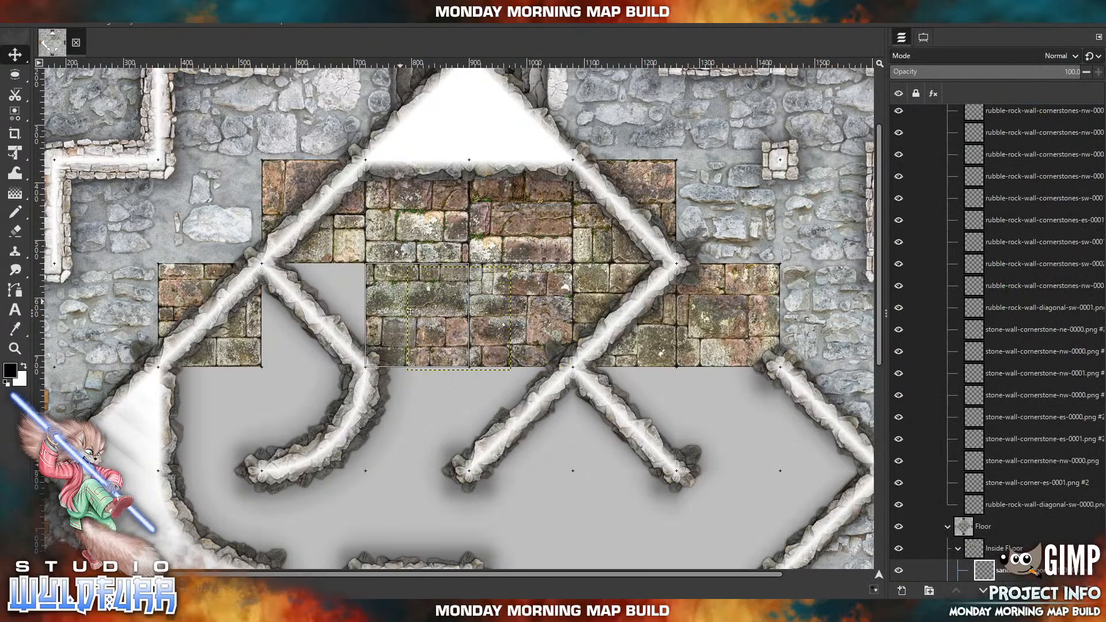
left_click(259, 611)
left_click_drag(939, 231, 332, 277)
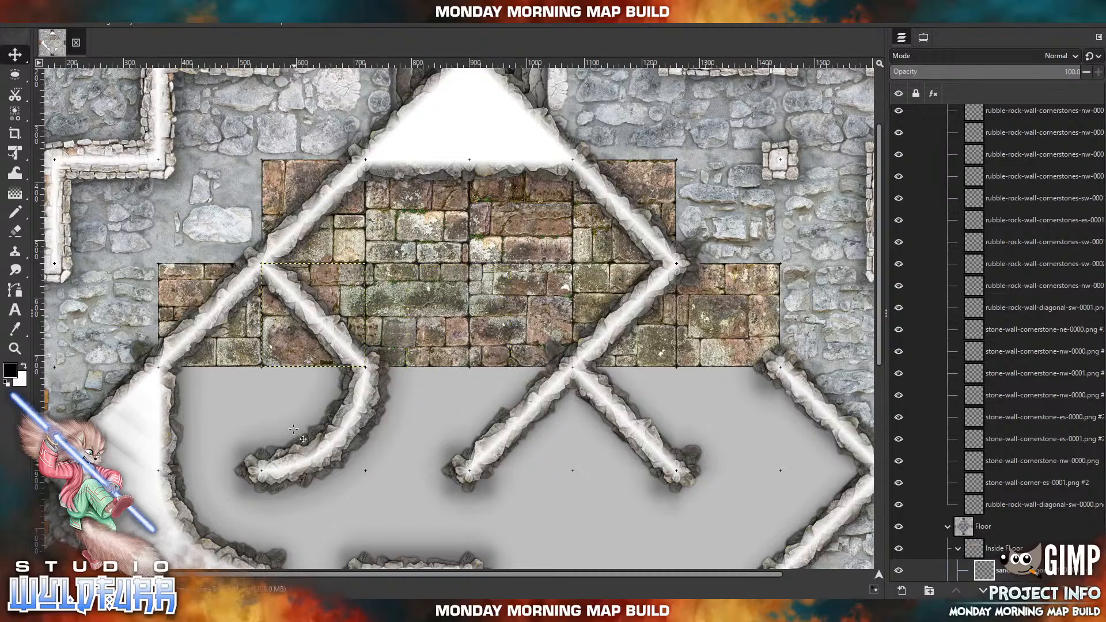
Begin the third row by importing sandstone tile 0003 directly south of 0009 and tile 0002 directly east of 0003, beneath the curved wall.
left_click(258, 611)
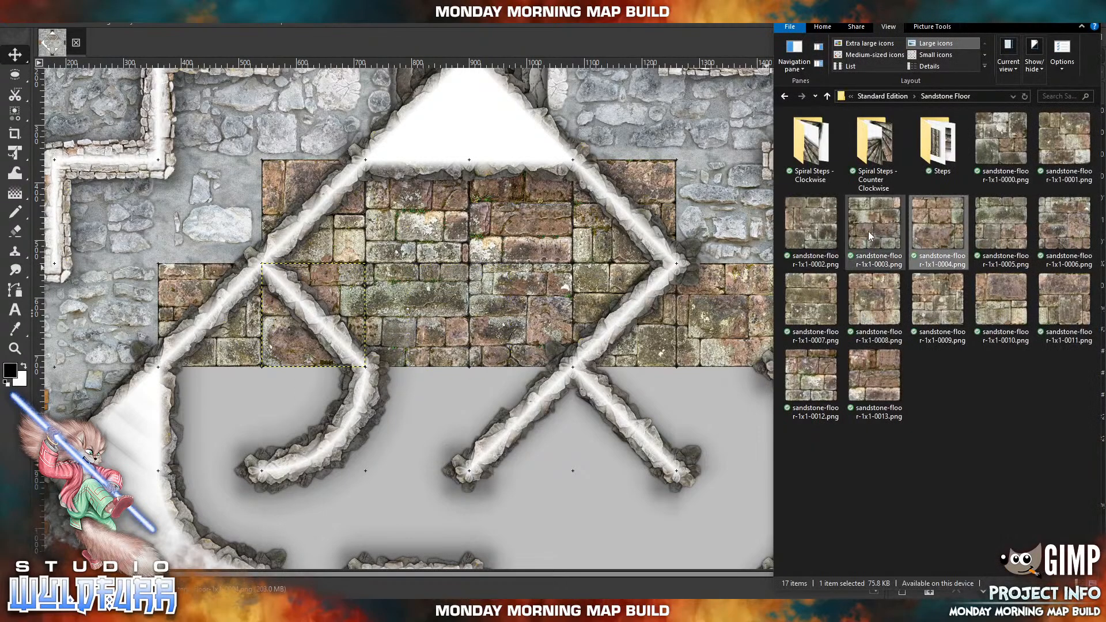
left_click_drag(865, 239, 485, 320)
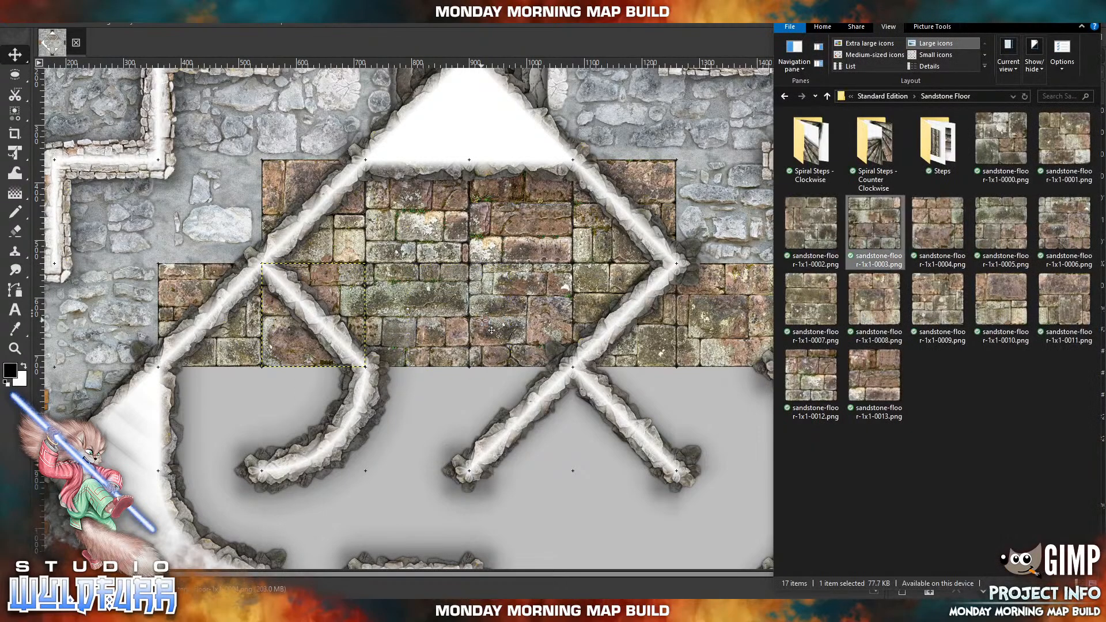
left_click_drag(480, 295, 232, 397)
left_click_drag(438, 444, 361, 363)
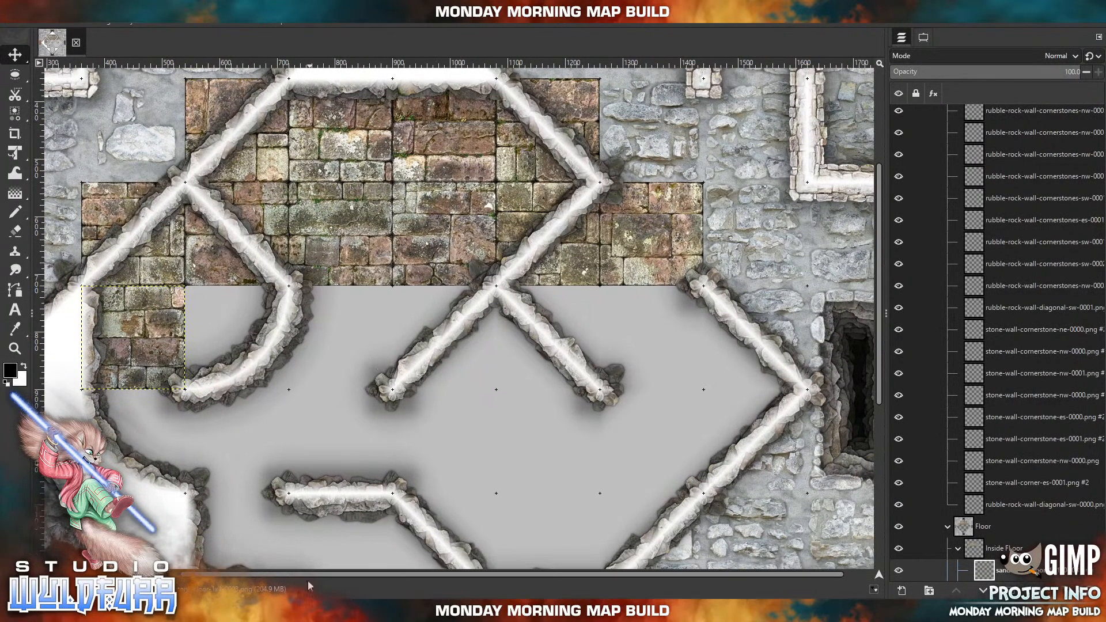
key("alt+Tab")
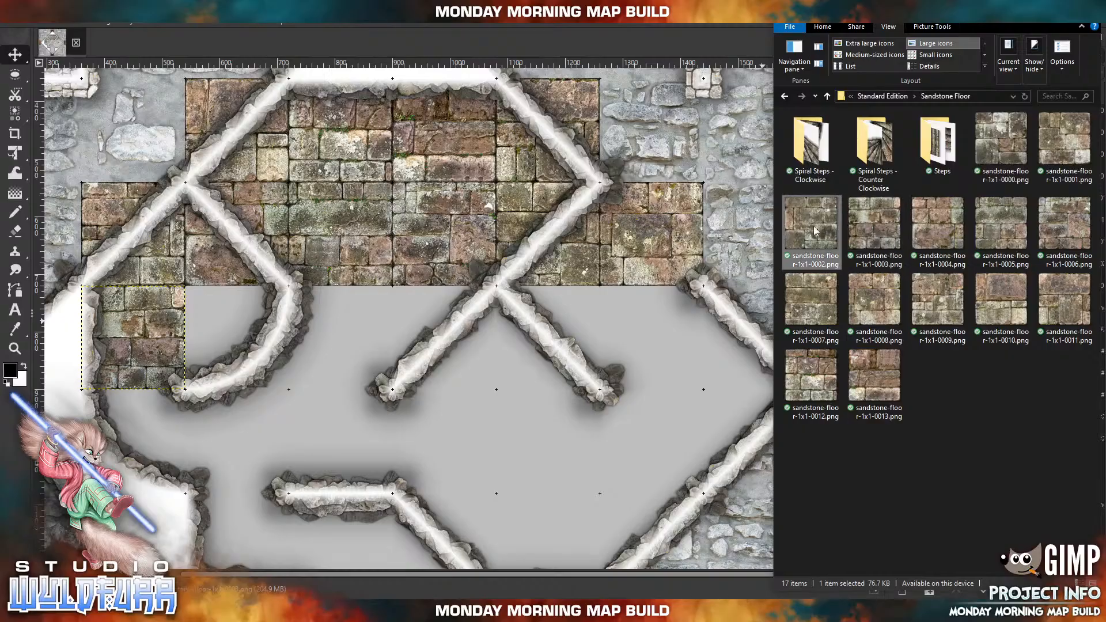
left_click_drag(478, 306, 234, 304)
Continue the third row eastward with imported sandstone tiles, placing 0001 beside 0002 and 0000 beside 0001 under the central diagonal wall.
key("alt+Tab")
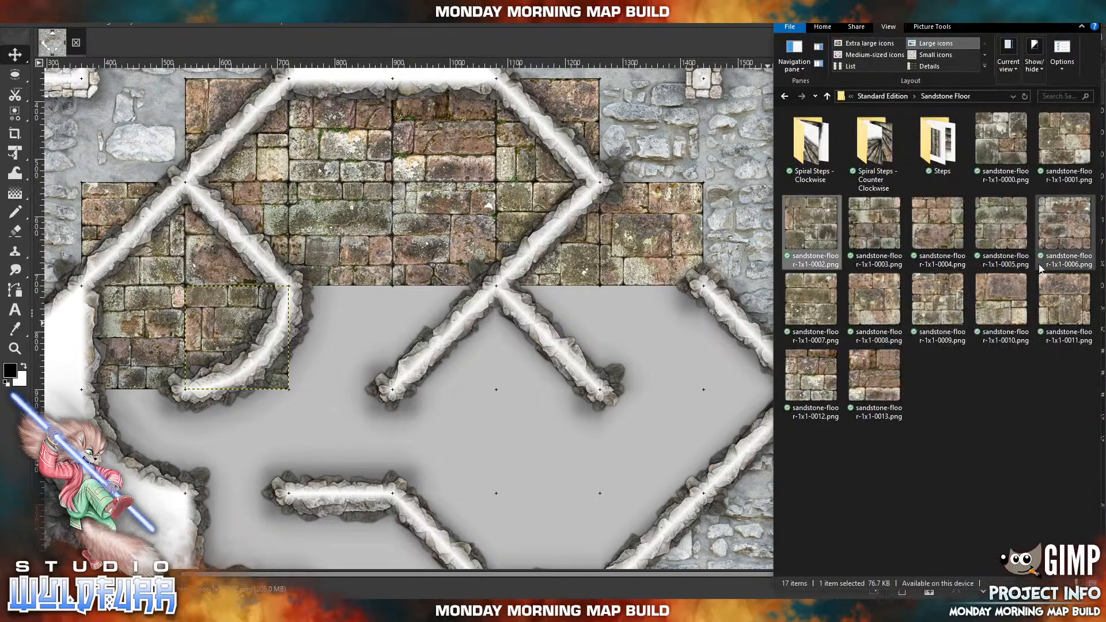
left_click_drag(1062, 158, 413, 366)
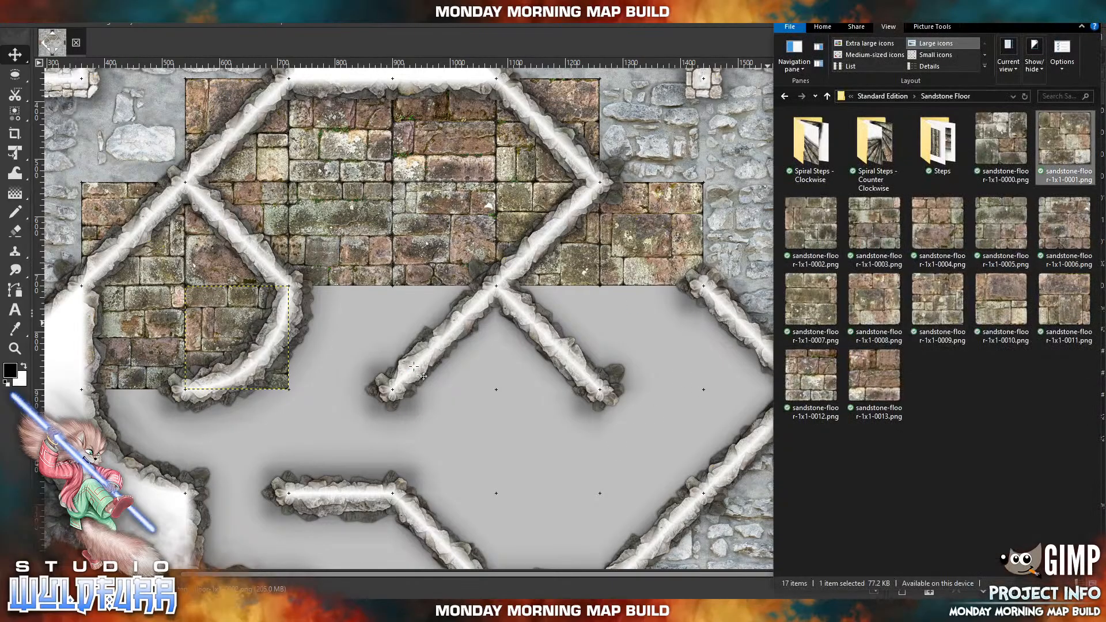
left_click_drag(462, 284, 343, 303)
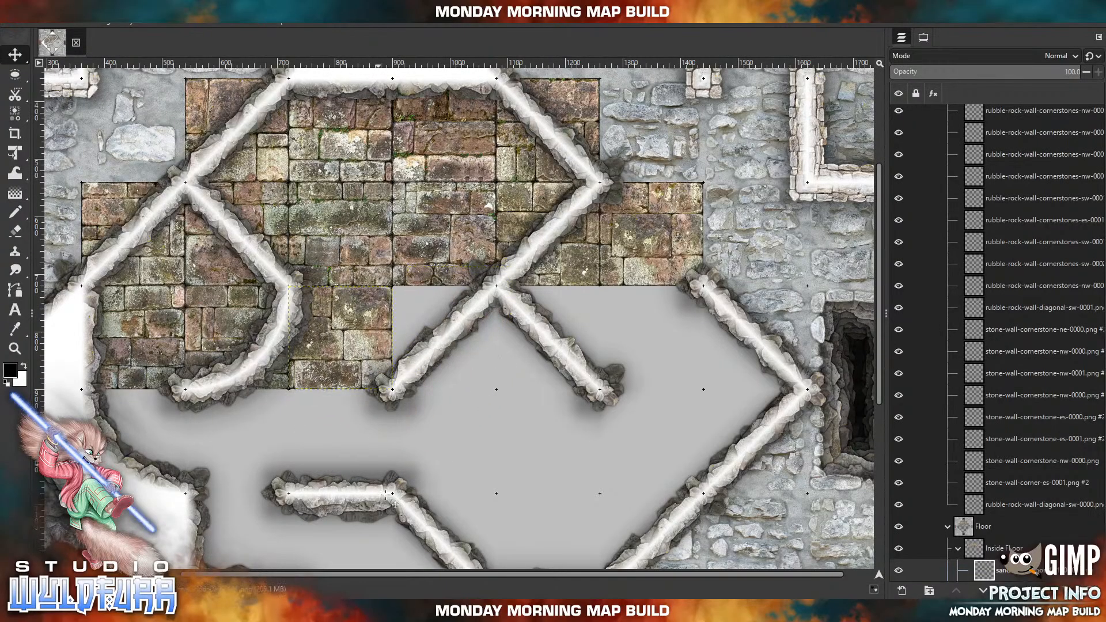
key("alt+Tab")
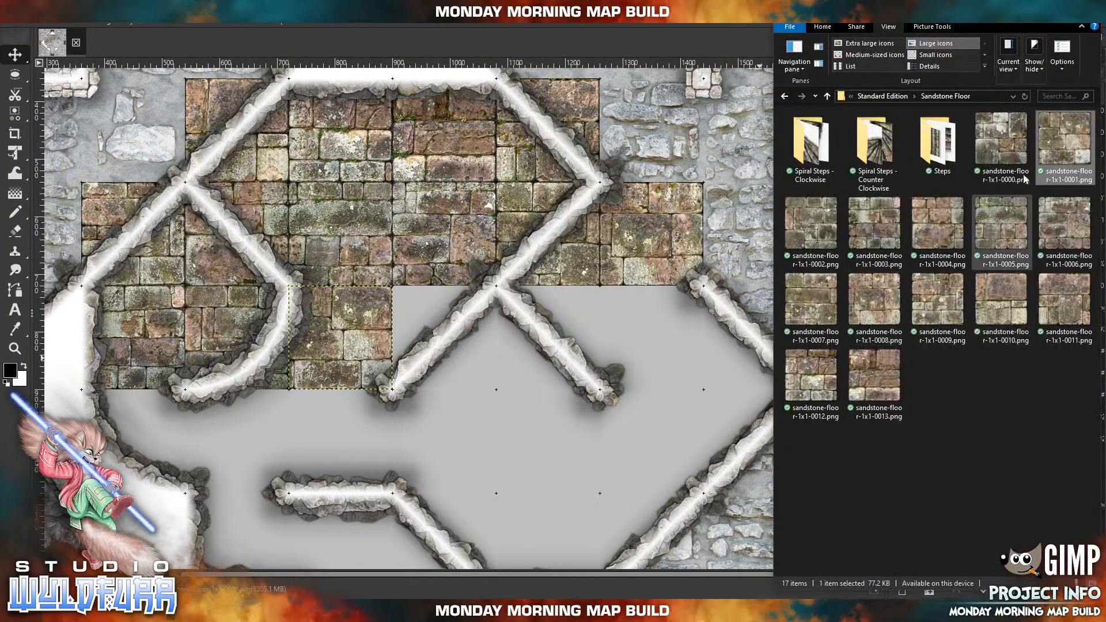
left_click(1002, 156)
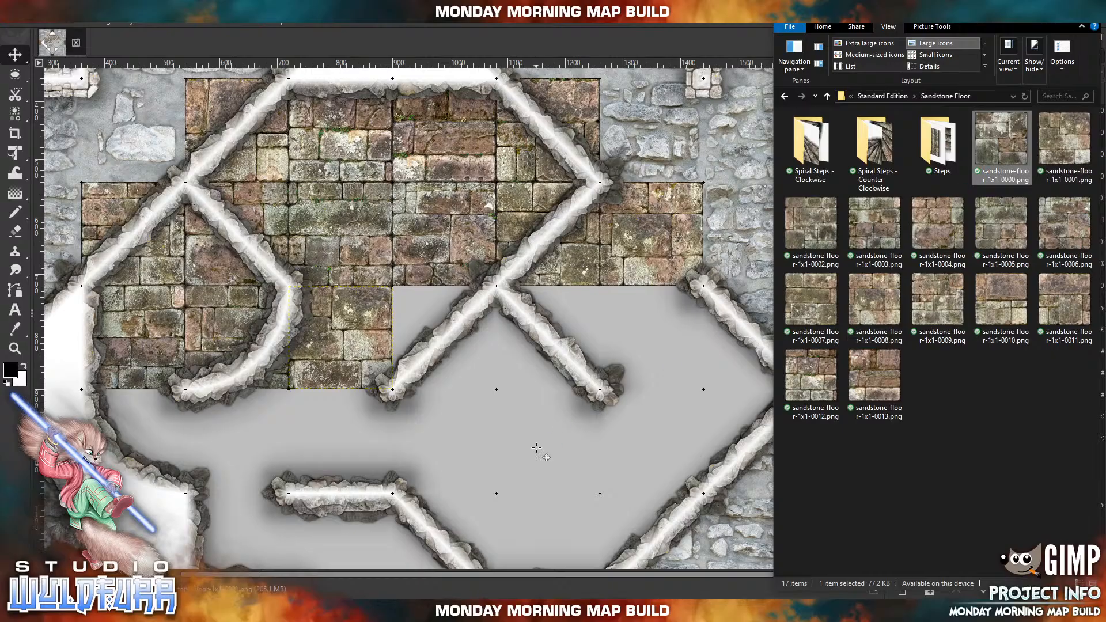
left_click_drag(537, 448, 503, 439)
left_click_drag(495, 358, 479, 374)
Import sandstone tile 0013 again directly east of 0000 in the third row, and tile 0012 one row down, diagonally southeast of that 0013.
key("alt+Tab")
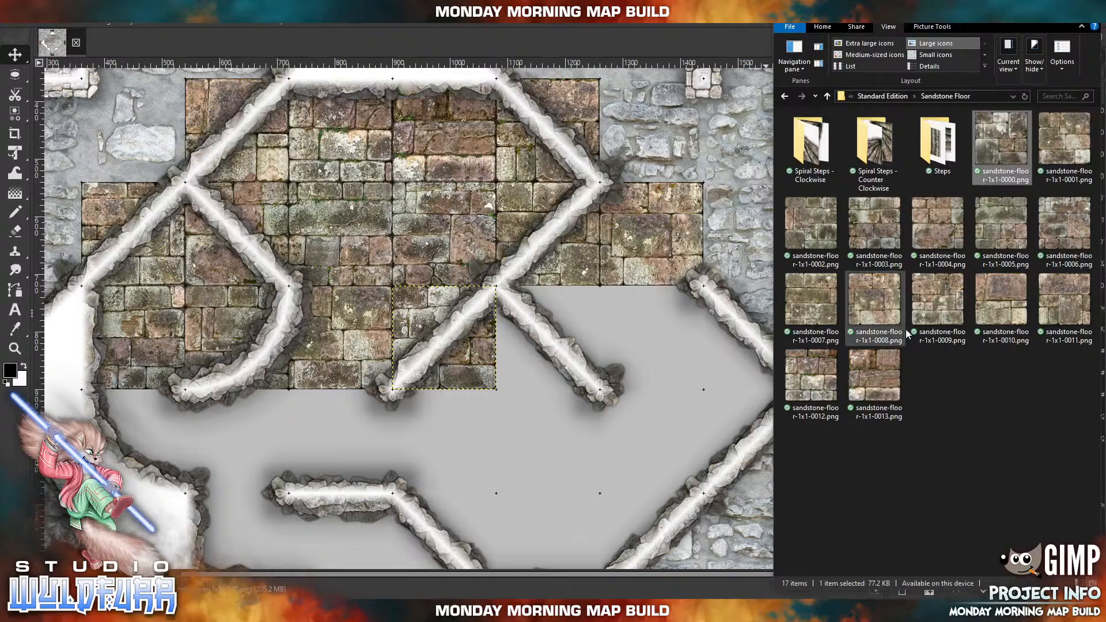
left_click(870, 394)
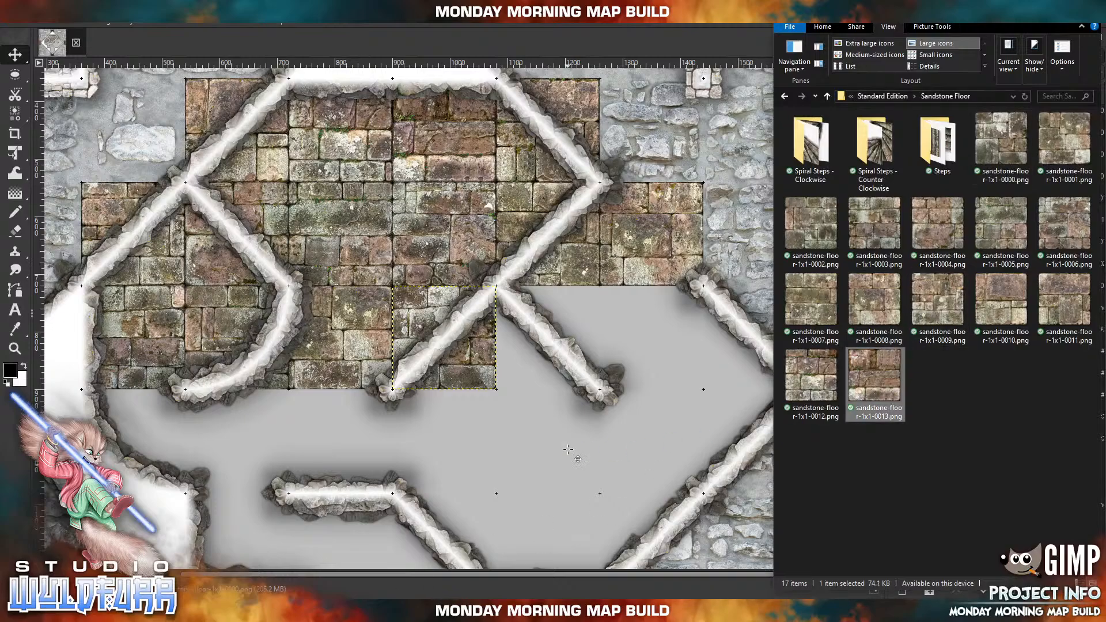
left_click_drag(500, 350, 589, 368)
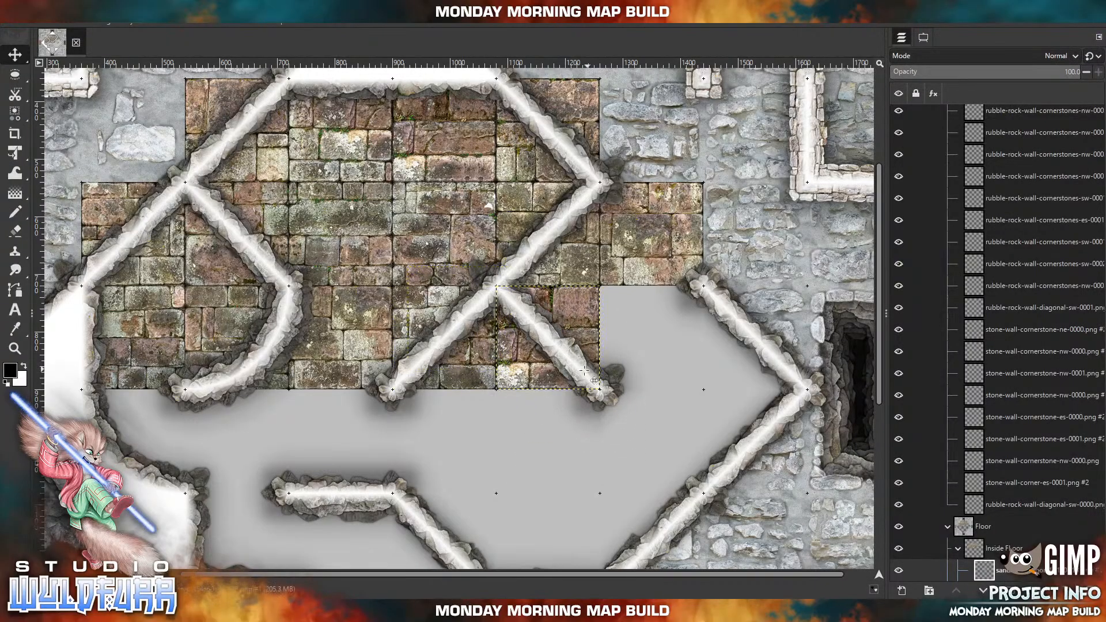
left_click(286, 610)
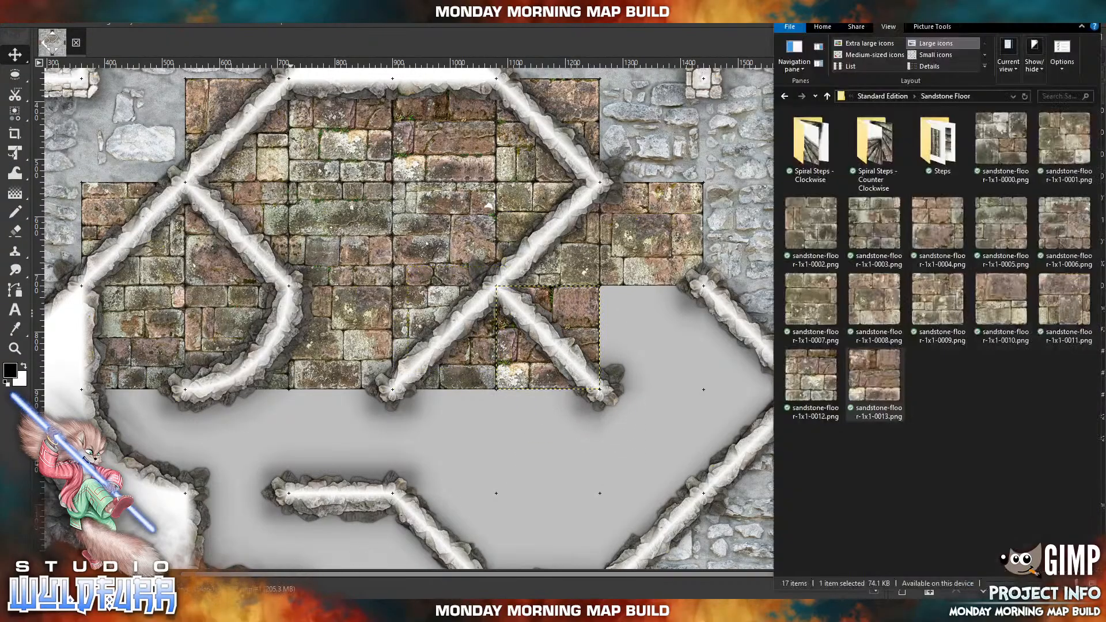
left_click(808, 391)
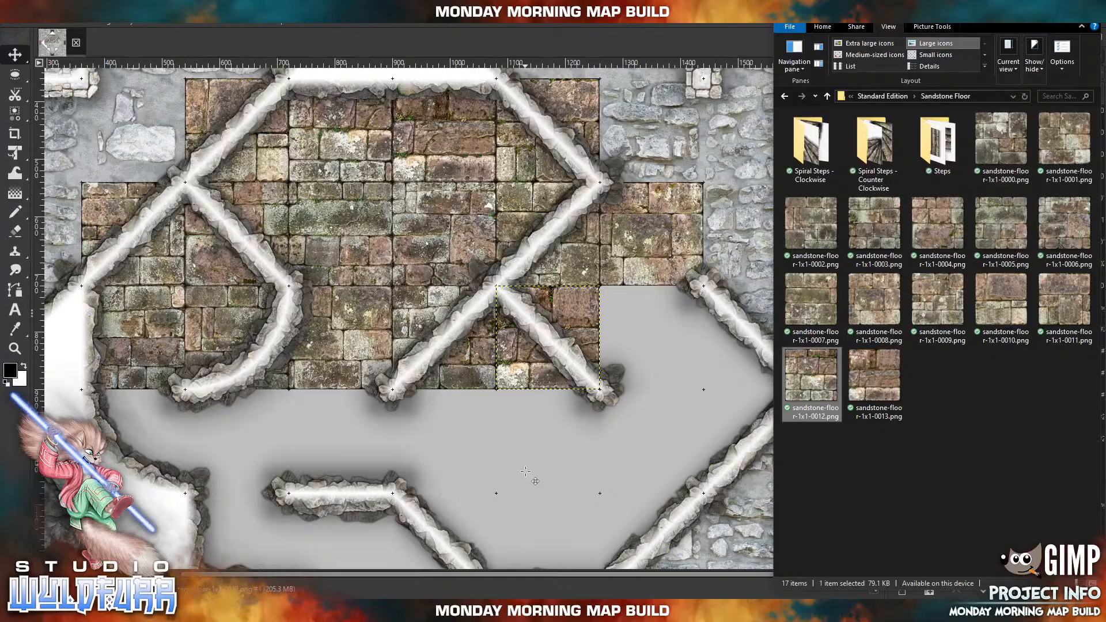
left_click_drag(526, 472, 527, 472)
left_click_drag(482, 341, 675, 465)
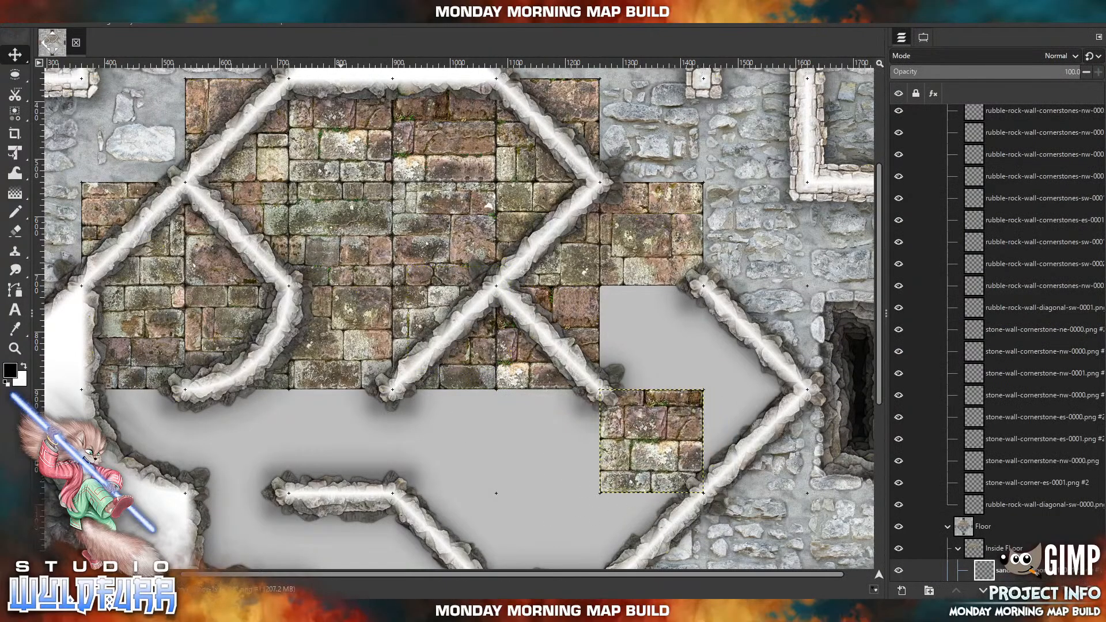
Import sandstone tile 0011 into the third row diagonally northeast of 0012, and tile 0010 into the fourth row two cells west of 0012.
key("alt+Tab")
left_click(1060, 295)
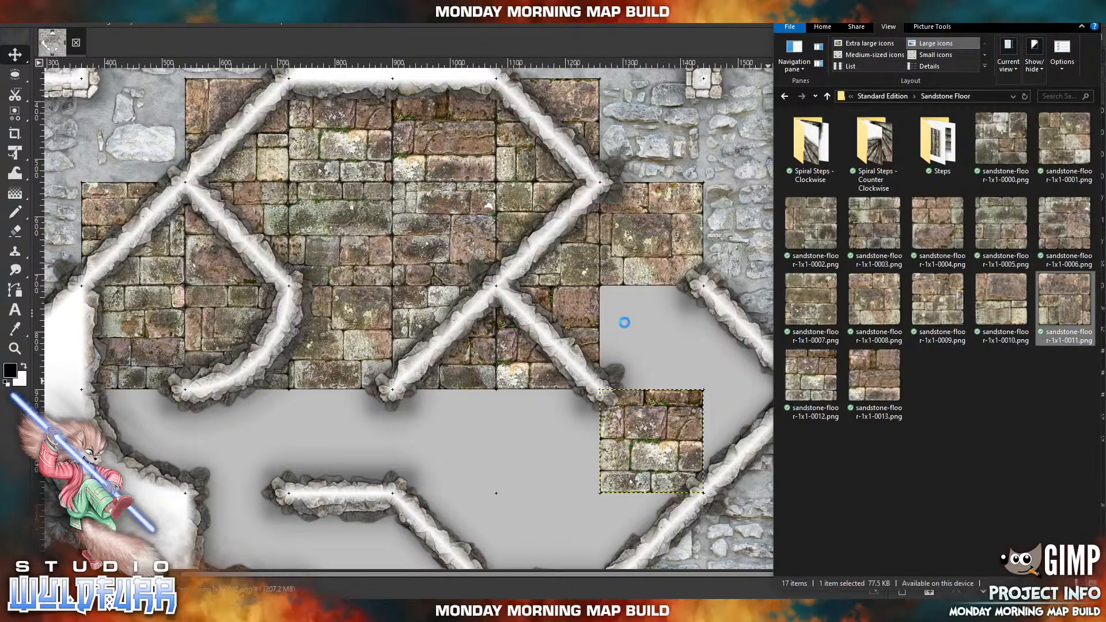
left_click_drag(625, 324, 626, 325)
left_click_drag(458, 349, 754, 369)
left_click_drag(559, 500, 585, 384)
key("alt+Tab")
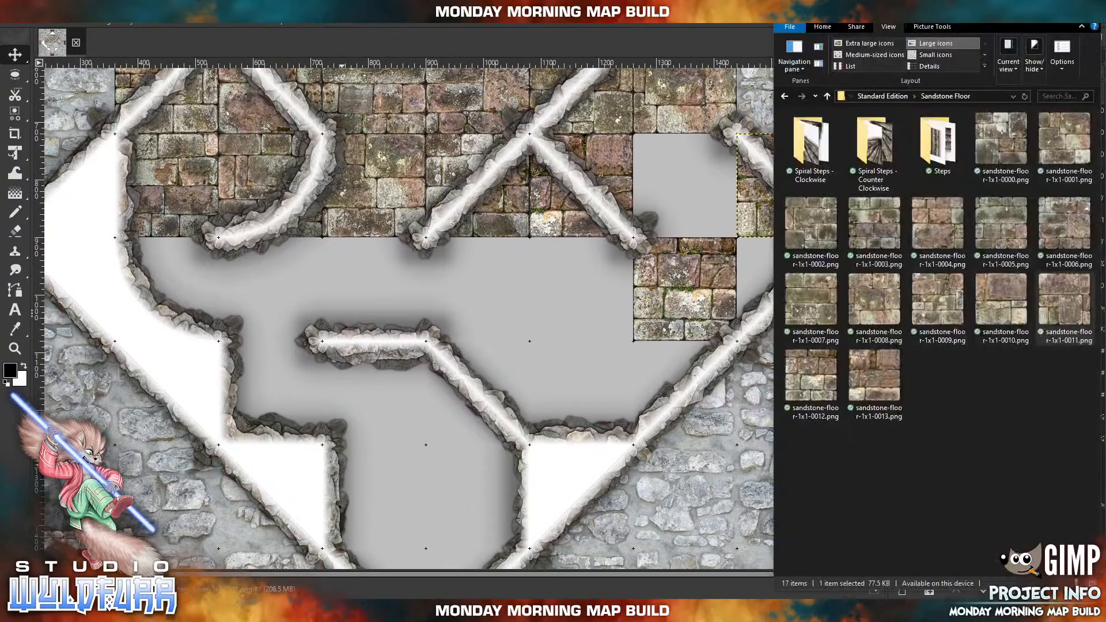
left_click_drag(988, 309, 542, 345)
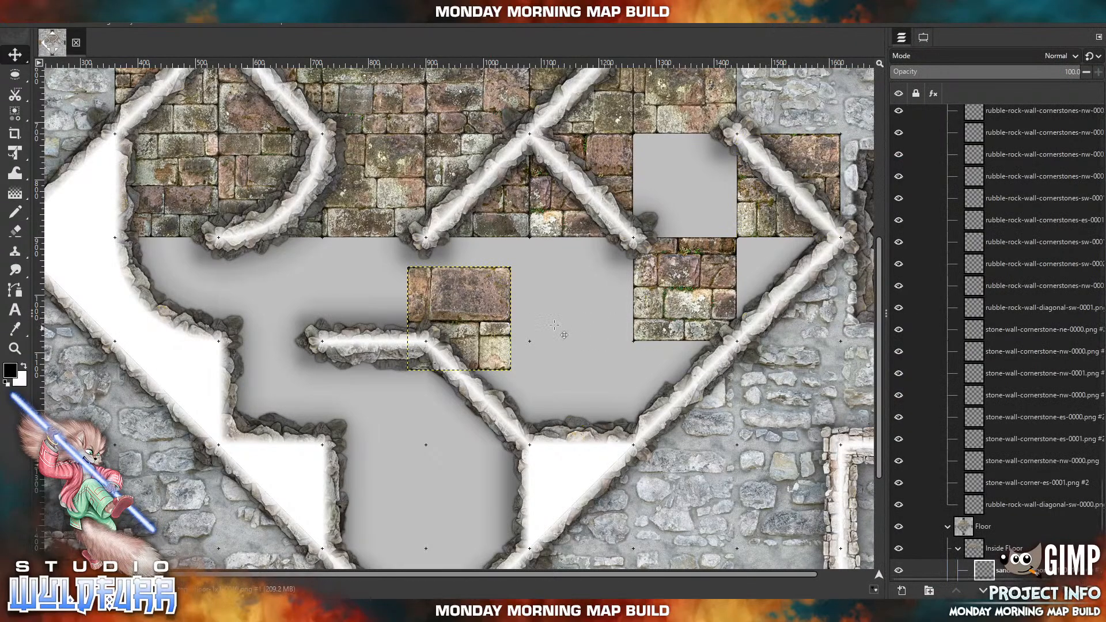
left_click_drag(485, 314, 504, 284)
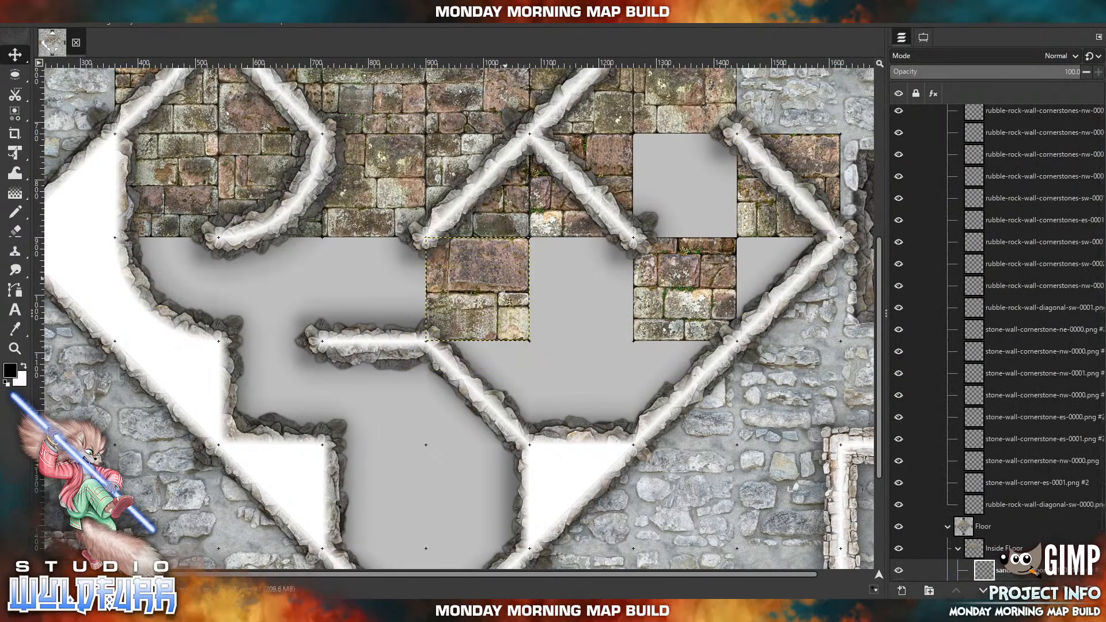
Import sandstone tiles 0009 and 0008 into the fifth row, 0009 diagonally southeast of 0010 and 0008 diagonally southwest of it.
key("alt+Tab")
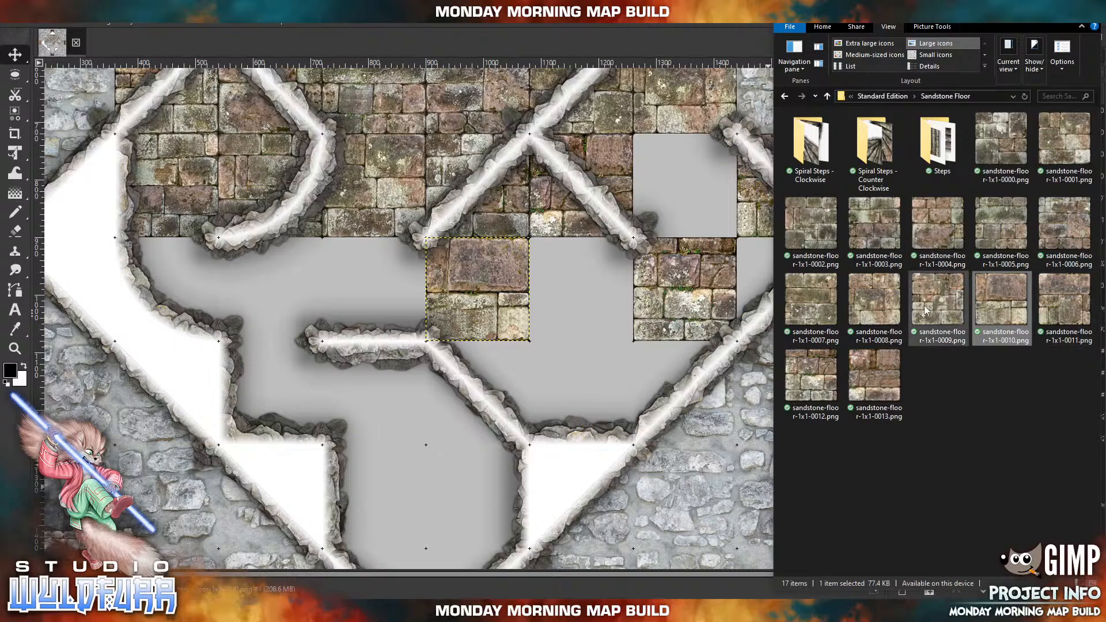
left_click(911, 324)
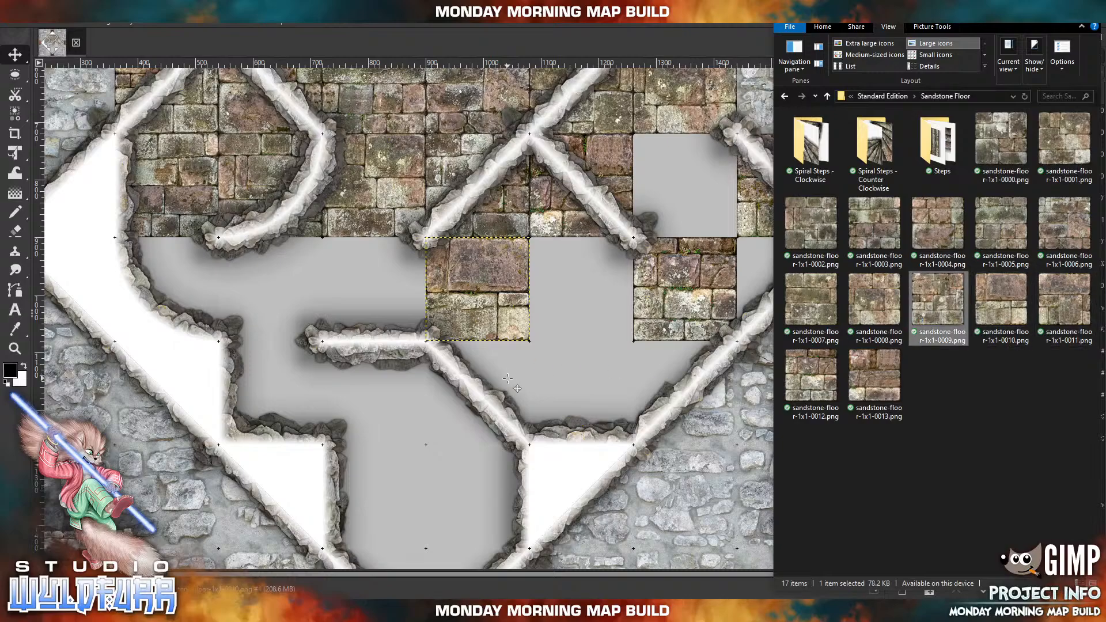
left_click_drag(543, 326, 512, 358)
left_click_drag(434, 292, 555, 365)
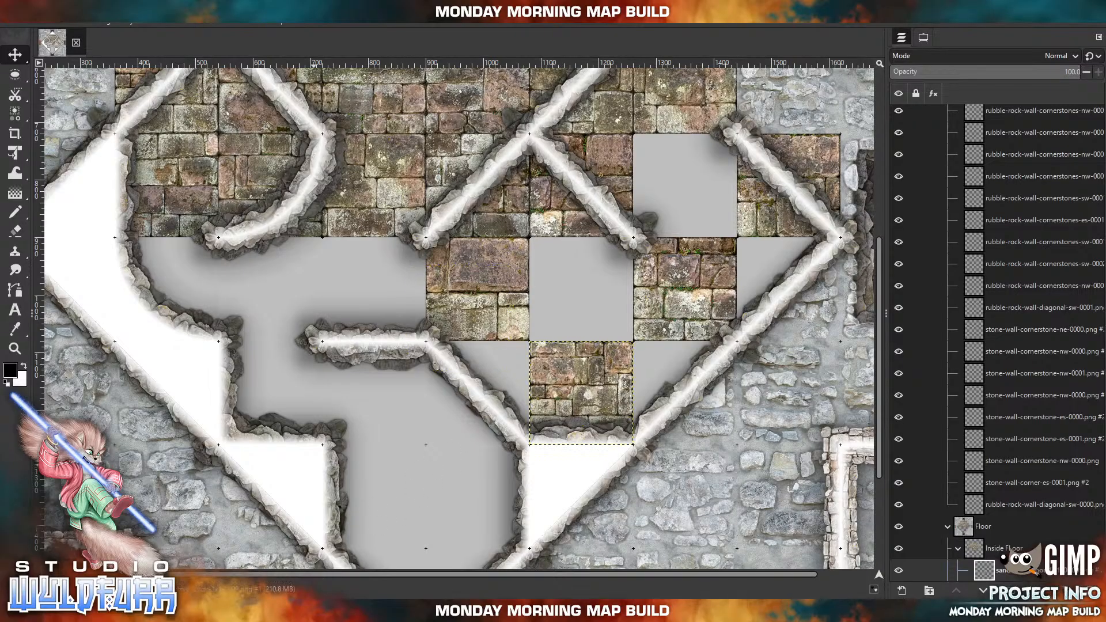
key("alt+Tab")
left_click_drag(874, 299, 340, 367)
left_click_drag(507, 285, 424, 358)
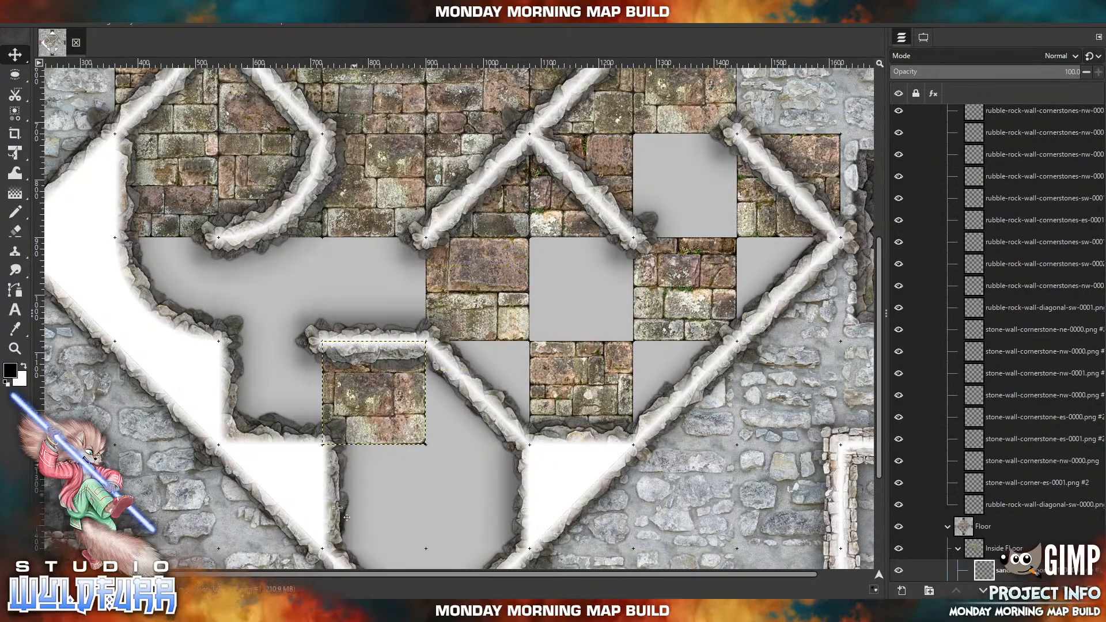
Import sandstone tile 0007 into the fourth row diagonally northwest of 0008, and tile 0006 into the sixth row diagonally southeast of 0008.
key("alt+Tab")
left_click(815, 311)
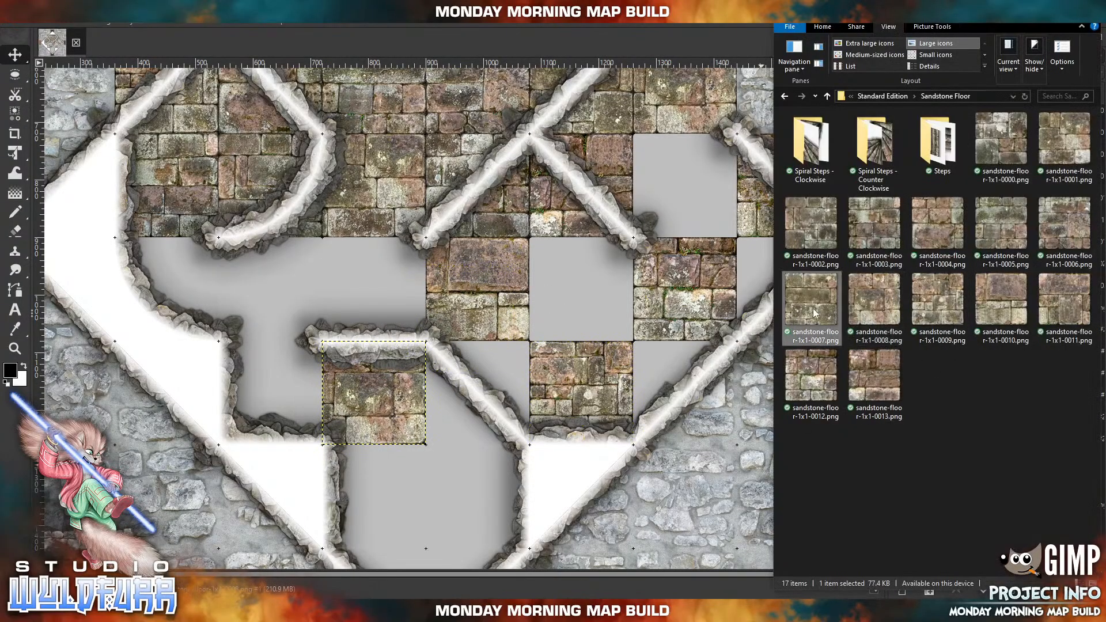
left_click_drag(439, 276, 291, 262)
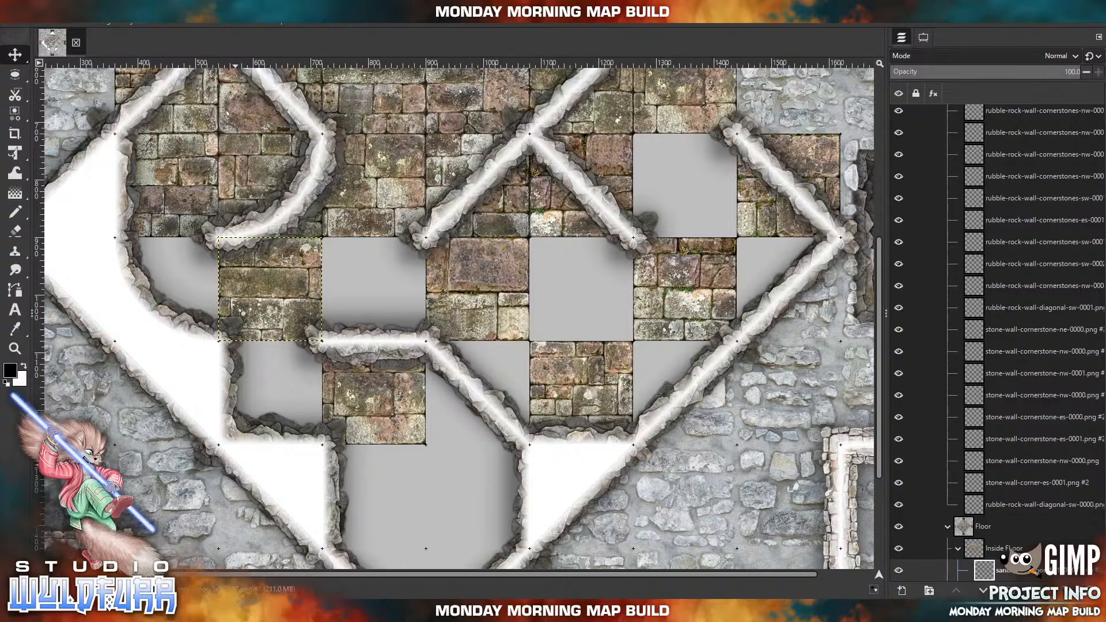
left_click(237, 611)
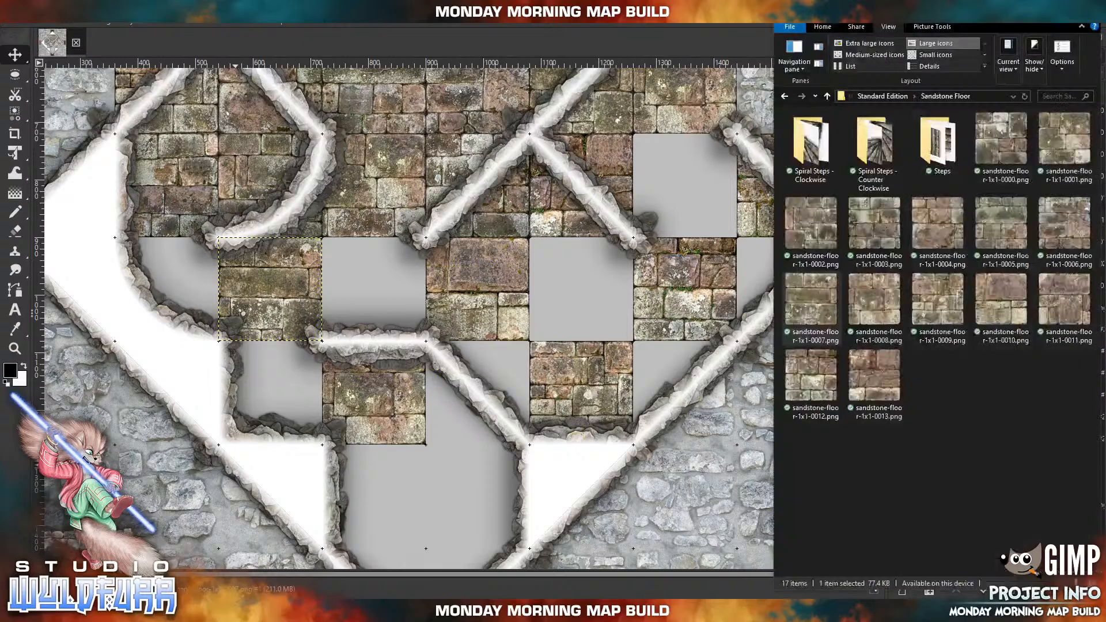
left_click(1059, 260)
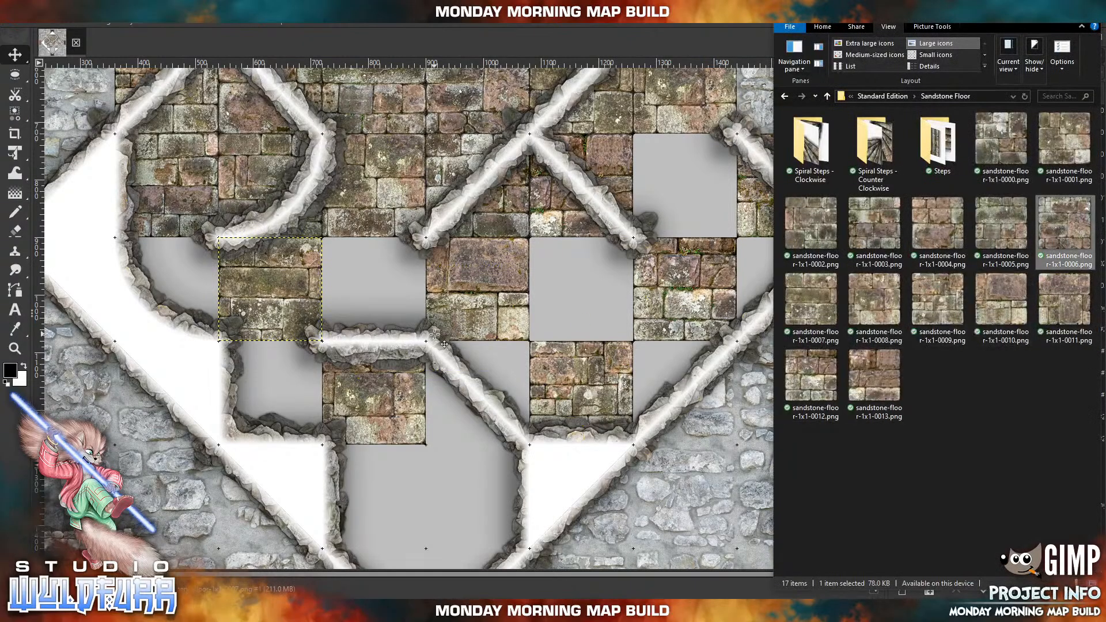
left_click_drag(433, 288, 453, 465)
Import sandstone tile 0005 into the room's southern tip, one row down and diagonally southwest of tile 0006.
key("alt+Tab")
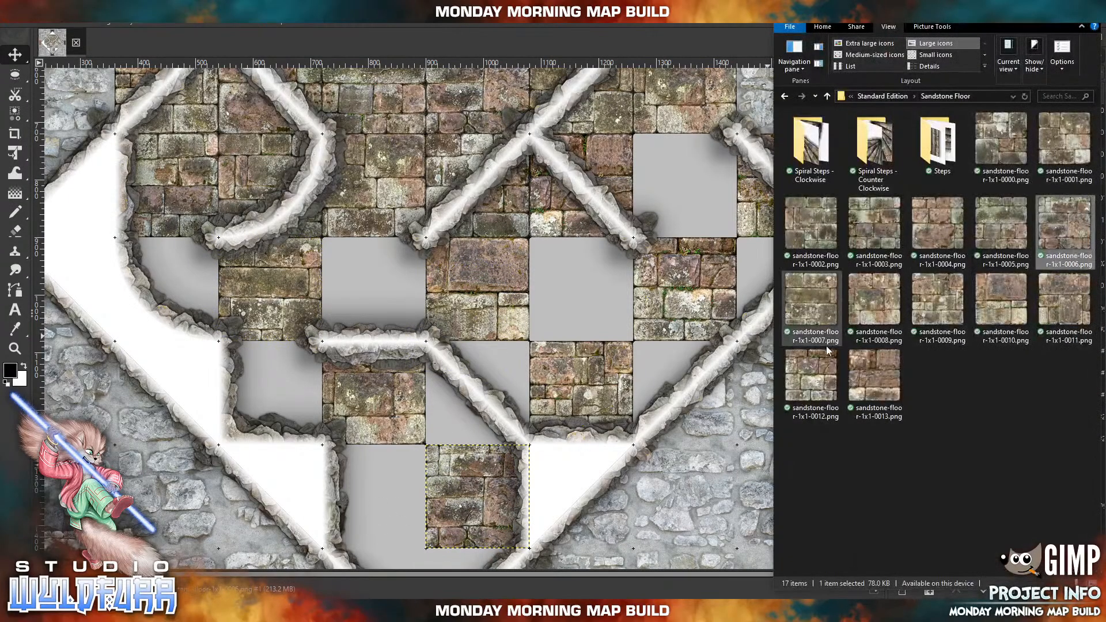
left_click_drag(989, 219, 646, 310)
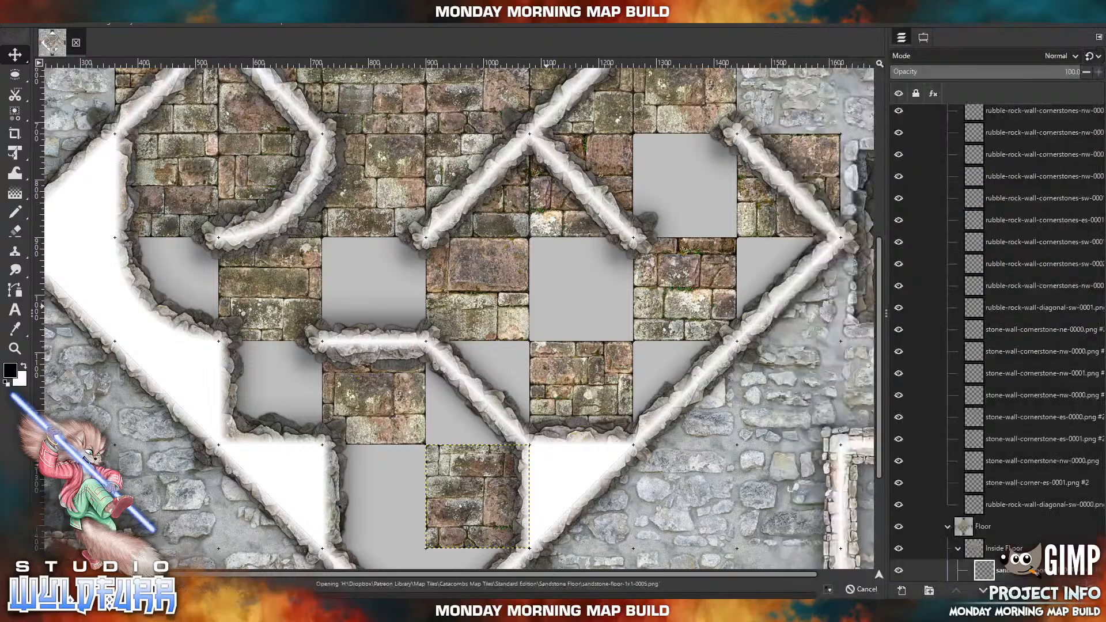
left_click_drag(498, 286, 456, 483)
scroll(455, 483, "down", 5)
left_click_drag(445, 331, 408, 422)
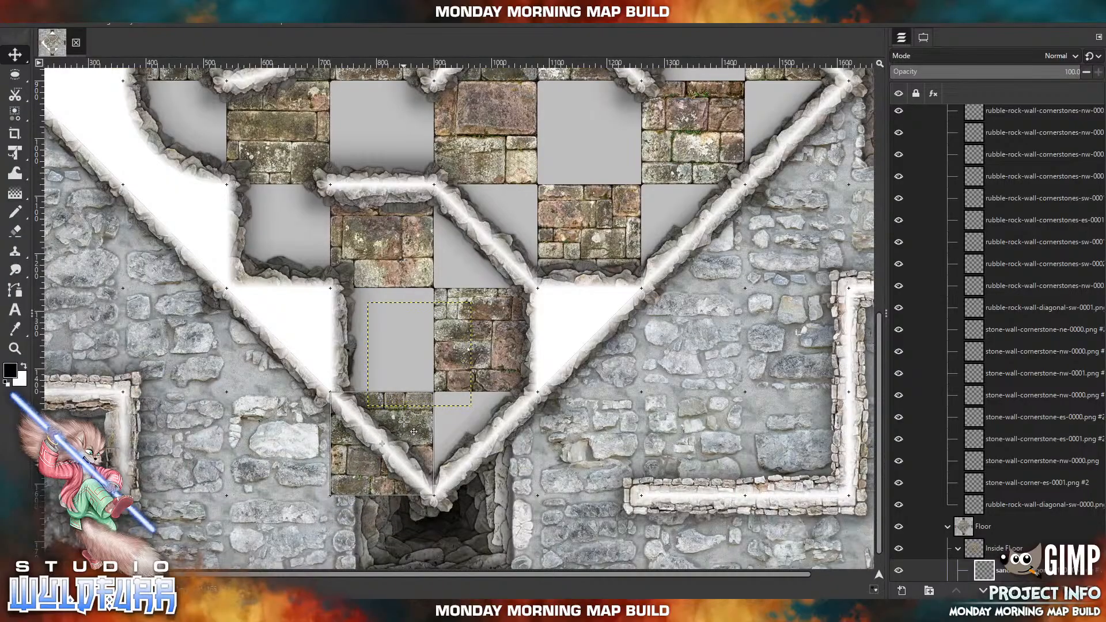
Fill the fourth row's western part with imported sandstone tiles, 0004 directly west of 0007 at the curved wall and 0003 between 0007 and 0010.
scroll(366, 343, "up", 6)
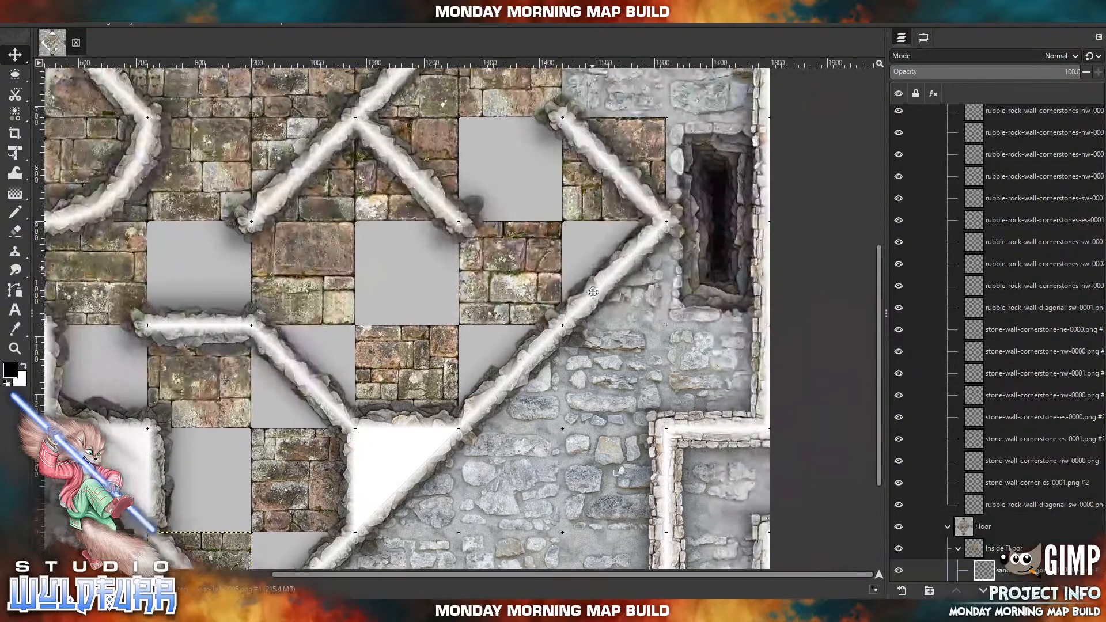
scroll(366, 343, "down", 2)
scroll(311, 296, "left", 2)
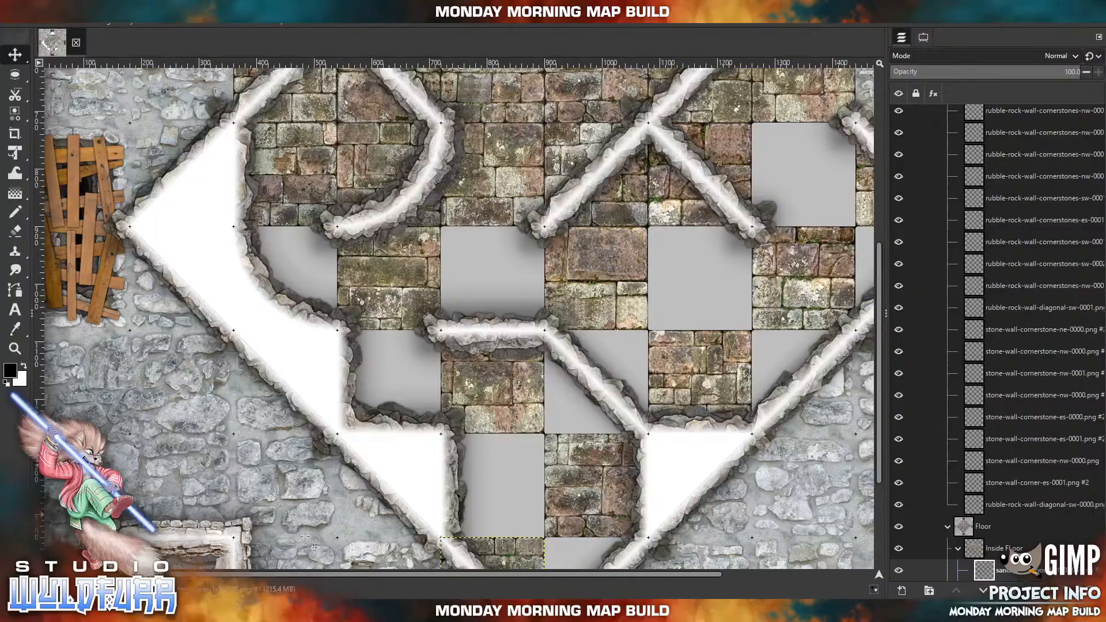
key("alt+Tab")
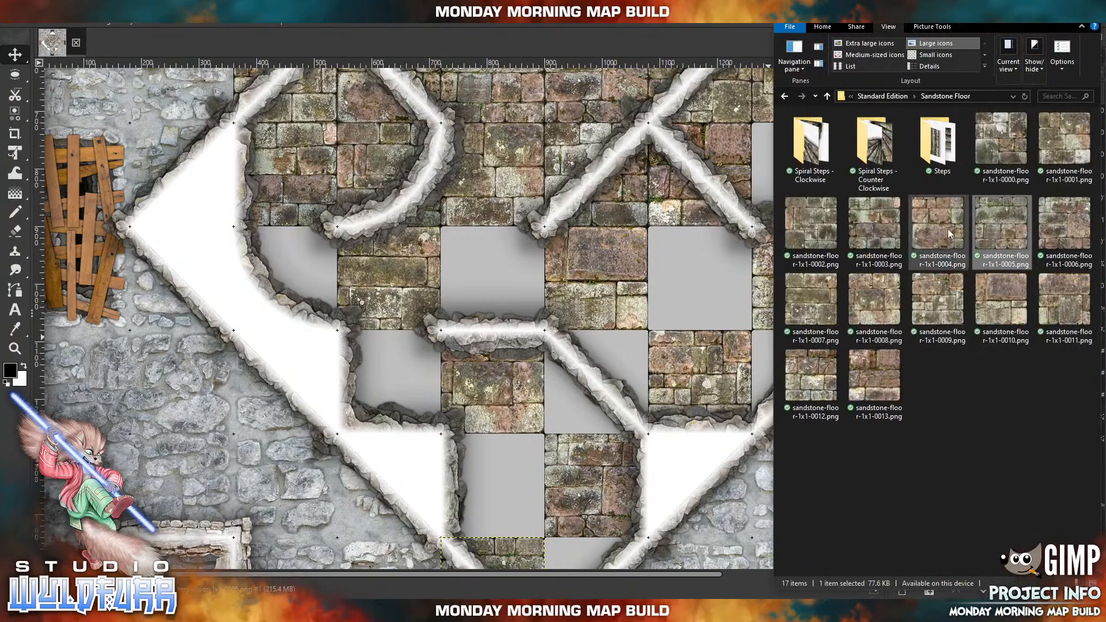
left_click_drag(948, 234, 567, 240)
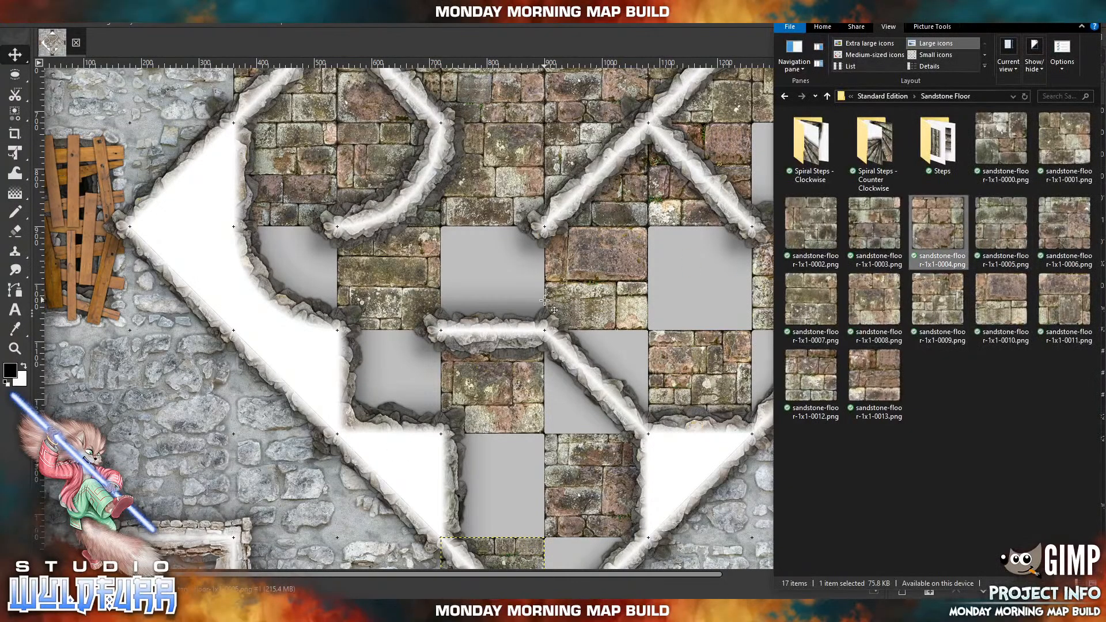
left_click_drag(502, 276, 328, 236)
key("alt+Tab")
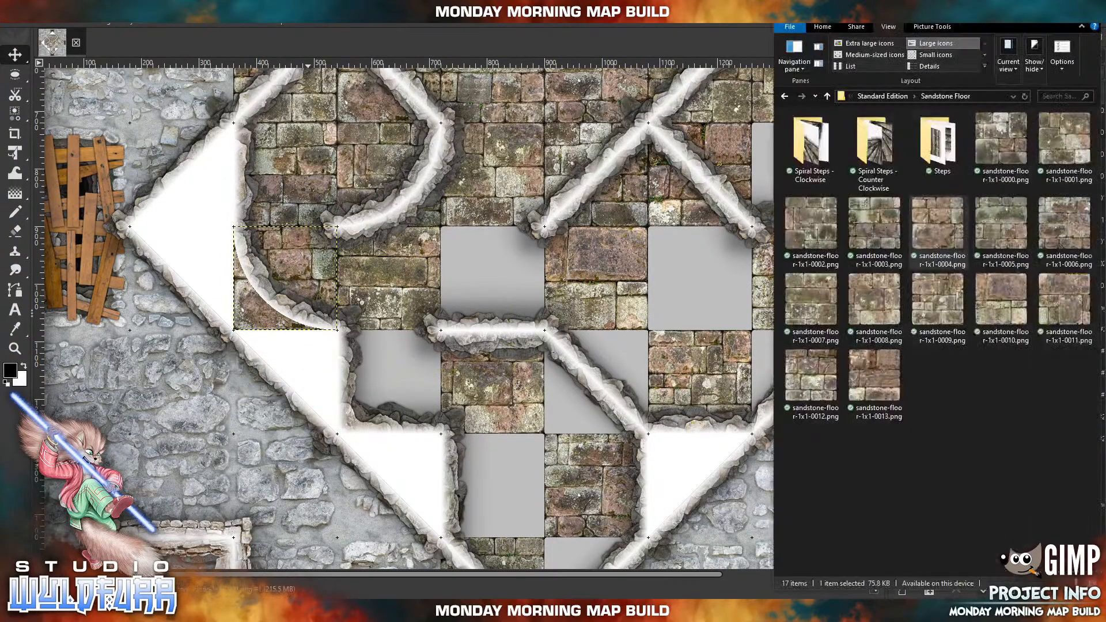
left_click_drag(874, 225, 490, 287)
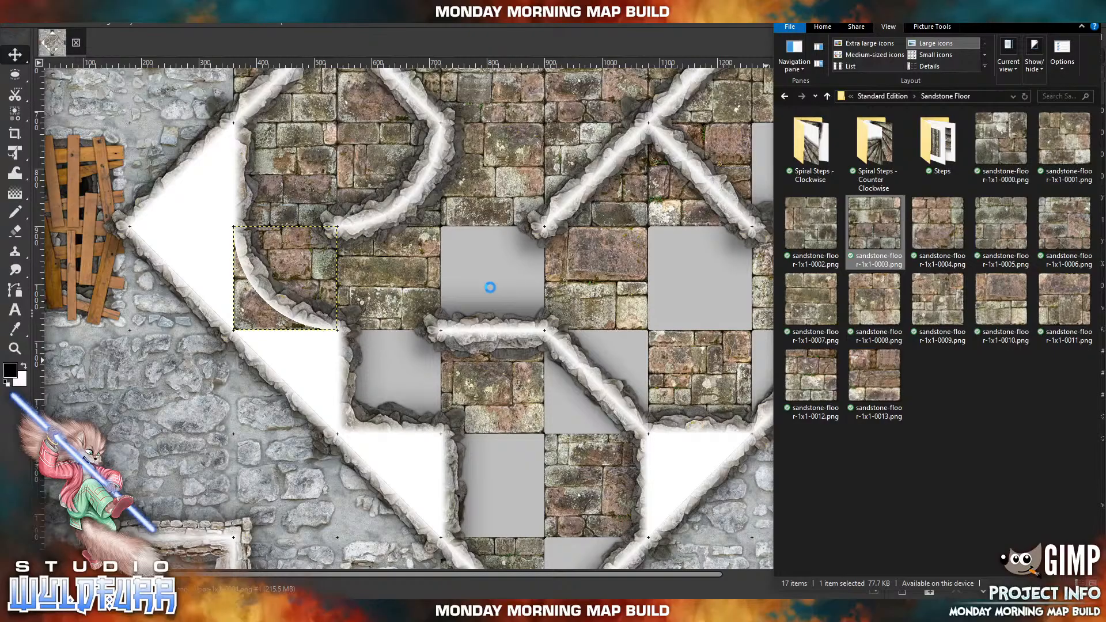
left_click_drag(447, 291, 482, 250)
Import sandstone tile 0002 into the fourth-row gap between 0010 and 0012, and tile 0001 into the third-row gap directly west of 0011.
left_click_drag(726, 266, 440, 352)
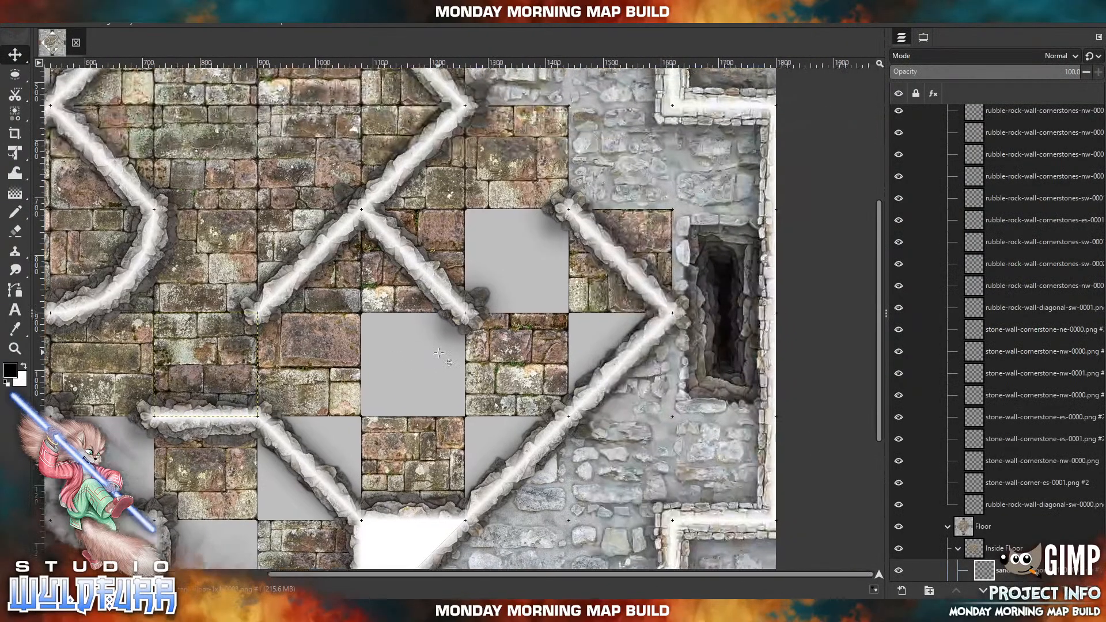
left_click(328, 611)
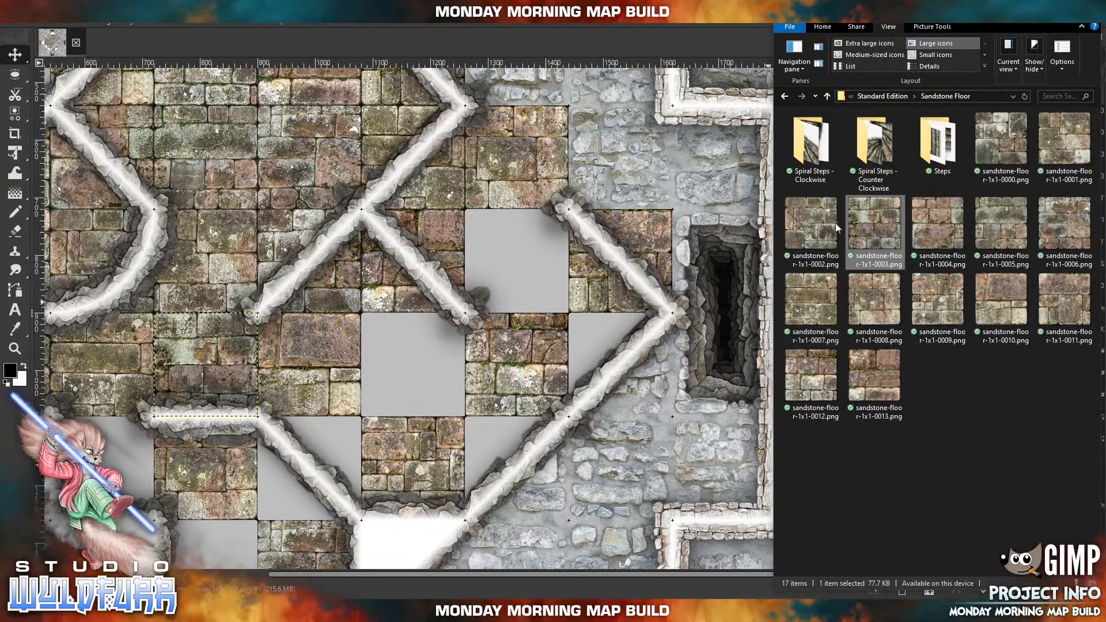
left_click_drag(838, 227, 630, 262)
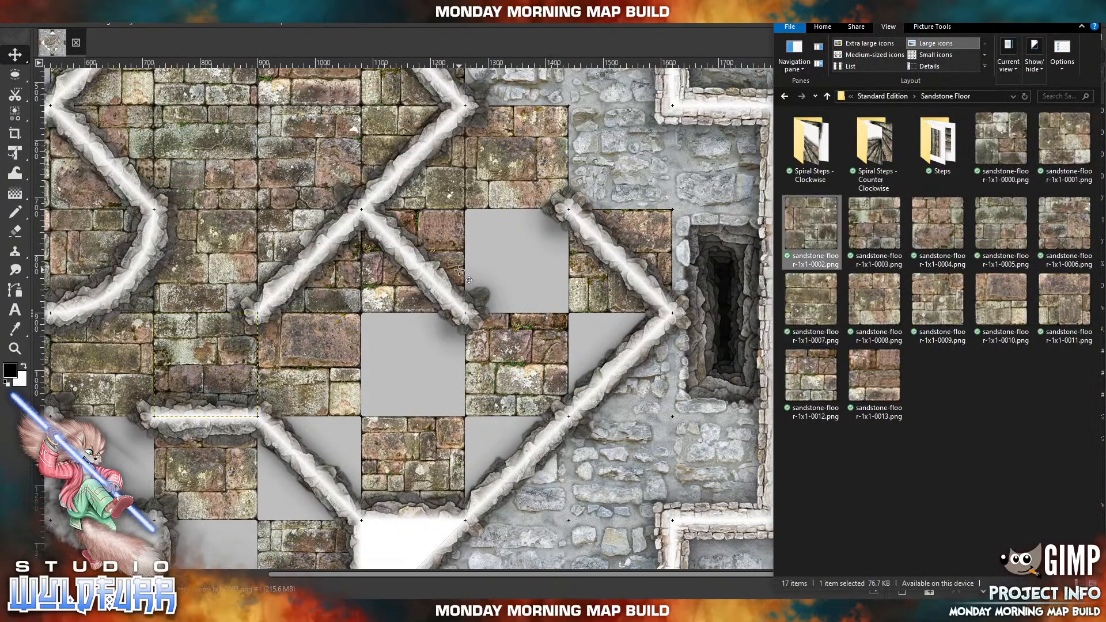
left_click_drag(404, 316, 391, 376)
left_click(275, 611)
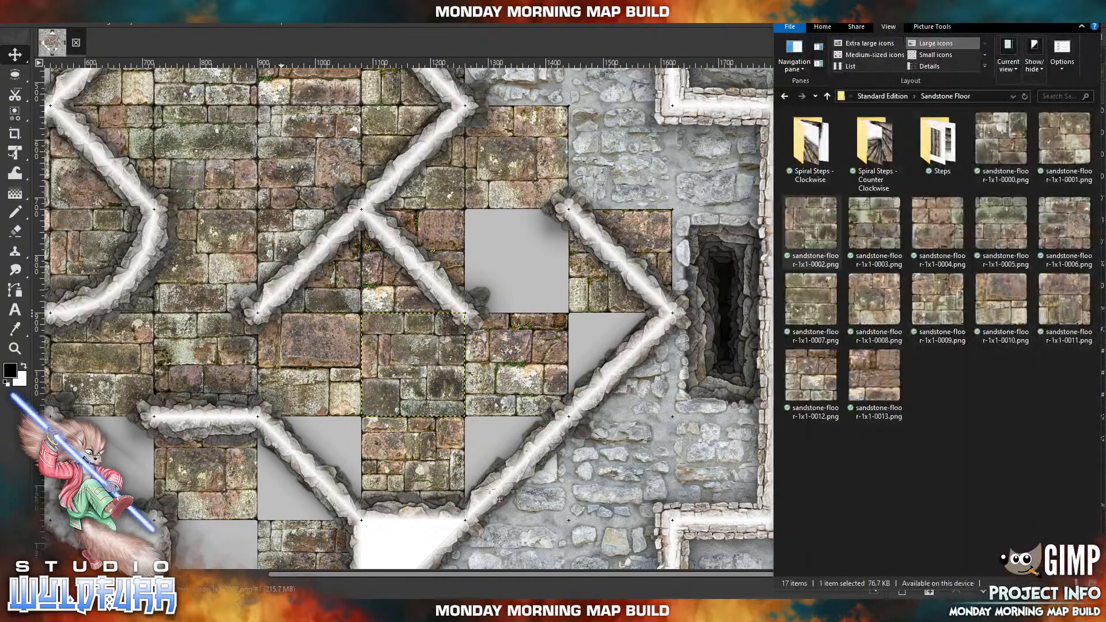
left_click_drag(1054, 148, 631, 231)
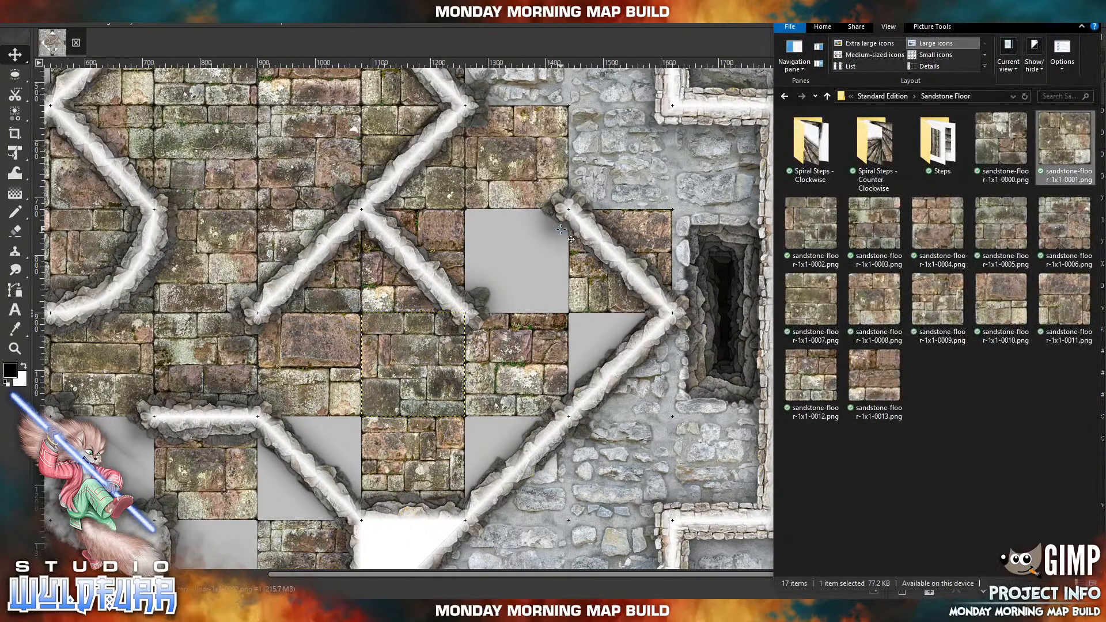
left_click_drag(394, 325, 501, 268)
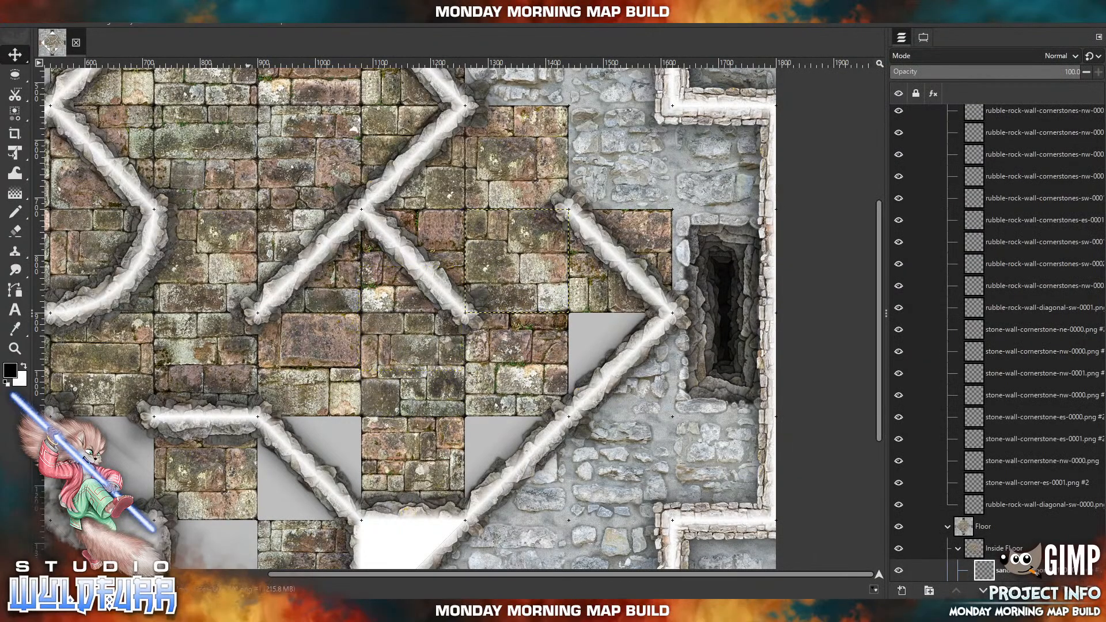
Import sandstone tile 0000 directly east of 0012 at the fourth row's end, and tile 0013 directly east of 0009 in the fifth row.
left_click(253, 610)
left_click_drag(1006, 161, 534, 256)
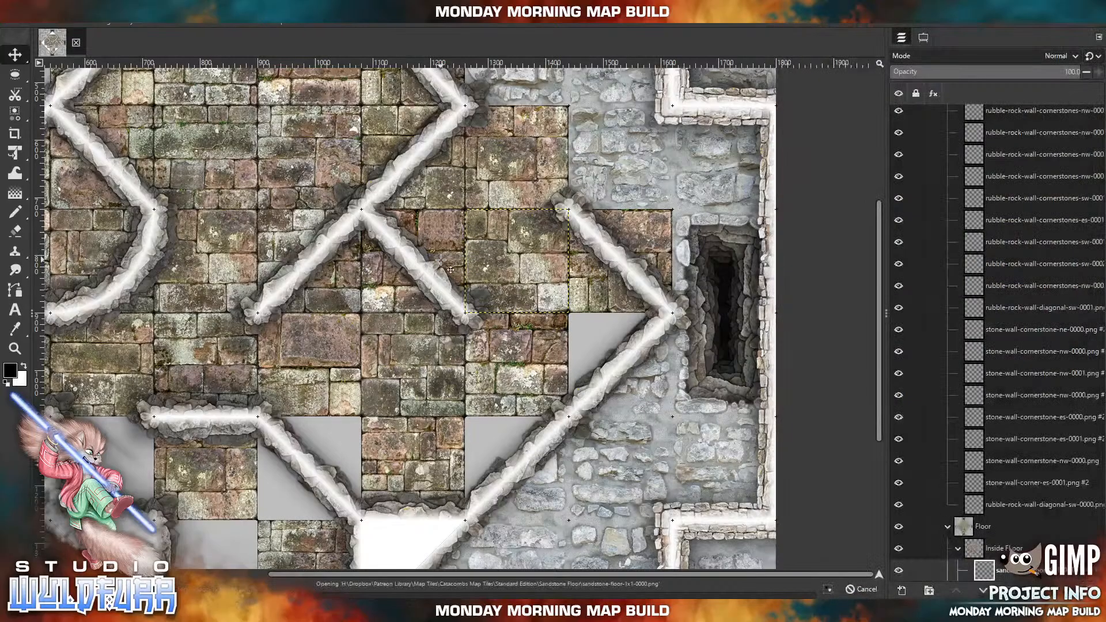
left_click_drag(372, 281, 579, 328)
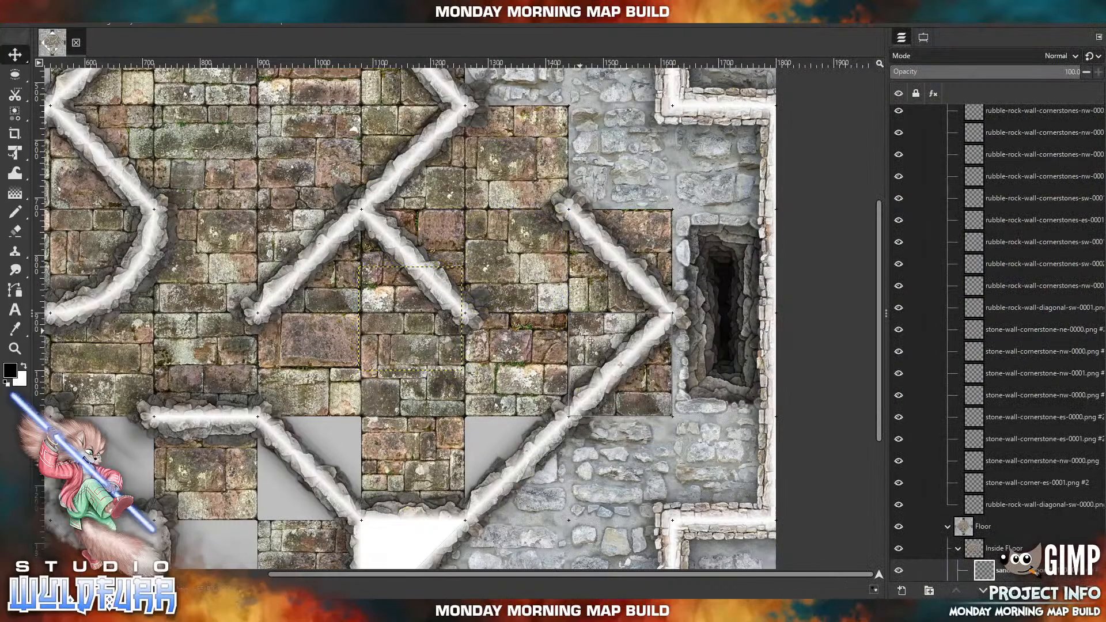
left_click_drag(435, 493, 542, 373)
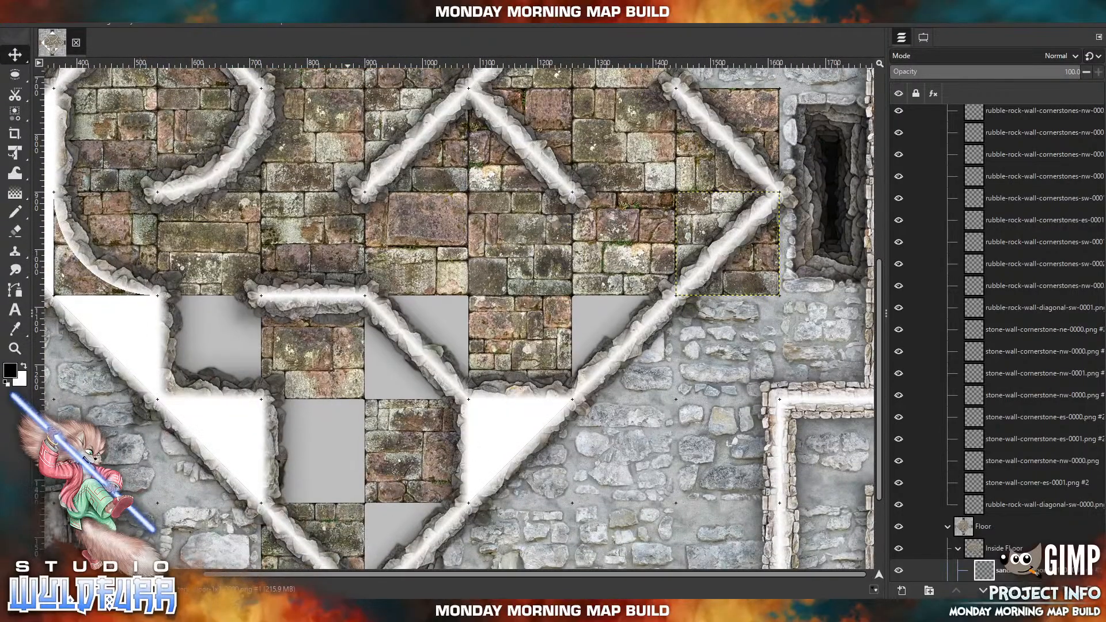
left_click(253, 611)
left_click_drag(880, 381, 765, 384)
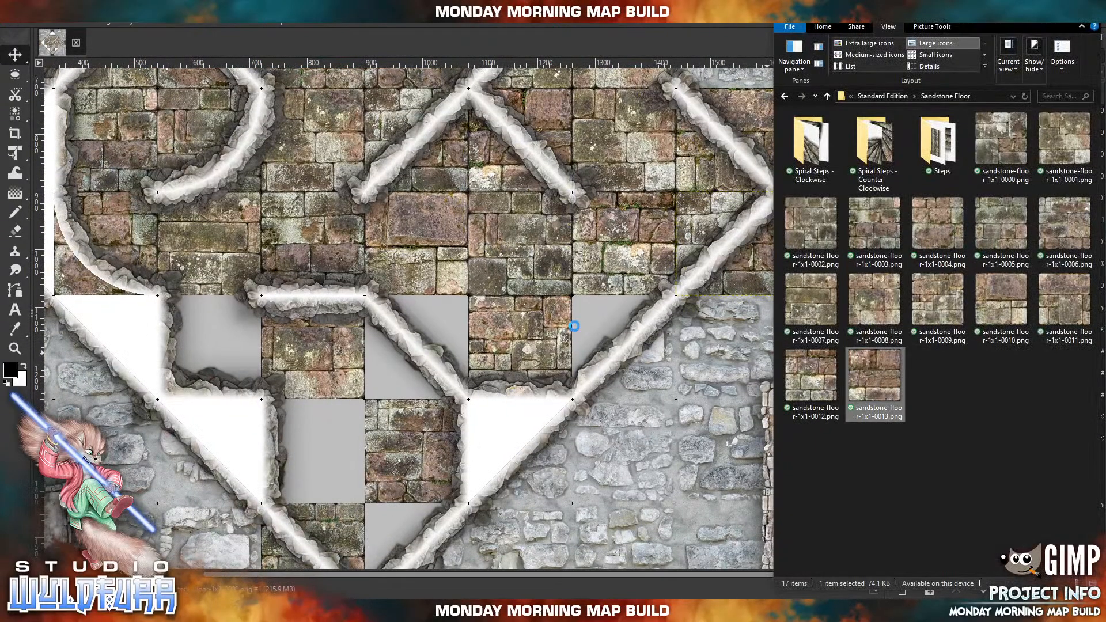
left_click_drag(454, 251, 596, 315)
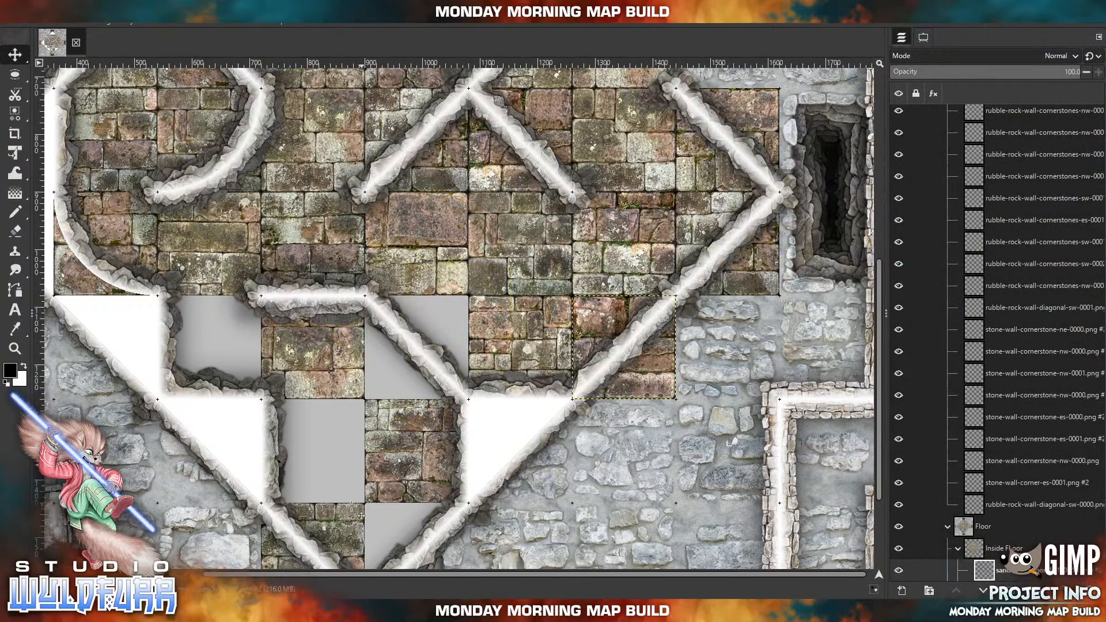
Import sandstone tile 0012 again into the fifth-row gap between 0008 and 0009, beneath the diagonal wall.
left_click(260, 611)
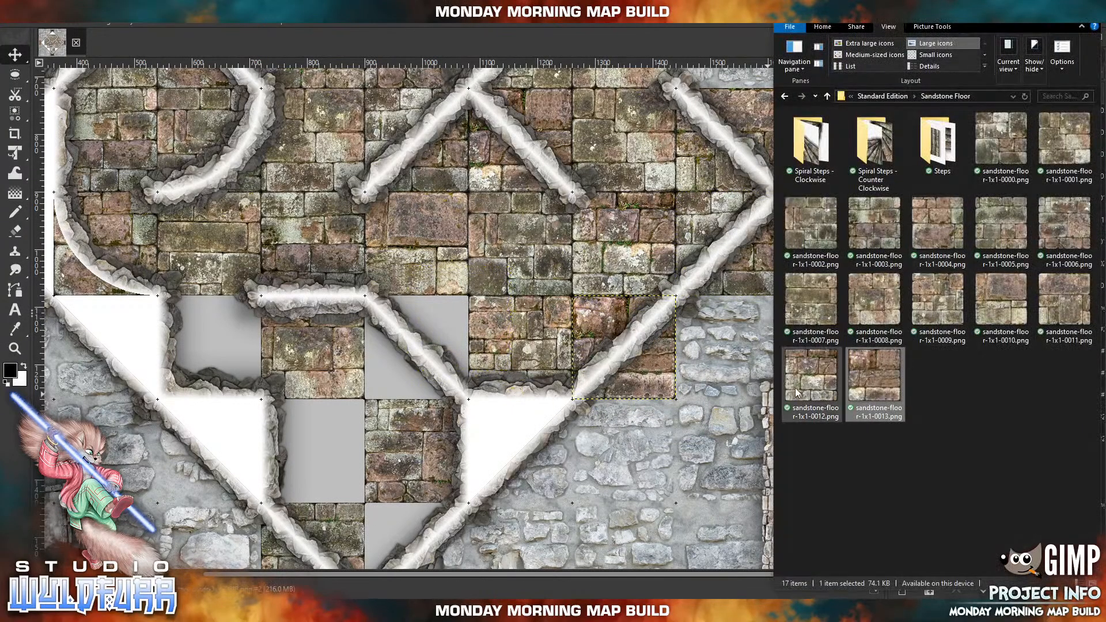
left_click_drag(793, 392, 395, 326)
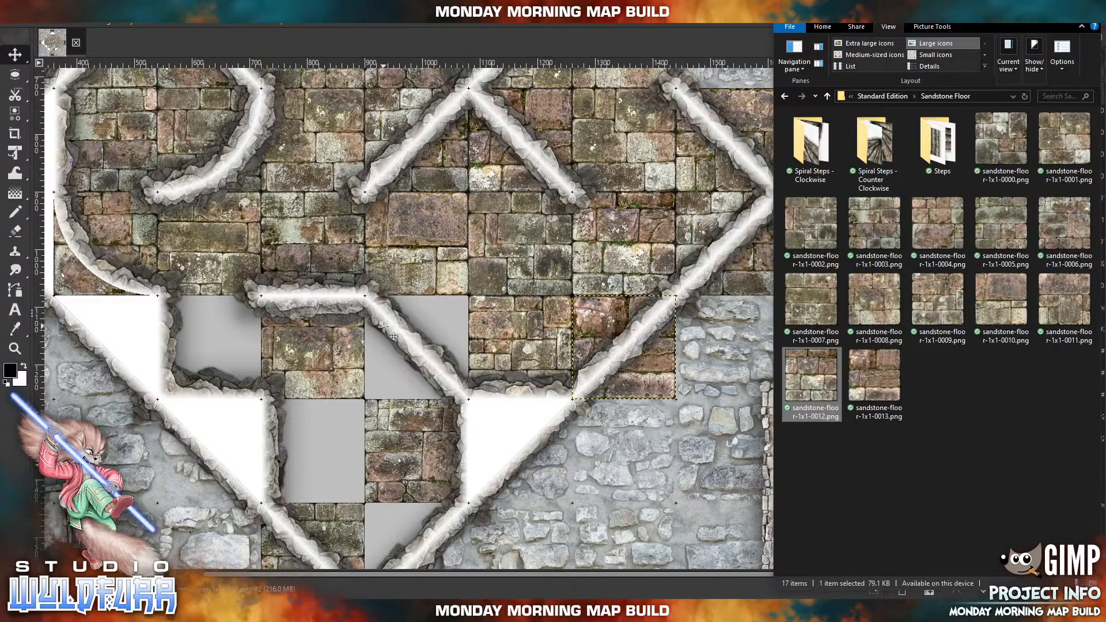
left_click_drag(470, 292, 388, 349)
left_click(277, 610)
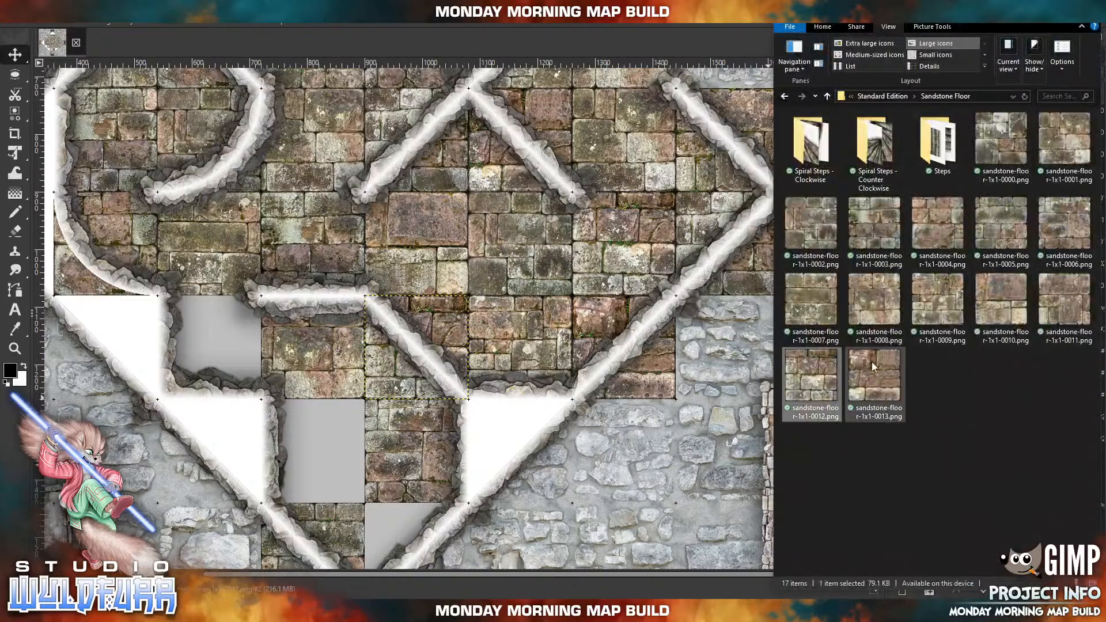
Import sandstone tile 0011 into the gap at the fifth row's western end and tile 0010 into the sixth row's western gap.
left_click_drag(1064, 297, 754, 283)
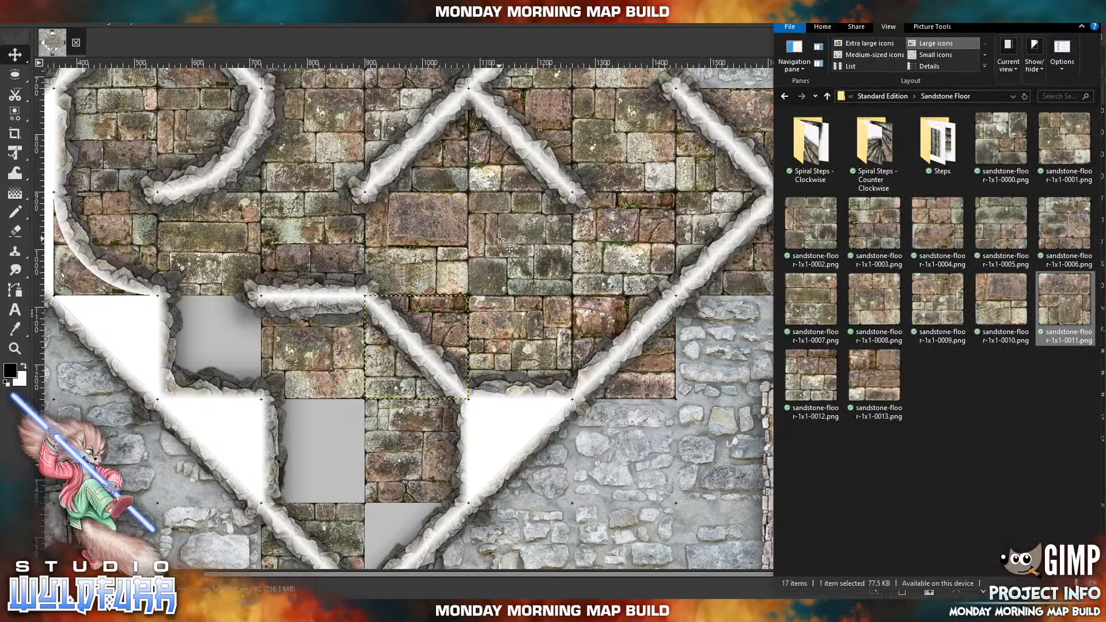
left_click_drag(500, 239, 500, 242)
left_click_drag(494, 282, 242, 309)
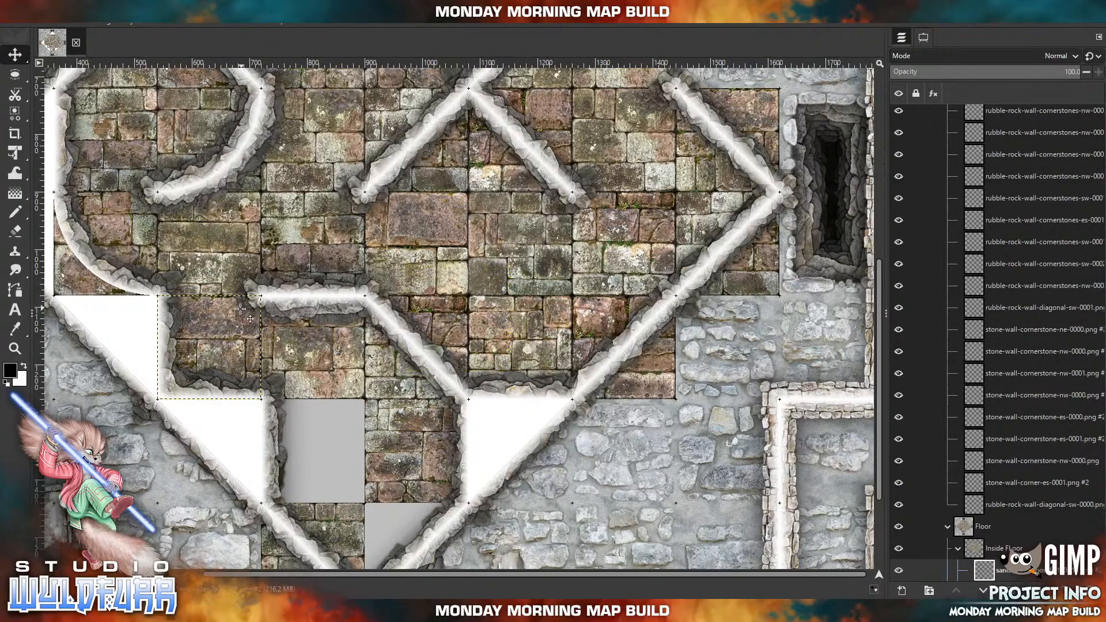
left_click(314, 611)
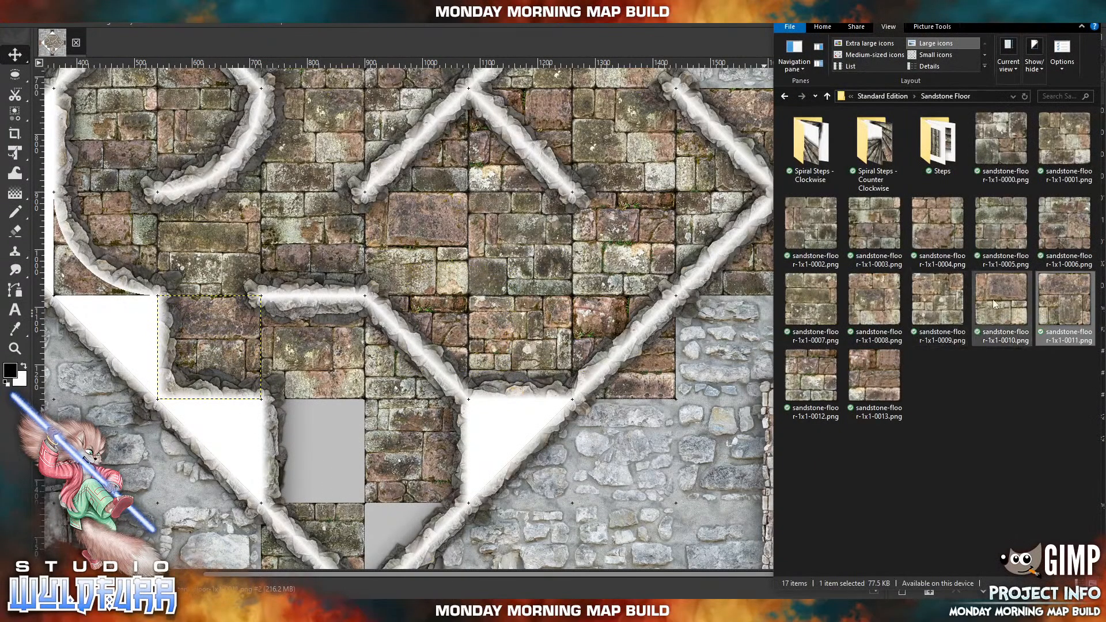
left_click_drag(995, 301, 629, 314)
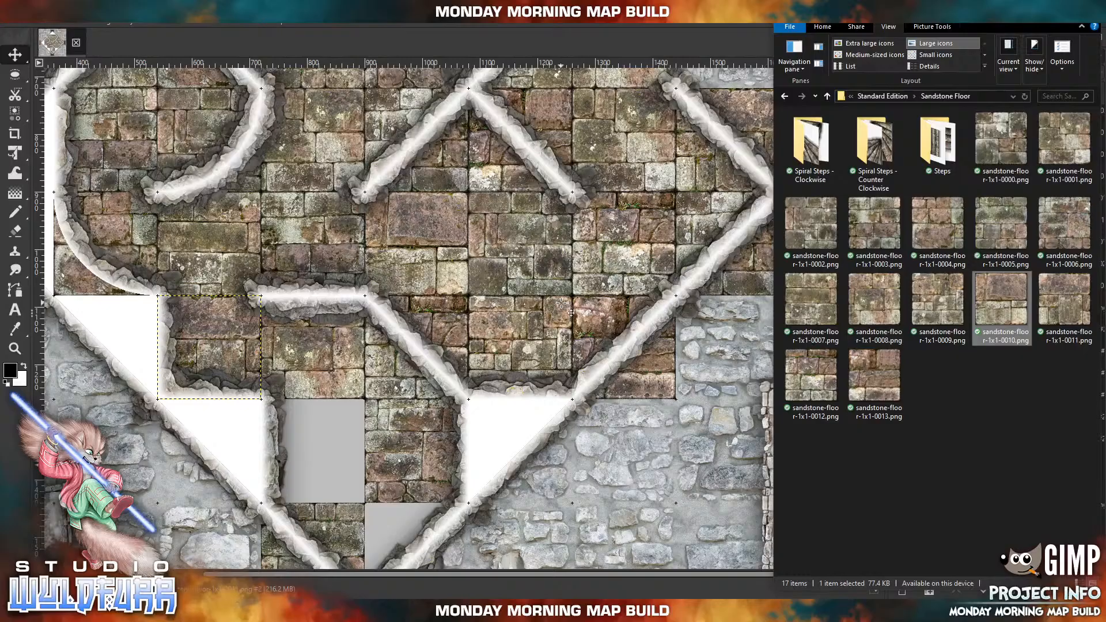
left_click_drag(488, 287, 343, 425)
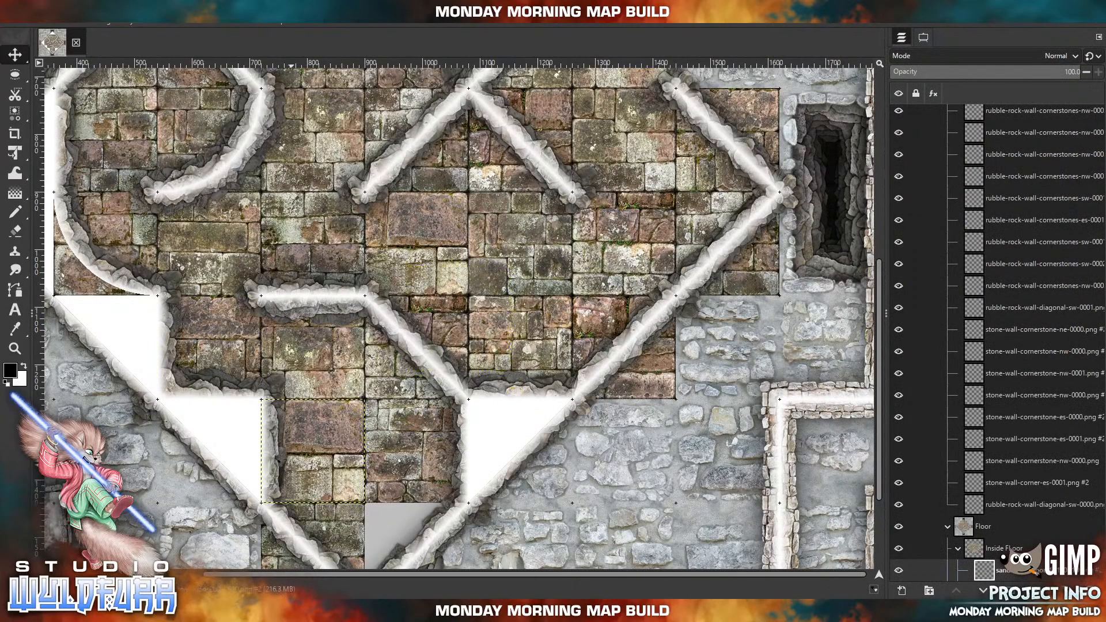
Import sandstone tile 0009 into the last gap, the seventh row's eastern cell at the diamond's southern tip.
left_click(305, 611)
left_click(958, 297)
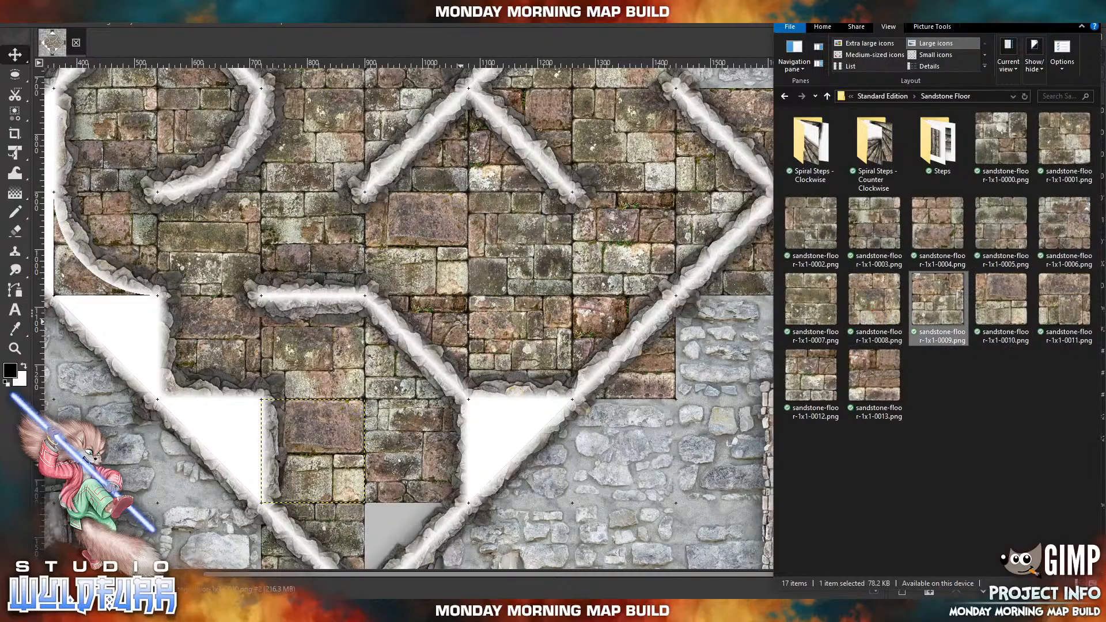
left_click_drag(454, 276, 410, 510)
left_click_drag(408, 434, 462, 463)
left_click_drag(539, 170, 425, 377)
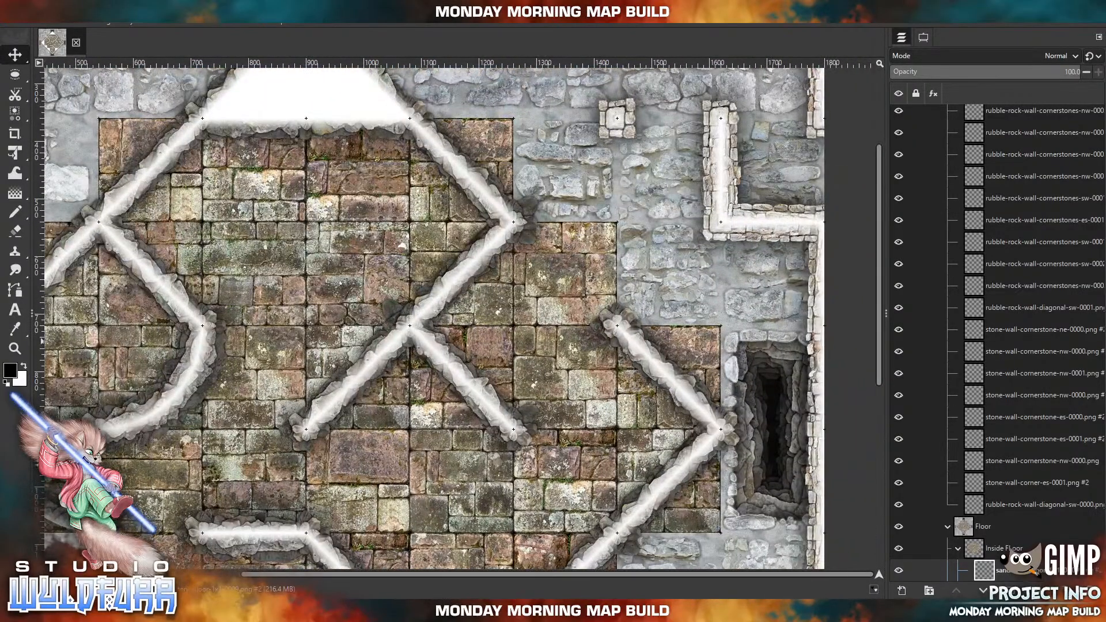
Add a white (full opacity) layer mask to the Inside FLoor group.
scroll(363, 273, "down", 5)
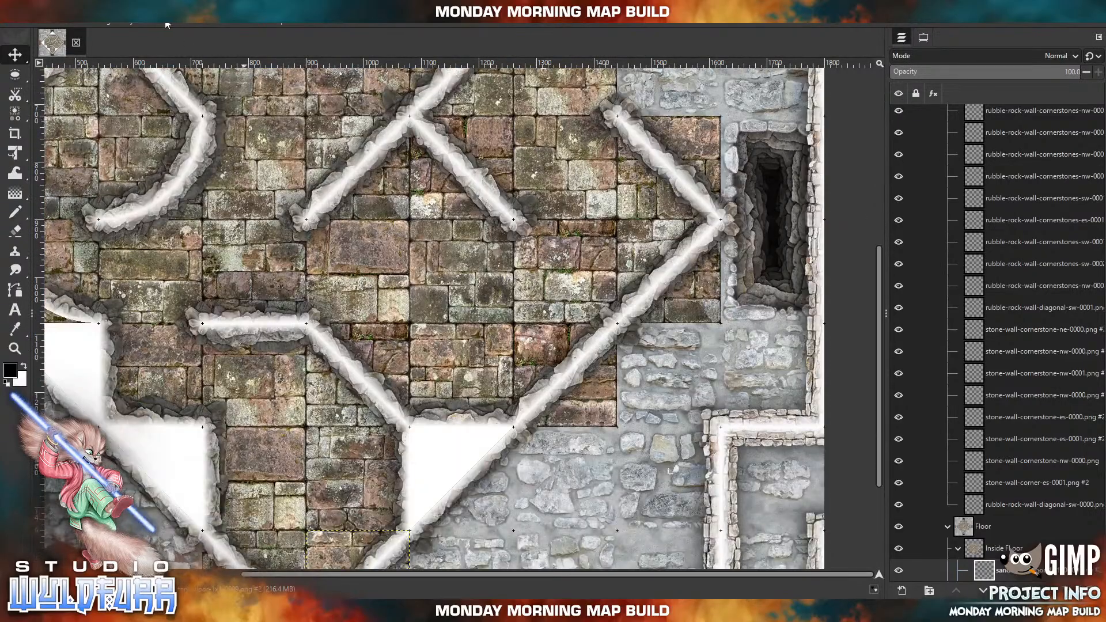
left_click(79, 26)
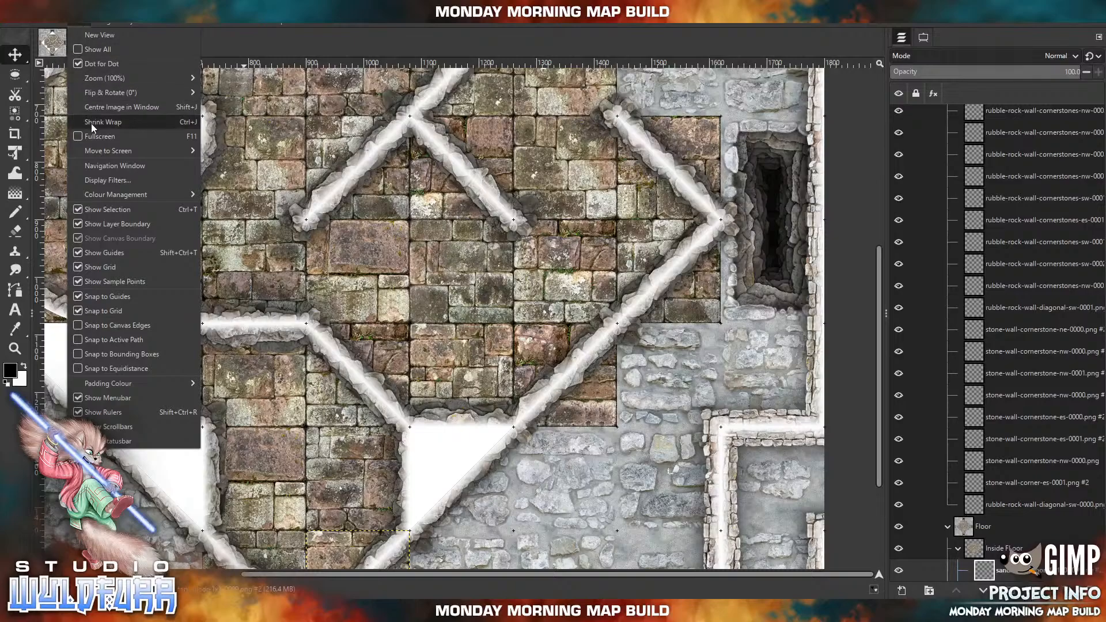
mouse_move(101, 76)
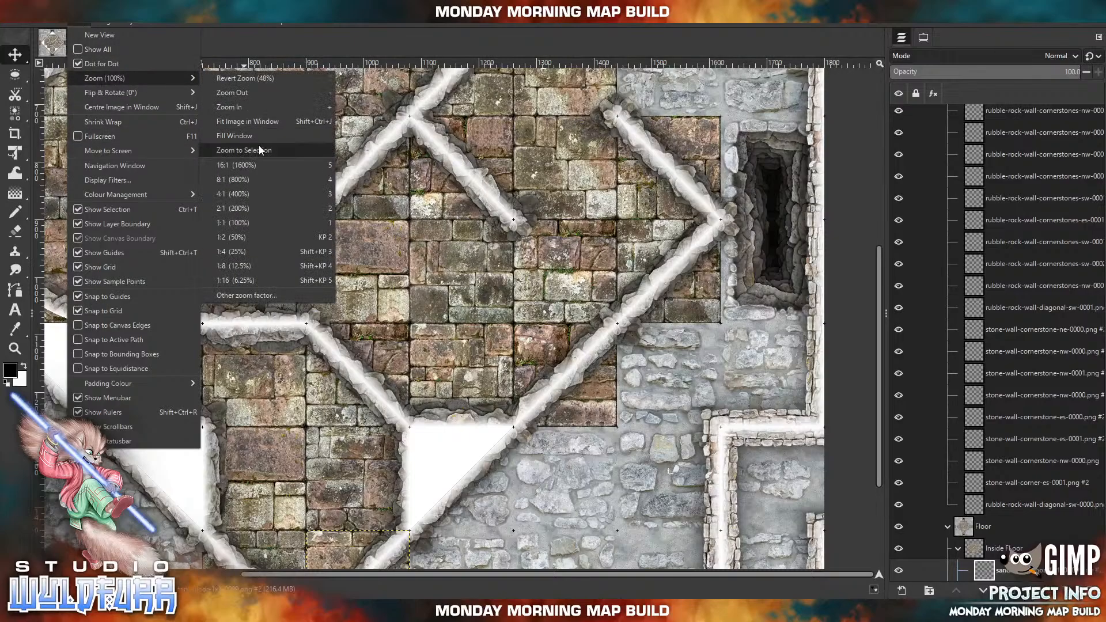
left_click(231, 119)
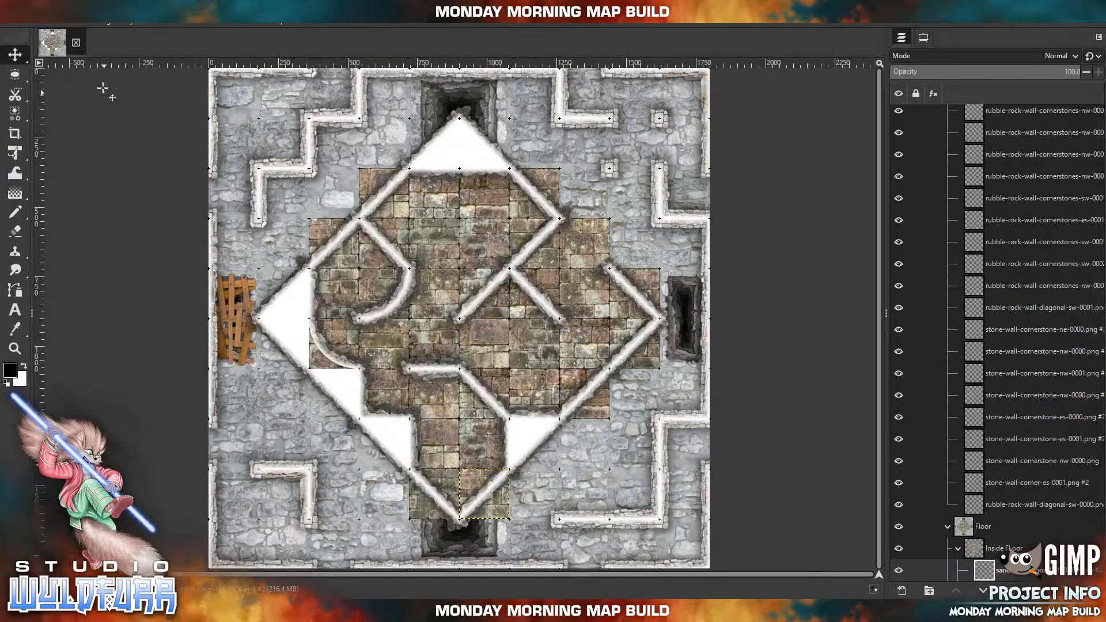
left_click(22, 349)
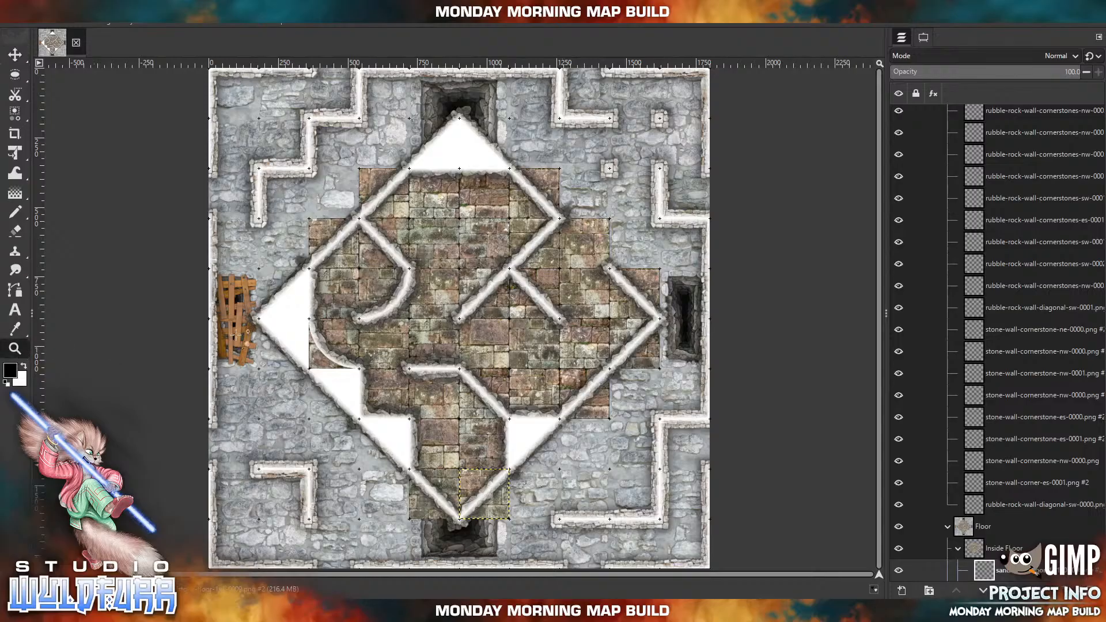
left_click(460, 318)
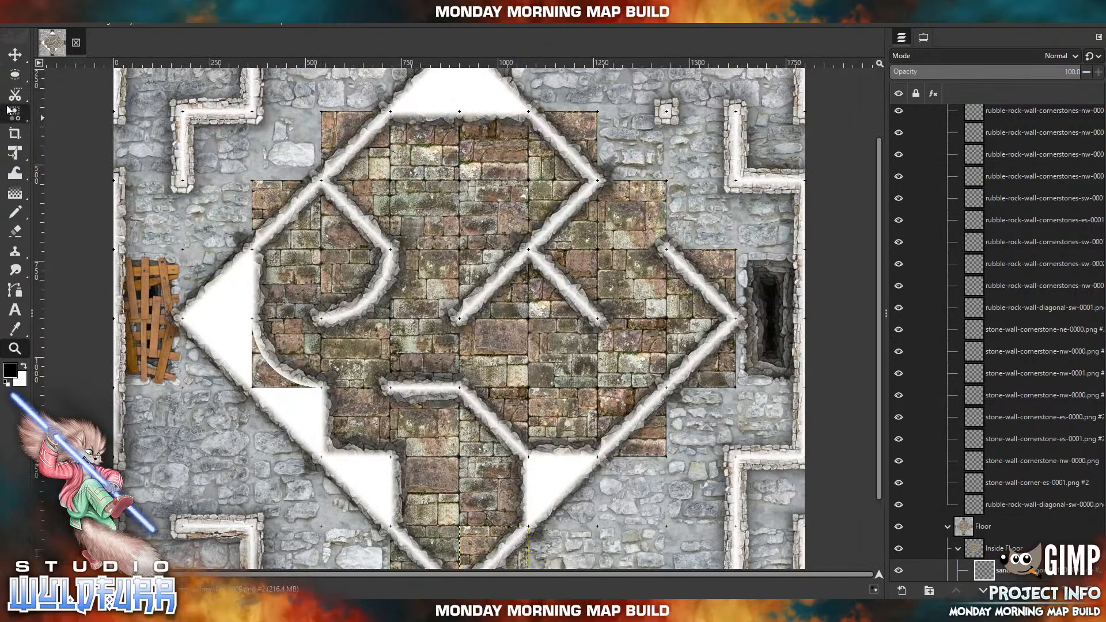
mouse_move(18, 74)
mouse_move(16, 97)
left_click(53, 101)
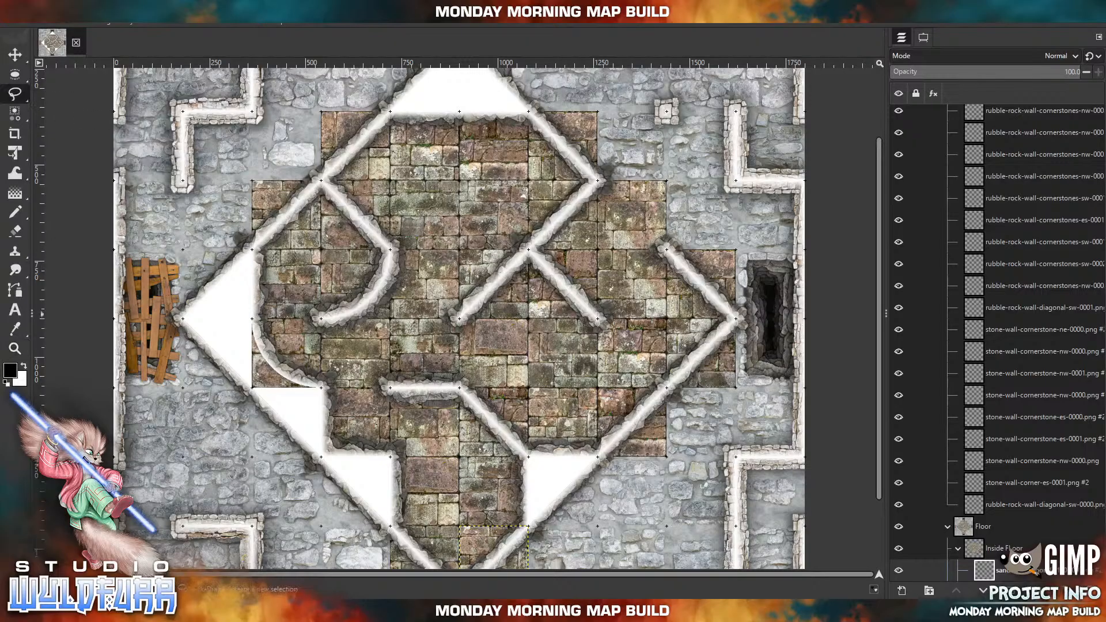
left_click(992, 552)
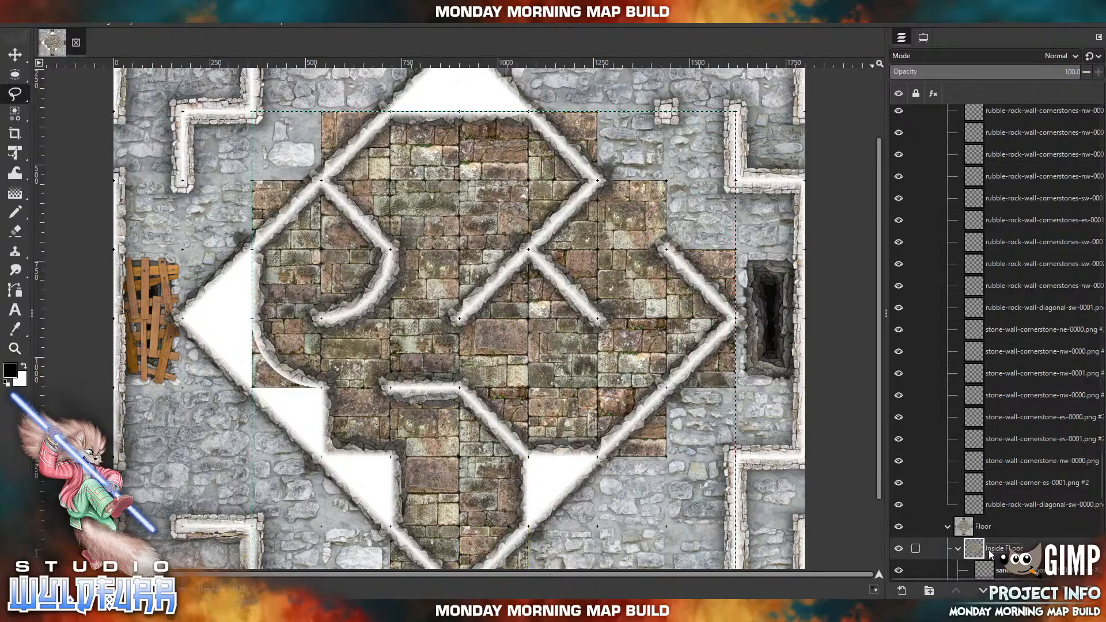
right_click(982, 553)
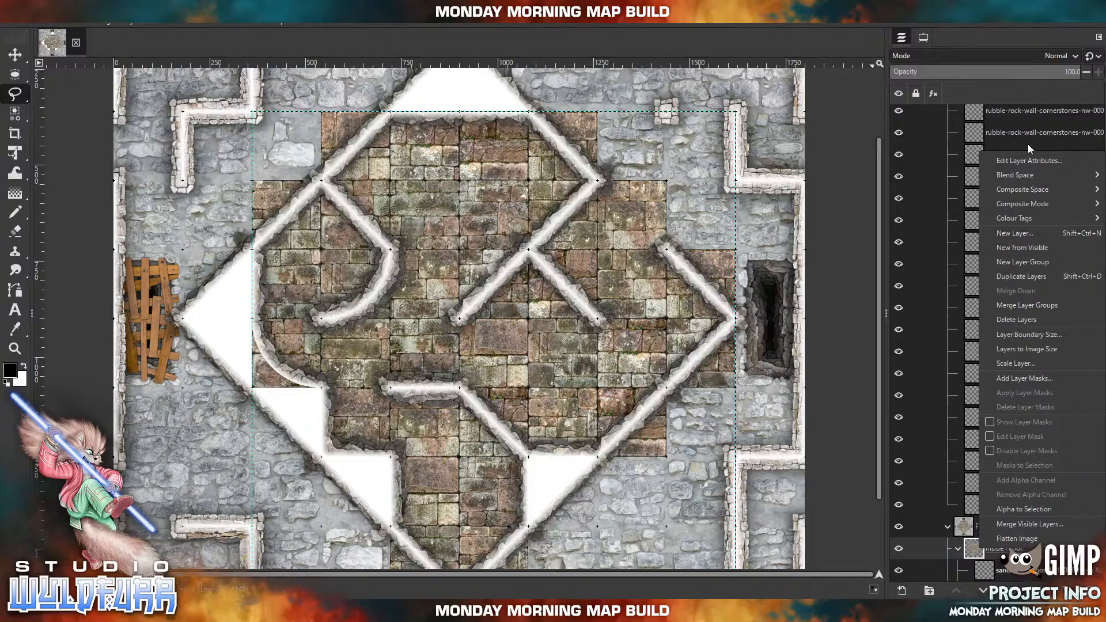
left_click(1008, 376)
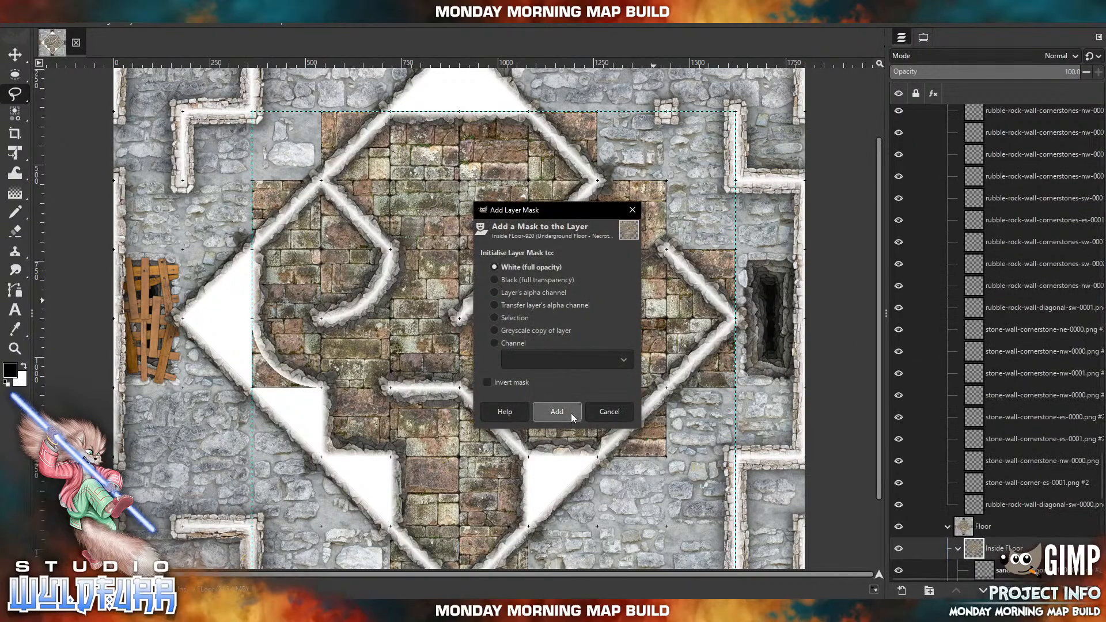
left_click(572, 413)
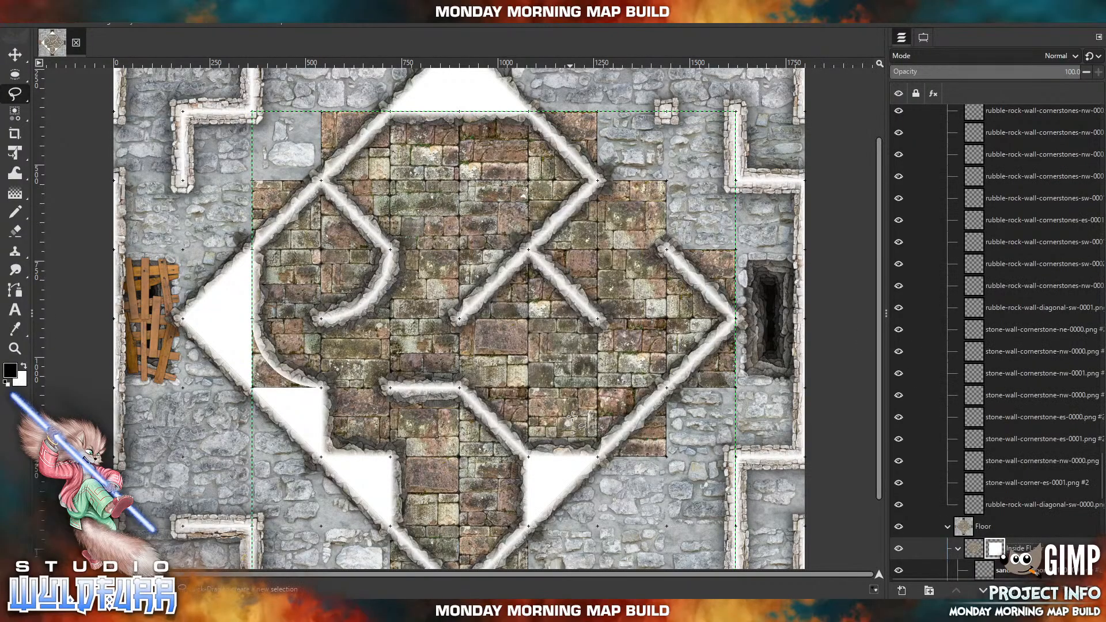
Trace a free selection from the northeast wall corner along the north and west walls, following the curved wall and the stepped southwest corners.
left_click(598, 180)
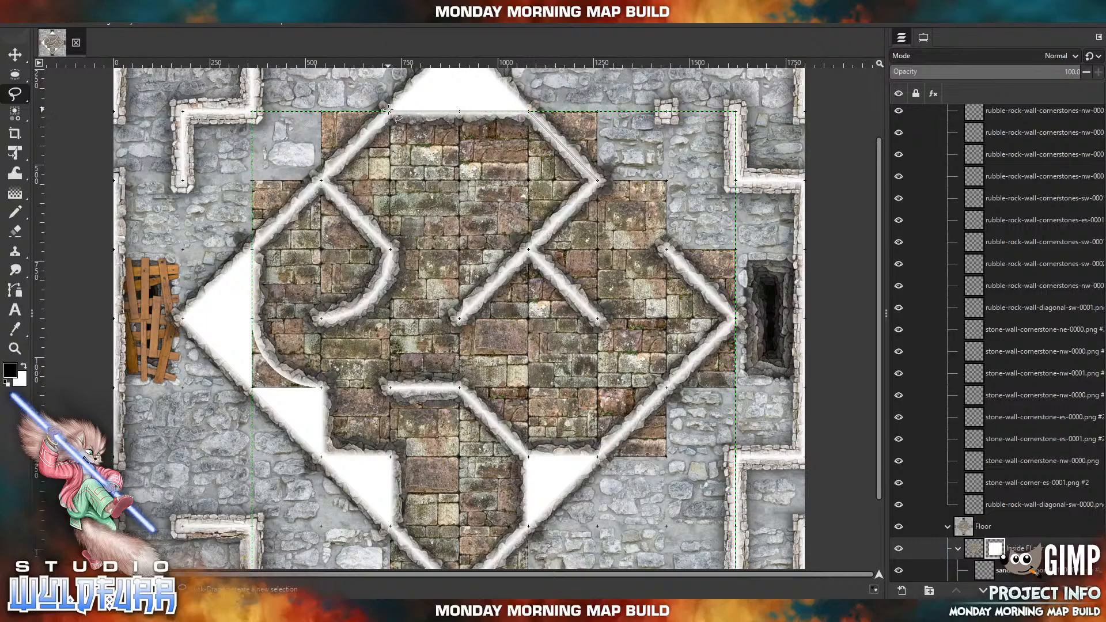
left_click(390, 111)
left_click(252, 249)
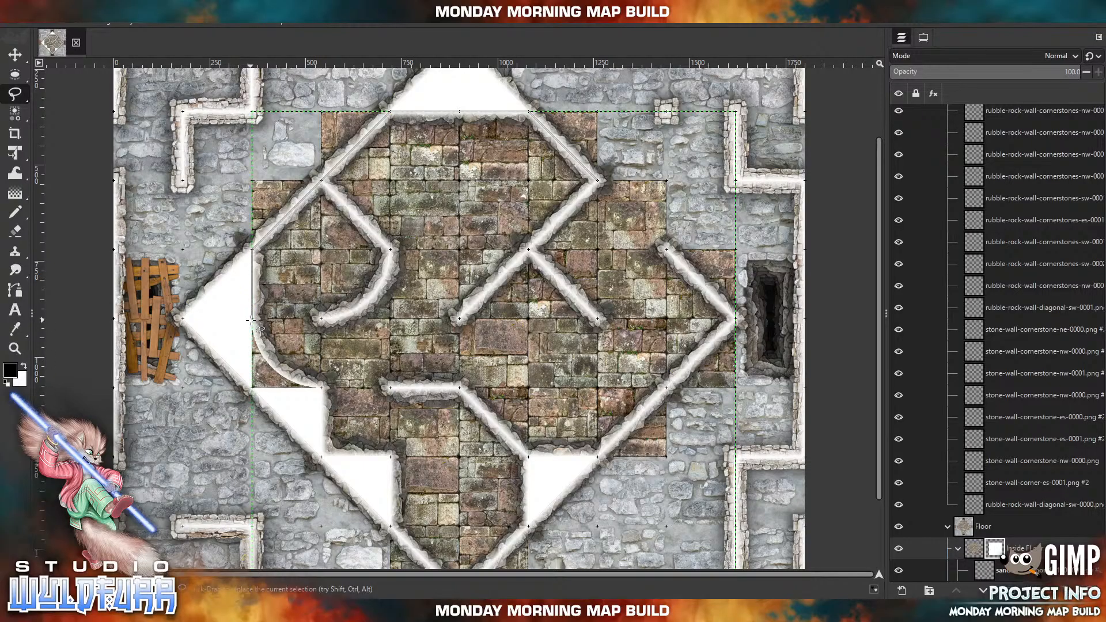
mouse_move(252, 319)
left_mouse_down()
mouse_move(267, 361)
mouse_move(320, 385)
left_mouse_up()
left_click(321, 387)
left_click(321, 457)
left_click(390, 457)
left_click(390, 526)
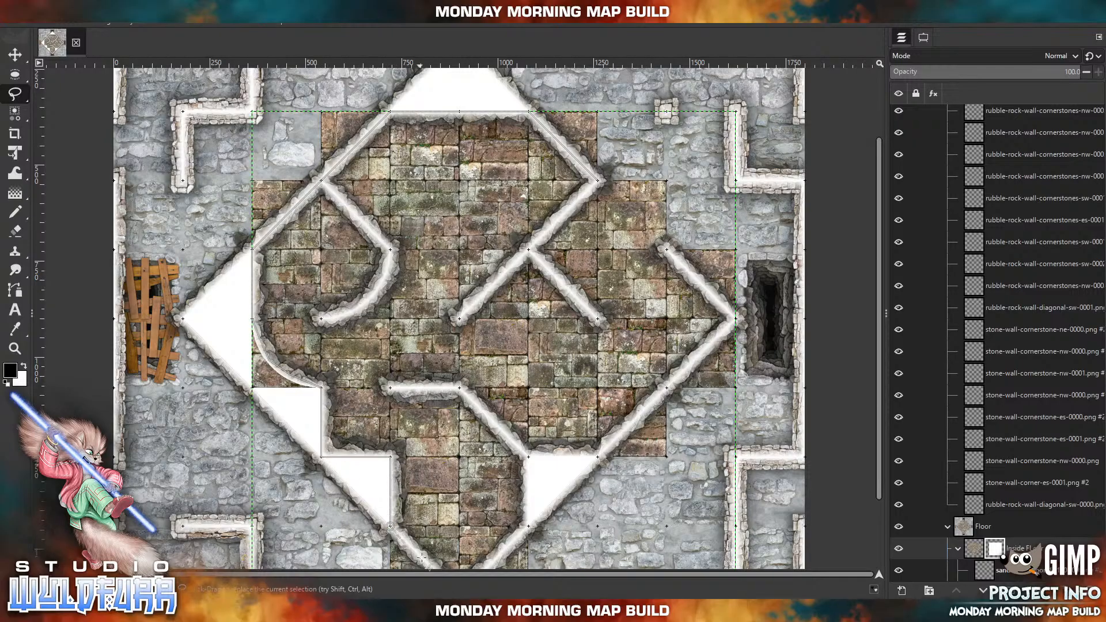
Continue the free selection around the southern tip and up the east walls, including the northeast opening, and close it at its starting corner.
left_click_drag(443, 528, 464, 433)
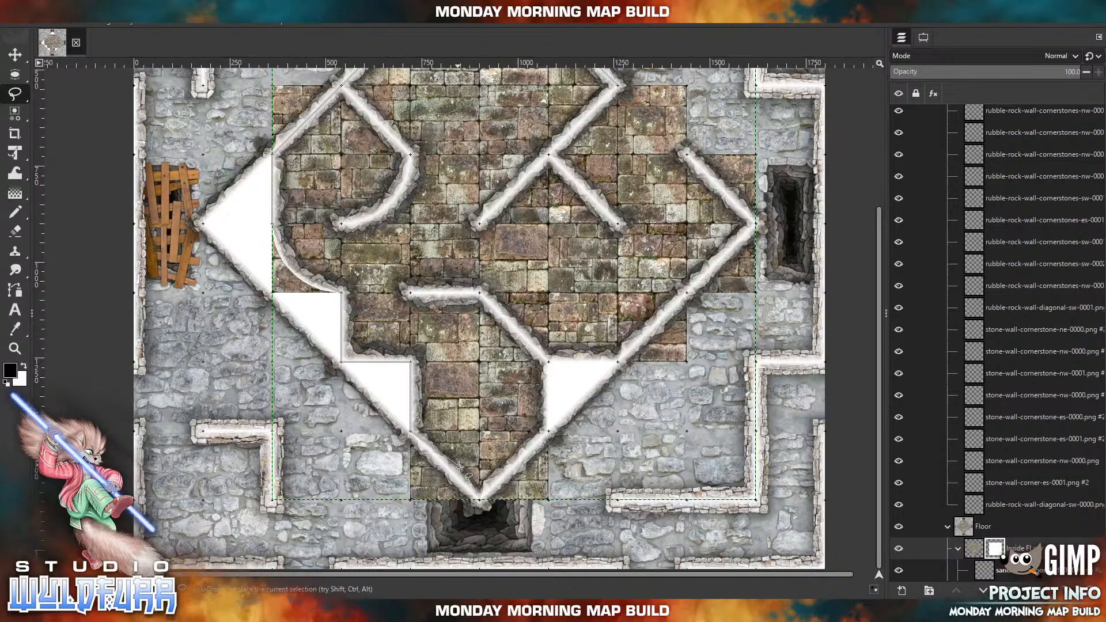
left_click(480, 499)
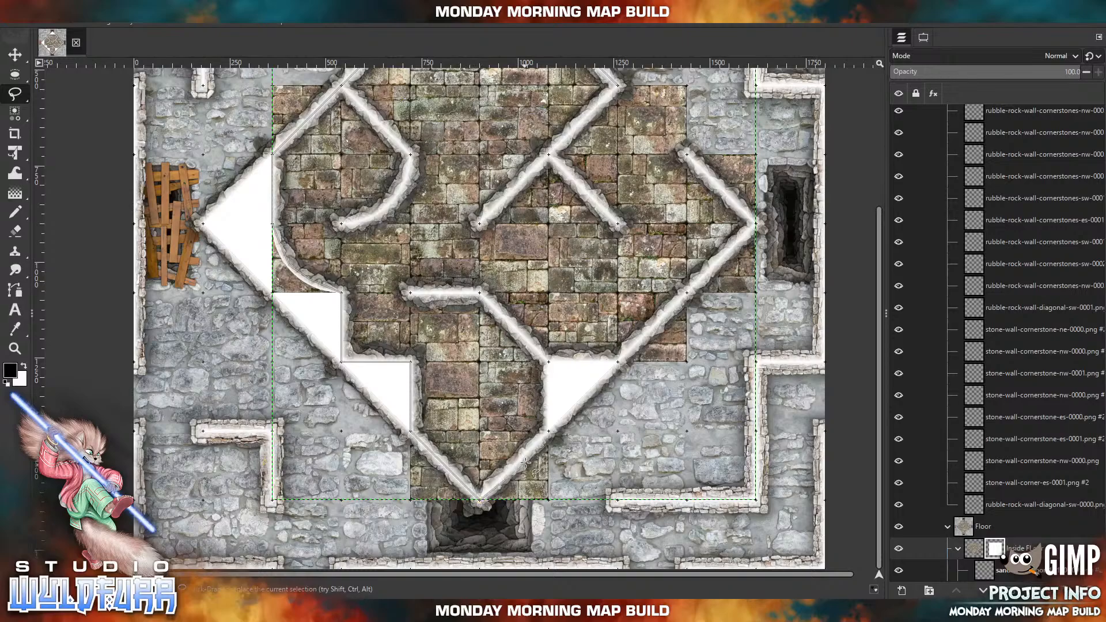
left_click(549, 431)
left_click(549, 364)
left_click_drag(754, 226, 607, 362)
left_click(609, 358)
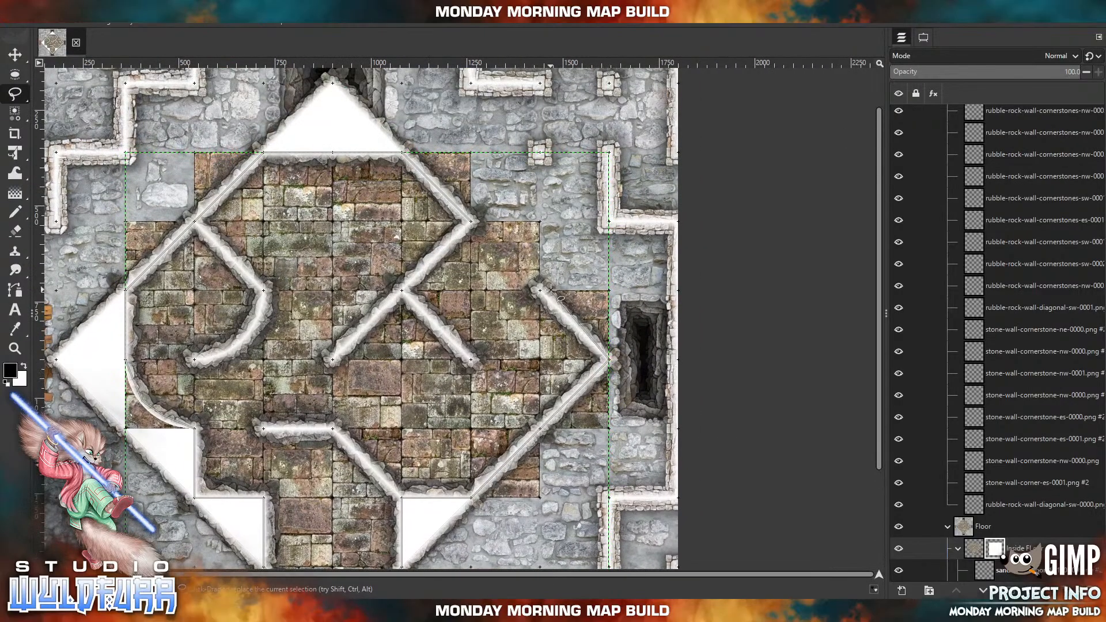
left_click(539, 291)
left_click(539, 221)
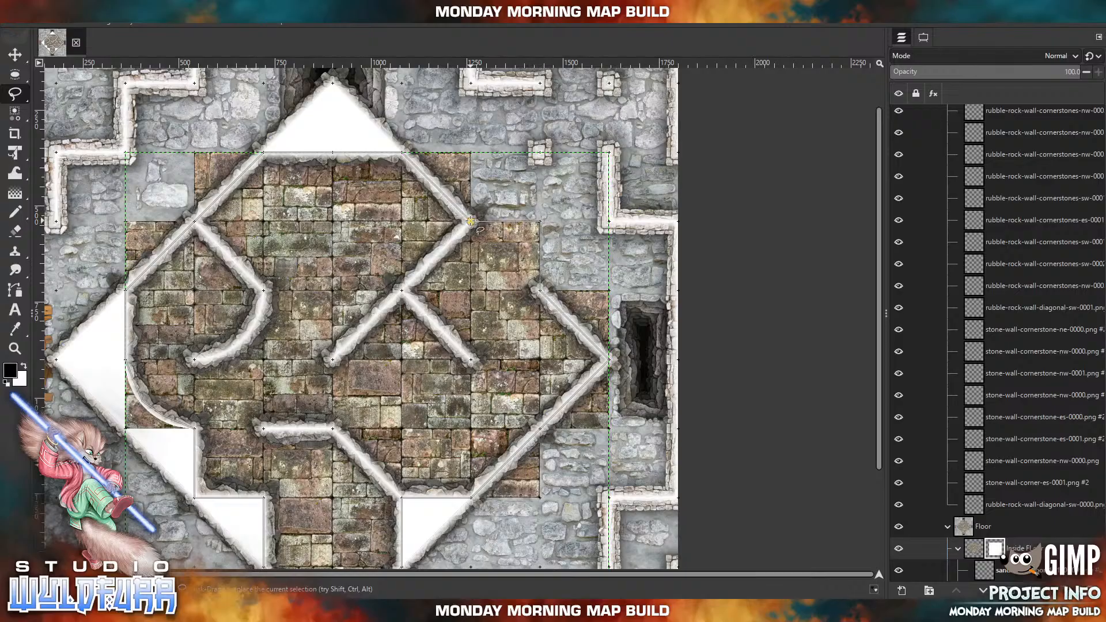
left_click(468, 222)
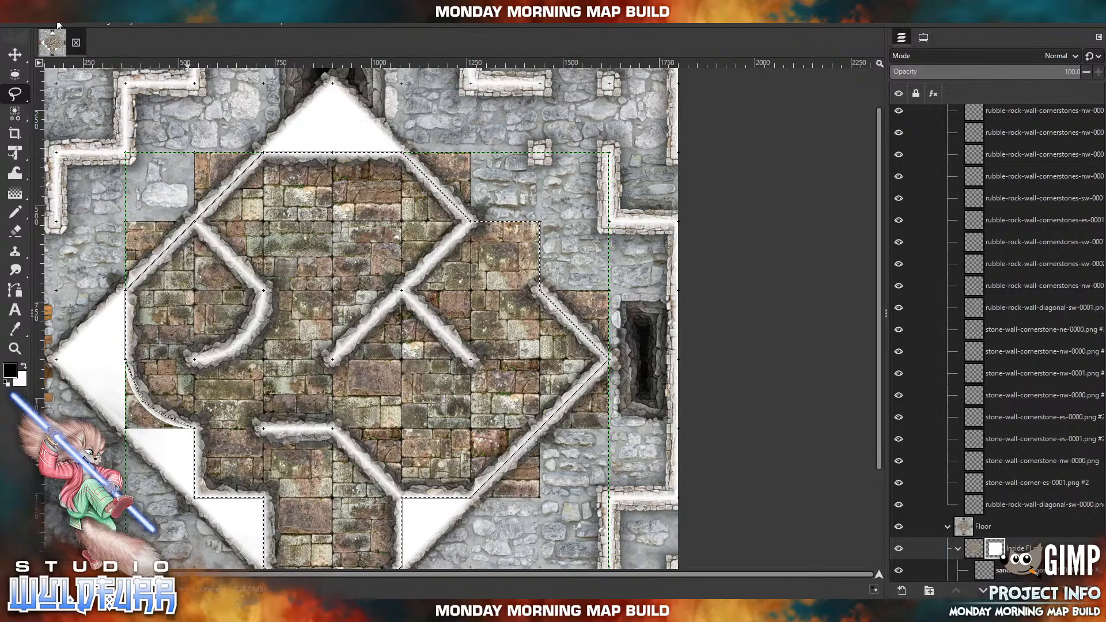
Invert the selection and fill the Inside FLoor mask with black to hide the tiles outside the walls, clearing the selection to finish.
left_click(56, 23)
left_click(67, 64)
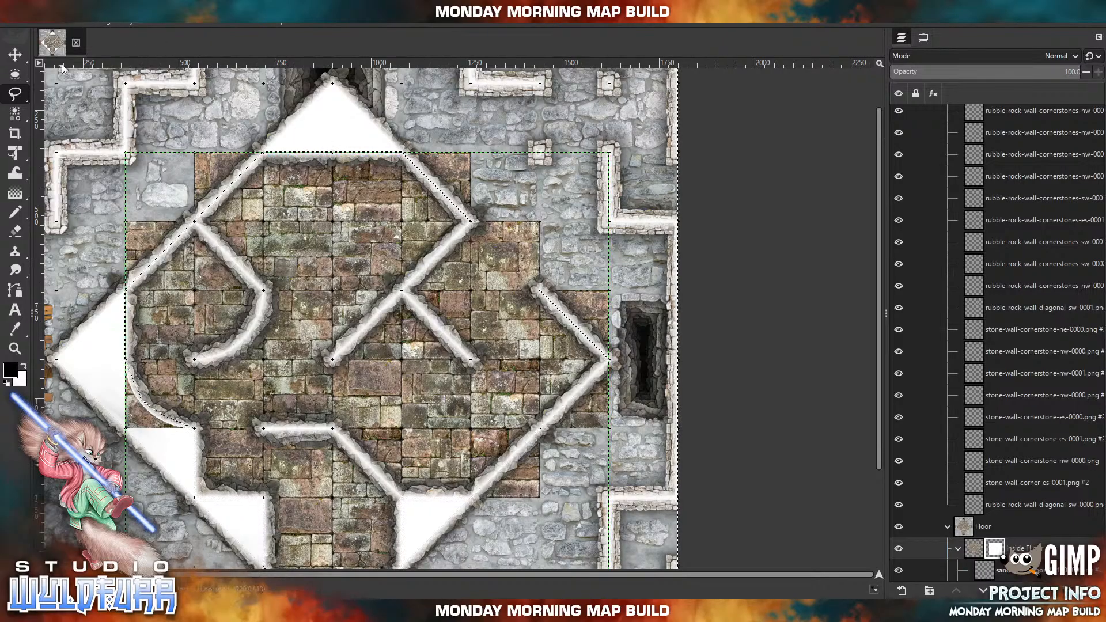
left_click(33, 24)
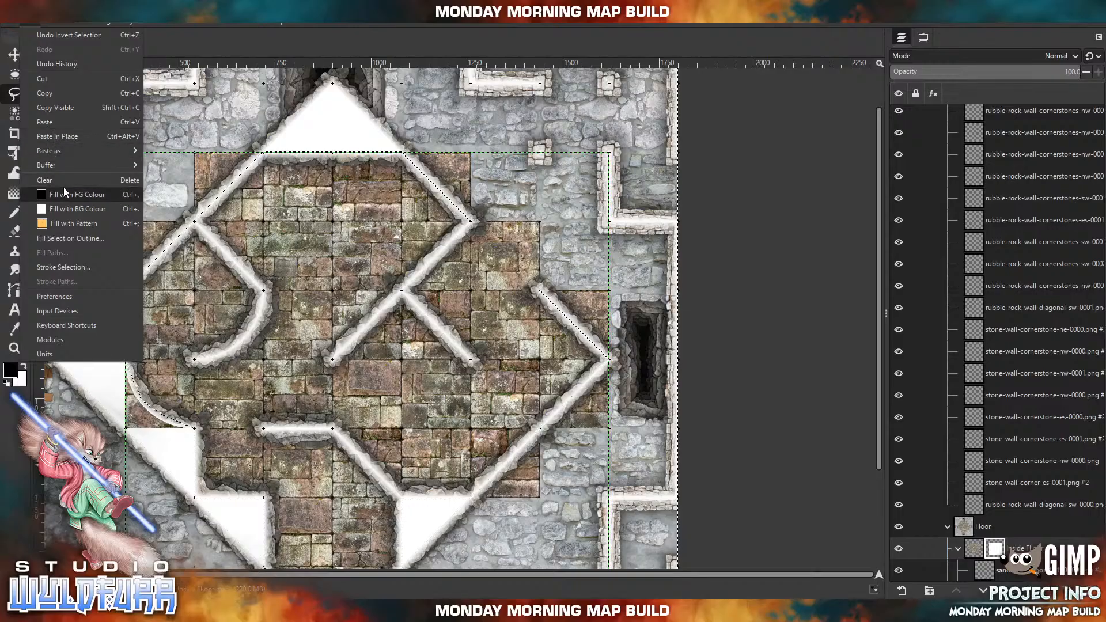
left_click(61, 194)
left_click_drag(390, 277, 469, 259)
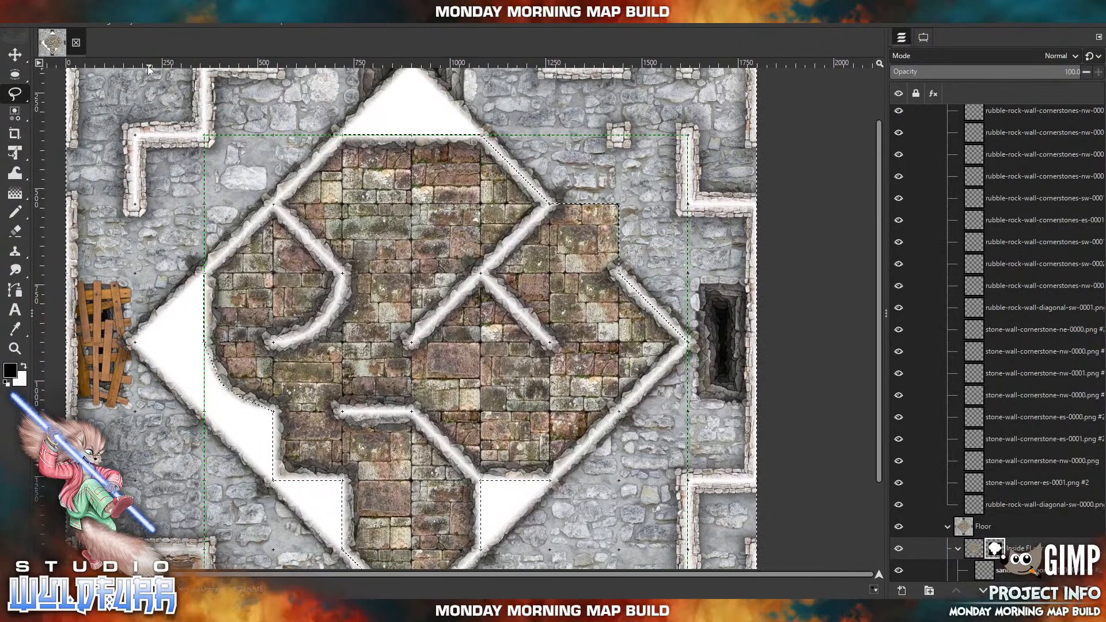
left_click(58, 24)
left_click(63, 53)
left_click_drag(614, 276, 517, 318)
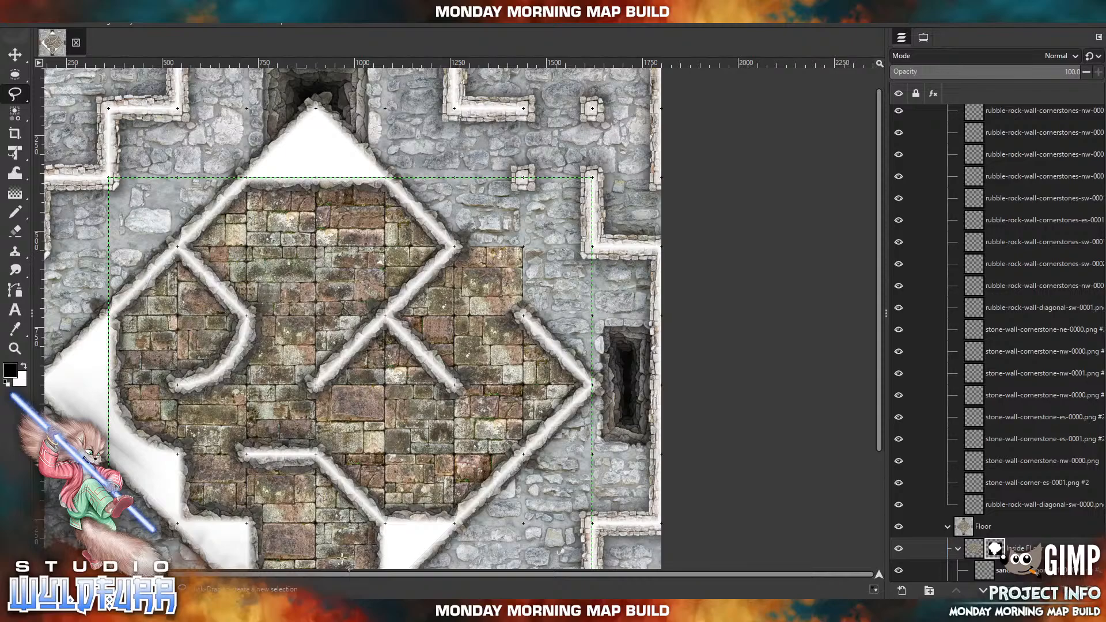
Import sandstone-steps-corner-sw-0000.png diagonally northeast of the room's northeast opening and move its layer out of Inside FLoor into the Floor group.
left_click(345, 611)
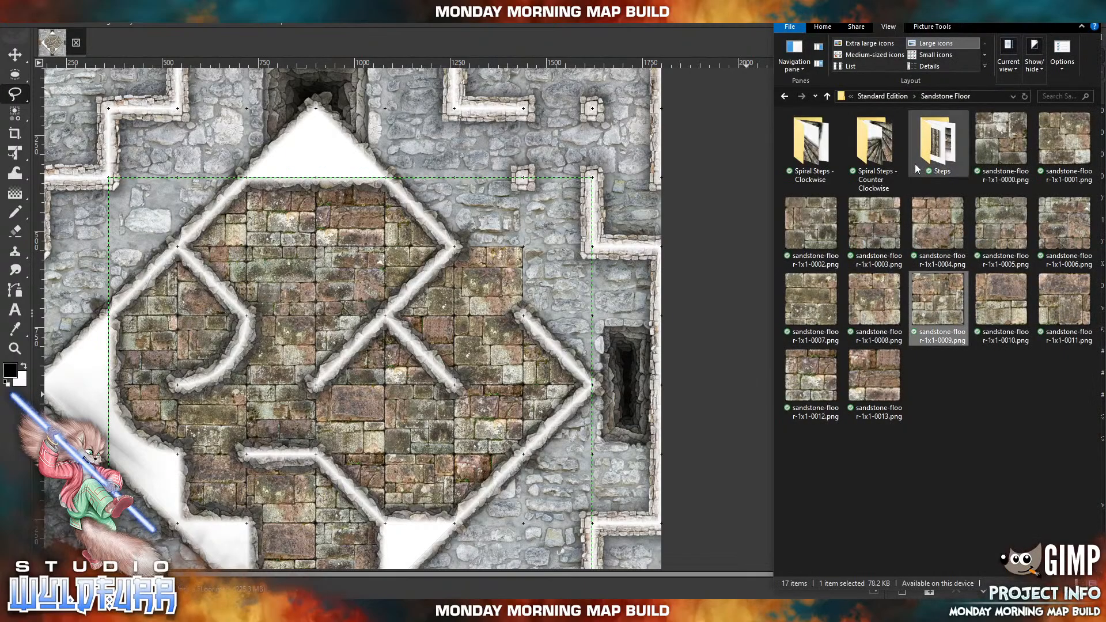
double_click(933, 141)
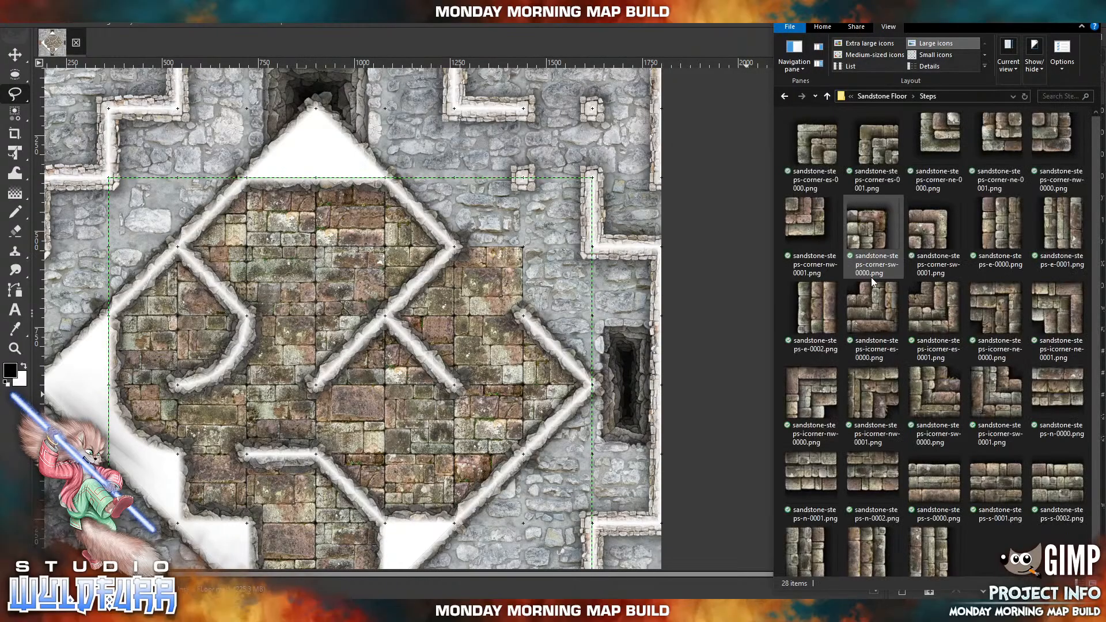
left_click(859, 241)
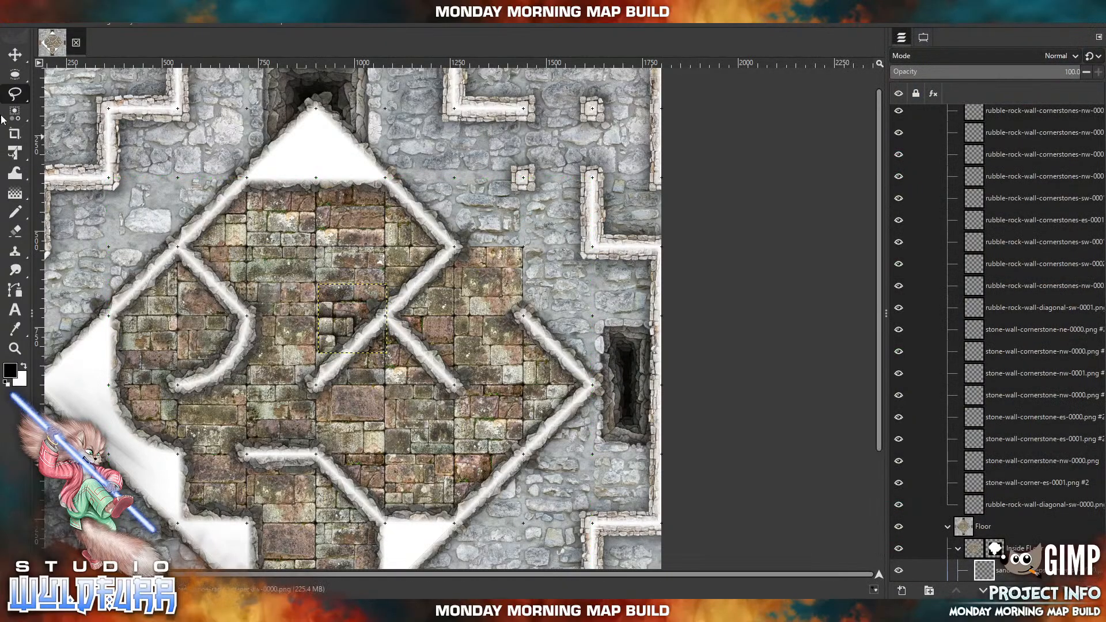
left_click(15, 54)
left_click_drag(323, 342, 527, 235)
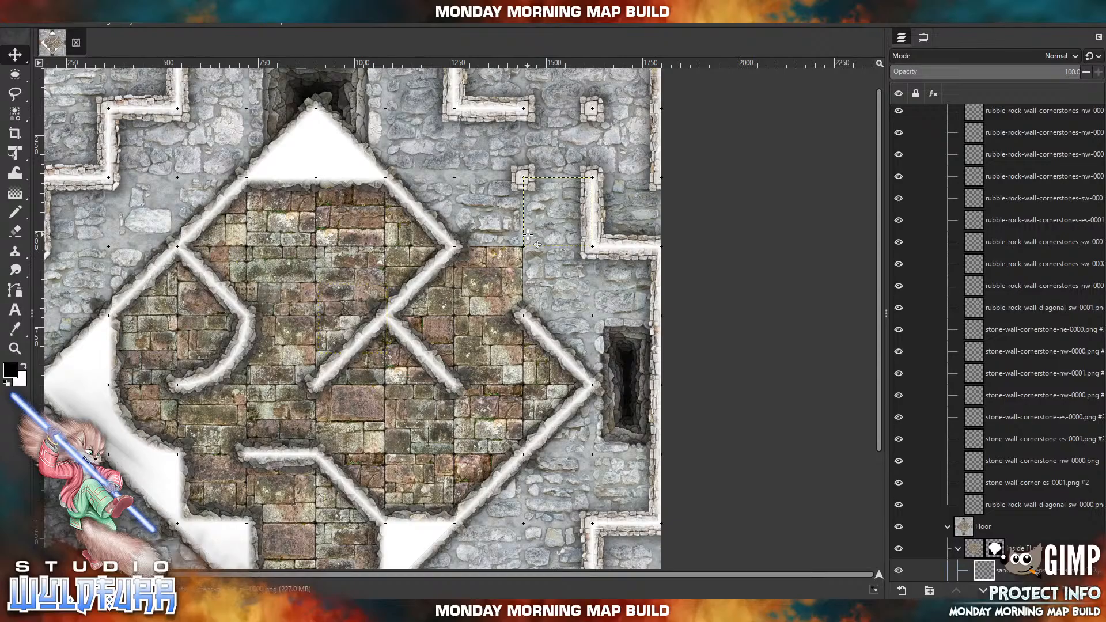
scroll(1029, 402, "down", 8)
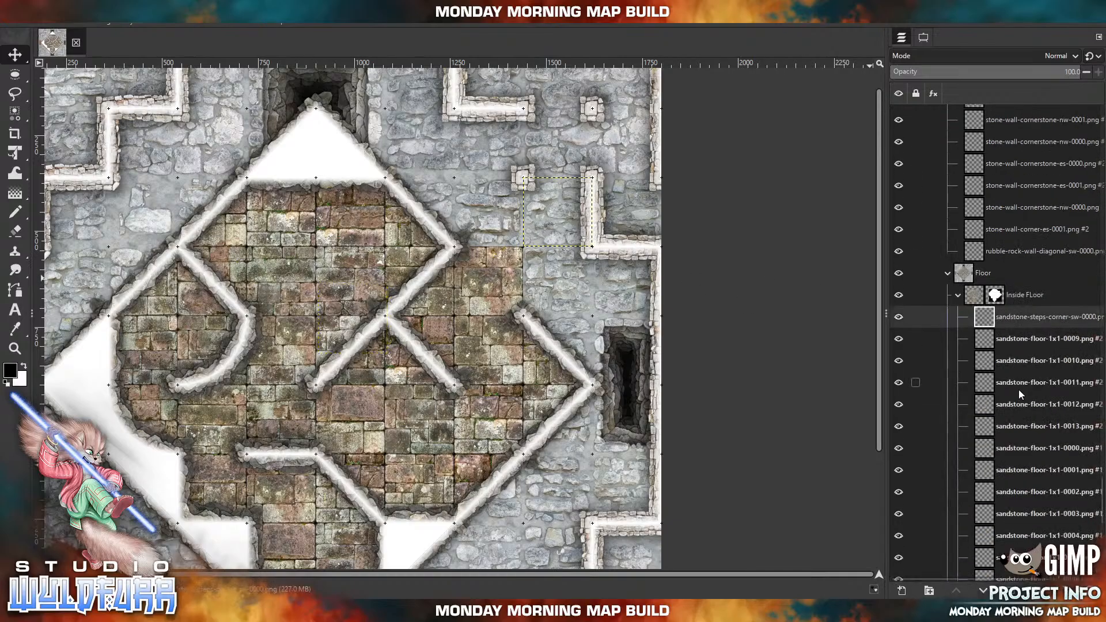
left_click_drag(981, 220, 989, 179)
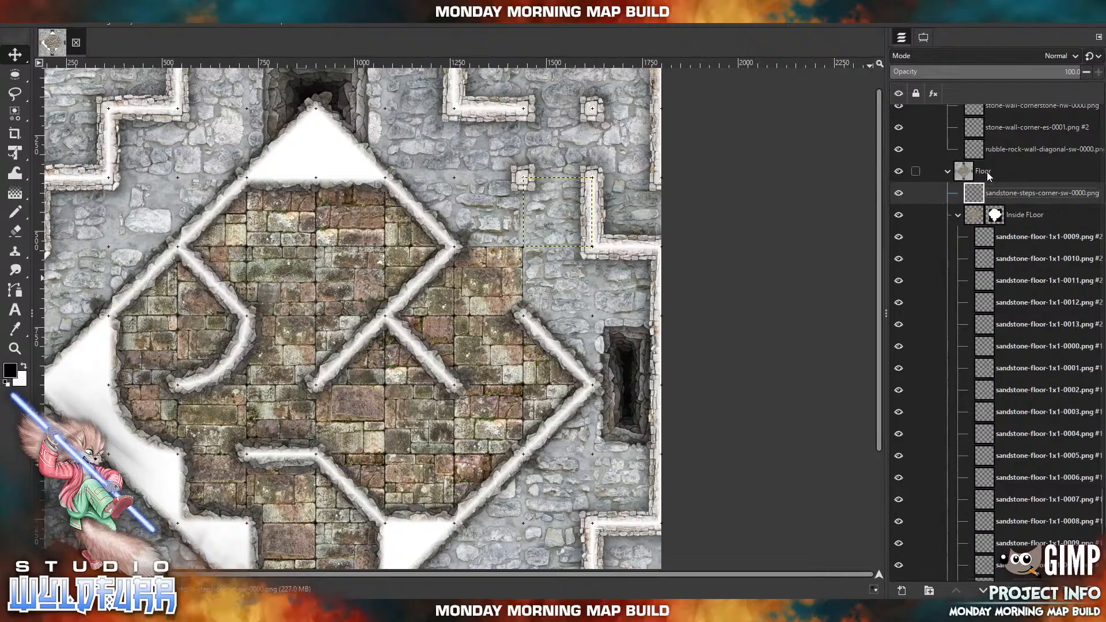
Move the corner steps layer below the Inside FLoor group and import sandstone-steps-s-0000.png directly west of the corner steps.
left_click(959, 217)
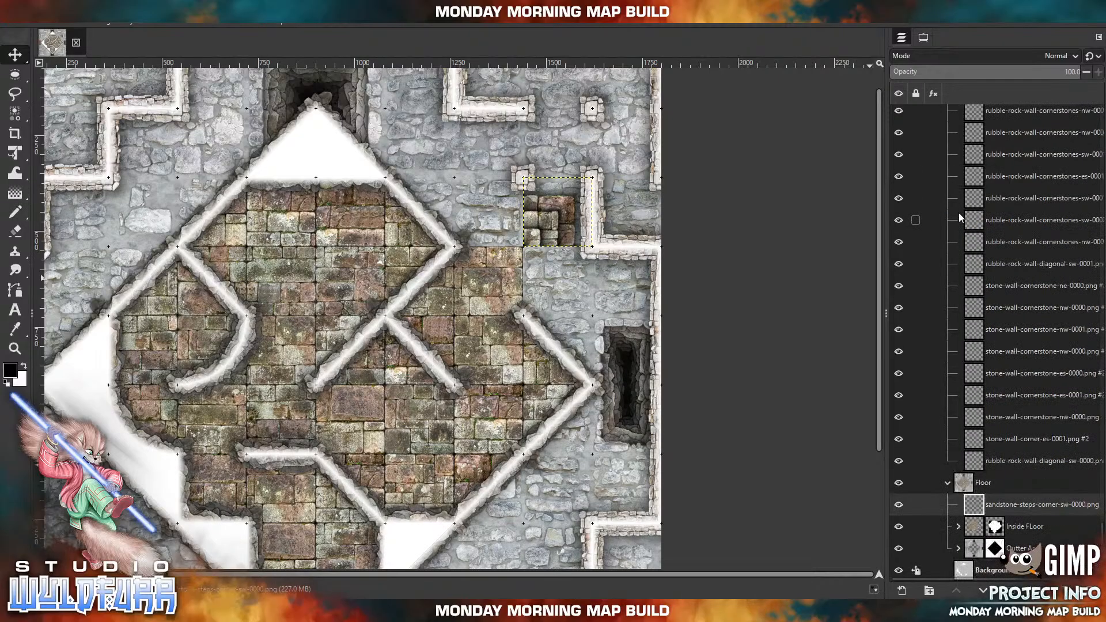
left_click_drag(974, 505, 980, 538)
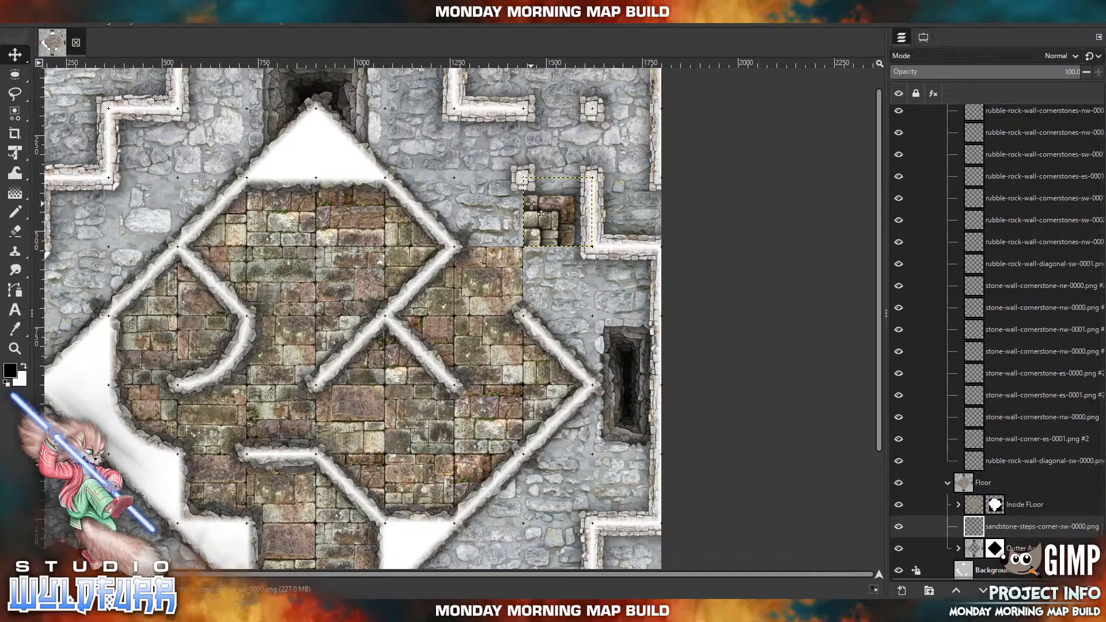
left_click(373, 610)
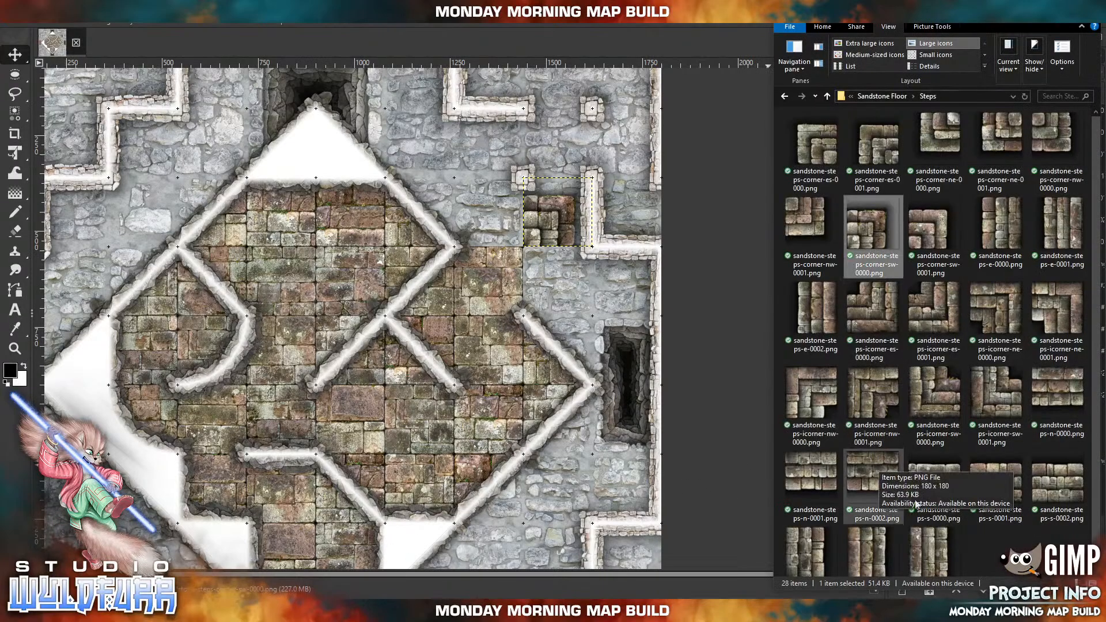
left_click(943, 496)
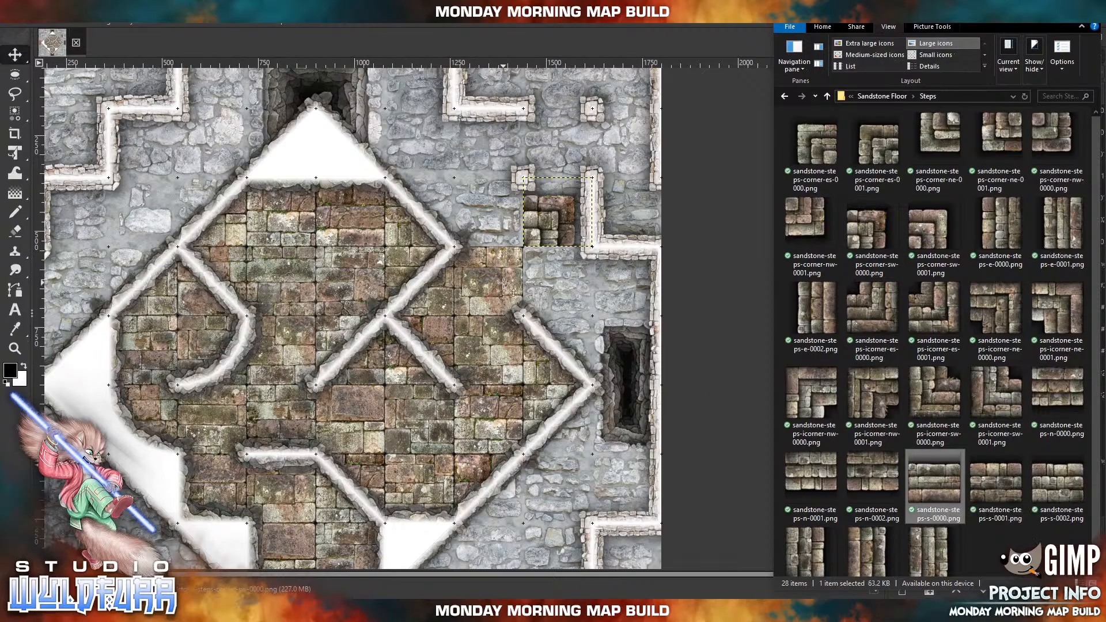
left_click_drag(506, 287, 506, 286)
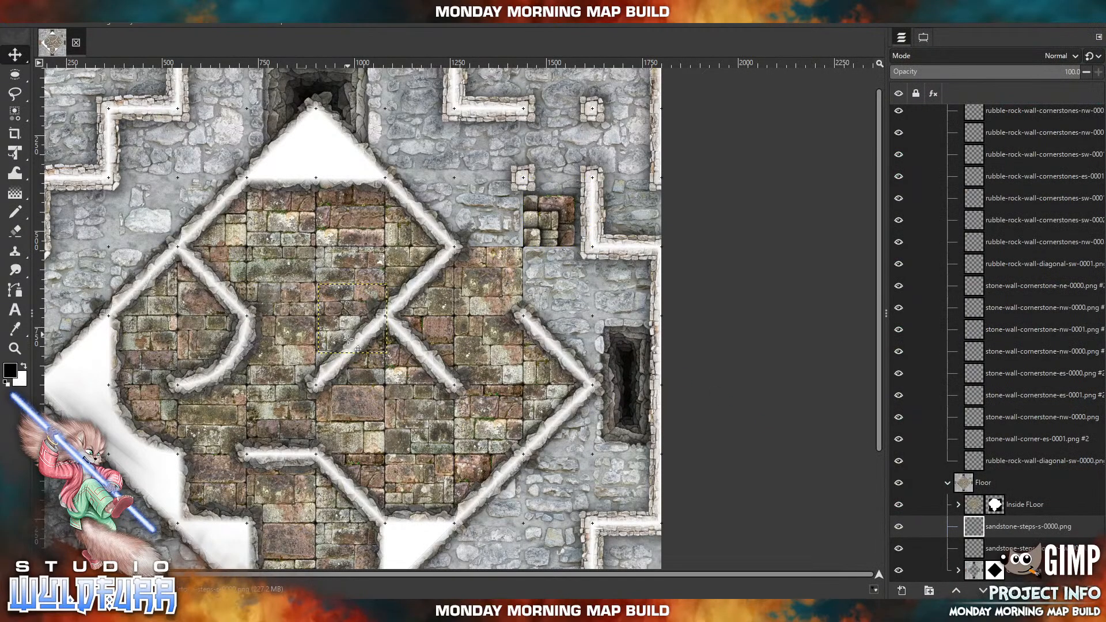
left_click_drag(398, 221, 483, 228)
Import sandstone-steps-s-0001.png and snap it to the grid directly west of the first straight south-facing steps tile.
left_click(305, 611)
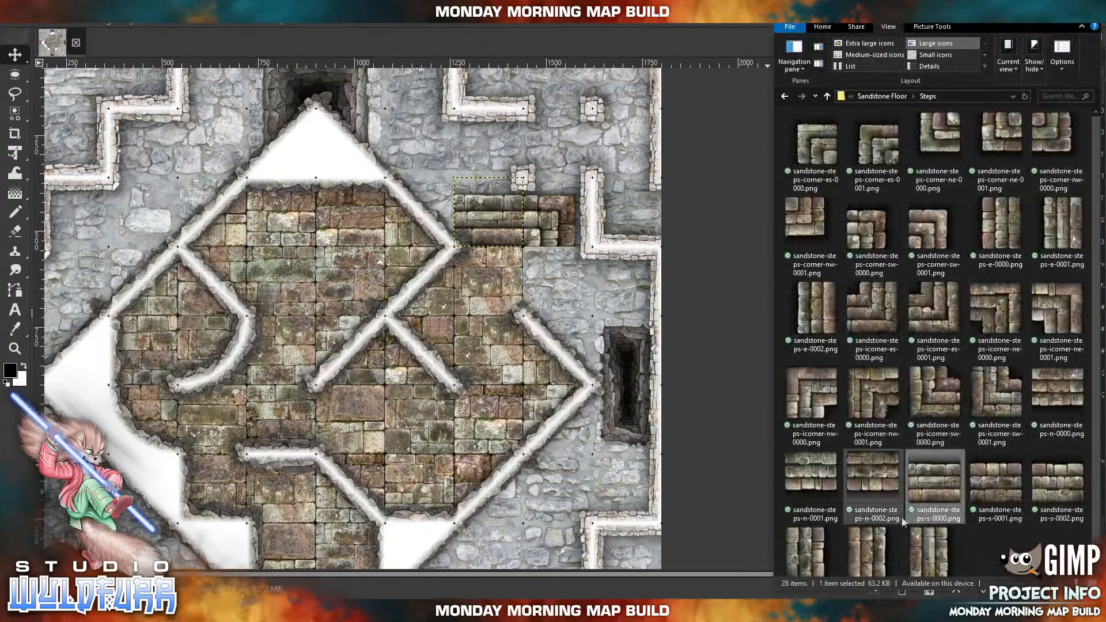
left_click_drag(1006, 495, 427, 235)
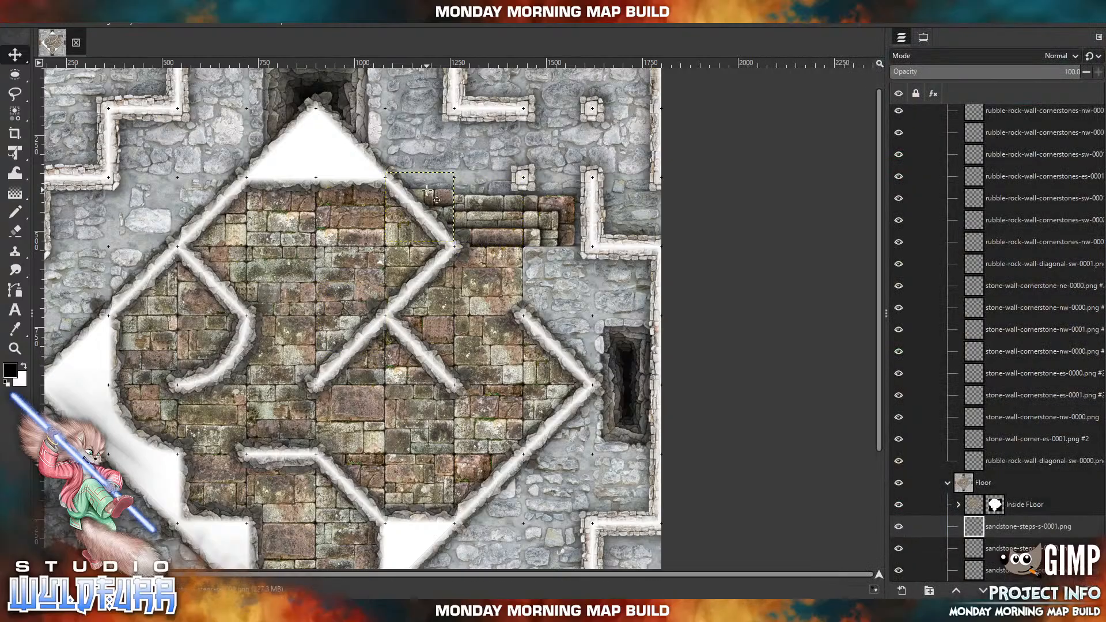
left_click_drag(443, 199, 442, 203)
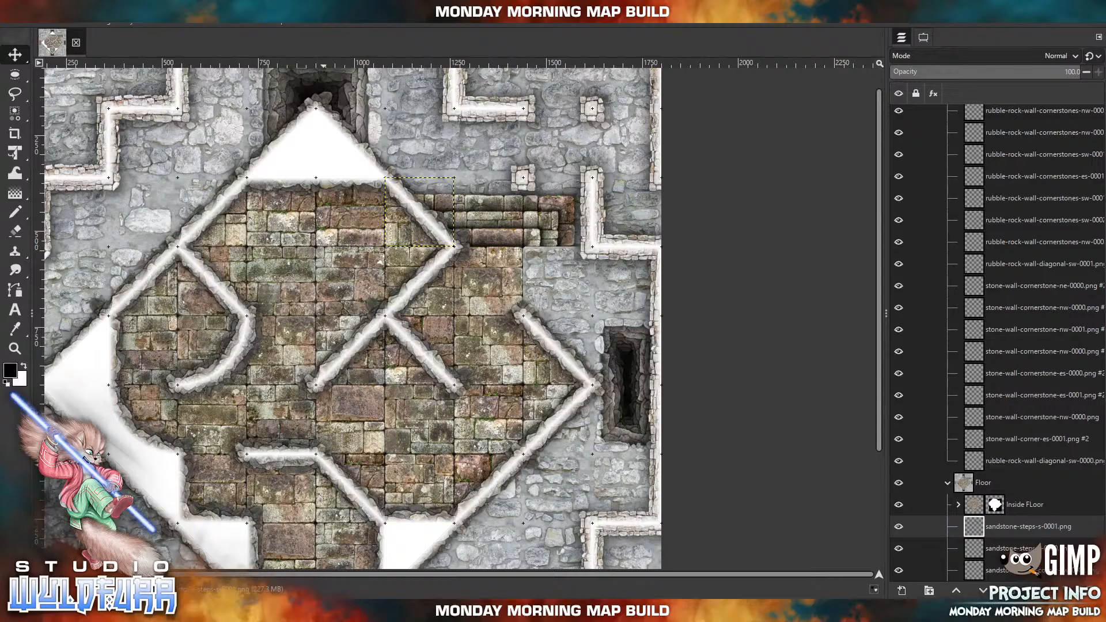
Import sandstone-steps-w-0002.png directly south of the corner steps and sandstone-steps-w-0001.png directly south of that tile.
left_click(338, 611)
left_click_drag(933, 550, 588, 354)
left_click_drag(402, 351, 607, 315)
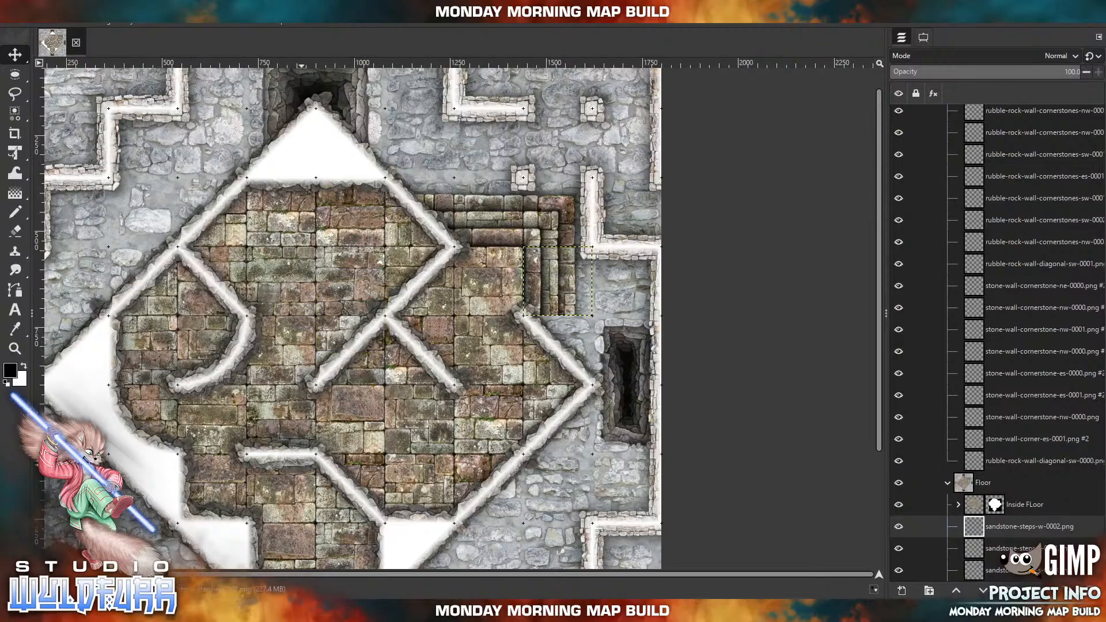
left_click(300, 611)
left_click_drag(861, 542, 610, 343)
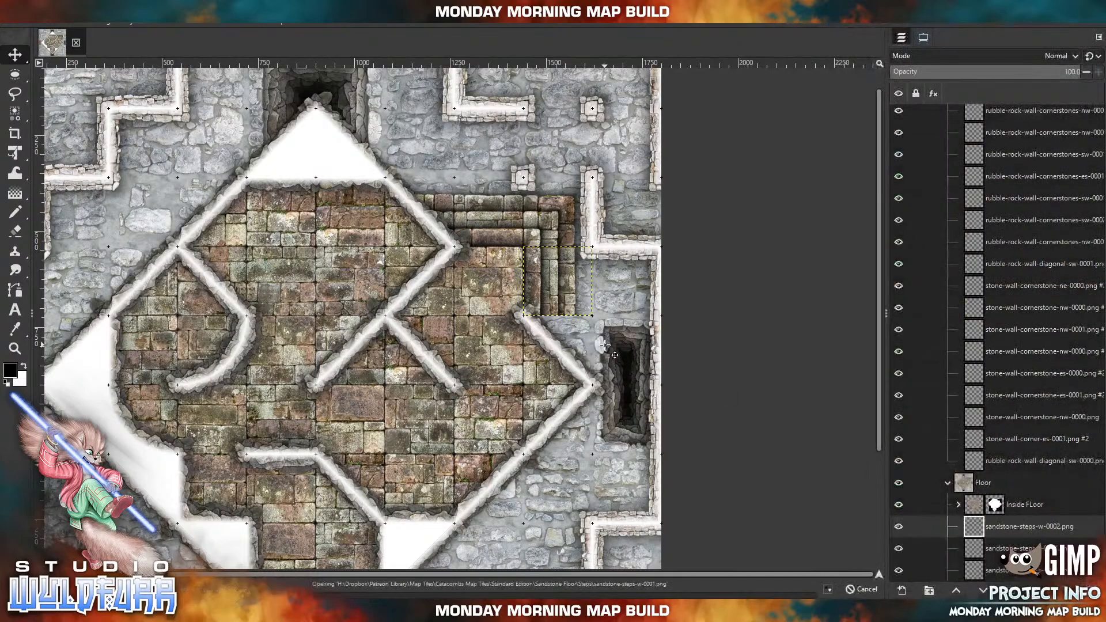
left_click_drag(331, 301, 621, 361)
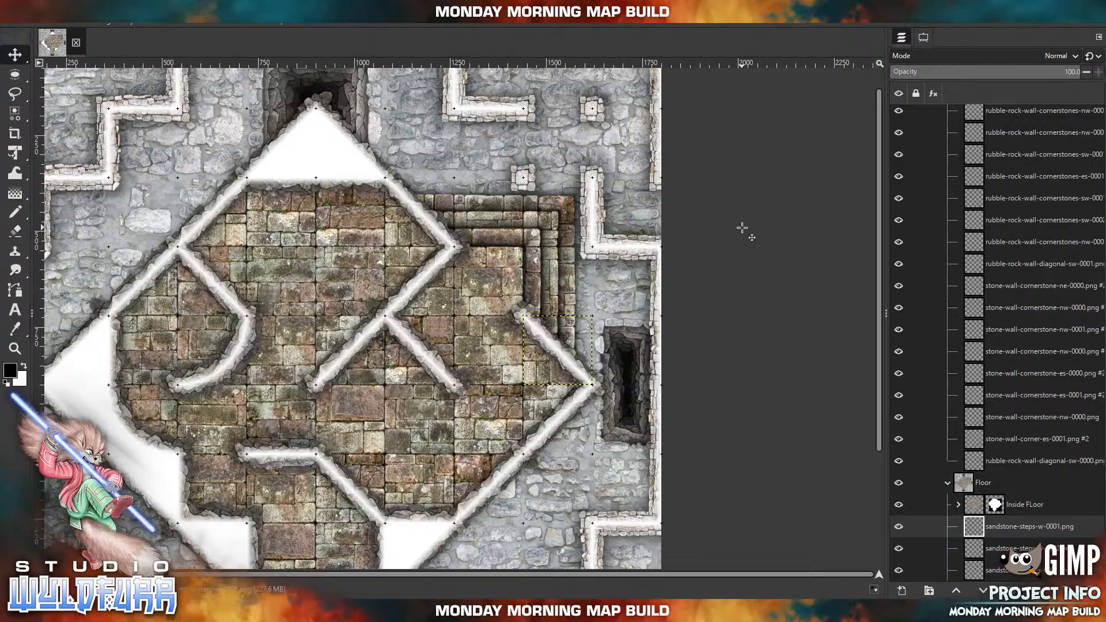
Select all five sandstone steps layers and shift them together about 50 px south and about 50 px west, partly under the tiled floor.
scroll(1014, 503, "down", 3)
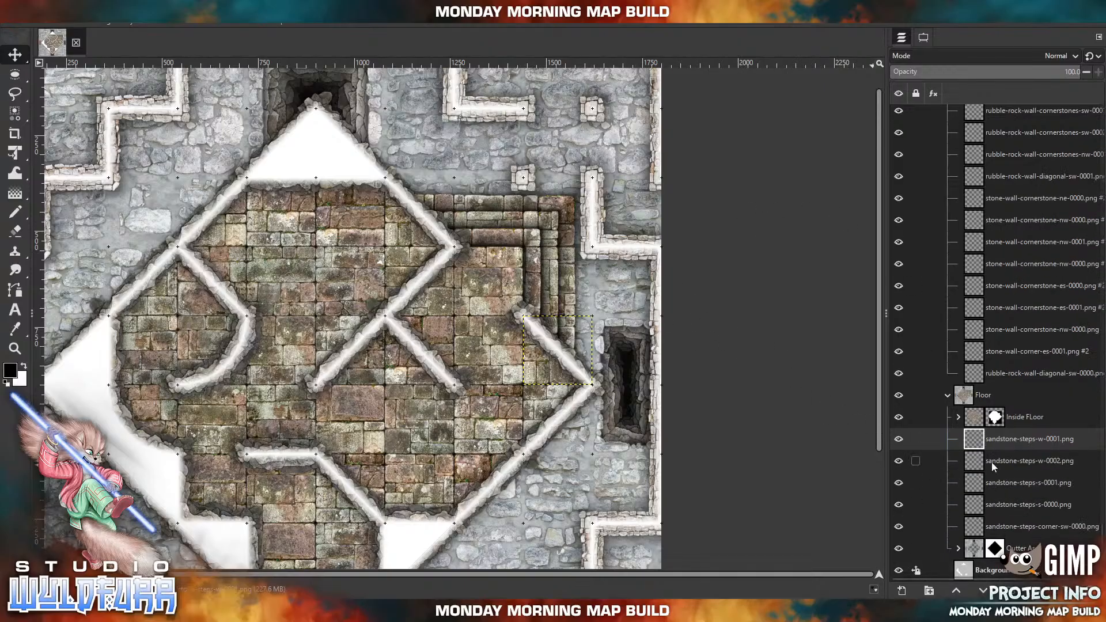
left_click(980, 530, "shift")
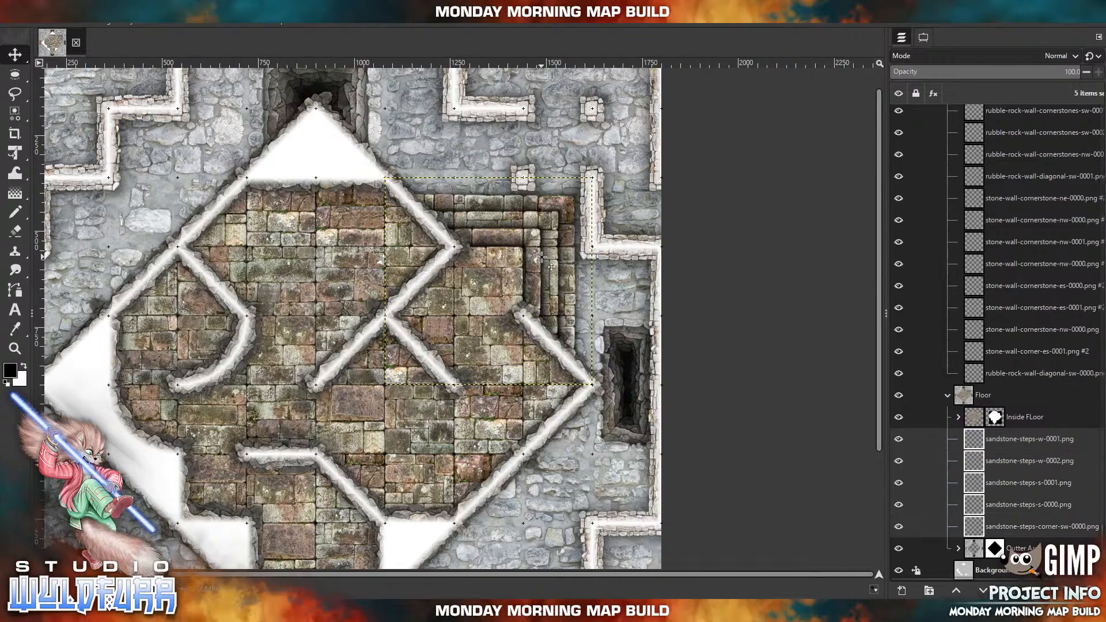
left_click(63, 25)
mouse_move(87, 82)
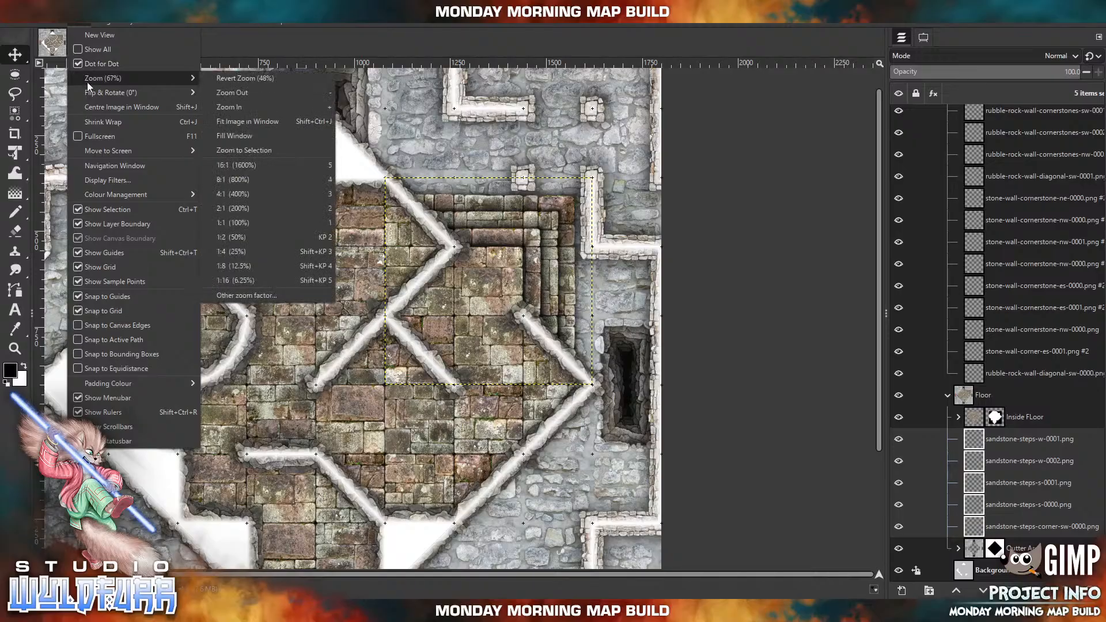
left_click(235, 223)
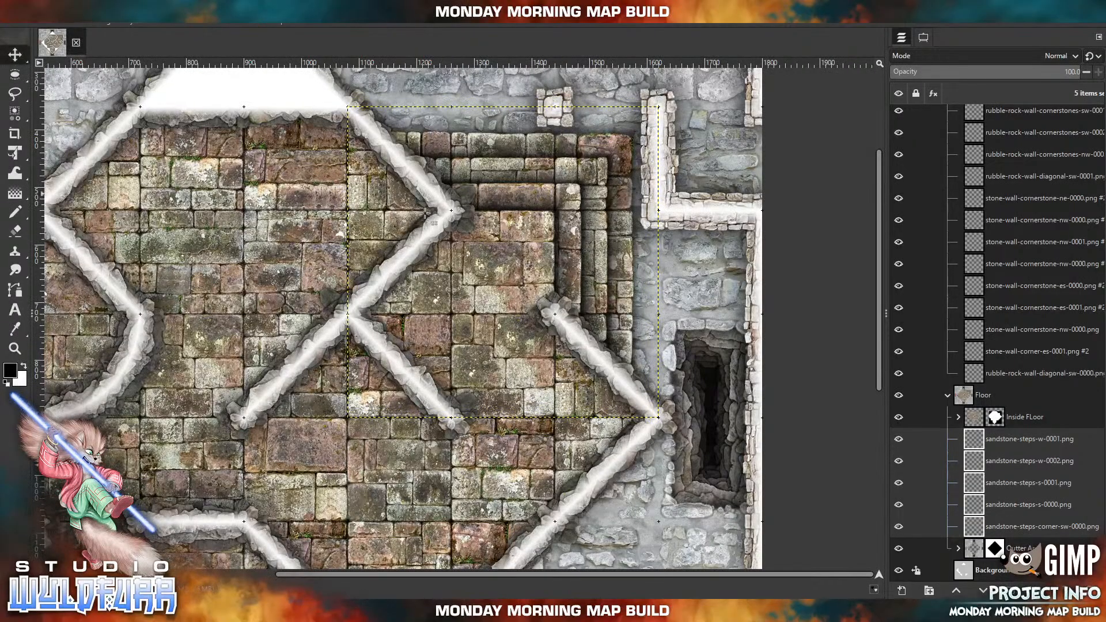
left_click_drag(613, 269, 613, 306)
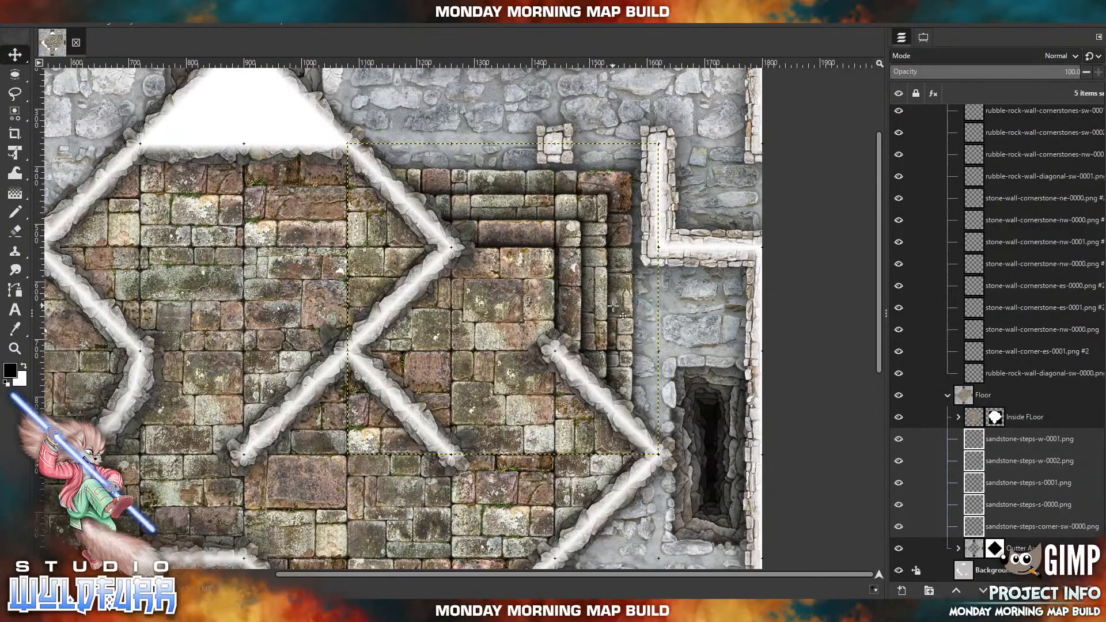
key("shift+Down")
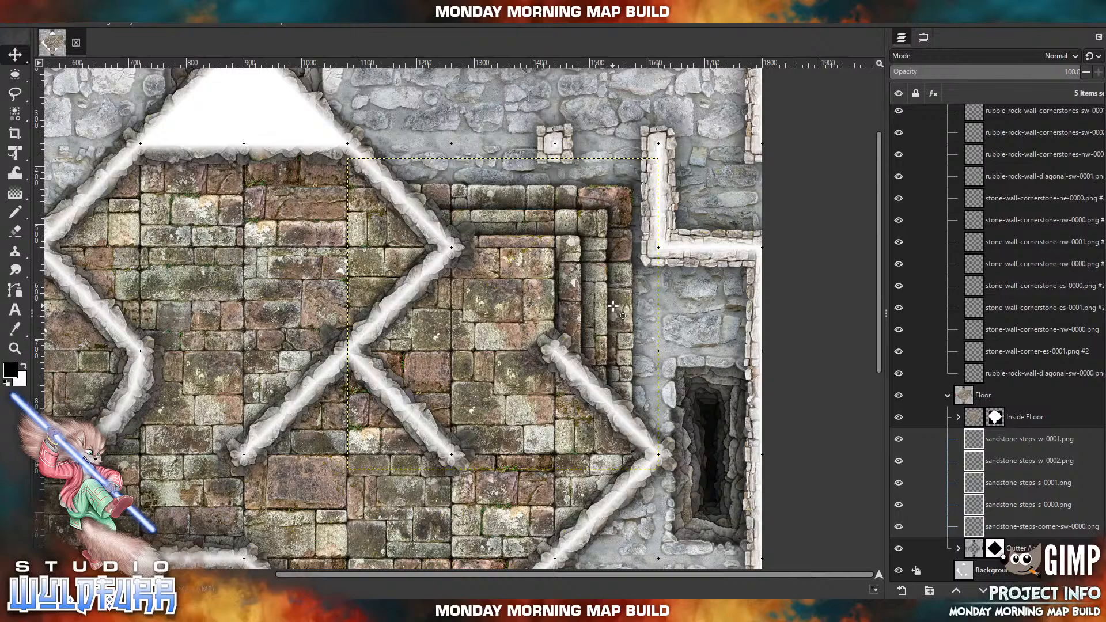
key("shift+Left")
key("shift+Down")
key("shift+Left")
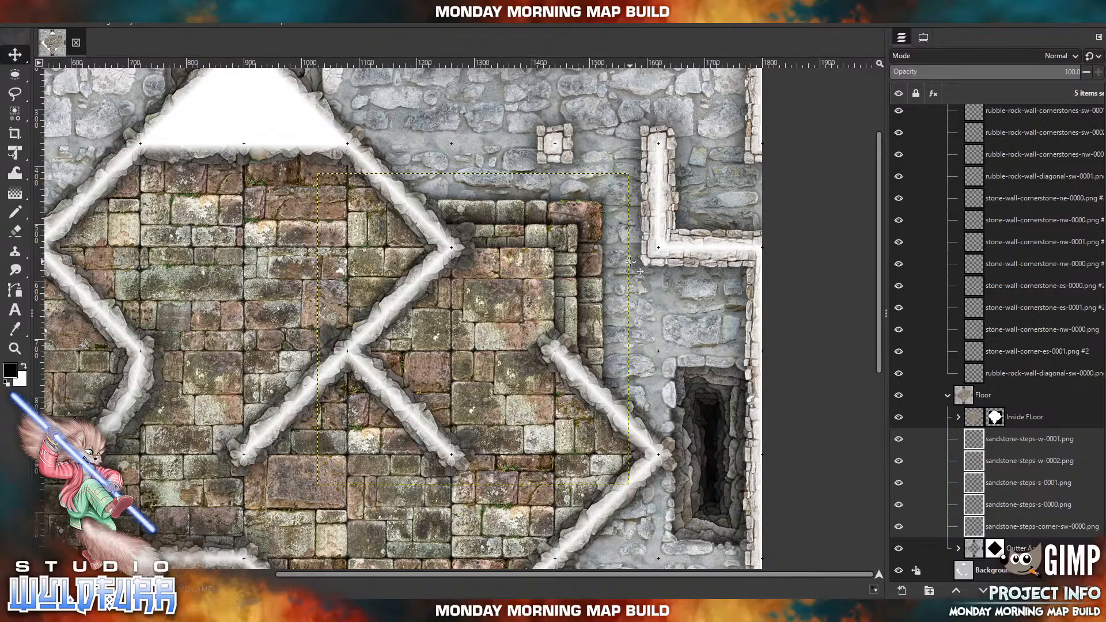
Nudge the five selected steps layers slightly north and east to fine-tune how they meet the northeast edge of the tiled floor.
key("Up")
key("Up")
key("Up")
key("Up")
key("Up")
key("Up")
key("Up")
key("Up")
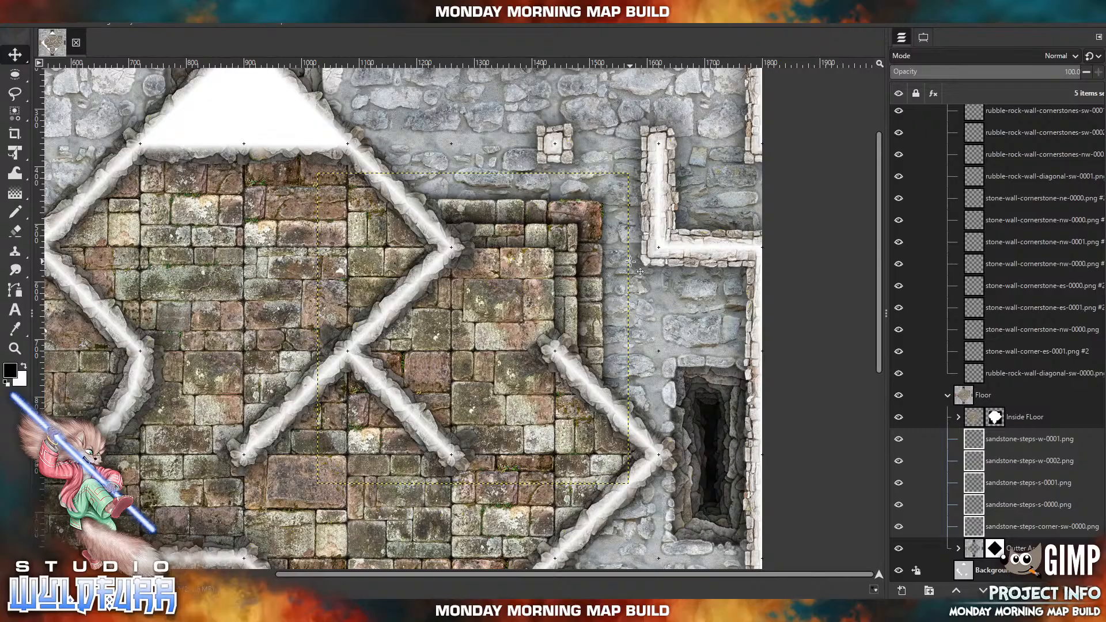
key("Down")
key("Down")
key("Down")
key("Down")
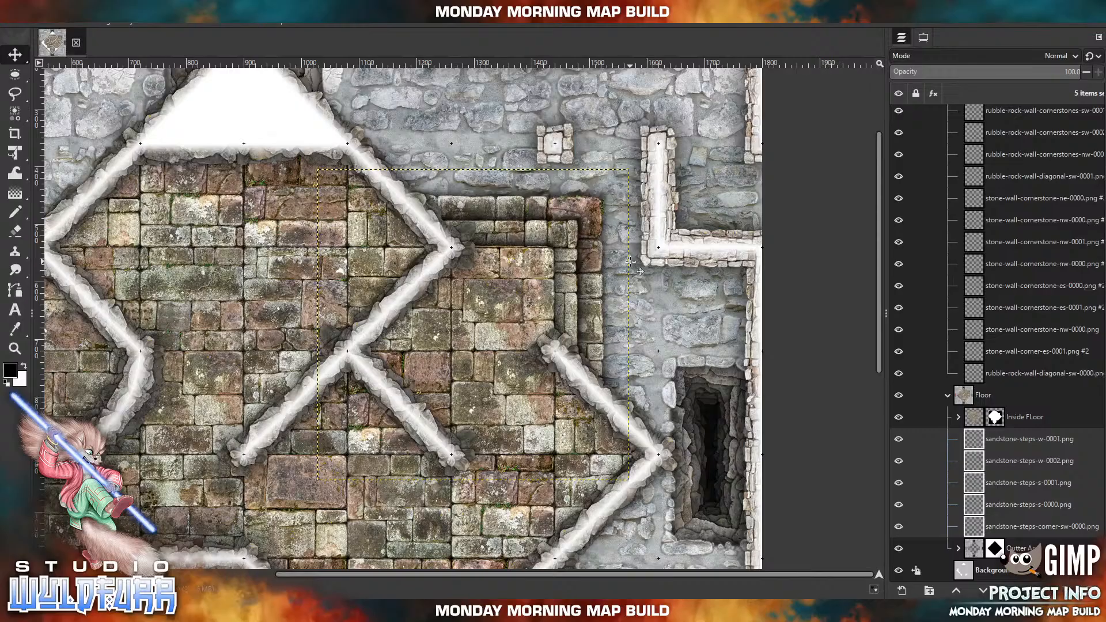
key("Right")
key("Right")
key("Right")
key("Right")
key("Right")
key("Right")
key("Right")
key("Right")
key("Right")
key("Left")
key("Left")
key("Left")
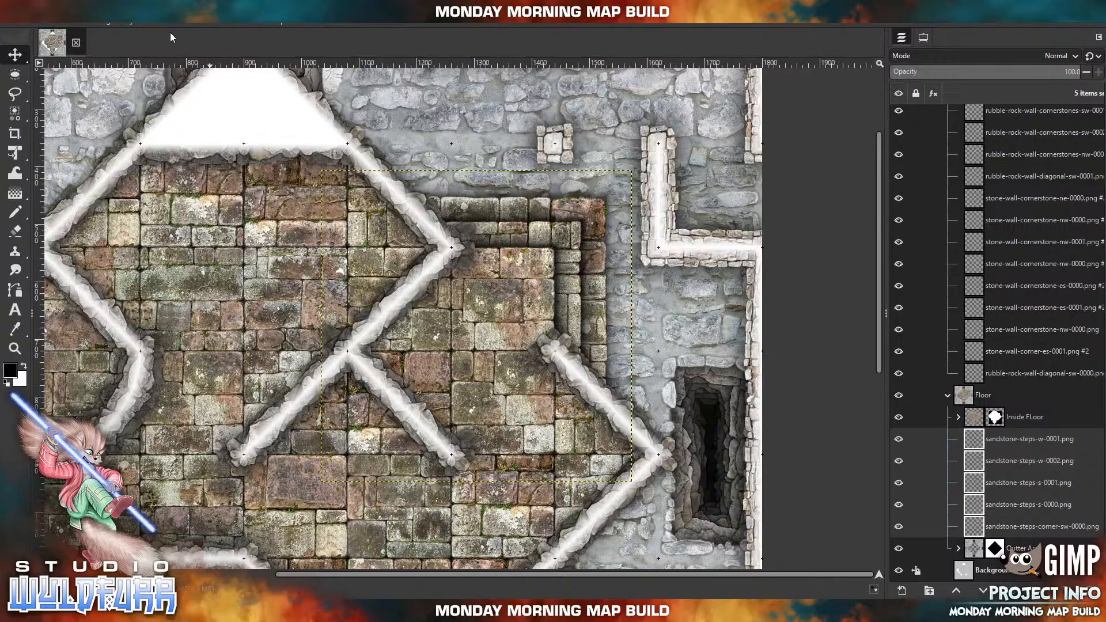
Fit the whole map image in the window to check the placement of the steps.
left_click(129, 26)
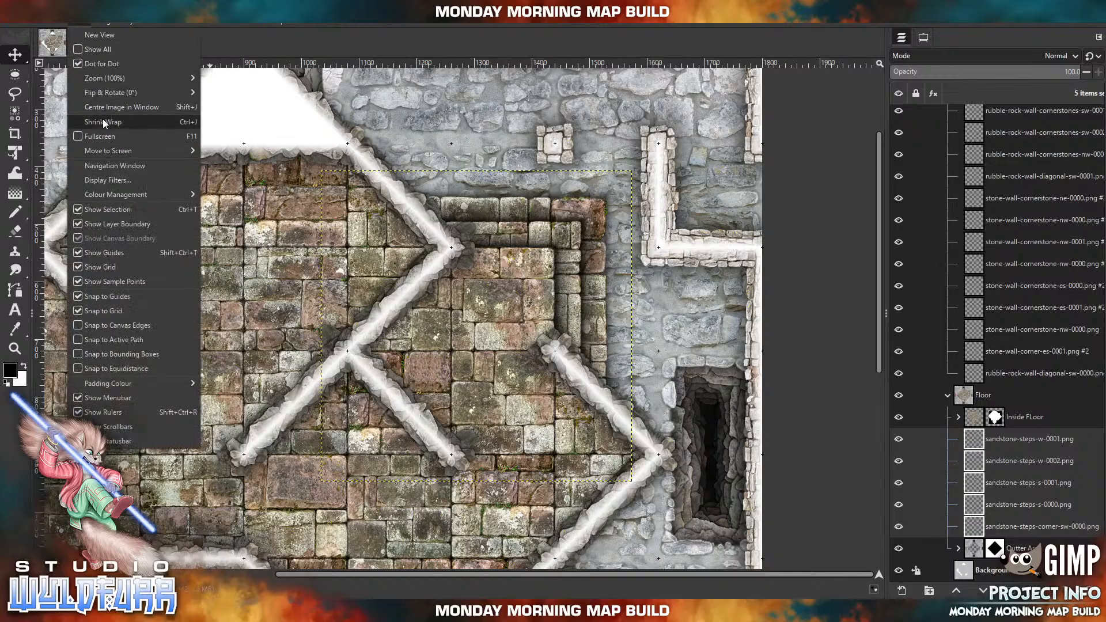
mouse_move(92, 76)
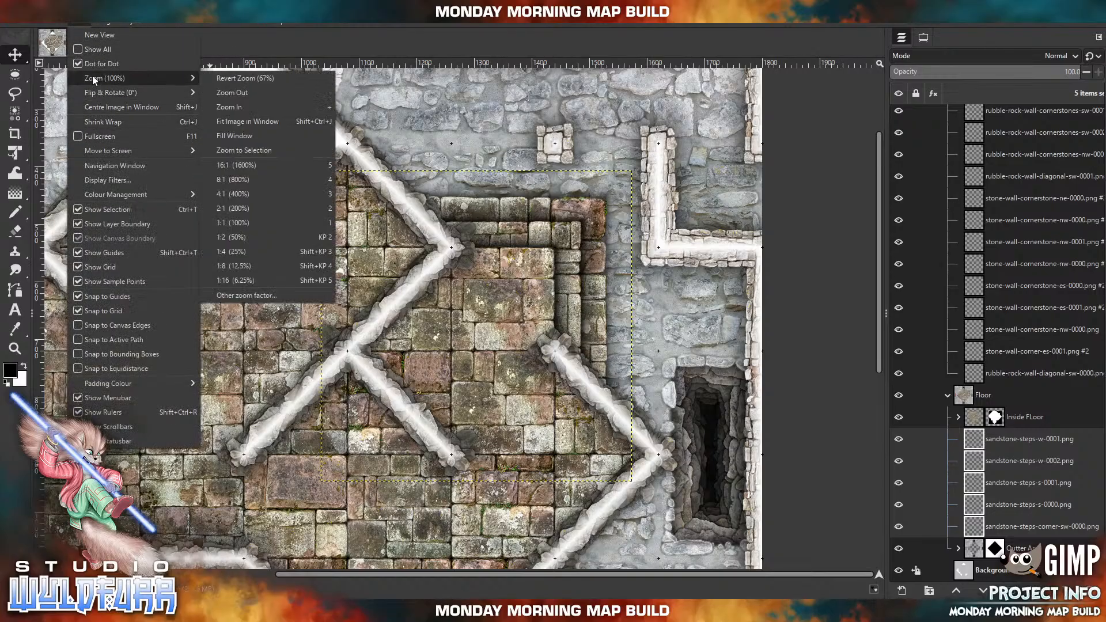
left_click(222, 227)
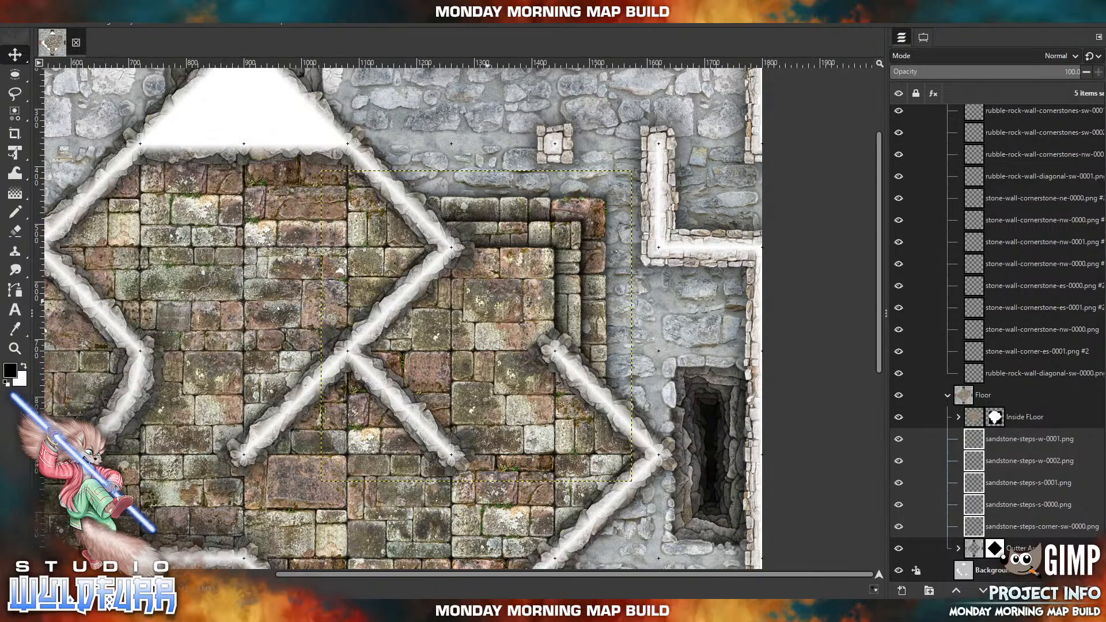
left_click(105, 23)
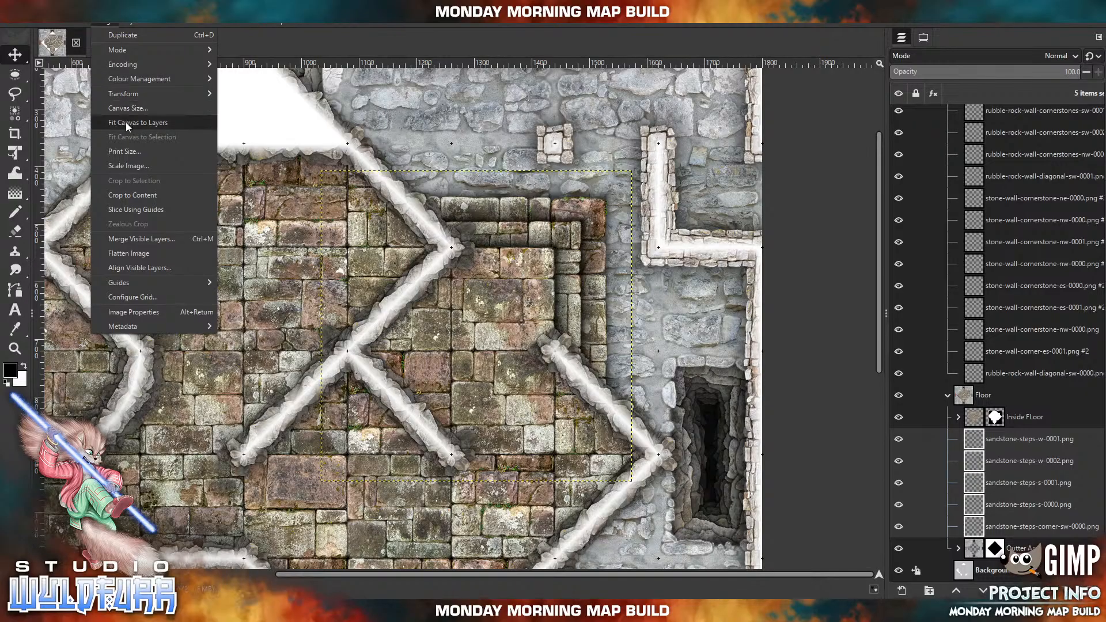
mouse_move(79, 22)
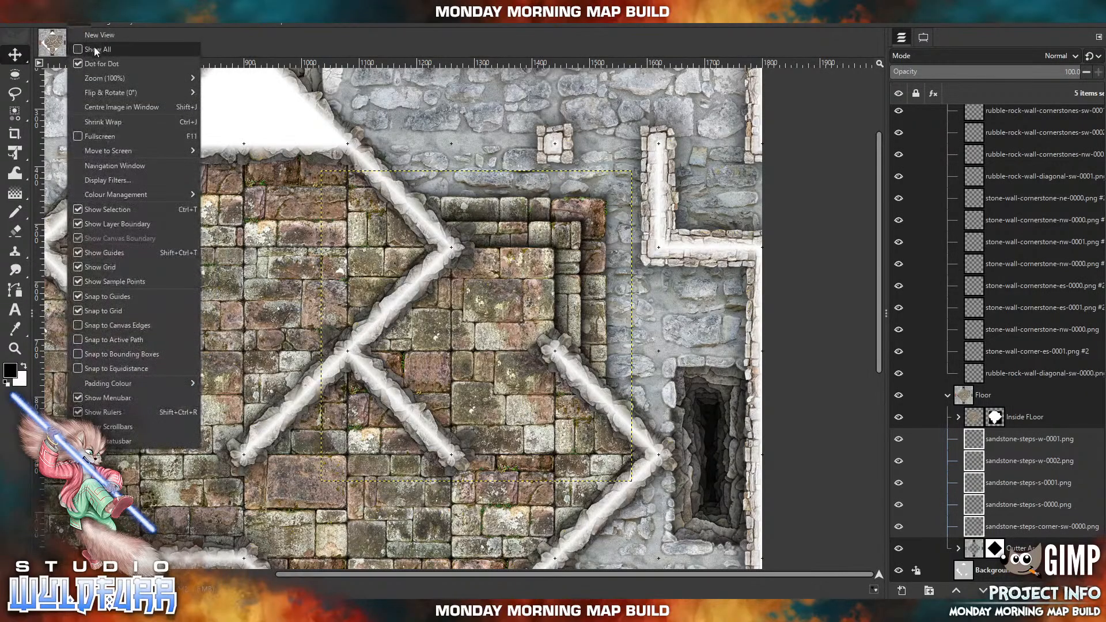
mouse_move(97, 91)
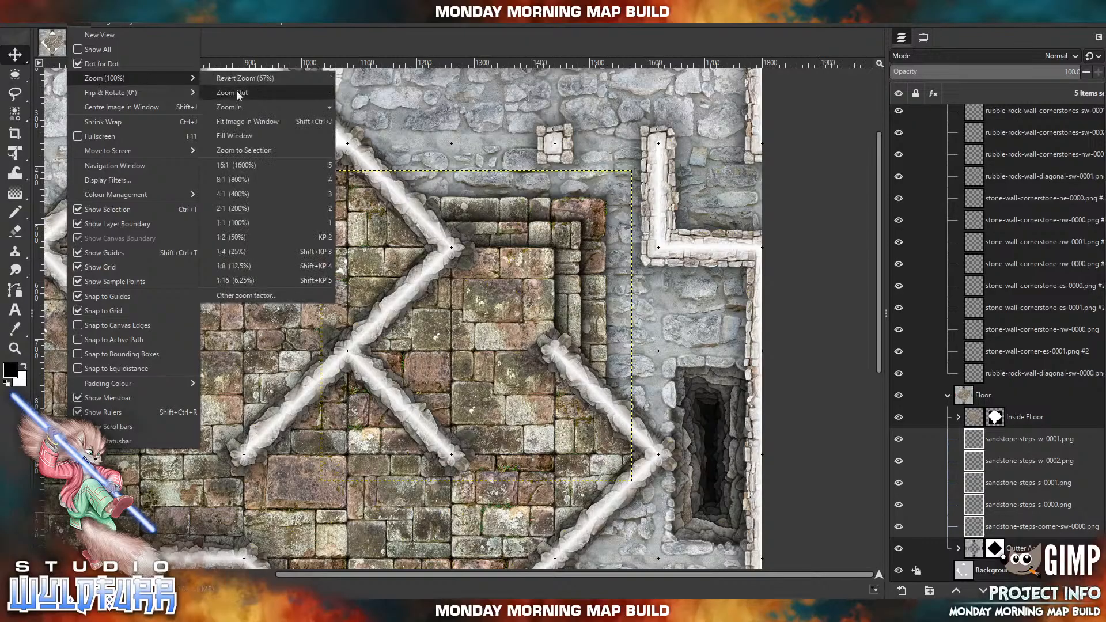
left_click(240, 121)
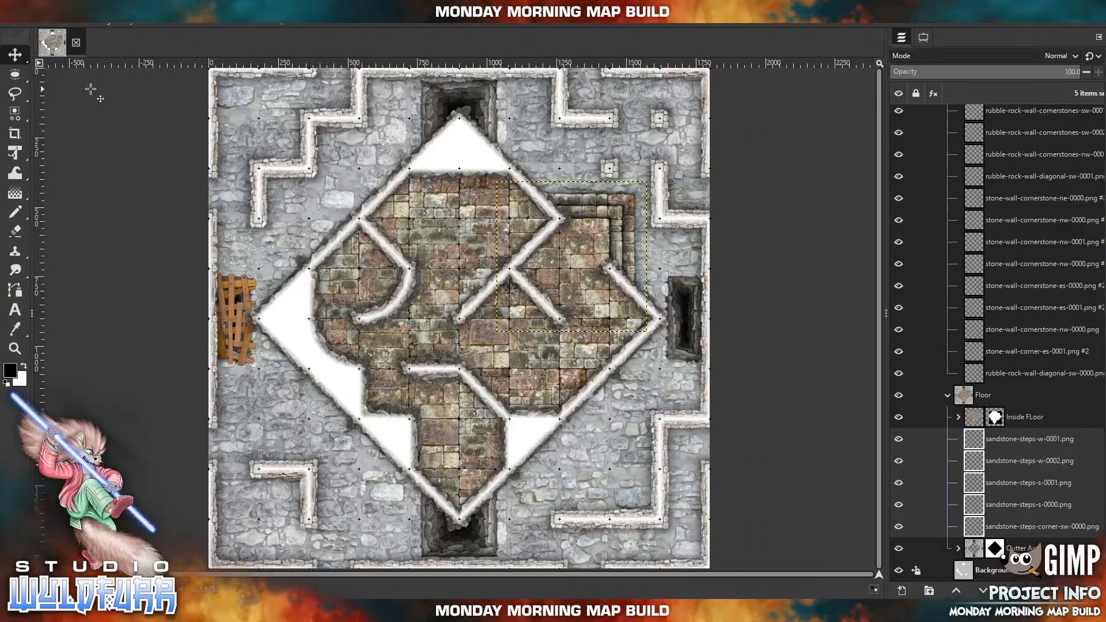